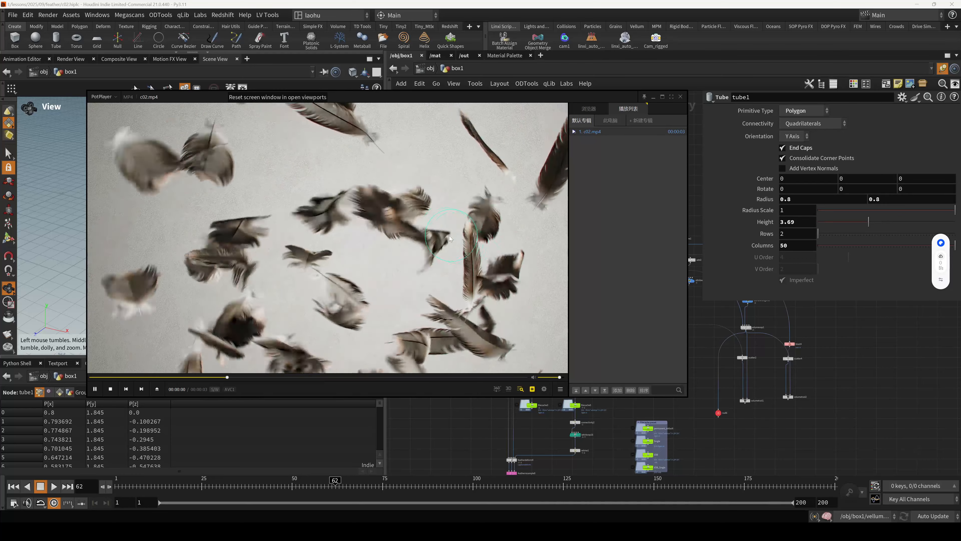
# Step: Review the falling-feathers reference video c02.mp4, pause it and minimize the player
pyautogui.moveTo(439, 225); pyautogui.dragTo(462, 225)
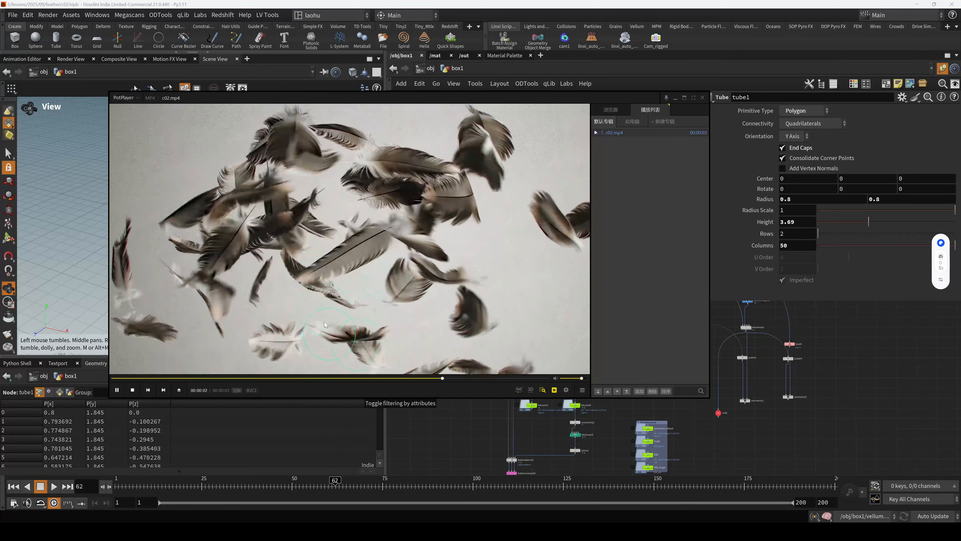
pyautogui.moveTo(373, 305); pyautogui.dragTo(381, 300)
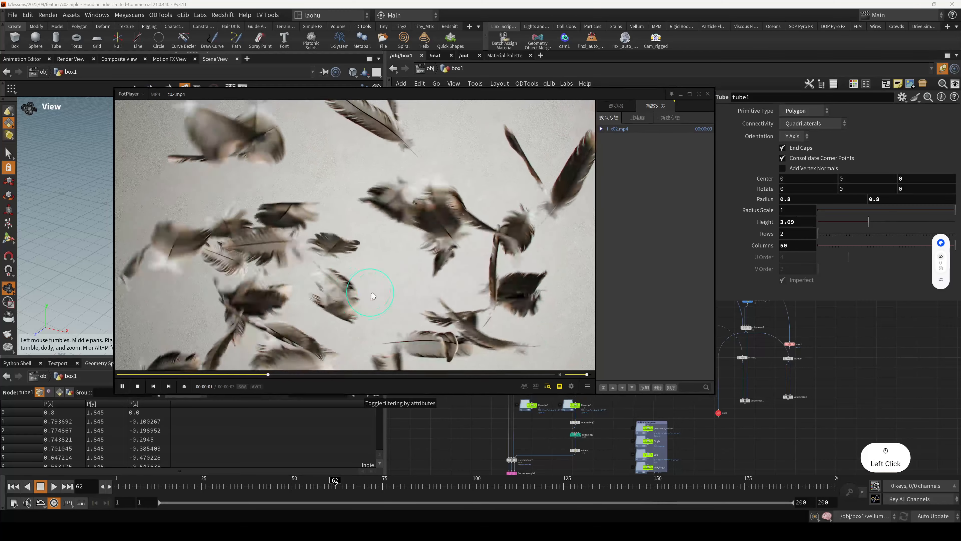
pyautogui.press('space')
pyautogui.click(684, 93)
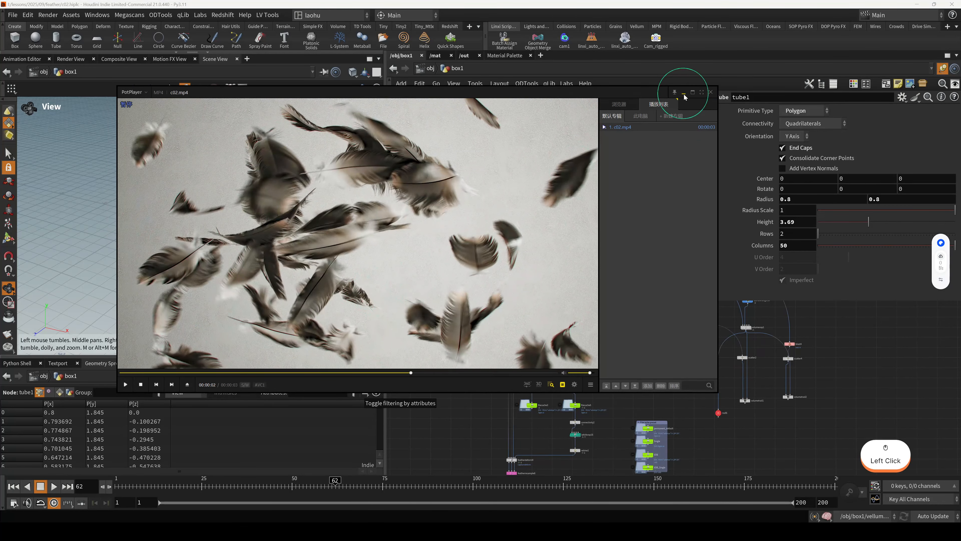
# Step: Display the feather3 null of the second feather network in the viewport and view it from the top
pyautogui.scroll(1, 462, 219)
pyautogui.moveTo(461, 219); pyautogui.dragTo(507, 367, button='middle')
pyautogui.scroll(-4, 480, 202)
pyautogui.moveTo(479, 199); pyautogui.dragTo(499, 282, button='middle')
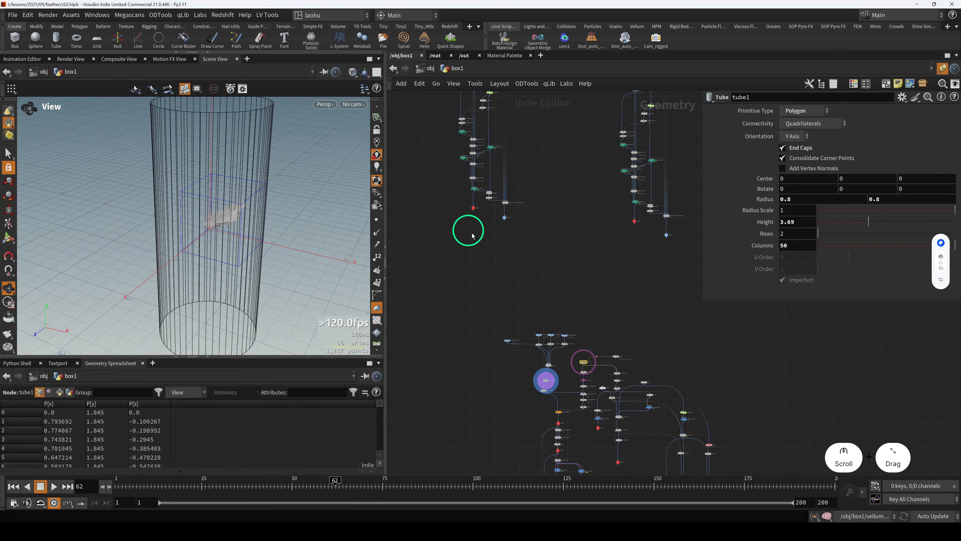
pyautogui.moveTo(471, 232); pyautogui.dragTo(475, 263, button='middle')
pyautogui.press('r')
pyautogui.click(508, 250)
pyautogui.press('e')
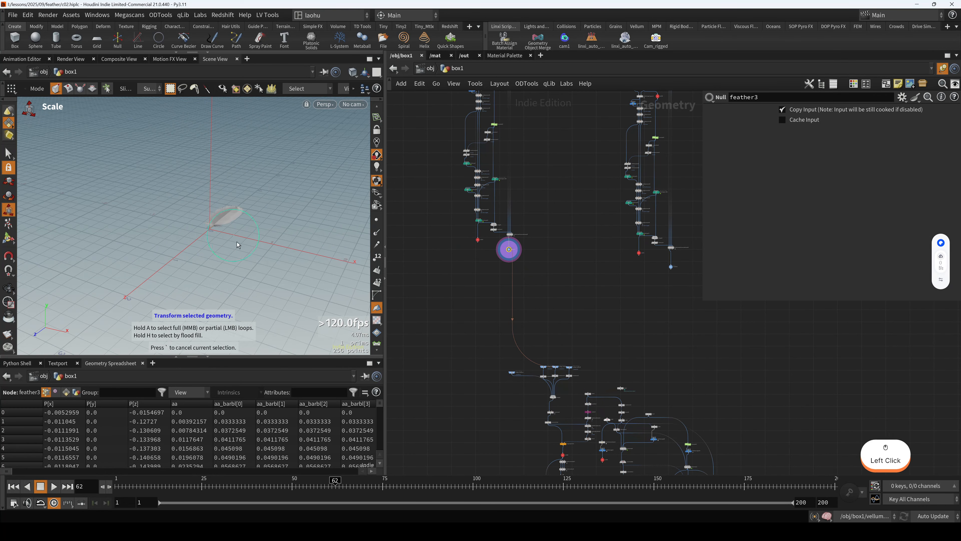
pyautogui.hotkey('space', '2')
pyautogui.scroll(-4, 439, 275)
pyautogui.moveTo(455, 279); pyautogui.dragTo(509, 284, button='middle')
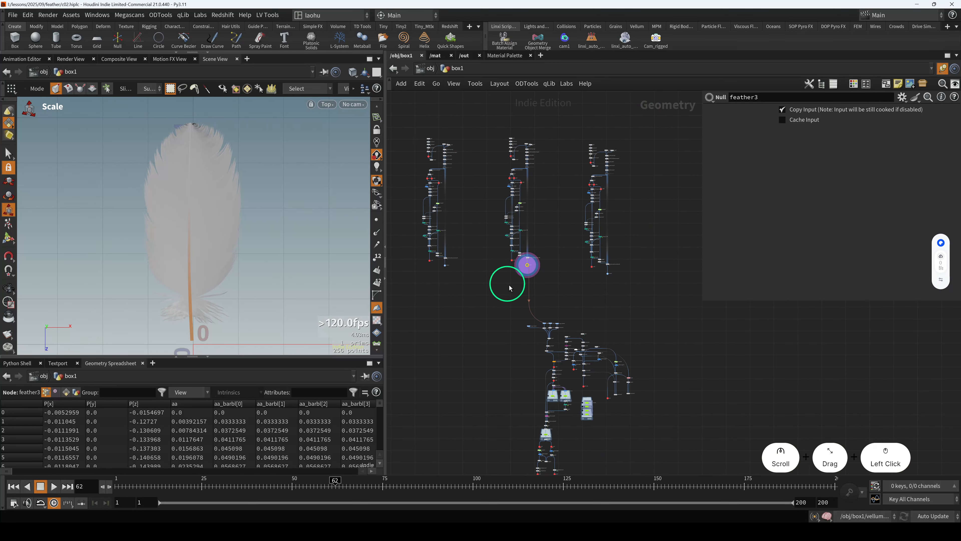
# Step: Display the feather2 null of the neighbouring feather network in the viewport
pyautogui.scroll(2, 449, 274)
pyautogui.click(445, 262)
pyautogui.press('r')
pyautogui.press('e')
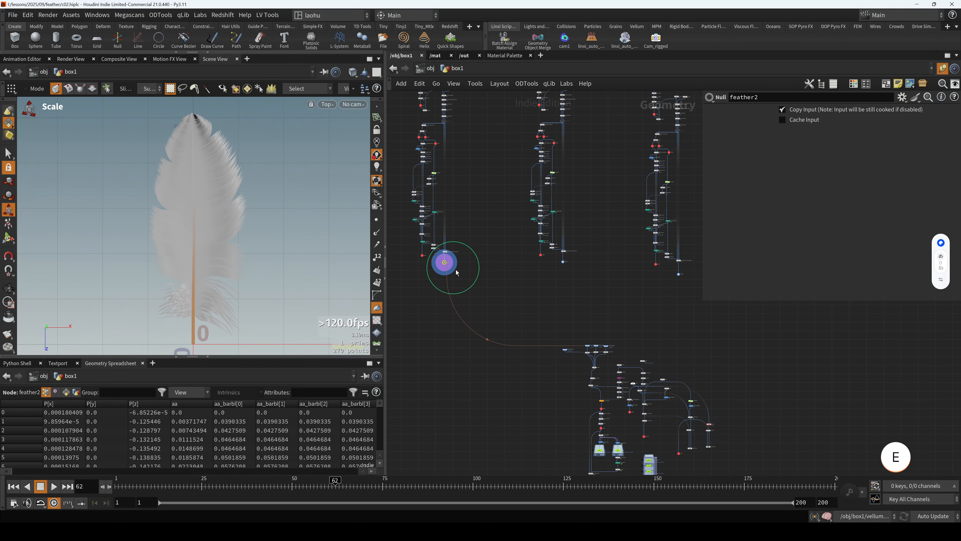
# Step: Display the feather3 null and the feather4 null in turn to compare the feather shapes
pyautogui.moveTo(545, 261); pyautogui.dragTo(572, 297)
pyautogui.press('r')
pyautogui.moveTo(602, 282); pyautogui.dragTo(570, 283, button='middle')
pyautogui.moveTo(594, 279); pyautogui.dragTo(663, 296)
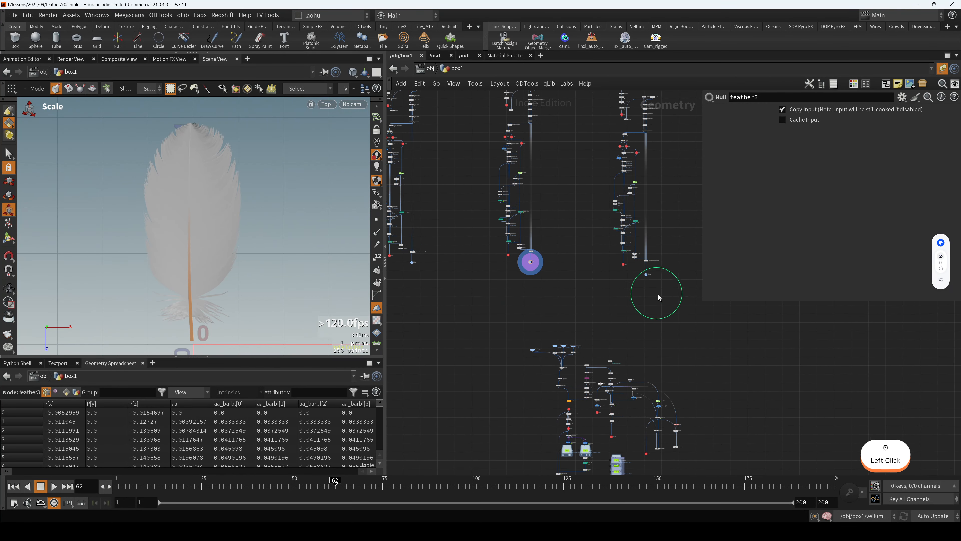
pyautogui.press('r')
pyautogui.scroll(-2, 427, 291)
pyautogui.moveTo(400, 282); pyautogui.dragTo(531, 289, button='middle')
pyautogui.moveTo(487, 284); pyautogui.dragTo(457, 272)
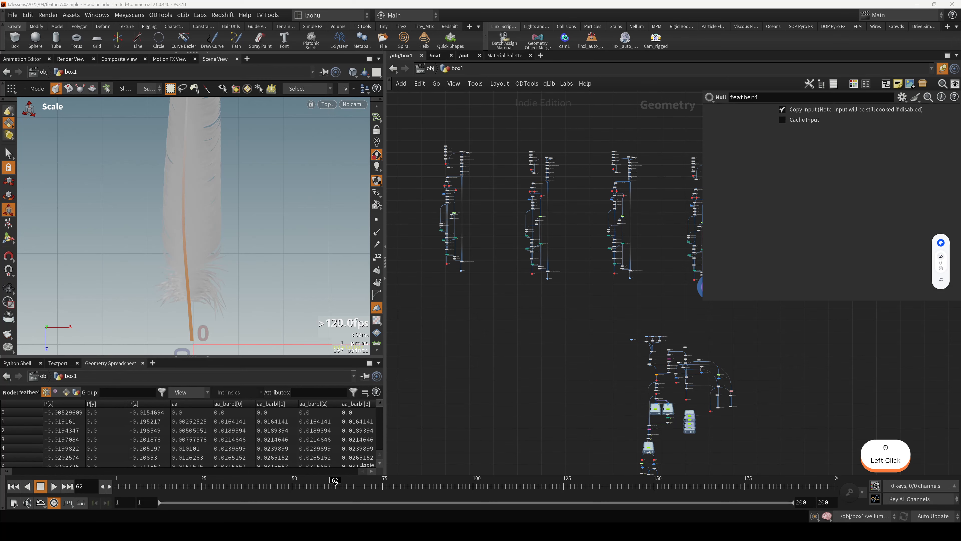
# Step: Browse the feather reference images in BandiView, including single.jpg, and close the viewer
pyautogui.click(364, 56)
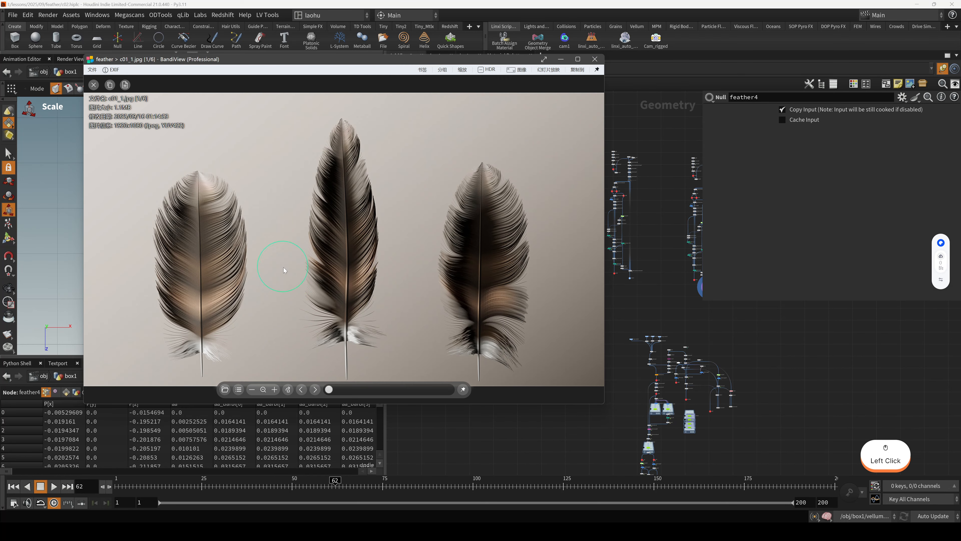
pyautogui.press('Right')
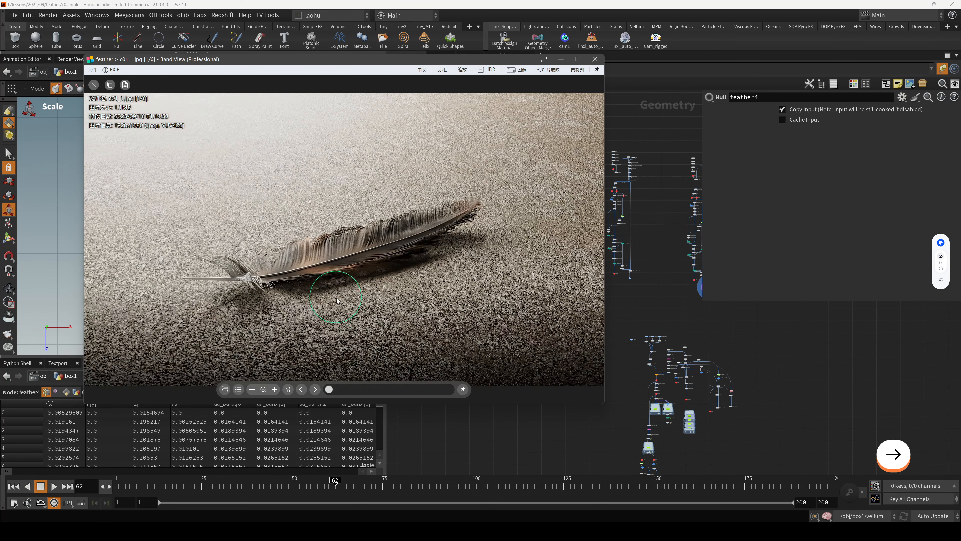
pyautogui.press('Right')
pyautogui.press('Right')
pyautogui.press('Right')
pyautogui.press('Right')
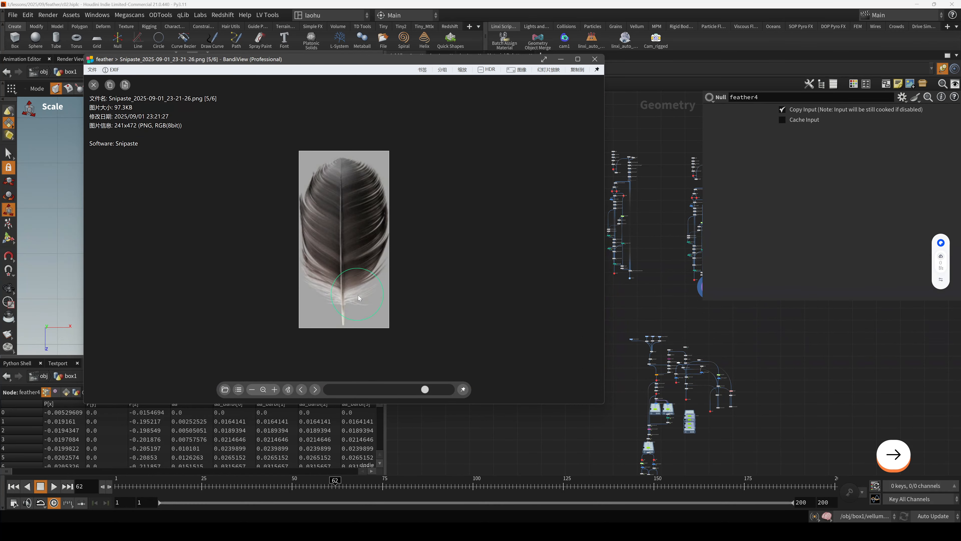
pyautogui.press('Left')
pyautogui.press('Left')
pyautogui.press('Left')
pyautogui.press('Left')
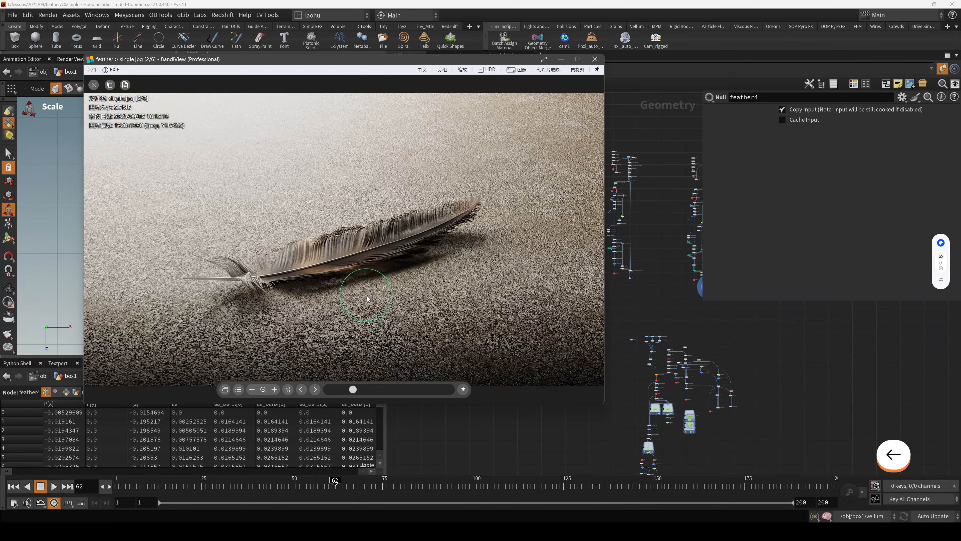
pyautogui.press('Right')
pyautogui.click(595, 59)
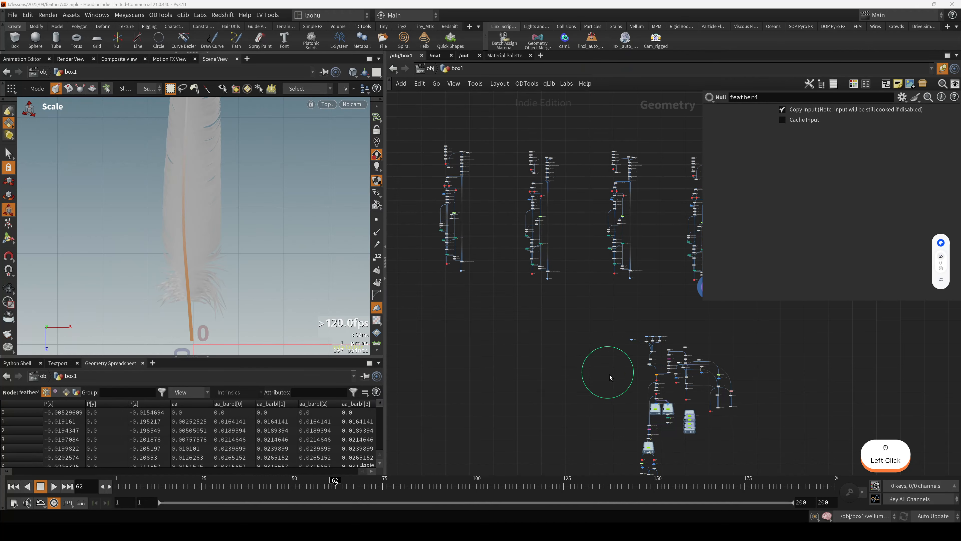
# Step: Move the merge_feather1 node farther away from the other three object merge nodes
pyautogui.moveTo(609, 378); pyautogui.dragTo(526, 318, button='middle')
pyautogui.scroll(5, 539, 283)
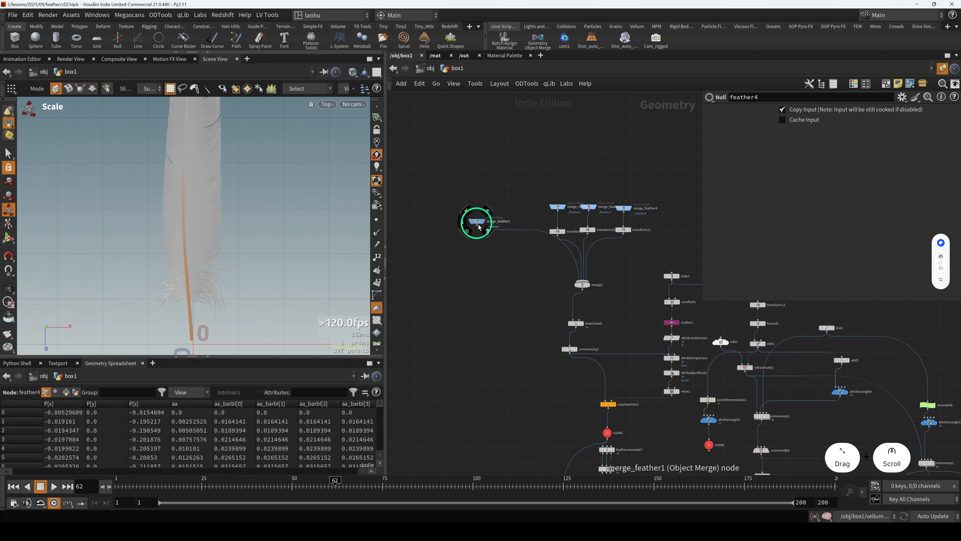
pyautogui.moveTo(479, 227); pyautogui.dragTo(447, 229)
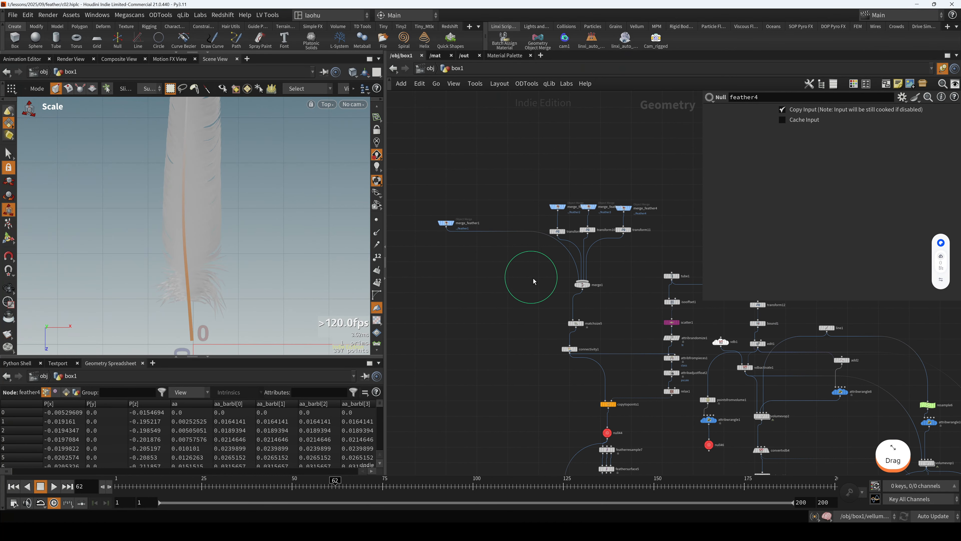
# Step: Display the merge1 node and examine the overlapping feathers in perspective view
pyautogui.click(583, 284)
pyautogui.press('r')
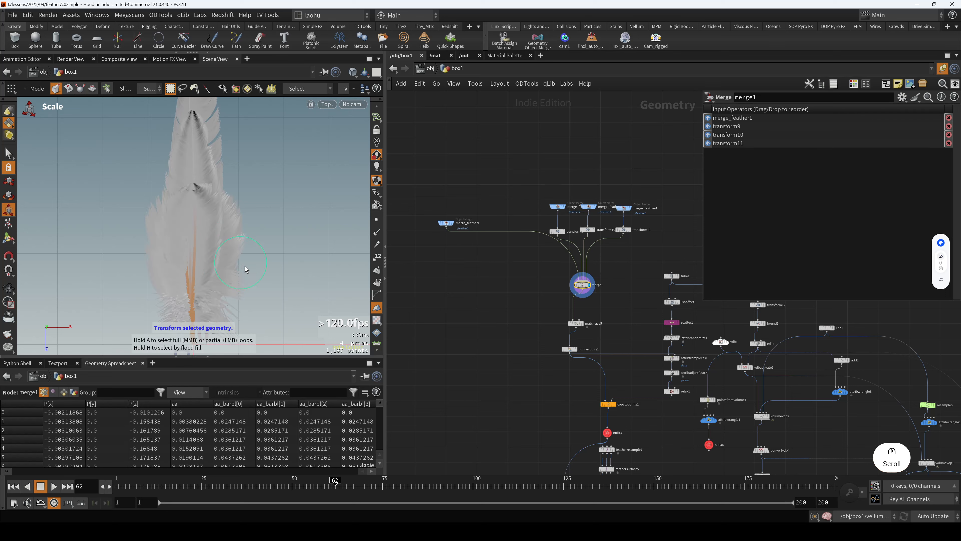
pyautogui.press('Escape')
pyautogui.press('h')
pyautogui.moveTo(216, 275); pyautogui.dragTo(273, 273)
pyautogui.scroll(10, 213, 231)
# Step: Display the matchsize5 node and examine how the feather quill bases align at the origin
pyautogui.click(575, 324)
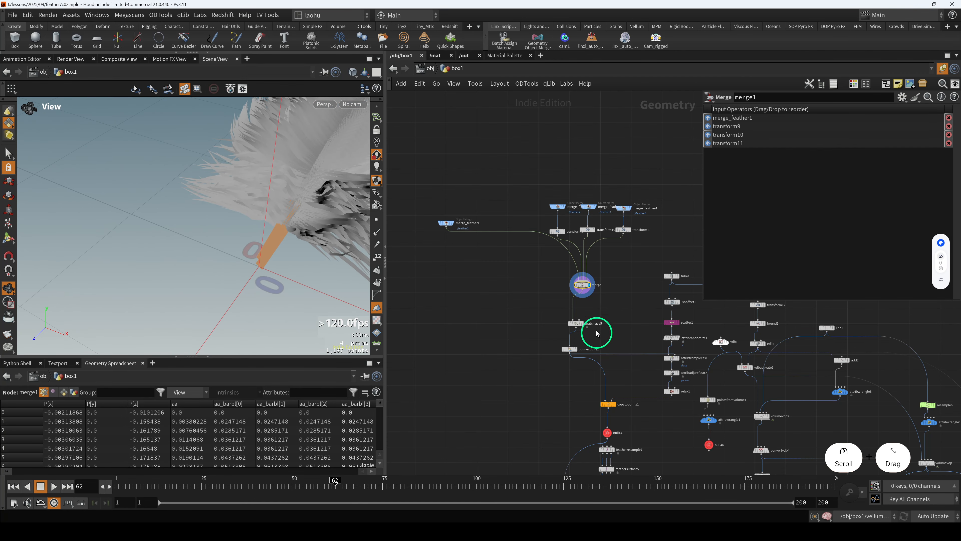
pyautogui.press('r')
pyautogui.scroll(-3, 487, 301)
pyautogui.moveTo(501, 337); pyautogui.dragTo(461, 309, button='middle')
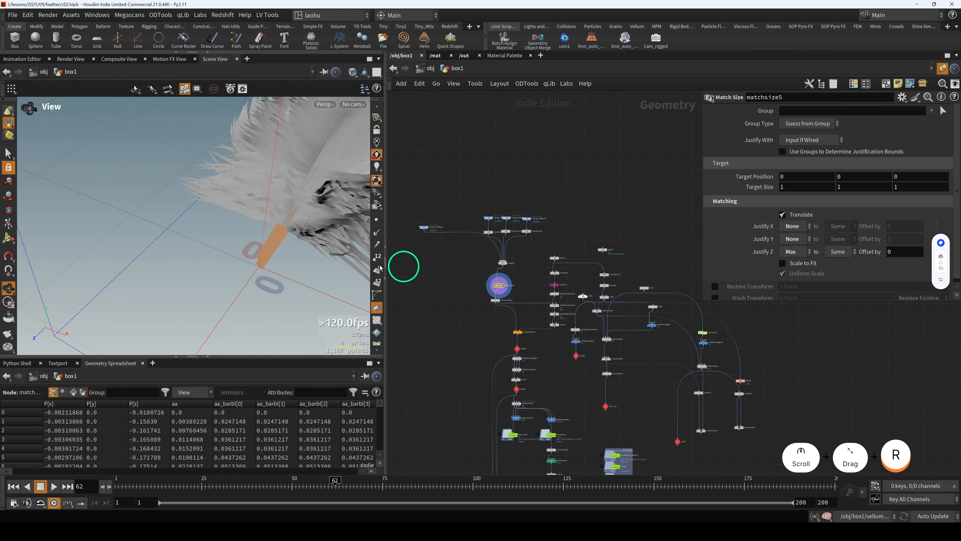
pyautogui.moveTo(261, 248); pyautogui.dragTo(294, 234)
pyautogui.scroll(-3, 484, 313)
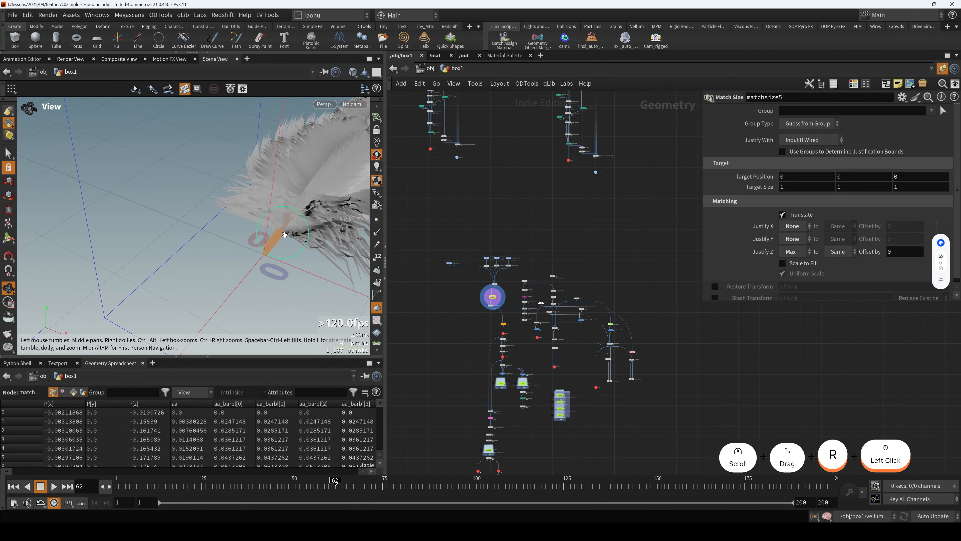
pyautogui.moveTo(189, 232)
pyautogui.mouseDown()
pyautogui.moveTo(238, 226)
pyautogui.moveTo(264, 234)
pyautogui.mouseUp()
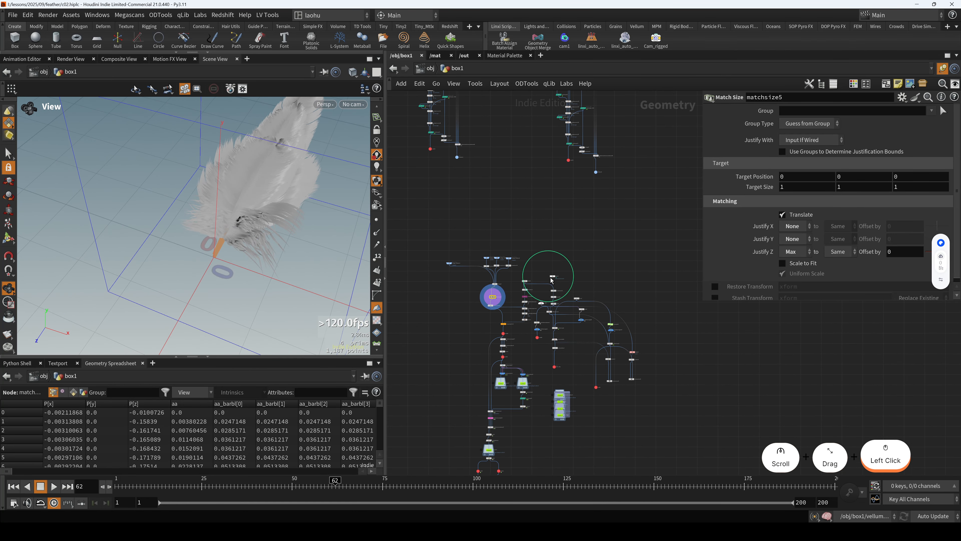
# Step: Display the tube1 node and frame the whole cylinder in the viewport
pyautogui.scroll(5, 547, 275)
pyautogui.moveTo(501, 282); pyautogui.dragTo(535, 259, button='middle')
pyautogui.click(531, 262)
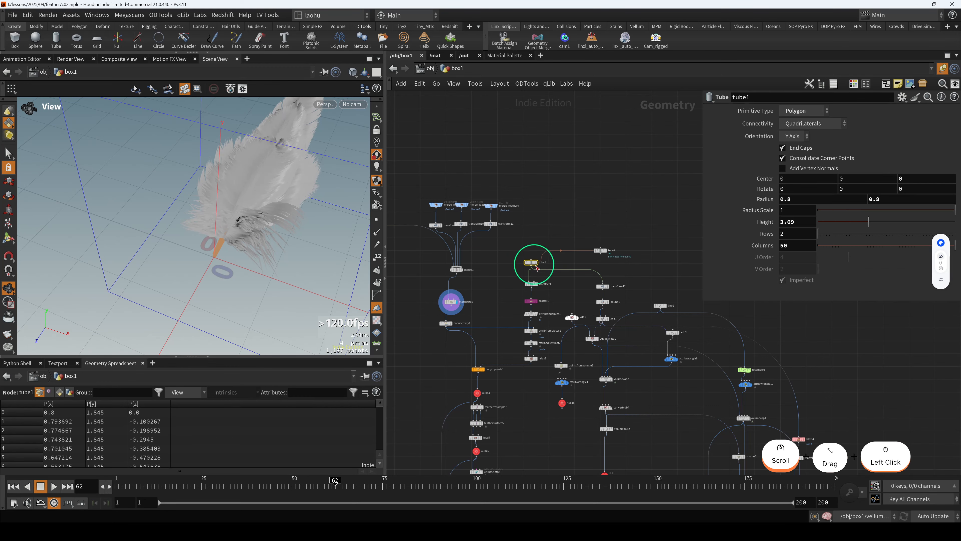
pyautogui.press('r')
pyautogui.press('h')
pyautogui.scroll(-3, 217, 221)
pyautogui.scroll(3, 505, 287)
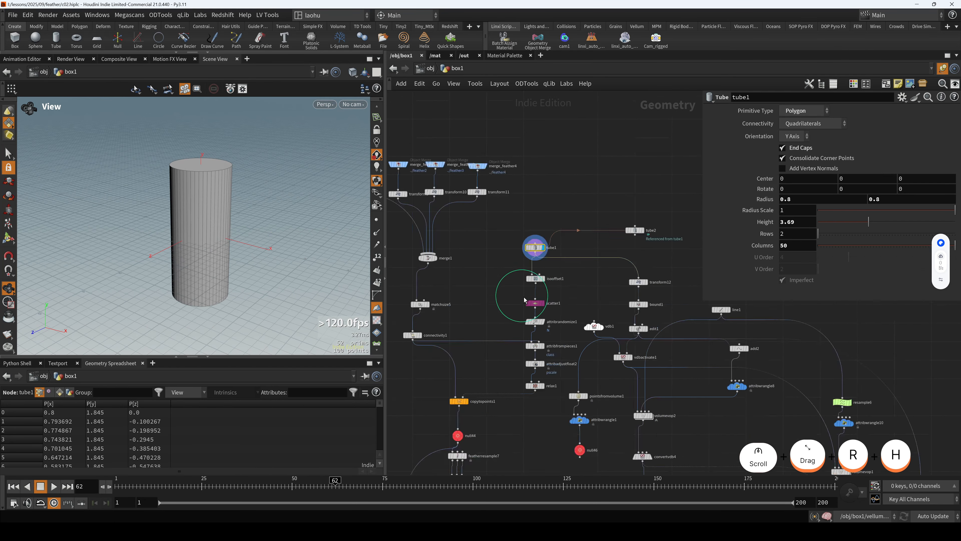
pyautogui.moveTo(218, 224); pyautogui.dragTo(214, 226)
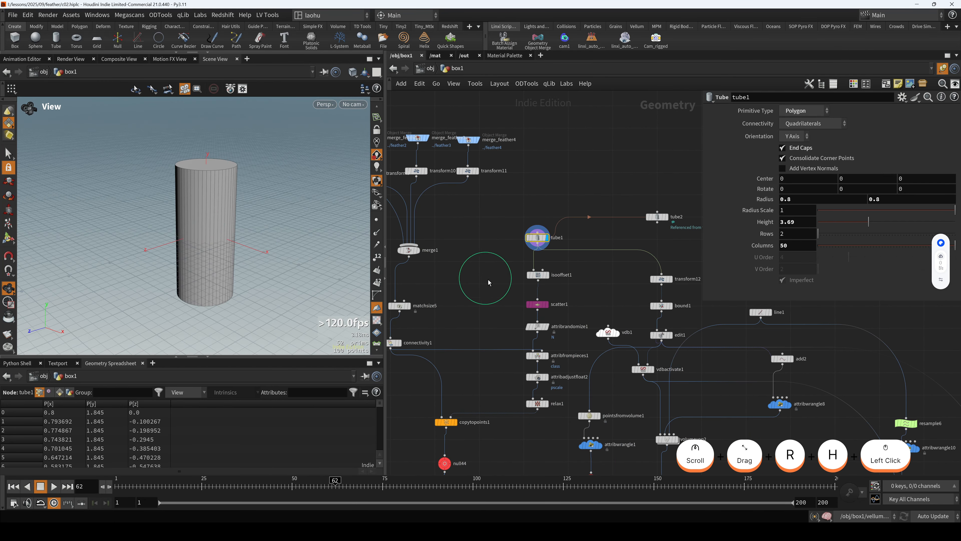
# Step: Display the isooffset1 fog volume, followed by the scatter1 points generated from it
pyautogui.moveTo(520, 259); pyautogui.dragTo(514, 233, button='middle')
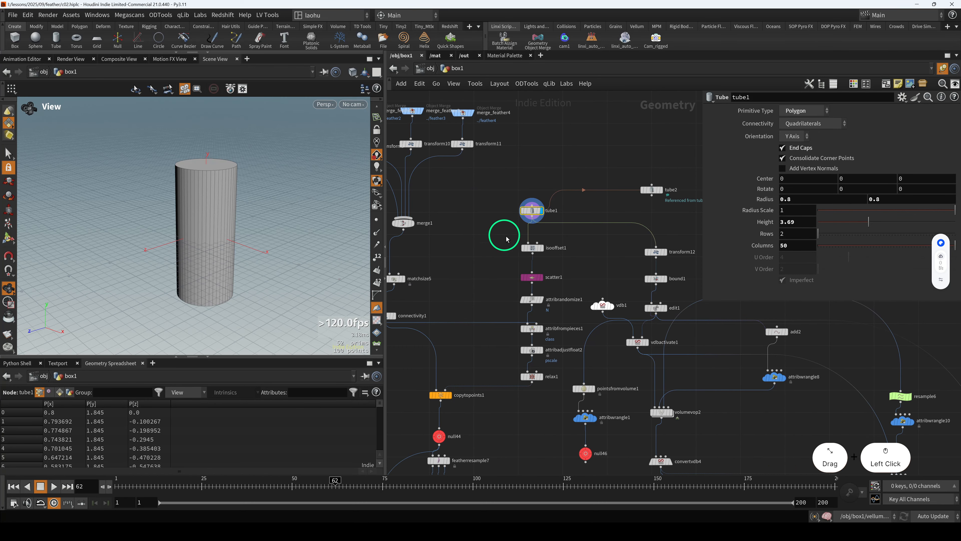
pyautogui.click(533, 249)
pyautogui.press('r')
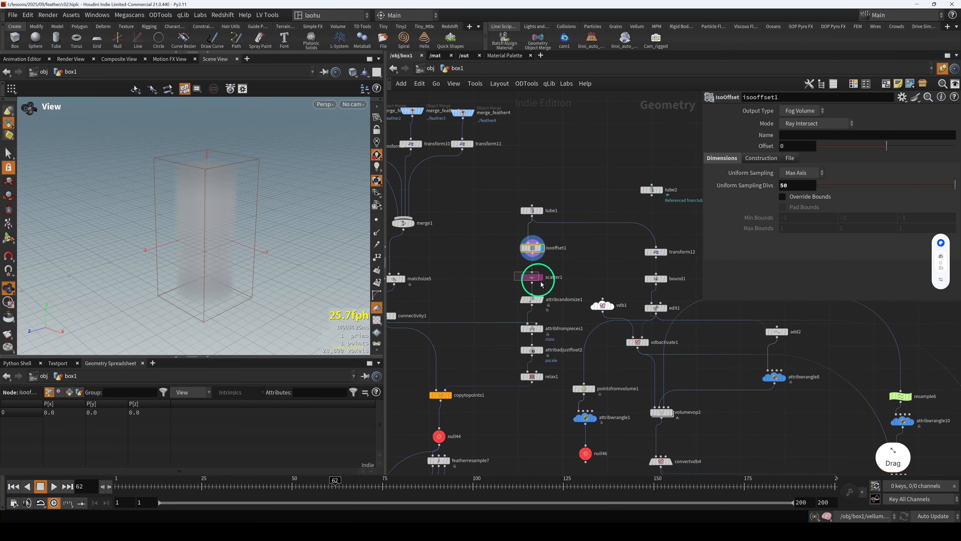
pyautogui.click(538, 279)
pyautogui.press('r')
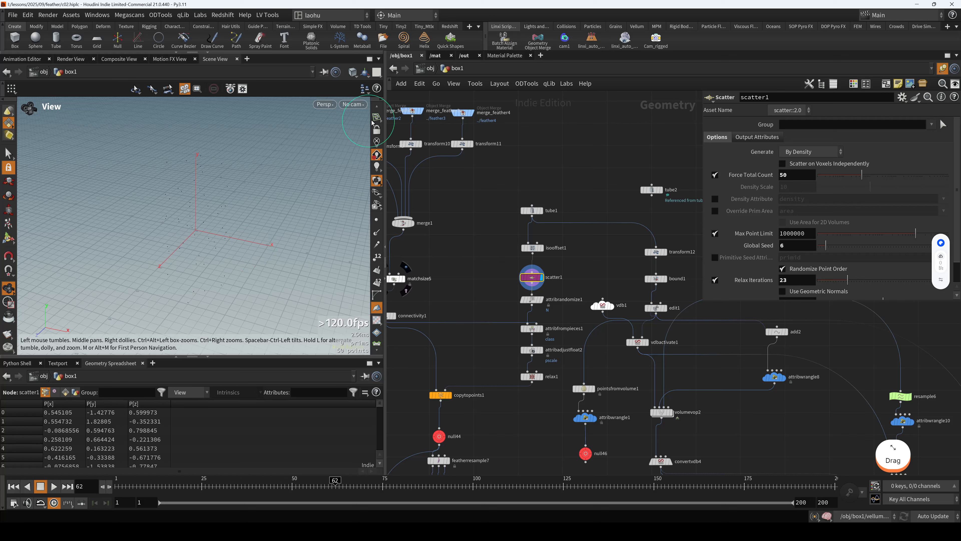
# Step: Hide the viewport's reference grid and set the particle point size to 3.85 pixels in the geometry display options
pyautogui.click(376, 118)
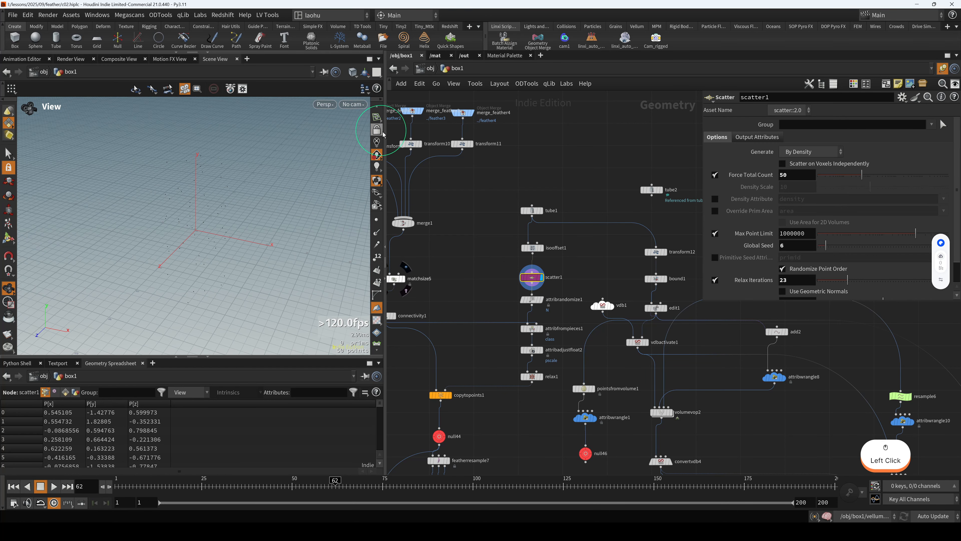
pyautogui.scroll(1, 376, 127)
pyautogui.click(376, 119)
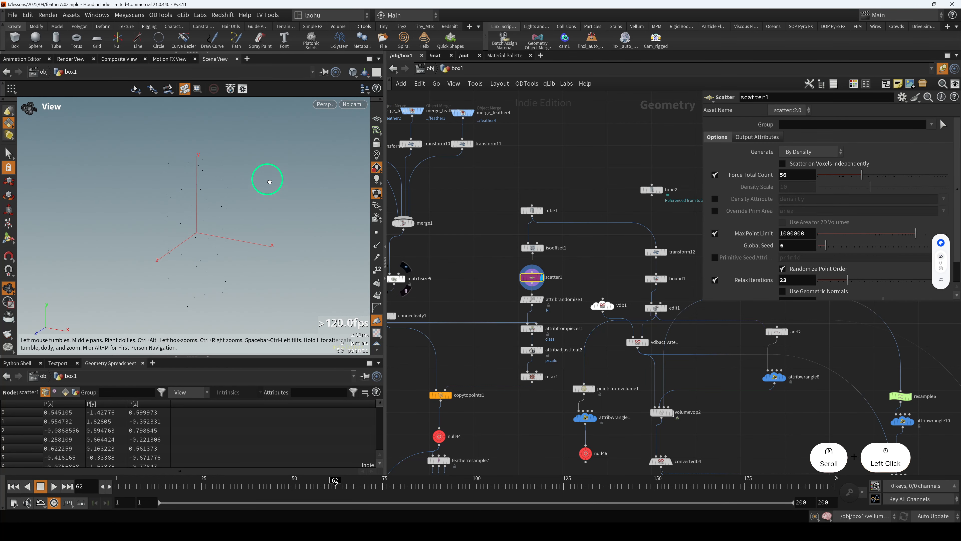
pyautogui.press('d')
pyautogui.click(132, 153)
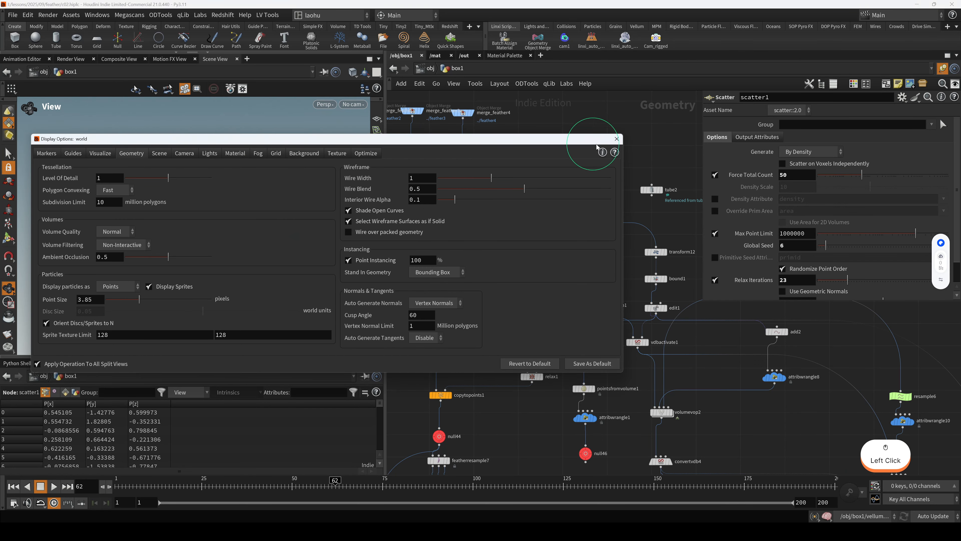
pyautogui.click(614, 142)
pyautogui.click(254, 224)
# Step: Select the attribrandomize1 node below scatter1 and display its output
pyautogui.moveTo(490, 305); pyautogui.dragTo(510, 281, button='middle')
pyautogui.moveTo(511, 267); pyautogui.dragTo(539, 279)
pyautogui.scroll(3, 535, 261)
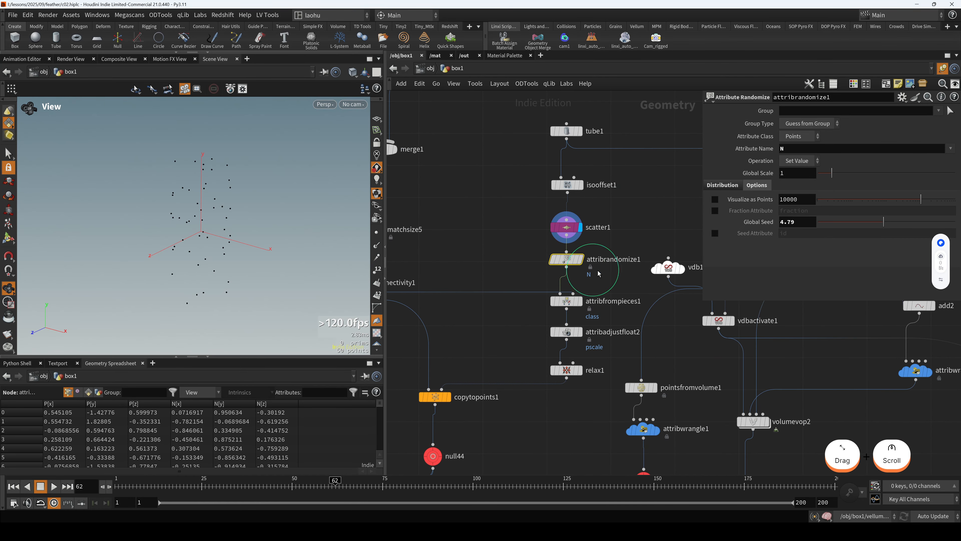
pyautogui.moveTo(598, 273); pyautogui.dragTo(551, 268, button='middle')
pyautogui.moveTo(545, 267)
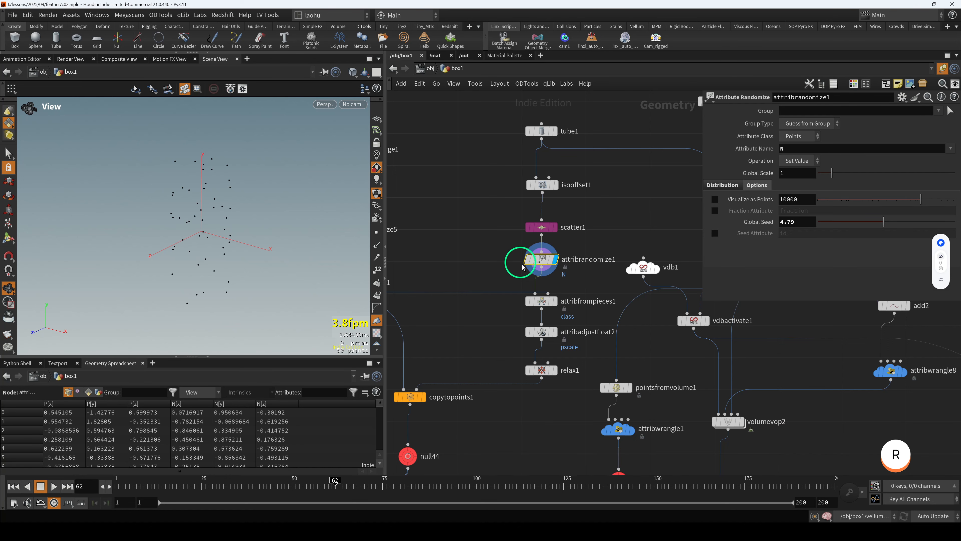
# Step: Inspect attribrandomize1's node information and toggle the visualization of its N attribute on the scattered points
pyautogui.click(516, 260)
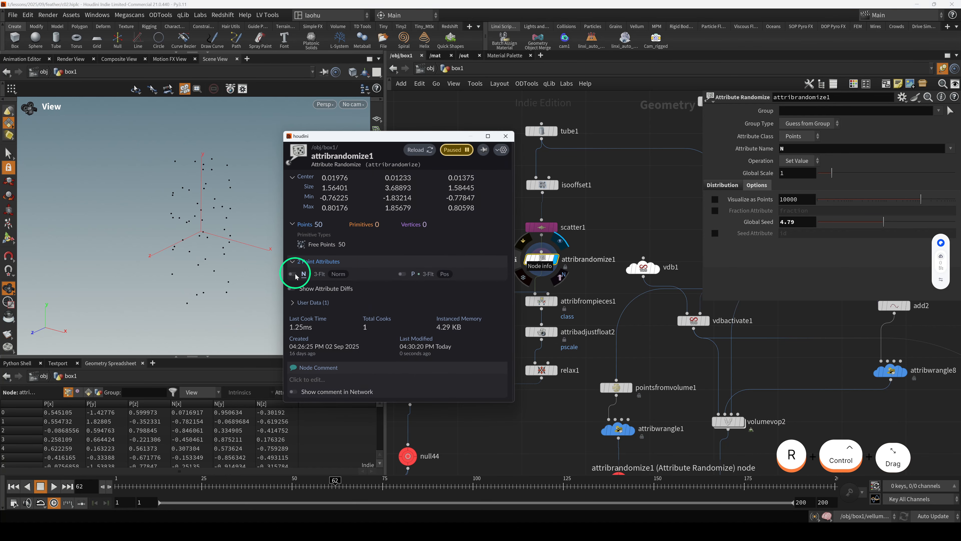
pyautogui.click(294, 274)
pyautogui.moveTo(221, 270); pyautogui.dragTo(219, 271)
pyautogui.keyDown('ctrl'); pyautogui.click(551, 261); pyautogui.keyUp('ctrl')
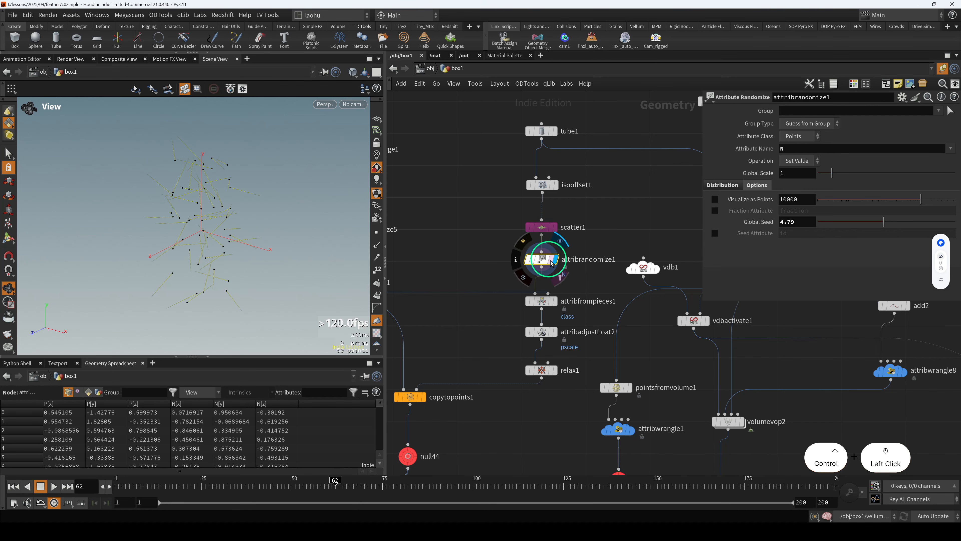
pyautogui.click(309, 275)
# Step: Return to the merged feather branch and display the matchsize5 output above connectivity1
pyautogui.moveTo(644, 221); pyautogui.dragTo(656, 160, button='middle')
pyautogui.moveTo(504, 262)
pyautogui.mouseDown(button='middle')
pyautogui.moveTo(558, 265)
pyautogui.moveTo(532, 283)
pyautogui.moveTo(601, 289)
pyautogui.mouseUp(button='middle')
pyautogui.scroll(-2, 533, 279)
pyautogui.scroll(2, 540, 280)
pyautogui.click(574, 273)
pyautogui.click(584, 273)
pyautogui.click(459, 205)
pyautogui.press('r')
pyautogui.moveTo(436, 213); pyautogui.dragTo(460, 251, button='middle')
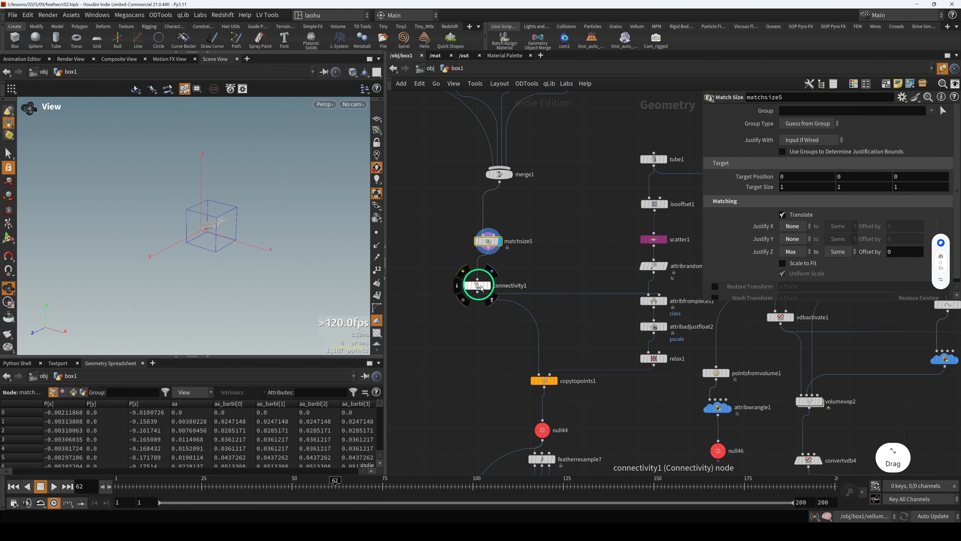
# Step: Display the connectivity1 output below matchsize5 and filter the geometry spreadsheet to the class attribute
pyautogui.moveTo(482, 289); pyautogui.dragTo(487, 277)
pyautogui.scroll(-4, 475, 246)
pyautogui.moveTo(339, 245); pyautogui.dragTo(329, 249)
pyautogui.scroll(3, 453, 268)
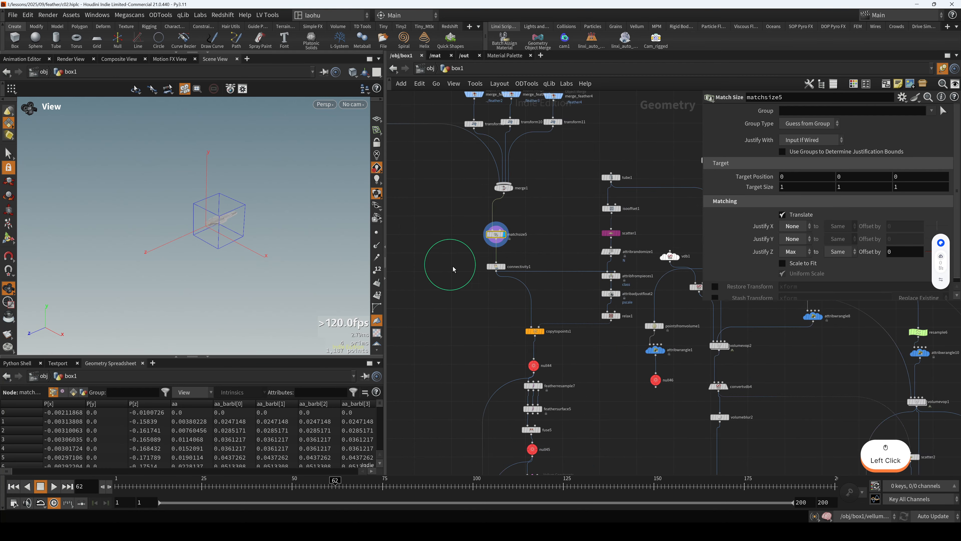
pyautogui.click(506, 267)
pyautogui.moveTo(510, 288); pyautogui.dragTo(493, 287, button='middle')
pyautogui.scroll(3, 489, 266)
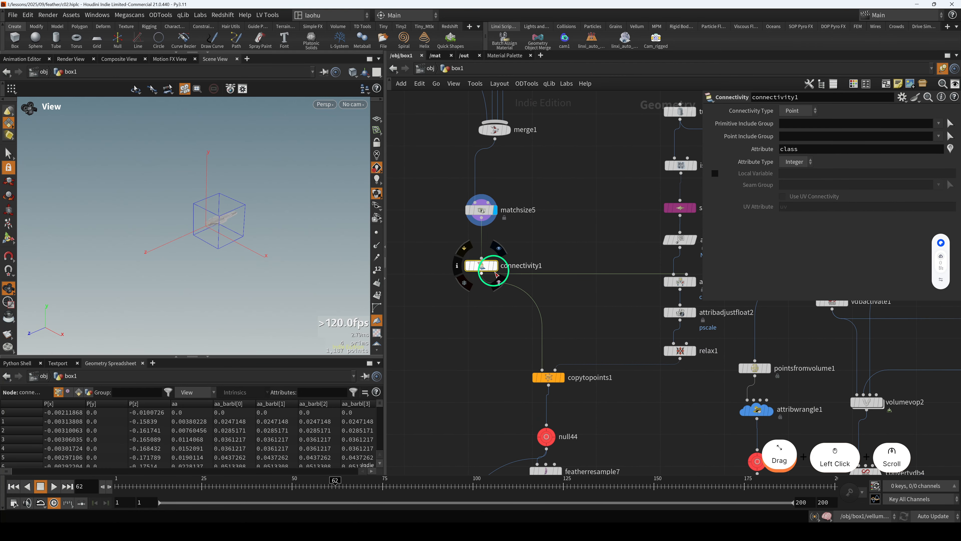
pyautogui.press('r')
pyautogui.moveTo(220, 237); pyautogui.dragTo(258, 250)
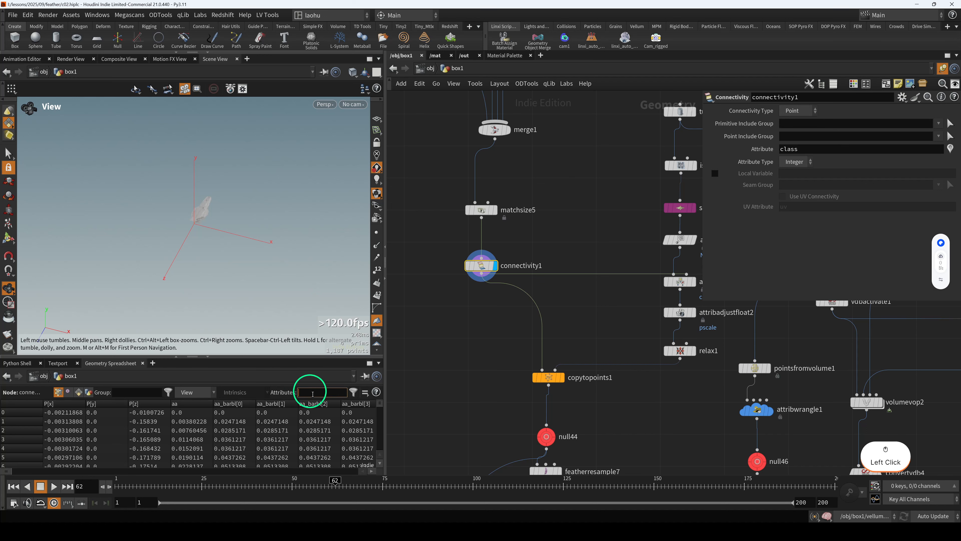
pyautogui.press('Return')
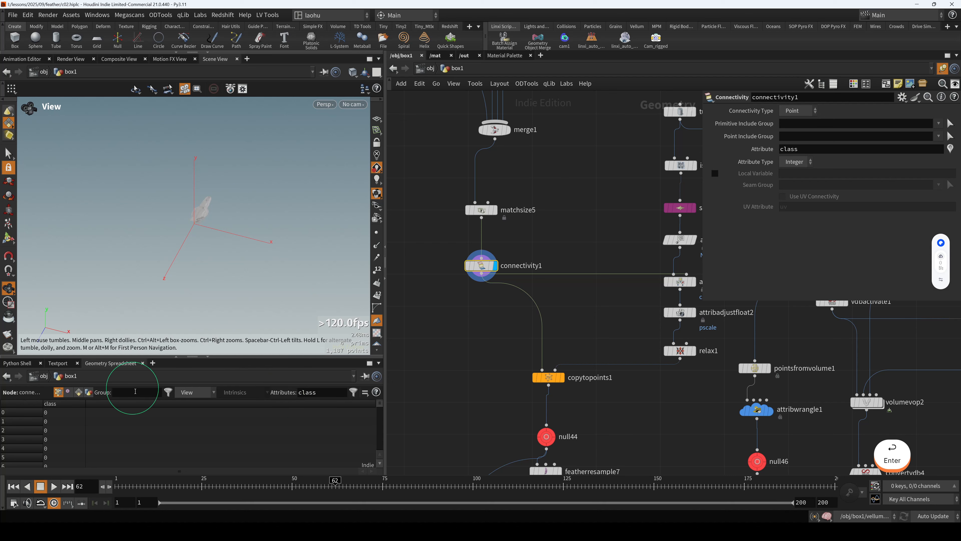
# Step: Display the attribfrompieces1 output and review the class values assigned to the scattered points
pyautogui.click(661, 290)
pyautogui.moveTo(662, 291); pyautogui.dragTo(585, 303, button='middle')
pyautogui.click(607, 296)
pyautogui.press('r')
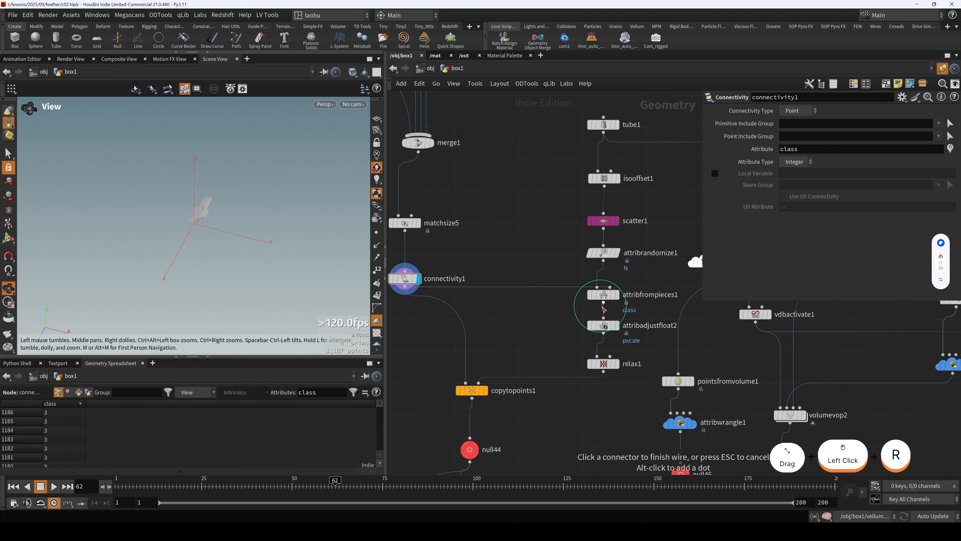
pyautogui.click(603, 295)
pyautogui.press('r')
pyautogui.moveTo(515, 313); pyautogui.dragTo(541, 317, button='middle')
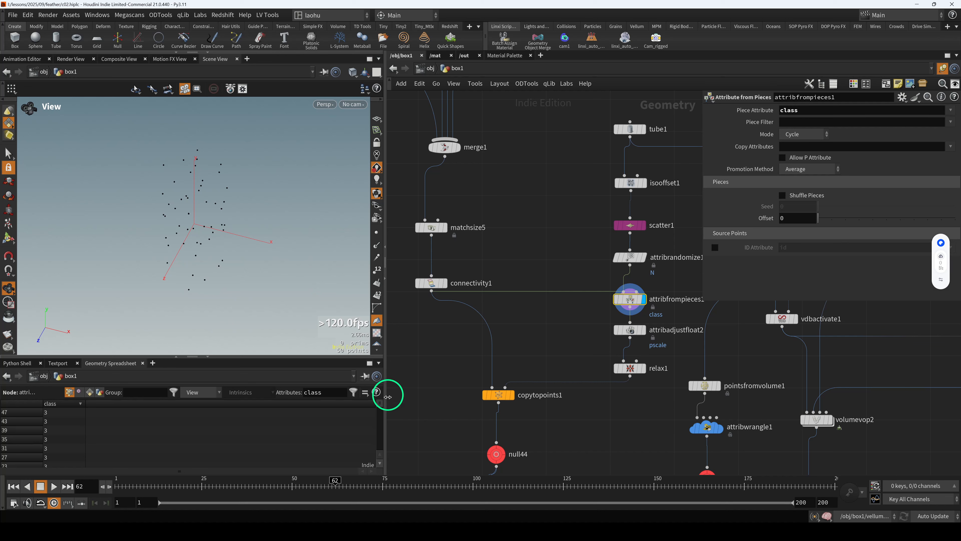
pyautogui.moveTo(380, 410)
pyautogui.mouseDown()
pyautogui.moveTo(383, 449)
pyautogui.moveTo(375, 405)
pyautogui.mouseUp()
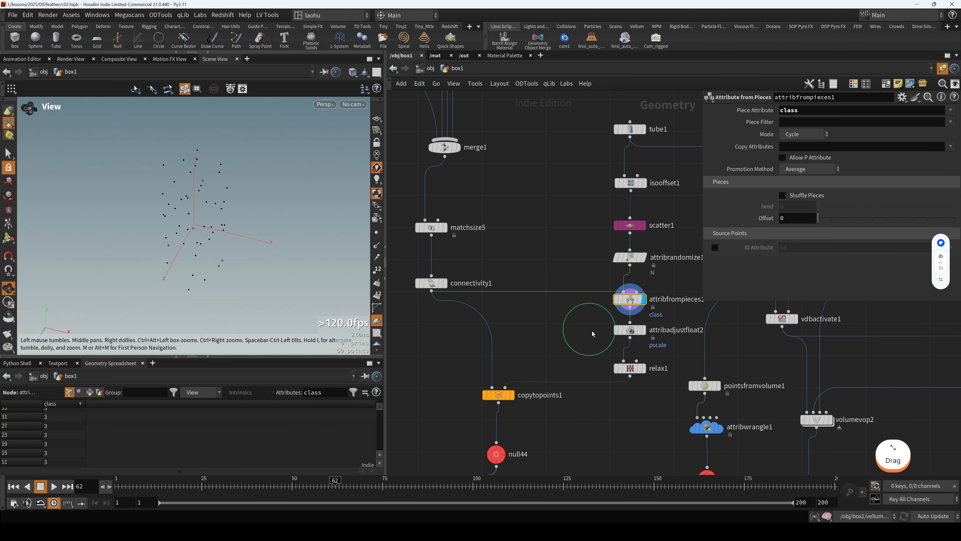
# Step: Display attribadjustfloat2 and enlarge its parameter area to review the random pscale settings
pyautogui.click(629, 330)
pyautogui.moveTo(590, 345); pyautogui.dragTo(568, 303, button='middle')
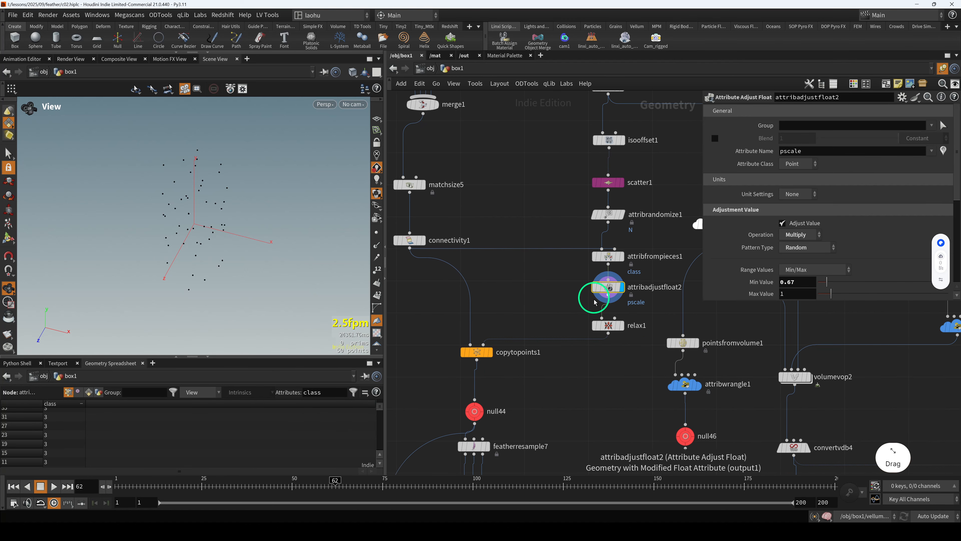
pyautogui.scroll(-2, 290, 254)
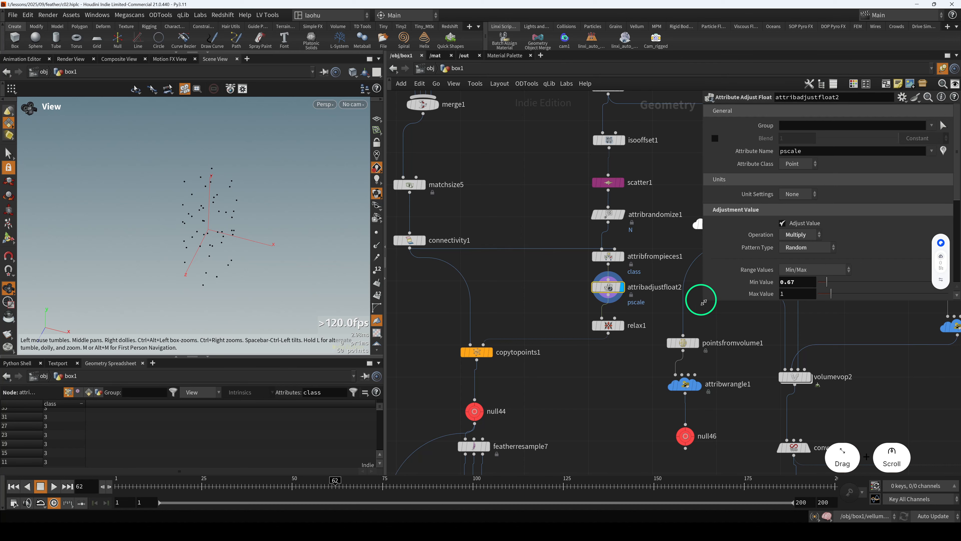
pyautogui.moveTo(703, 302); pyautogui.dragTo(699, 331)
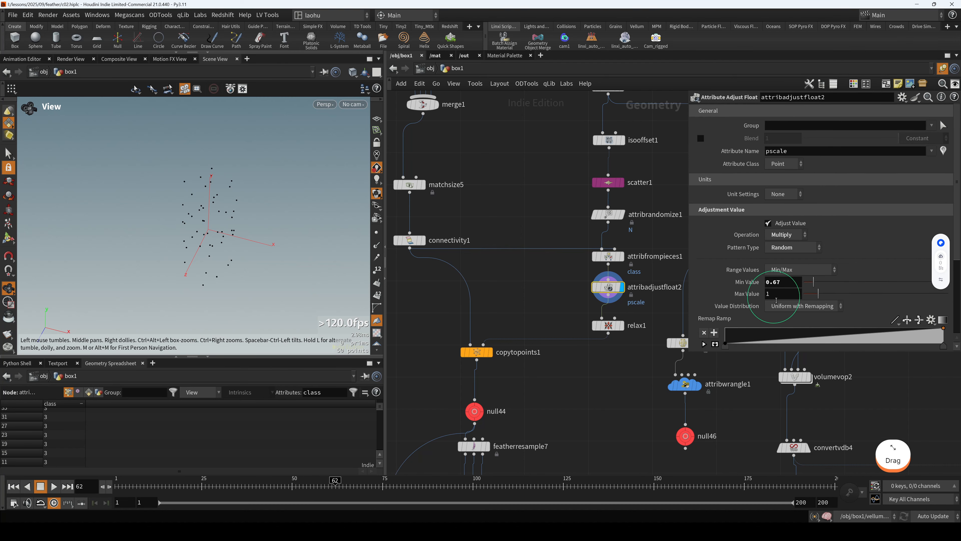
pyautogui.moveTo(547, 306); pyautogui.dragTo(531, 280, button='middle')
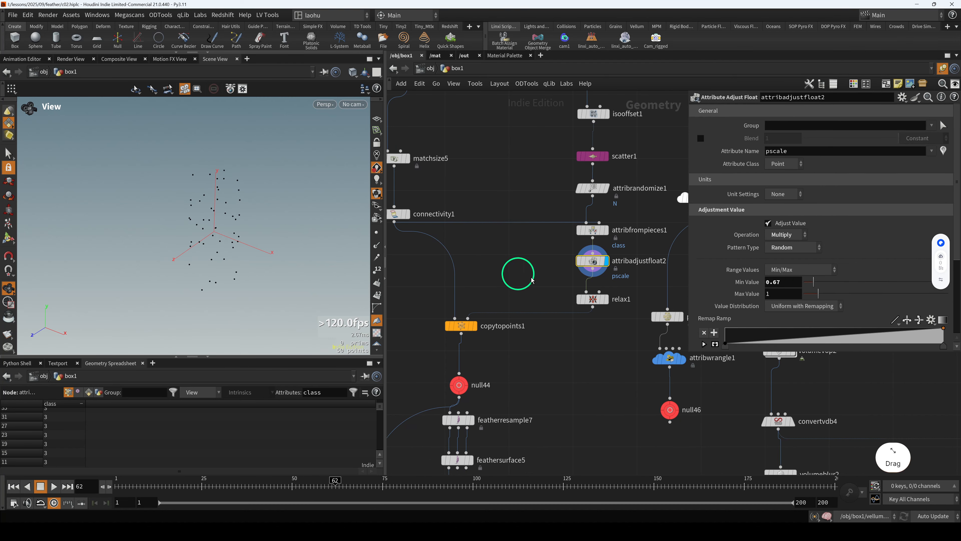
# Step: Display the relax1 output and compare its point spacing with the attribadjustfloat2 result
pyautogui.click(592, 299)
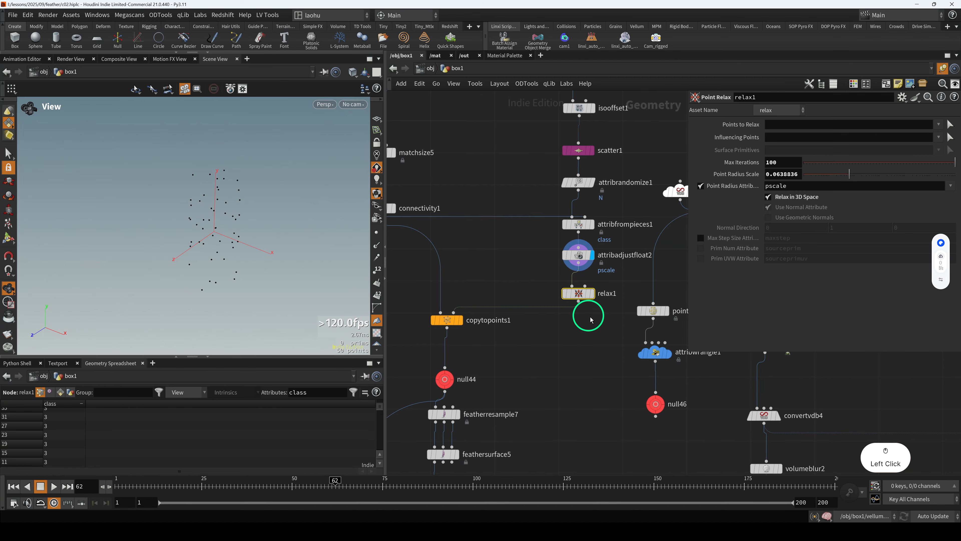
pyautogui.press('r')
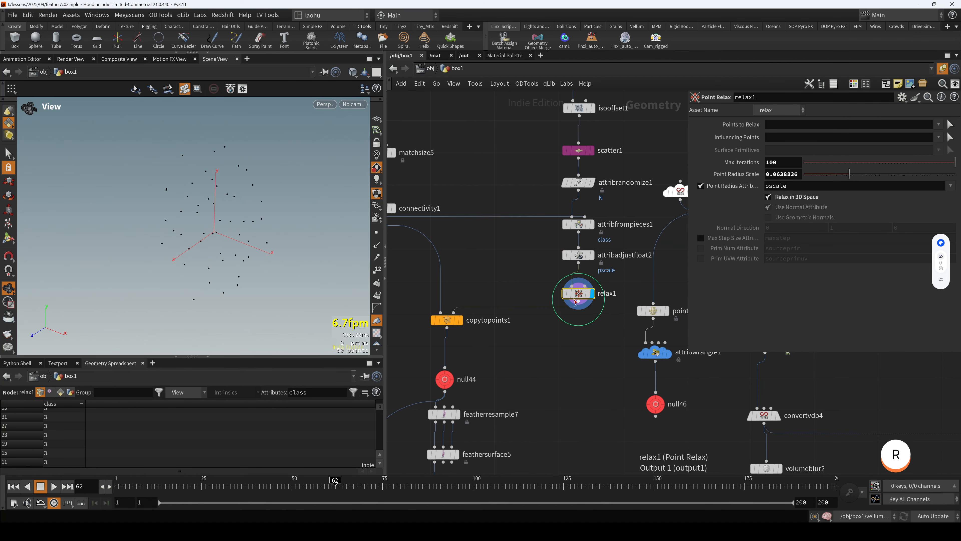
pyautogui.moveTo(248, 231); pyautogui.dragTo(223, 228)
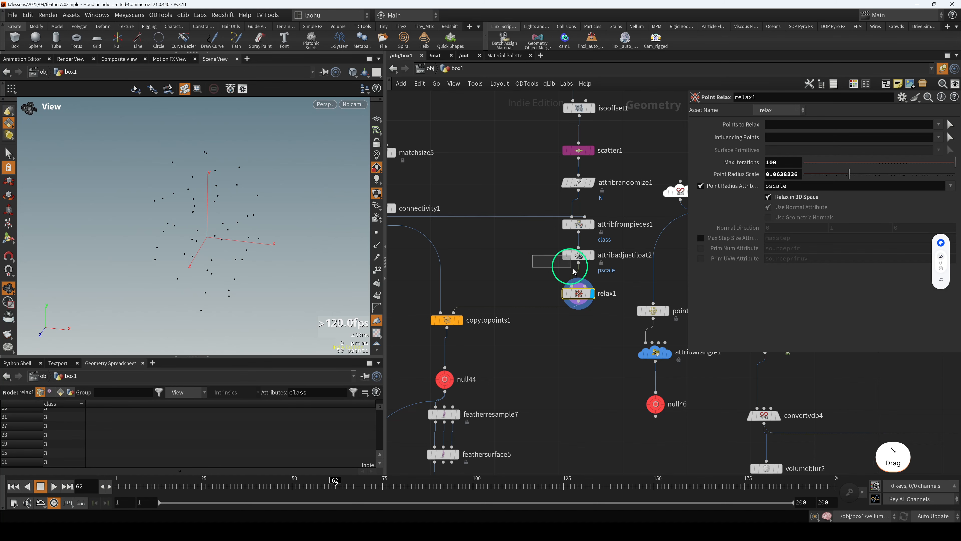
pyautogui.press('r')
pyautogui.moveTo(573, 269); pyautogui.dragTo(575, 296)
pyautogui.press('r')
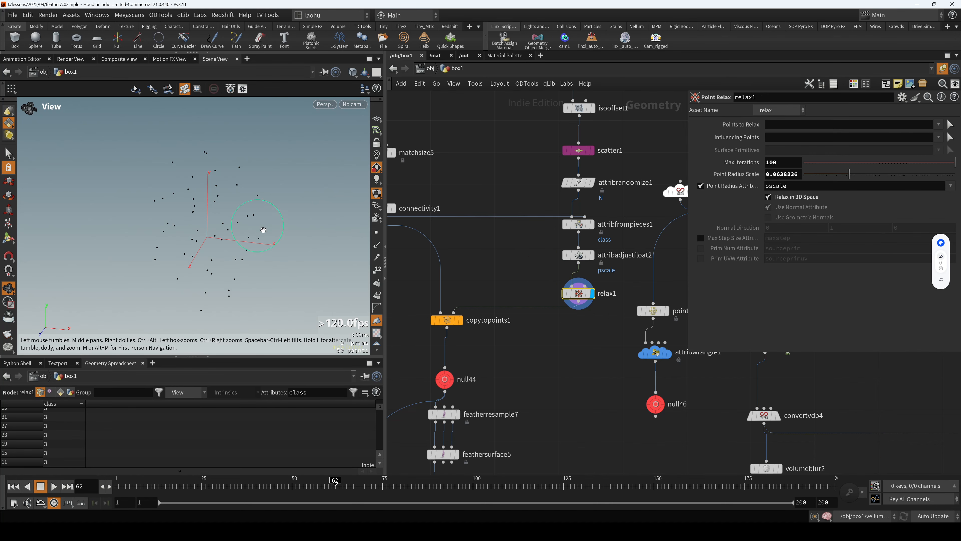
pyautogui.moveTo(227, 242); pyautogui.dragTo(212, 240)
# Step: Display the copytopoints1 output to view the feathers copied onto the relaxed points
pyautogui.moveTo(446, 307); pyautogui.dragTo(472, 290, button='middle')
pyautogui.moveTo(462, 289); pyautogui.dragTo(479, 313)
pyautogui.press('r')
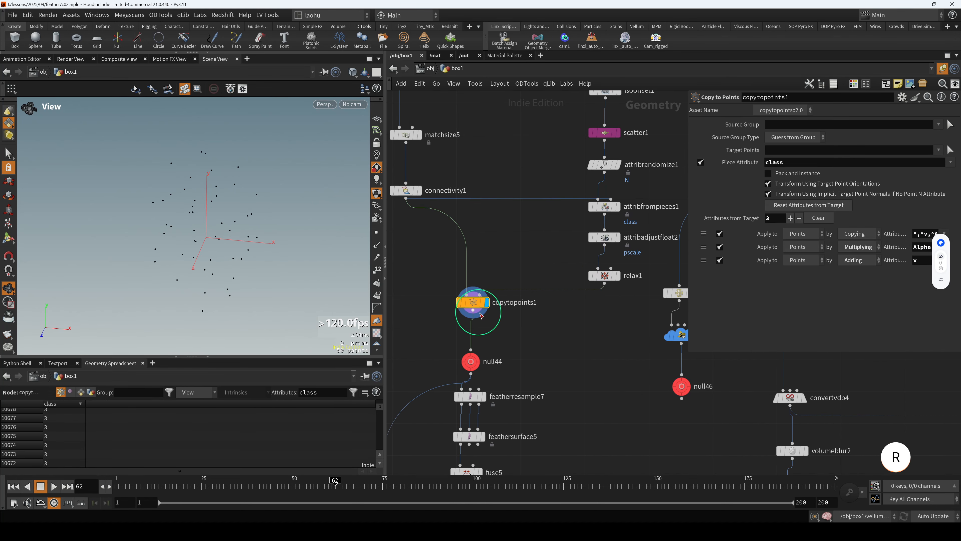
pyautogui.moveTo(216, 228); pyautogui.dragTo(390, 252)
# Step: Bypass relax1 and enable it again to compare the copied feathers with and without point relaxation
pyautogui.moveTo(580, 281); pyautogui.dragTo(612, 279)
pyautogui.press('q')
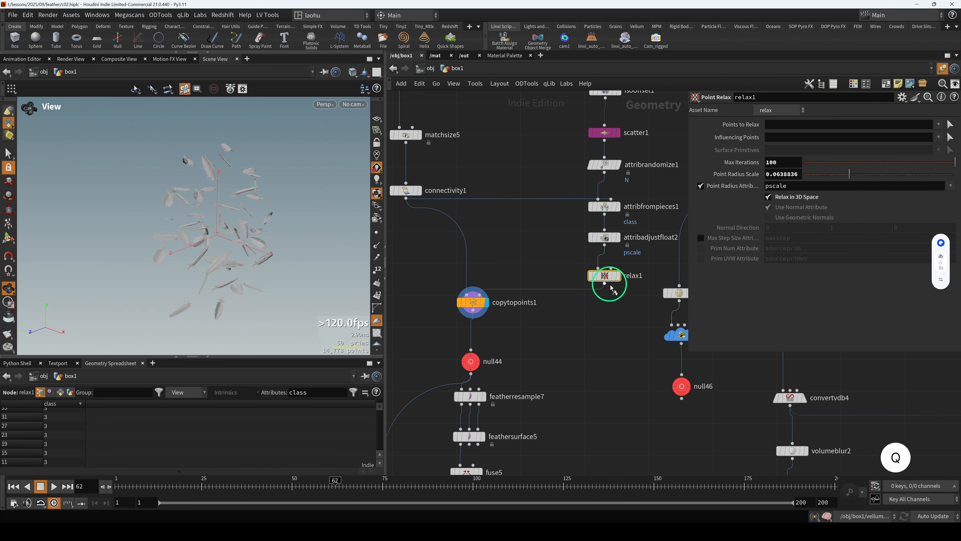
pyautogui.moveTo(333, 212); pyautogui.dragTo(310, 264)
pyautogui.scroll(5, 215, 260)
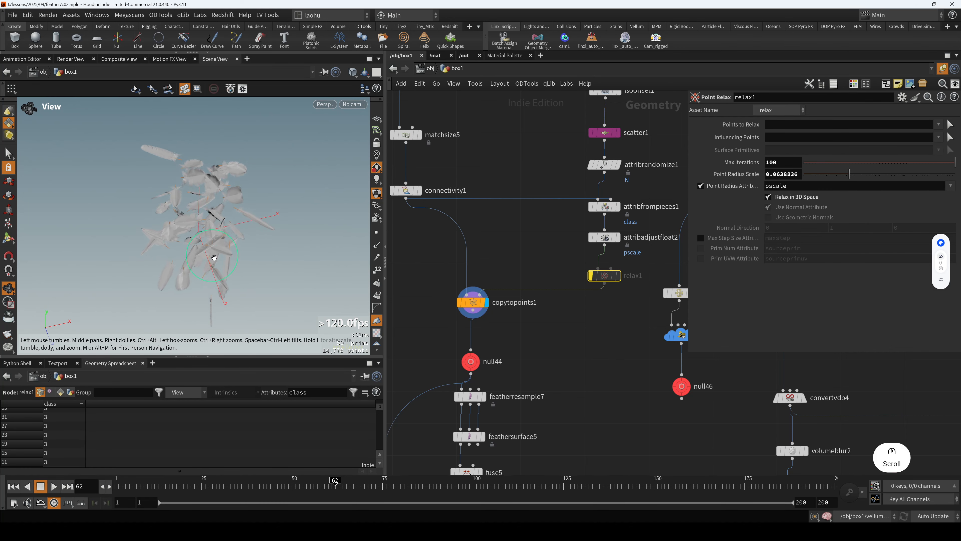
pyautogui.moveTo(214, 260); pyautogui.dragTo(318, 257)
pyautogui.press('h')
pyautogui.click(209, 219)
pyautogui.scroll(-3, 212, 227)
pyautogui.click(598, 276)
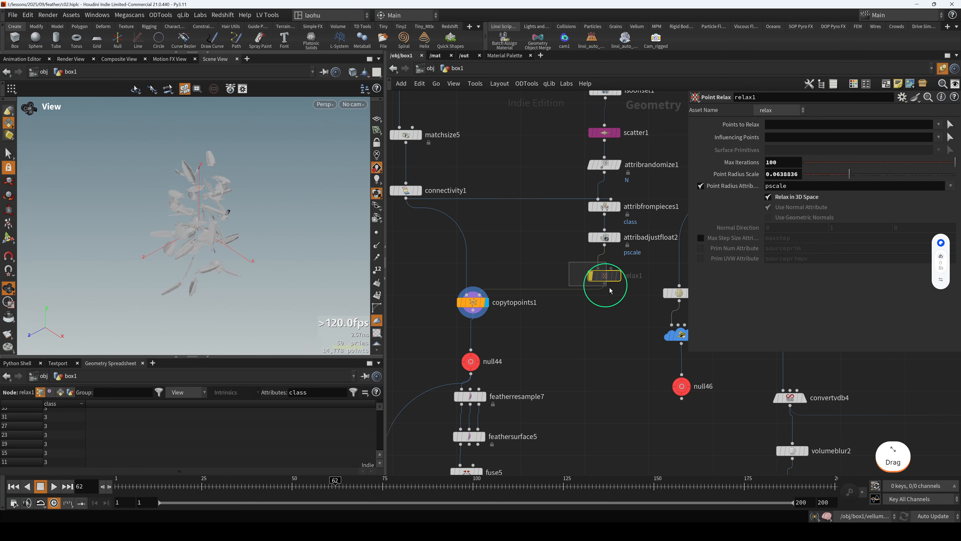
pyautogui.moveTo(193, 231); pyautogui.dragTo(354, 251)
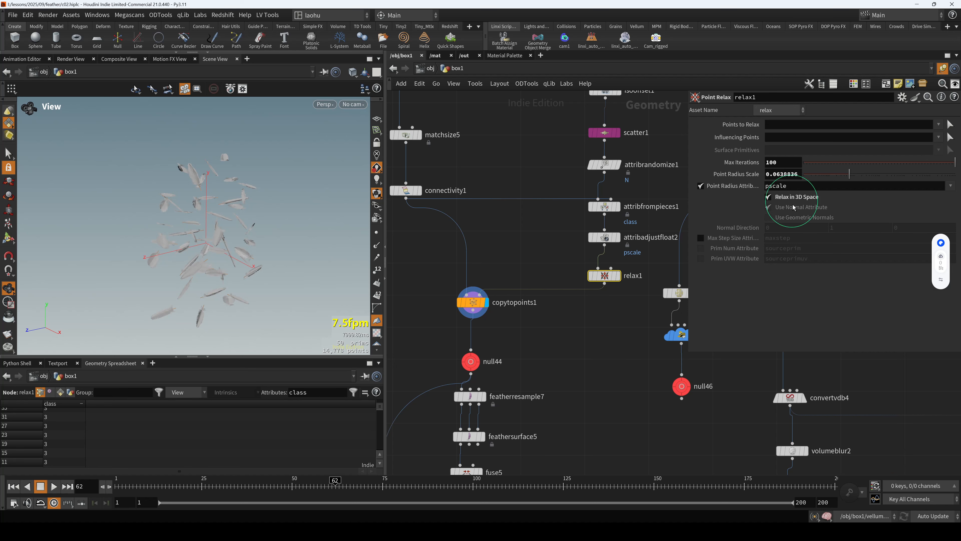
pyautogui.moveTo(239, 251); pyautogui.dragTo(248, 229)
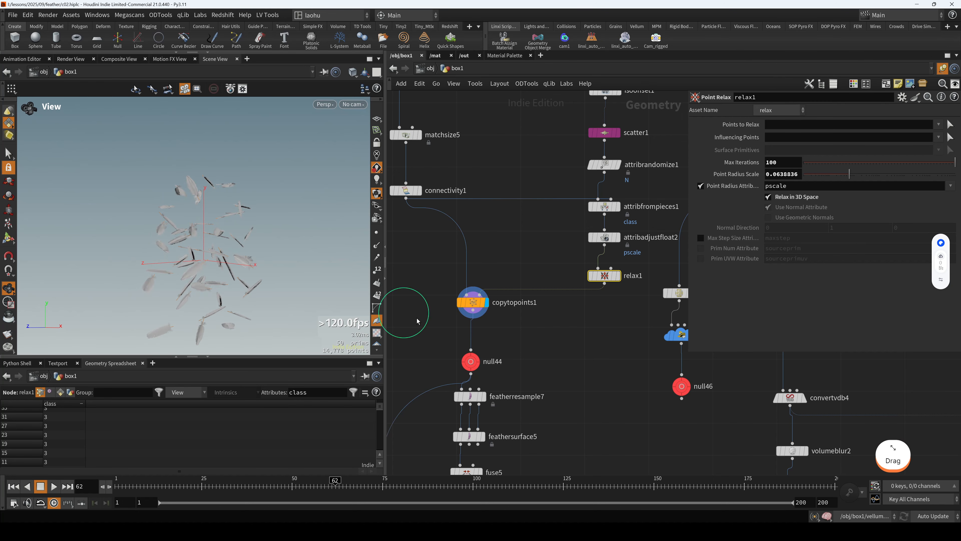
# Step: Select copytopoints1 and examine its piece attribute settings together with the copied feathers
pyautogui.moveTo(519, 352); pyautogui.dragTo(546, 266, button='middle')
pyautogui.moveTo(461, 207); pyautogui.dragTo(650, 246)
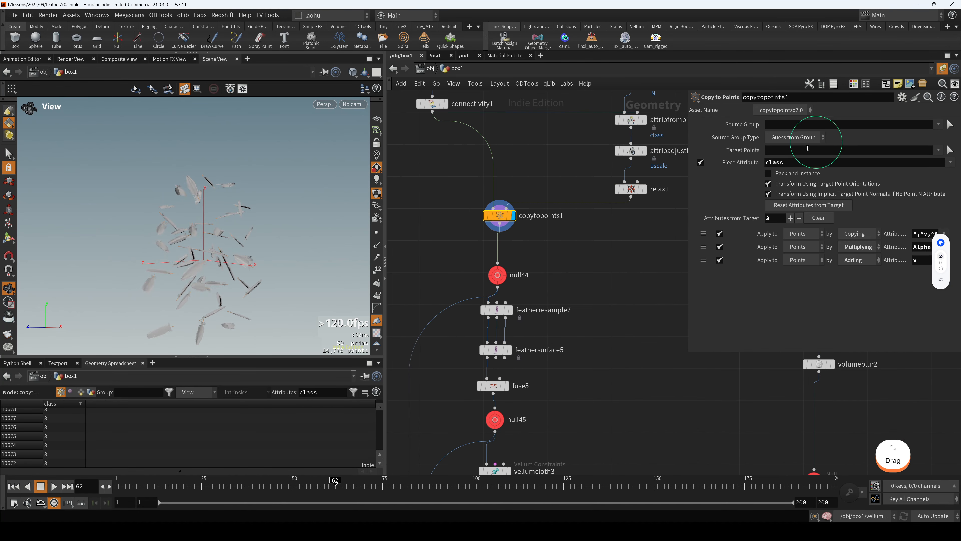
pyautogui.scroll(5, 196, 276)
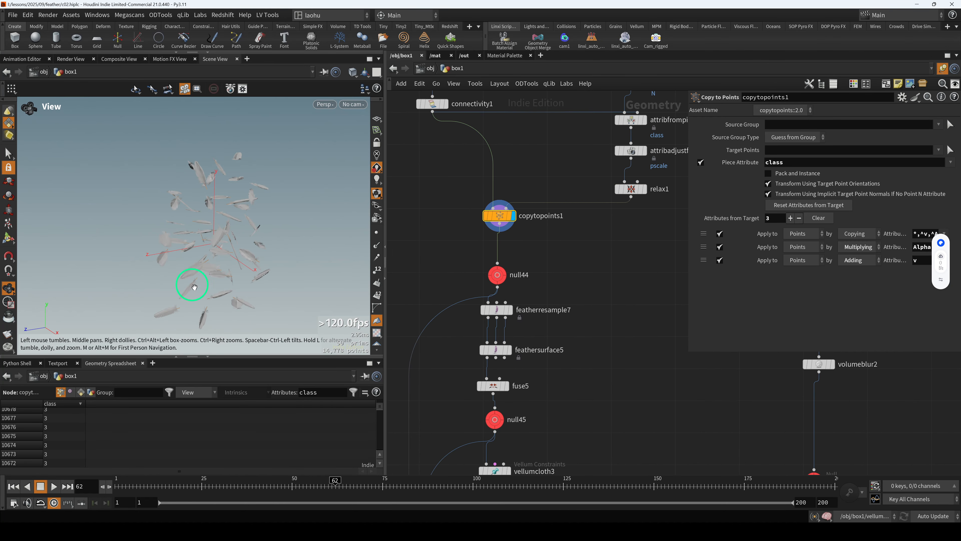
pyautogui.moveTo(205, 265); pyautogui.dragTo(272, 243)
pyautogui.scroll(-6, 245, 266)
pyautogui.scroll(-3, 466, 261)
pyautogui.moveTo(459, 243); pyautogui.dragTo(528, 283, button='middle')
pyautogui.scroll(2, 527, 283)
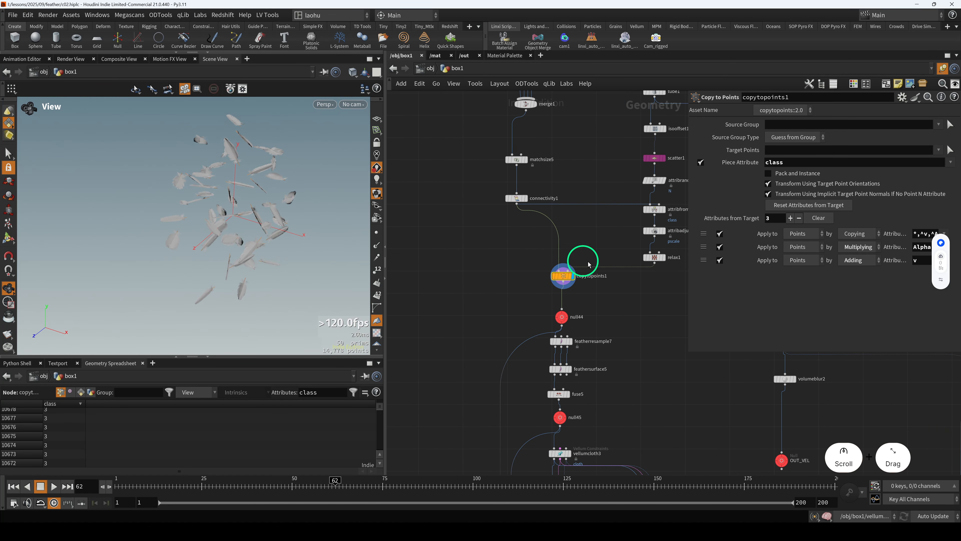
pyautogui.moveTo(265, 227); pyautogui.dragTo(297, 202)
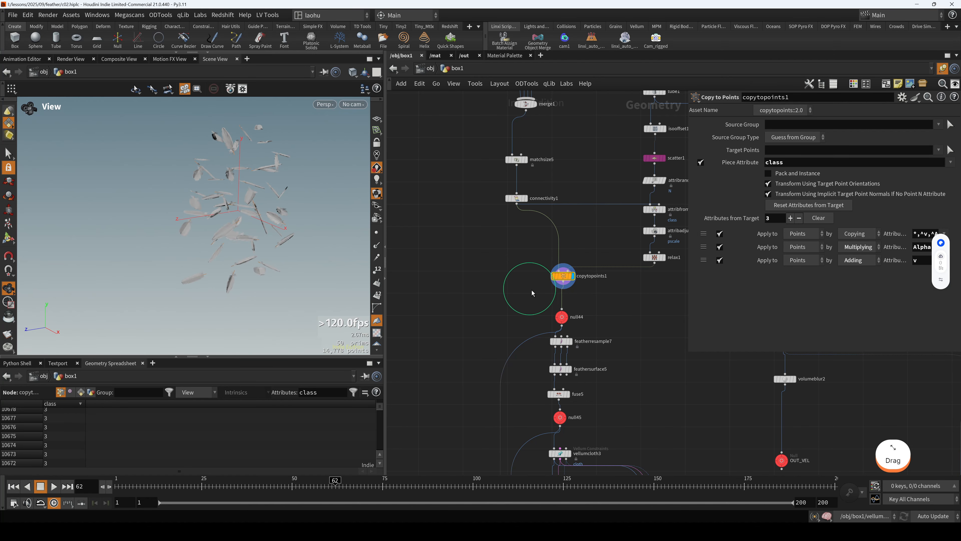
# Step: Display the null44 output below copytopoints1 and examine the copied feathers from several angles
pyautogui.click(561, 317)
pyautogui.press('r')
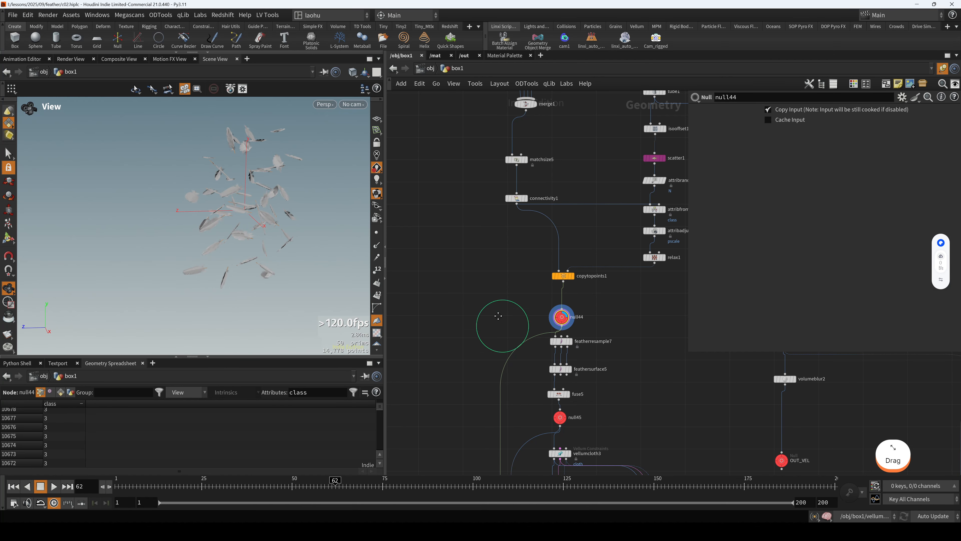
pyautogui.moveTo(499, 316); pyautogui.dragTo(450, 239, button='middle')
pyautogui.scroll(2, 469, 242)
pyautogui.moveTo(522, 241); pyautogui.dragTo(524, 225)
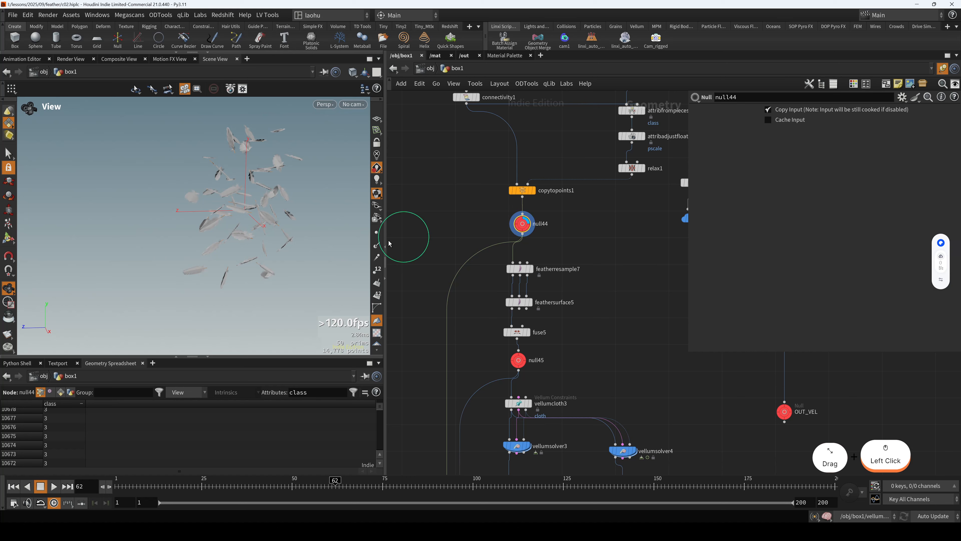
pyautogui.moveTo(314, 229); pyautogui.dragTo(291, 233)
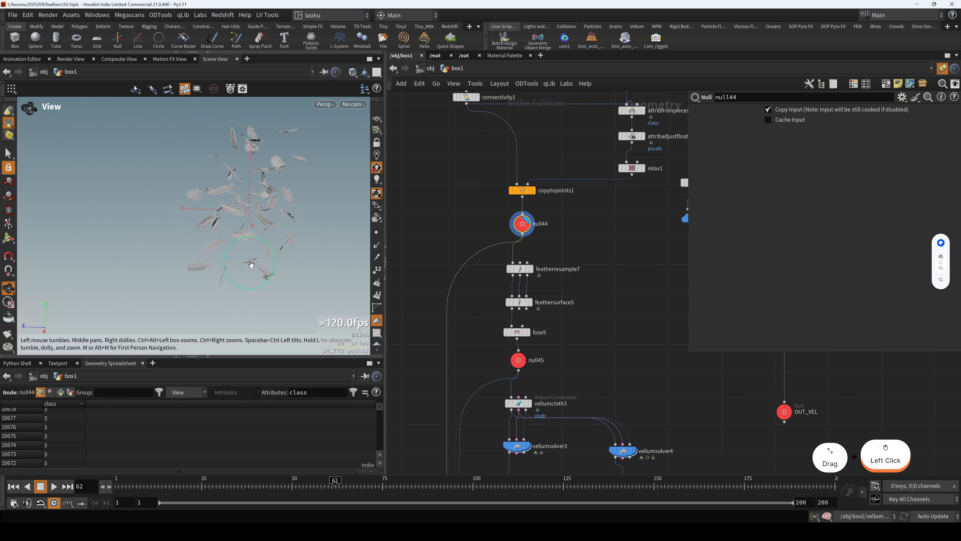
pyautogui.moveTo(260, 268); pyautogui.dragTo(298, 275)
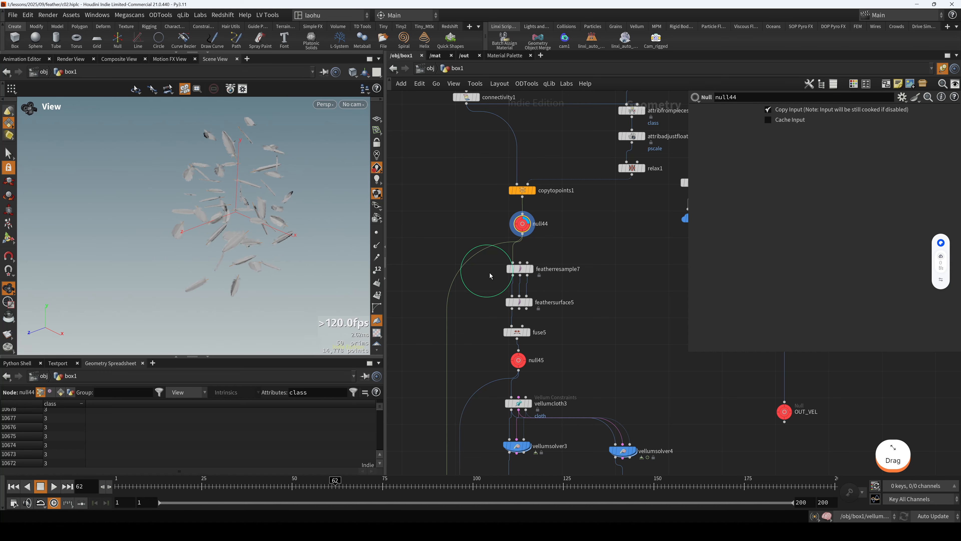
# Step: Display the featherresample7 output and review its shaft and barb segment settings
pyautogui.click(520, 269)
pyautogui.press('r')
pyautogui.moveTo(304, 272); pyautogui.dragTo(256, 252)
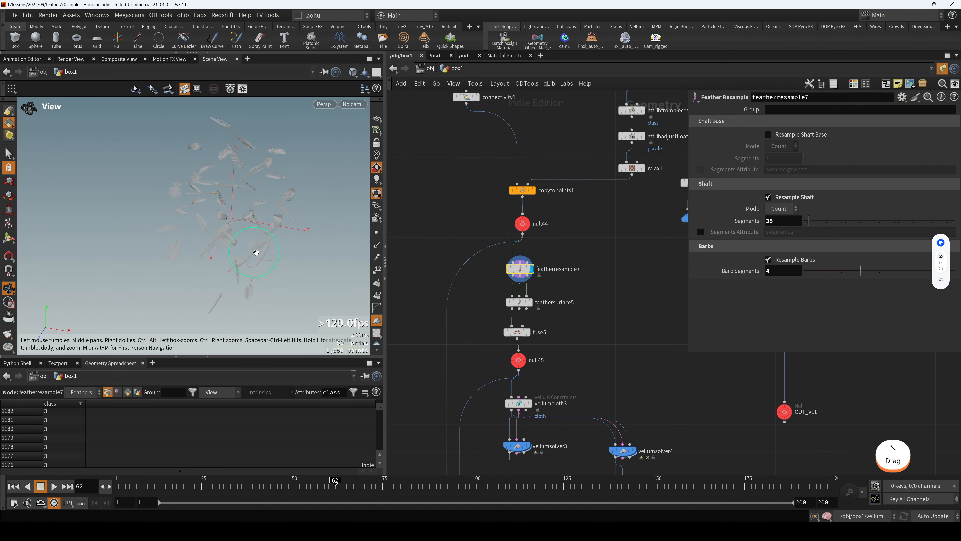
pyautogui.scroll(2, 259, 246)
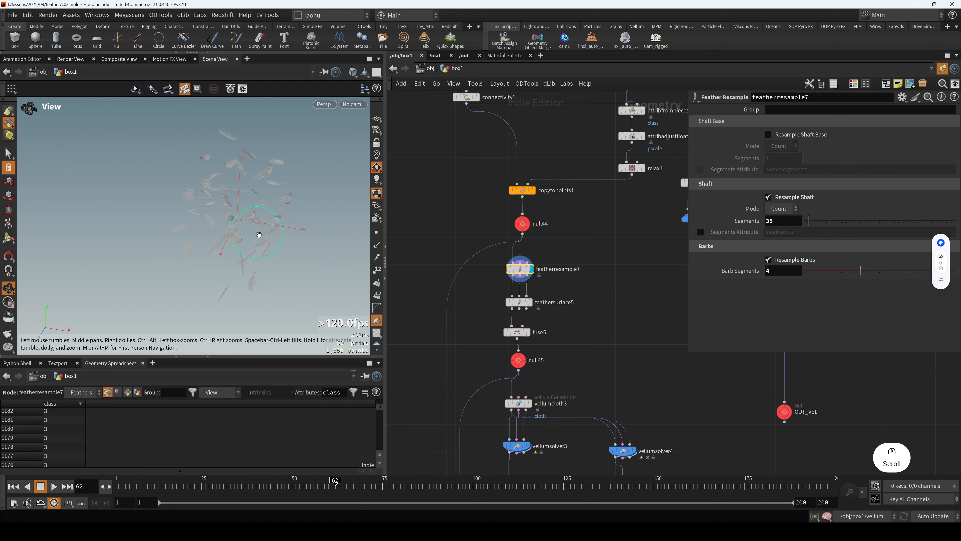
# Step: Change the viewport background color scheme to Dark and look closely at the resampled feathers
pyautogui.press('d')
pyautogui.click(305, 153)
pyautogui.click(113, 169)
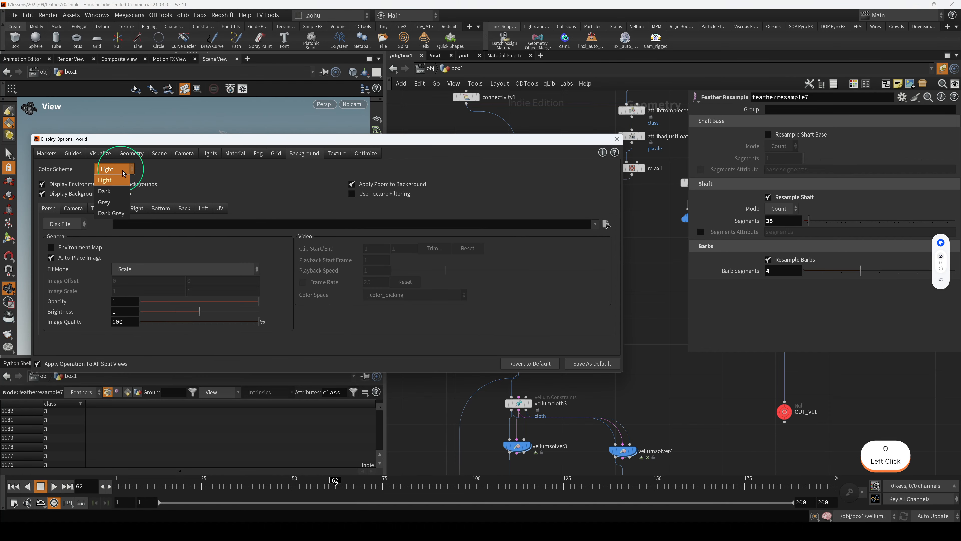
pyautogui.click(122, 193)
pyautogui.click(616, 139)
pyautogui.scroll(3, 260, 231)
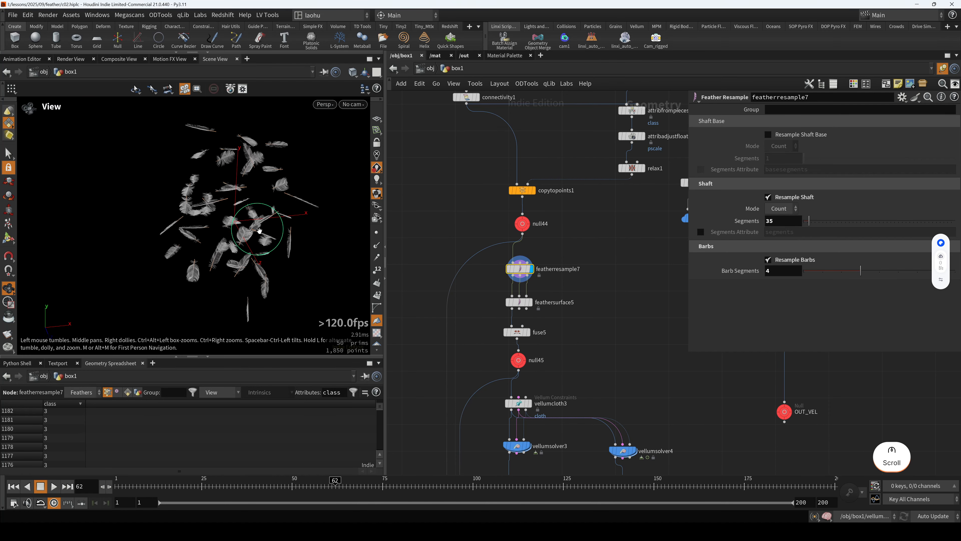
pyautogui.scroll(4, 259, 231)
# Step: Select feathersurface5 and display its output to view the feathers as surface geometry
pyautogui.moveTo(501, 300); pyautogui.dragTo(538, 313)
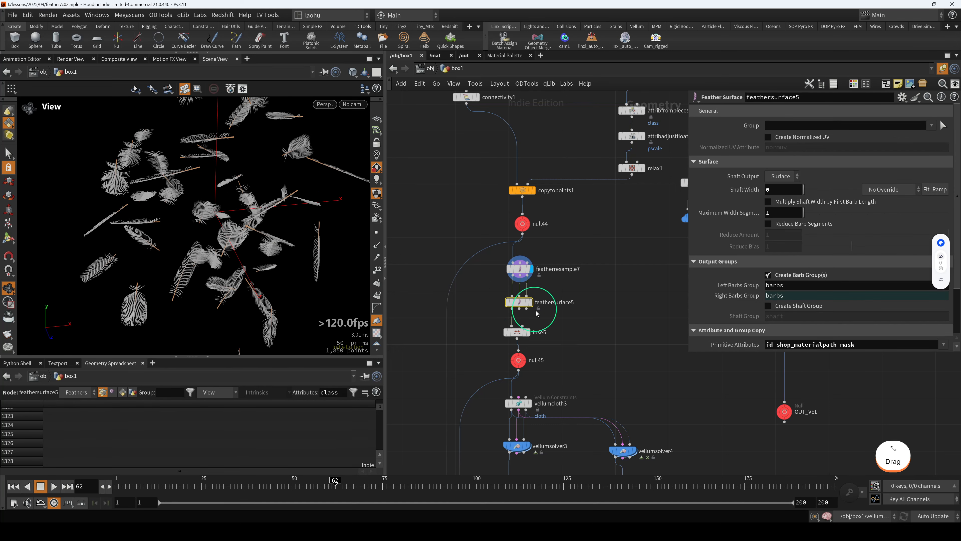
pyautogui.press('r')
pyautogui.moveTo(287, 248); pyautogui.dragTo(297, 251)
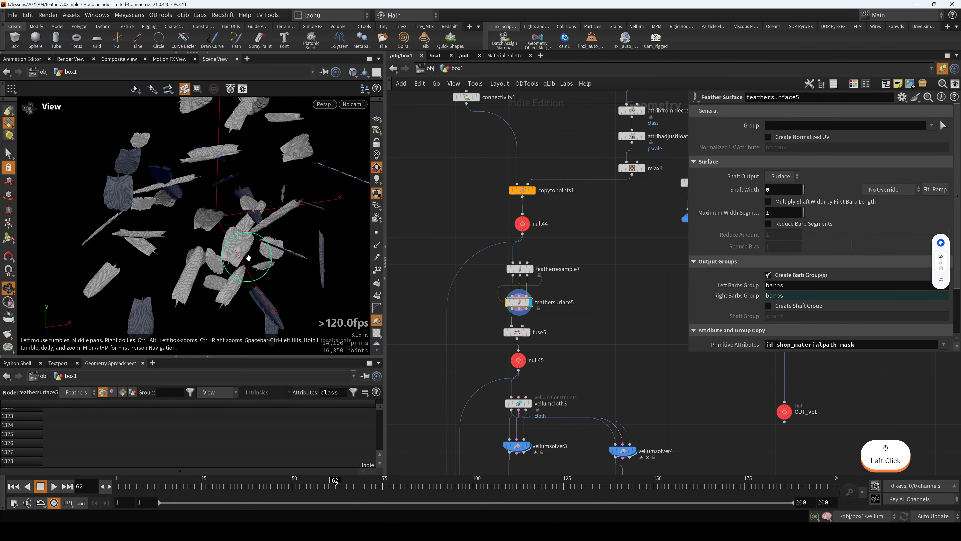
# Step: Display the featherresample7 output again and examine the resampled barb and shaft curves up close
pyautogui.scroll(3, 287, 250)
pyautogui.moveTo(570, 290); pyautogui.dragTo(508, 258)
pyautogui.press('q')
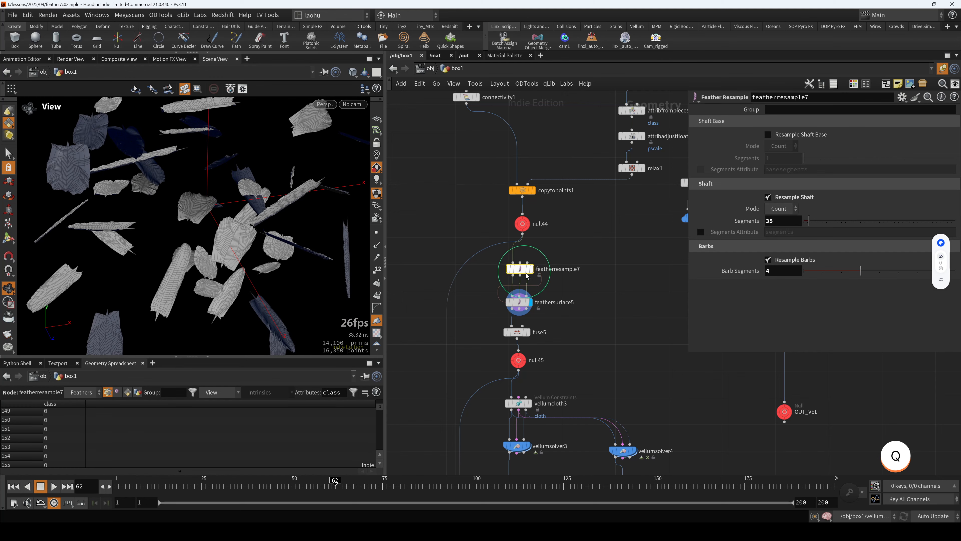
pyautogui.scroll(3, 533, 283)
pyautogui.click(516, 259)
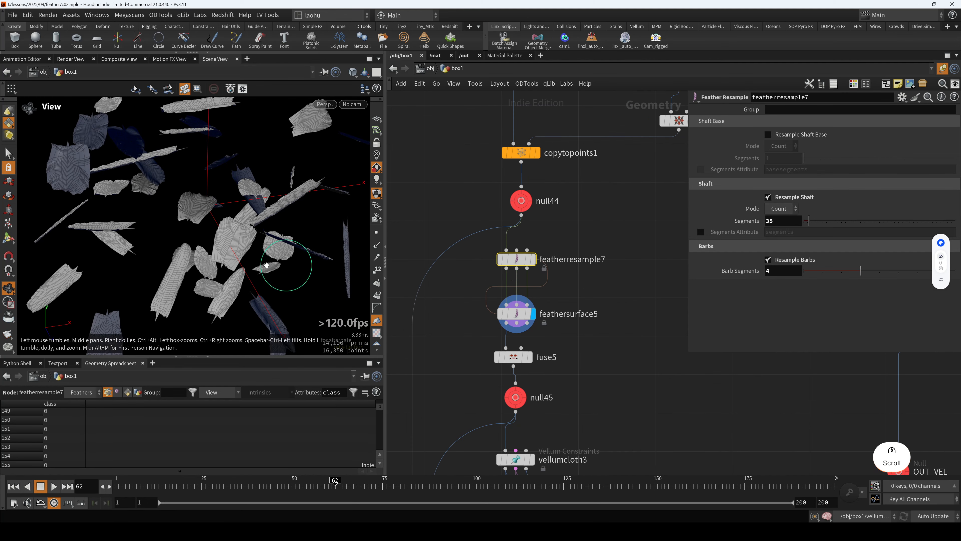
pyautogui.scroll(3, 236, 254)
pyautogui.moveTo(236, 254)
pyautogui.mouseDown()
pyautogui.moveTo(258, 258)
pyautogui.moveTo(251, 262)
pyautogui.mouseUp()
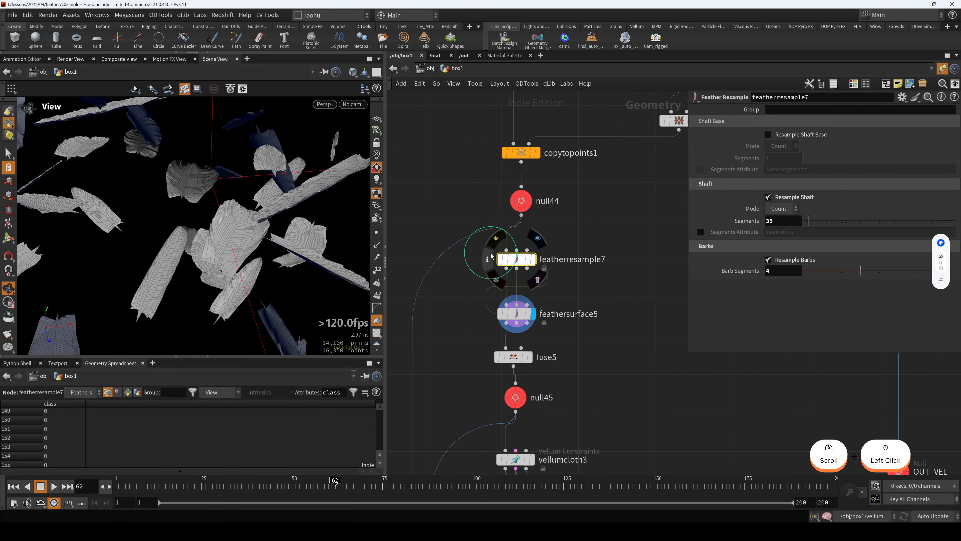
pyautogui.press('r')
pyautogui.scroll(5, 236, 243)
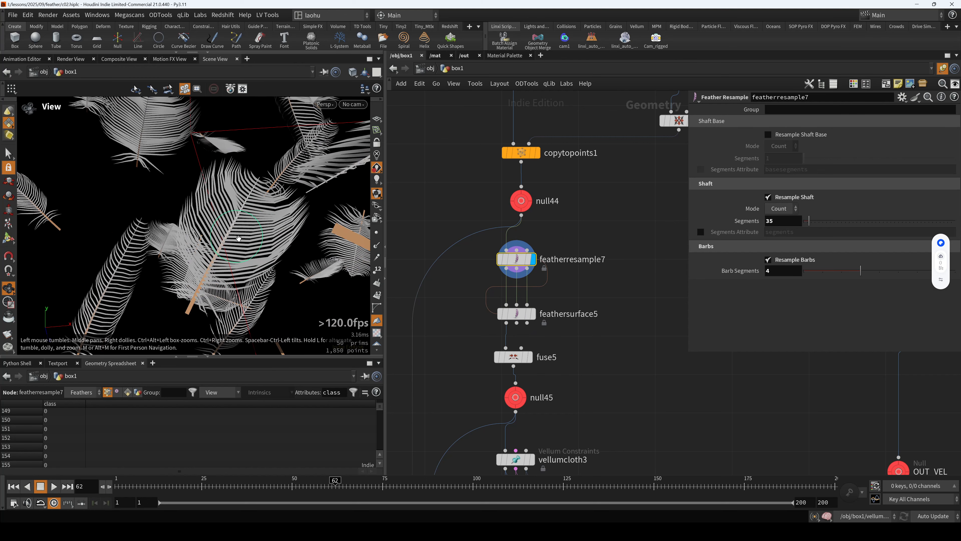
pyautogui.moveTo(238, 242); pyautogui.dragTo(188, 262)
# Step: Switch the display back to feathersurface5 and frame all the surfaced feathers in the viewport
pyautogui.click(519, 316)
pyautogui.press('r')
pyautogui.scroll(5, 227, 260)
pyautogui.press('h')
pyautogui.scroll(5, 182, 265)
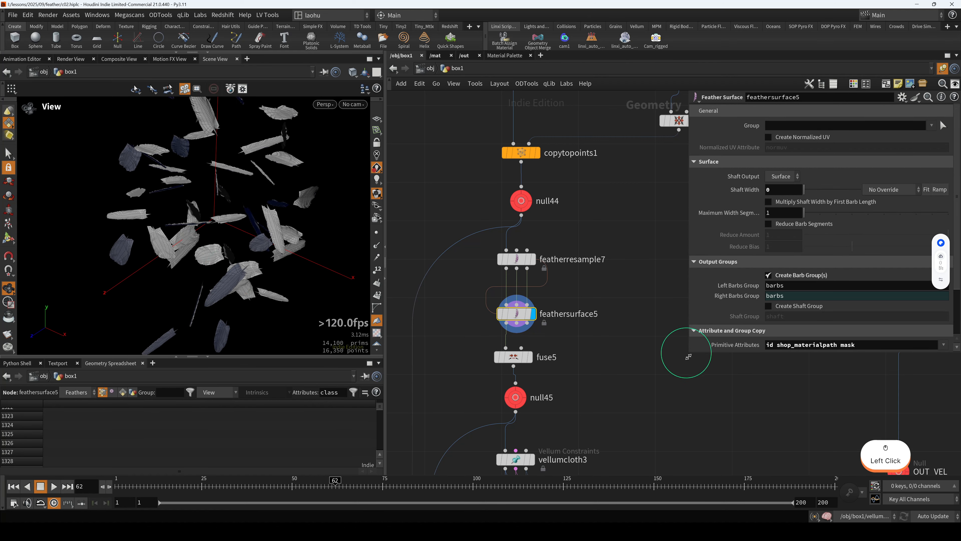
# Step: Enlarge the parameter pane and review feathersurface5's Attribute and Group Copy settings, especially the point attributes
pyautogui.moveTo(689, 352); pyautogui.dragTo(674, 379)
pyautogui.scroll(5, 166, 259)
pyautogui.moveTo(166, 260); pyautogui.dragTo(188, 250)
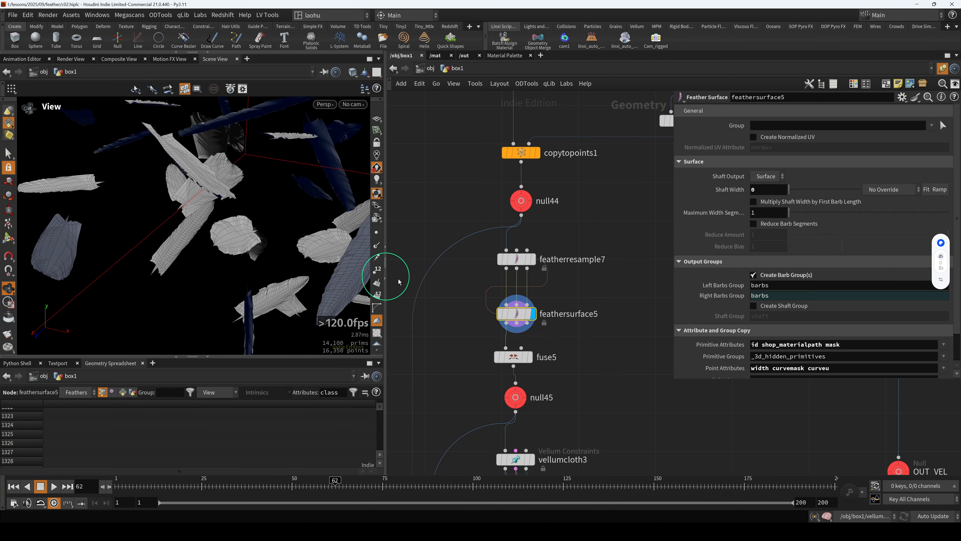
pyautogui.scroll(-2, 694, 316)
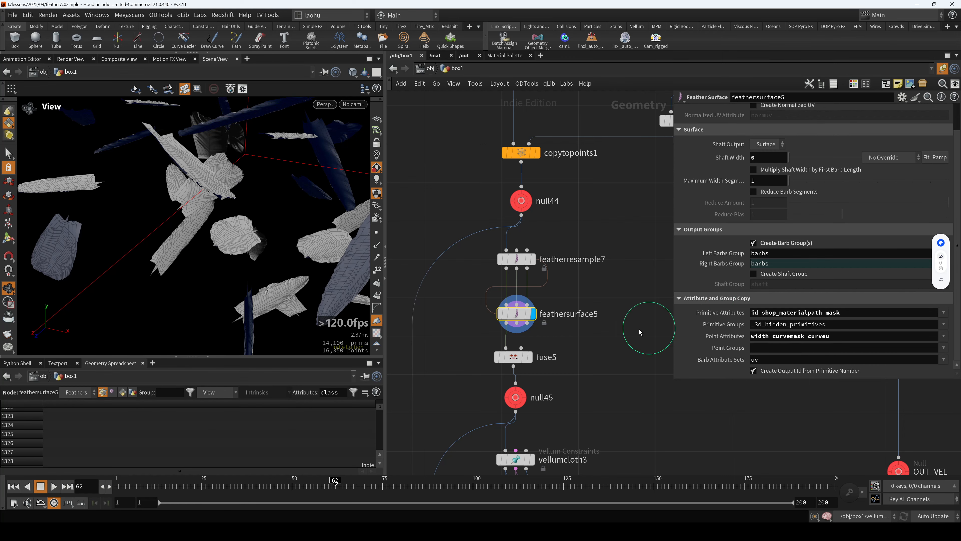
pyautogui.scroll(-4, 586, 303)
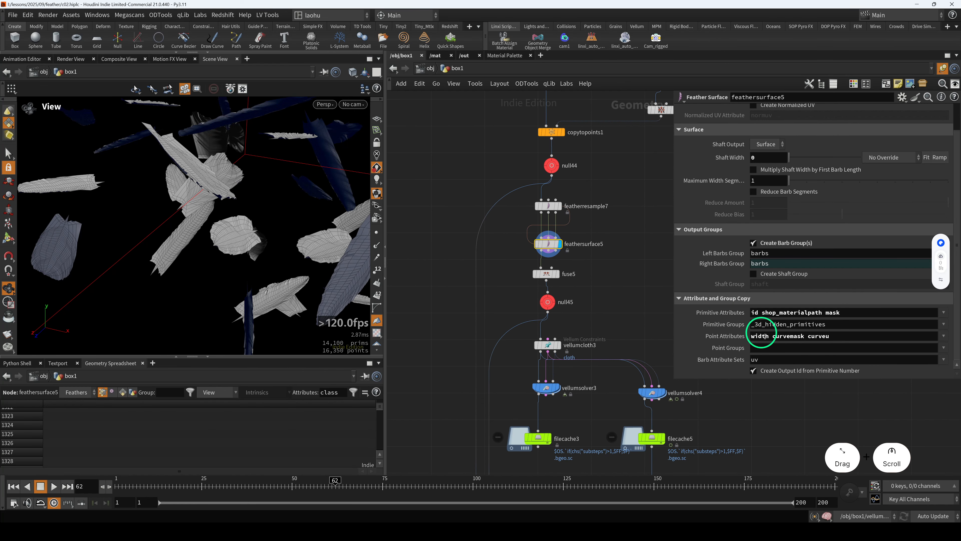
pyautogui.moveTo(769, 340); pyautogui.dragTo(841, 339)
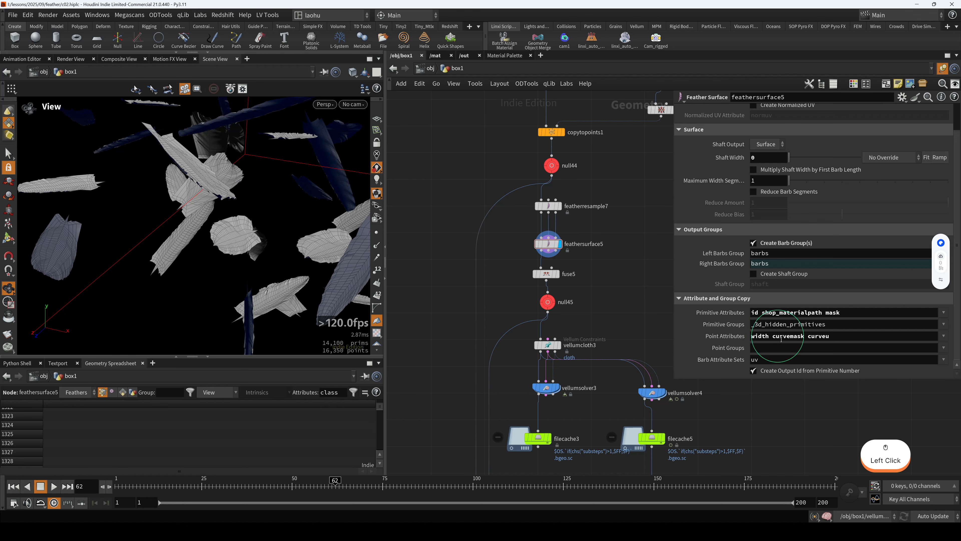
# Step: Display the fuse5 output and review its snap and fuse settings alongside the preceding feather nodes
pyautogui.click(542, 273)
pyautogui.press('r')
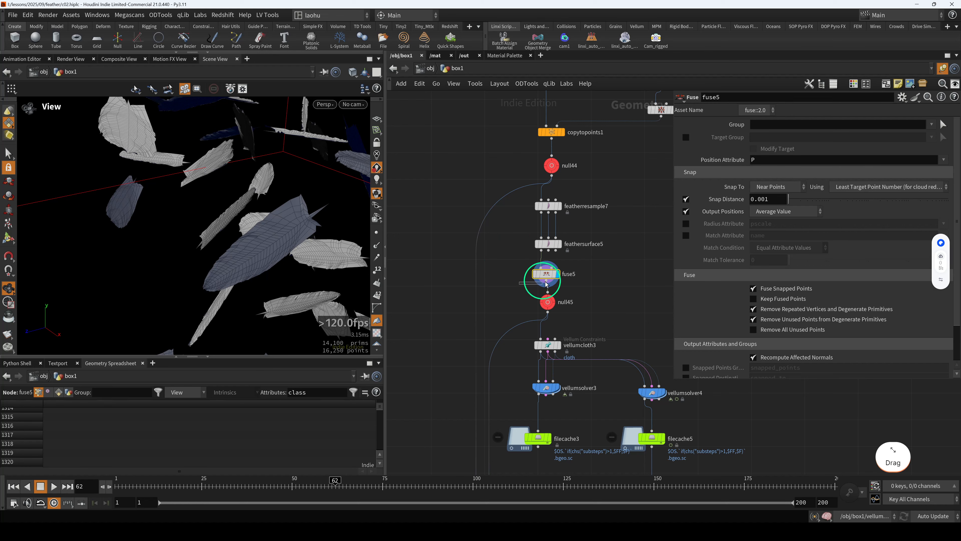
pyautogui.click(555, 205)
pyautogui.moveTo(272, 225); pyautogui.dragTo(311, 237)
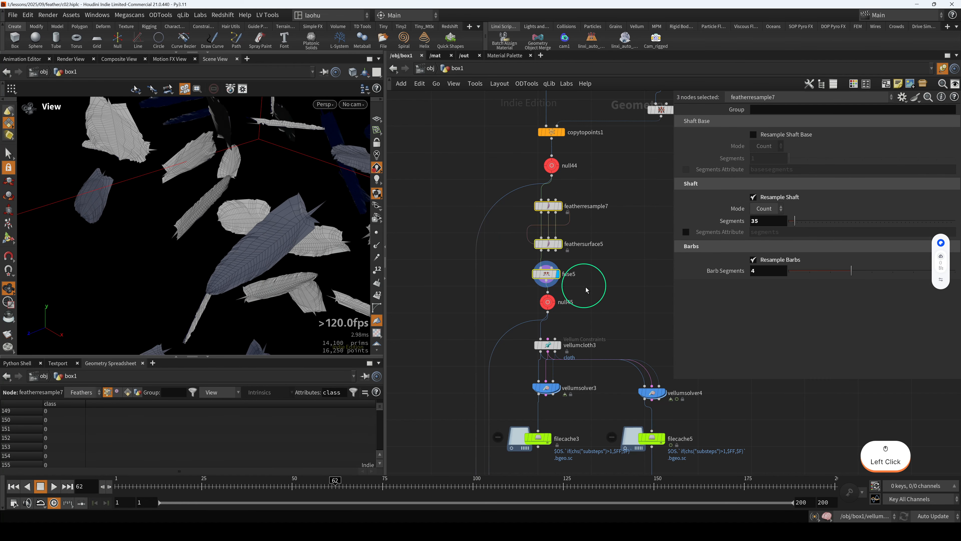
pyautogui.click(546, 274)
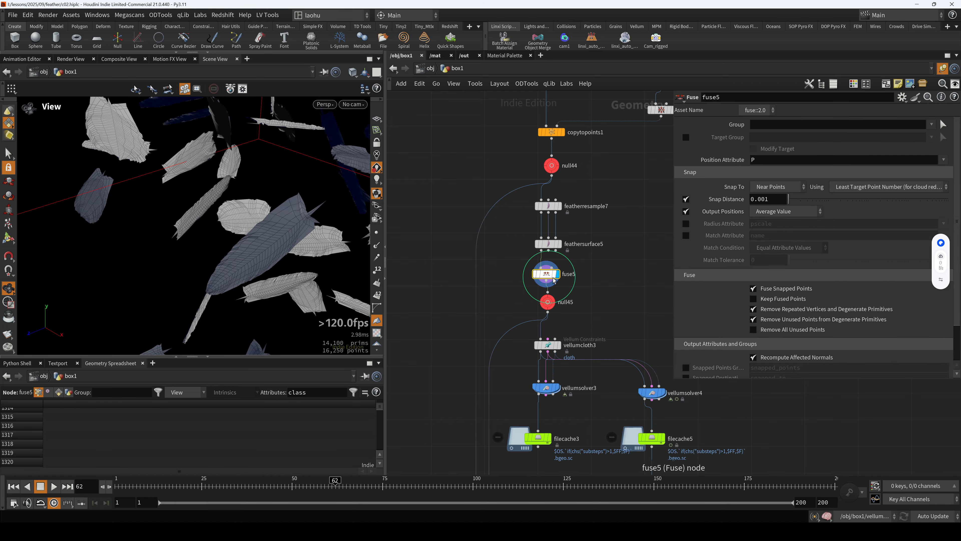
pyautogui.moveTo(547, 273); pyautogui.dragTo(549, 273)
# Step: Examine the mesh of a single fused feather up close, focusing on the split barbs at its base
pyautogui.scroll(5, 326, 213)
pyautogui.moveTo(326, 212); pyautogui.dragTo(269, 218)
pyautogui.scroll(-2, 272, 216)
pyautogui.scroll(-1, 272, 225)
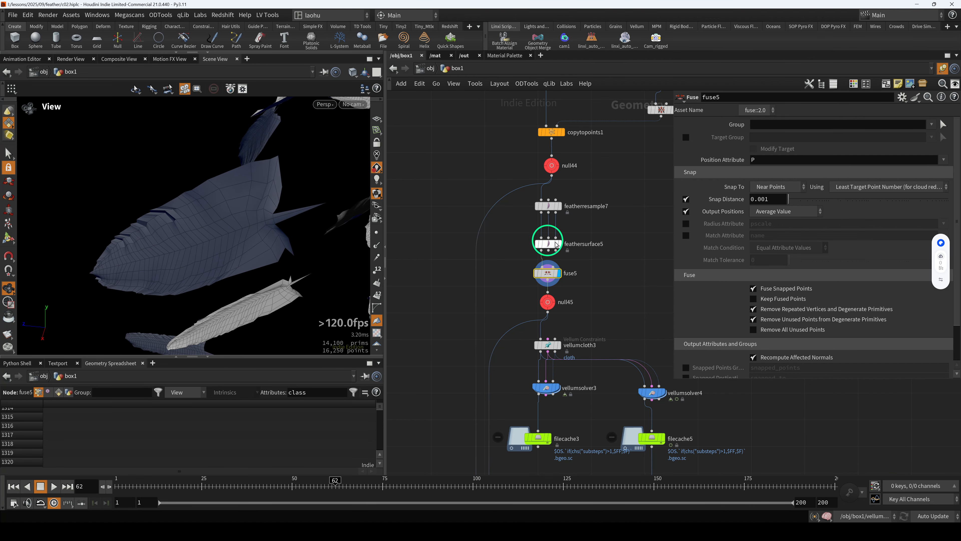
pyautogui.moveTo(328, 227); pyautogui.dragTo(292, 215)
pyautogui.scroll(2, 285, 215)
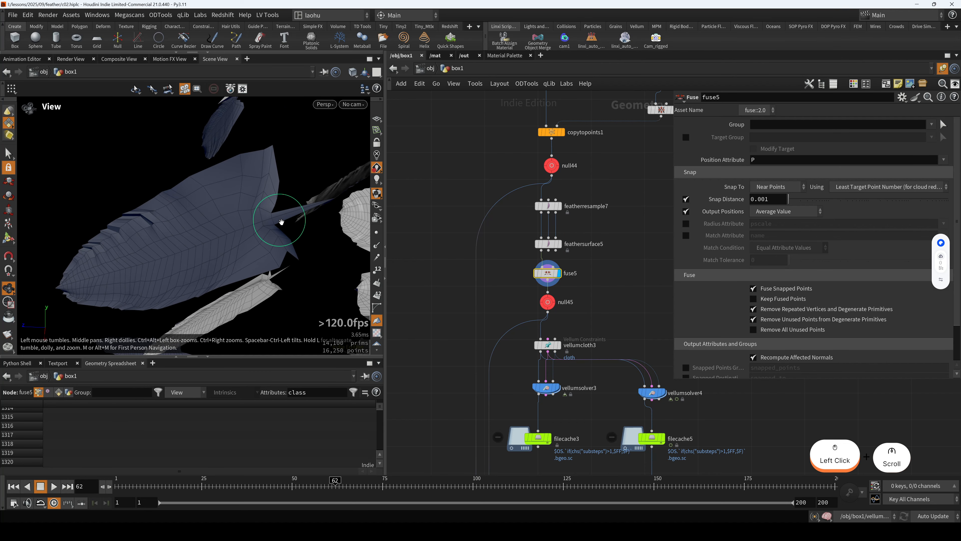
pyautogui.scroll(3, 264, 224)
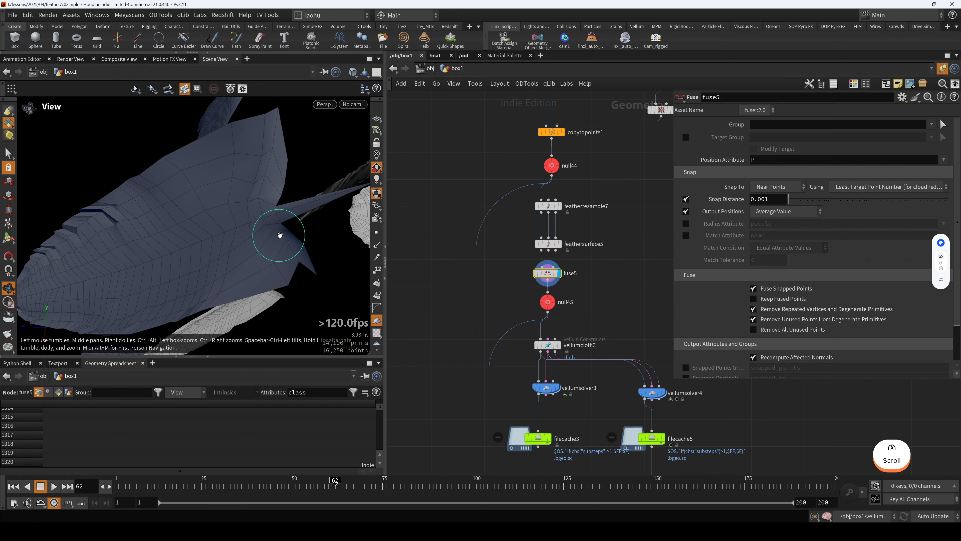
pyautogui.scroll(-2, 280, 233)
pyautogui.moveTo(279, 223)
pyautogui.mouseDown()
pyautogui.moveTo(272, 219)
pyautogui.moveTo(280, 223)
pyautogui.mouseUp()
pyautogui.scroll(-1, 282, 225)
# Step: Select vellumcloth3 and display its output to view the cloth constraints on the feathers
pyautogui.moveTo(508, 367); pyautogui.dragTo(487, 311, button='middle')
pyautogui.moveTo(495, 309); pyautogui.dragTo(530, 287)
pyautogui.press('r')
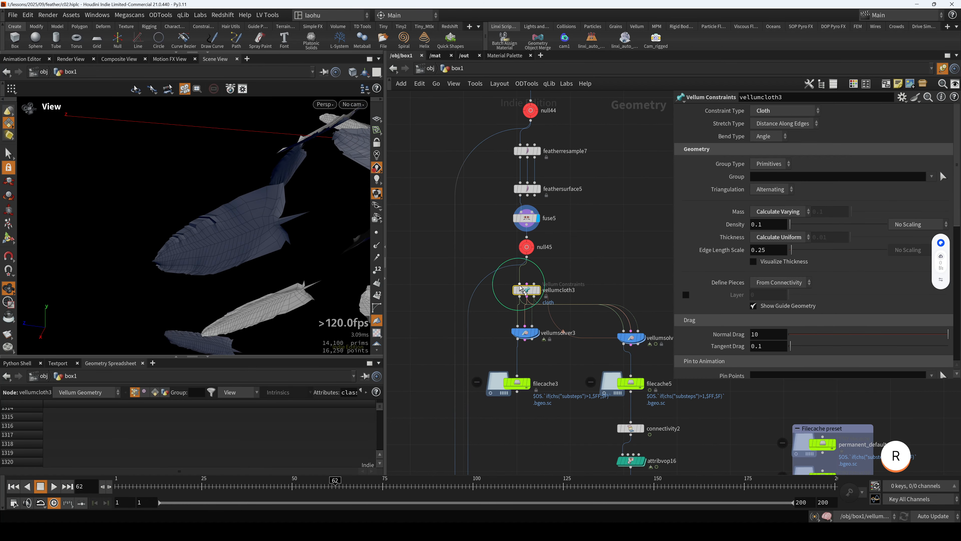
pyautogui.scroll(-4, 297, 250)
pyautogui.moveTo(288, 242); pyautogui.dragTo(259, 235)
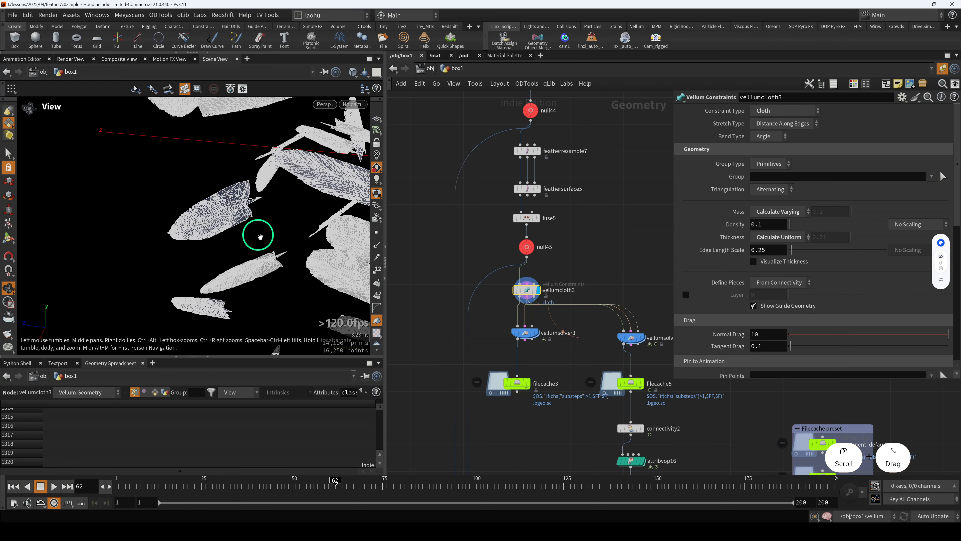
# Step: Review vellumcloth3's Drag, Stretch and Bend settings and inspect the constraint lines on one feather
pyautogui.scroll(-5, 724, 270)
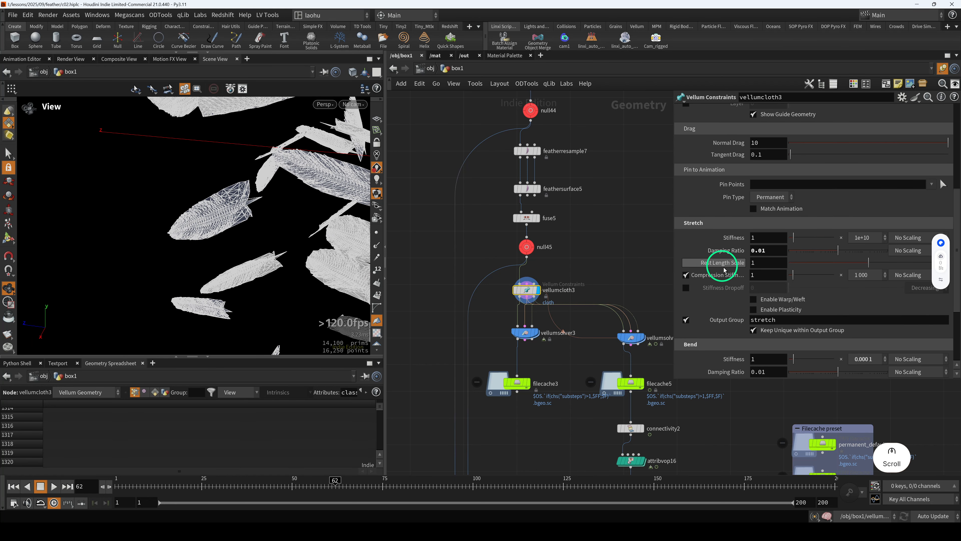
pyautogui.scroll(-1, 794, 299)
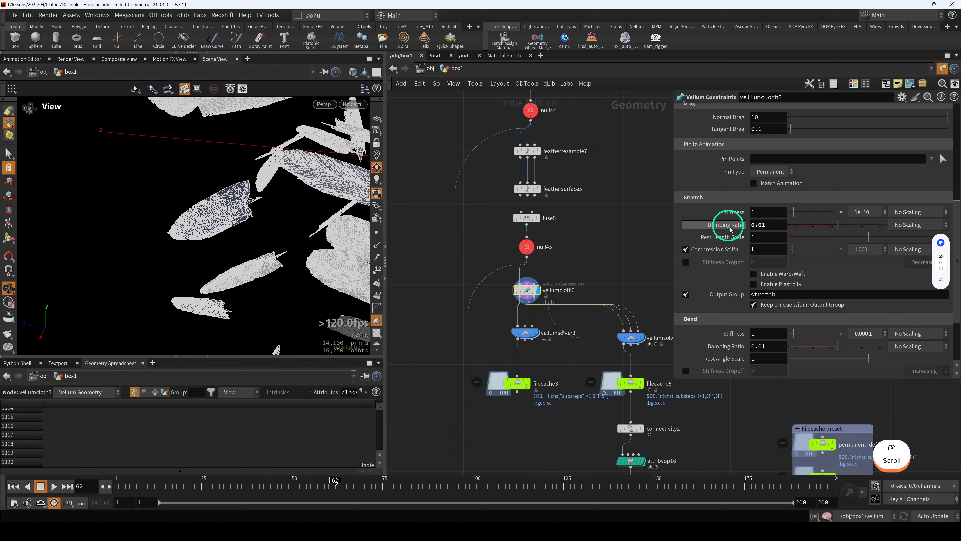
pyautogui.moveTo(273, 237)
pyautogui.mouseDown()
pyautogui.moveTo(282, 240)
pyautogui.moveTo(269, 236)
pyautogui.mouseUp()
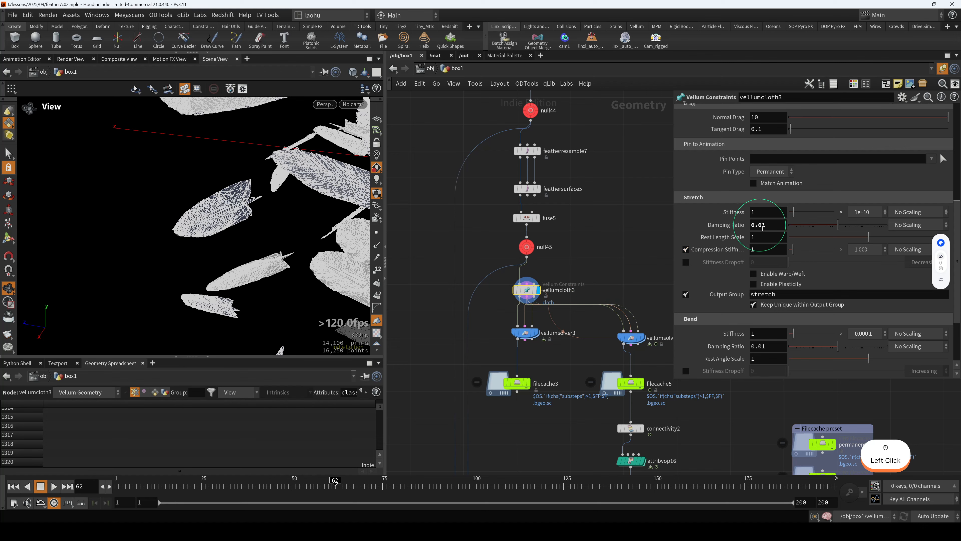
pyautogui.scroll(6, 361, 230)
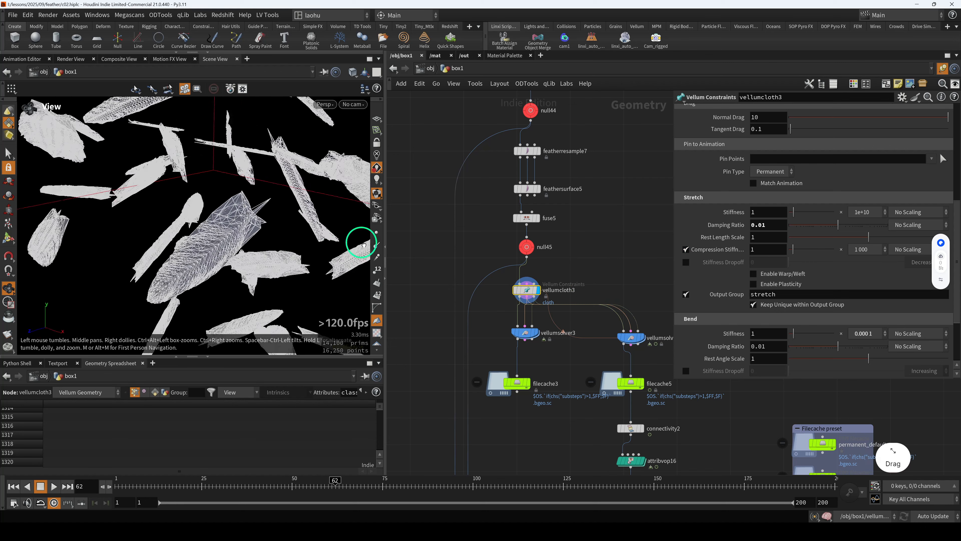
pyautogui.moveTo(215, 231); pyautogui.dragTo(182, 233)
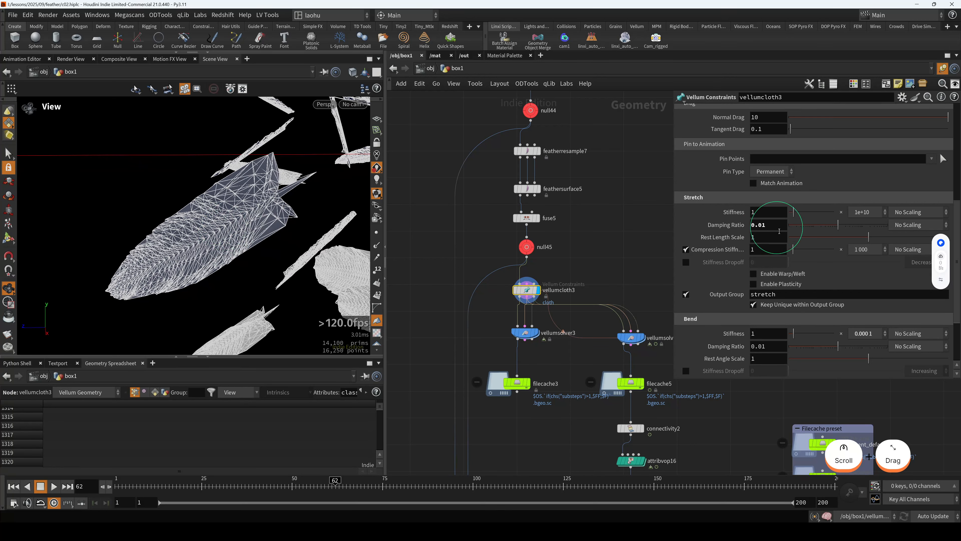
pyautogui.scroll(-5, 471, 374)
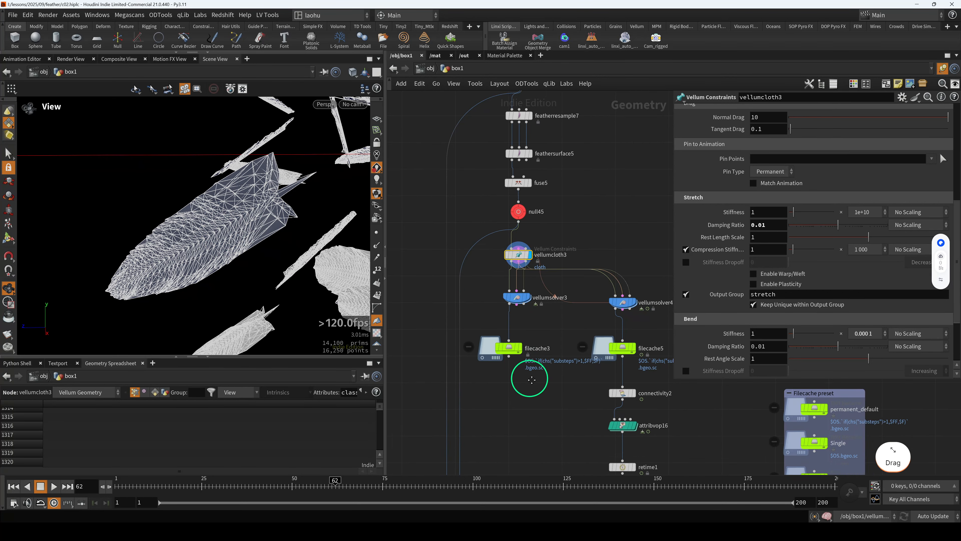
# Step: Return to the first frame and review the Solver and Forces settings of vellumsolver4
pyautogui.moveTo(540, 387); pyautogui.dragTo(527, 382)
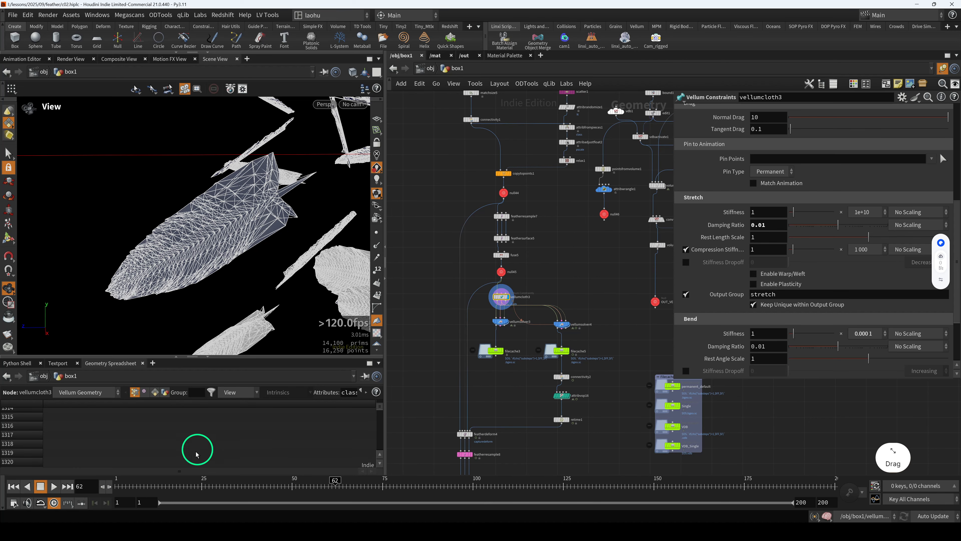
pyautogui.click(15, 487)
pyautogui.scroll(3, 560, 333)
pyautogui.click(568, 322)
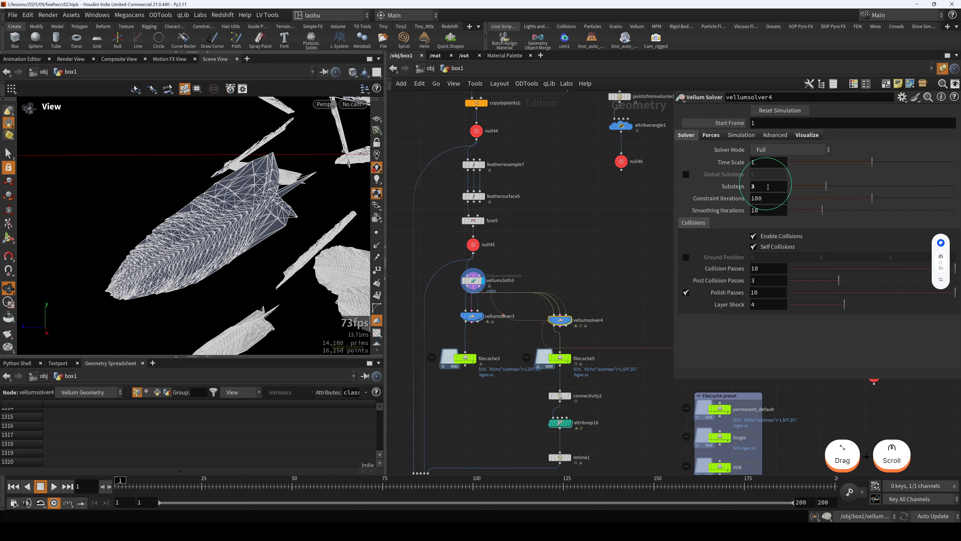
pyautogui.click(711, 136)
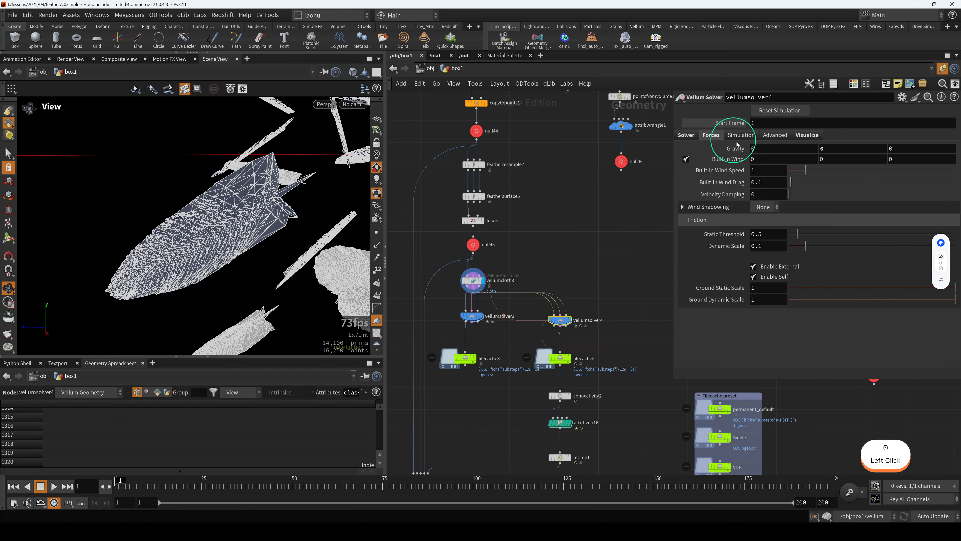
pyautogui.click(686, 135)
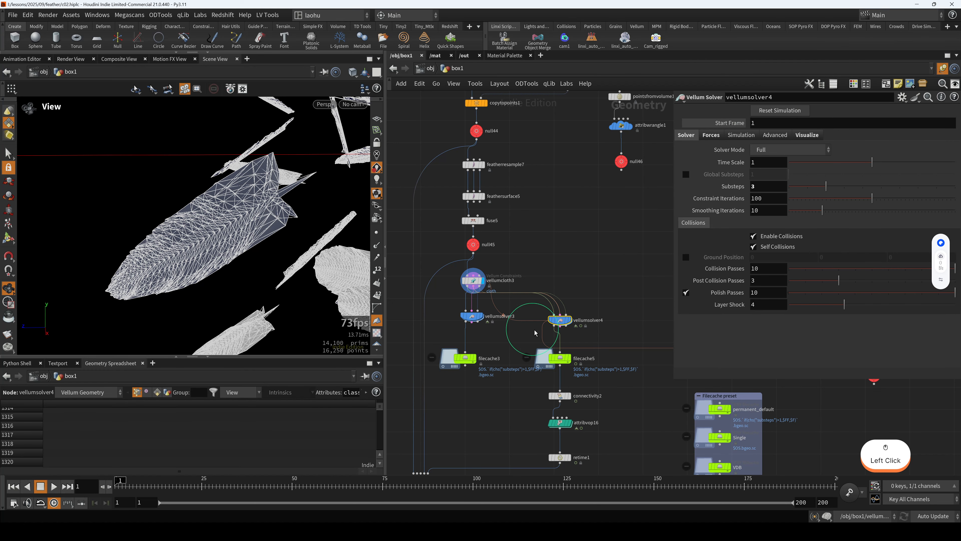
# Step: Display the vellumsolver4 output and view the whole feather cluster from a distance
pyautogui.press('r')
pyautogui.press('h')
pyautogui.scroll(-3, 257, 221)
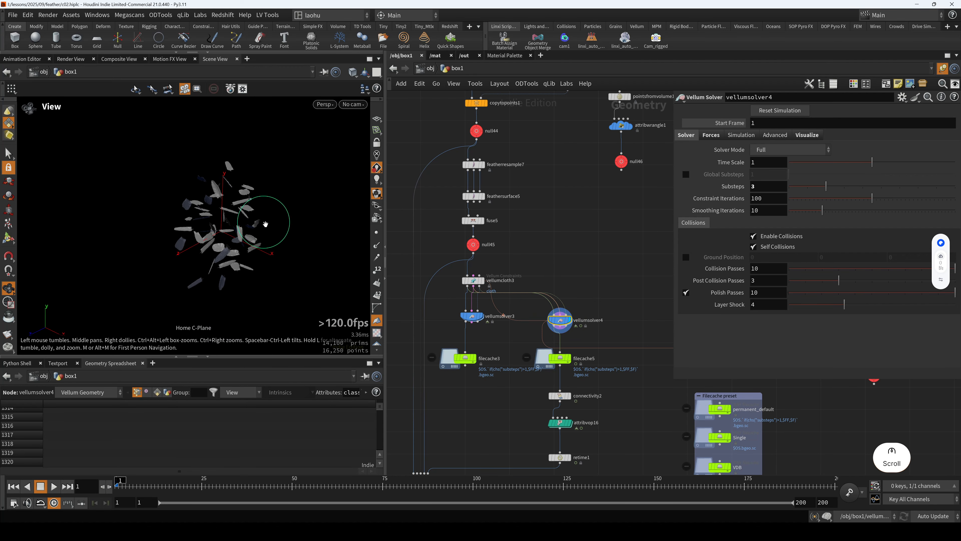
pyautogui.scroll(-3, 605, 230)
pyautogui.moveTo(253, 243); pyautogui.dragTo(249, 308)
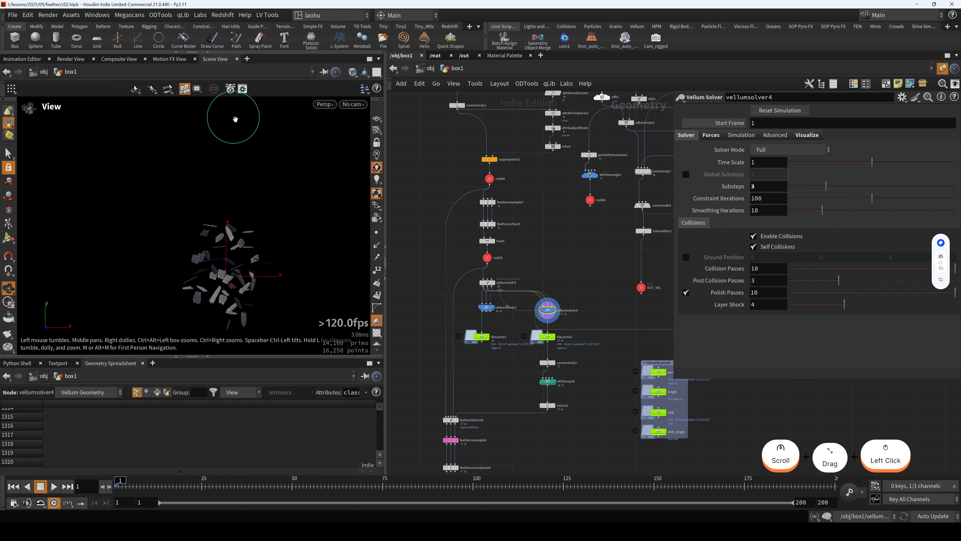
pyautogui.moveTo(242, 258); pyautogui.dragTo(241, 149)
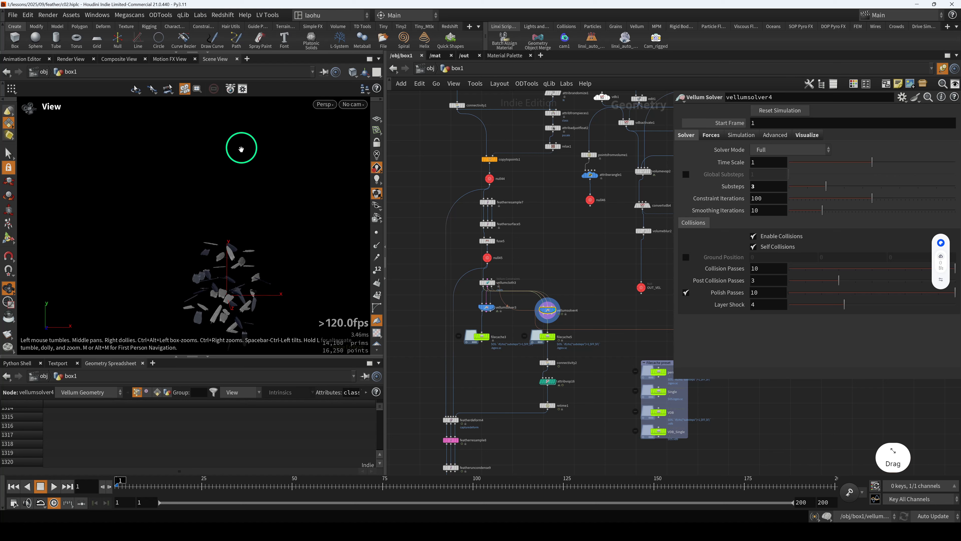
# Step: Switch to PotPlayer, play the c02.mp4 falling-feathers render, pause it and minimize the player
pyautogui.click(595, 497)
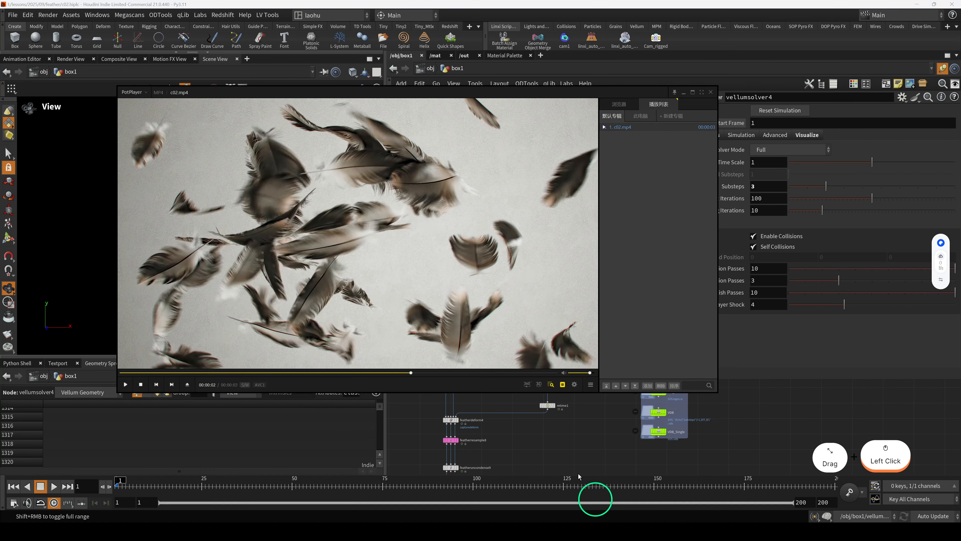
pyautogui.moveTo(366, 248); pyautogui.dragTo(375, 251)
pyautogui.press('space')
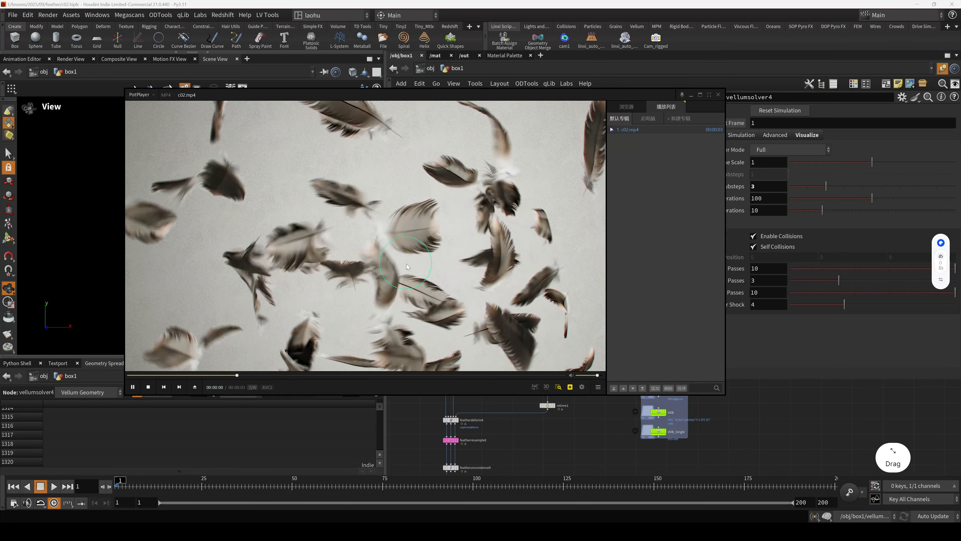
pyautogui.press('space')
pyautogui.click(691, 95)
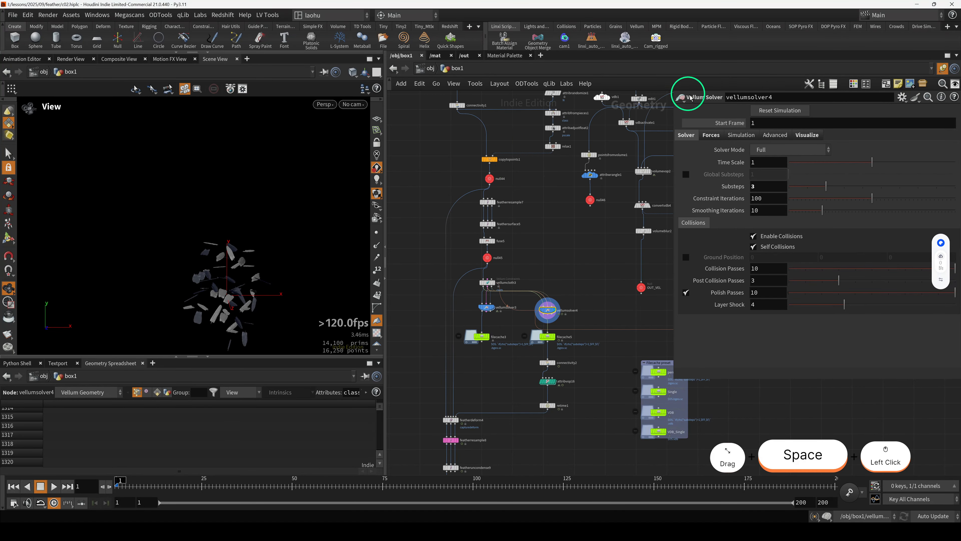
# Step: Recenter the vellumsolver4 feather cluster in the viewport and view it from another angle
pyautogui.moveTo(258, 261); pyautogui.dragTo(251, 233, button='middle')
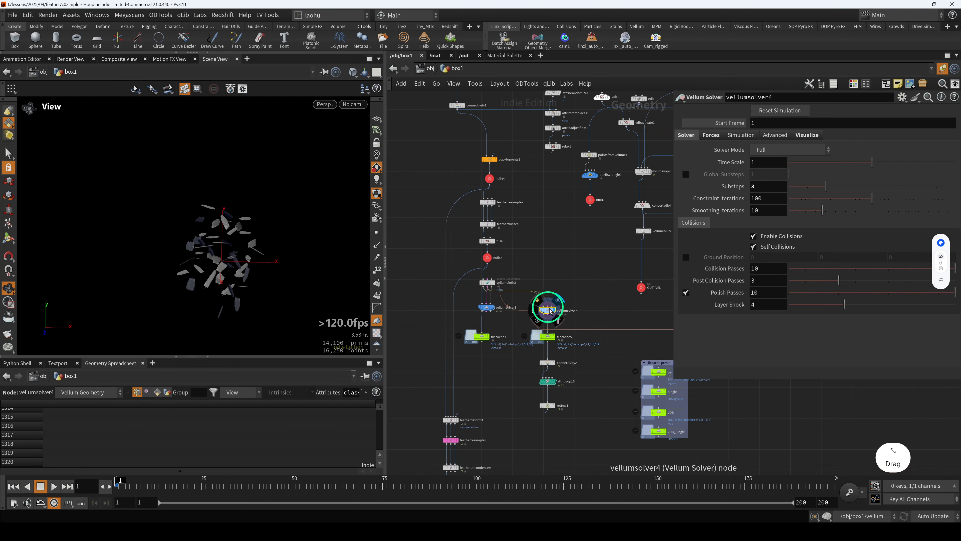
pyautogui.moveTo(549, 310); pyautogui.dragTo(549, 307)
pyautogui.moveTo(279, 301); pyautogui.dragTo(268, 281)
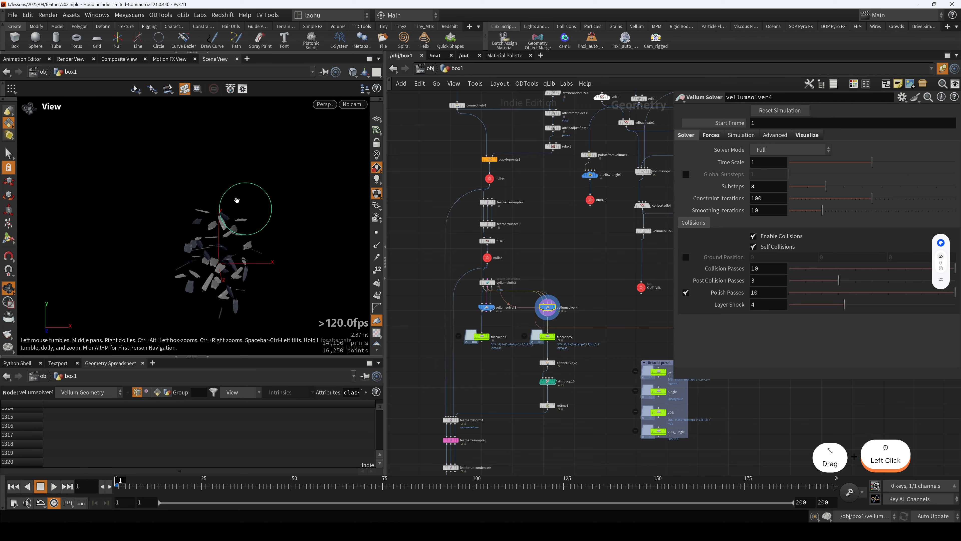
# Step: Open the forces network inside vellumsolver4 and review the popadvectbyvolumes1 and popwind1 settings
pyautogui.scroll(-5, 560, 271)
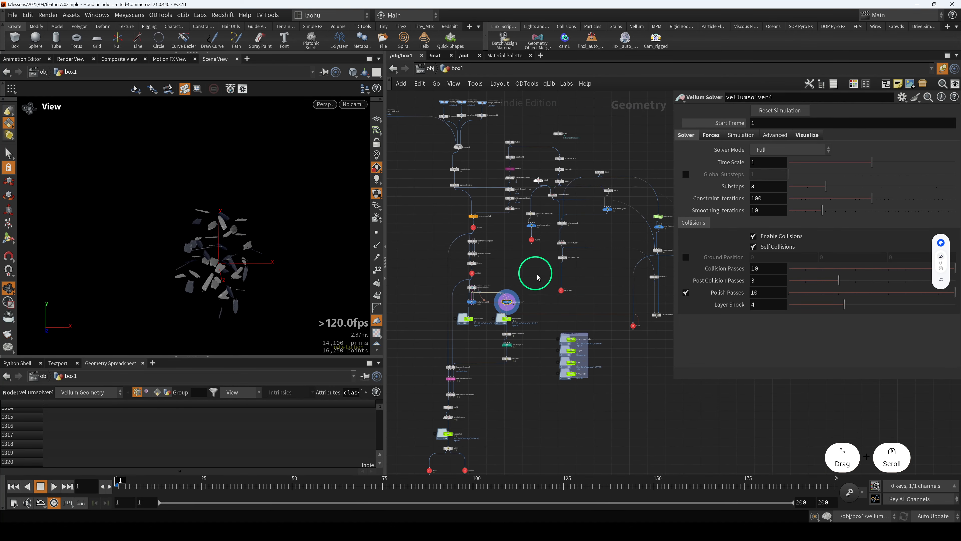
pyautogui.doubleClick(499, 307)
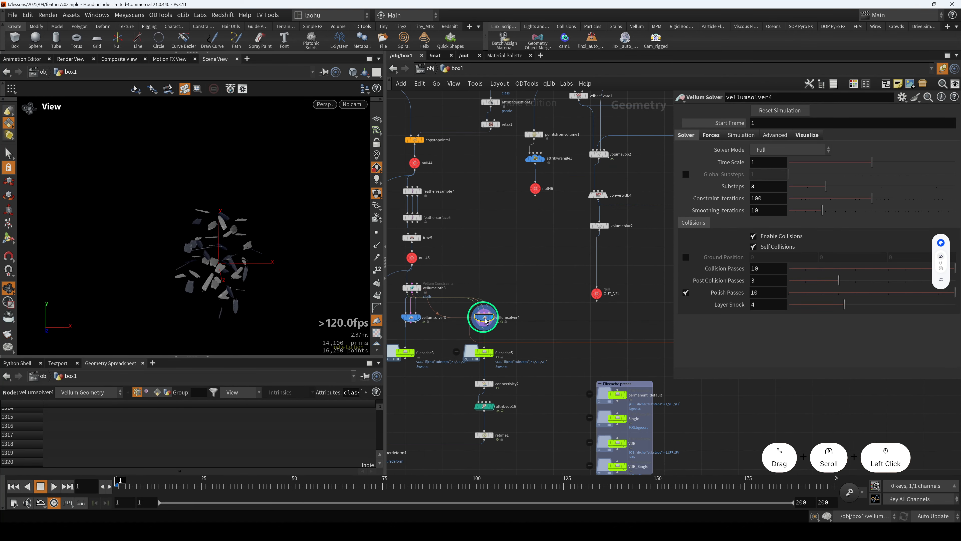
pyautogui.moveTo(536, 301); pyautogui.dragTo(470, 289, button='middle')
pyautogui.click(557, 331)
pyautogui.moveTo(522, 340); pyautogui.dragTo(446, 301, button='middle')
pyautogui.press('Delete')
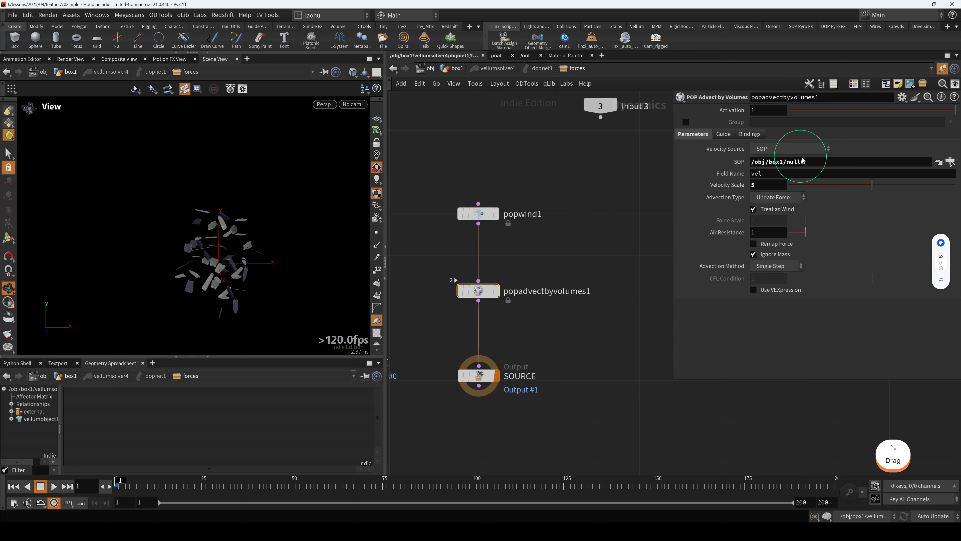
pyautogui.moveTo(519, 270); pyautogui.dragTo(549, 271, button='middle')
pyautogui.click(508, 214)
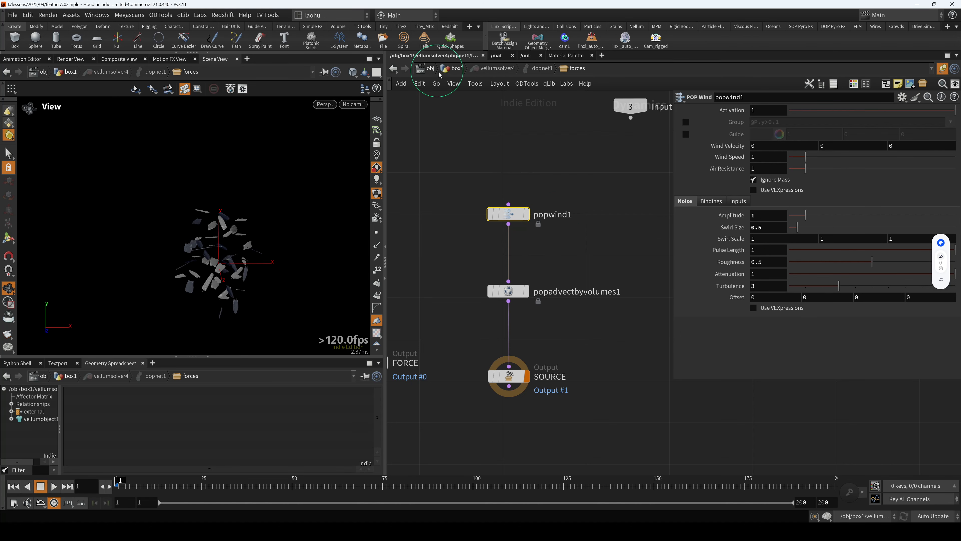
# Step: Return to the box1 network, display null6 and view its whole velocity volume around the feathers
pyautogui.click(457, 68)
pyautogui.scroll(-3, 529, 227)
pyautogui.scroll(-2, 534, 271)
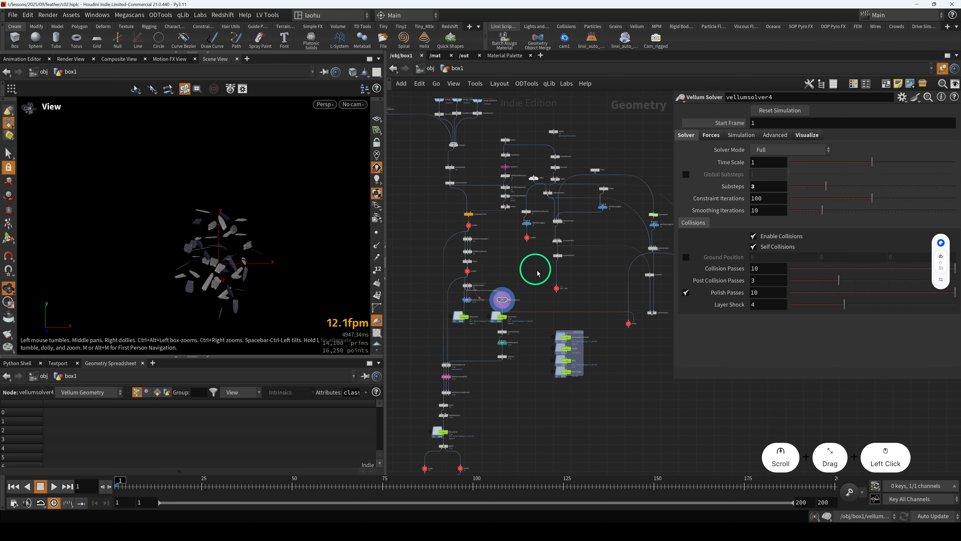
pyautogui.moveTo(533, 270); pyautogui.dragTo(501, 245, button='middle')
pyautogui.scroll(2, 568, 263)
pyautogui.moveTo(579, 259); pyautogui.dragTo(543, 268, button='middle')
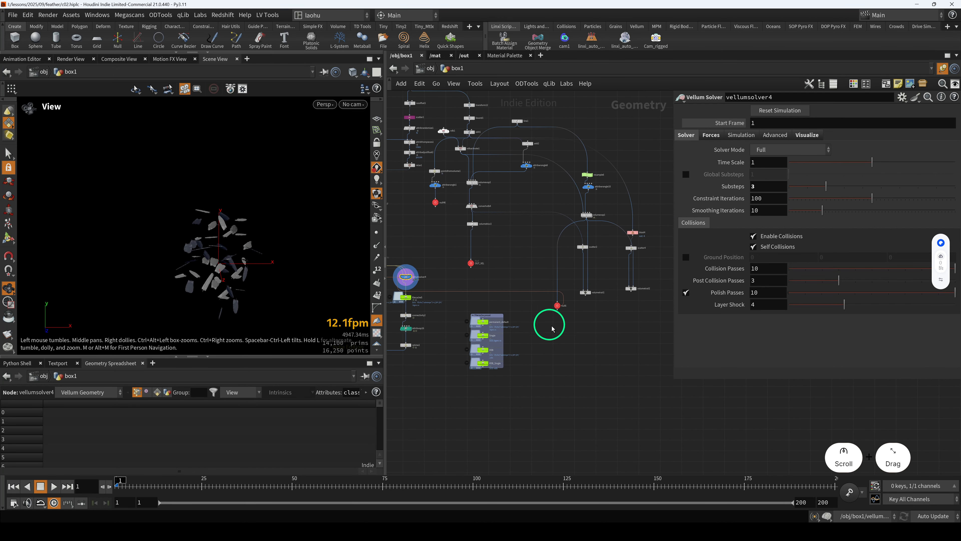
pyautogui.moveTo(552, 323); pyautogui.dragTo(570, 290)
pyautogui.moveTo(515, 265); pyautogui.dragTo(564, 270, button='middle')
pyautogui.press('r')
pyautogui.press('h')
pyautogui.moveTo(243, 222); pyautogui.dragTo(236, 208)
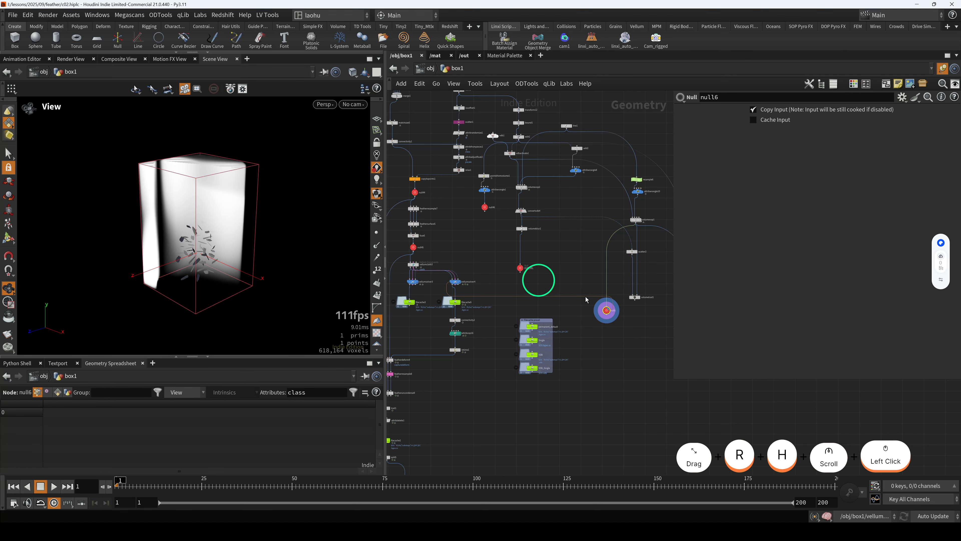
# Step: Display volumetrail1 and view its velocity trails around the volume from another angle
pyautogui.scroll(2, 640, 312)
pyautogui.moveTo(660, 314); pyautogui.dragTo(583, 313, button='middle')
pyautogui.moveTo(579, 307); pyautogui.dragTo(543, 267)
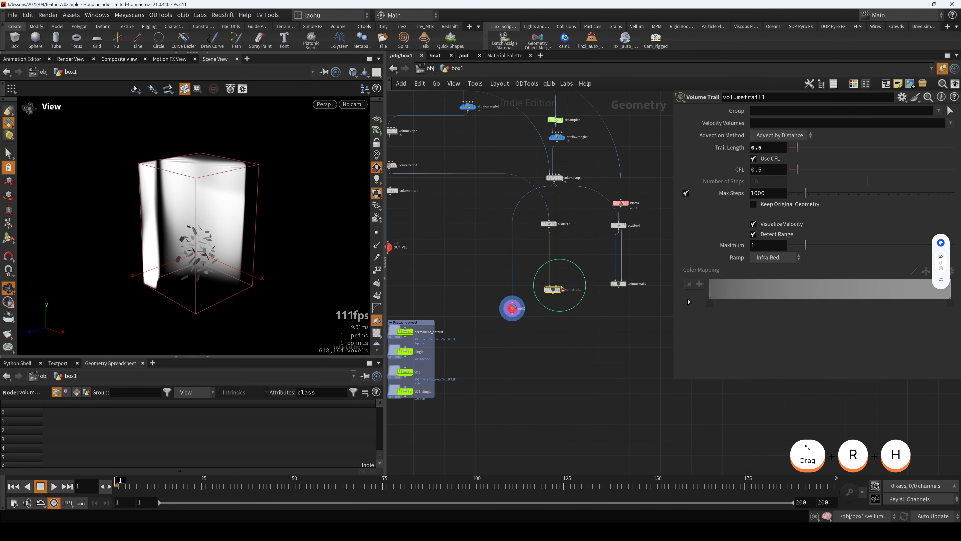
pyautogui.click(560, 290)
pyautogui.moveTo(233, 222); pyautogui.dragTo(287, 231)
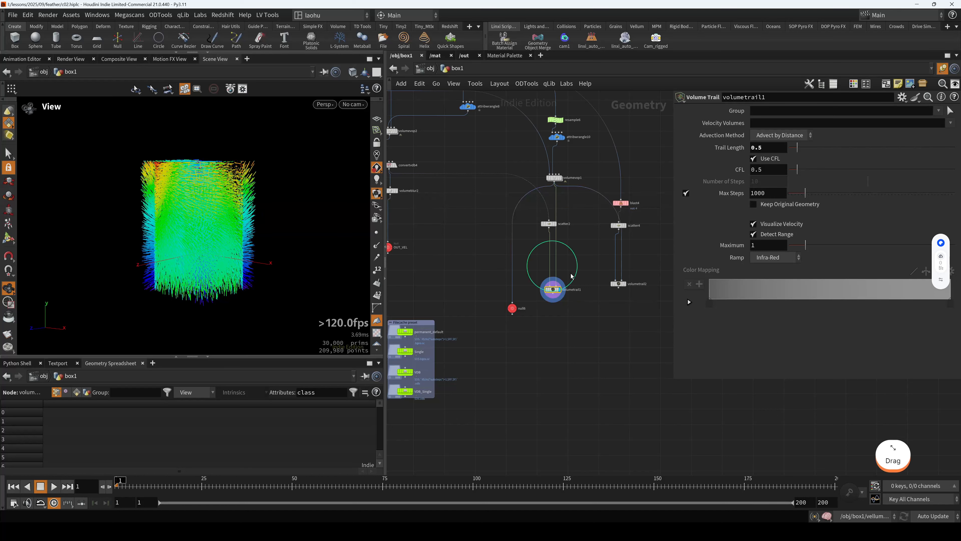
# Step: Display volumetrail2 and examine its long velocity streamlines around the feathers from several angles and distances
pyautogui.moveTo(607, 267); pyautogui.dragTo(606, 265)
pyautogui.press('r')
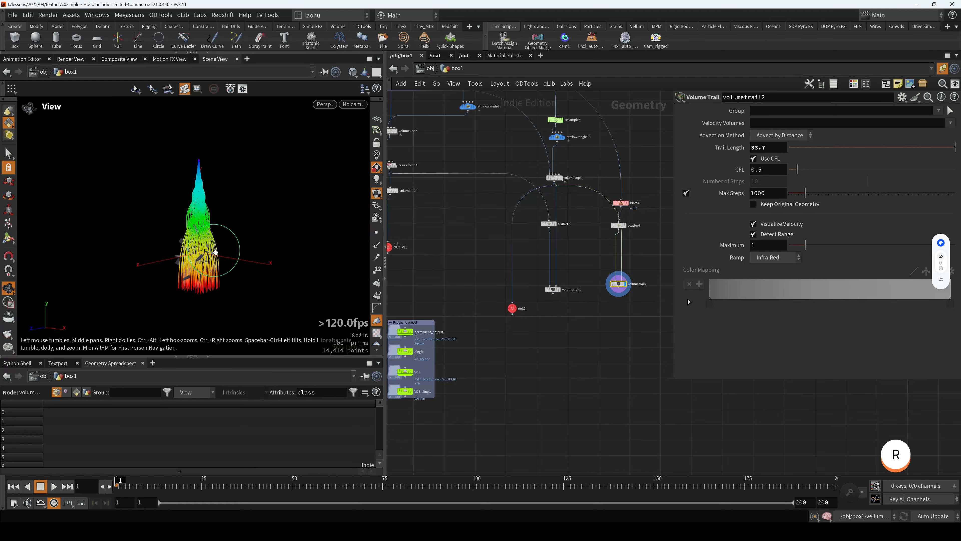
pyautogui.scroll(3, 194, 281)
pyautogui.moveTo(193, 281); pyautogui.dragTo(217, 267)
pyautogui.moveTo(200, 188); pyautogui.dragTo(212, 254, button='middle')
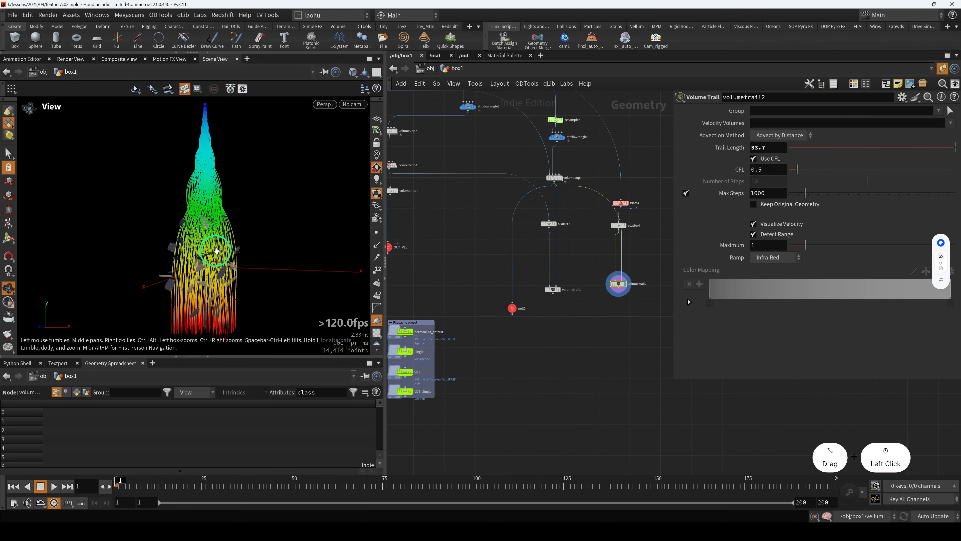
pyautogui.scroll(-2, 200, 212)
pyautogui.moveTo(182, 181); pyautogui.dragTo(192, 229)
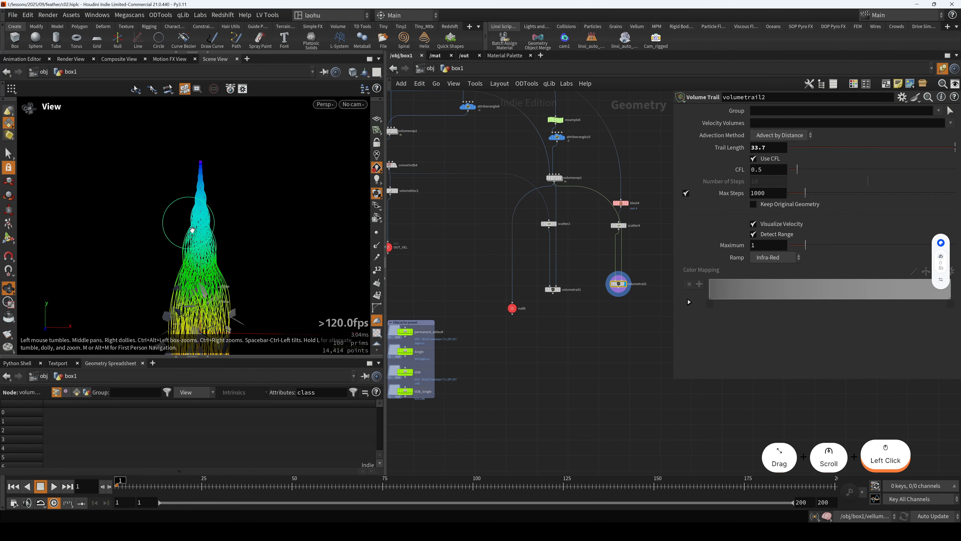
pyautogui.moveTo(223, 198); pyautogui.dragTo(232, 240)
pyautogui.scroll(5, 212, 225)
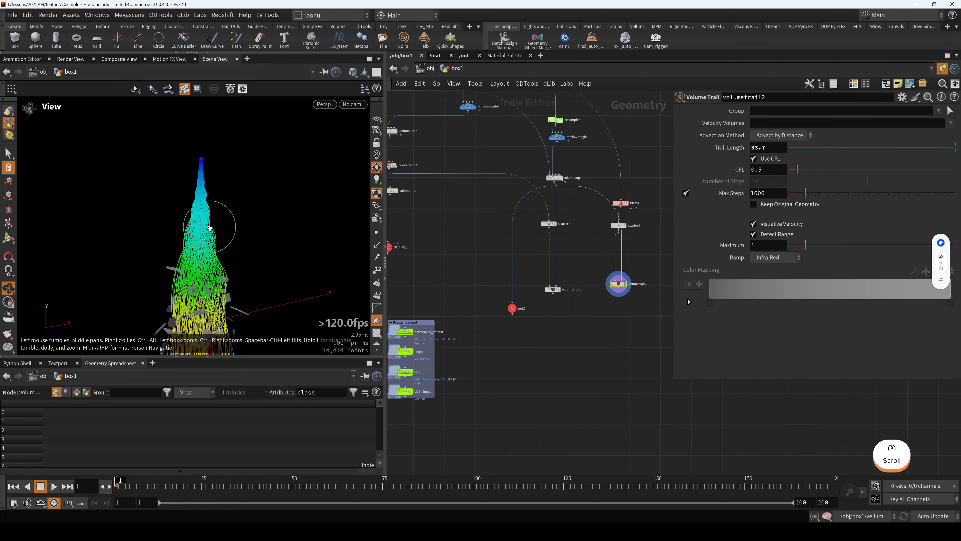
pyautogui.moveTo(224, 200); pyautogui.dragTo(201, 222)
pyautogui.scroll(-3, 545, 325)
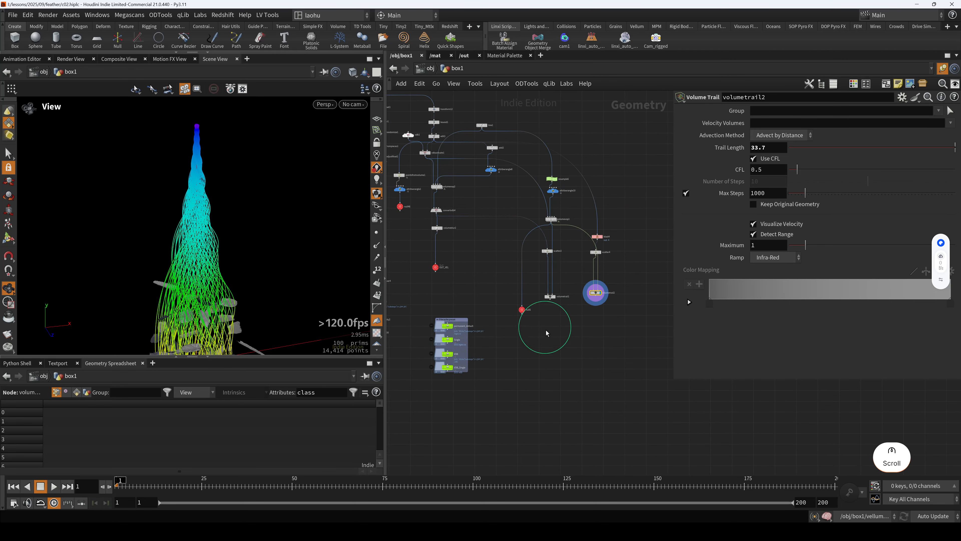
# Step: Display the null6 velocity volume again, then display filecache5 and frame its feathers
pyautogui.moveTo(547, 330); pyautogui.dragTo(505, 295)
pyautogui.press('r')
pyautogui.moveTo(495, 340); pyautogui.dragTo(578, 322, button='middle')
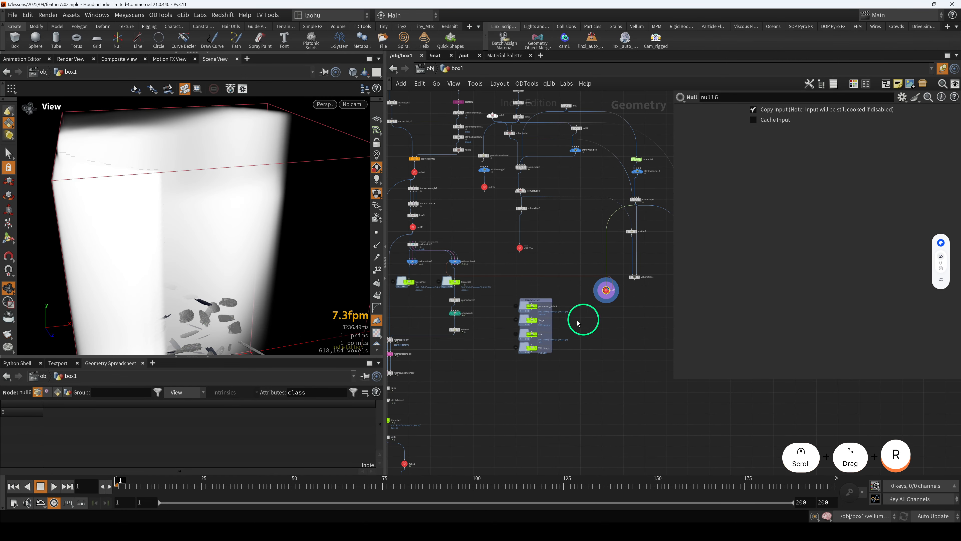
pyautogui.click(444, 289)
pyautogui.press('h')
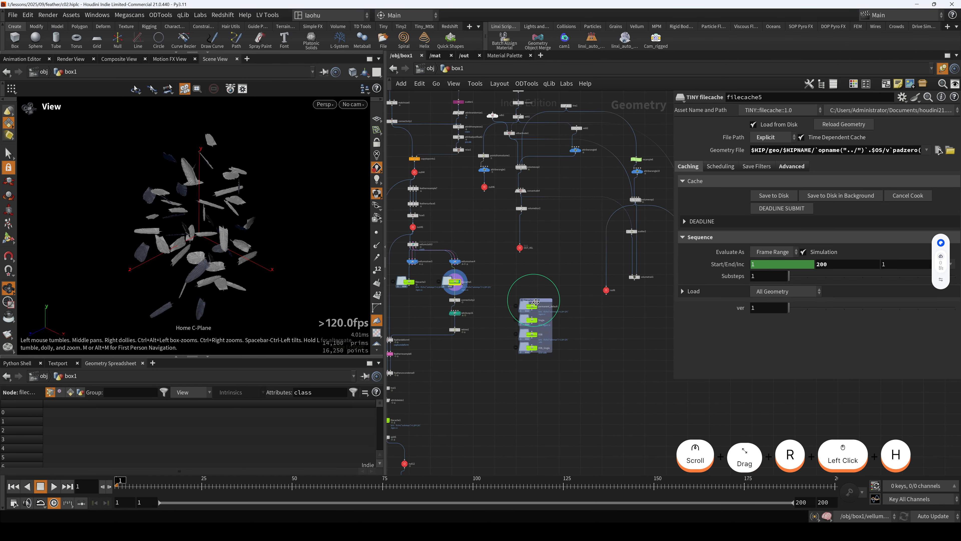
# Step: Spread the tube1 and tube2 nodes apart and display the tube1 cylinder among the feathers
pyautogui.moveTo(535, 301); pyautogui.dragTo(514, 295)
pyautogui.moveTo(536, 248); pyautogui.dragTo(506, 325, button='middle')
pyautogui.moveTo(548, 159); pyautogui.dragTo(560, 191, button='middle')
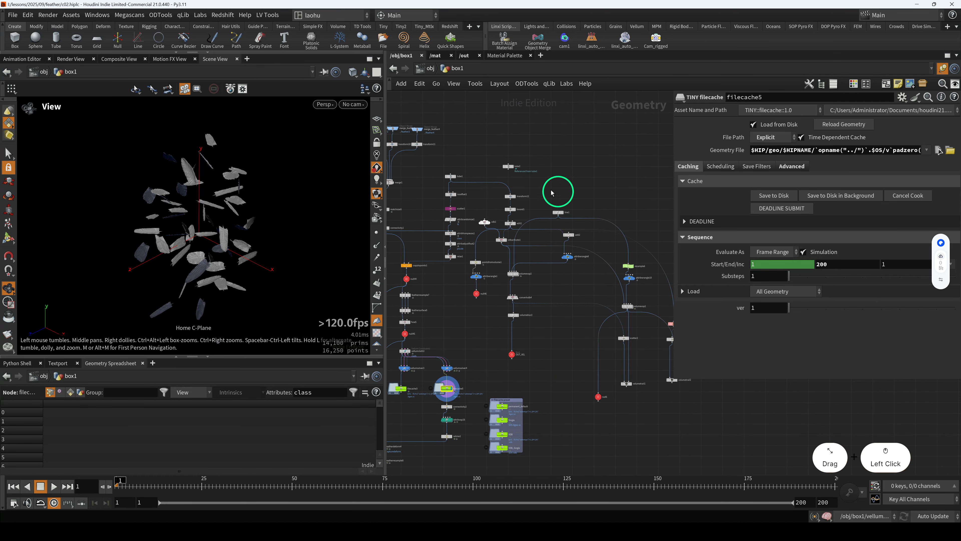
pyautogui.scroll(2, 461, 167)
pyautogui.click(446, 180)
pyautogui.moveTo(446, 179); pyautogui.dragTo(443, 160)
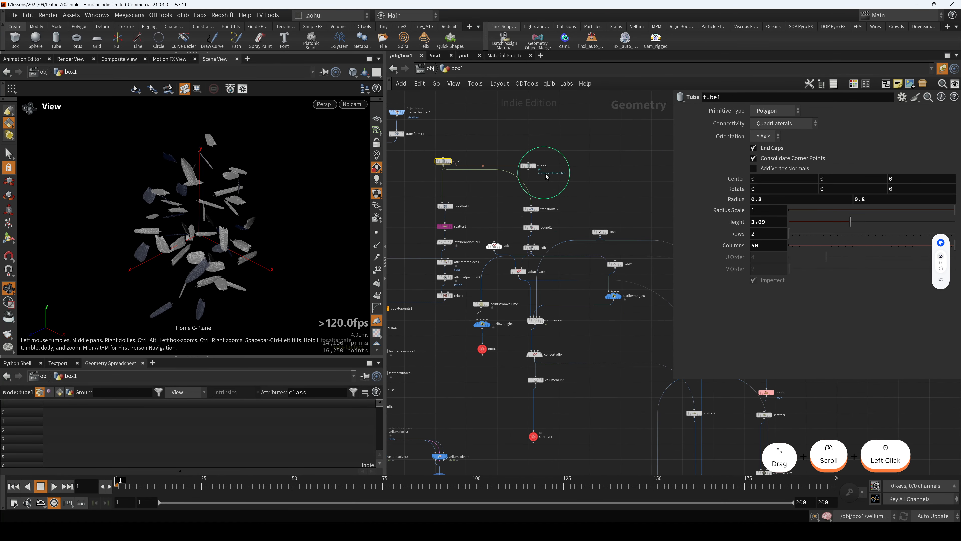
pyautogui.moveTo(543, 148); pyautogui.dragTo(542, 139)
pyautogui.press('r')
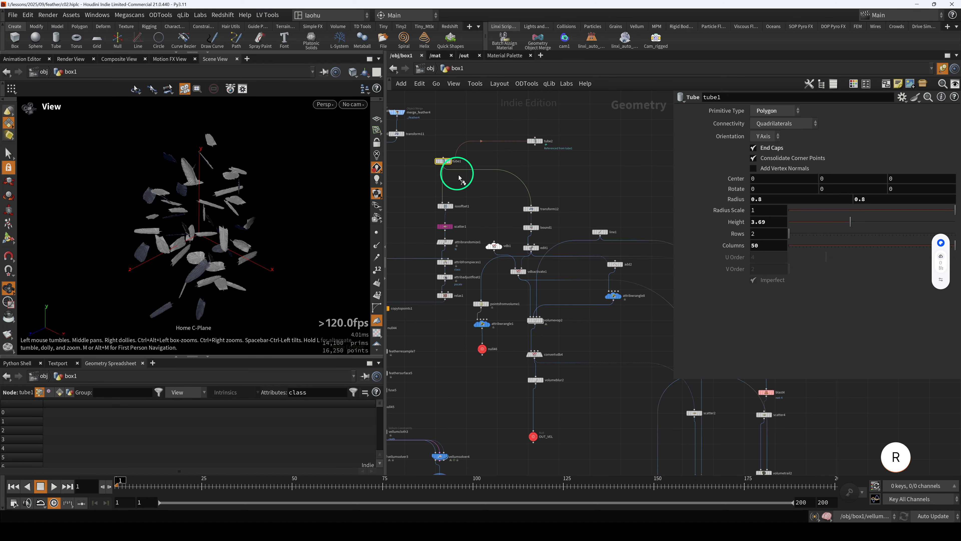
pyautogui.moveTo(260, 225); pyautogui.dragTo(303, 235)
pyautogui.scroll(2, 488, 208)
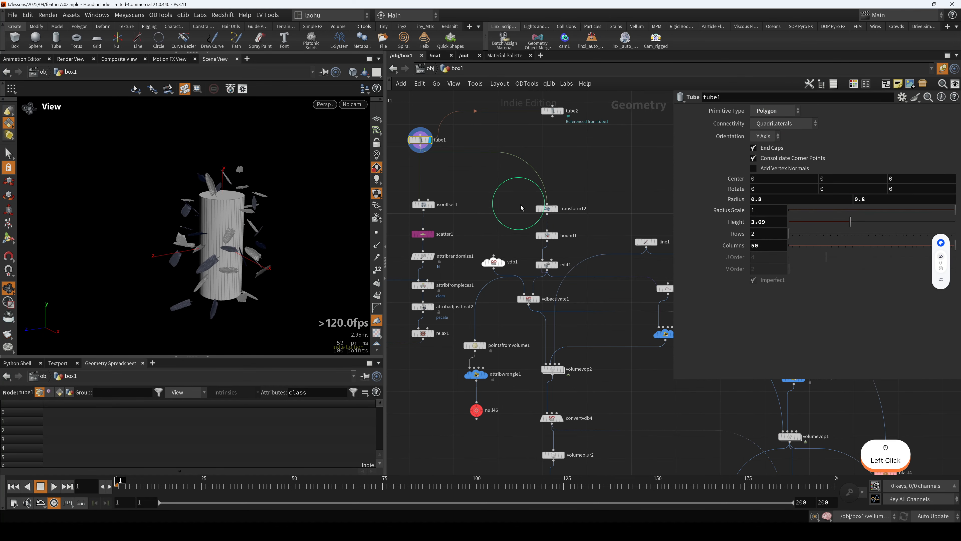
# Step: Display transform12 and view the scaled-up cylinder from another angle
pyautogui.click(547, 208)
pyautogui.press('r')
pyautogui.scroll(-3, 561, 213)
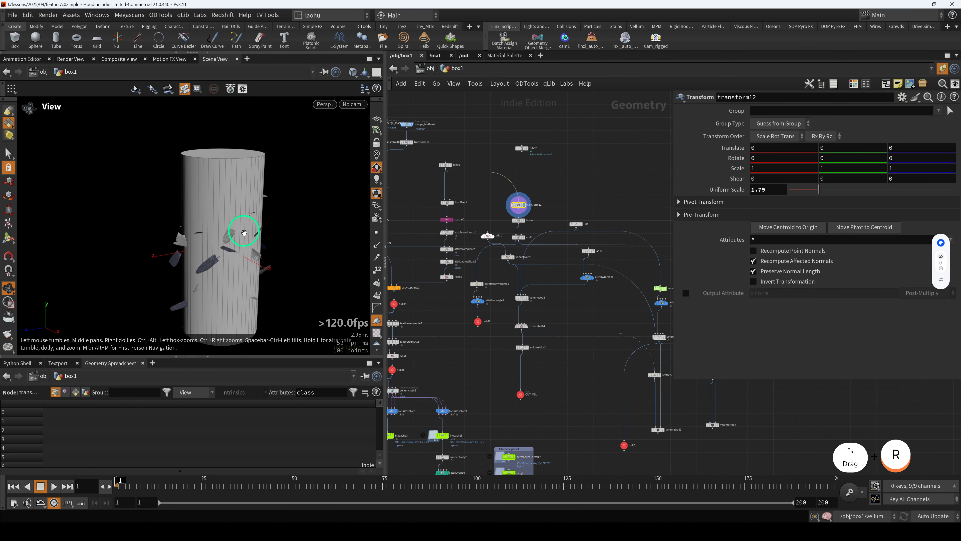
pyautogui.moveTo(437, 153); pyautogui.dragTo(437, 154)
pyautogui.click(515, 205)
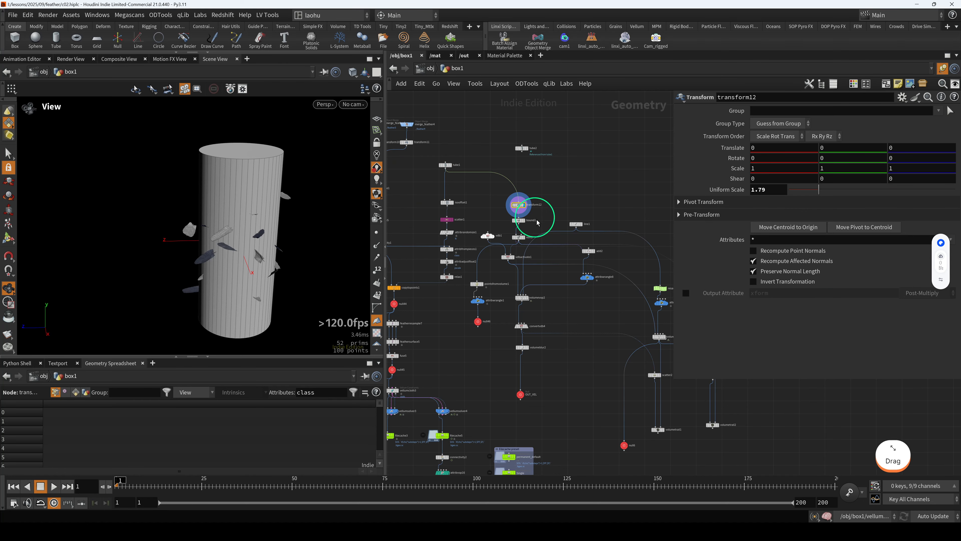
# Step: Display bound1 and inspect the bounding box created around the enlarged cylinder
pyautogui.scroll(2, 533, 218)
pyautogui.click(521, 224)
pyautogui.press('r')
pyautogui.moveTo(250, 216); pyautogui.dragTo(218, 202)
pyautogui.scroll(-3, 454, 295)
pyautogui.moveTo(481, 343); pyautogui.dragTo(499, 308, button='middle')
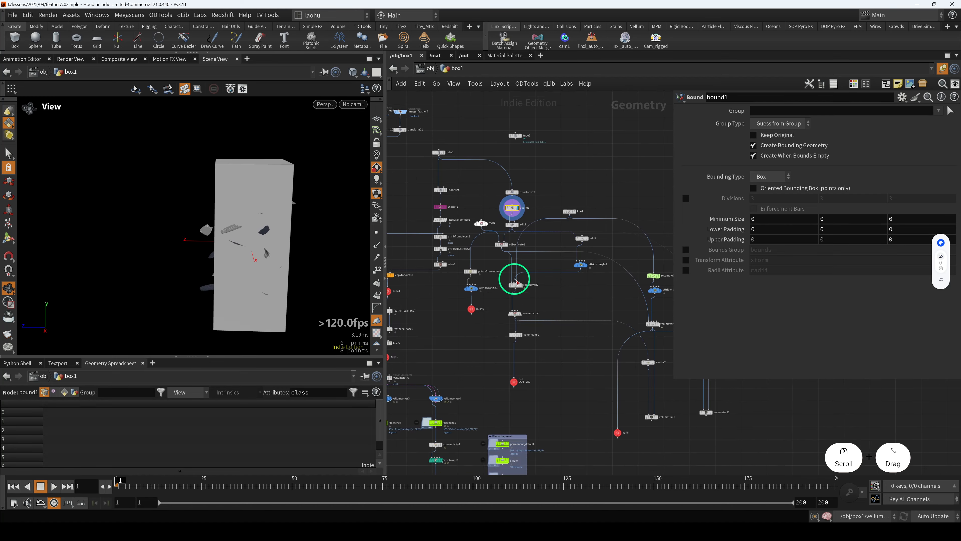
# Step: Display edit1 and frame the tapered box with its raised and widened top face
pyautogui.scroll(3, 513, 235)
pyautogui.moveTo(492, 170); pyautogui.dragTo(514, 183)
pyautogui.click(512, 222)
pyautogui.press('r')
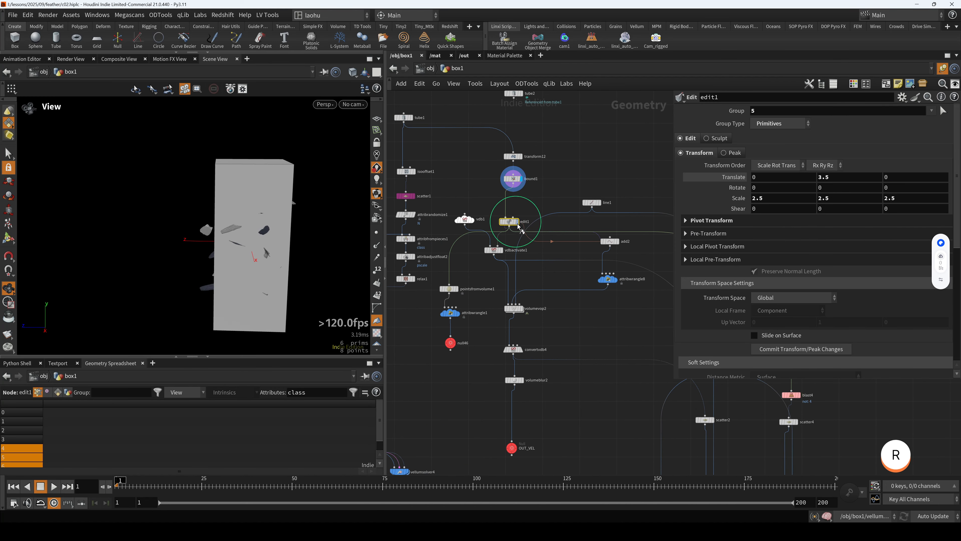
pyautogui.moveTo(511, 223); pyautogui.dragTo(511, 218)
pyautogui.press('h')
pyautogui.scroll(-2, 250, 221)
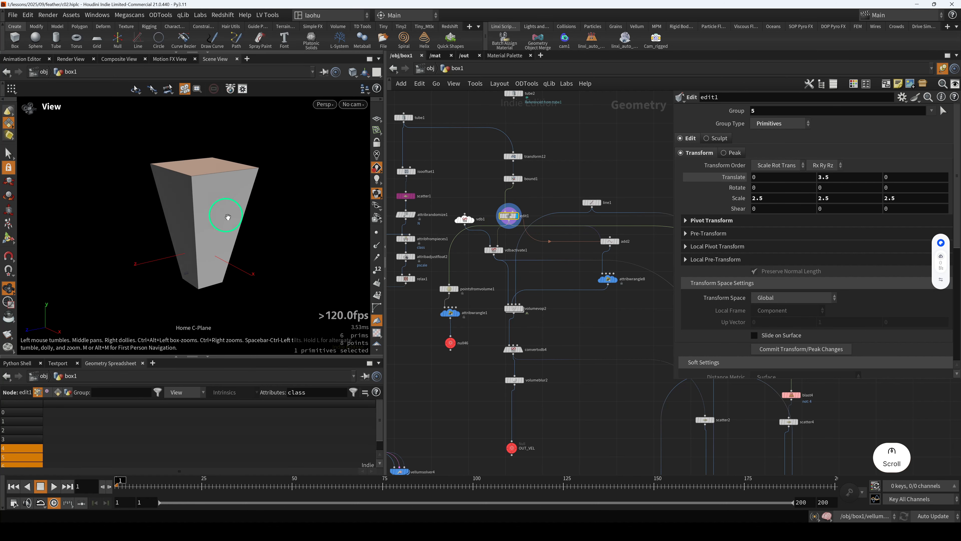
# Step: Display the cached feathers of filecache5
pyautogui.moveTo(460, 379); pyautogui.dragTo(520, 338, button='middle')
pyautogui.scroll(-3, 518, 294)
pyautogui.scroll(3, 486, 407)
pyautogui.click(477, 365)
pyautogui.press('r')
pyautogui.scroll(-3, 489, 370)
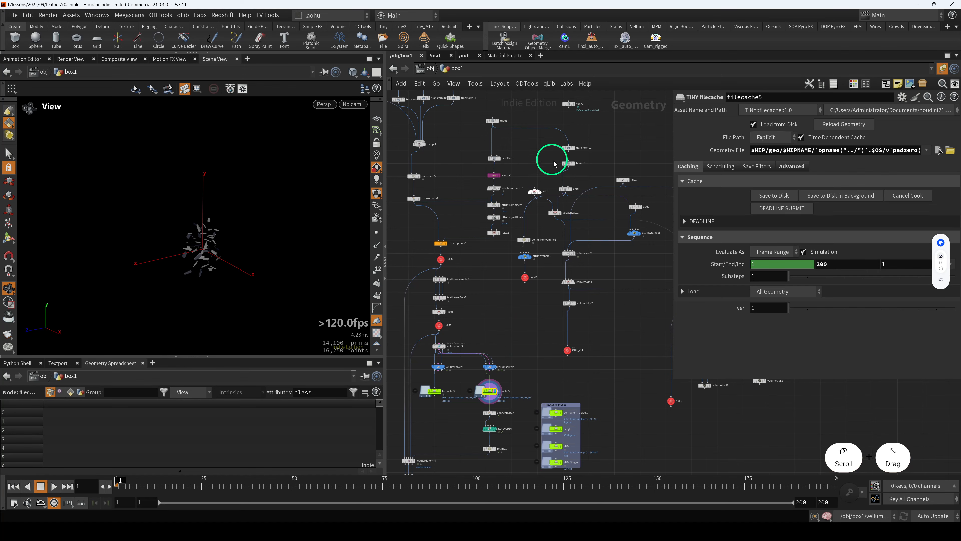
# Step: Try bound1 as a template, then template edit1 instead so its tapered box overlays the filecache5 feathers
pyautogui.click(567, 164)
pyautogui.press('e')
pyautogui.click(566, 189)
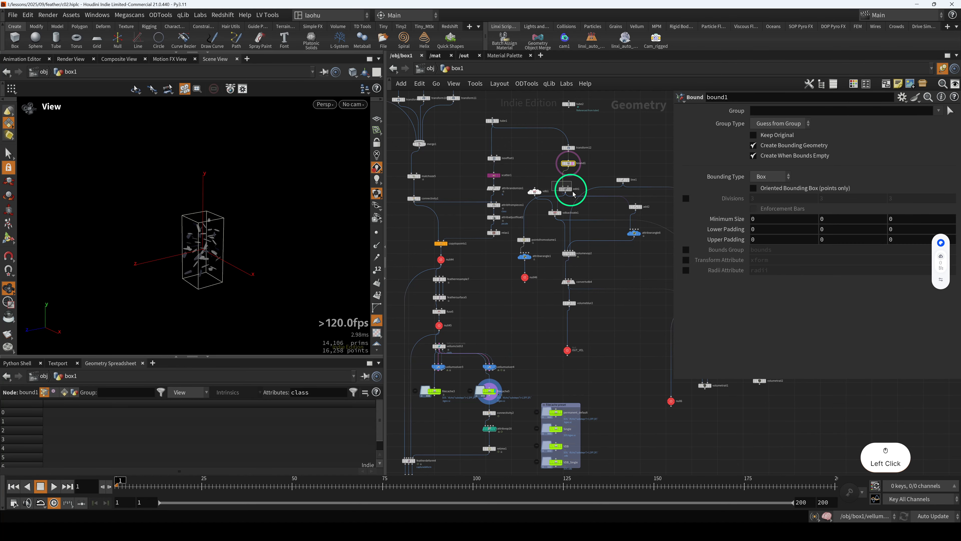
pyautogui.press('e')
pyautogui.click(488, 390)
# Step: Scrub the cached feather simulation inside the tapered box, return to frame 1, and scrub forward to frame 38
pyautogui.moveTo(113, 486); pyautogui.dragTo(225, 460)
pyautogui.press('F6')
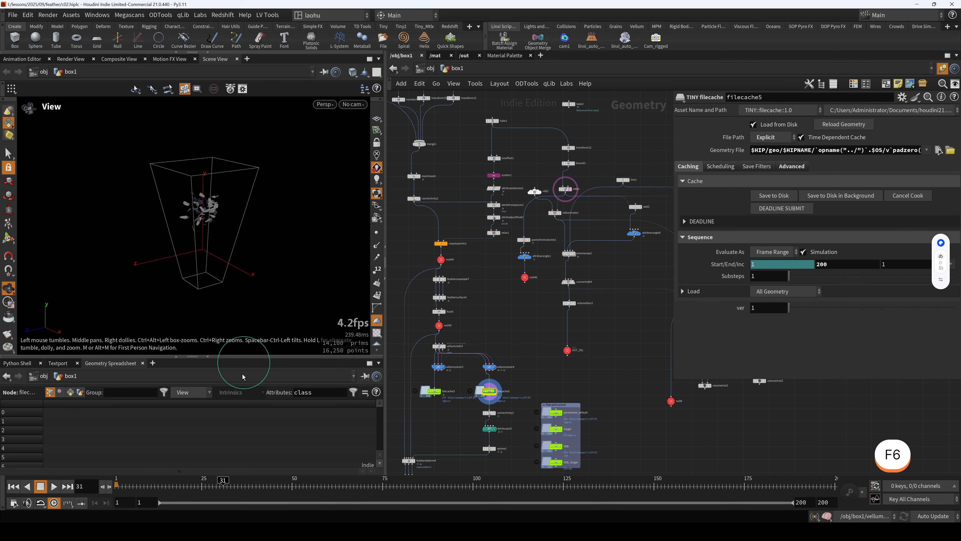
pyautogui.moveTo(191, 270); pyautogui.dragTo(200, 270)
pyautogui.moveTo(177, 472); pyautogui.dragTo(252, 480)
pyautogui.moveTo(212, 246); pyautogui.dragTo(219, 246)
pyautogui.click(167, 481)
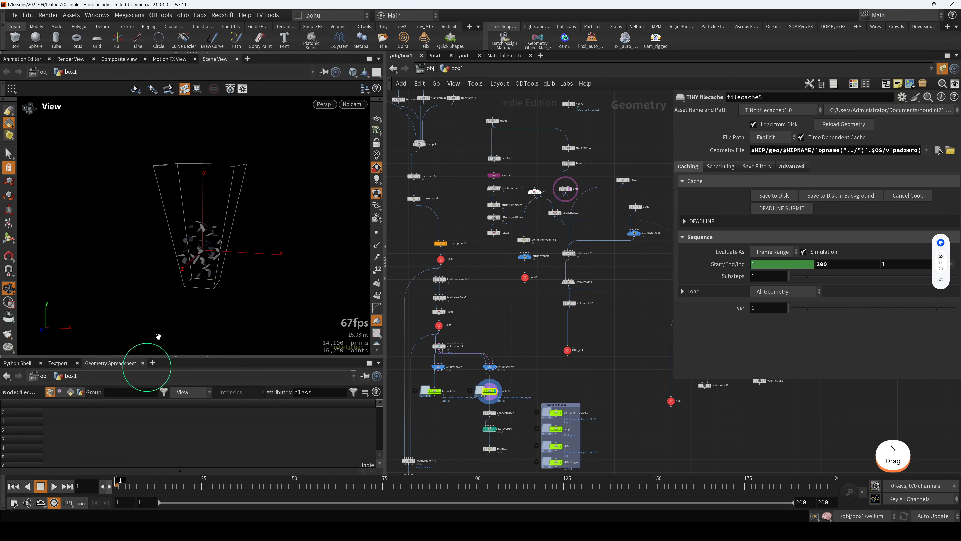
pyautogui.scroll(3, 189, 288)
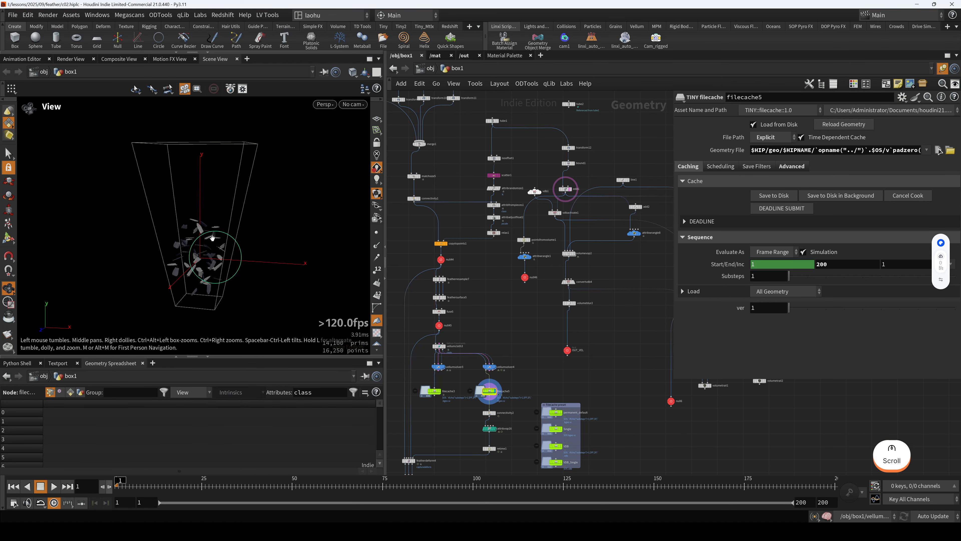
pyautogui.scroll(-2, 217, 212)
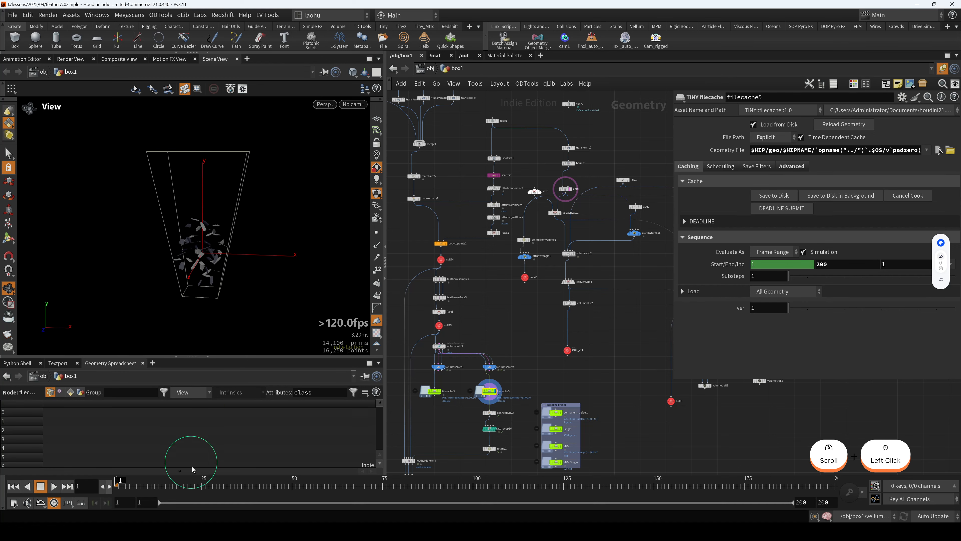
pyautogui.moveTo(197, 487); pyautogui.dragTo(238, 488)
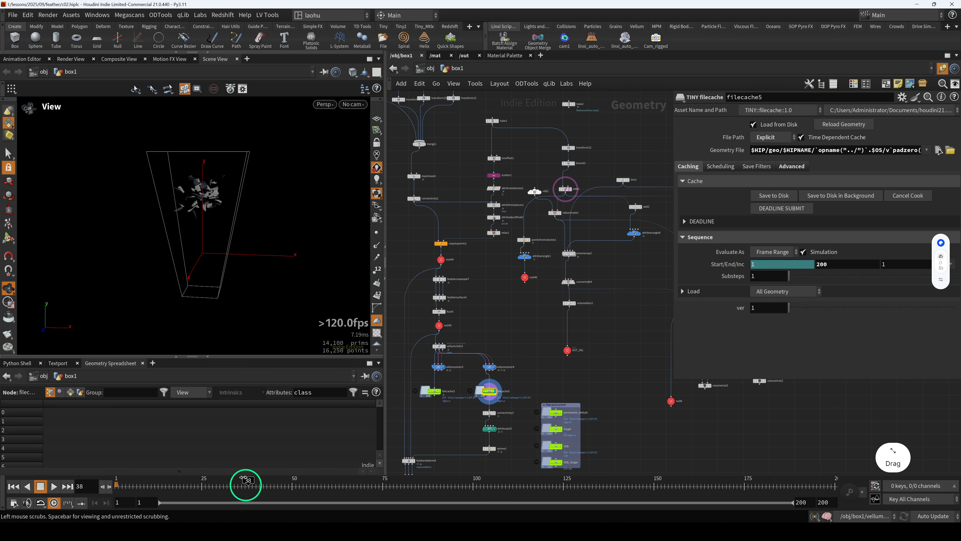
# Step: Look through cam1 and scrub the cached feather simulation to frame 120 and on to frame 96
pyautogui.click(356, 102)
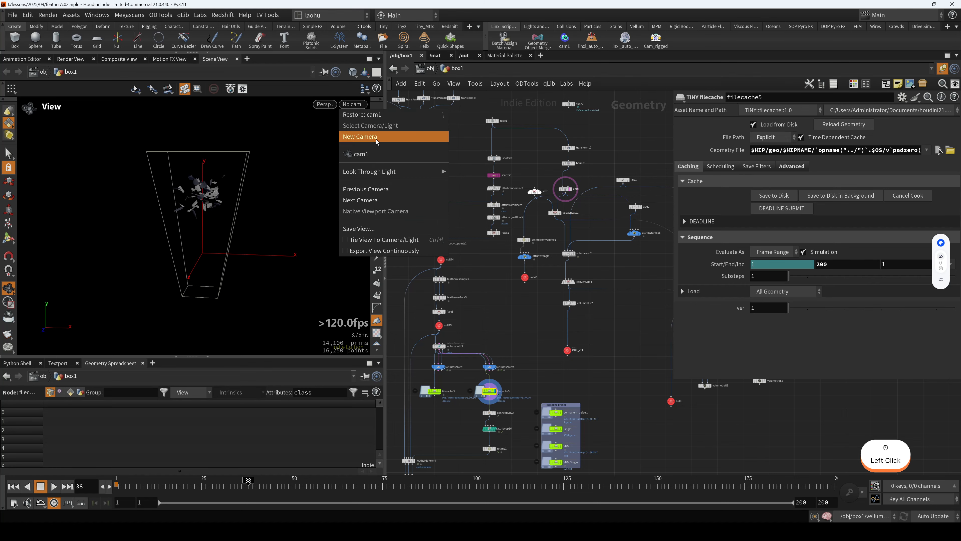
pyautogui.click(380, 154)
pyautogui.moveTo(176, 484); pyautogui.dragTo(544, 456)
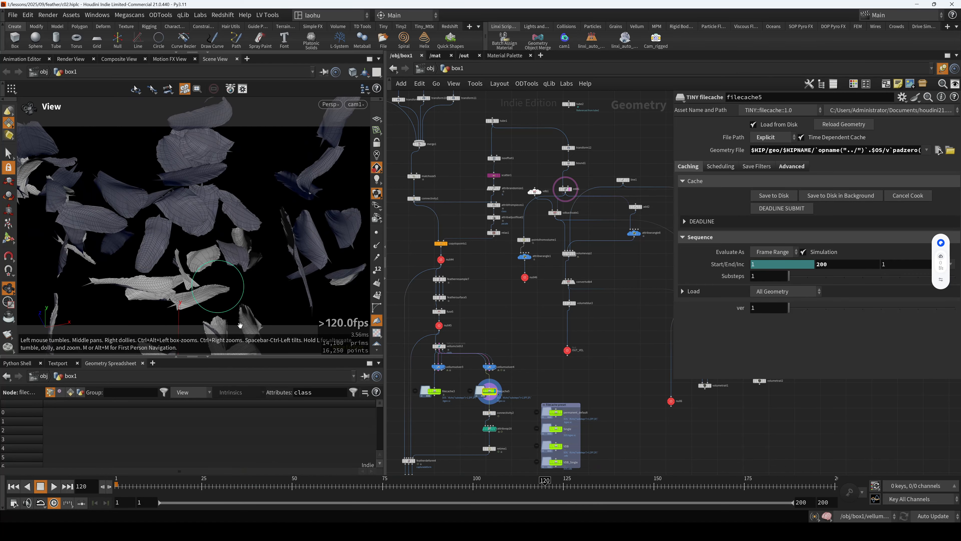
pyautogui.moveTo(261, 483); pyautogui.dragTo(458, 476)
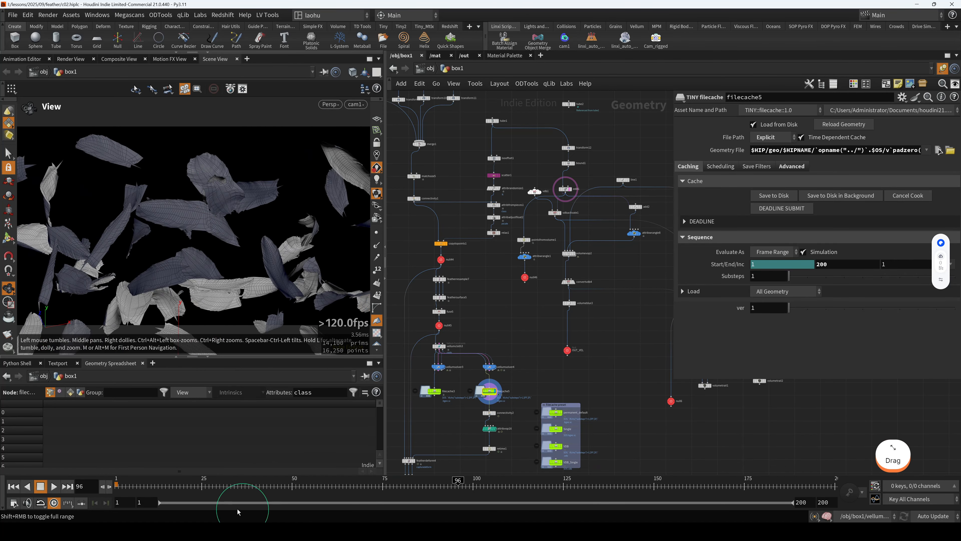
# Step: Scrub the cached feathers to frame 40, view the whole tapered box outside cam1, and return to frame 1
pyautogui.moveTo(198, 487); pyautogui.dragTo(254, 483)
pyautogui.press('h')
pyautogui.moveTo(223, 251); pyautogui.dragTo(200, 220)
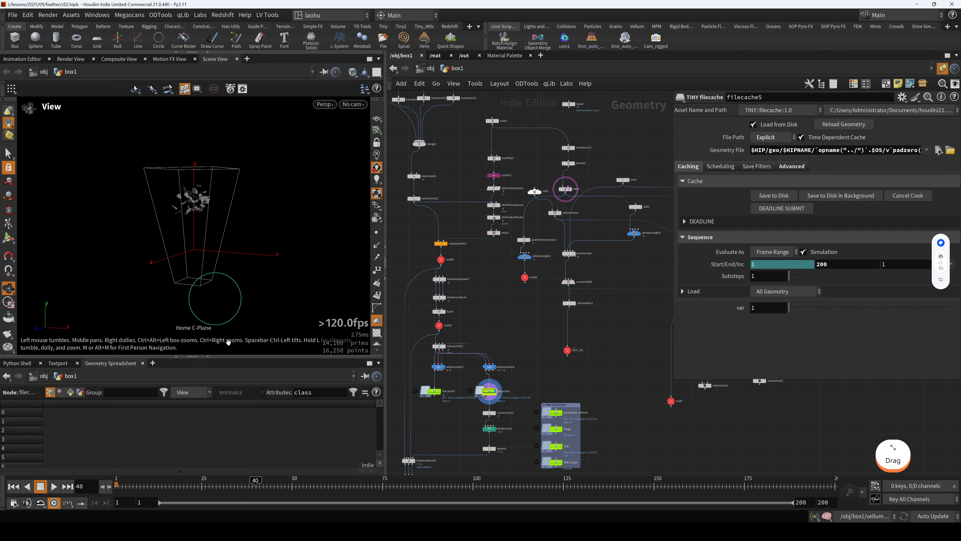
pyautogui.moveTo(234, 489); pyautogui.dragTo(68, 486)
# Step: Move edit1 up beneath bound1, and shift transform12, bound1 and edit1 together closer to tube2
pyautogui.scroll(2, 551, 185)
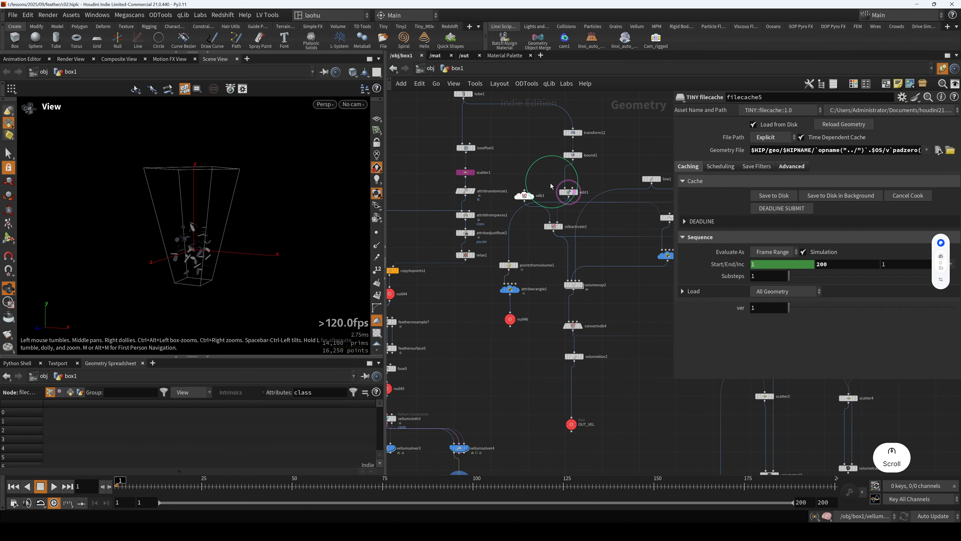
pyautogui.click(568, 192)
pyautogui.moveTo(568, 192); pyautogui.dragTo(573, 179)
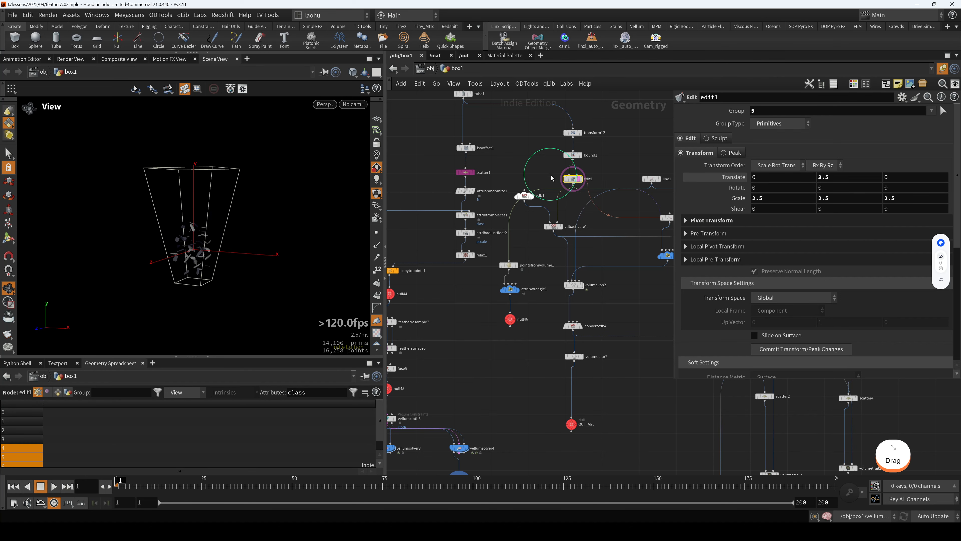
pyautogui.moveTo(539, 259); pyautogui.dragTo(501, 238, button='middle')
pyautogui.scroll(-3, 502, 246)
pyautogui.moveTo(555, 322); pyautogui.dragTo(487, 286, button='middle')
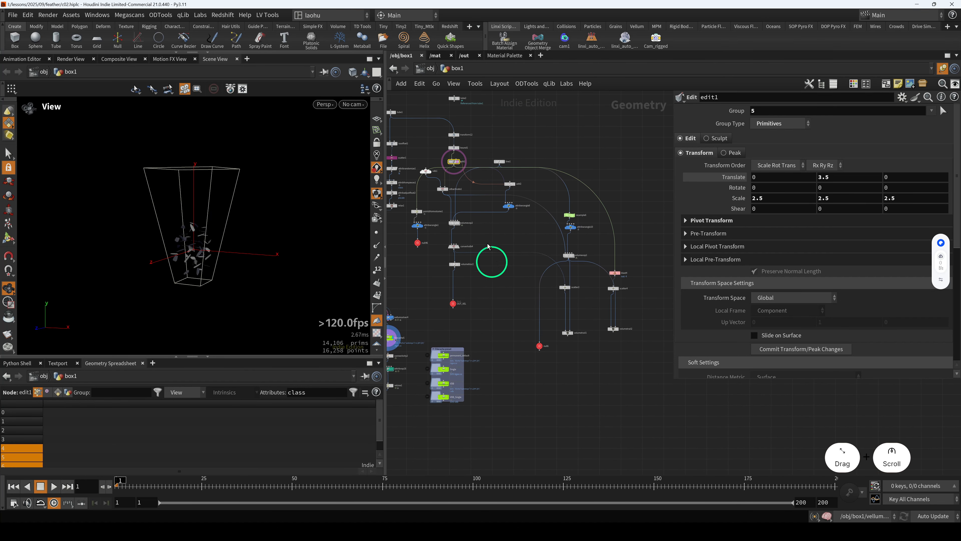
pyautogui.moveTo(480, 142); pyautogui.dragTo(513, 212, button='middle')
pyautogui.scroll(3, 483, 186)
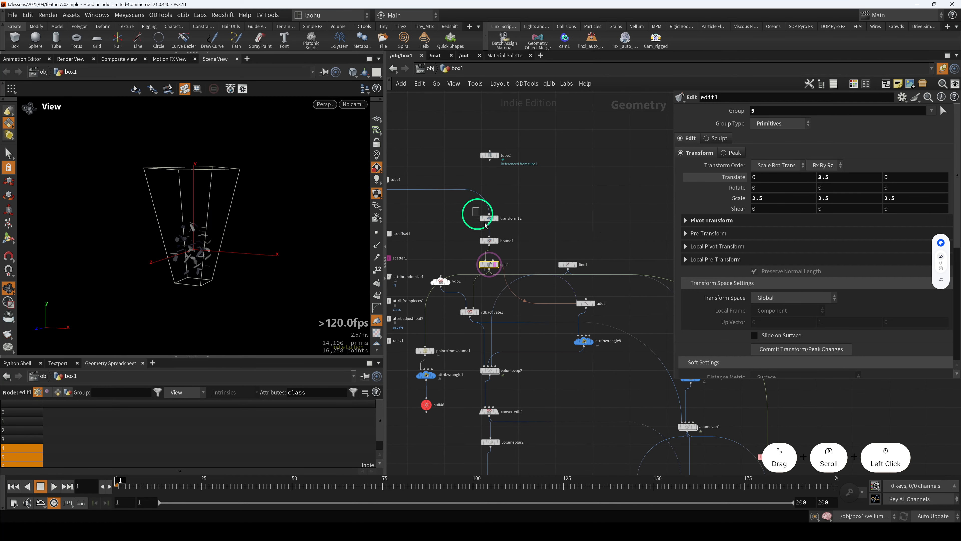
pyautogui.moveTo(473, 210); pyautogui.dragTo(490, 243)
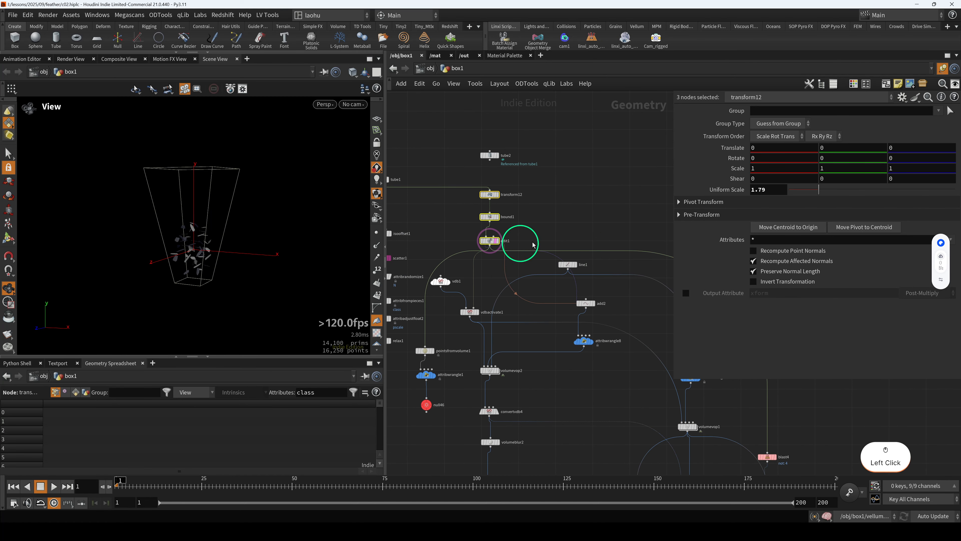
pyautogui.click(534, 244)
# Step: Branch edit1's output into a new Null node placed in empty space beyond the existing network, and display it
pyautogui.scroll(-3, 540, 241)
pyautogui.moveTo(548, 237); pyautogui.dragTo(513, 232, button='middle')
pyautogui.scroll(1, 514, 231)
pyautogui.click(477, 232)
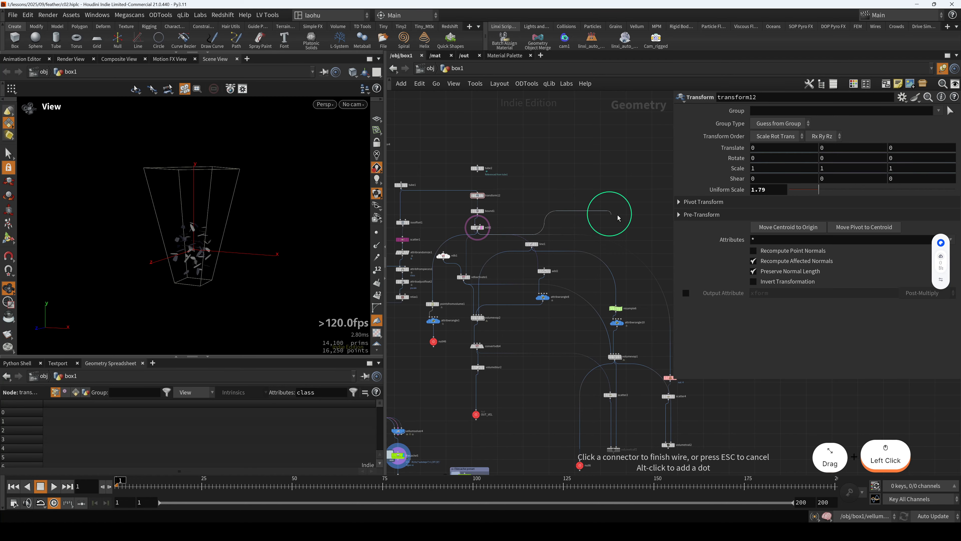
pyautogui.moveTo(619, 215); pyautogui.dragTo(522, 221, button='middle')
pyautogui.press('Tab')
pyautogui.write('null')
pyautogui.press('Return')
pyautogui.press('r')
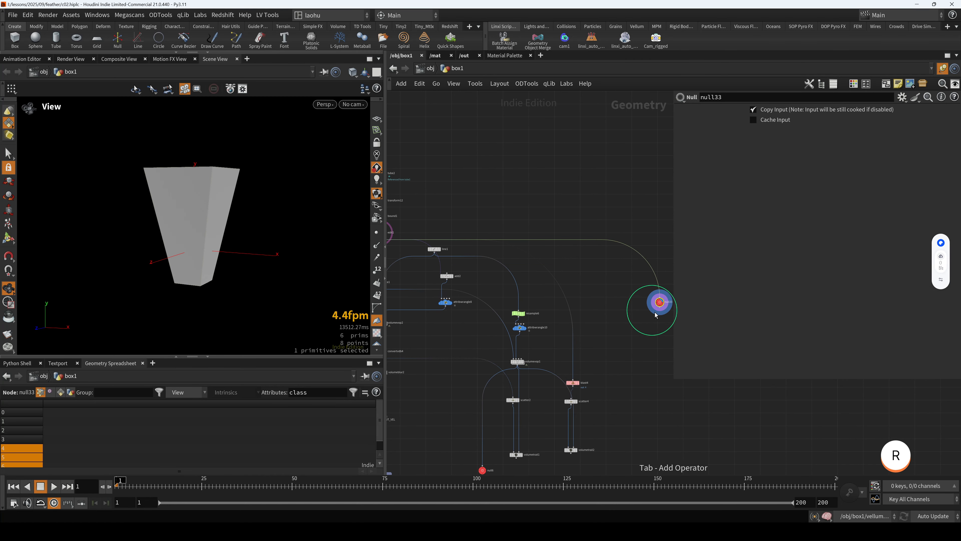
# Step: Examine the Null's tapered box from several angles and close up in the viewport
pyautogui.click(658, 301)
pyautogui.moveTo(225, 230)
pyautogui.mouseDown()
pyautogui.moveTo(185, 248)
pyautogui.moveTo(515, 300)
pyautogui.mouseUp()
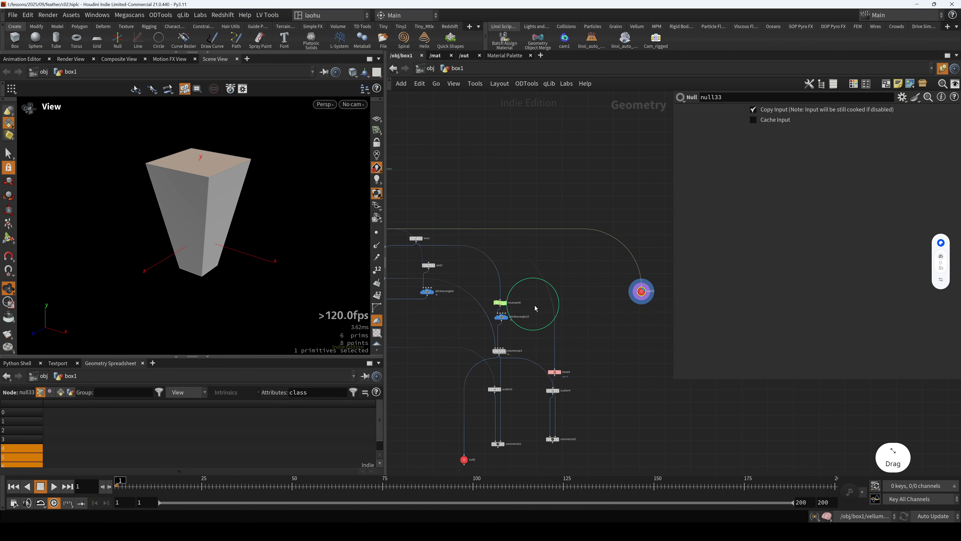
pyautogui.hotkey('shift', 'w')
pyautogui.moveTo(235, 246); pyautogui.dragTo(237, 232)
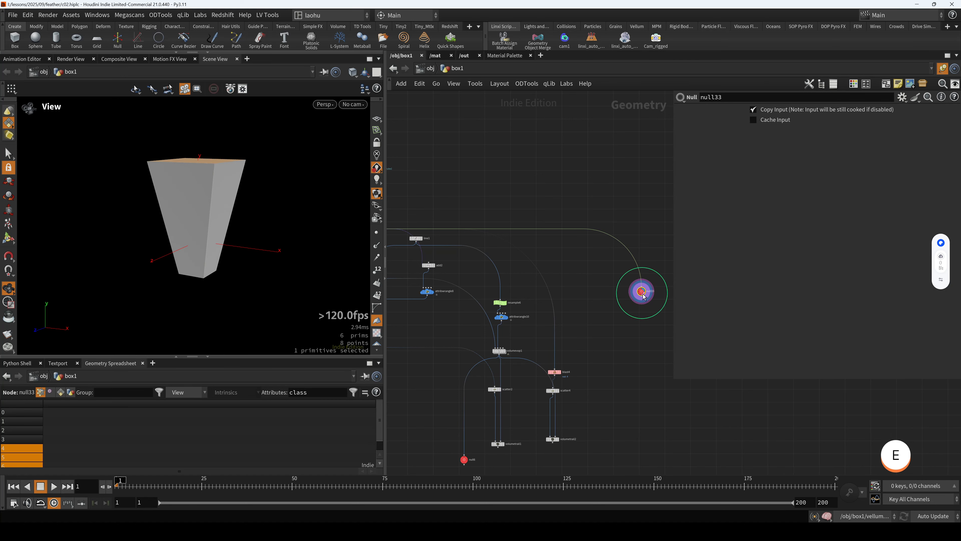
pyautogui.scroll(5, 203, 192)
pyautogui.press('F6')
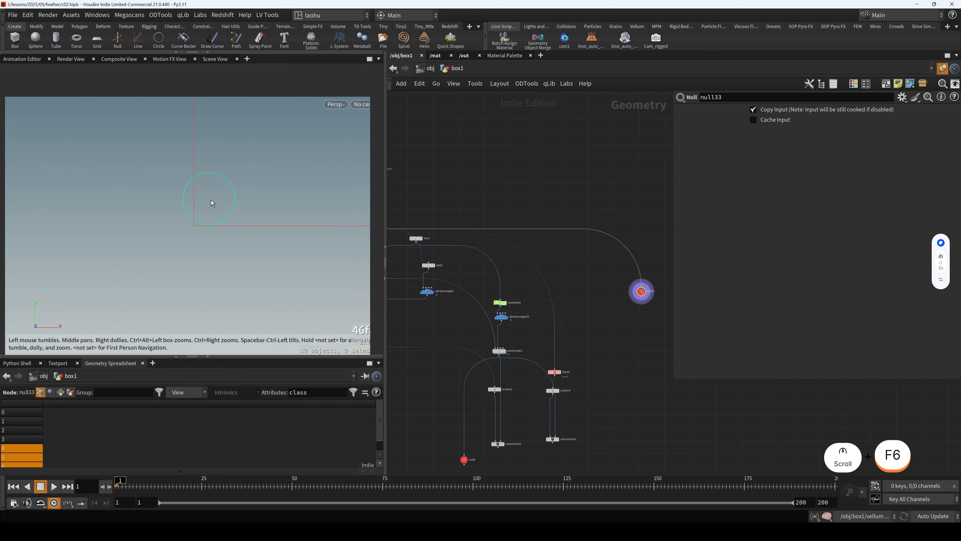
pyautogui.moveTo(211, 200)
pyautogui.mouseDown()
pyautogui.moveTo(231, 219)
pyautogui.moveTo(244, 192)
pyautogui.mouseUp()
pyautogui.scroll(4, 206, 175)
pyautogui.hotkey('shift', 'w')
pyautogui.click(619, 289)
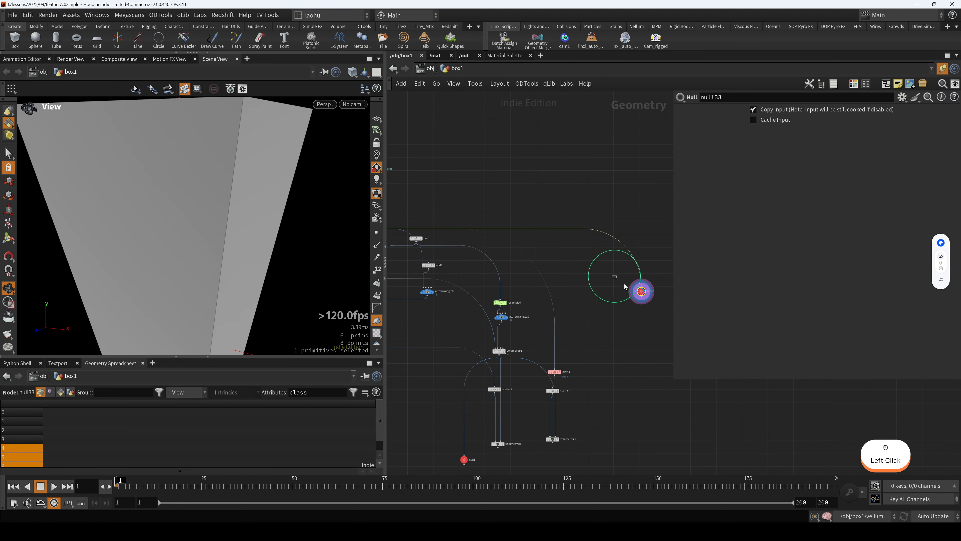
# Step: Reposition null33 and add a VDB node beside it
pyautogui.scroll(-3, 603, 307)
pyautogui.scroll(2, 511, 339)
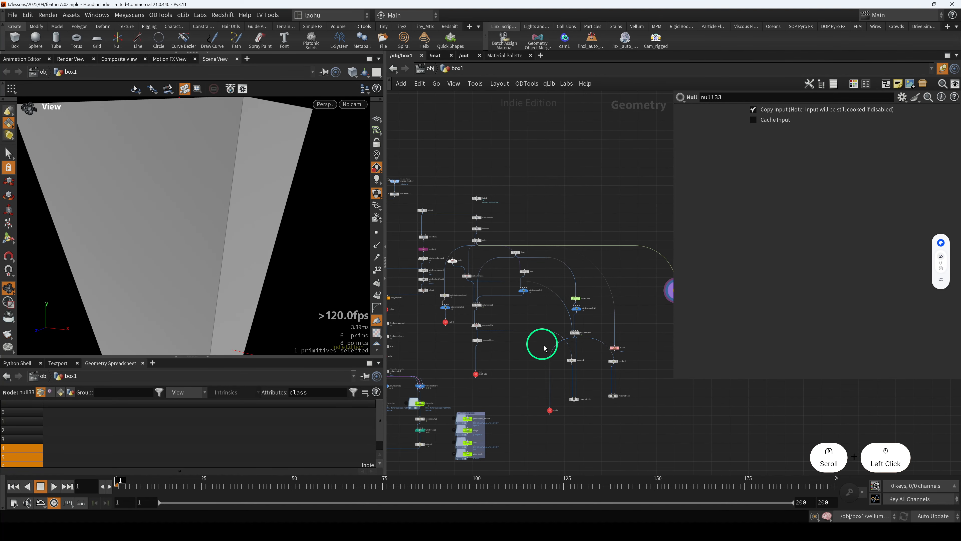
pyautogui.moveTo(545, 347); pyautogui.dragTo(531, 347)
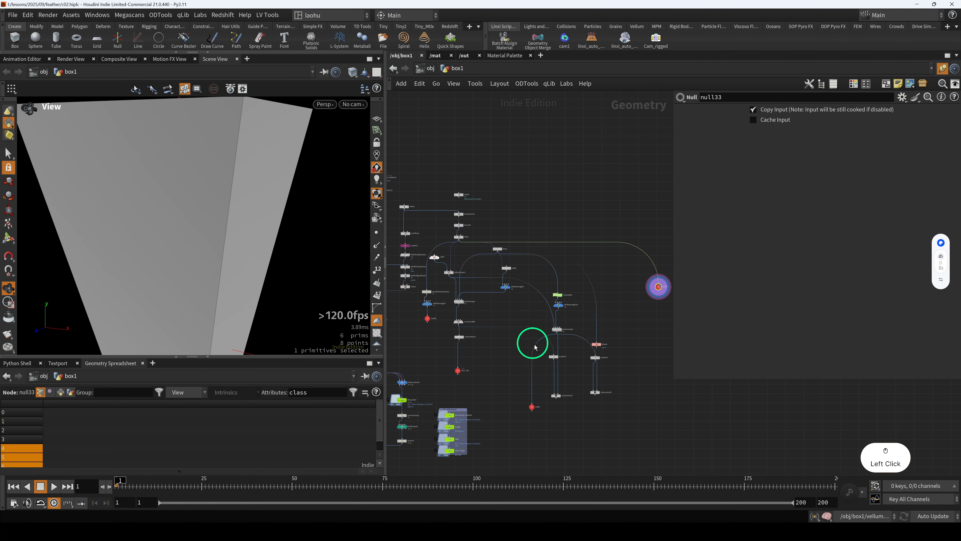
pyautogui.moveTo(535, 347); pyautogui.dragTo(473, 323, button='middle')
pyautogui.scroll(3, 638, 261)
pyautogui.press('e')
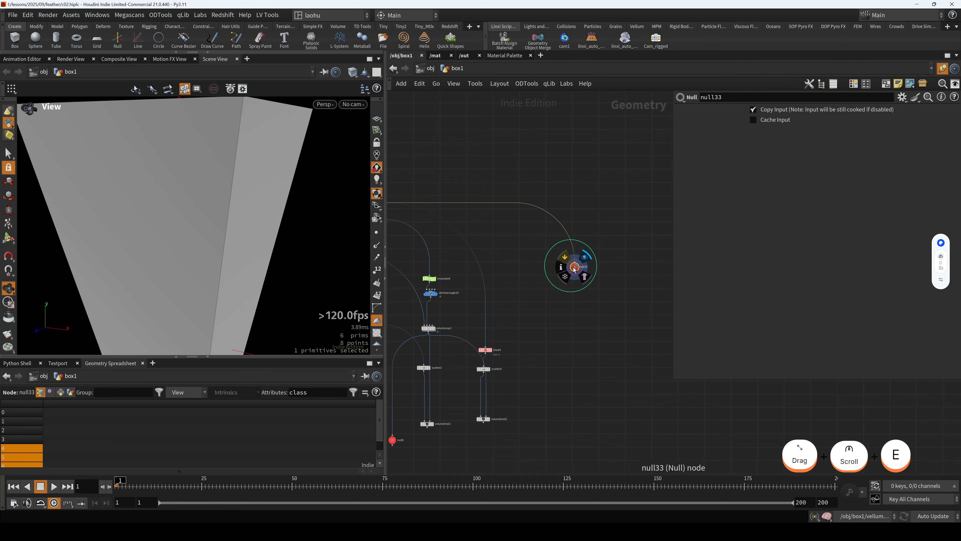
pyautogui.moveTo(574, 268); pyautogui.dragTo(590, 270)
pyautogui.press('Tab')
pyautogui.write('vdb')
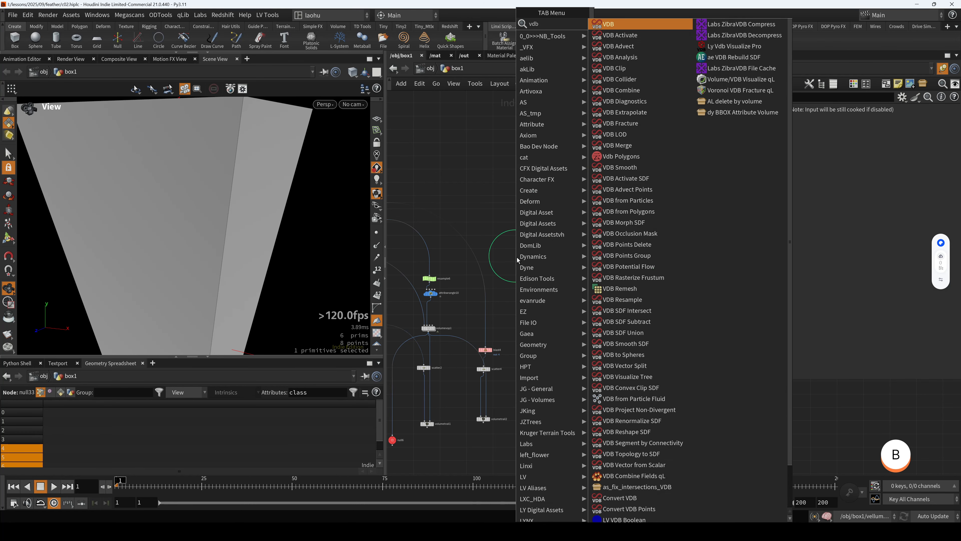
pyautogui.press('Return')
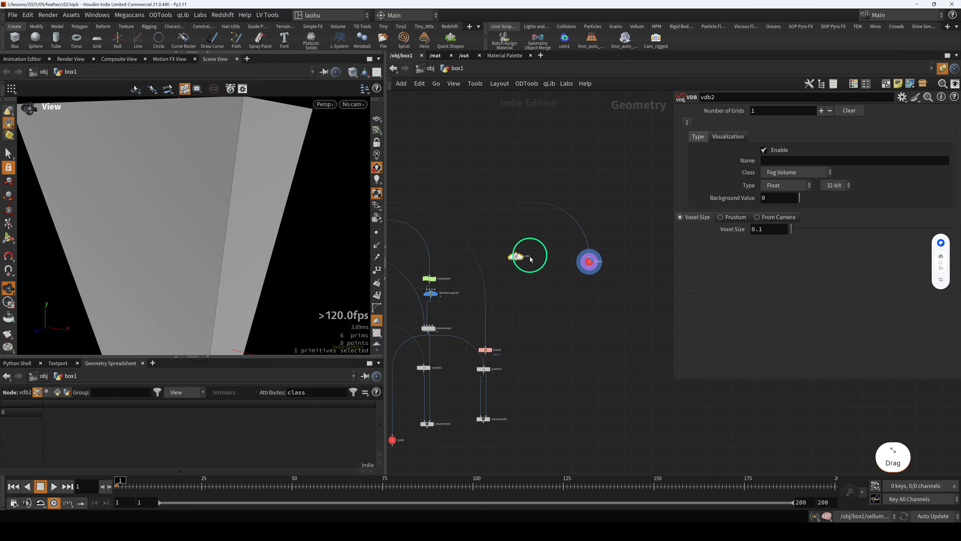
pyautogui.click(533, 261)
# Step: Set the new VDB's type to Vector Float, name its grid vel, and display the node
pyautogui.click(791, 172)
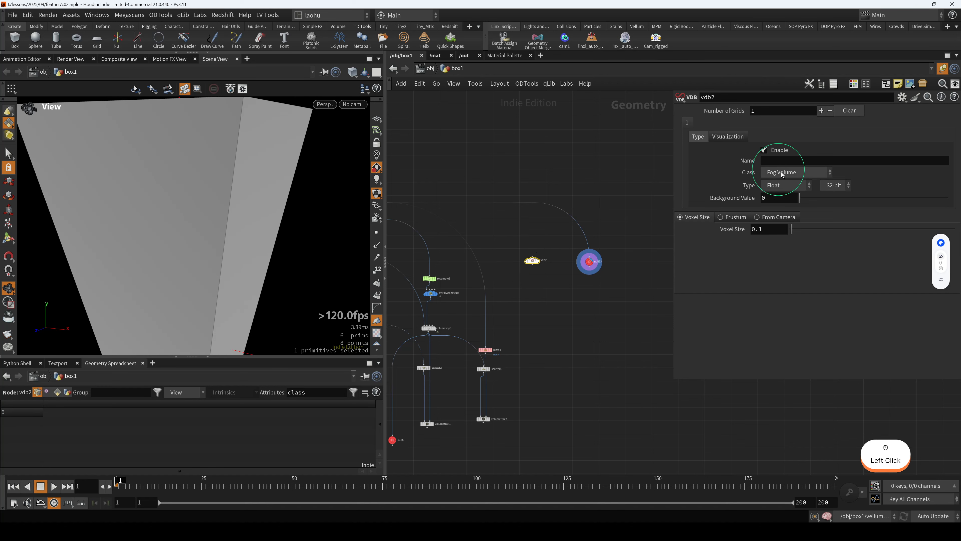
pyautogui.press('Escape')
pyautogui.click(781, 186)
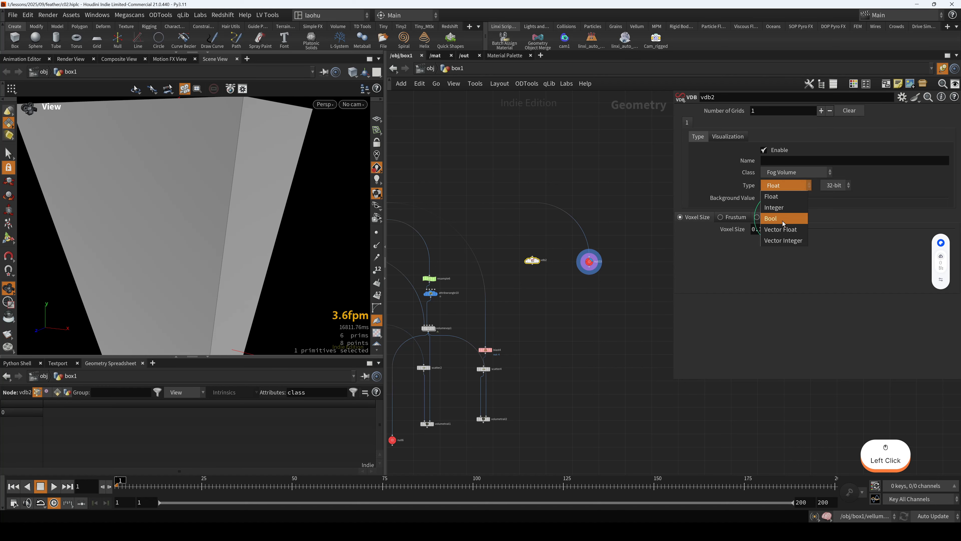
pyautogui.click(787, 230)
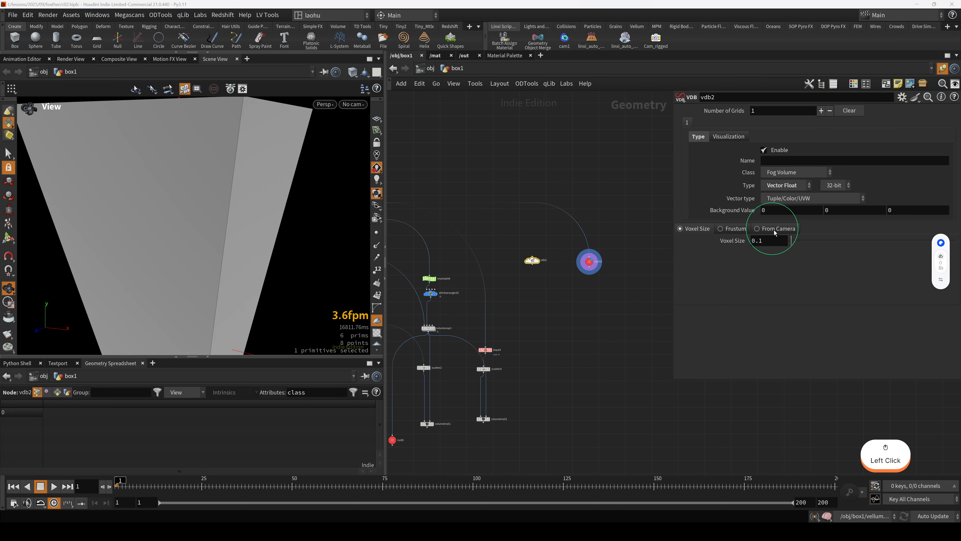
pyautogui.click(772, 162)
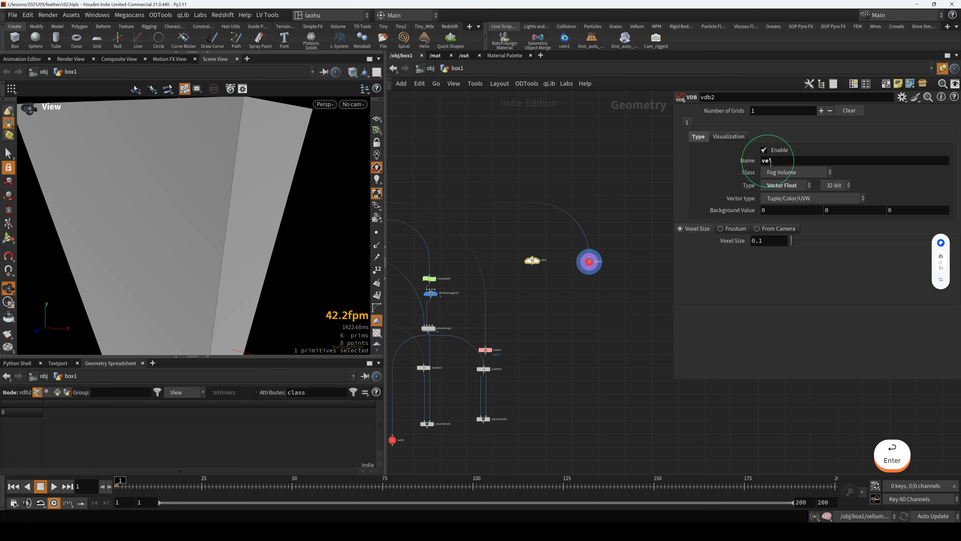
pyautogui.press('r')
# Step: Add a VDB Activate node fed by the vel VDB
pyautogui.press('Tab')
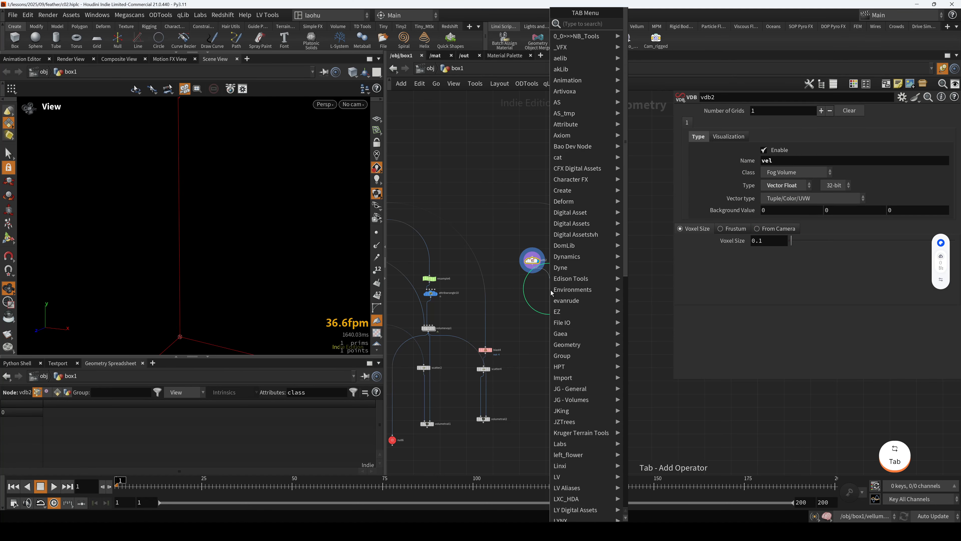
pyautogui.write('vdbadv')
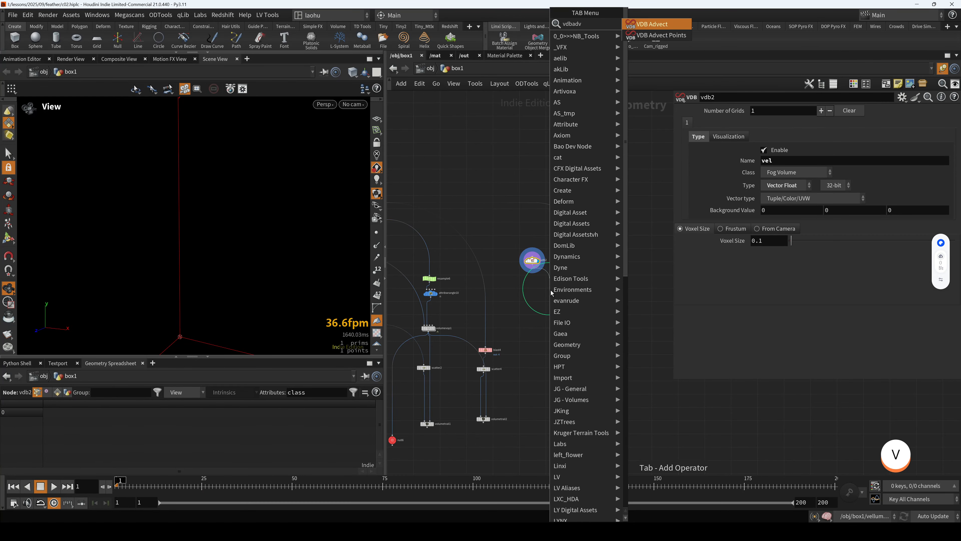
pyautogui.press('BackSpace')
pyautogui.press('BackSpace')
pyautogui.press('Return')
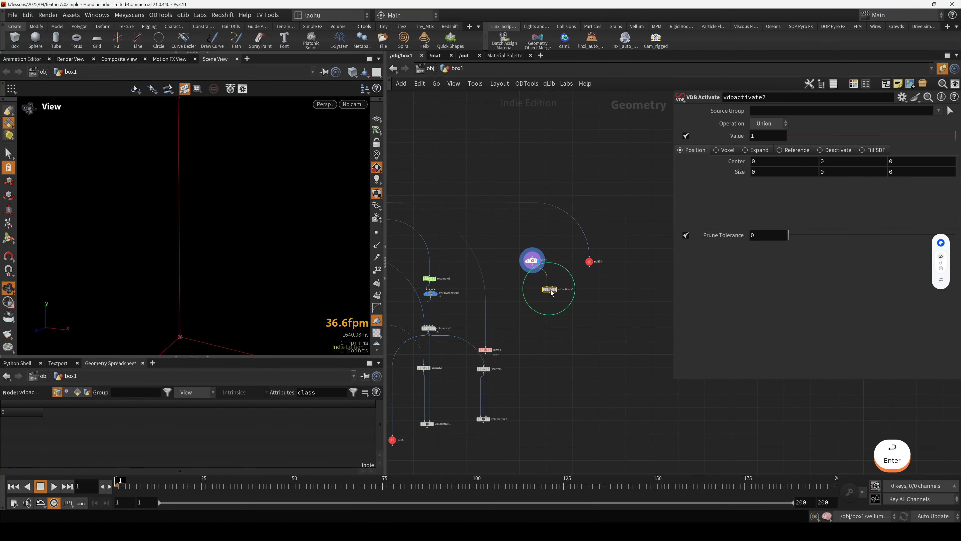
# Step: Wire null33 into the VDB Activate node's second input, display that node, and set its activation to Reference
pyautogui.moveTo(577, 270); pyautogui.dragTo(576, 265)
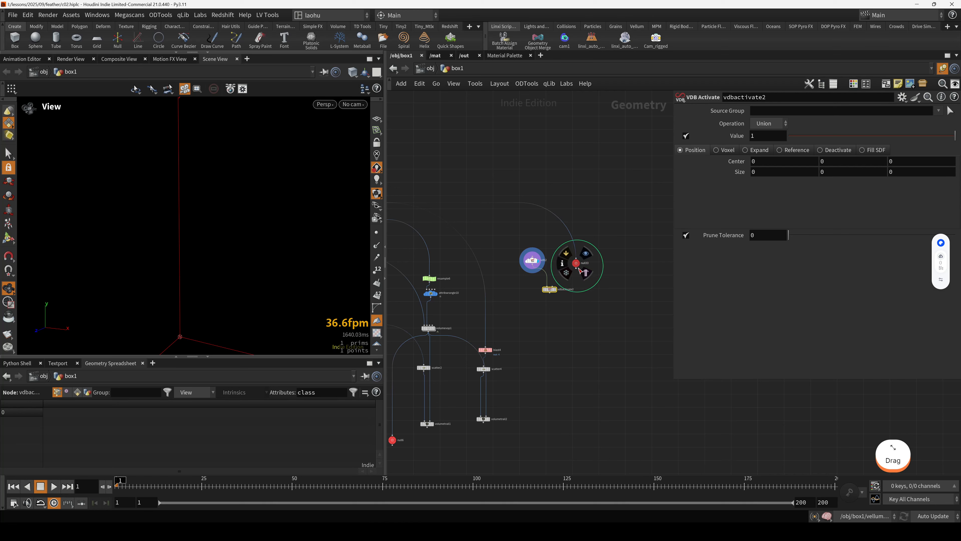
pyautogui.click(576, 268)
pyautogui.click(553, 286)
pyautogui.moveTo(518, 286); pyautogui.dragTo(570, 305)
pyautogui.press('r')
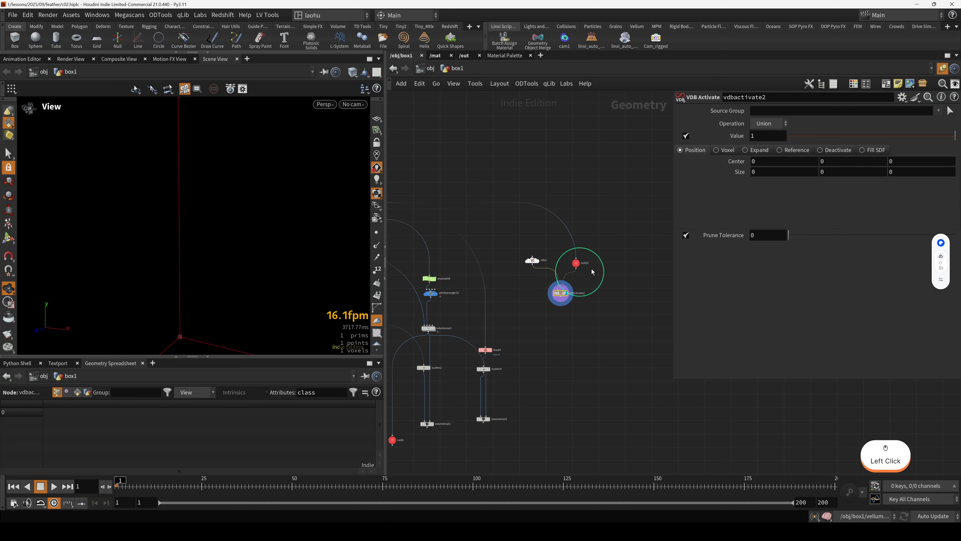
pyautogui.click(795, 150)
pyautogui.press('h')
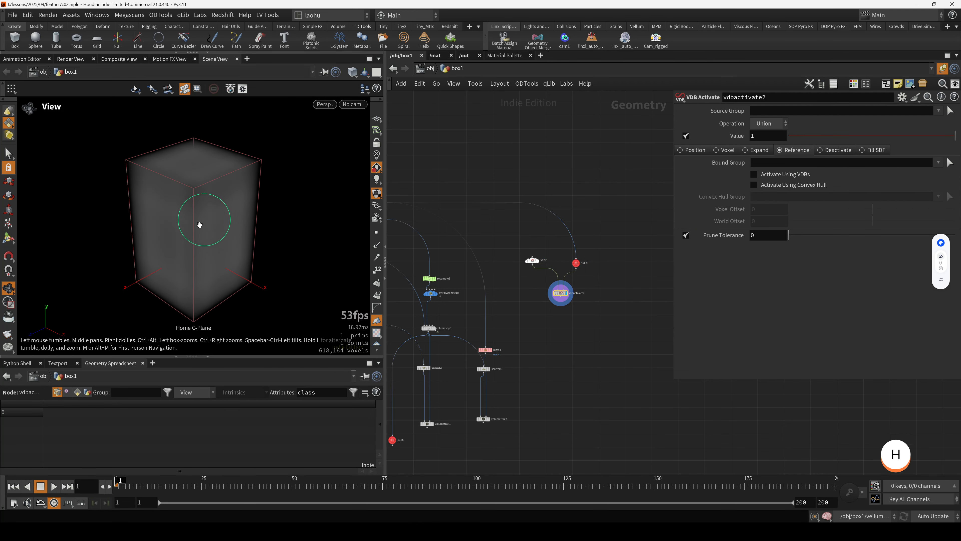
# Step: Template null33 temporarily to compare the tapered box with the activated volume, and turn the template off
pyautogui.click(578, 261)
pyautogui.press('e')
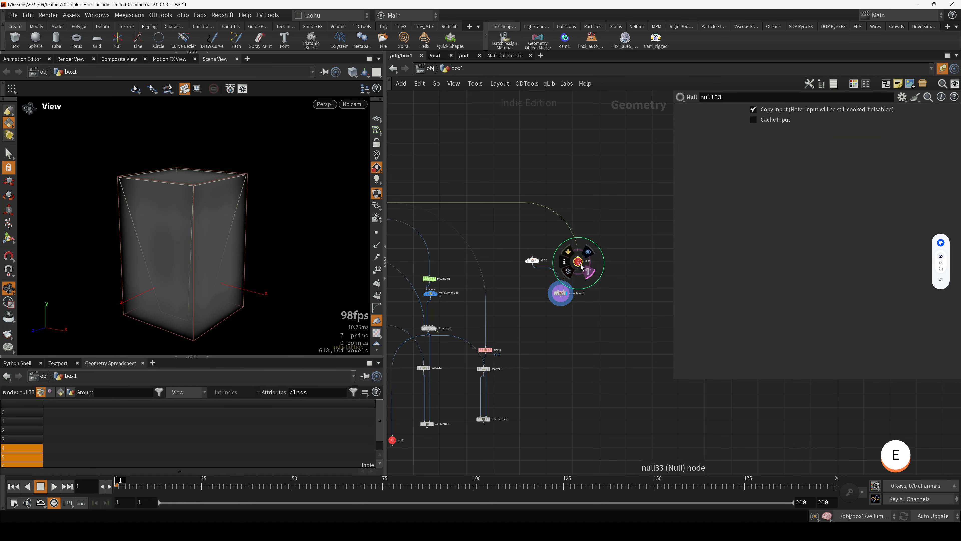
pyautogui.press('e')
pyautogui.moveTo(138, 235)
pyautogui.mouseDown()
pyautogui.moveTo(172, 234)
pyautogui.moveTo(204, 215)
pyautogui.moveTo(132, 232)
pyautogui.mouseUp()
pyautogui.scroll(-2, 181, 232)
# Step: Add a Volume VOP after the VDB Activate node, look inside it, and return to the geometry network
pyautogui.click(560, 292)
pyautogui.moveTo(580, 331); pyautogui.dragTo(555, 322, button='middle')
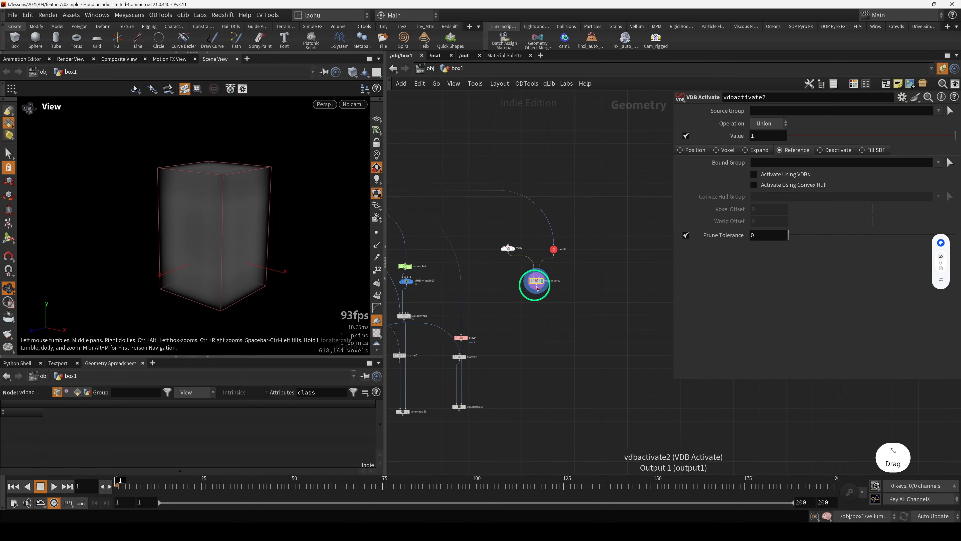
pyautogui.press('Tab')
pyautogui.write('volum')
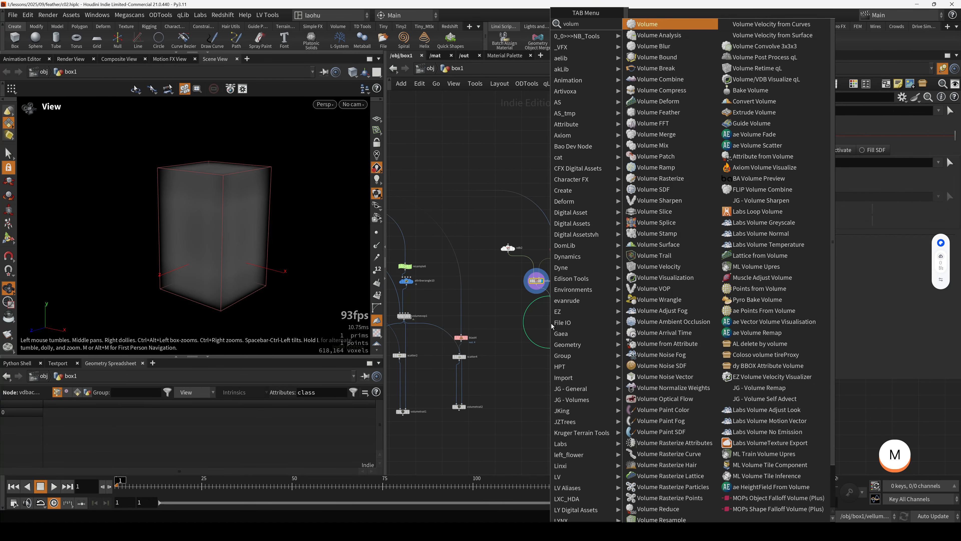
pyautogui.write('e vop')
pyautogui.press('Return')
pyautogui.press('Return')
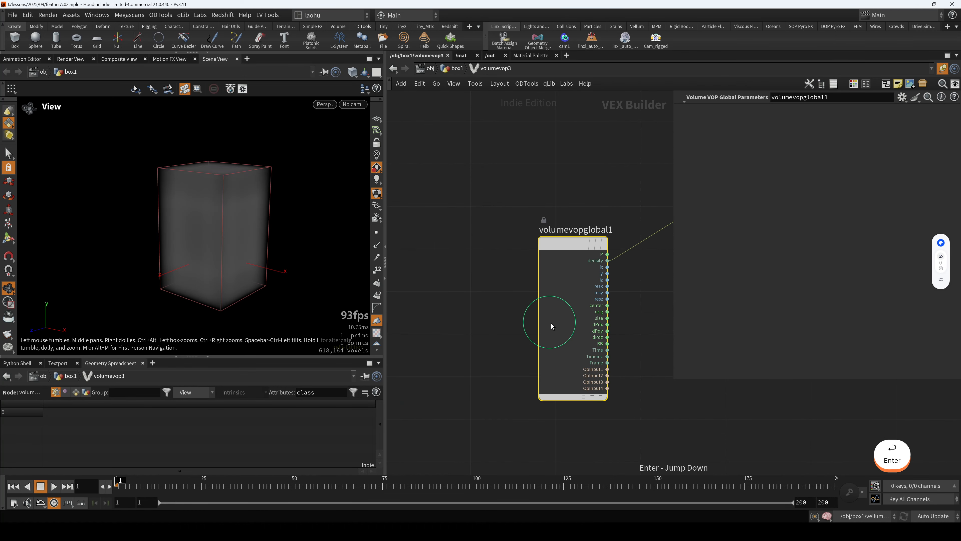
pyautogui.press('u')
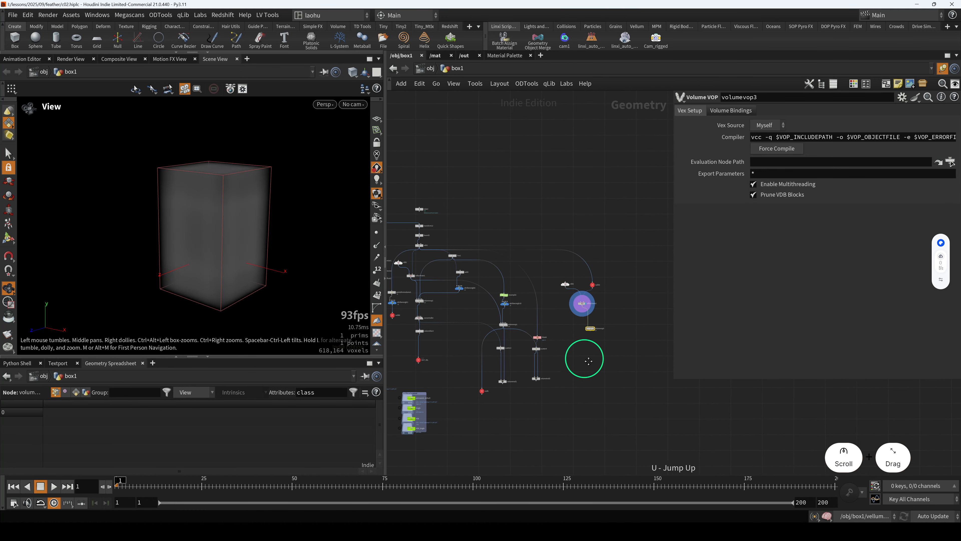
# Step: Move the Volume VOP clear below the VDB Activate node, display it, and inspect its volume
pyautogui.scroll(4, 442, 256)
pyautogui.moveTo(461, 256); pyautogui.dragTo(484, 255)
pyautogui.moveTo(235, 252)
pyautogui.mouseDown()
pyautogui.moveTo(247, 230)
pyautogui.moveTo(226, 256)
pyautogui.moveTo(234, 251)
pyautogui.mouseUp()
pyautogui.scroll(-4, 605, 333)
pyautogui.scroll(2, 651, 368)
pyautogui.moveTo(653, 369); pyautogui.dragTo(566, 353, button='middle')
pyautogui.scroll(-2, 565, 352)
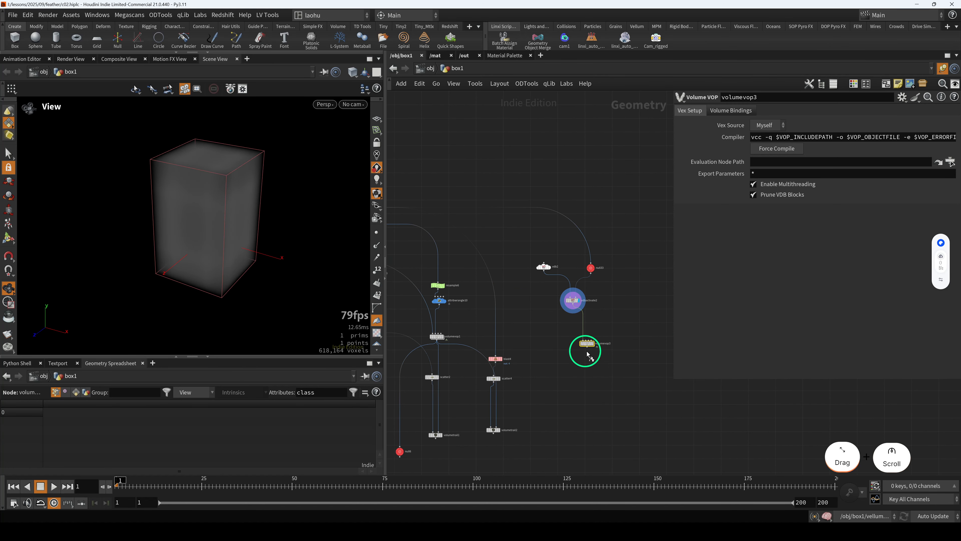
pyautogui.moveTo(579, 348); pyautogui.dragTo(612, 348)
pyautogui.moveTo(215, 161); pyautogui.dragTo(208, 207)
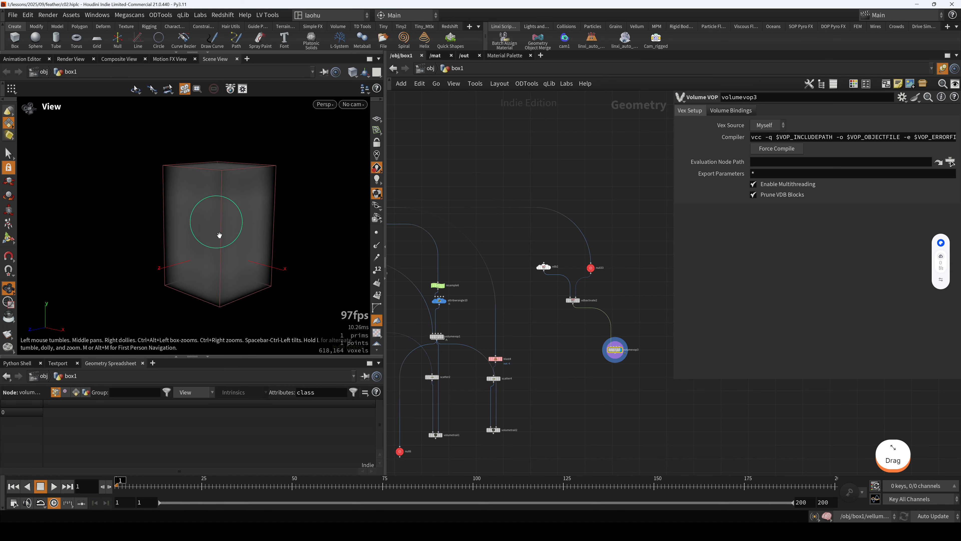
pyautogui.moveTo(541, 320); pyautogui.dragTo(625, 351)
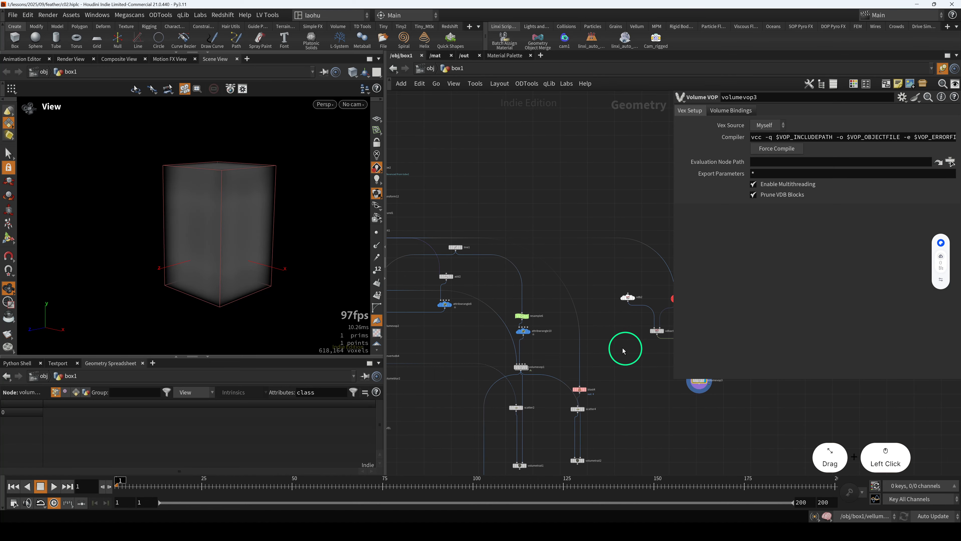
# Step: Paste a copy of the line1 node beside null33, template it, and inspect the line against the volume
pyautogui.click(452, 244)
pyautogui.hotkey('ctrl', 'c')
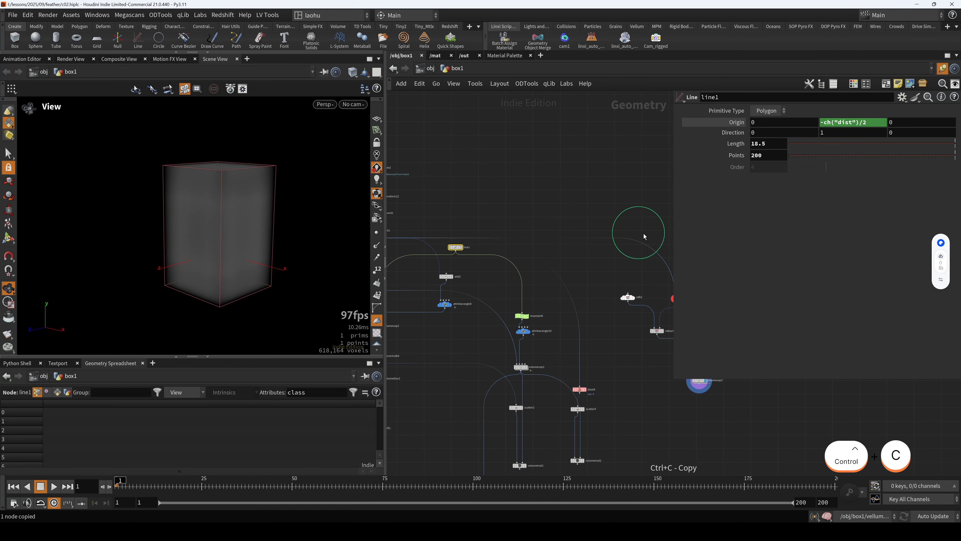
pyautogui.moveTo(722, 248); pyautogui.dragTo(569, 243)
pyautogui.scroll(3, 571, 307)
pyautogui.hotkey('ctrl', 'v')
pyautogui.press('e')
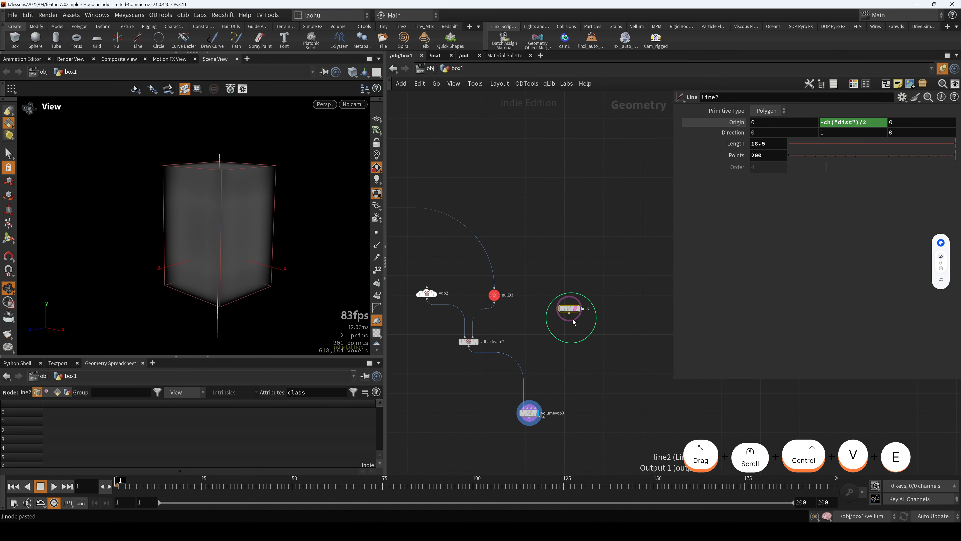
pyautogui.moveTo(210, 236); pyautogui.dragTo(227, 265)
pyautogui.hotkey('space', '2')
pyautogui.hotkey('space', '1')
# Step: Wire line2 into the Volume VOP's second input and open the Volume VOP's inner network
pyautogui.moveTo(564, 366); pyautogui.dragTo(570, 278)
pyautogui.moveTo(575, 233); pyautogui.dragTo(532, 321)
pyautogui.moveTo(500, 311); pyautogui.dragTo(551, 339)
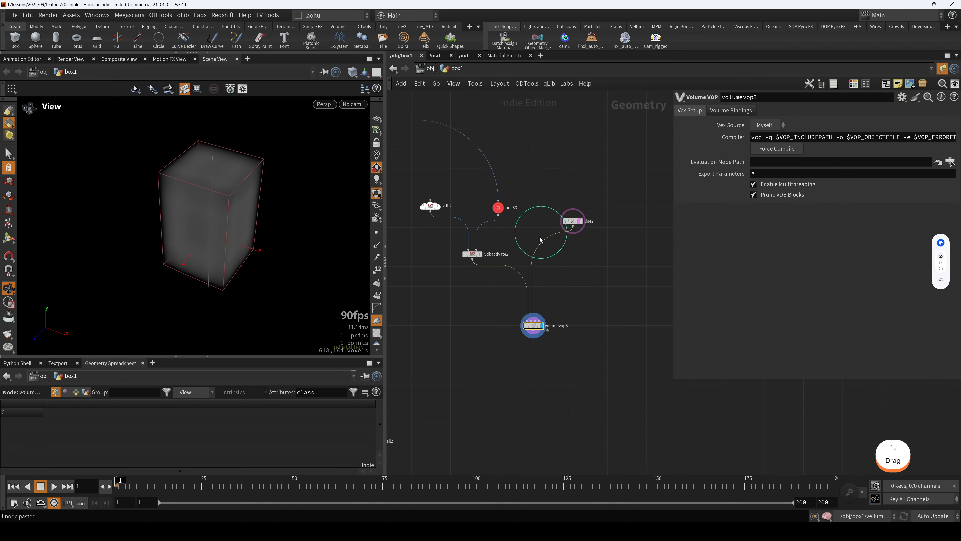
pyautogui.doubleClick(533, 325)
pyautogui.scroll(-4, 534, 327)
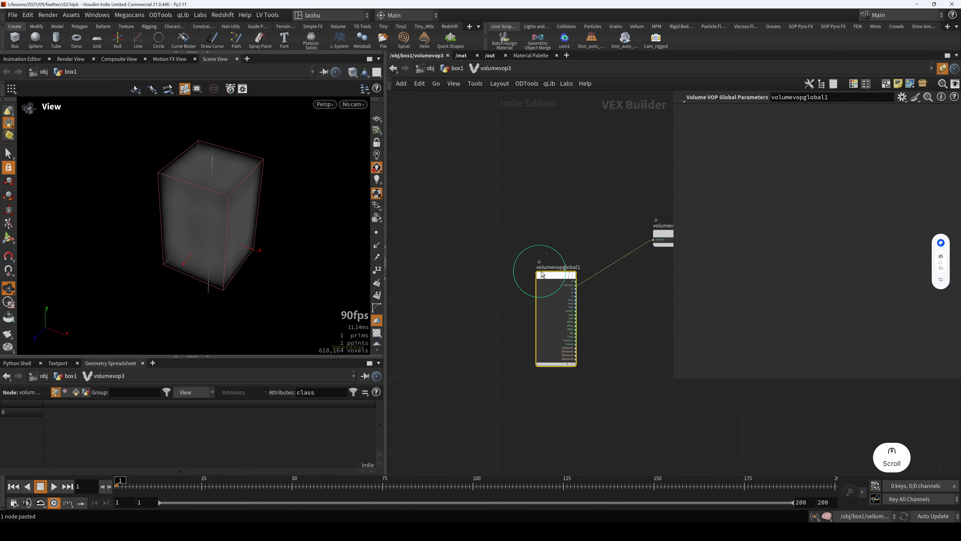
# Step: Add a Bind node, name its parameter vel, and set its type to Vector (vector)
pyautogui.moveTo(538, 272); pyautogui.dragTo(377, 233, button='middle')
pyautogui.moveTo(514, 197); pyautogui.dragTo(498, 153)
pyautogui.scroll(3, 495, 277)
pyautogui.click(516, 274)
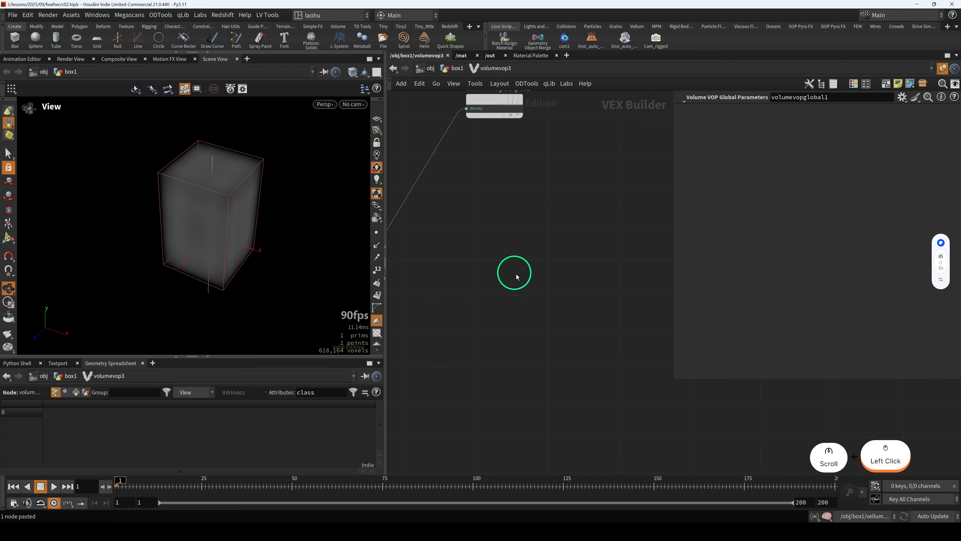
pyautogui.moveTo(516, 274); pyautogui.dragTo(578, 272, button='middle')
pyautogui.press('Tab')
pyautogui.write('bind')
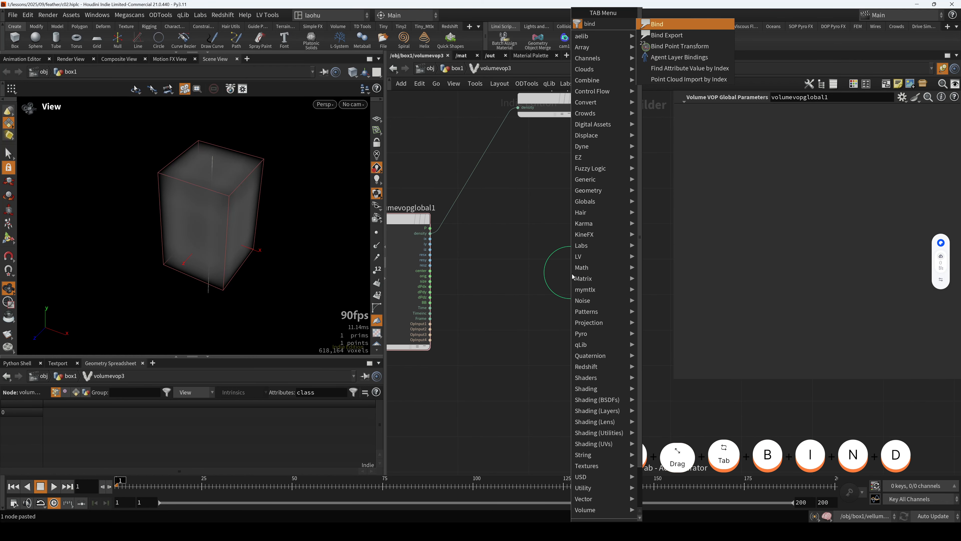
pyautogui.press('Return')
pyautogui.click(573, 276)
pyautogui.moveTo(772, 110); pyautogui.dragTo(733, 111)
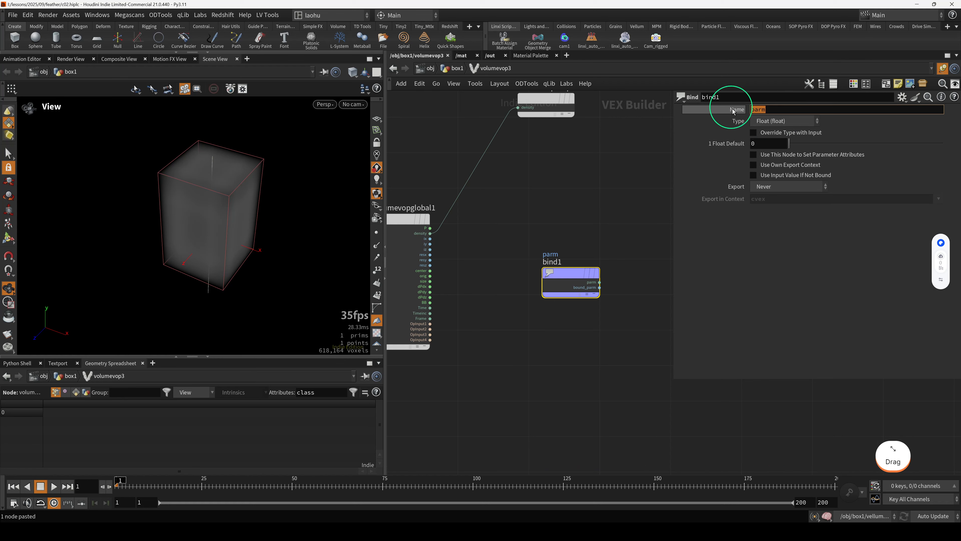
pyautogui.write('vel')
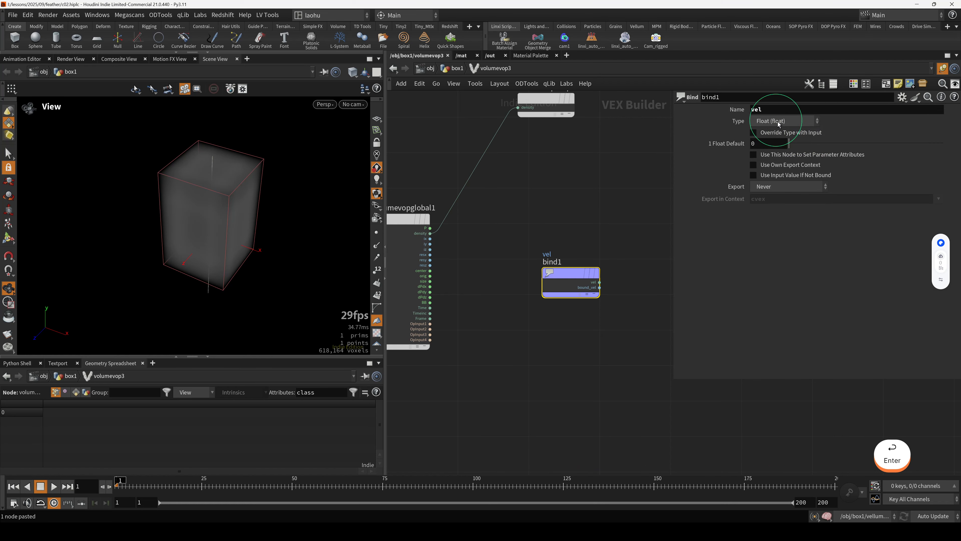
pyautogui.click(778, 121)
pyautogui.click(783, 209)
pyautogui.moveTo(571, 278); pyautogui.dragTo(618, 216)
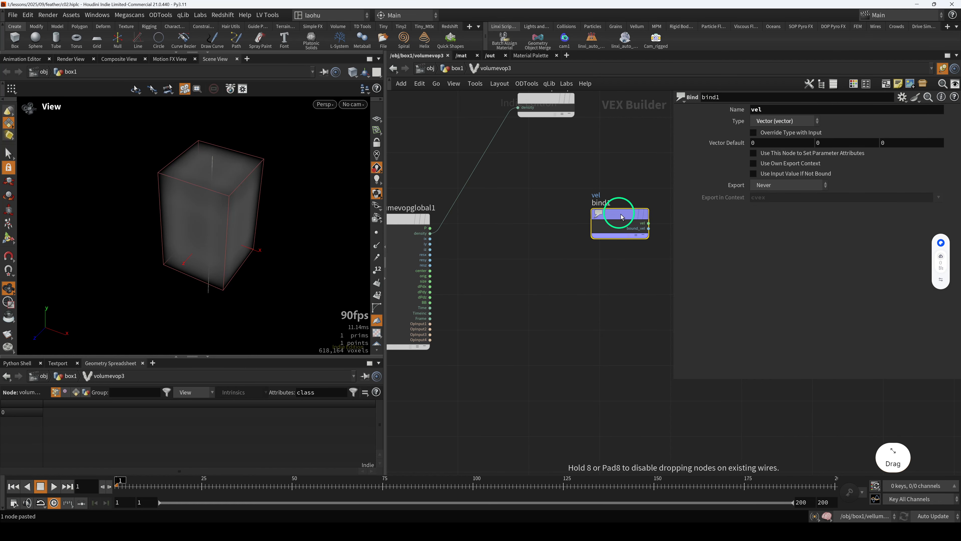
# Step: Add a Point Cloud Open node between the volume global parameters and the Bind node
pyautogui.click(530, 313)
pyautogui.press('Tab')
pyautogui.write('pc')
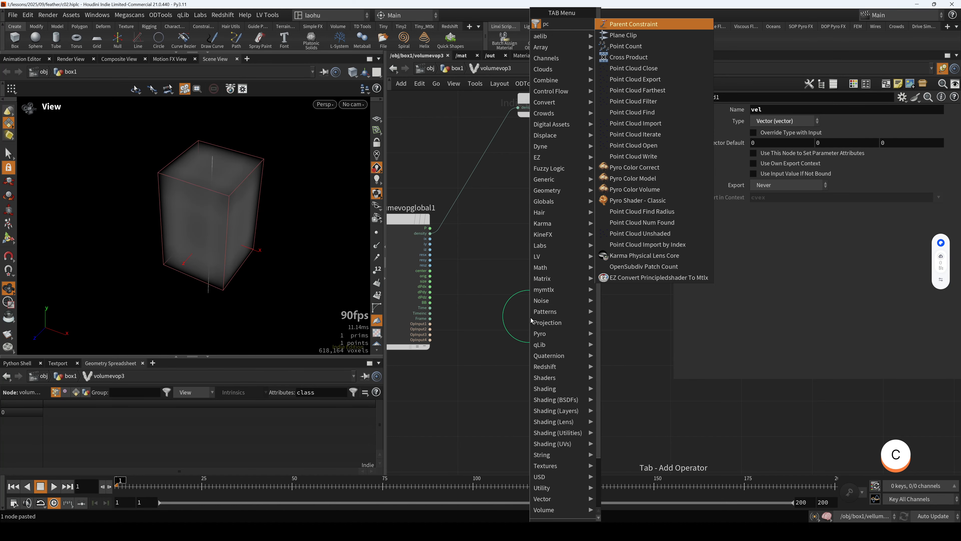
pyautogui.write('op')
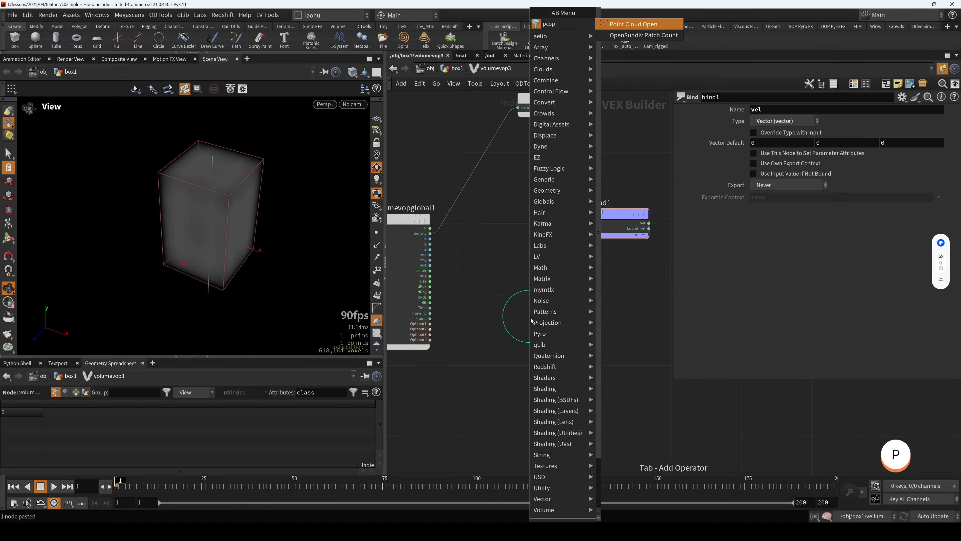
pyautogui.press('Return')
pyautogui.click(529, 318)
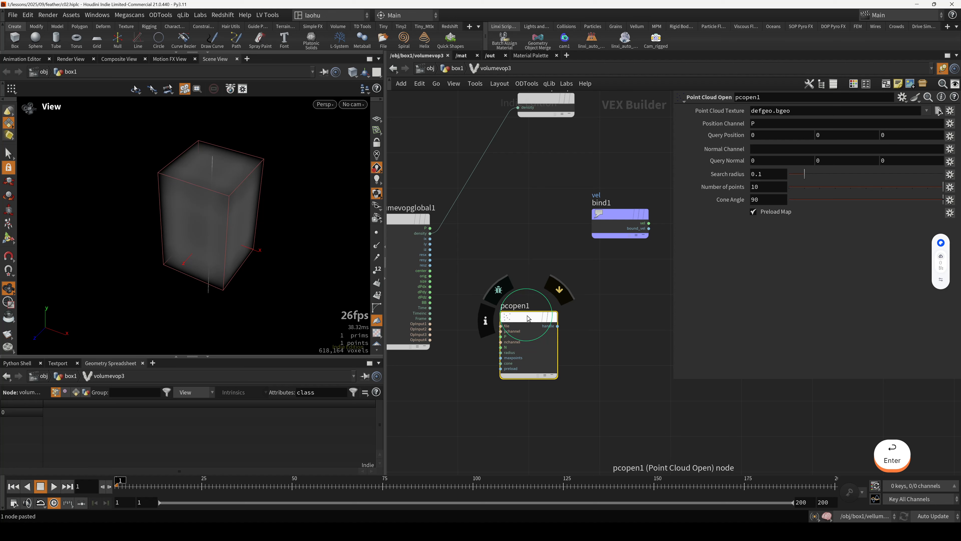
pyautogui.click(507, 326)
# Step: Wire OpInput1 into pcopen1's file input and the global P output into its P input
pyautogui.scroll(3, 462, 271)
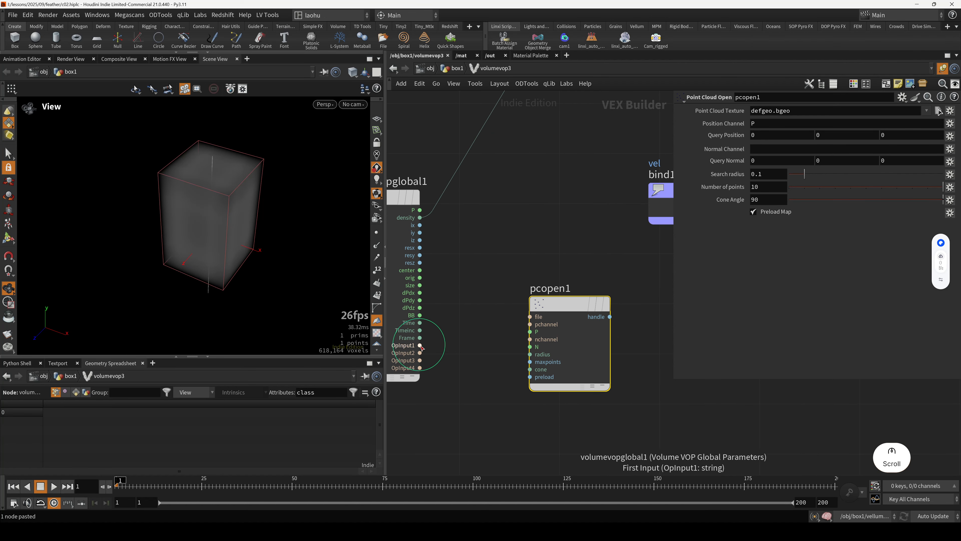
pyautogui.moveTo(420, 345); pyautogui.dragTo(530, 317)
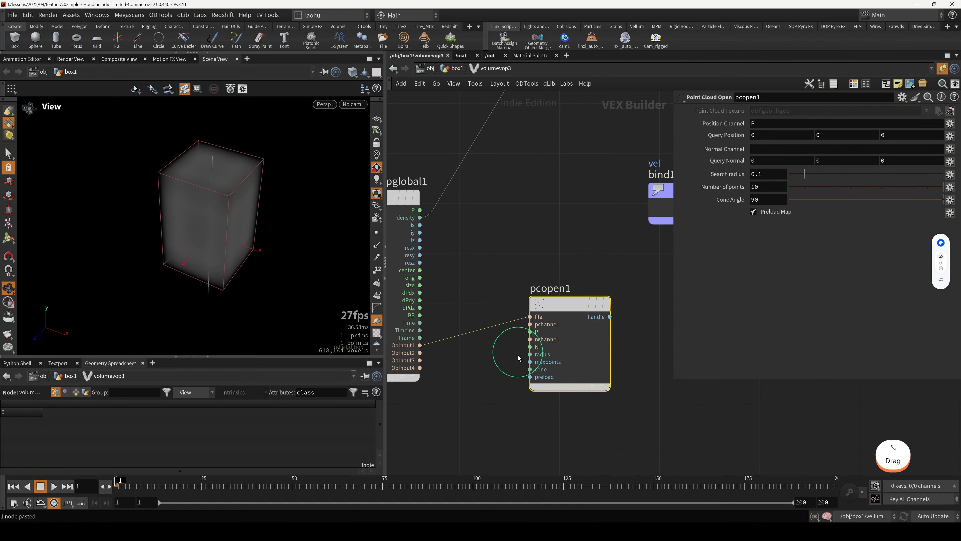
pyautogui.scroll(-2, 493, 364)
pyautogui.scroll(2, 498, 358)
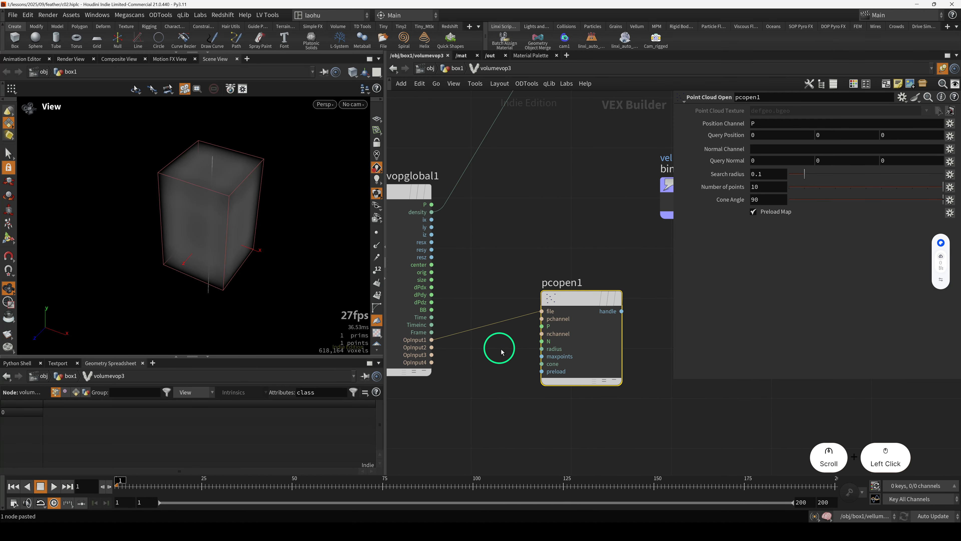
pyautogui.moveTo(433, 205); pyautogui.dragTo(521, 326)
pyautogui.click(503, 365)
# Step: Add a Point Cloud Filter node after pcopen1 and connect pcopen1's handle output to its handle input
pyautogui.scroll(-2, 472, 393)
pyautogui.press('Tab')
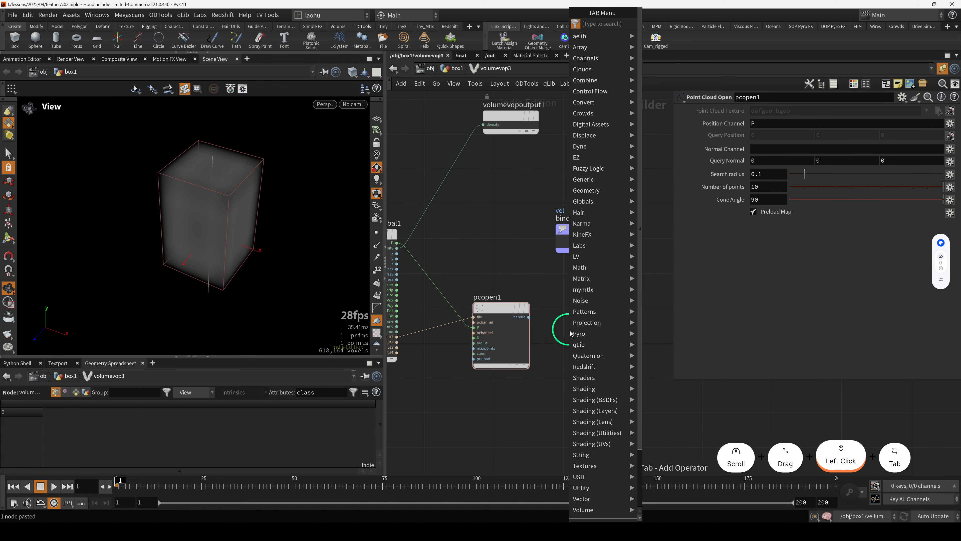
pyautogui.write('pcfil')
pyautogui.press('Return')
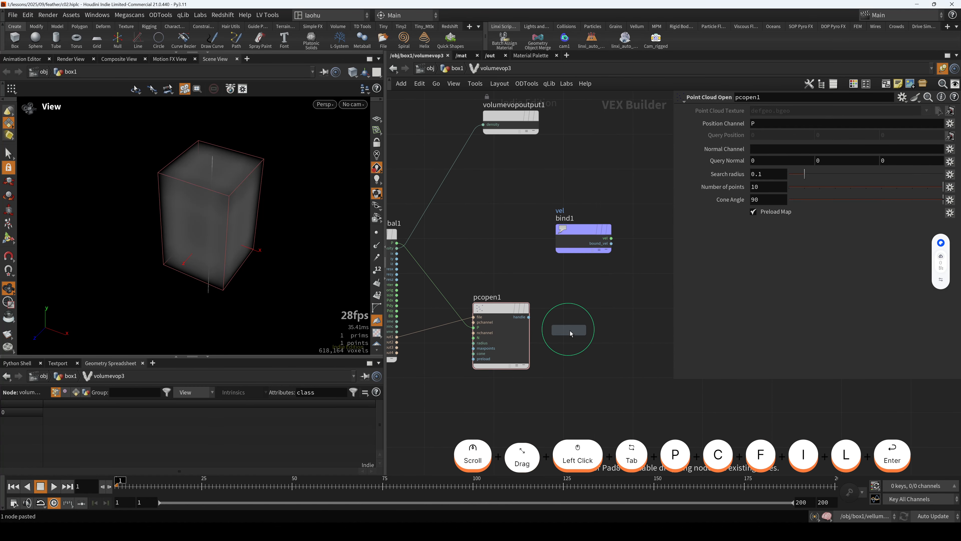
pyautogui.click(590, 332)
pyautogui.scroll(2, 513, 294)
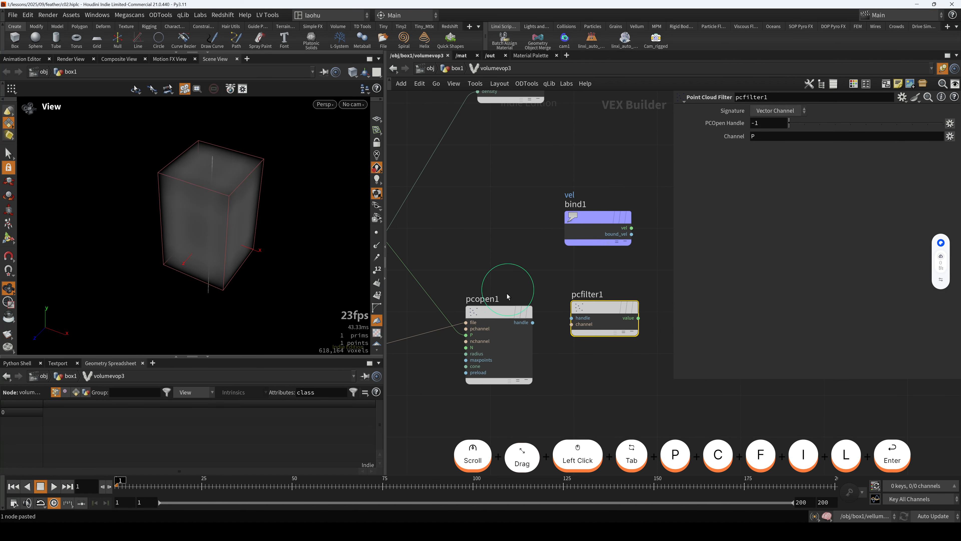
pyautogui.doubleClick(488, 299)
pyautogui.moveTo(496, 313); pyautogui.dragTo(565, 325)
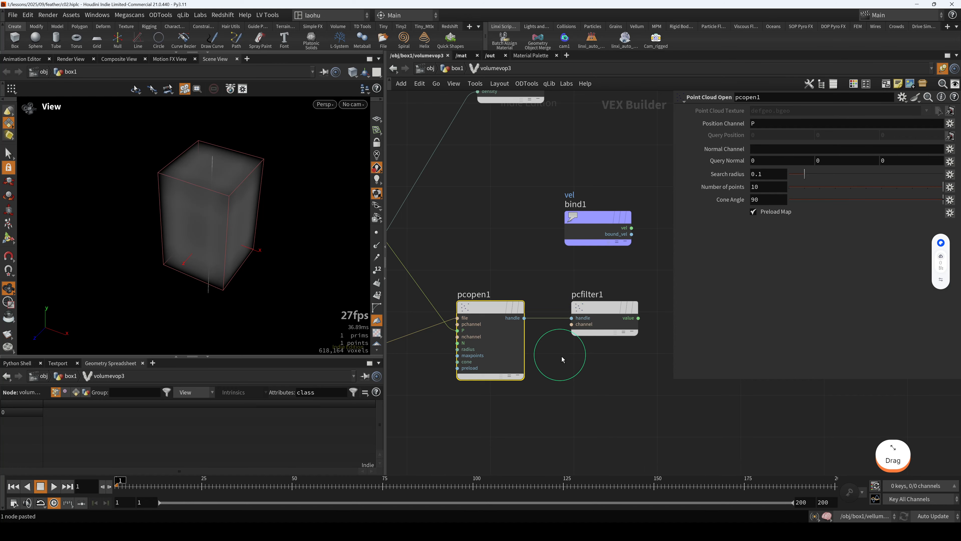
# Step: Try a larger search radius of about 0.951 on pcopen1 and reset it to its default
pyautogui.scroll(-3, 564, 358)
pyautogui.moveTo(574, 384); pyautogui.dragTo(567, 348, button='middle')
pyautogui.scroll(2, 579, 366)
pyautogui.click(603, 292)
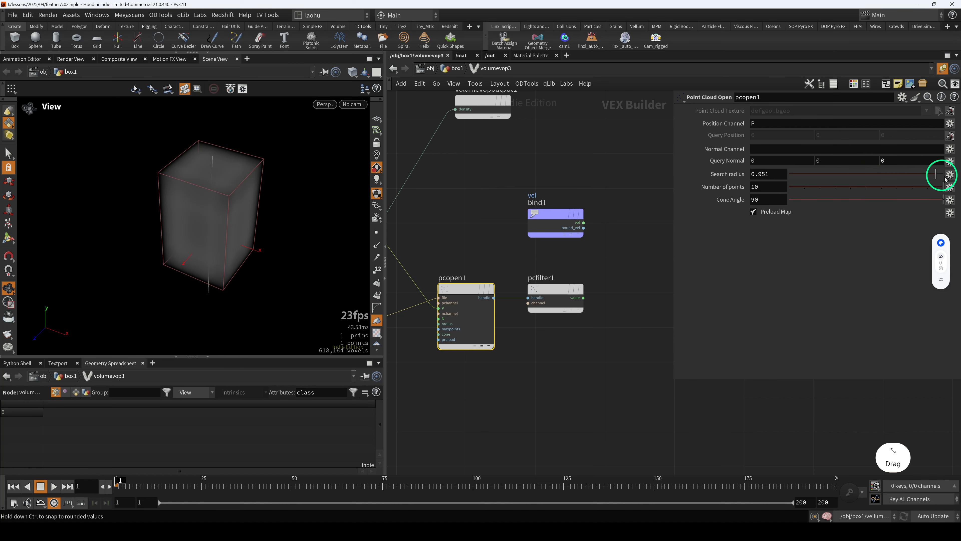
pyautogui.keyDown('ctrl'); pyautogui.middleClick(723, 178); pyautogui.keyUp('ctrl')
# Step: Replace the Bind node with a Bind Export node named vel and set its type to Vector (vector)
pyautogui.moveTo(540, 214); pyautogui.dragTo(626, 216)
pyautogui.moveTo(583, 305)
pyautogui.mouseDown()
pyautogui.moveTo(607, 239)
pyautogui.moveTo(600, 303)
pyautogui.mouseUp()
pyautogui.click(620, 214)
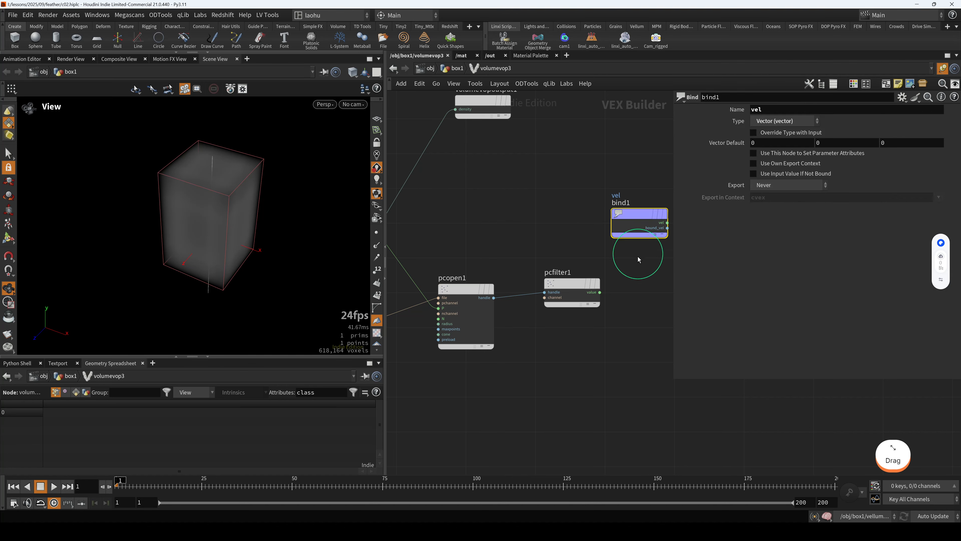
pyautogui.press('Delete')
pyautogui.press('Tab')
pyautogui.write('binde')
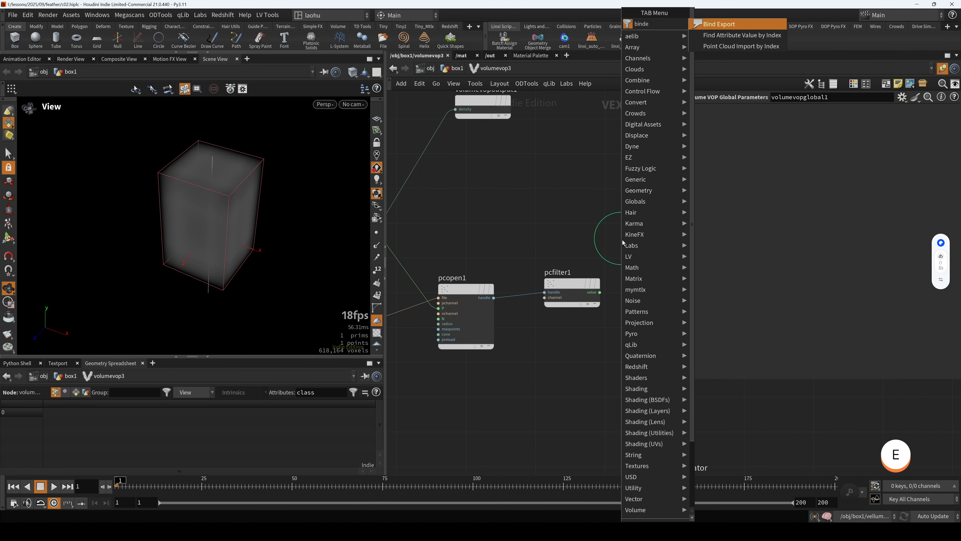
pyautogui.press('Return')
pyautogui.write('vel')
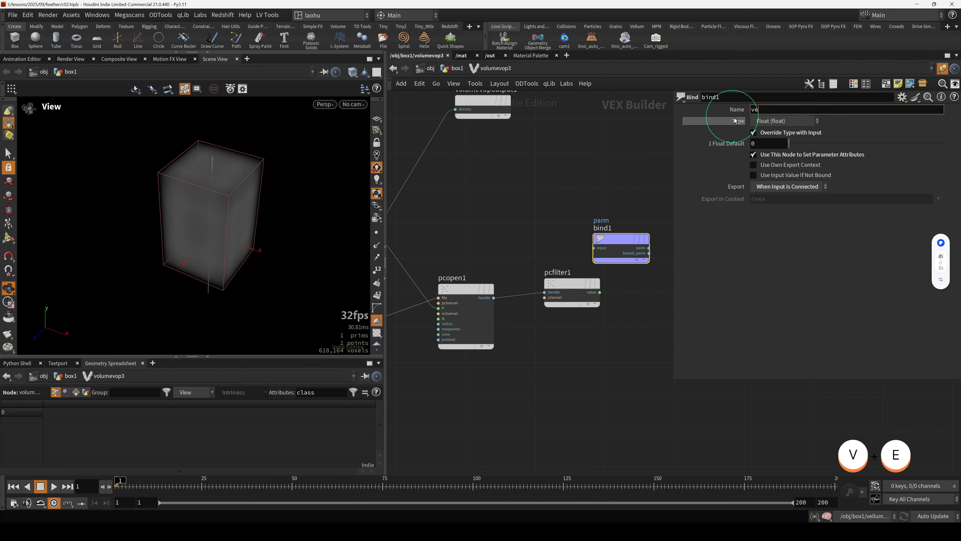
pyautogui.press('Return')
pyautogui.click(783, 121)
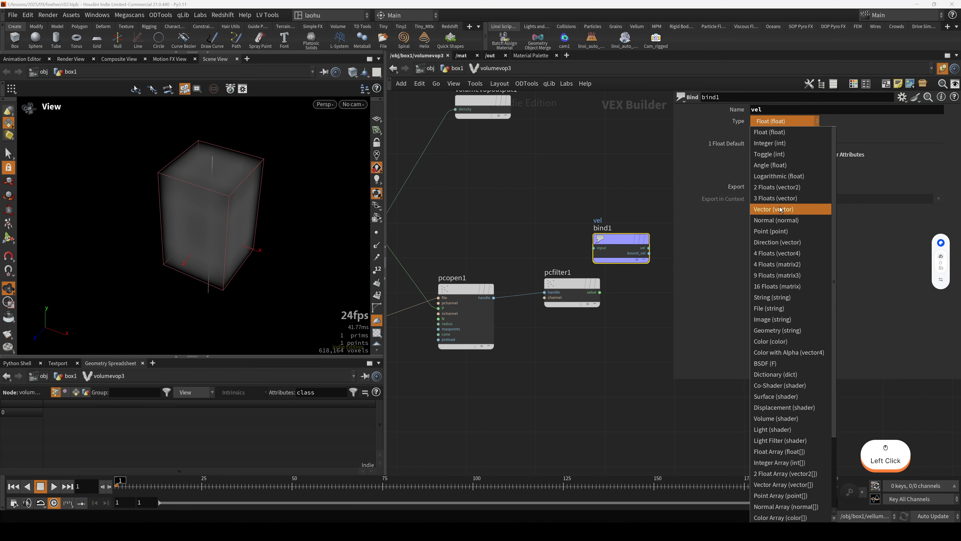
pyautogui.click(781, 210)
# Step: Connect pcfilter1's value output to the input of the vel Bind Export node
pyautogui.moveTo(574, 217); pyautogui.dragTo(493, 193, button='middle')
pyautogui.moveTo(540, 217); pyautogui.dragTo(572, 225)
pyautogui.scroll(-5, 568, 271)
pyautogui.click(504, 257)
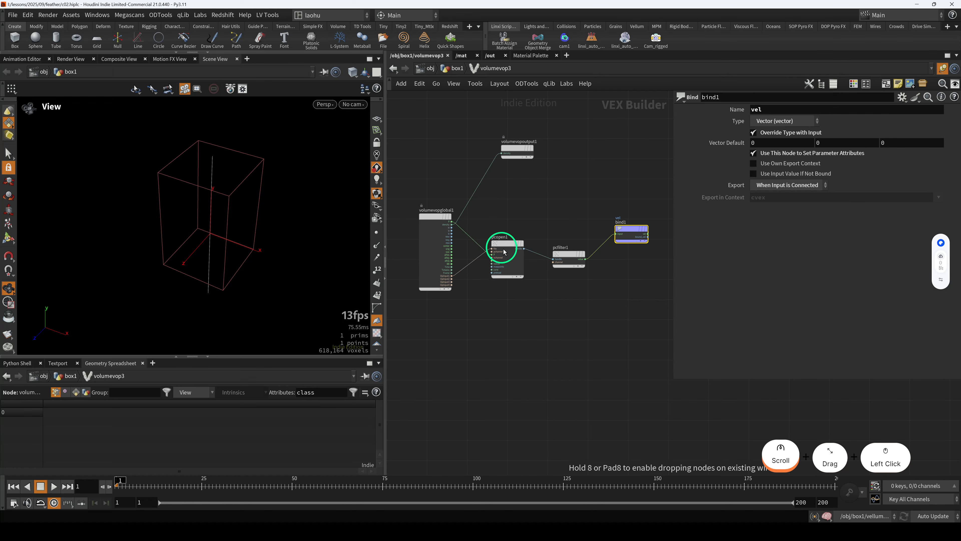
# Step: Arrange the Point Cloud Open, Point Cloud Filter and vel export nodes in a spaced-out row
pyautogui.scroll(2, 502, 269)
pyautogui.scroll(2, 446, 289)
pyautogui.moveTo(459, 303); pyautogui.dragTo(483, 299, button='middle')
pyautogui.moveTo(542, 238); pyautogui.dragTo(538, 235)
pyautogui.click(636, 243)
pyautogui.moveTo(622, 274); pyautogui.dragTo(515, 260, button='middle')
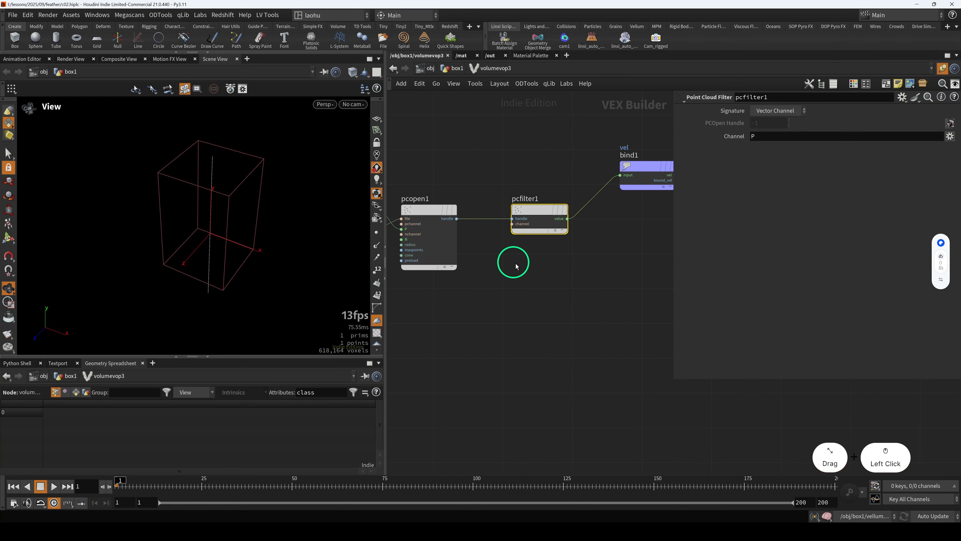
pyautogui.scroll(-2, 515, 261)
pyautogui.moveTo(611, 195); pyautogui.dragTo(637, 229)
pyautogui.moveTo(548, 267); pyautogui.dragTo(590, 267, button='middle')
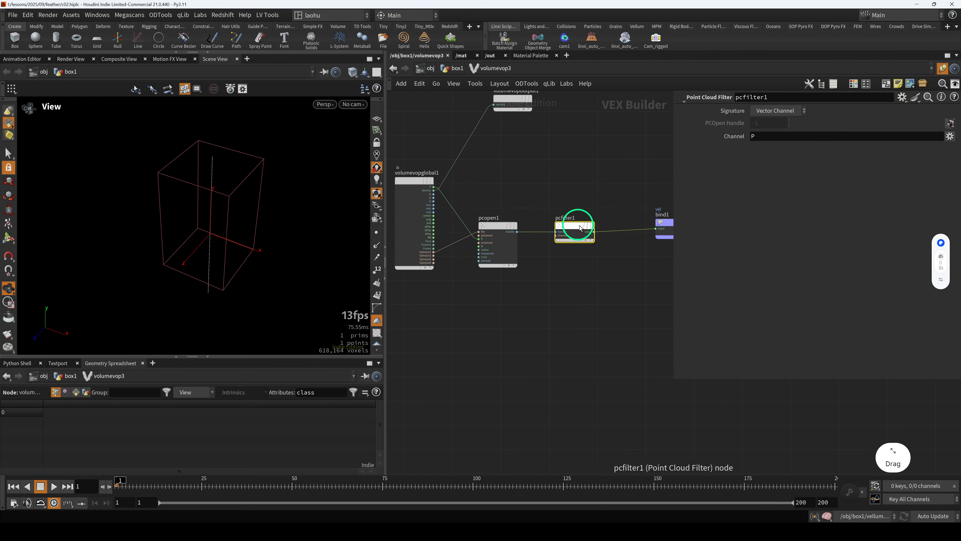
# Step: Review the parameters of pcfilter1 and pcopen1, including the filter channel and search settings
pyautogui.click(579, 226)
pyautogui.moveTo(494, 229); pyautogui.dragTo(494, 226)
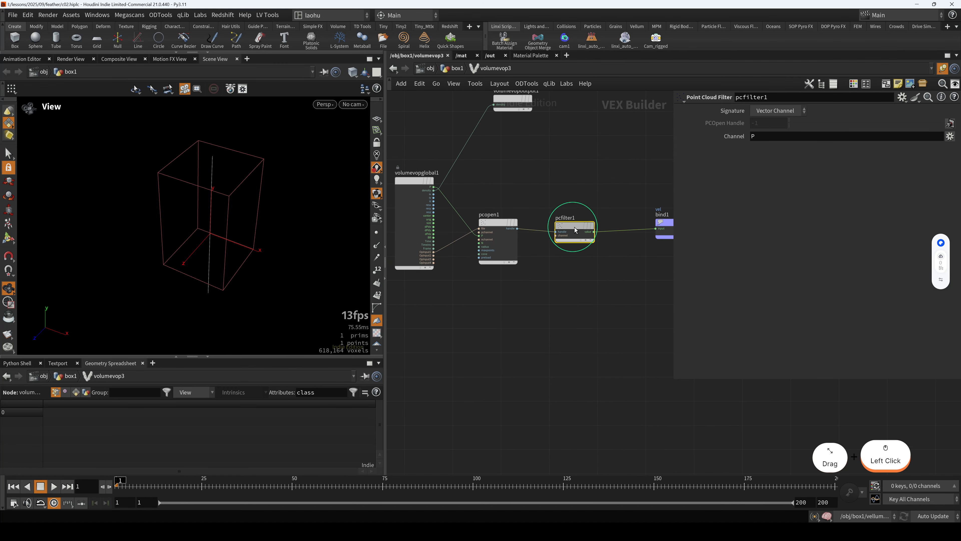
pyautogui.click(491, 261)
pyautogui.scroll(2, 471, 235)
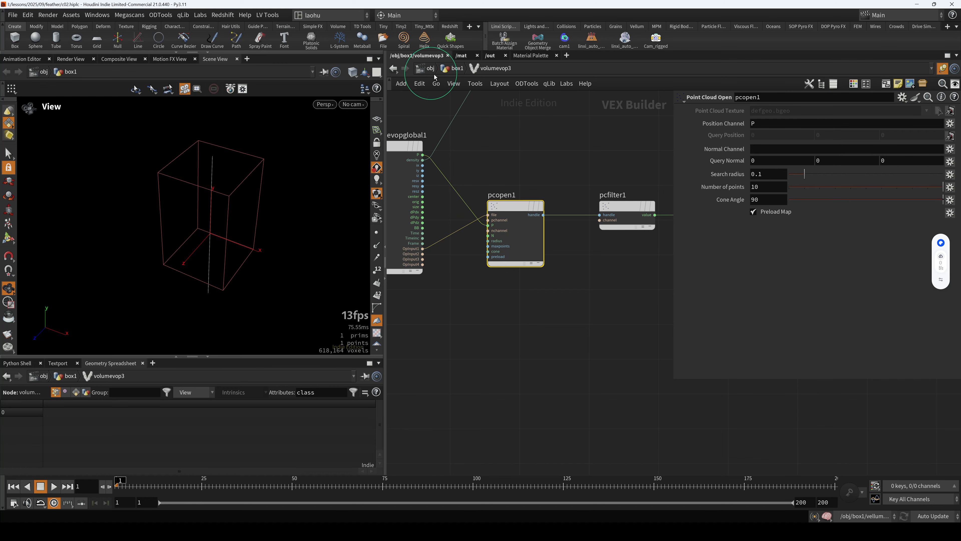
# Step: Return to the geometry network and display the VDB Activate node that feeds the Volume VOP
pyautogui.press('u')
pyautogui.moveTo(255, 249); pyautogui.dragTo(254, 228)
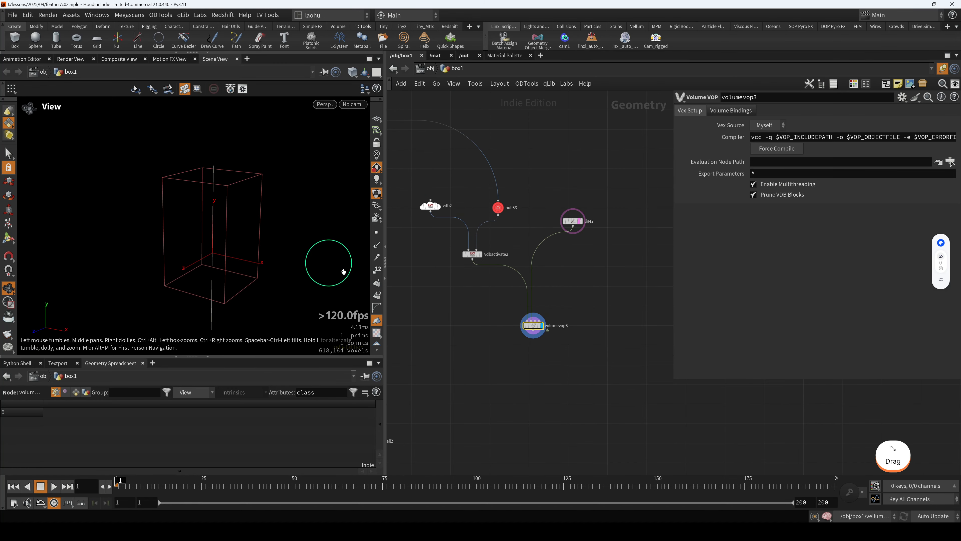
pyautogui.moveTo(488, 346); pyautogui.dragTo(507, 317, button='middle')
pyautogui.press('r')
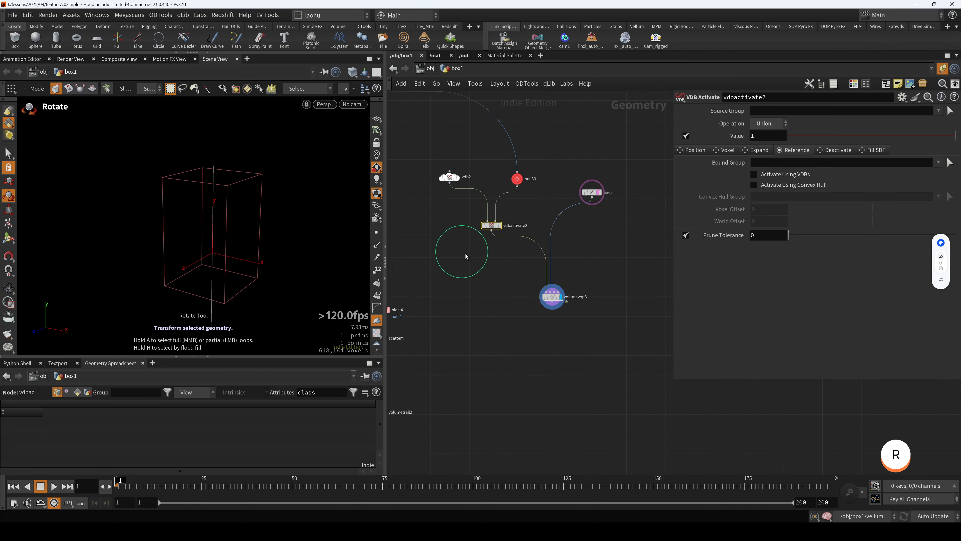
pyautogui.click(490, 226)
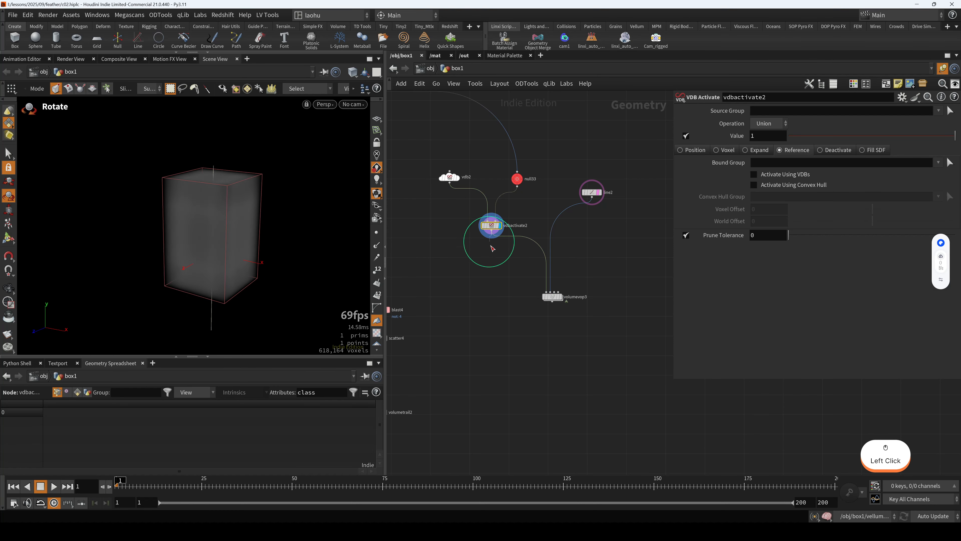
# Step: Add a Scatter node fed by the VDB Activate node, display it, and inspect it in the viewport
pyautogui.press('Tab')
pyautogui.write('scatter')
pyautogui.press('Return')
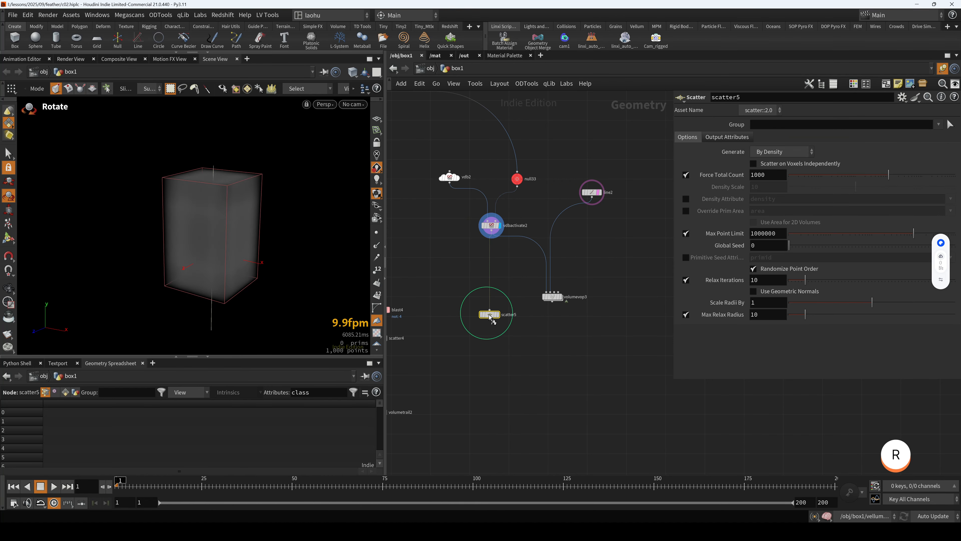
pyautogui.click(491, 318)
pyautogui.moveTo(493, 319); pyautogui.dragTo(499, 325)
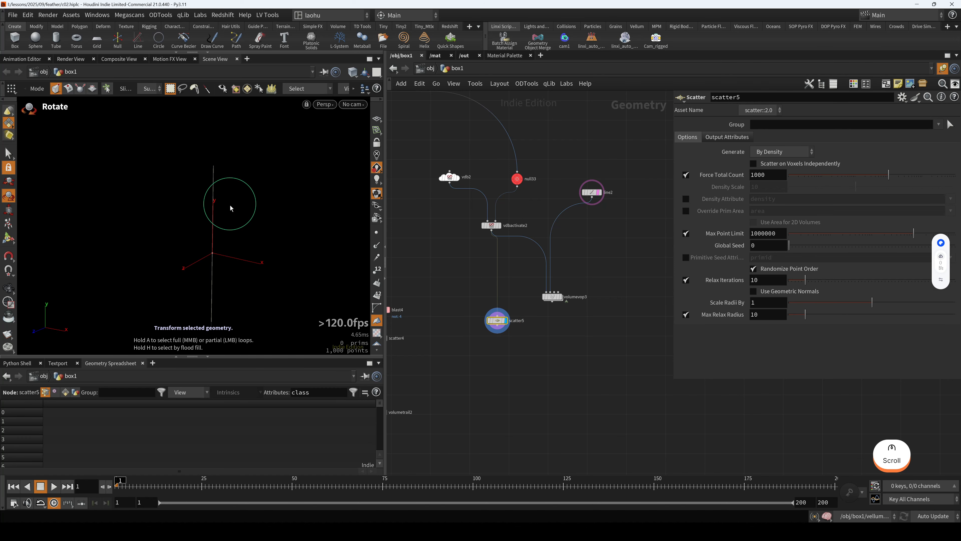
pyautogui.press('Escape')
pyautogui.moveTo(212, 238); pyautogui.dragTo(211, 240)
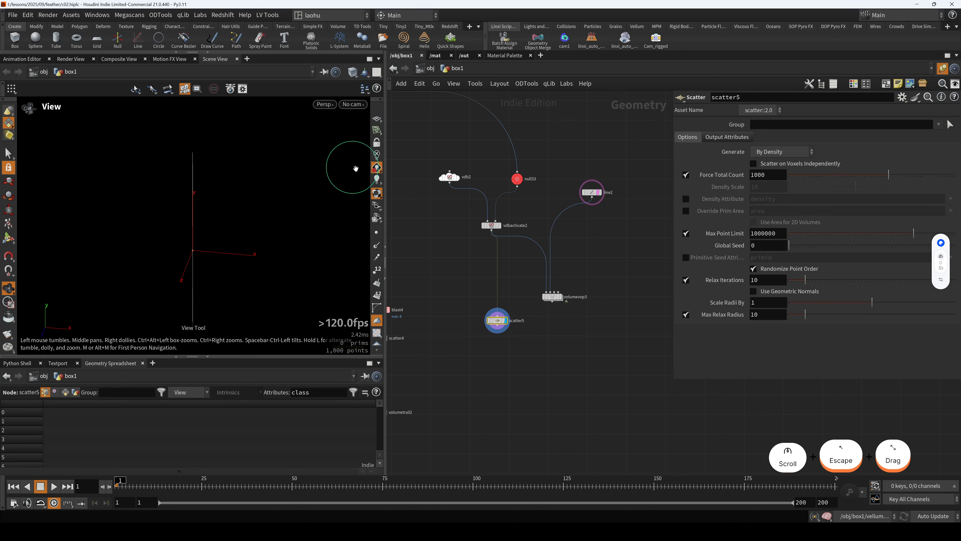
# Step: Inspect the scattered points in the viewport, the VDB Activate settings and the existing scatter and volume trail branches of the network
pyautogui.click(376, 233)
pyautogui.scroll(2, 217, 260)
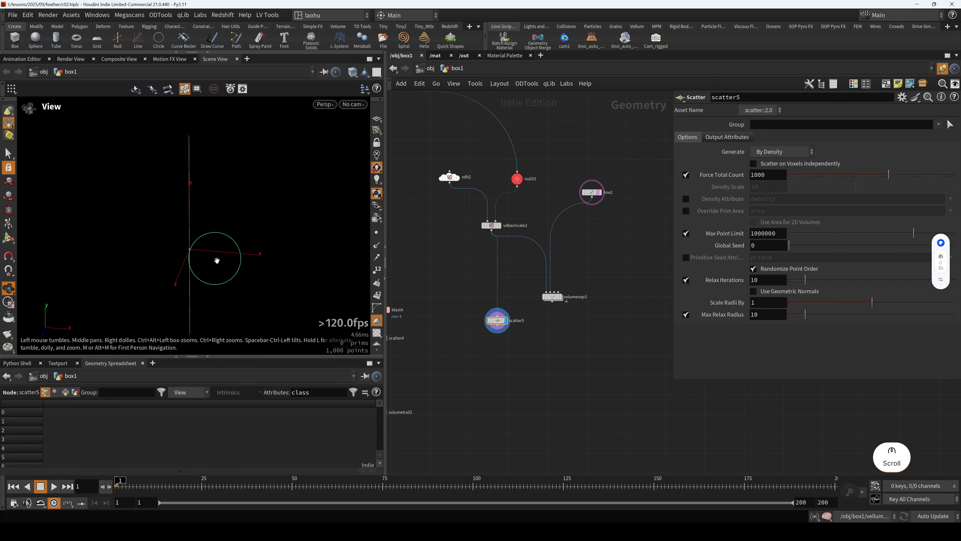
pyautogui.moveTo(202, 260); pyautogui.dragTo(178, 262)
pyautogui.click(492, 226)
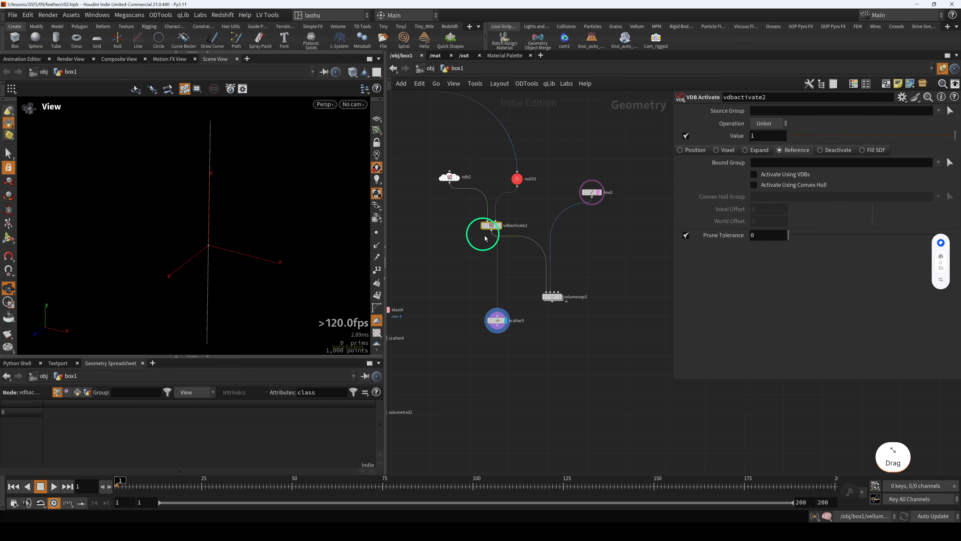
pyautogui.scroll(-3, 483, 268)
pyautogui.moveTo(470, 259); pyautogui.dragTo(612, 259, button='middle')
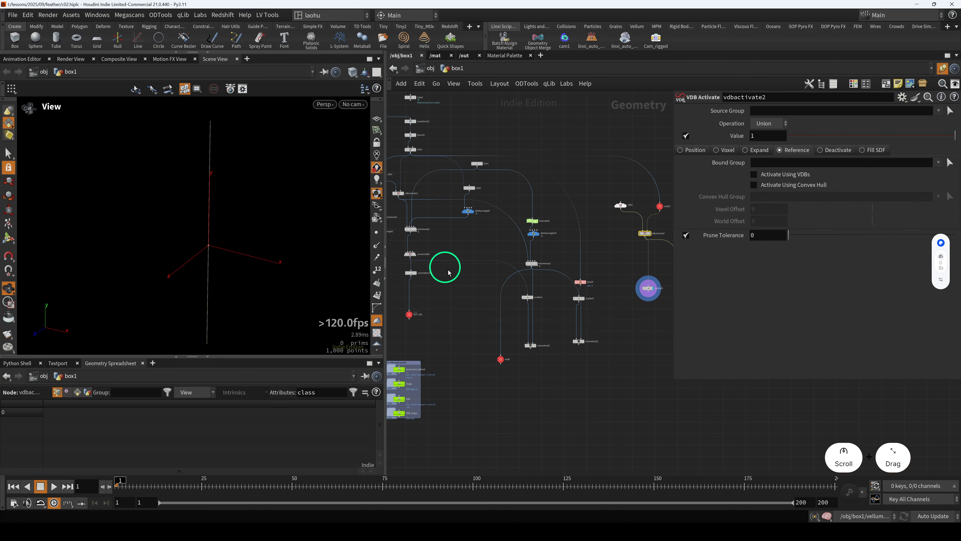
pyautogui.moveTo(445, 264); pyautogui.dragTo(489, 283, button='middle')
pyautogui.scroll(2, 485, 270)
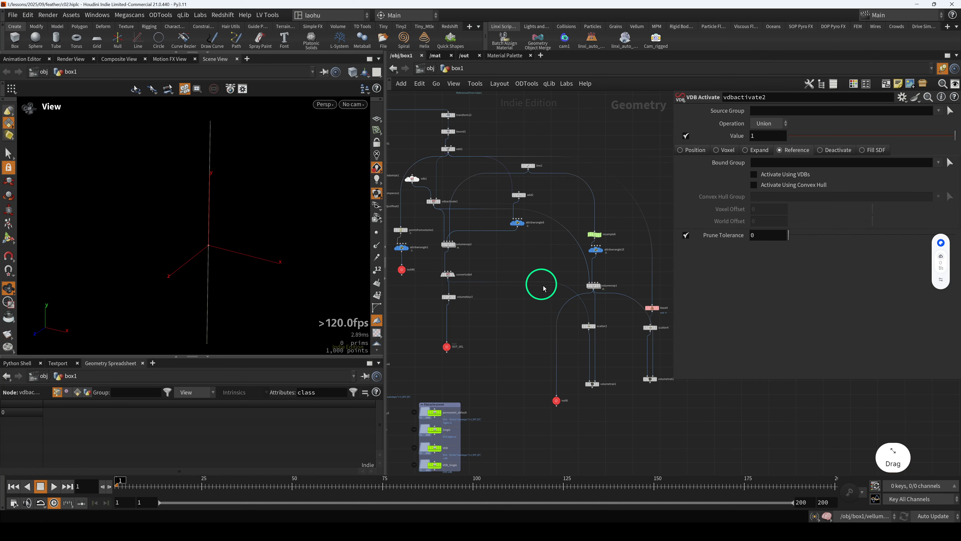
pyautogui.moveTo(544, 288); pyautogui.dragTo(556, 260)
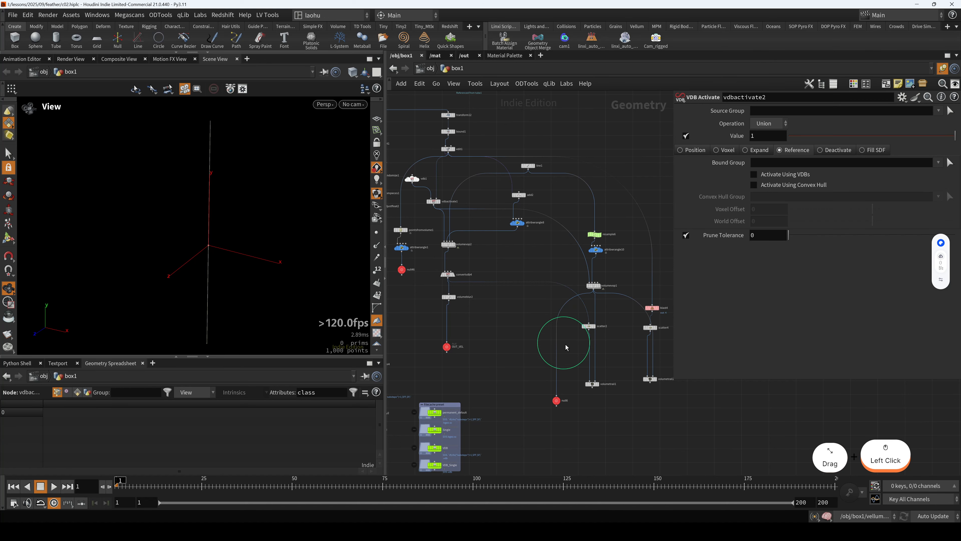
pyautogui.moveTo(568, 345); pyautogui.dragTo(441, 307, button='middle')
pyautogui.moveTo(549, 318); pyautogui.dragTo(662, 321, button='middle')
pyautogui.click(645, 332)
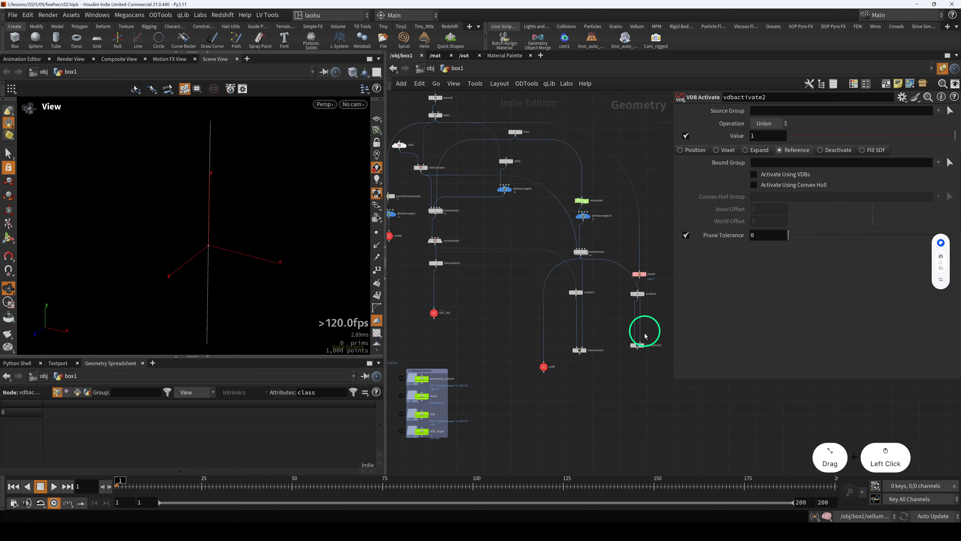
# Step: Insert a Convert VDB node between vdbactivate2 and scatter5
pyautogui.moveTo(634, 353); pyautogui.dragTo(484, 341, button='middle')
pyautogui.scroll(3, 580, 267)
pyautogui.click(544, 224)
pyautogui.press('Tab')
pyautogui.write('cv')
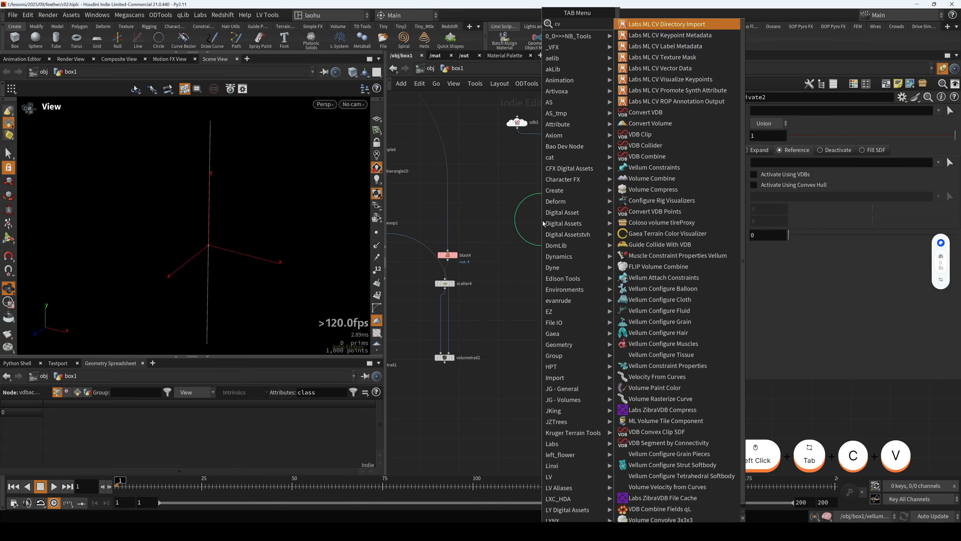
pyautogui.press('BackSpace')
pyautogui.write('oinv')
pyautogui.write('ertv')
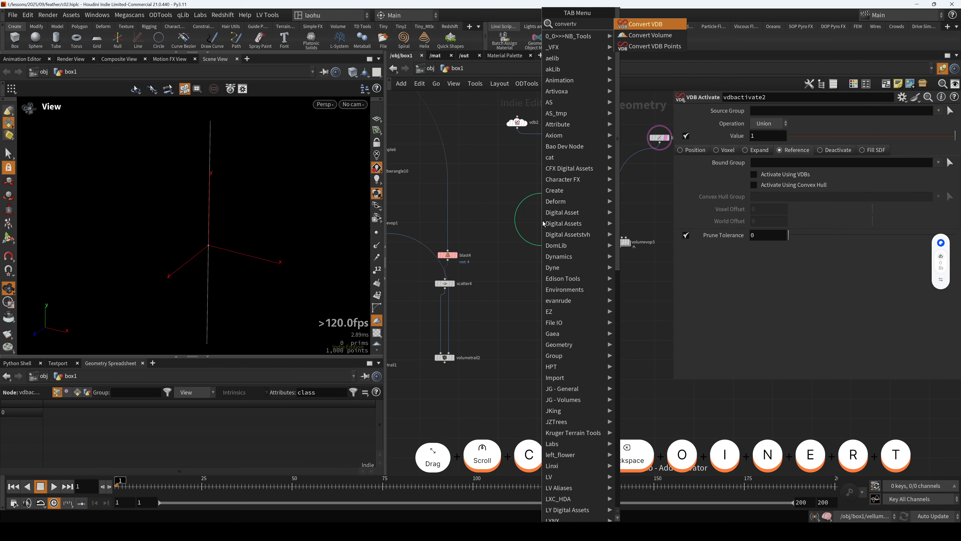
pyautogui.press('Return')
pyautogui.moveTo(548, 221); pyautogui.dragTo(562, 225)
pyautogui.moveTo(539, 243); pyautogui.dragTo(563, 255)
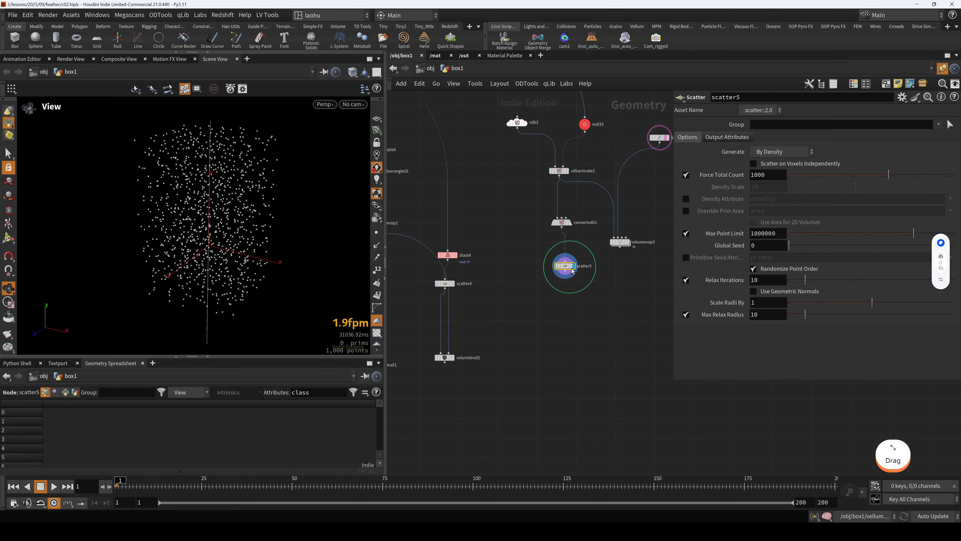
# Step: Add a Volume Trail node below scatter5 and volumevop3
pyautogui.moveTo(630, 313); pyautogui.dragTo(566, 304, button='middle')
pyautogui.click(567, 306)
pyautogui.press('Tab')
pyautogui.write('vol.umetr')
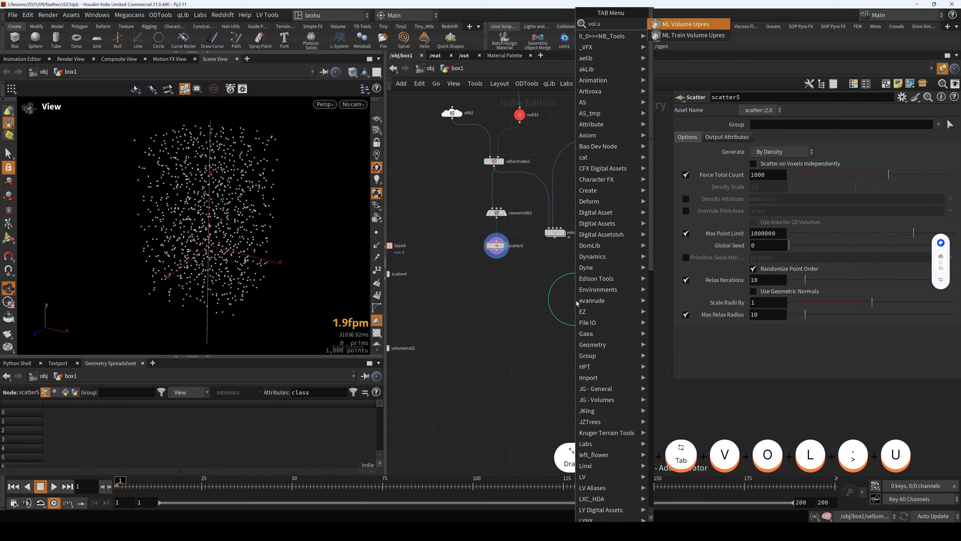
pyautogui.press('BackSpace')
pyautogui.press('BackSpace')
pyautogui.press('BackSpace')
pyautogui.press('BackSpace')
pyautogui.press('BackSpace')
pyautogui.press('BackSpace')
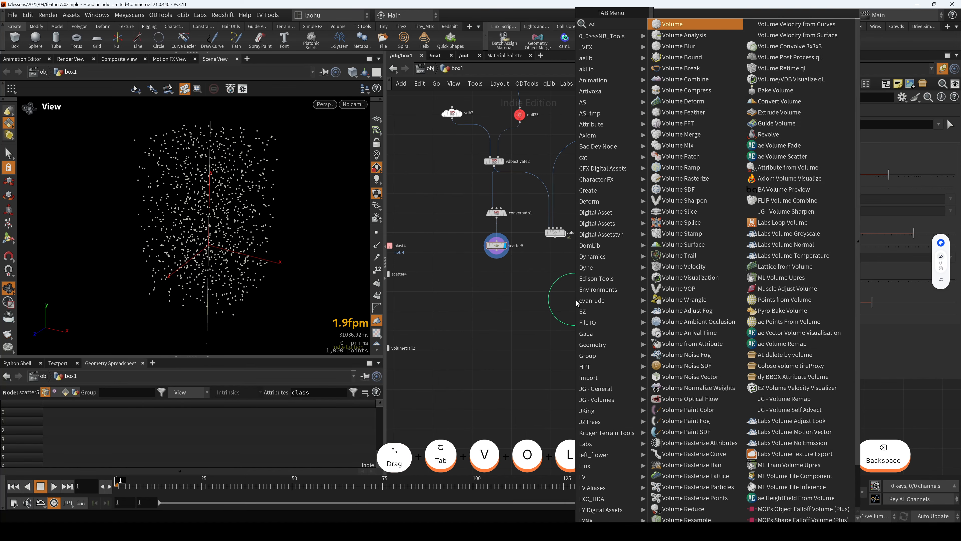
pyautogui.write('umetr')
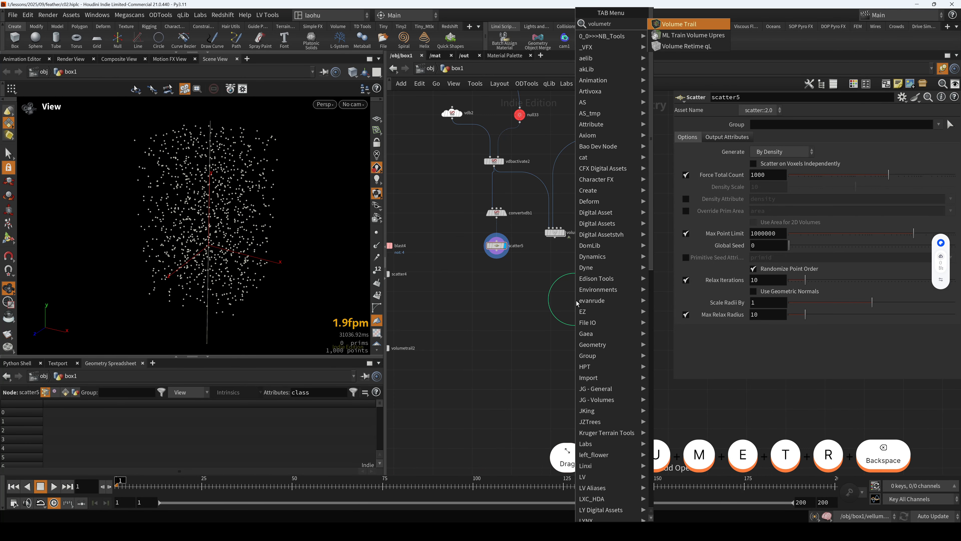
pyautogui.press('Return')
pyautogui.press('Return')
pyautogui.scroll(2, 576, 279)
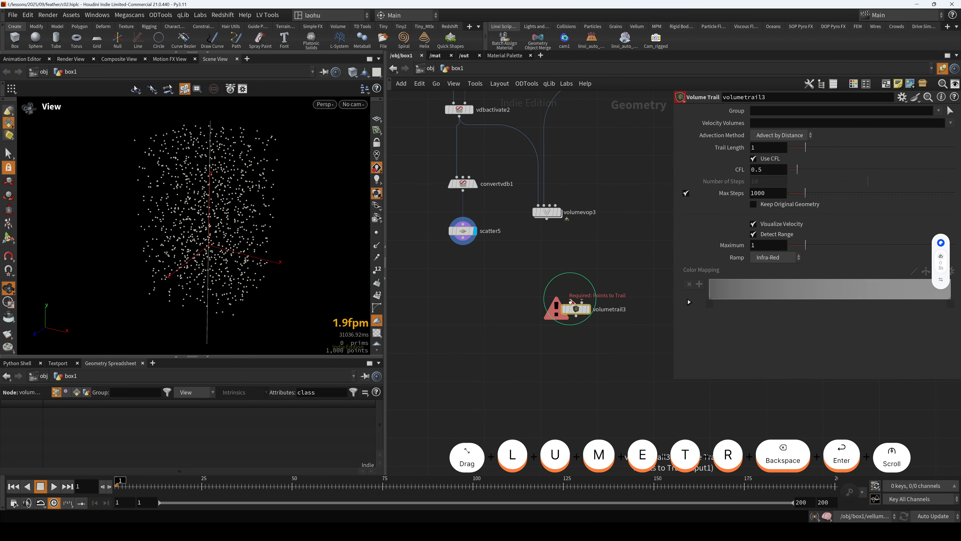
# Step: Wire scatter5 into the Volume Trail's first input and volumevop3 into its second, then display the Volume Trail
pyautogui.moveTo(572, 302); pyautogui.dragTo(547, 219)
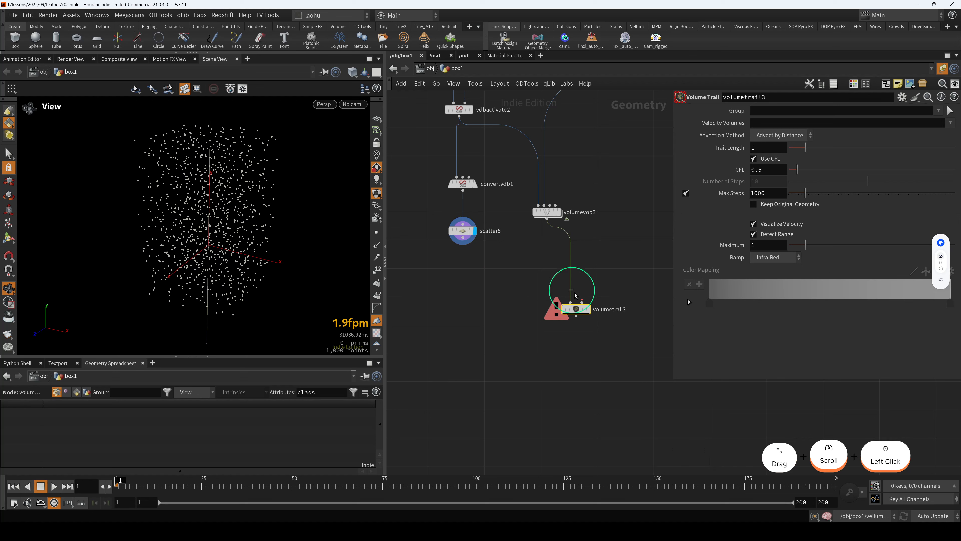
pyautogui.moveTo(570, 290); pyautogui.dragTo(593, 309)
pyautogui.moveTo(473, 244); pyautogui.dragTo(592, 326)
pyautogui.moveTo(546, 226); pyautogui.dragTo(549, 317)
pyautogui.moveTo(203, 234)
pyautogui.keyDown('alt'); pyautogui.mouseDown()
pyautogui.moveTo(232, 221)
pyautogui.moveTo(211, 221)
pyautogui.mouseUp(); pyautogui.keyUp('alt')
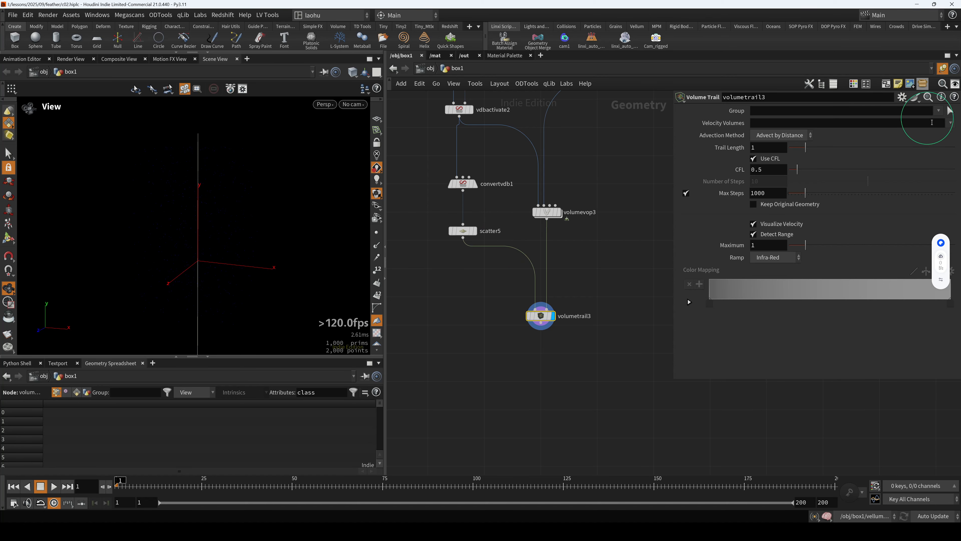
# Step: Set the Volume Trail's velocity volumes to vel and raise the forced total count on scatter5
pyautogui.click(951, 123)
pyautogui.click(938, 146)
pyautogui.click(462, 231)
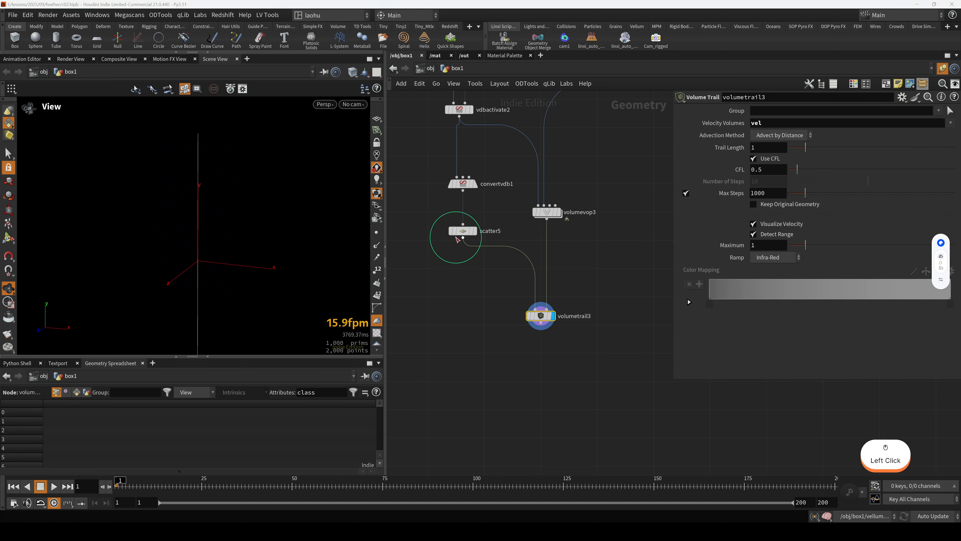
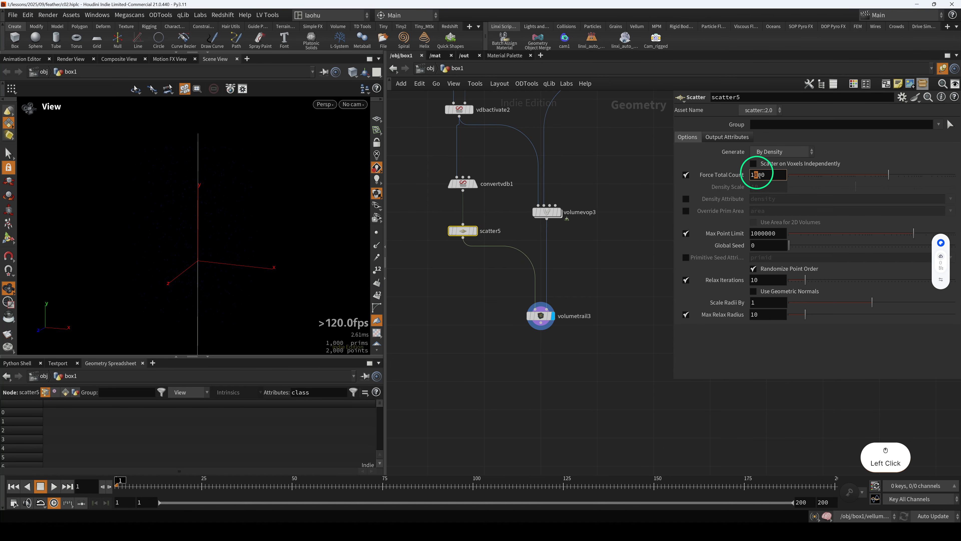
# Step: Inside volumevop3, set the Point Cloud Open search radius to 1 while the Volume Trail is displayed
pyautogui.click(547, 212)
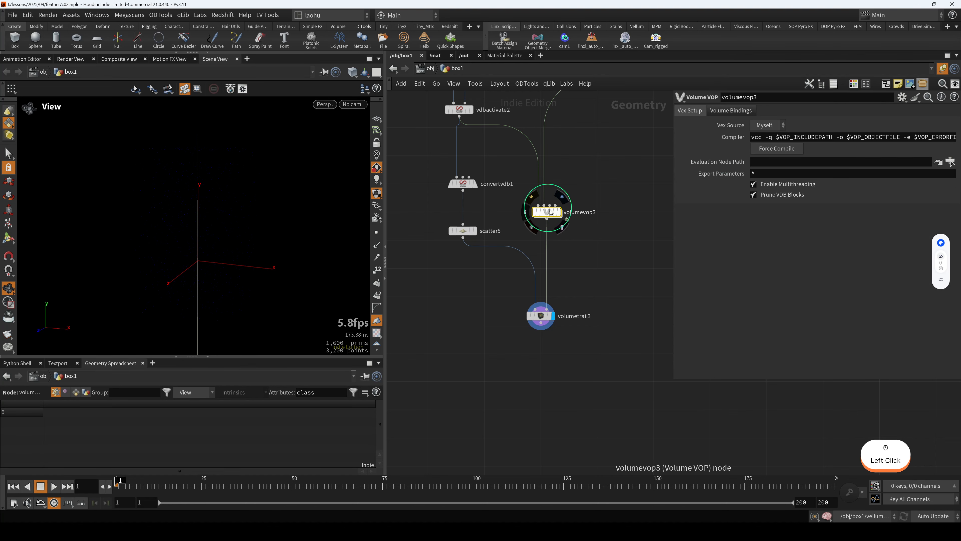
pyautogui.press('r')
pyautogui.doubleClick(548, 212)
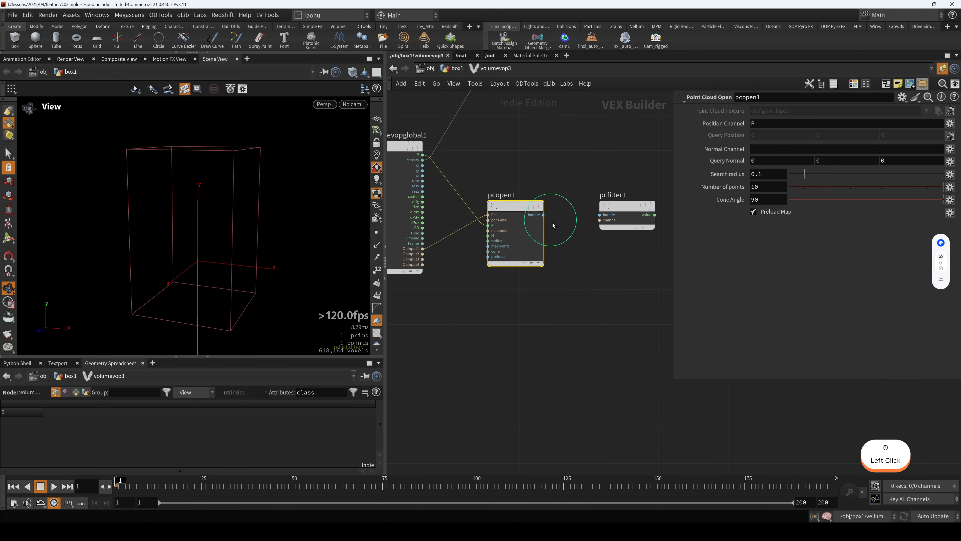
pyautogui.press('u')
pyautogui.moveTo(519, 297); pyautogui.dragTo(581, 347)
pyautogui.press('r')
pyautogui.doubleClick(548, 212)
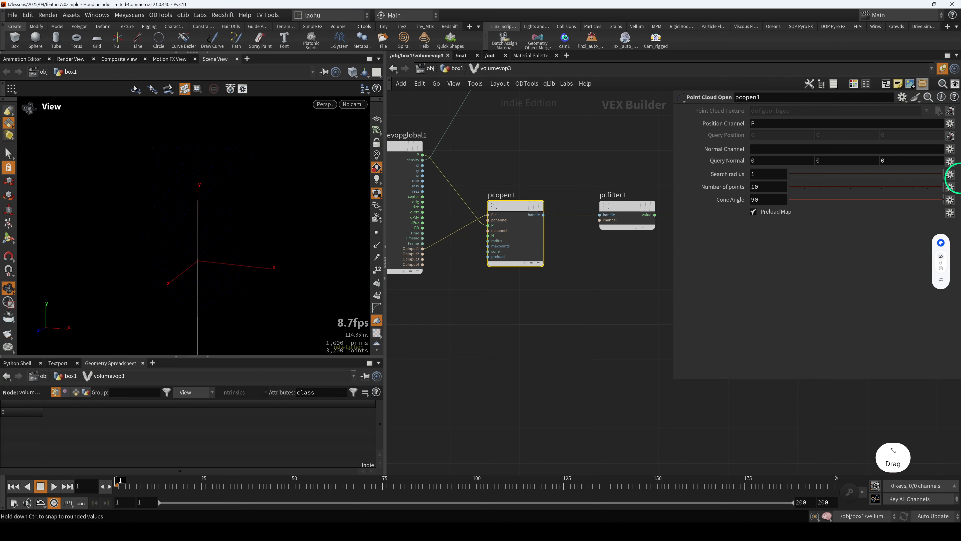
pyautogui.click(513, 212)
# Step: Examine the wiring from the volume globals through pcopen1 and pcfilter1 to the vel export, and check the trails in the viewport
pyautogui.scroll(-2, 538, 286)
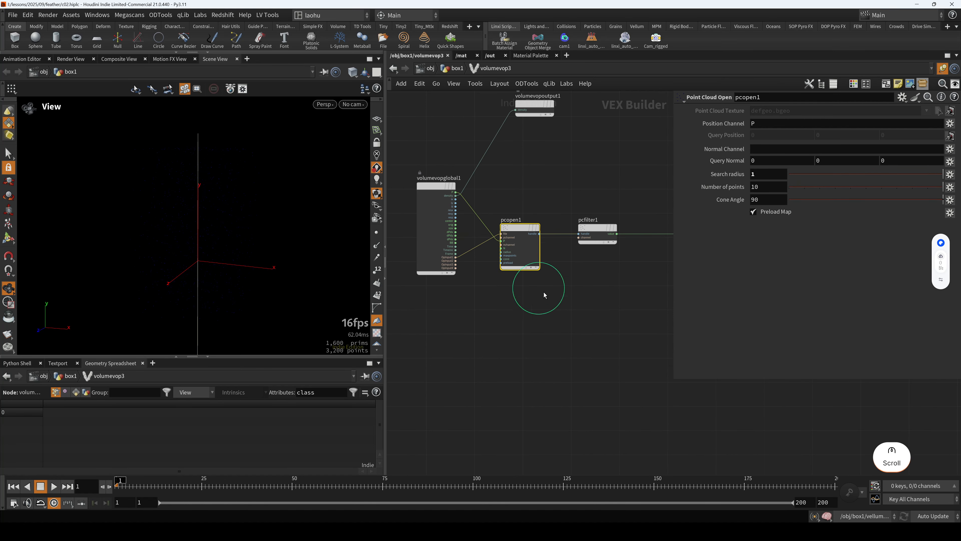
pyautogui.moveTo(613, 289); pyautogui.dragTo(521, 286, button='middle')
pyautogui.moveTo(610, 227); pyautogui.dragTo(594, 225)
pyautogui.moveTo(539, 268); pyautogui.dragTo(583, 267, button='middle')
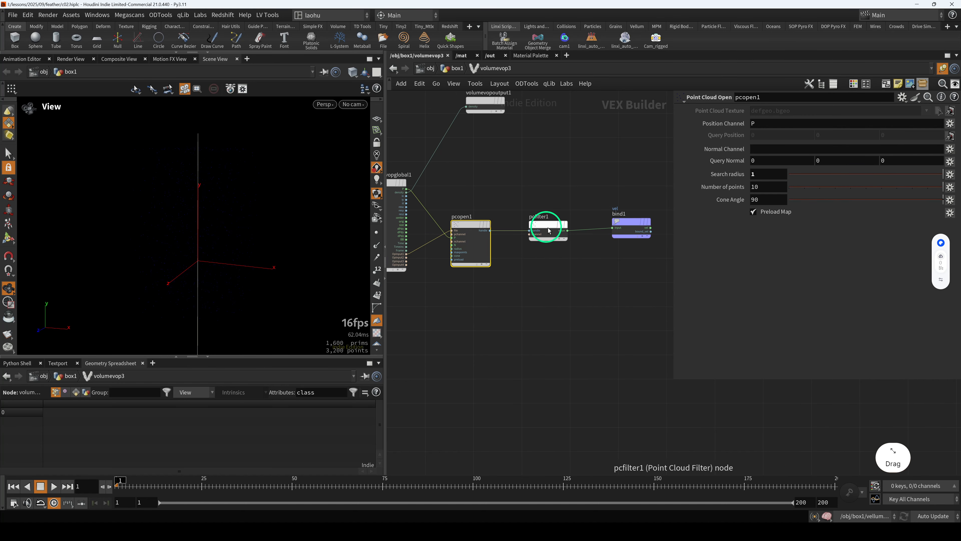
pyautogui.moveTo(549, 226); pyautogui.dragTo(548, 224)
pyautogui.moveTo(522, 269); pyautogui.dragTo(592, 272, button='middle')
pyautogui.scroll(2, 488, 222)
pyautogui.moveTo(451, 172); pyautogui.dragTo(430, 144)
pyautogui.scroll(-2, 493, 279)
pyautogui.scroll(2, 460, 265)
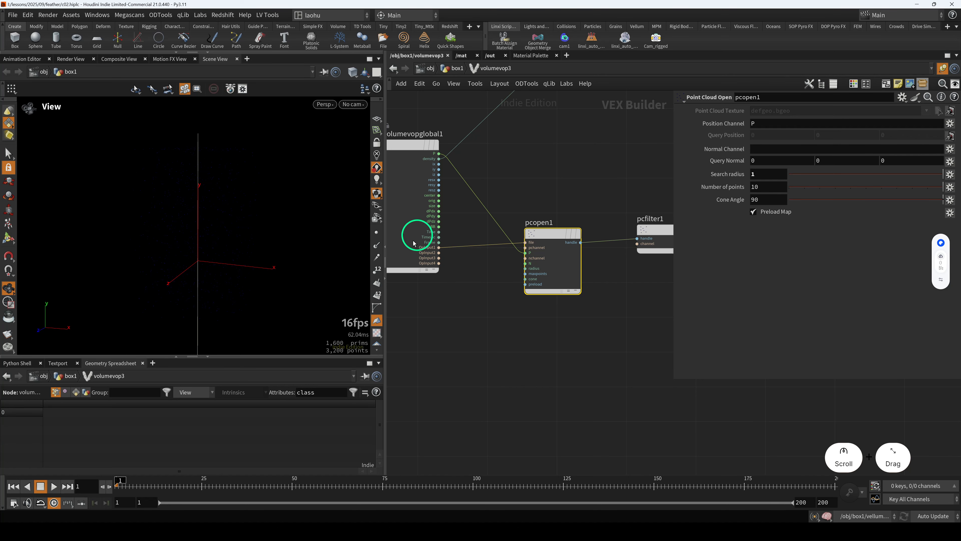
pyautogui.scroll(-1, 236, 264)
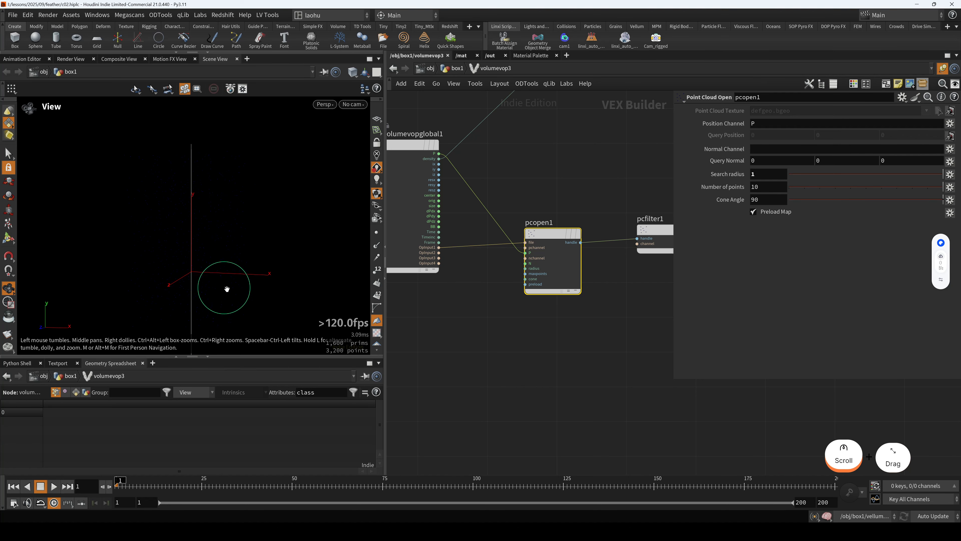
pyautogui.moveTo(227, 289); pyautogui.dragTo(239, 263, button='middle')
# Step: Return to the box1 network, display line2 and insert an Attribute Wrangle between line2 and volumevop3
pyautogui.click(457, 68)
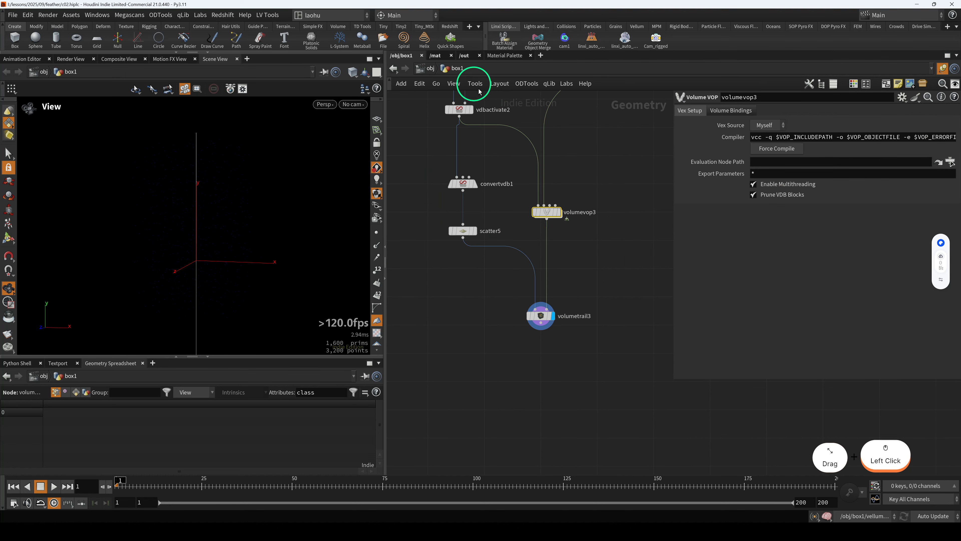
pyautogui.click(603, 165)
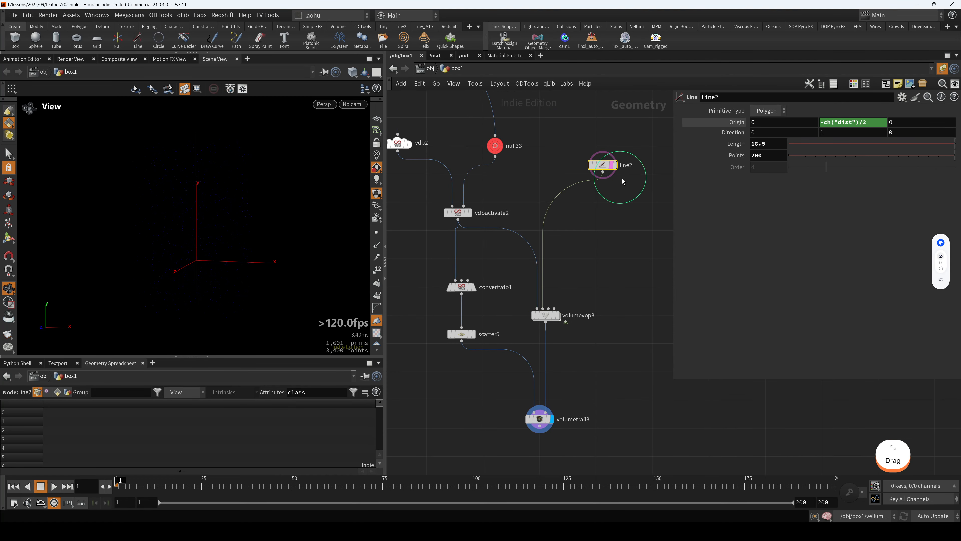
pyautogui.press('r')
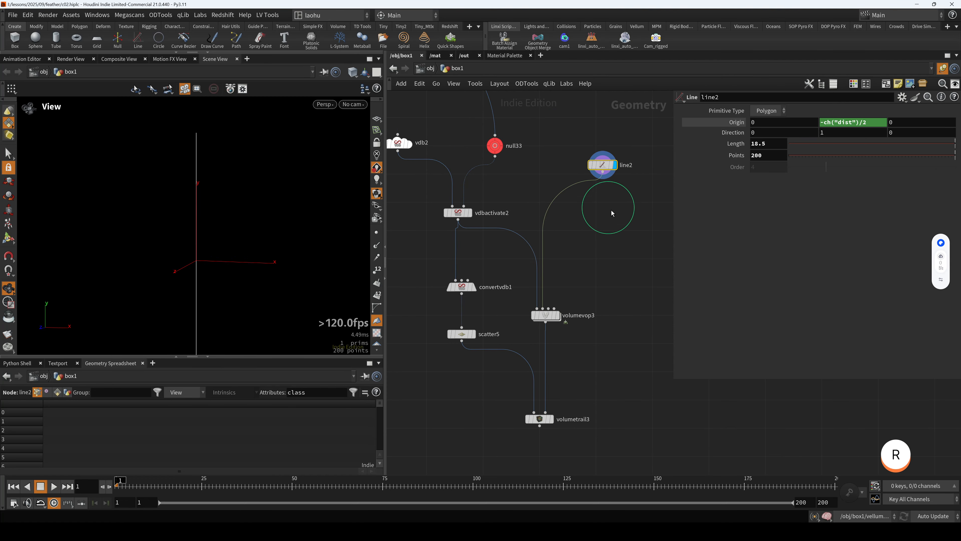
pyautogui.press('Tab')
pyautogui.press('Return')
pyautogui.click(594, 221)
pyautogui.moveTo(595, 221)
pyautogui.mouseDown()
pyautogui.moveTo(564, 217)
pyautogui.moveTo(603, 227)
pyautogui.mouseUp()
# Step: Enter the expression v@N={0,1,0}; in the new Attribute Wrangle
pyautogui.click(772, 193)
pyautogui.write('v@')
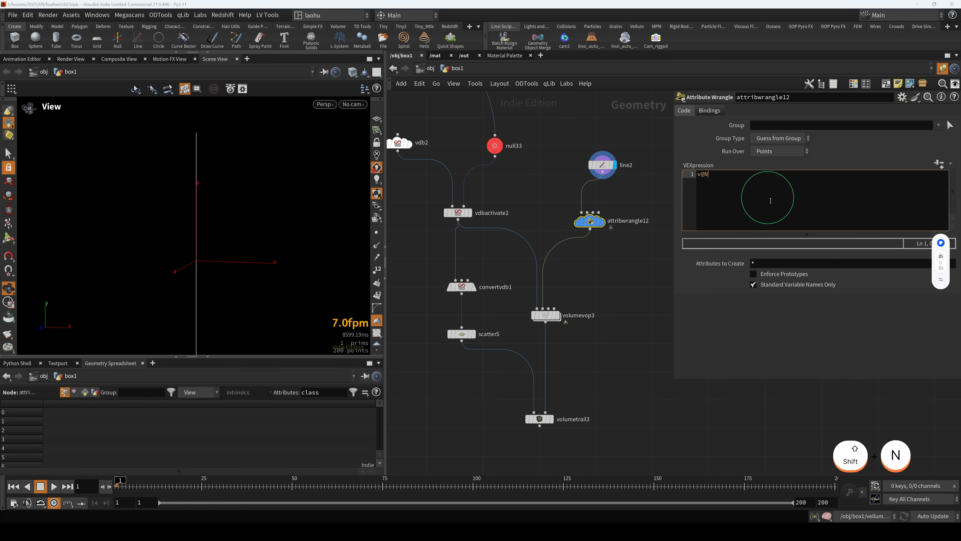
pyautogui.write('N={}')
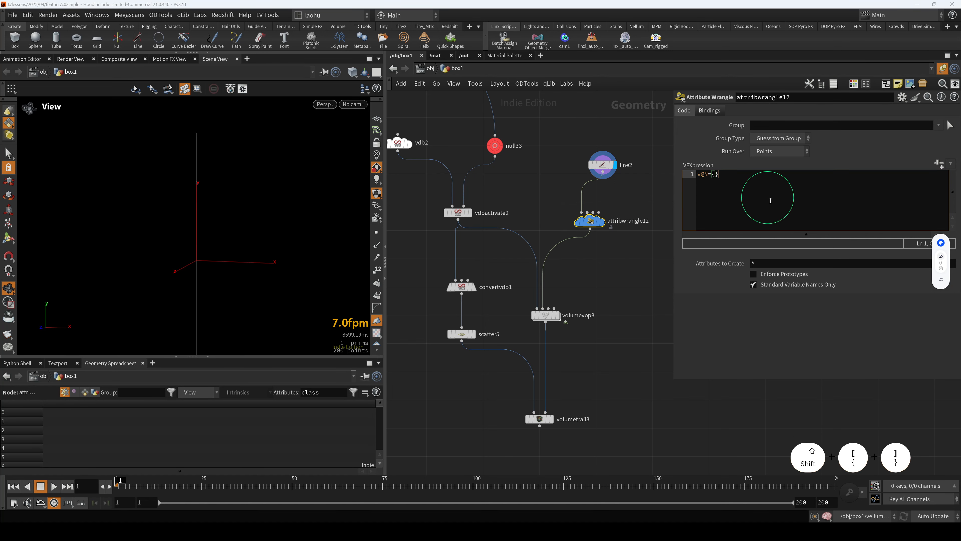
pyautogui.write(';')
pyautogui.press('Left')
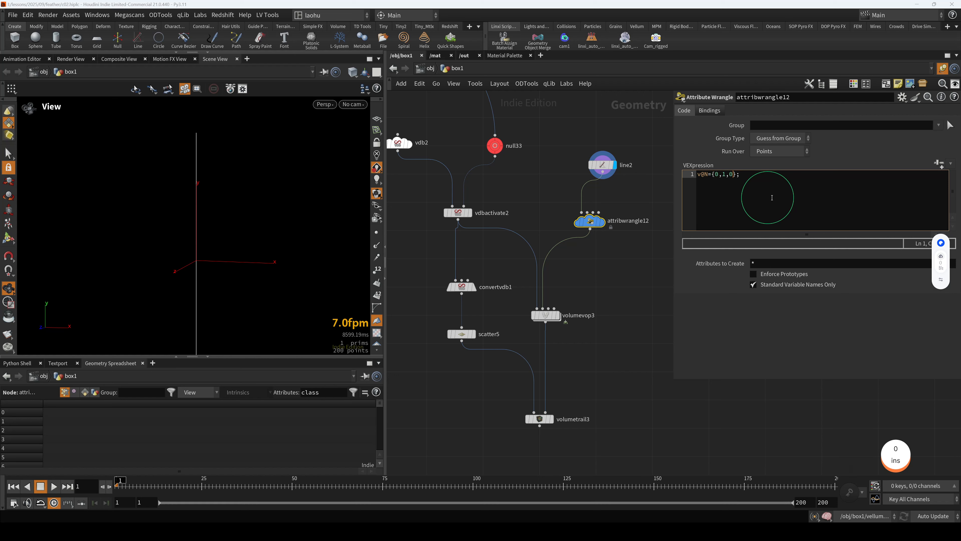
pyautogui.click(644, 285)
# Step: Display and enter volumevop3, and rewire the file input of pcopen1 to OpInput2
pyautogui.click(545, 314)
pyautogui.press('r')
pyautogui.doubleClick(545, 315)
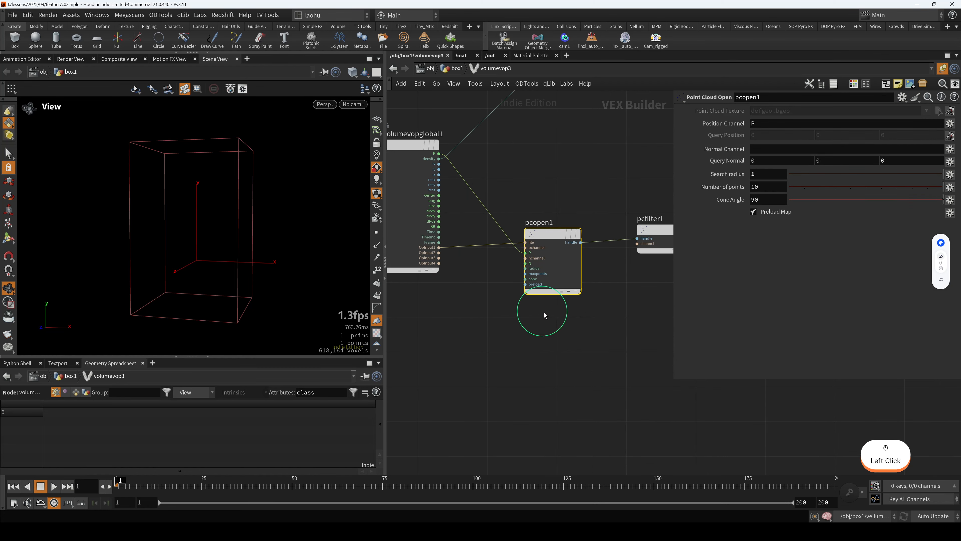
pyautogui.moveTo(470, 266); pyautogui.dragTo(495, 296, button='middle')
pyautogui.moveTo(476, 279); pyautogui.dragTo(465, 283)
pyautogui.moveTo(518, 332); pyautogui.dragTo(476, 315, button='middle')
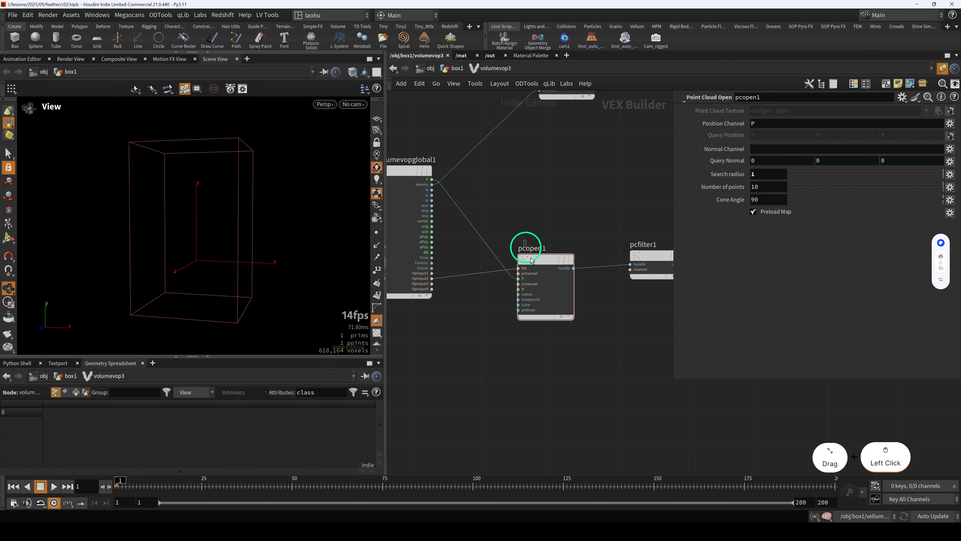
pyautogui.moveTo(569, 337); pyautogui.dragTo(528, 324, button='middle')
pyautogui.moveTo(583, 223); pyautogui.dragTo(614, 267)
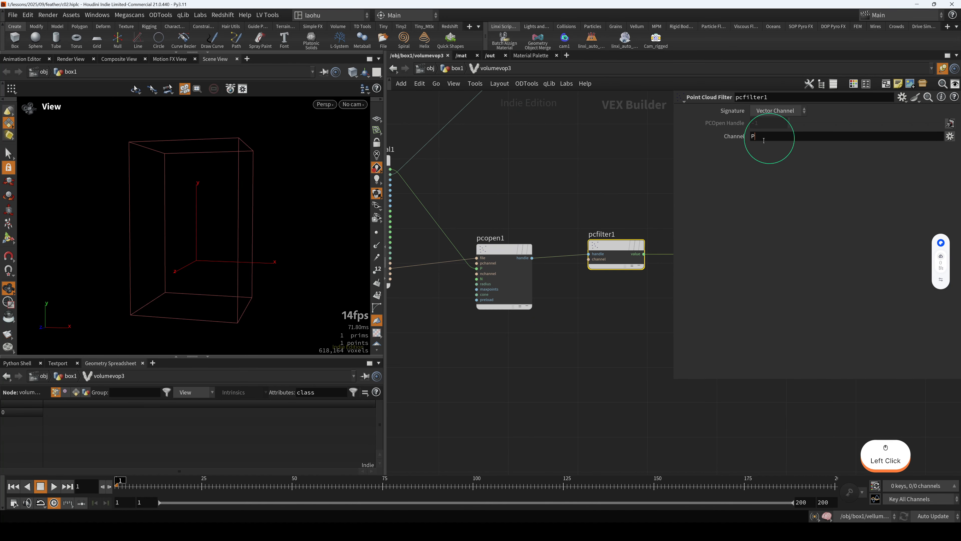
pyautogui.scroll(-4, 594, 262)
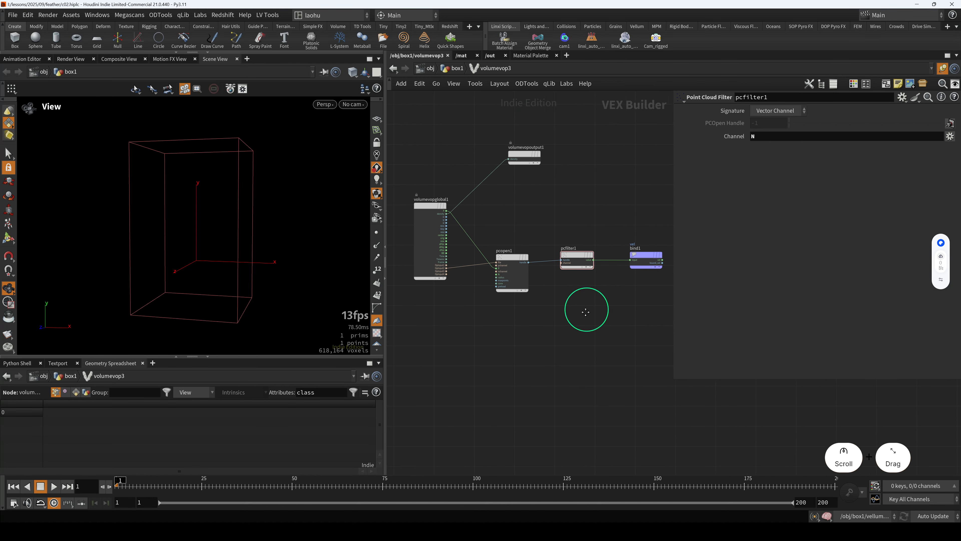
pyautogui.click(455, 72)
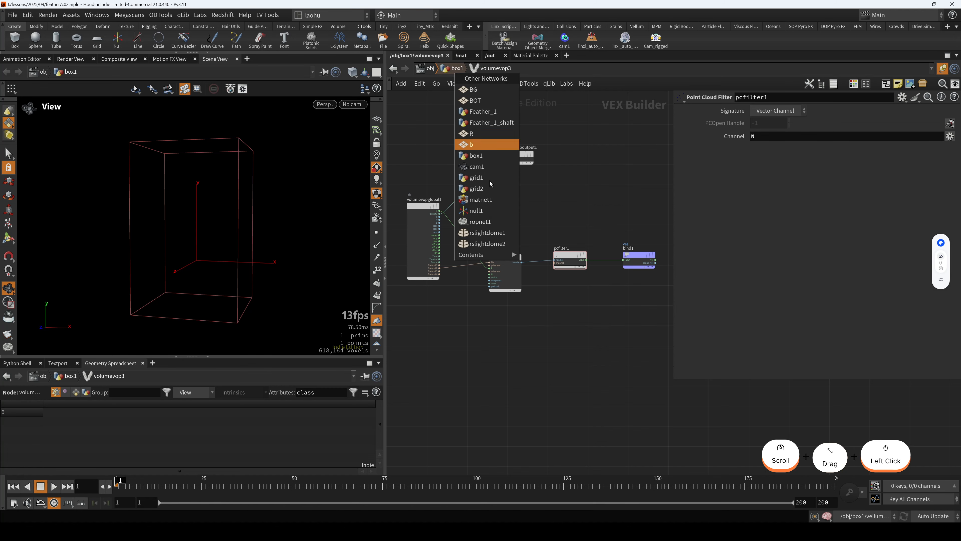
# Step: Return to the box1 network and display volumetrail3 to check the velocity trails
pyautogui.click(453, 67)
pyautogui.click(445, 68)
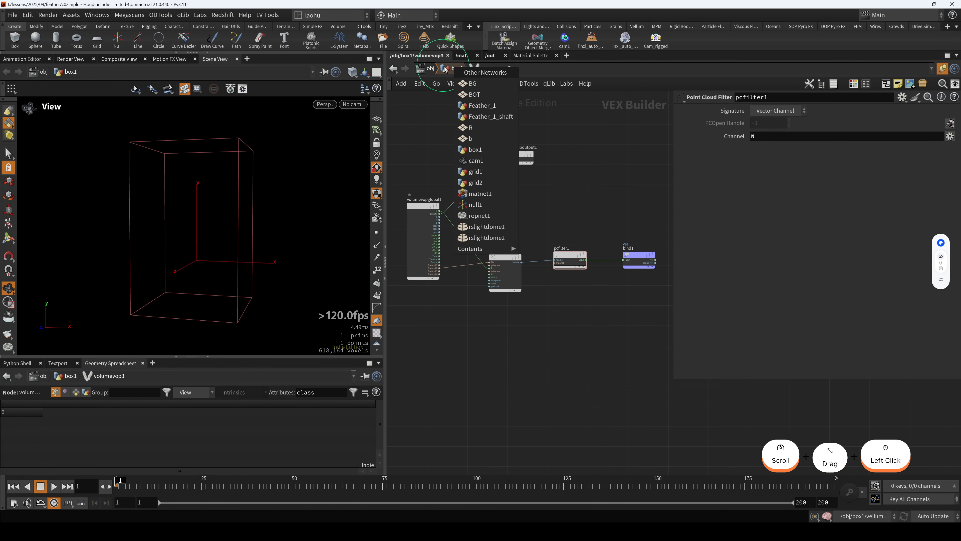
pyautogui.click(445, 67)
pyautogui.click(504, 419)
pyautogui.moveTo(487, 399); pyautogui.dragTo(563, 432)
pyautogui.press('r')
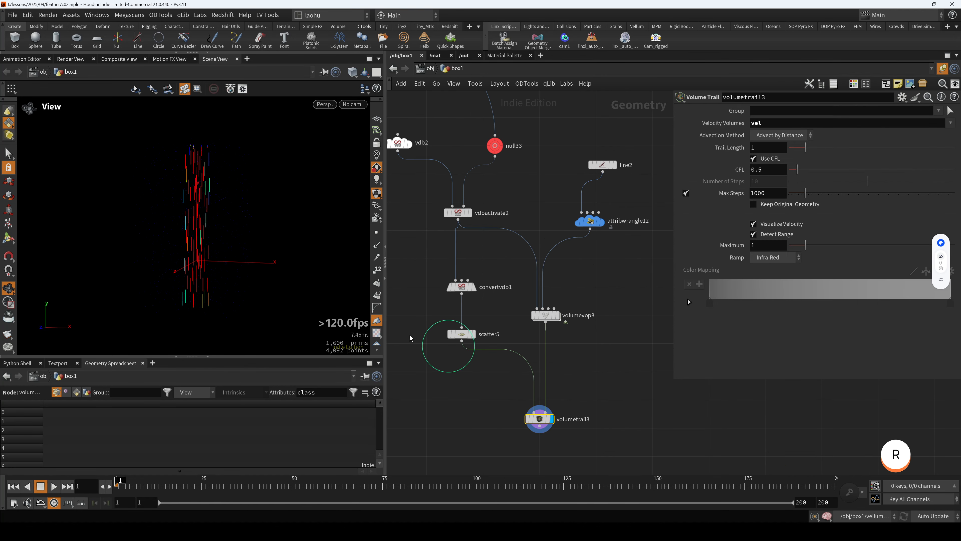
pyautogui.moveTo(235, 278)
pyautogui.mouseDown()
pyautogui.moveTo(261, 275)
pyautogui.moveTo(227, 275)
pyautogui.moveTo(240, 278)
pyautogui.mouseUp()
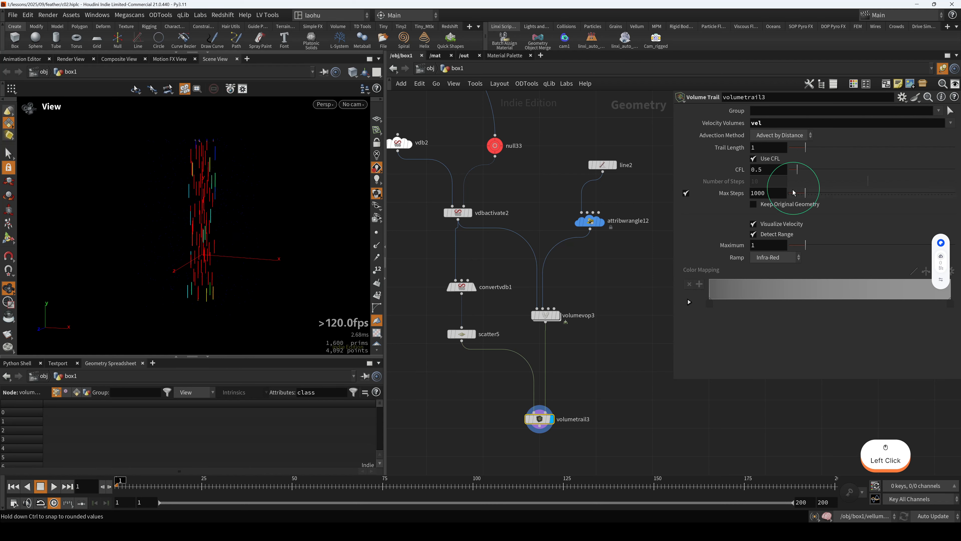
# Step: Set the Trail Length of volumetrail3 to about 5.26
pyautogui.moveTo(809, 151); pyautogui.dragTo(920, 159)
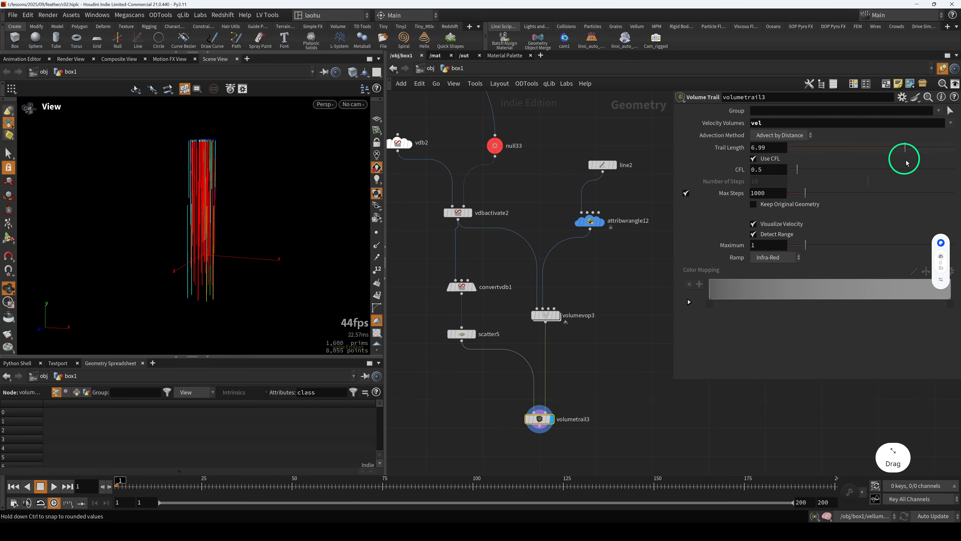
pyautogui.moveTo(264, 201); pyautogui.dragTo(289, 196)
pyautogui.moveTo(856, 149); pyautogui.dragTo(877, 151)
pyautogui.moveTo(253, 259); pyautogui.dragTo(219, 245)
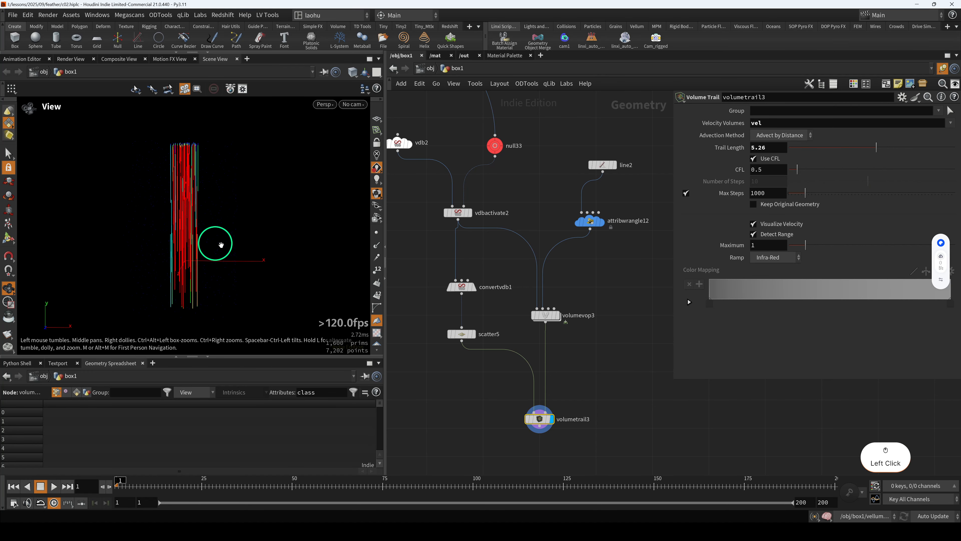
# Step: Enter volumevop3, raise the Search radius of pcopen1 to 2.9, and return to the box1 network
pyautogui.doubleClick(547, 316)
pyautogui.click(505, 278)
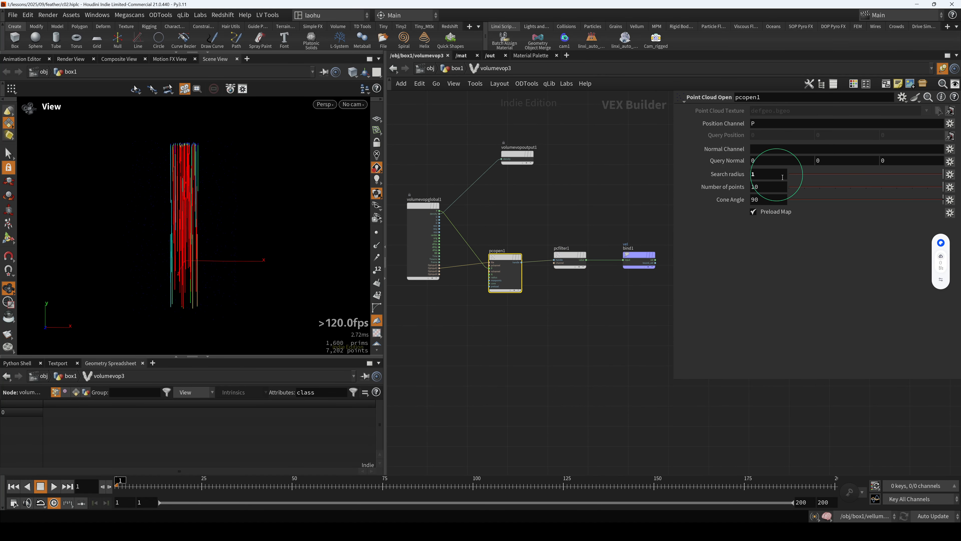
pyautogui.moveTo(762, 178); pyautogui.dragTo(853, 184)
pyautogui.moveTo(63, 207); pyautogui.dragTo(264, 204)
pyautogui.click(453, 68)
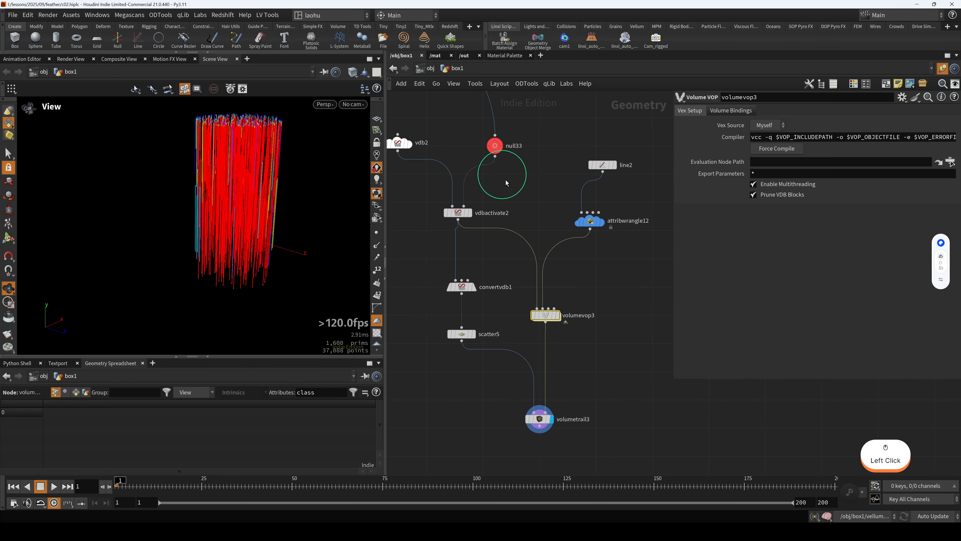
# Step: Template the edit1 node so its box overlays the velocity trails, and select volumetrail3
pyautogui.scroll(-3, 564, 253)
pyautogui.scroll(-3, 564, 254)
pyautogui.moveTo(447, 221); pyautogui.dragTo(556, 241, button='middle')
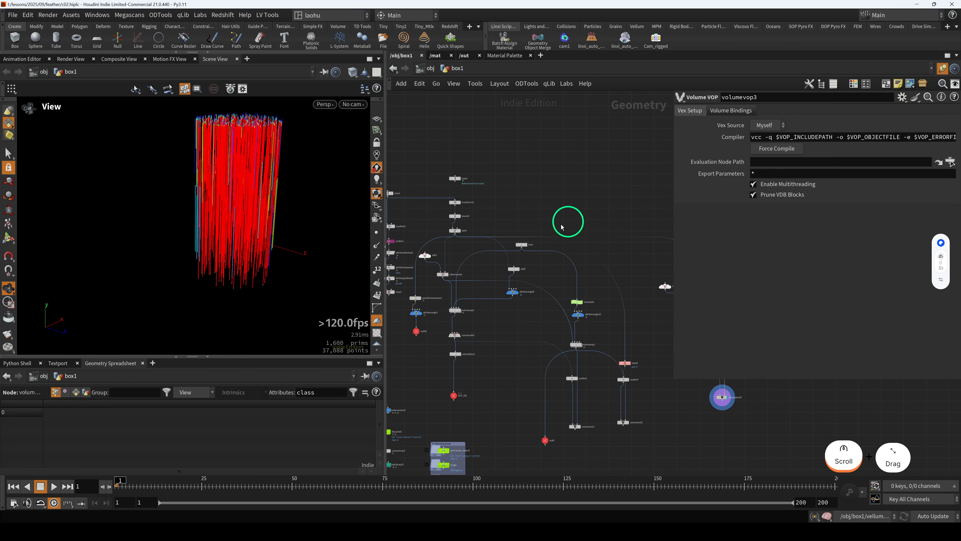
pyautogui.click(455, 231)
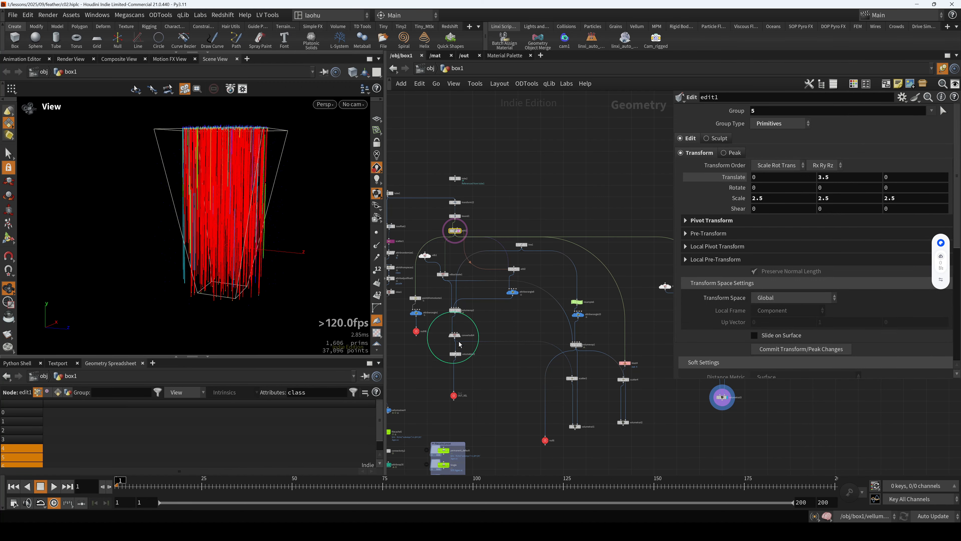
pyautogui.moveTo(520, 387); pyautogui.dragTo(402, 278, button='middle')
pyautogui.scroll(1, 606, 312)
pyautogui.moveTo(606, 312); pyautogui.dragTo(627, 286)
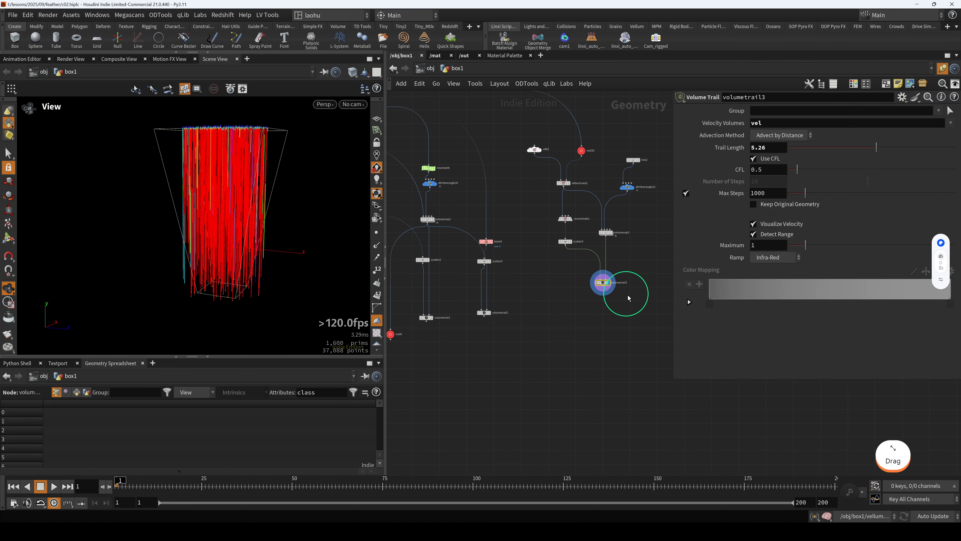
# Step: Examine the direction of the velocity trails against the tapered edit1 box from several angles
pyautogui.moveTo(262, 231); pyautogui.dragTo(274, 253)
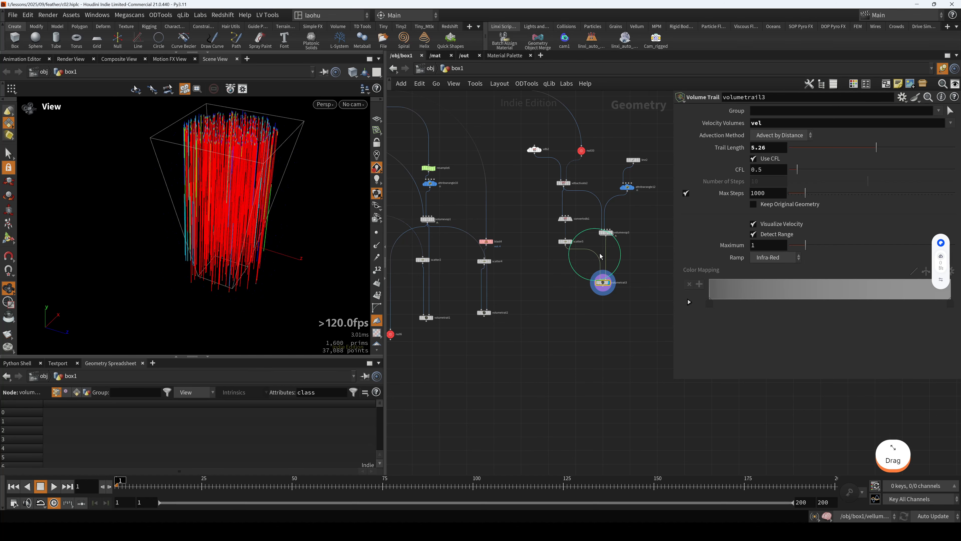
pyautogui.scroll(3, 600, 253)
pyautogui.moveTo(344, 251); pyautogui.dragTo(211, 196)
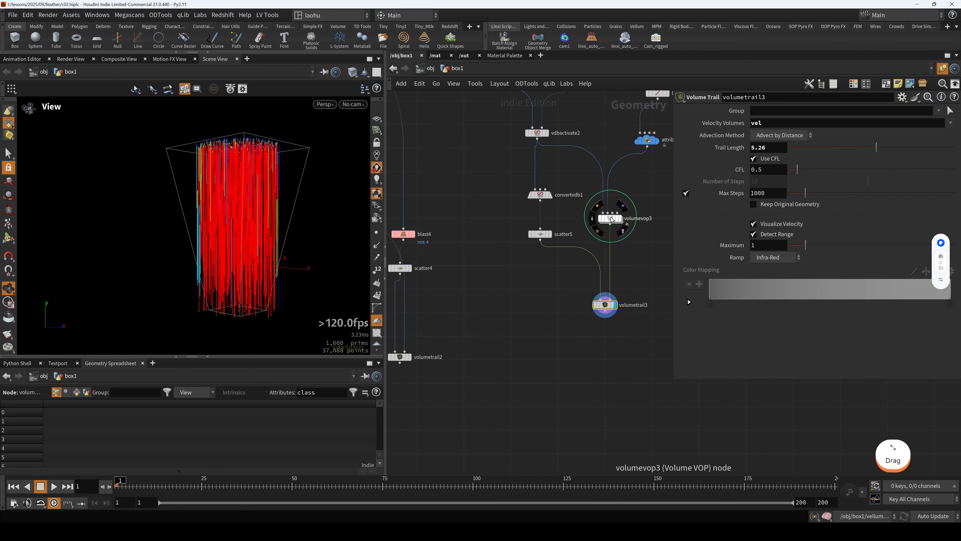
pyautogui.moveTo(270, 230); pyautogui.dragTo(225, 252)
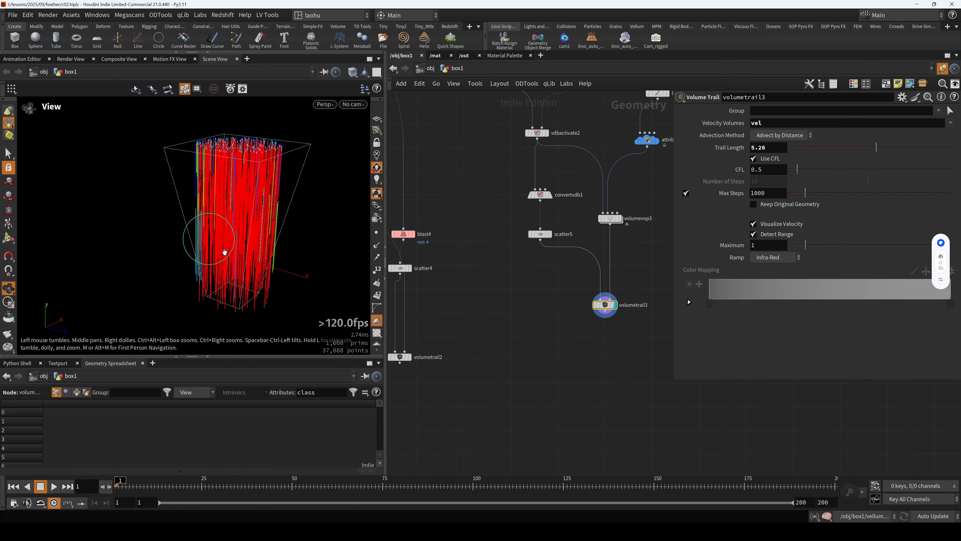
pyautogui.moveTo(176, 163); pyautogui.dragTo(204, 221)
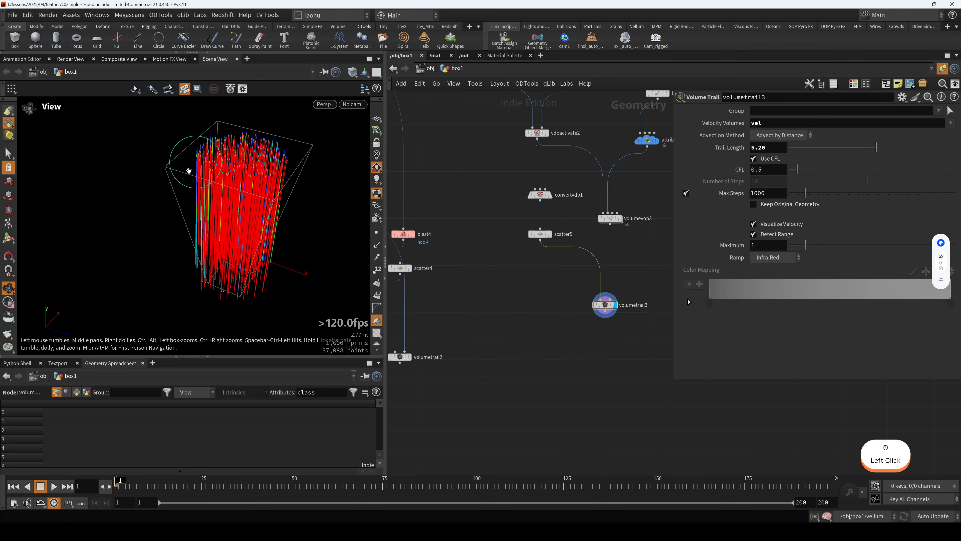
pyautogui.moveTo(268, 250); pyautogui.dragTo(265, 227)
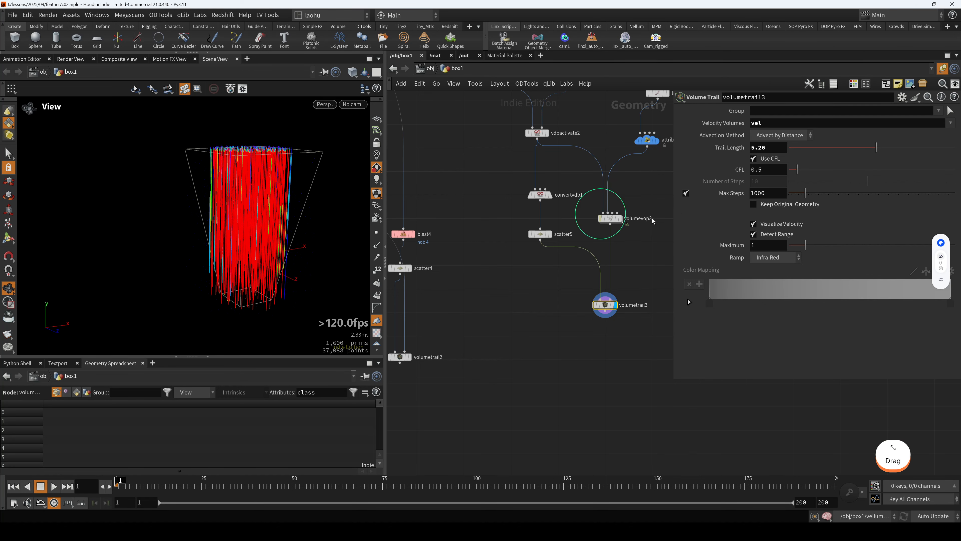
# Step: Enter volumevop3 and select the pcopen1 node
pyautogui.doubleClick(610, 218)
pyautogui.moveTo(509, 253); pyautogui.dragTo(510, 256)
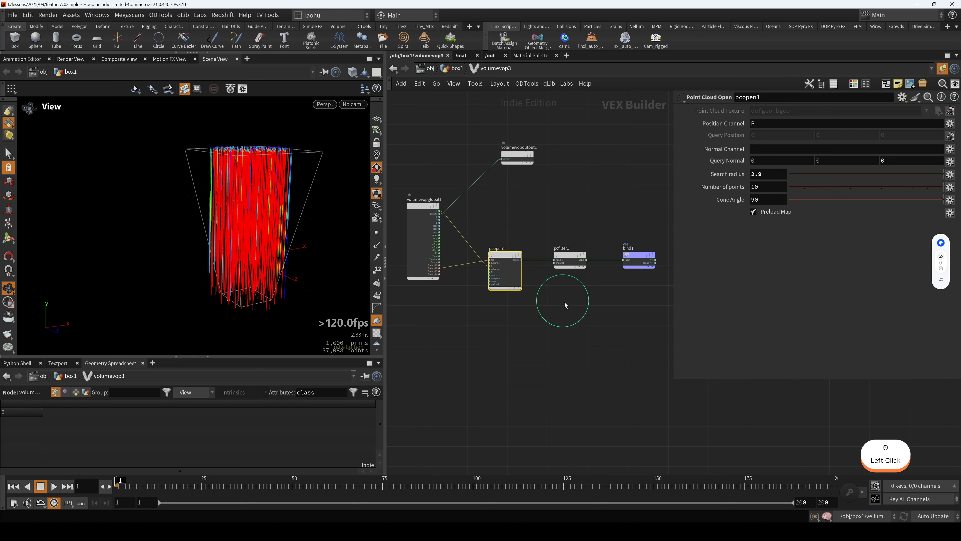
pyautogui.moveTo(299, 278); pyautogui.dragTo(310, 267)
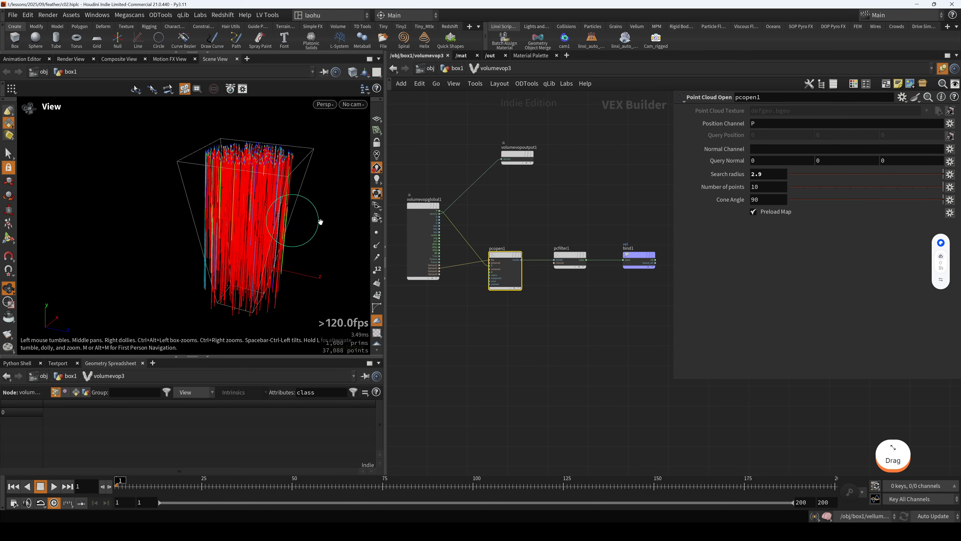
pyautogui.scroll(2, 545, 220)
pyautogui.moveTo(545, 219); pyautogui.dragTo(605, 223, button='middle')
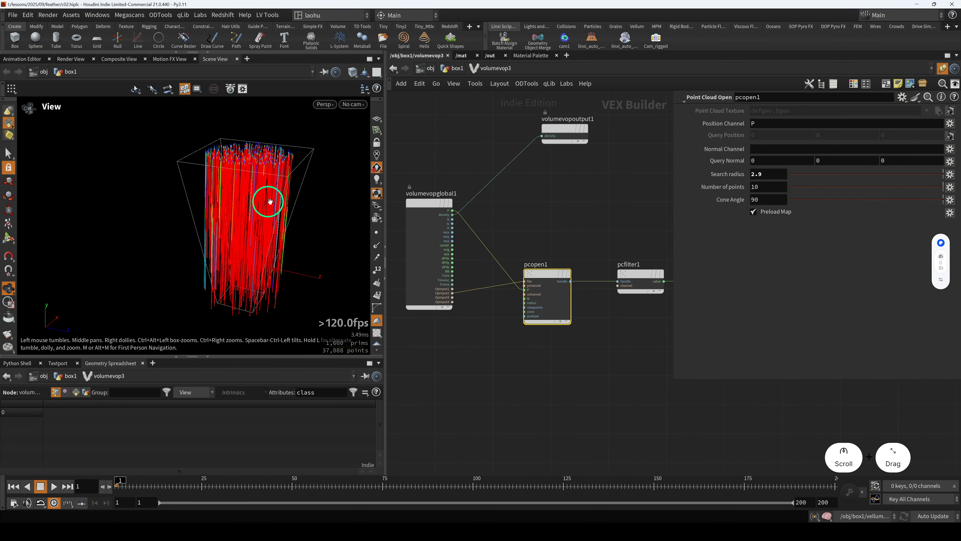
# Step: Examine how the trails run inside the box and review the chain from pcopen1 through pcfilter1 to the vel bind
pyautogui.moveTo(243, 202); pyautogui.dragTo(294, 188)
pyautogui.scroll(3, 247, 204)
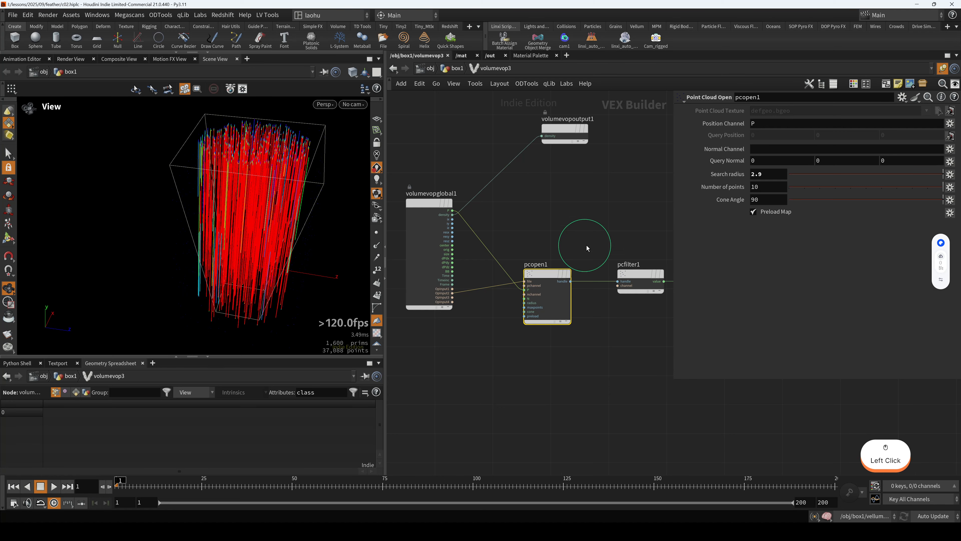
pyautogui.scroll(-2, 606, 246)
pyautogui.moveTo(622, 244); pyautogui.dragTo(538, 248, button='middle')
pyautogui.scroll(2, 549, 250)
pyautogui.moveTo(451, 240); pyautogui.dragTo(510, 246, button='middle')
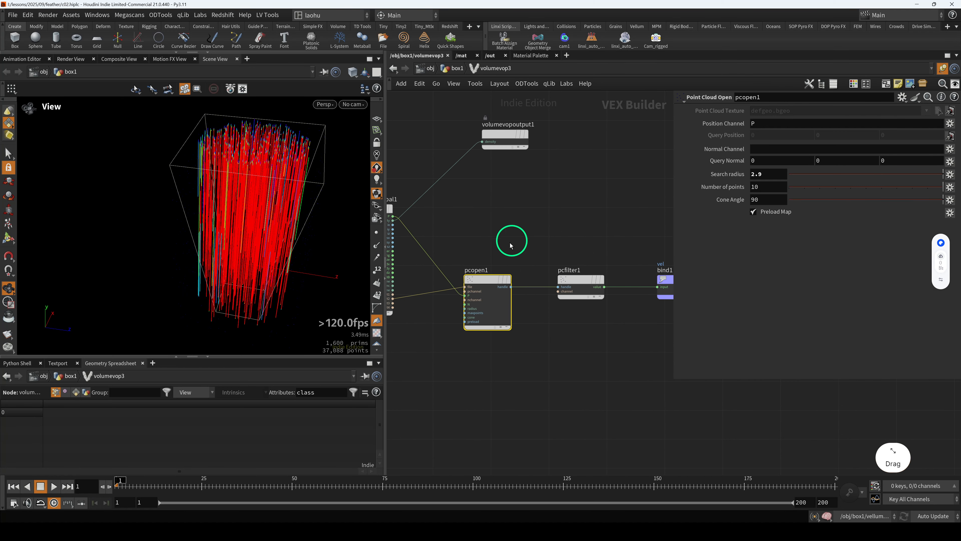
pyautogui.moveTo(498, 276); pyautogui.dragTo(494, 277)
pyautogui.moveTo(508, 227); pyautogui.dragTo(556, 233, button='middle')
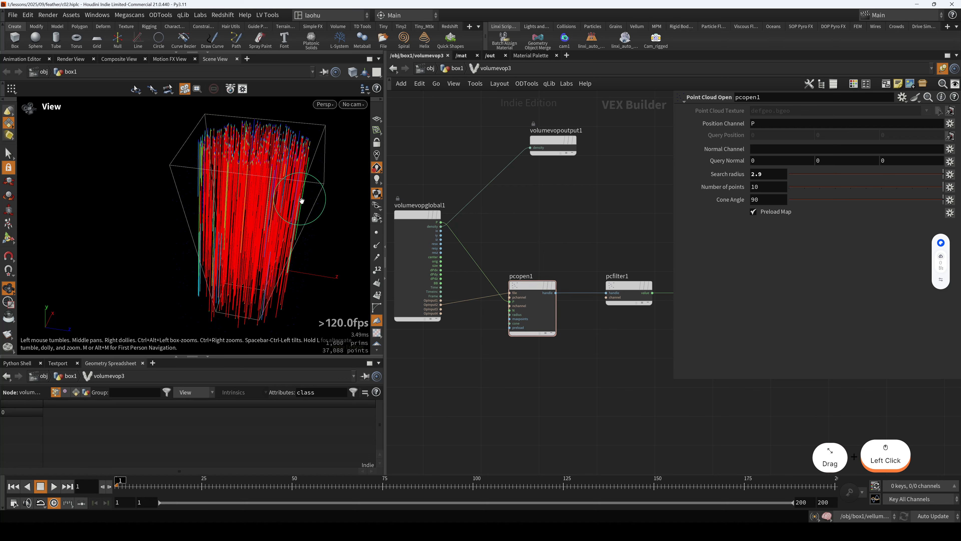
pyautogui.moveTo(289, 203)
pyautogui.mouseDown()
pyautogui.moveTo(295, 189)
pyautogui.moveTo(286, 217)
pyautogui.mouseUp()
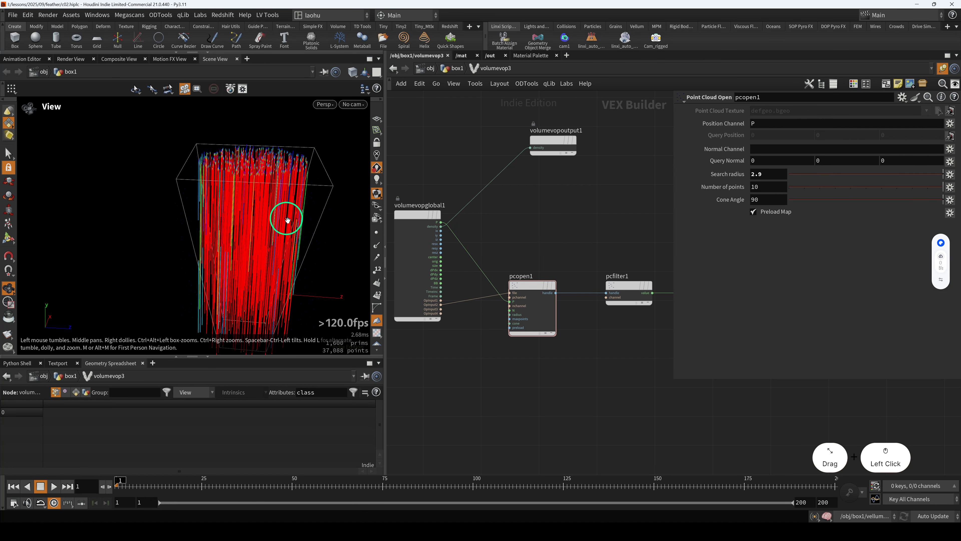
pyautogui.moveTo(270, 293); pyautogui.dragTo(262, 262)
pyautogui.moveTo(456, 331); pyautogui.dragTo(478, 326, button='middle')
pyautogui.moveTo(264, 145); pyautogui.dragTo(236, 174)
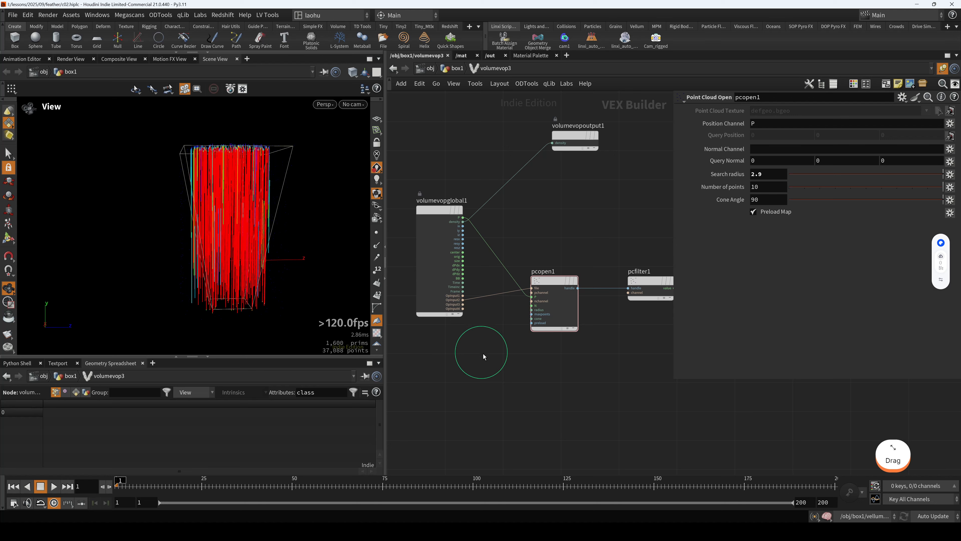
# Step: Duplicate pcopen1 and pcfilter1 above the originals and move the original chain with the vel bind down to make room
pyautogui.press('Tab')
pyautogui.press('Escape')
pyautogui.moveTo(623, 359); pyautogui.dragTo(554, 339, button='middle')
pyautogui.moveTo(601, 361); pyautogui.dragTo(492, 227)
pyautogui.keyDown('alt'); pyautogui.moveTo(488, 261); pyautogui.dragTo(495, 196); pyautogui.keyUp('alt')
pyautogui.moveTo(597, 330); pyautogui.dragTo(561, 324, button='middle')
pyautogui.scroll(-2, 561, 324)
pyautogui.moveTo(644, 343); pyautogui.dragTo(503, 341)
pyautogui.click(505, 296)
pyautogui.moveTo(515, 290); pyautogui.dragTo(549, 308, button='middle')
pyautogui.scroll(3, 522, 305)
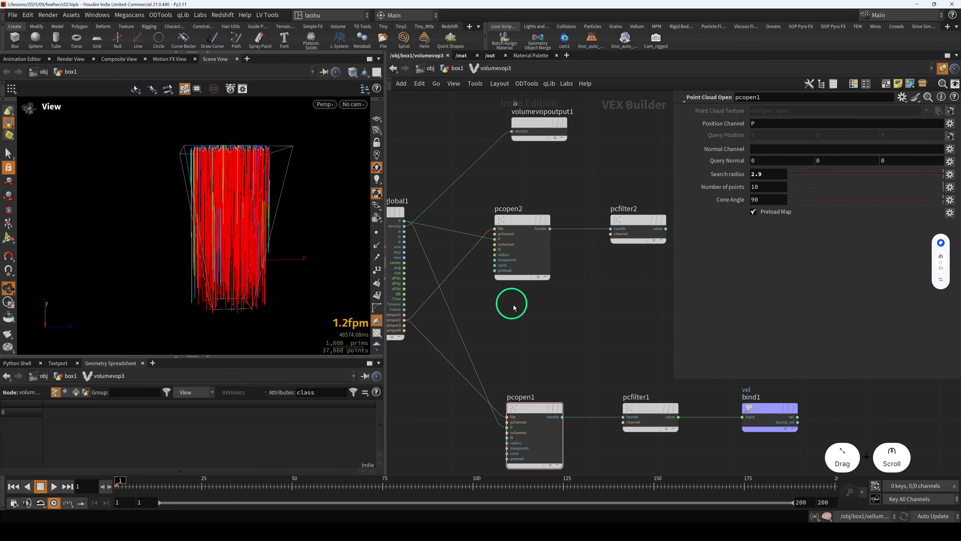
# Step: Rewire the file input of pcopen2 to OpInput1
pyautogui.moveTo(440, 319); pyautogui.dragTo(483, 329, button='middle')
pyautogui.scroll(2, 481, 329)
pyautogui.click(480, 328)
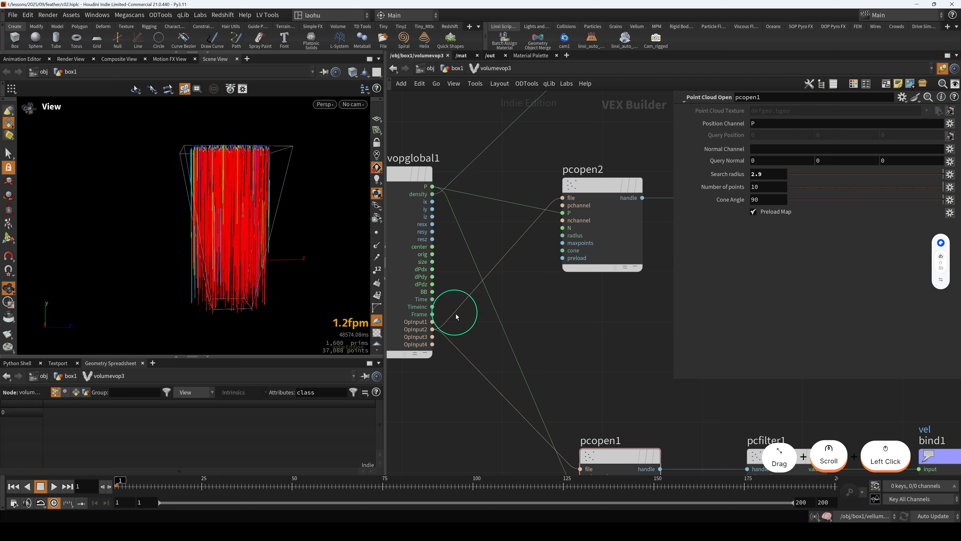
pyautogui.moveTo(446, 321); pyautogui.dragTo(432, 321)
pyautogui.scroll(-2, 554, 316)
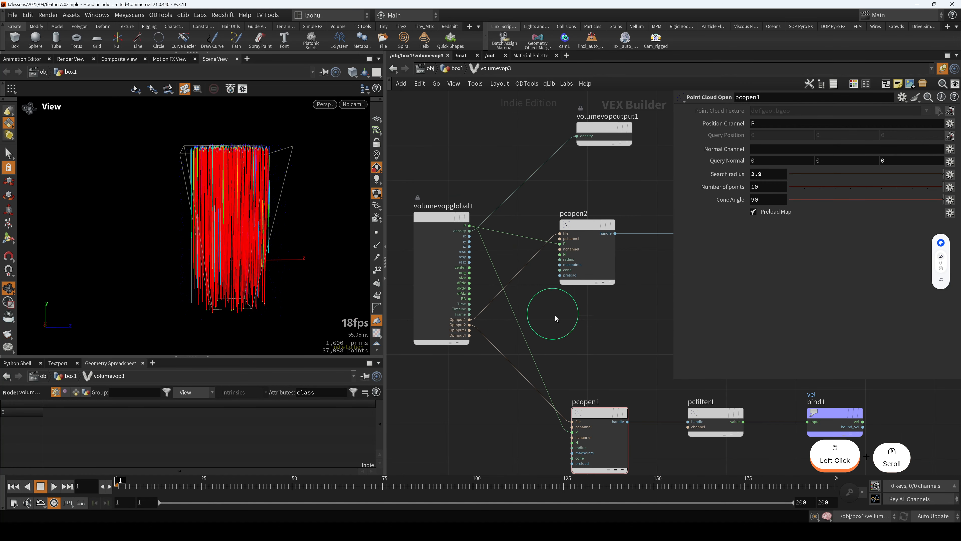
# Step: Set the channel of pcfilter2 to P
pyautogui.moveTo(555, 318); pyautogui.dragTo(517, 303, button='middle')
pyautogui.click(547, 219)
pyautogui.click(653, 237)
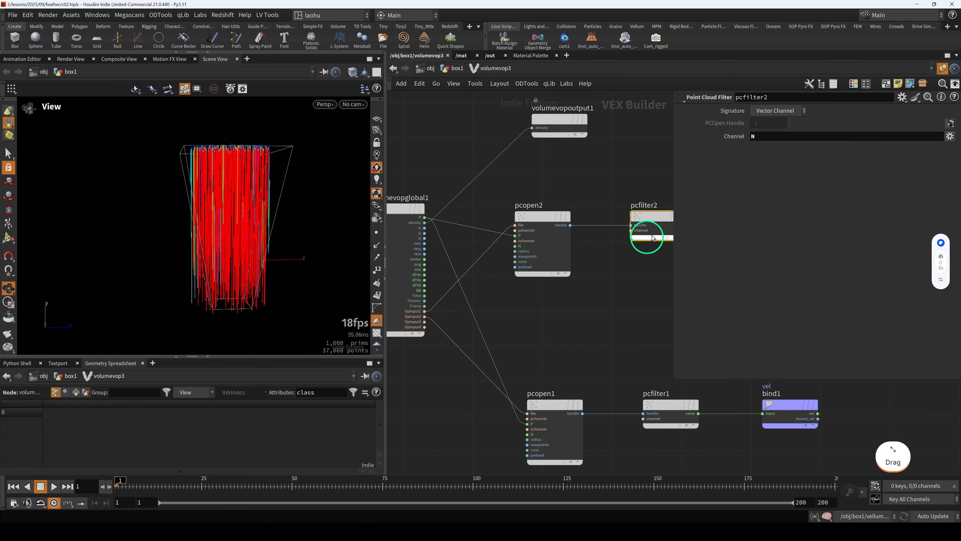
pyautogui.moveTo(775, 139); pyautogui.dragTo(735, 144)
pyautogui.press('capslock')
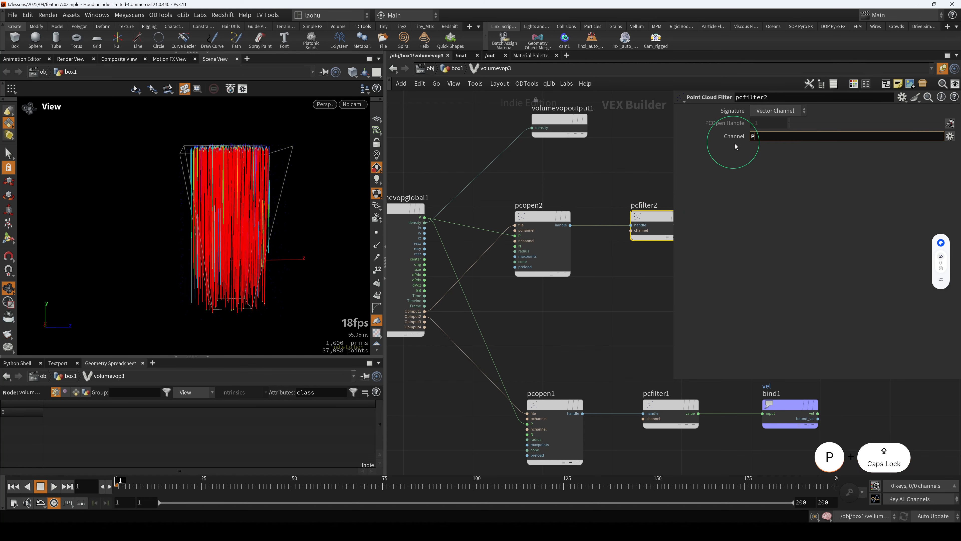
pyautogui.write('P')
pyautogui.press('Return')
pyautogui.moveTo(578, 205); pyautogui.dragTo(553, 188, button='middle')
pyautogui.moveTo(521, 153); pyautogui.dragTo(614, 234)
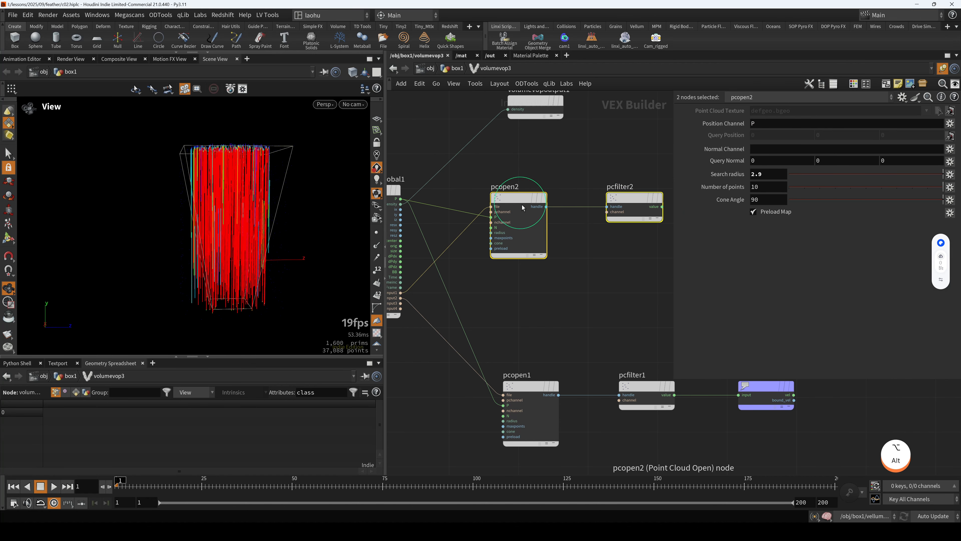
pyautogui.keyDown('alt'); pyautogui.moveTo(521, 205); pyautogui.dragTo(519, 284); pyautogui.keyUp('alt')
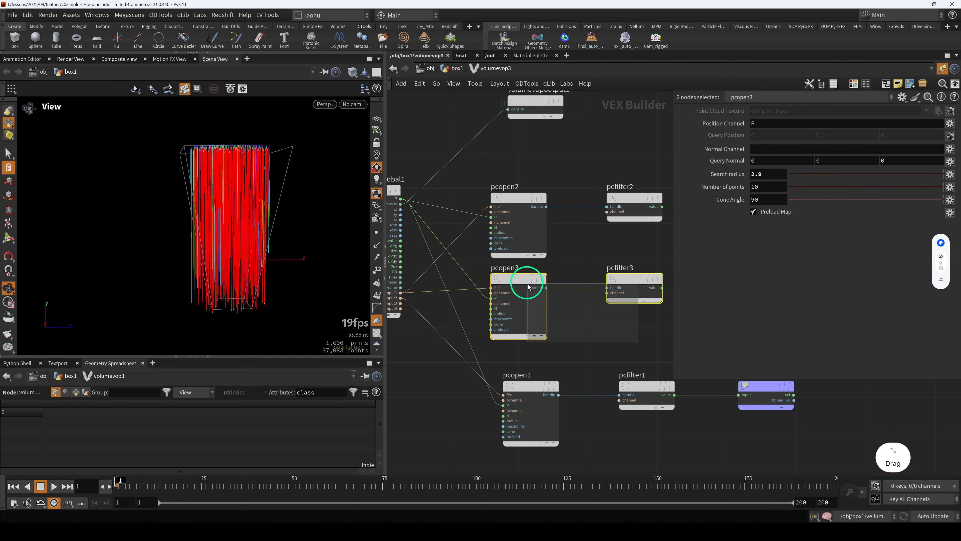
pyautogui.press('Delete')
# Step: Rewire the file input of pcopen2 to OpInput2 and check the settings of pcopen2 and pcfilter2
pyautogui.moveTo(501, 267); pyautogui.dragTo(526, 267, button='middle')
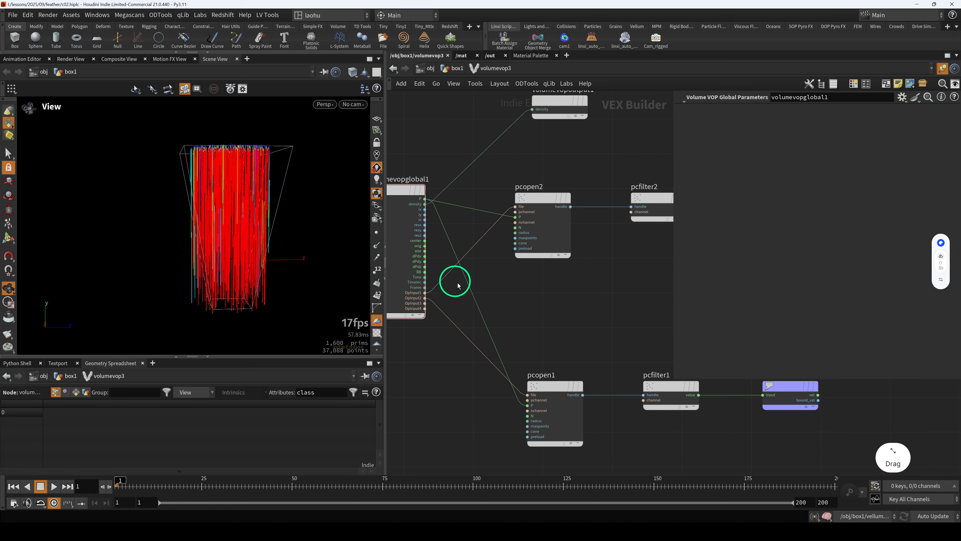
pyautogui.moveTo(432, 291); pyautogui.dragTo(424, 297)
pyautogui.moveTo(529, 172); pyautogui.dragTo(547, 236)
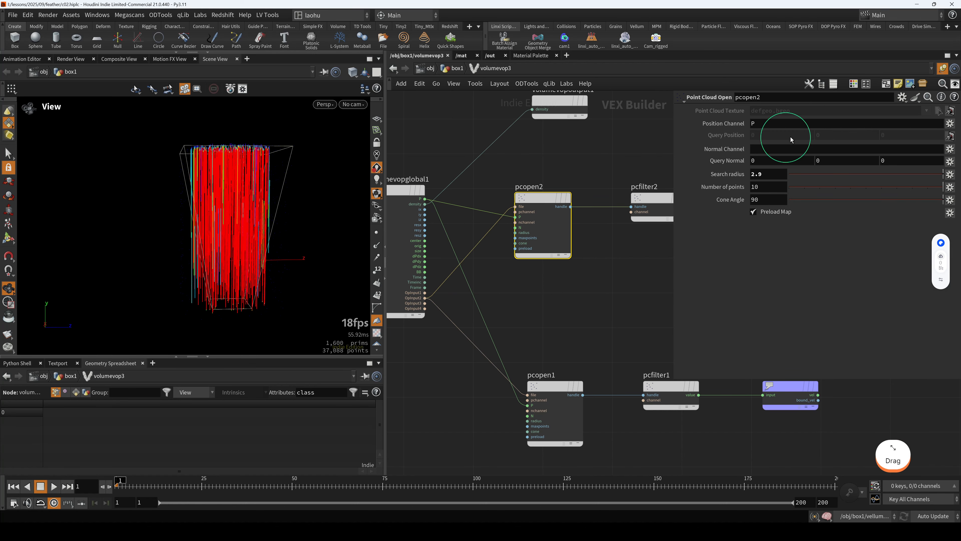
pyautogui.click(651, 198)
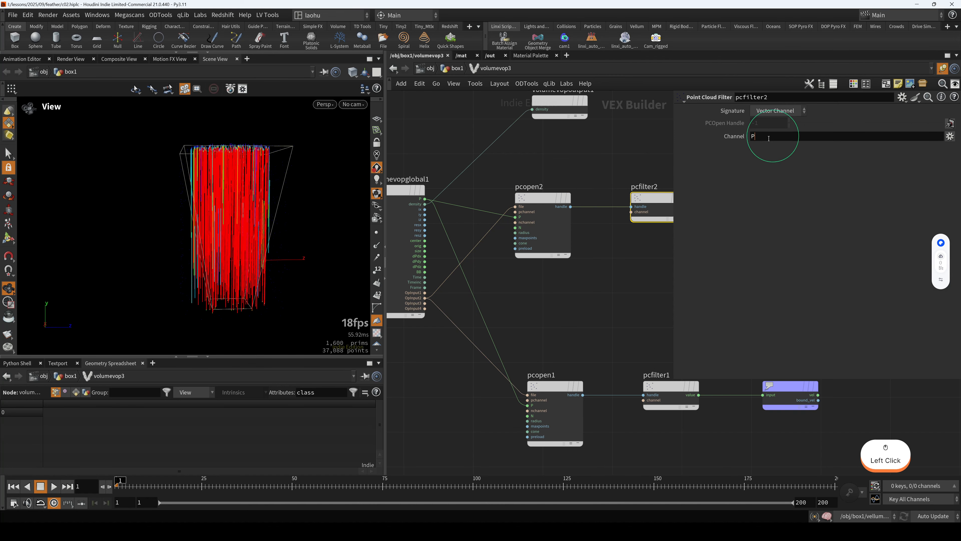
pyautogui.click(635, 302)
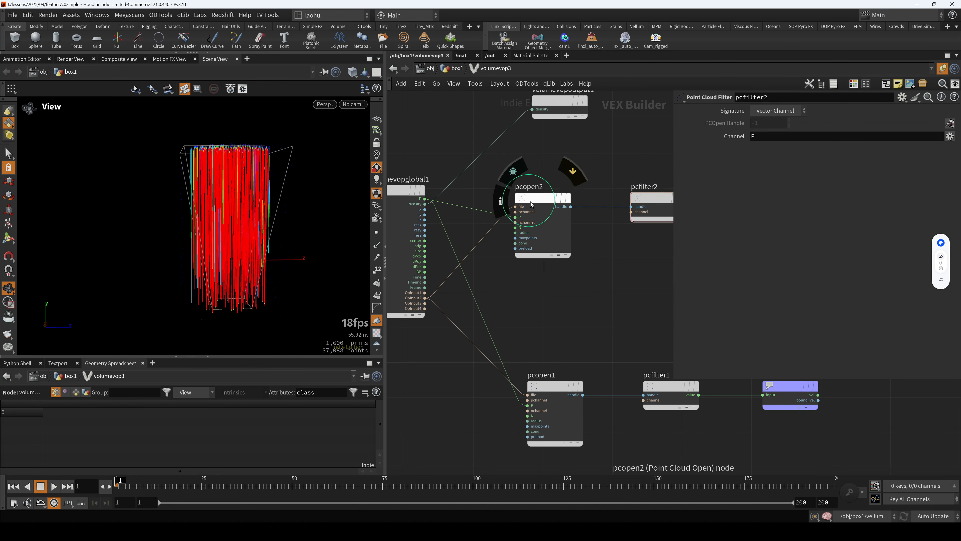
pyautogui.click(545, 235)
# Step: Add a Subtract node after pcfilter2 and wire the filtered position value into its first input
pyautogui.moveTo(569, 277); pyautogui.dragTo(553, 291, button='middle')
pyautogui.click(589, 168)
pyautogui.press('Tab')
pyautogui.write('subt')
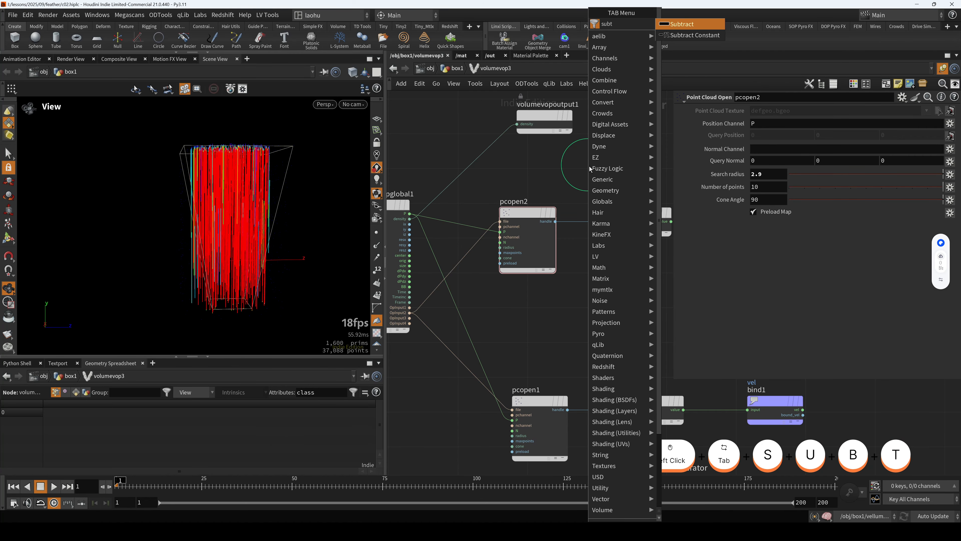
pyautogui.press('Return')
pyautogui.scroll(-1, 606, 283)
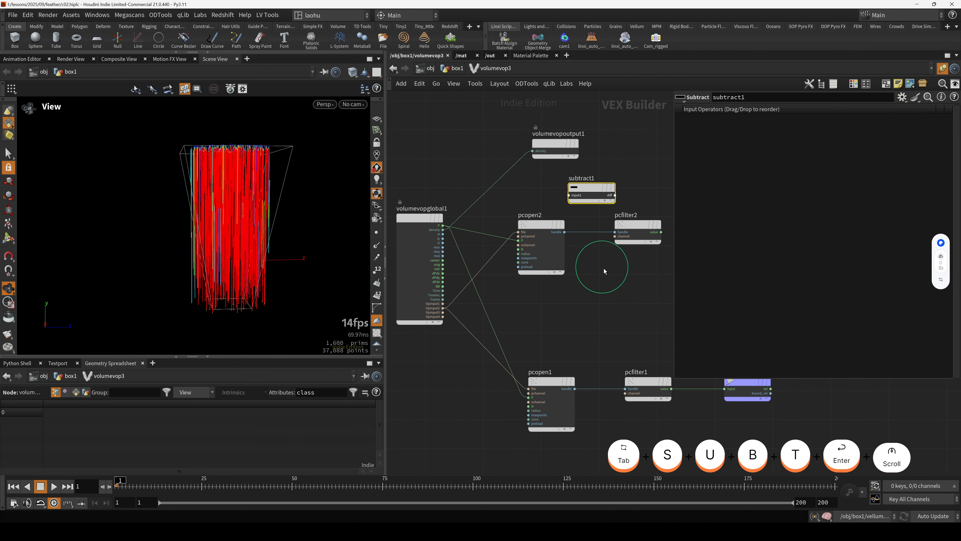
pyautogui.moveTo(600, 269); pyautogui.dragTo(535, 286, button='middle')
pyautogui.moveTo(512, 206); pyautogui.dragTo(606, 203)
pyautogui.moveTo(569, 241); pyautogui.dragTo(585, 253, button='middle')
pyautogui.moveTo(610, 260); pyautogui.dragTo(610, 222)
# Step: Wire P from volumevopglobal1 into the second input of subtract1
pyautogui.moveTo(500, 234)
pyautogui.mouseDown(button='middle')
pyautogui.moveTo(521, 237)
pyautogui.moveTo(487, 238)
pyautogui.mouseUp(button='middle')
pyautogui.click(415, 258)
pyautogui.click(546, 234)
pyautogui.moveTo(546, 242); pyautogui.dragTo(570, 252)
# Step: Move bind1 closer to subtract1 and rewire its input to the subtract result
pyautogui.moveTo(556, 389); pyautogui.dragTo(630, 301)
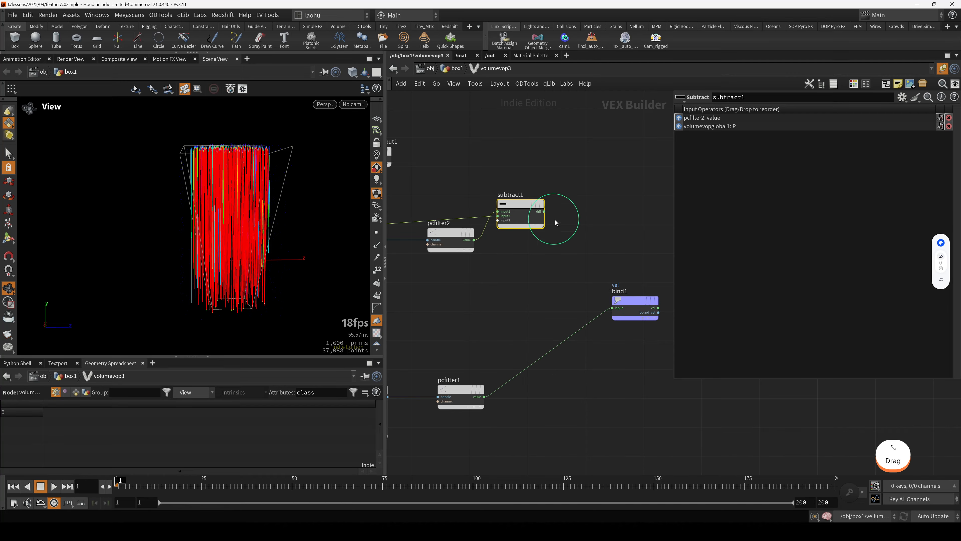
pyautogui.moveTo(567, 251); pyautogui.dragTo(612, 307)
pyautogui.moveTo(527, 300); pyautogui.dragTo(555, 305, button='middle')
pyautogui.moveTo(236, 227); pyautogui.dragTo(163, 251)
# Step: Set the search radius of pcopen2 to 3.3 and inspect the resulting trails
pyautogui.moveTo(493, 307); pyautogui.dragTo(574, 310, button='middle')
pyautogui.moveTo(465, 245); pyautogui.dragTo(466, 258)
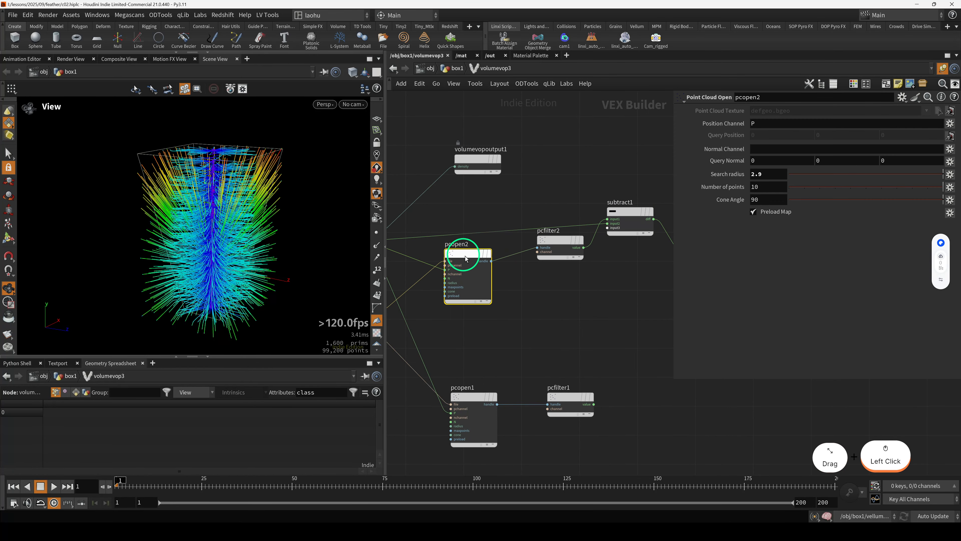
pyautogui.moveTo(772, 176); pyautogui.dragTo(792, 181, button='middle')
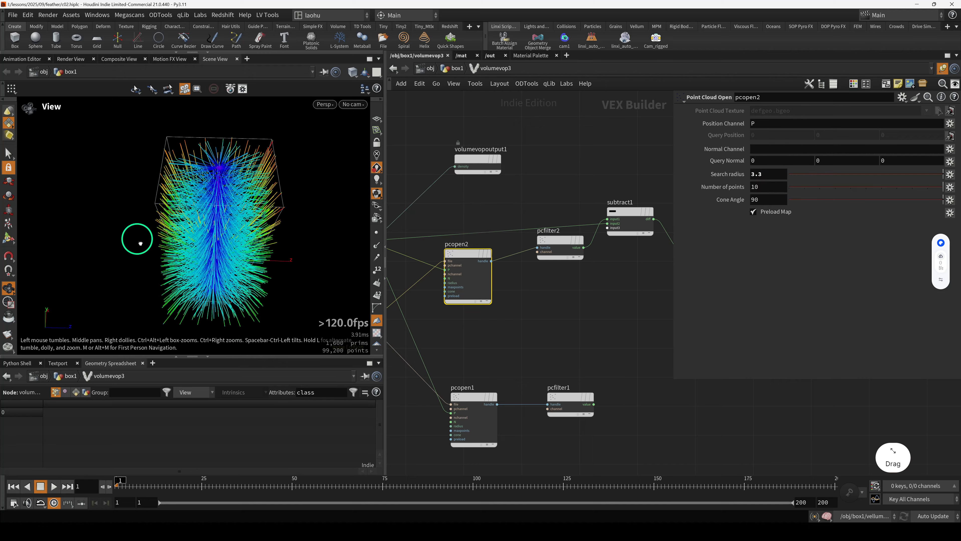
pyautogui.moveTo(135, 236); pyautogui.dragTo(197, 216)
# Step: Move bind1 level with subtract1 and shift pcopen1 and pcfilter1 up closer to the pcopen2 chain
pyautogui.scroll(-3, 161, 212)
pyautogui.scroll(-3, 490, 279)
pyautogui.moveTo(564, 279); pyautogui.dragTo(596, 224)
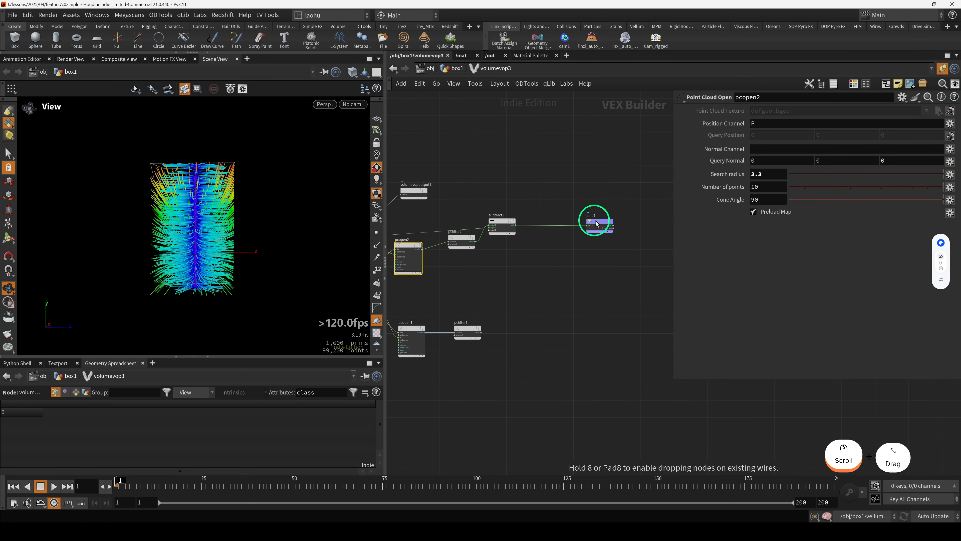
pyautogui.moveTo(436, 245); pyautogui.dragTo(498, 251, button='middle')
pyautogui.moveTo(405, 239); pyautogui.dragTo(399, 224)
pyautogui.scroll(2, 533, 274)
pyautogui.moveTo(518, 237); pyautogui.dragTo(513, 248)
pyautogui.moveTo(462, 308); pyautogui.dragTo(508, 311, button='middle')
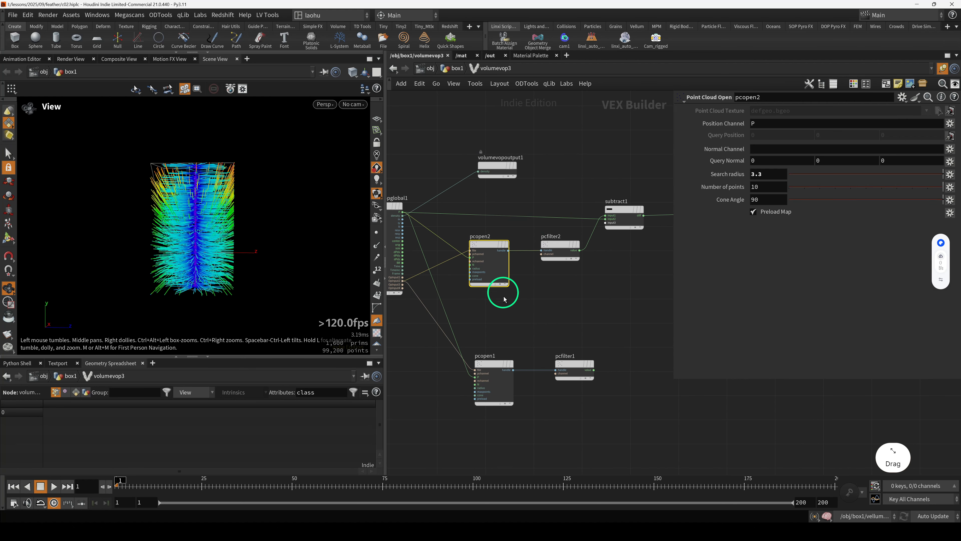
pyautogui.moveTo(502, 349); pyautogui.dragTo(572, 346)
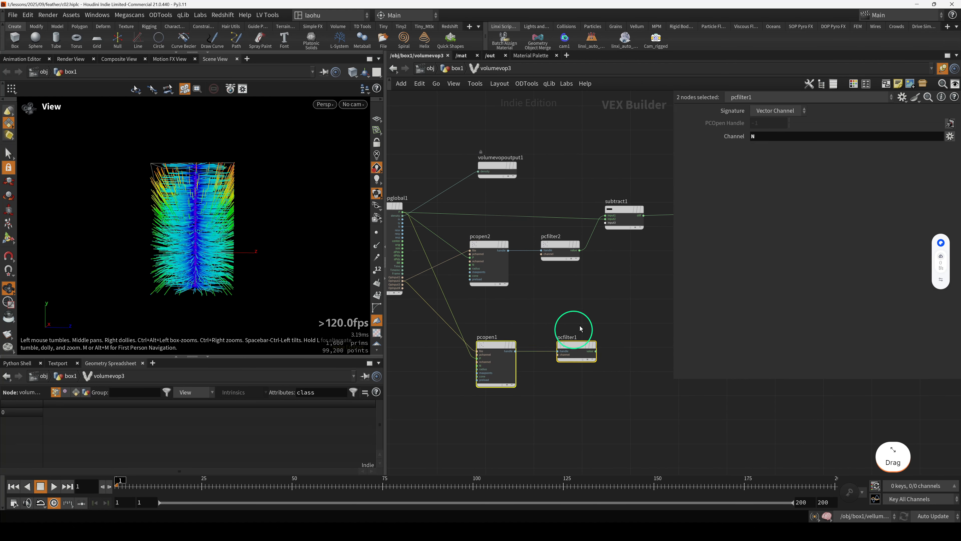
pyautogui.click(586, 303)
# Step: Add a Cross Product node between the subtract1 and pcfilter1 branches
pyautogui.moveTo(581, 293); pyautogui.dragTo(537, 294, button='middle')
pyautogui.click(577, 219)
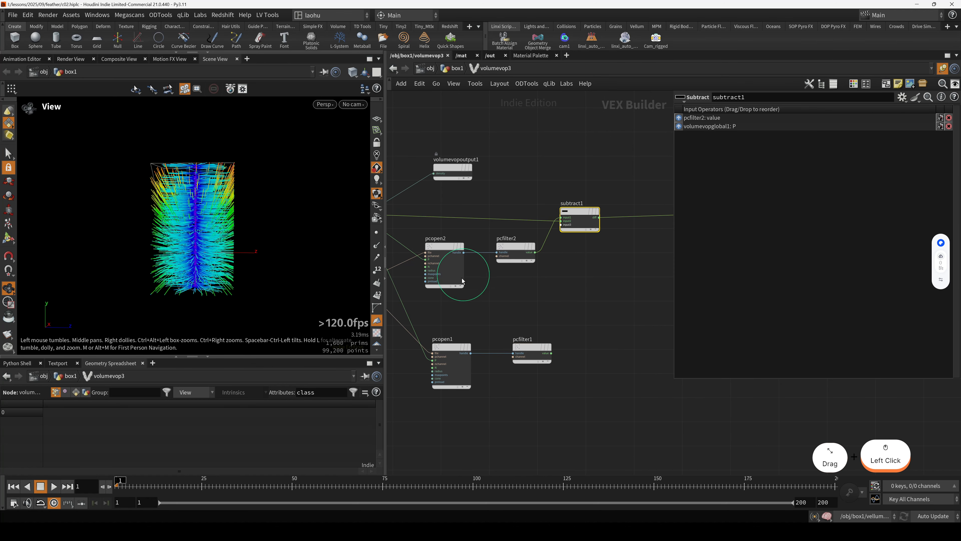
pyautogui.scroll(2, 483, 290)
pyautogui.moveTo(514, 264); pyautogui.dragTo(550, 270, button='middle')
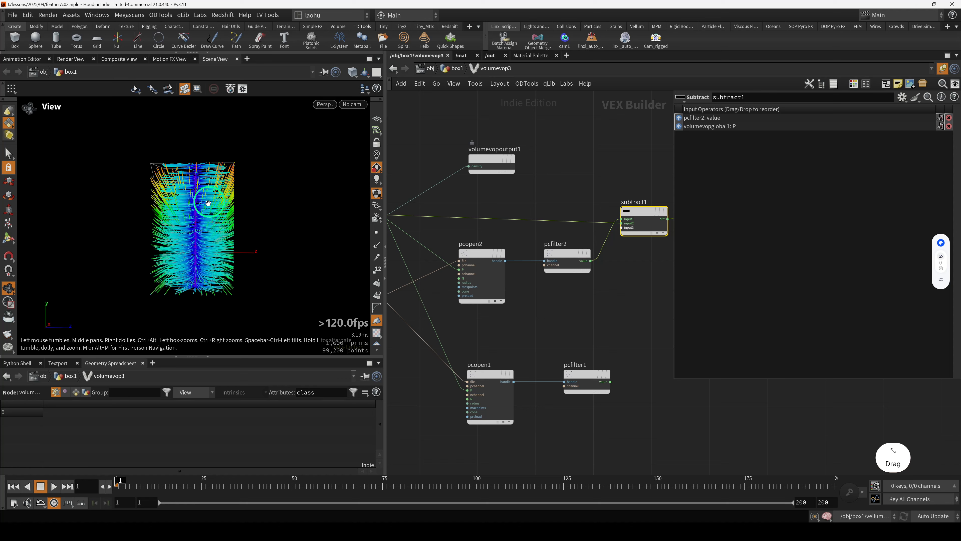
pyautogui.moveTo(224, 244); pyautogui.dragTo(204, 244)
pyautogui.moveTo(206, 142); pyautogui.dragTo(204, 212)
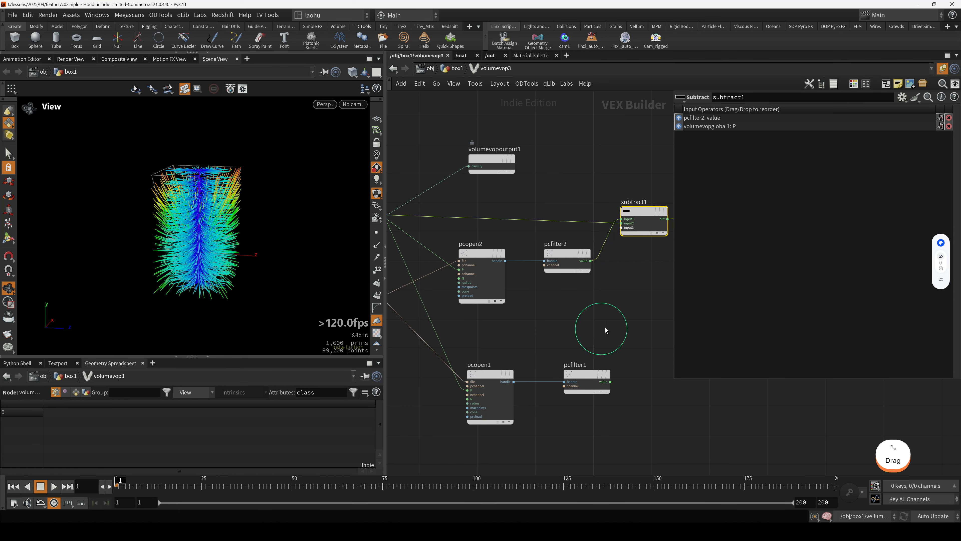
pyautogui.press('Tab')
pyautogui.write('cro')
pyautogui.press('Return')
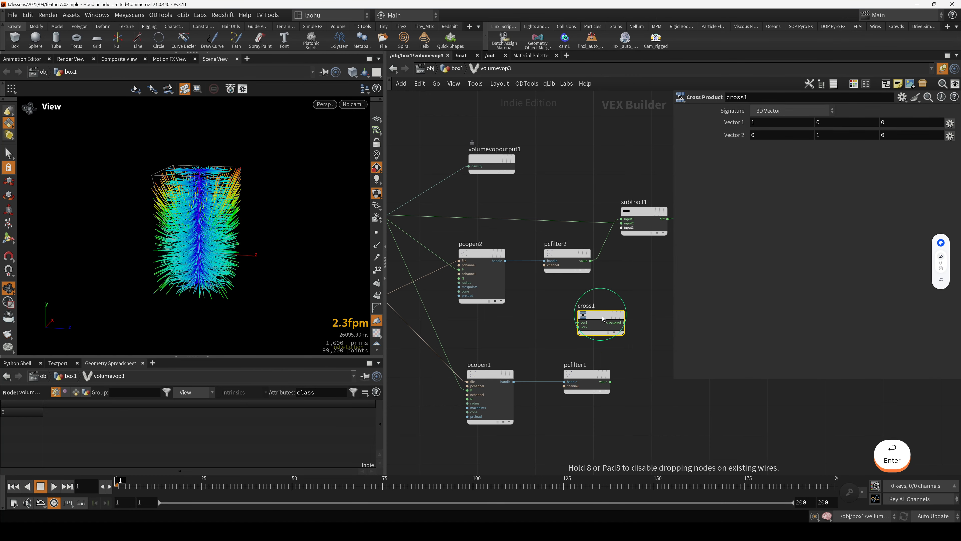
pyautogui.moveTo(604, 317); pyautogui.dragTo(644, 297)
# Step: Wire subtract1's diff and pcfilter1's value into cross1 and feed its cross product into the vel bind
pyautogui.moveTo(641, 292); pyautogui.dragTo(534, 300, button='middle')
pyautogui.moveTo(528, 292); pyautogui.dragTo(572, 286)
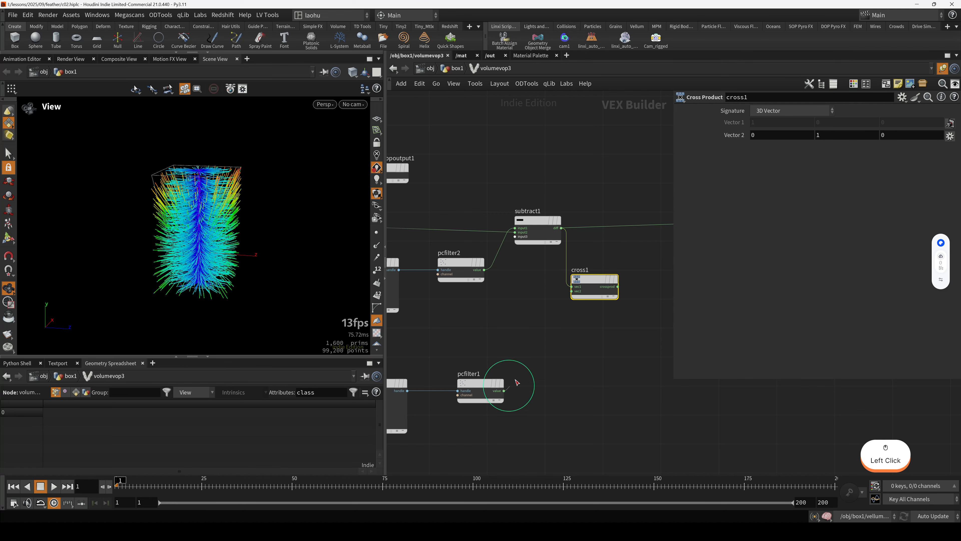
pyautogui.click(572, 291)
pyautogui.moveTo(625, 298); pyautogui.dragTo(533, 316, button='middle')
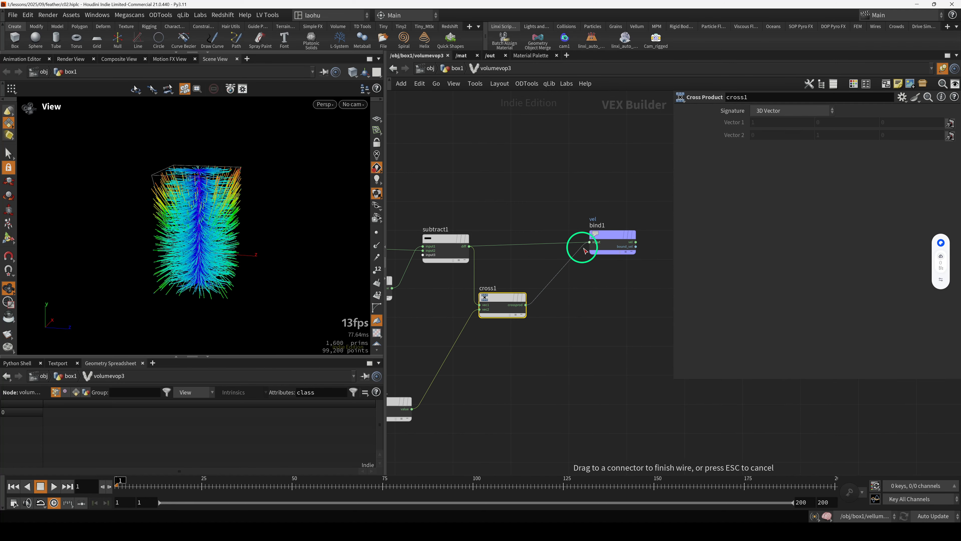
pyautogui.click(590, 242)
pyautogui.moveTo(232, 265); pyautogui.dragTo(222, 215)
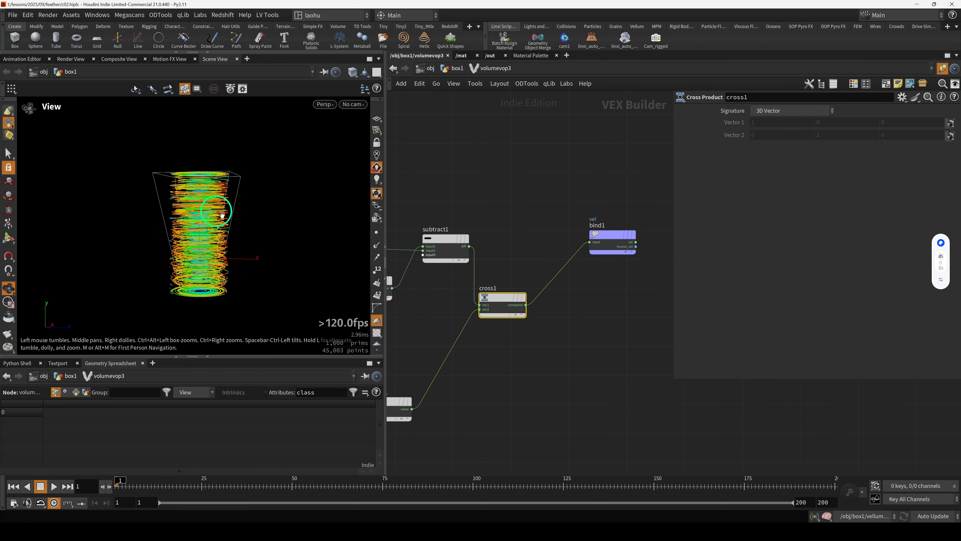
# Step: Review the node chain from volumevopglobal1 onward and place bind1 level with cross1
pyautogui.moveTo(614, 247); pyautogui.dragTo(627, 292)
pyautogui.moveTo(554, 353); pyautogui.dragTo(616, 335, button='middle')
pyautogui.scroll(-2, 614, 330)
pyautogui.moveTo(508, 327); pyautogui.dragTo(600, 336, button='middle')
pyautogui.moveTo(471, 245); pyautogui.dragTo(429, 243)
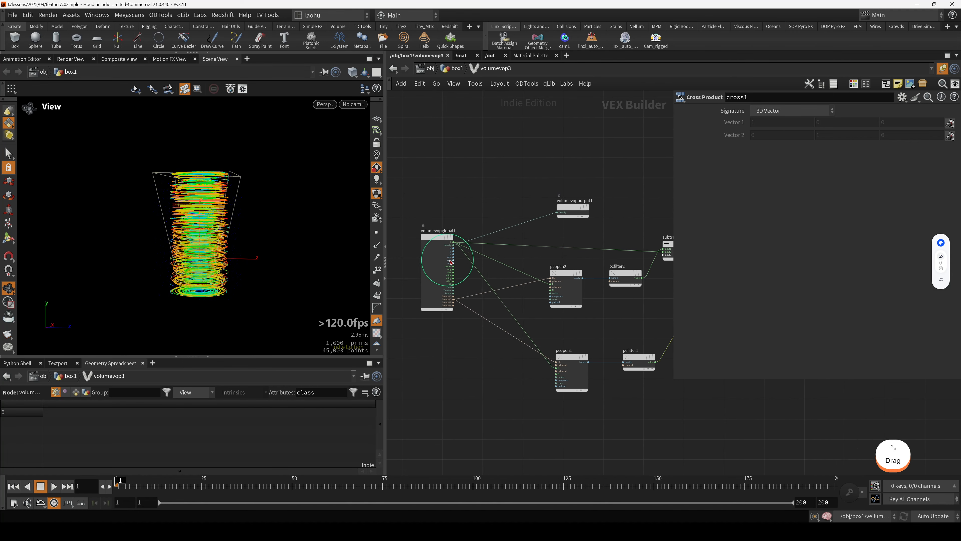
pyautogui.scroll(-2, 567, 315)
pyautogui.moveTo(656, 320); pyautogui.dragTo(531, 306, button='middle')
pyautogui.scroll(2, 543, 299)
pyautogui.moveTo(627, 260); pyautogui.dragTo(634, 268)
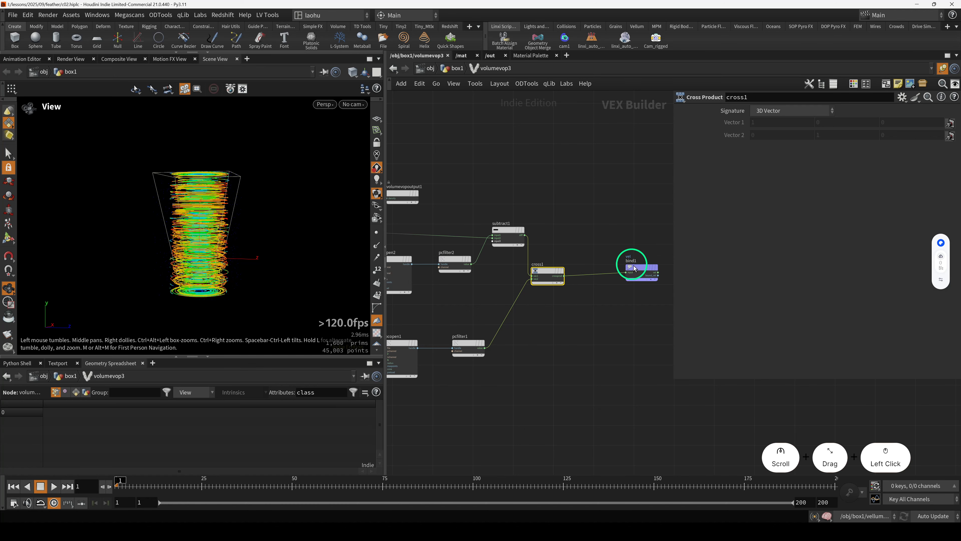
# Step: Add a Mix node above cross1, between subtract1 and bind1
pyautogui.click(577, 265)
pyautogui.moveTo(553, 271); pyautogui.dragTo(553, 270)
pyautogui.click(549, 257)
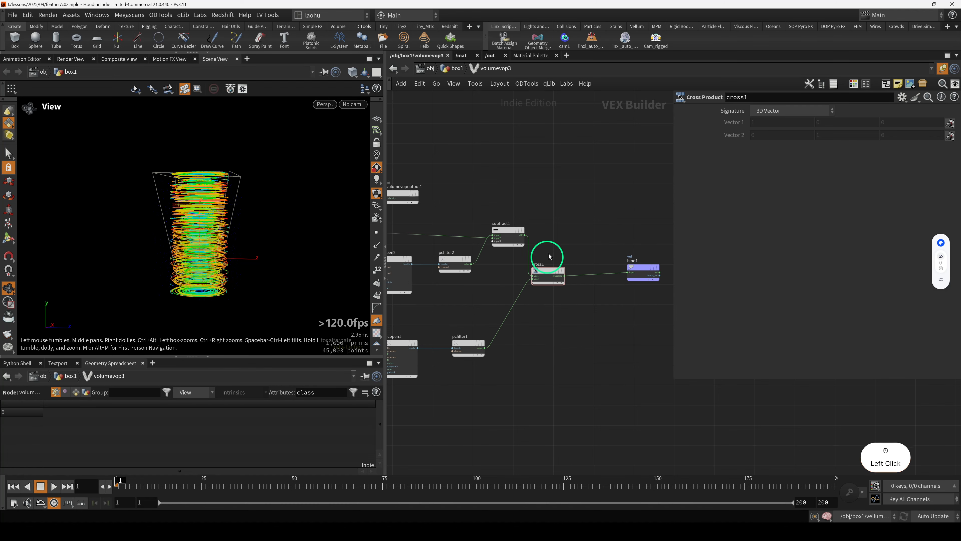
pyautogui.press('Tab')
pyautogui.write('mix')
pyautogui.press('Return')
pyautogui.click(577, 236)
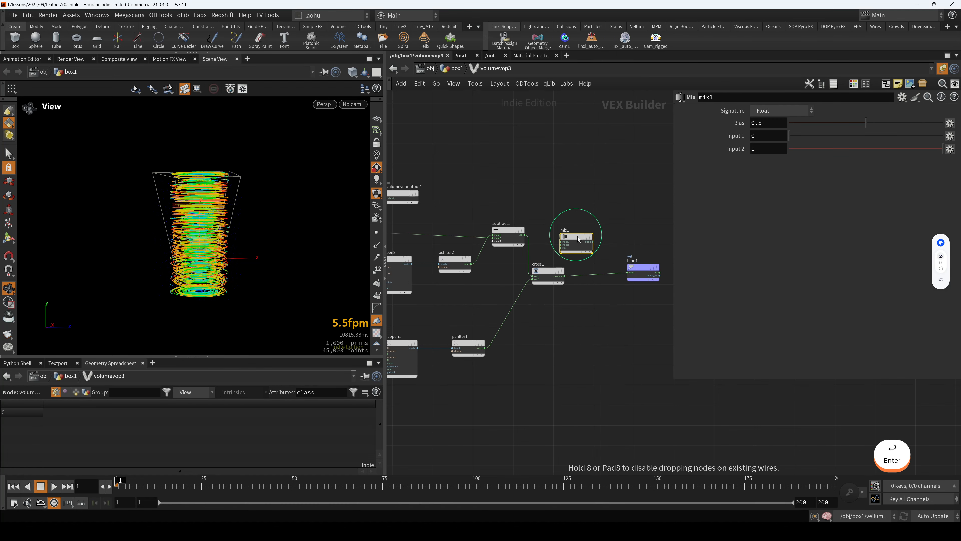
pyautogui.scroll(3, 577, 235)
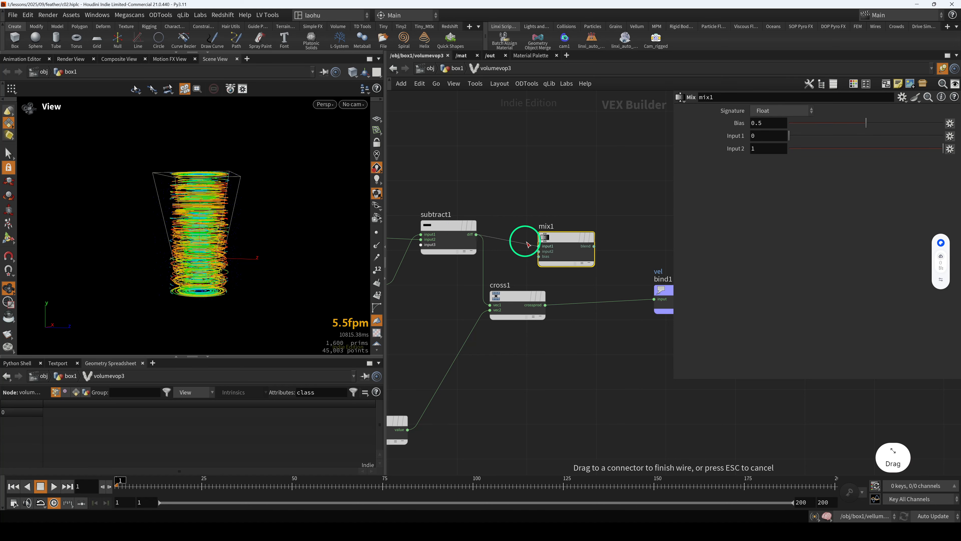
# Step: Wire subtract1's diff and cross1's product into the first two inputs of mix1 and its blend into bind1
pyautogui.moveTo(527, 242); pyautogui.dragTo(529, 243)
pyautogui.moveTo(456, 197); pyautogui.dragTo(457, 259)
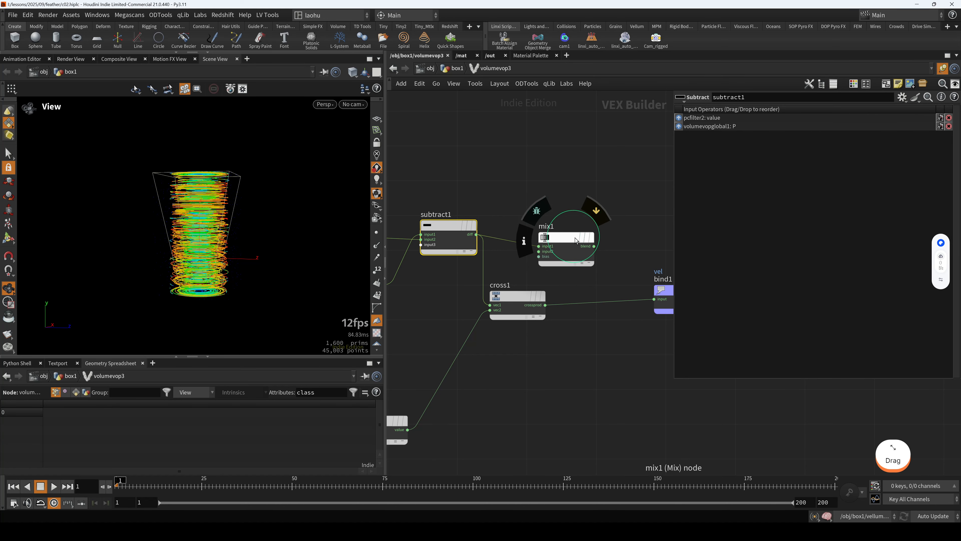
pyautogui.moveTo(575, 239); pyautogui.dragTo(600, 241)
pyautogui.moveTo(492, 256)
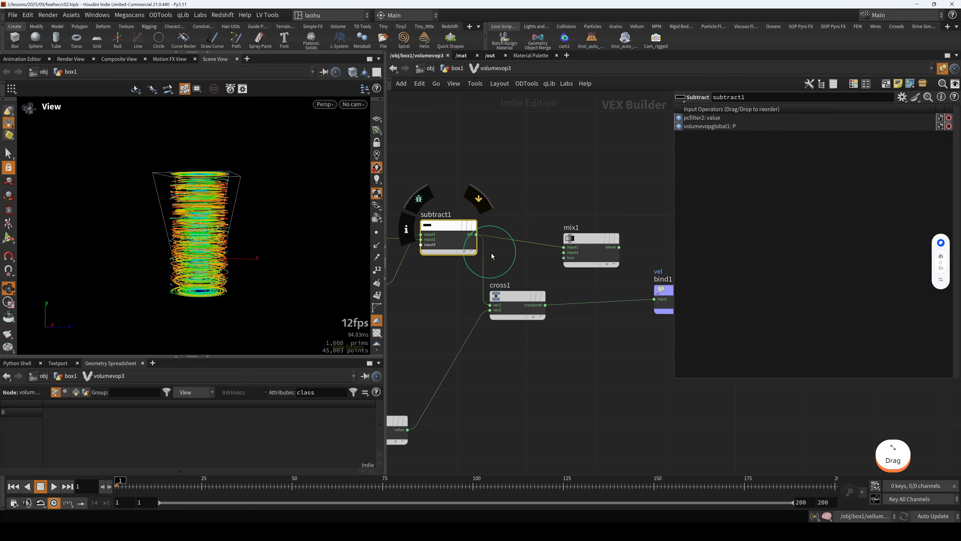
pyautogui.click(544, 305)
pyautogui.click(564, 252)
pyautogui.moveTo(612, 282); pyautogui.dragTo(553, 270)
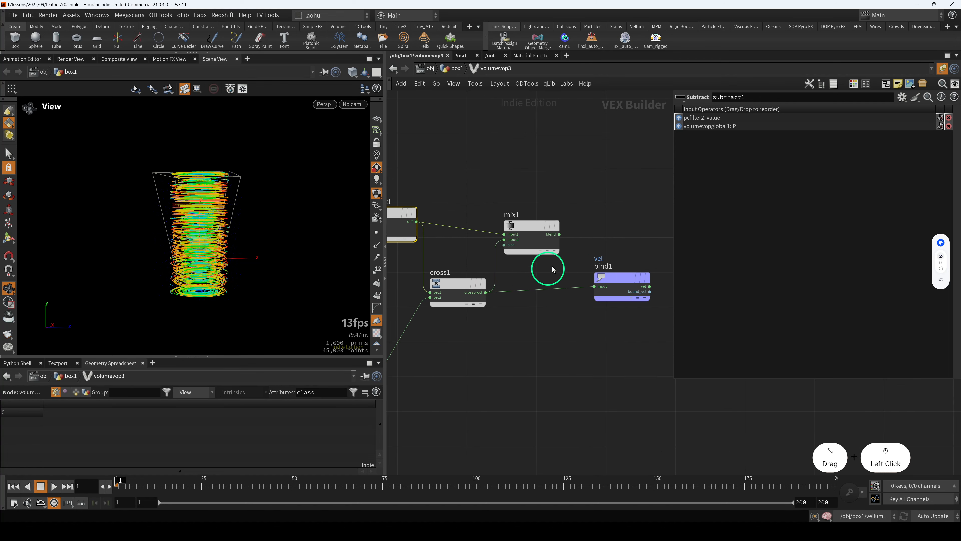
pyautogui.moveTo(560, 235); pyautogui.dragTo(619, 257)
pyautogui.moveTo(222, 204); pyautogui.dragTo(197, 235)
pyautogui.scroll(3, 186, 218)
# Step: Try different bias values on mix1 while watching the trails, and leave it at 0.727
pyautogui.click(510, 224)
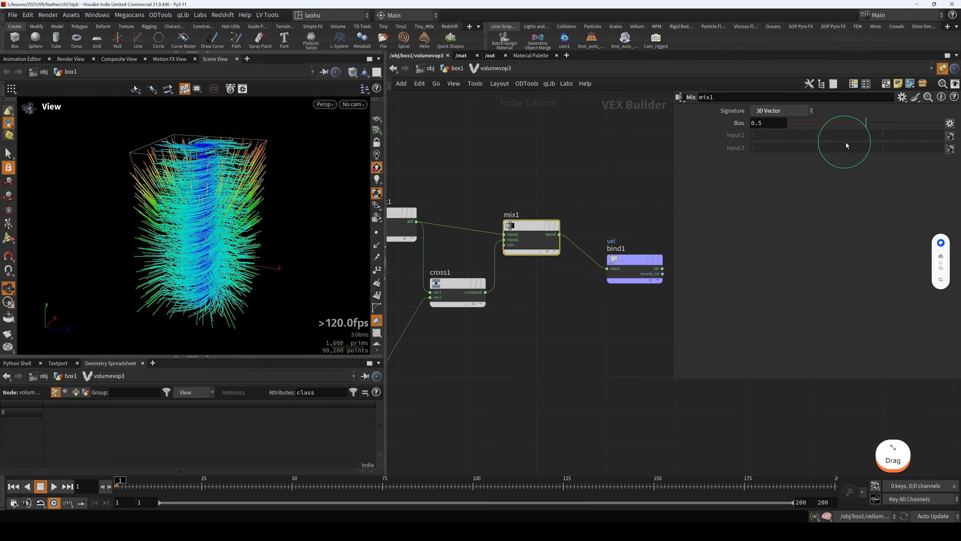
pyautogui.moveTo(824, 124); pyautogui.dragTo(926, 128)
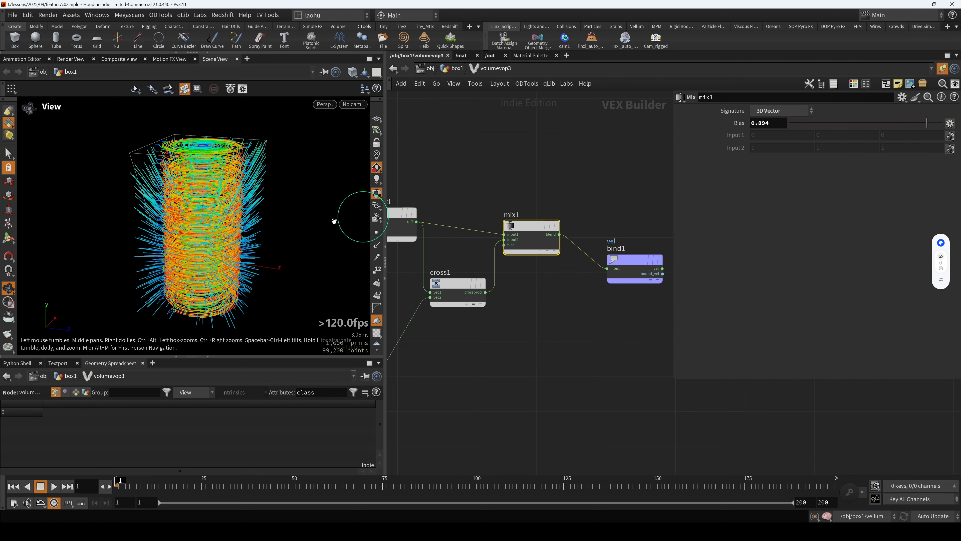
pyautogui.moveTo(334, 221); pyautogui.dragTo(270, 198)
pyautogui.moveTo(888, 122); pyautogui.dragTo(937, 135)
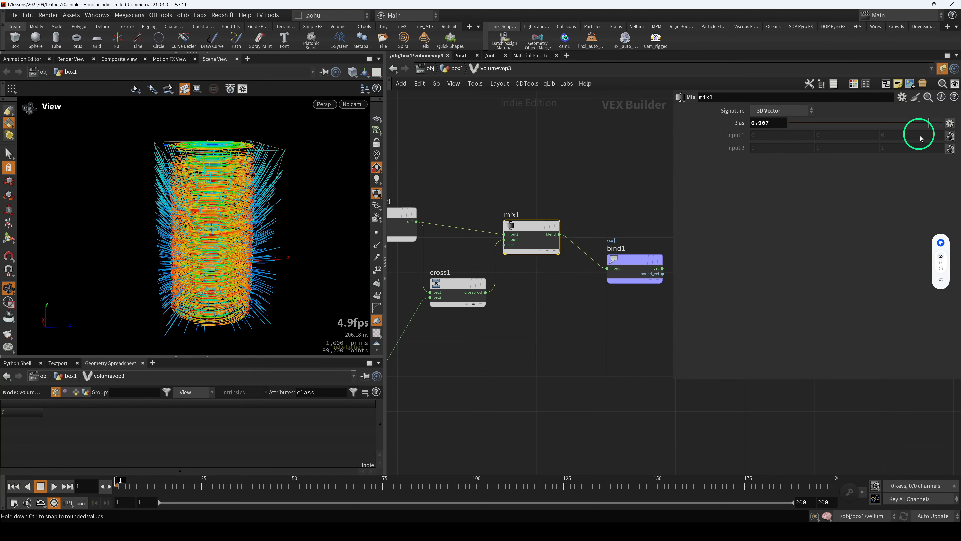
pyautogui.moveTo(899, 136); pyautogui.dragTo(897, 137)
pyautogui.moveTo(314, 263); pyautogui.dragTo(273, 249)
# Step: Duplicate mix1 below cross1
pyautogui.scroll(-3, 504, 305)
pyautogui.keyDown('alt'); pyautogui.moveTo(528, 346); pyautogui.dragTo(596, 280); pyautogui.keyUp('alt')
pyautogui.keyDown('alt'); pyautogui.moveTo(587, 203); pyautogui.dragTo(612, 274); pyautogui.keyUp('alt')
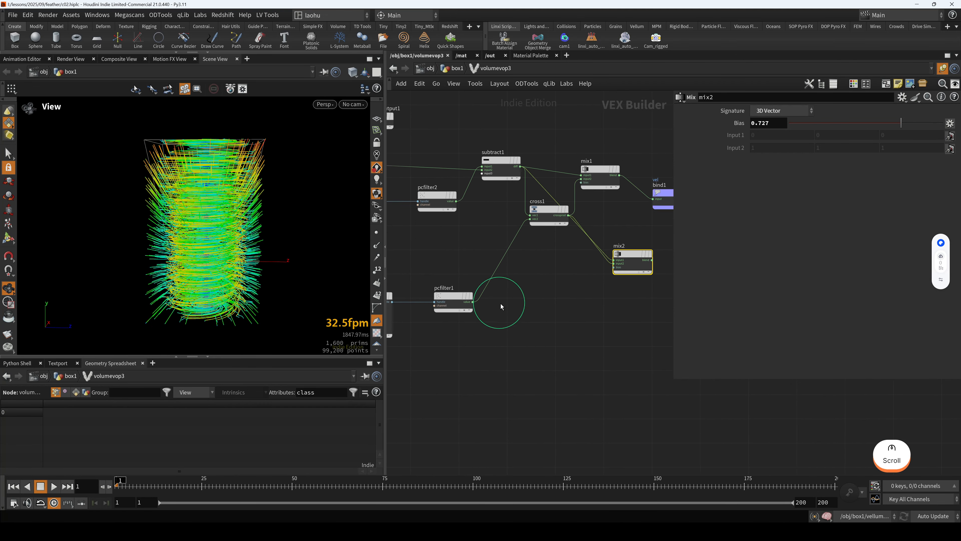
# Step: Wire mix1's blend and pcfilter1's value into mix2 and connect its blend to bind1
pyautogui.scroll(2, 502, 304)
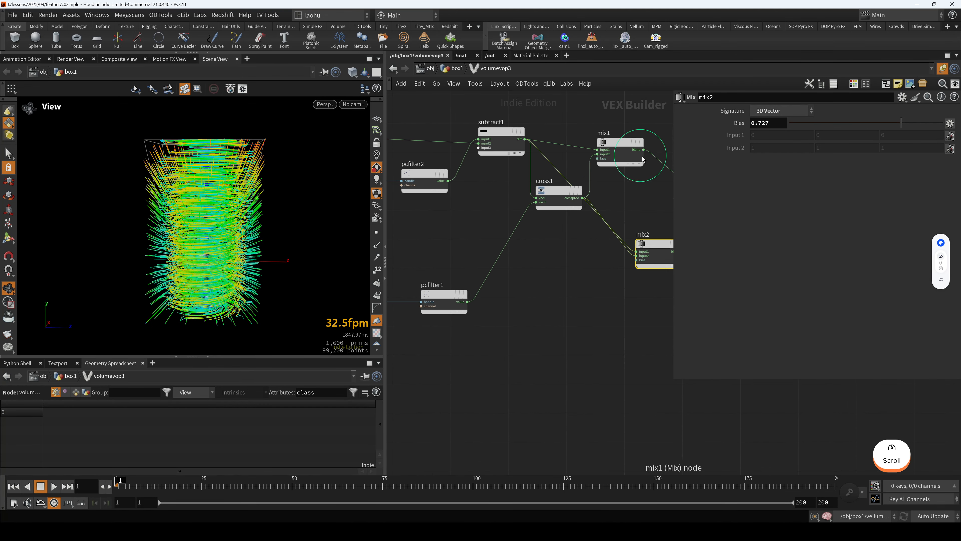
pyautogui.moveTo(643, 150); pyautogui.dragTo(637, 251)
pyautogui.moveTo(467, 302); pyautogui.dragTo(636, 261)
pyautogui.moveTo(618, 294); pyautogui.dragTo(507, 305, button='middle')
pyautogui.moveTo(565, 263); pyautogui.dragTo(638, 243)
pyautogui.moveTo(246, 203); pyautogui.dragTo(265, 208)
# Step: Set the bias of mix2 to 0.516 and line the node up with bind1
pyautogui.moveTo(849, 130); pyautogui.dragTo(869, 133)
pyautogui.moveTo(220, 212); pyautogui.dragTo(228, 227)
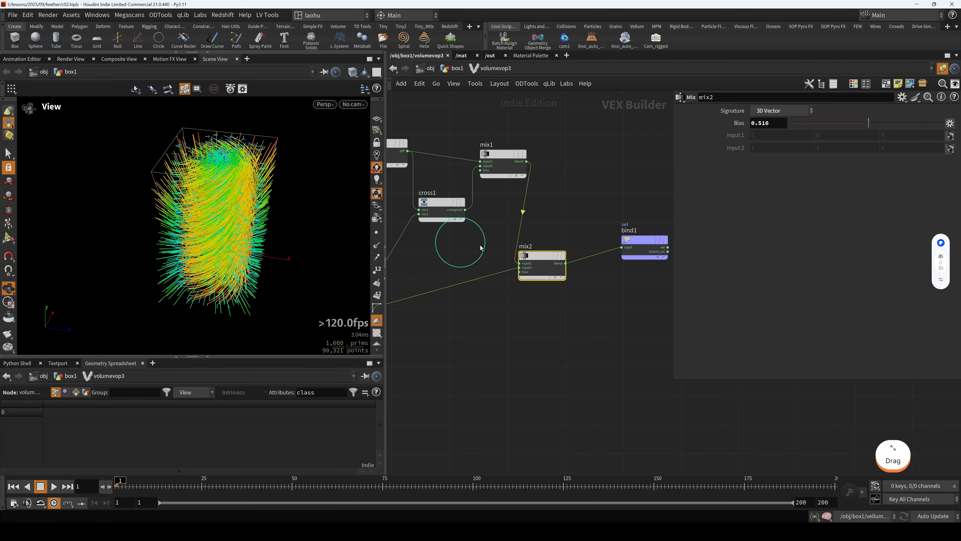
pyautogui.scroll(-4, 526, 263)
pyautogui.moveTo(554, 295); pyautogui.dragTo(608, 260, button='middle')
pyautogui.moveTo(622, 204); pyautogui.dragTo(583, 213)
pyautogui.moveTo(211, 243); pyautogui.dragTo(219, 206)
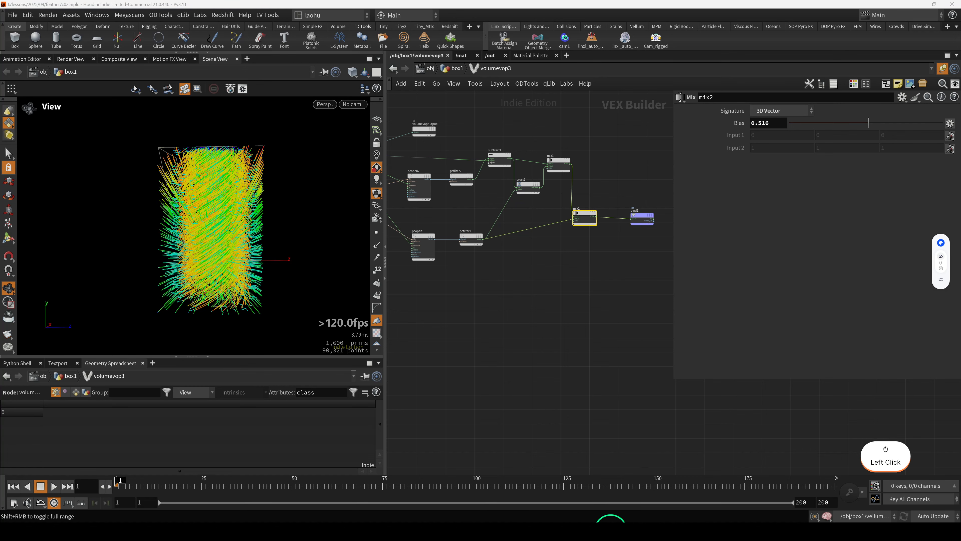
# Step: Switch to PotPlayer and replay the feather clip c02.mp4 from the start, pausing to study the feathers' motion
pyautogui.click(609, 536)
pyautogui.press('space')
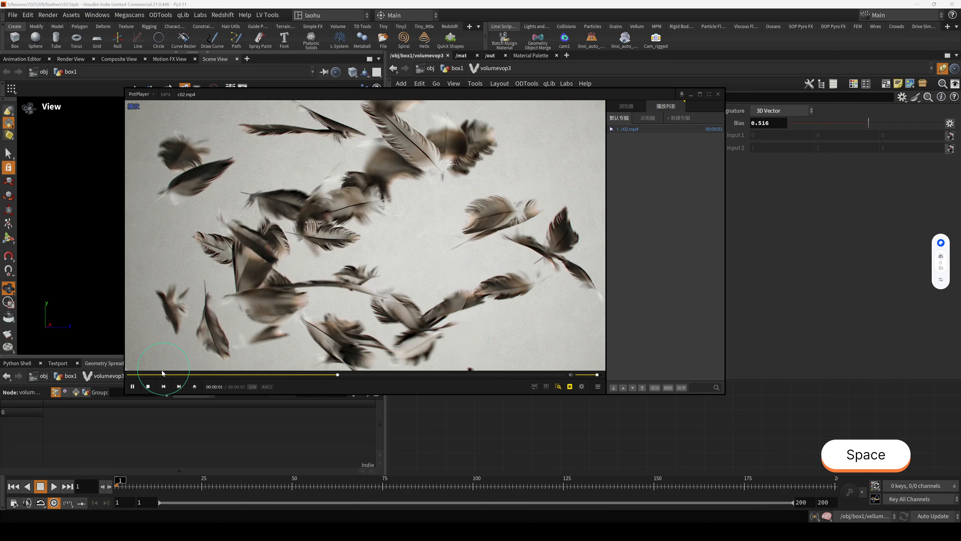
pyautogui.click(129, 374)
pyautogui.press('space')
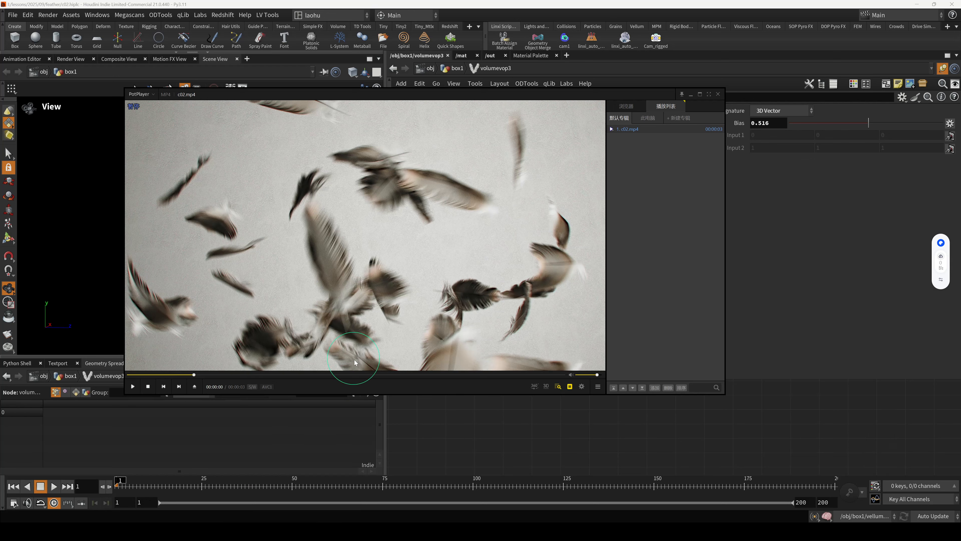
pyautogui.click(141, 375)
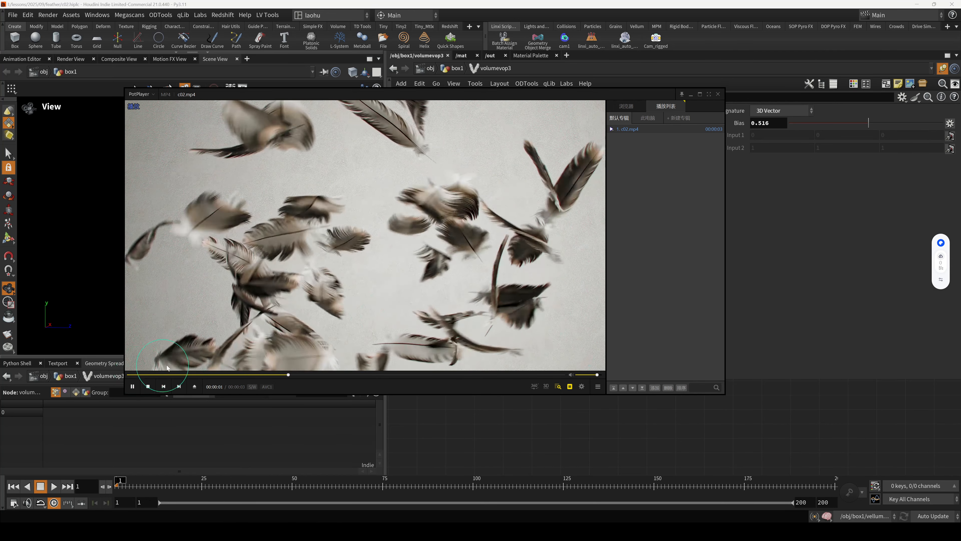
pyautogui.press('space')
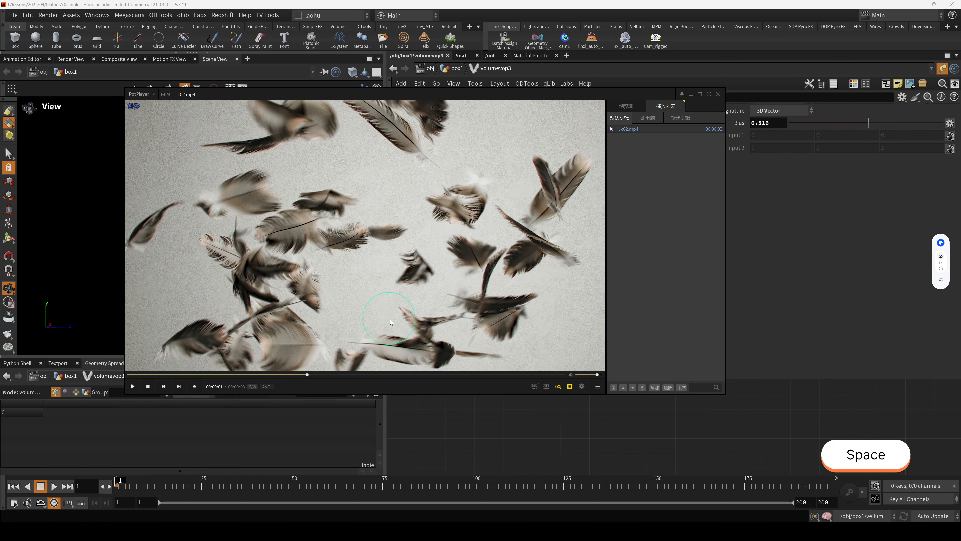
pyautogui.click(141, 375)
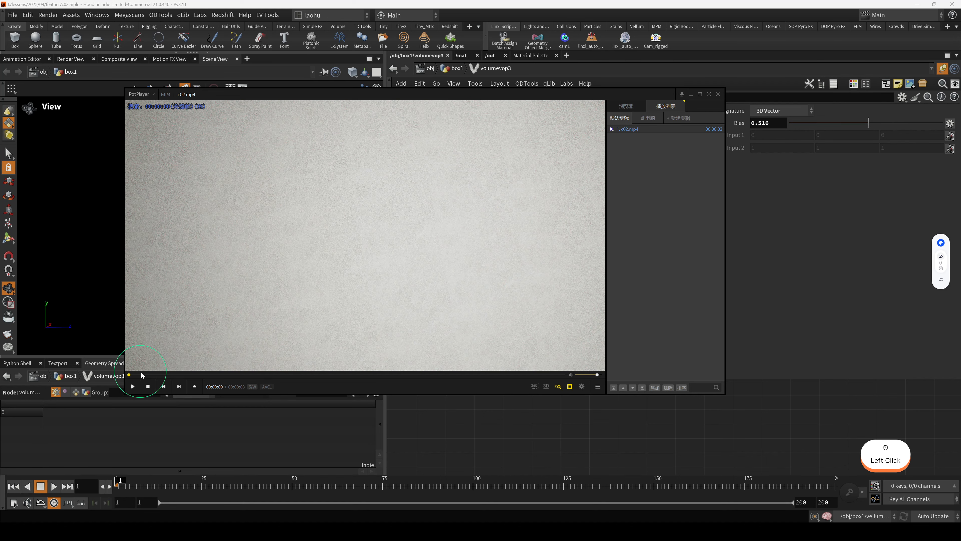
# Step: Play the feather clip c02.mp4 and pause it mid-motion, switch back to Houdini and examine the velocity trails from several angles
pyautogui.press('space')
pyautogui.press('space')
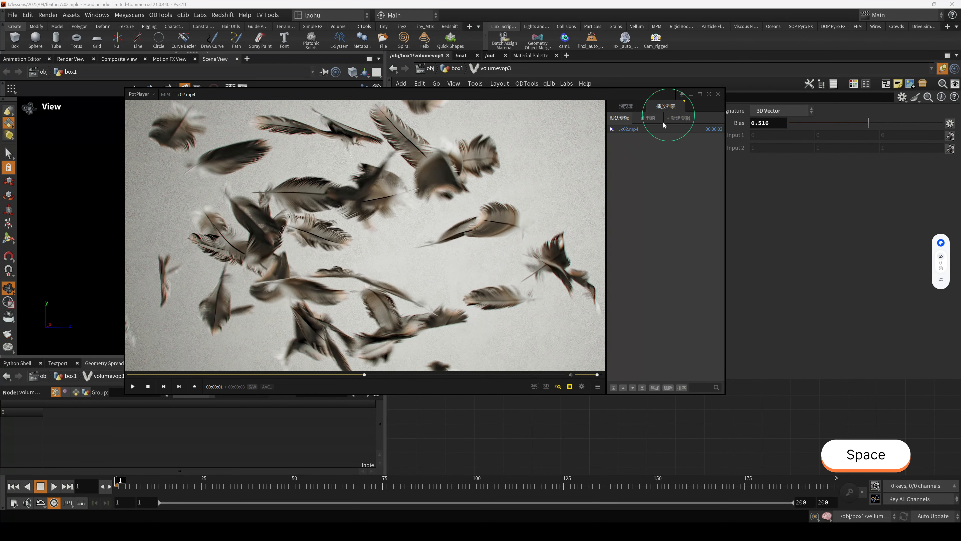
pyautogui.click(691, 94)
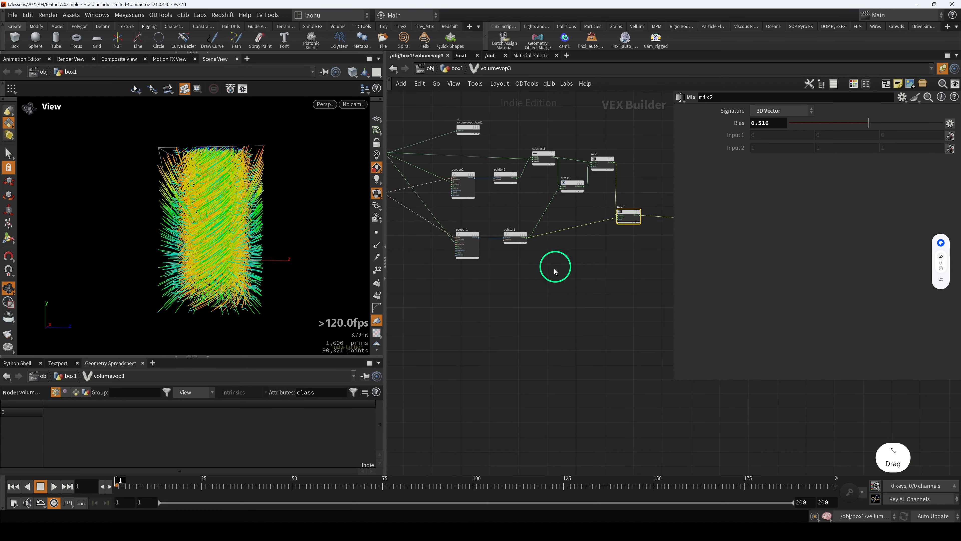
pyautogui.scroll(3, 449, 257)
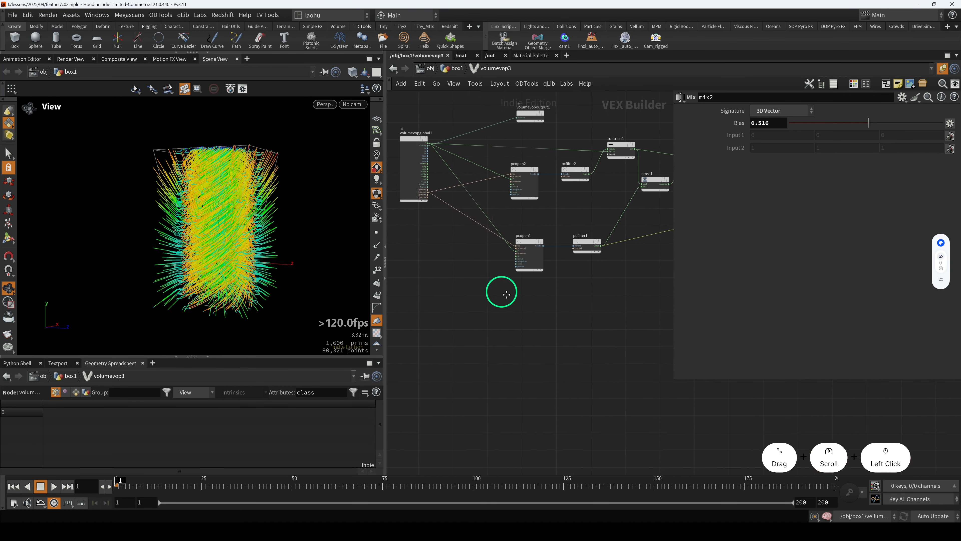
pyautogui.scroll(3, 427, 145)
pyautogui.moveTo(427, 146); pyautogui.dragTo(410, 141)
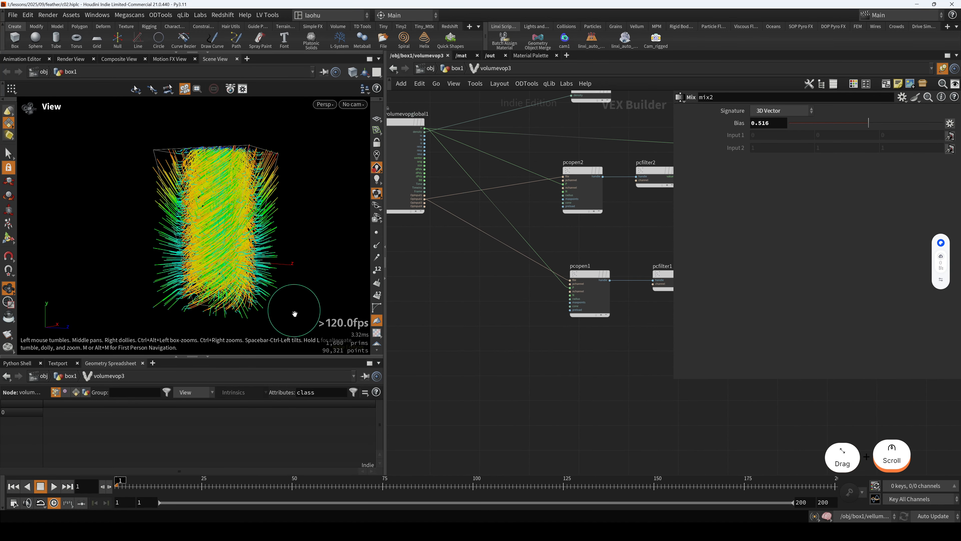
pyautogui.moveTo(281, 313); pyautogui.dragTo(228, 225)
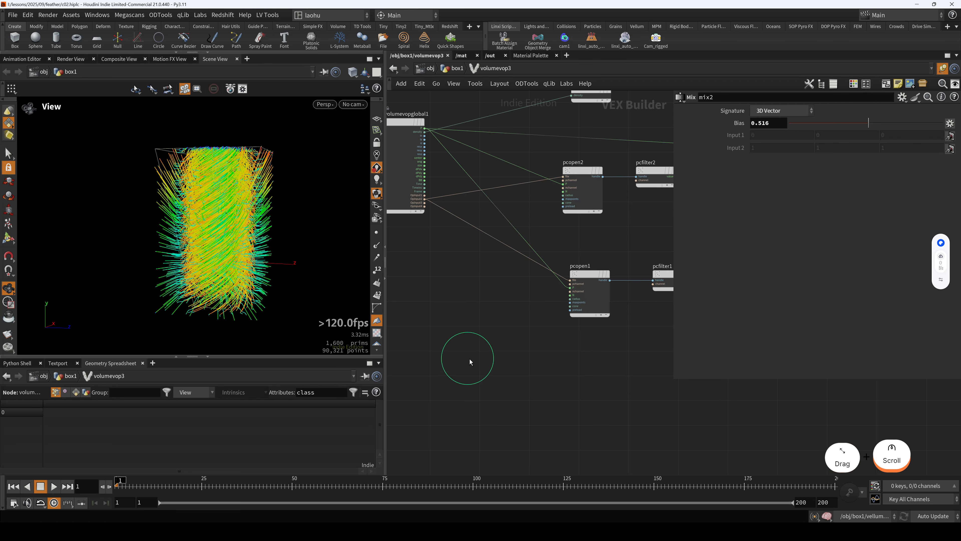
pyautogui.moveTo(307, 274); pyautogui.dragTo(237, 285)
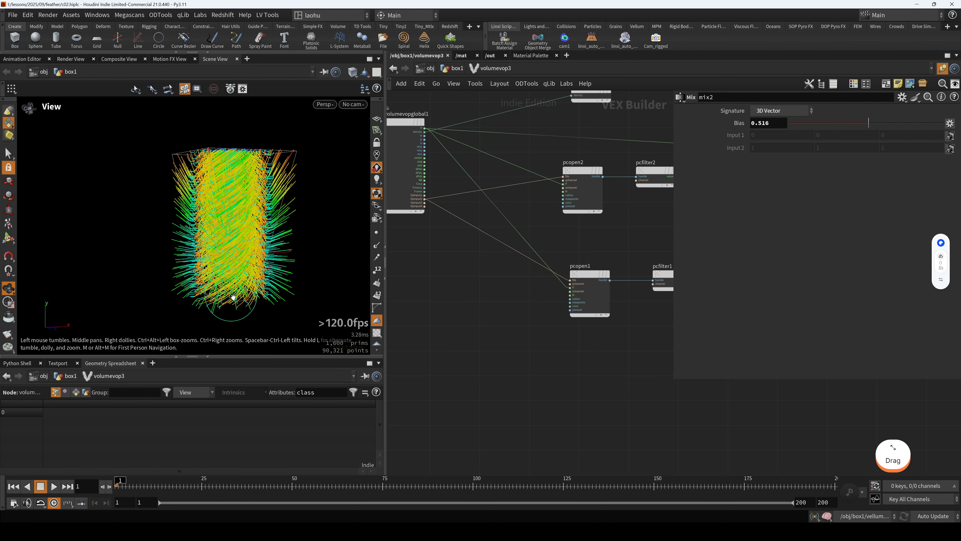
# Step: Add a Relative to Bounding Box node below pcopen1
pyautogui.moveTo(572, 325)
pyautogui.mouseDown(button='middle')
pyautogui.moveTo(481, 311)
pyautogui.moveTo(574, 315)
pyautogui.mouseUp(button='middle')
pyautogui.scroll(-2, 534, 310)
pyautogui.click(515, 346)
pyautogui.press('Tab')
pyautogui.press('capslock')
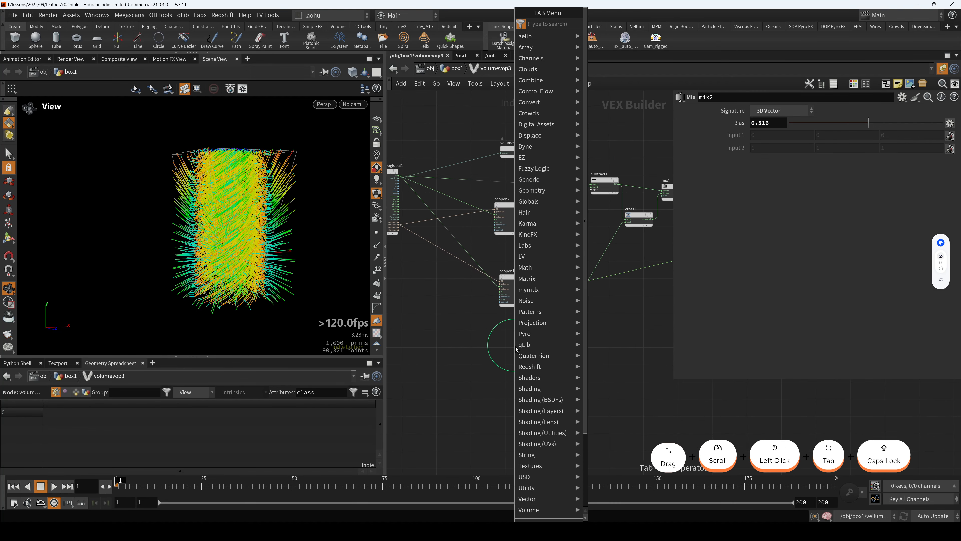
pyautogui.write('RELN')
pyautogui.press('Return')
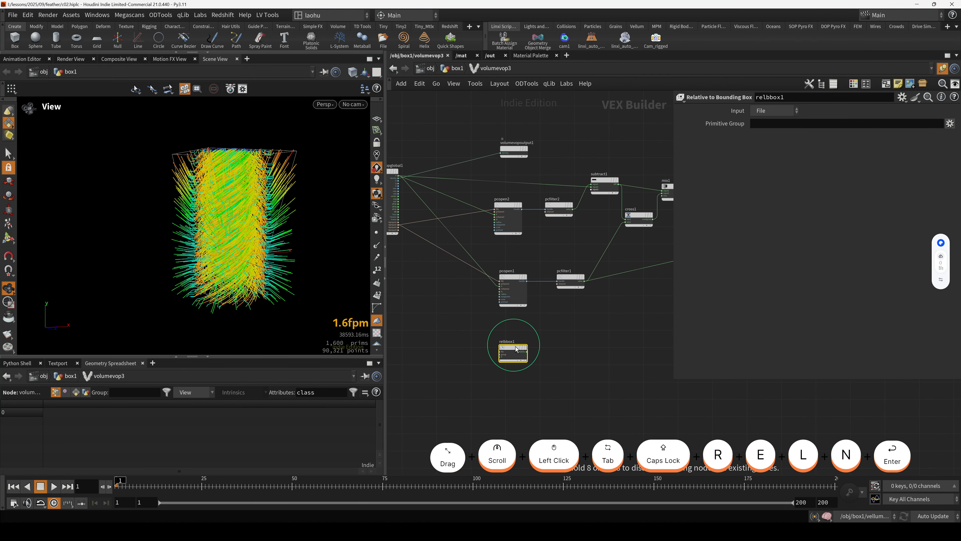
pyautogui.click(515, 346)
# Step: Wire volumevopglobal1's OpInput and P outputs into the file and P inputs of relbbox1
pyautogui.scroll(2, 516, 346)
pyautogui.moveTo(470, 291); pyautogui.dragTo(554, 335, button='middle')
pyautogui.scroll(3, 486, 264)
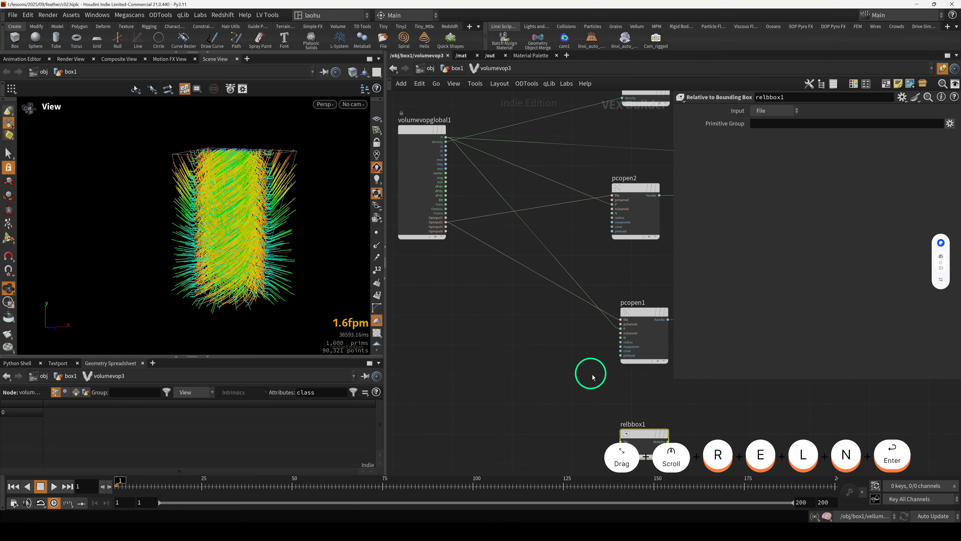
pyautogui.click(585, 394)
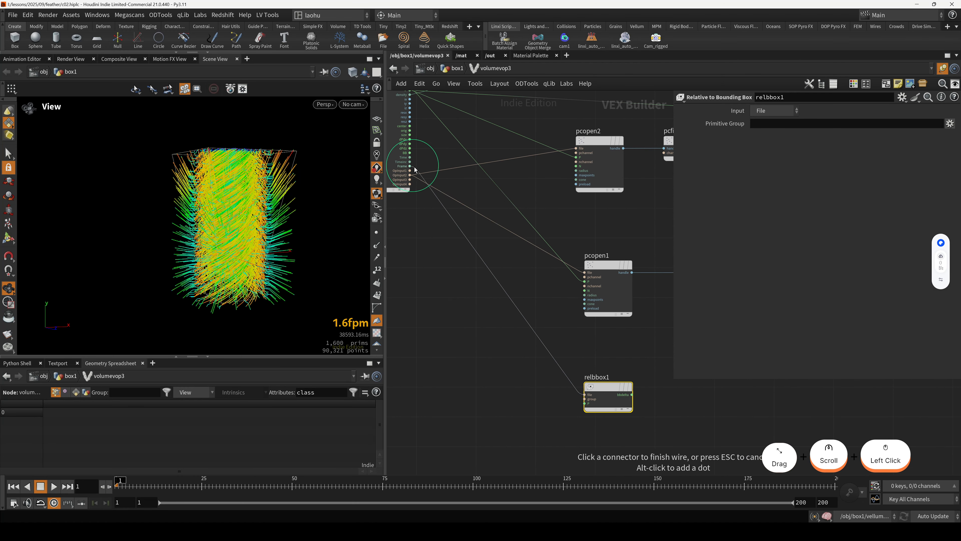
pyautogui.click(411, 172)
pyautogui.moveTo(421, 131); pyautogui.dragTo(436, 174, button='middle')
pyautogui.click(425, 134)
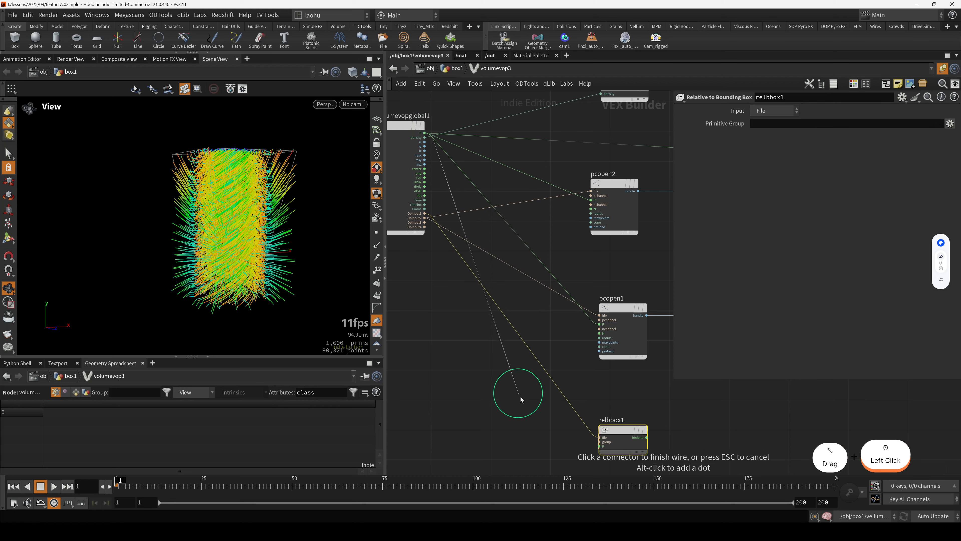
pyautogui.scroll(1, 511, 392)
pyautogui.moveTo(613, 476); pyautogui.dragTo(517, 357, button='middle')
pyautogui.click(520, 342)
# Step: Add a Vector to Float node fed by relbbox1's output
pyautogui.moveTo(602, 324); pyautogui.dragTo(492, 322, button='middle')
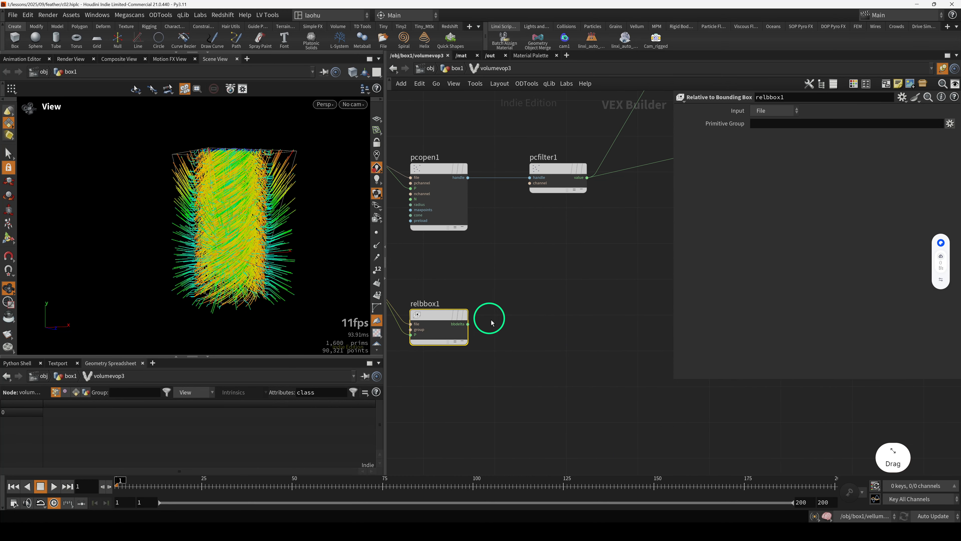
pyautogui.moveTo(470, 325); pyautogui.dragTo(524, 327)
pyautogui.press('Tab')
pyautogui.write('VECTO')
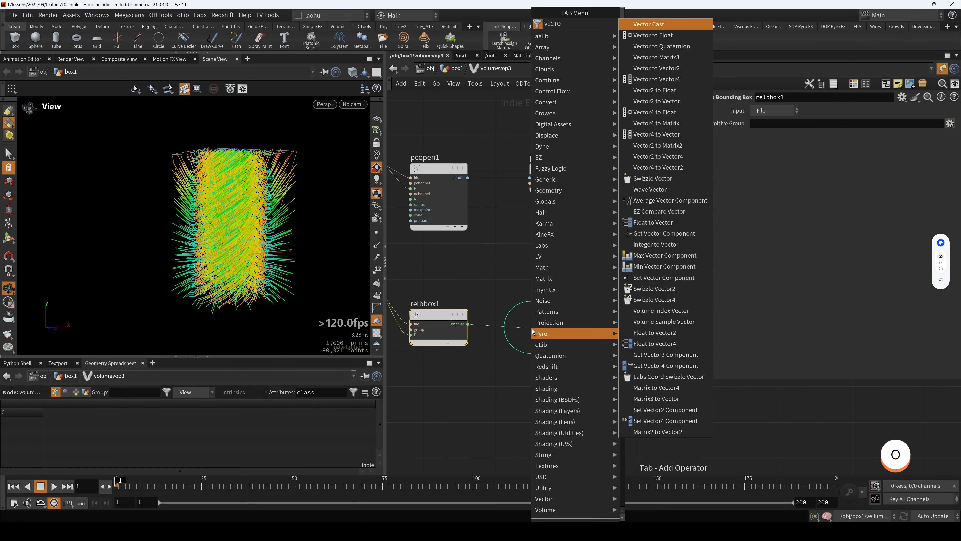
pyautogui.press('Down')
pyautogui.press('Return')
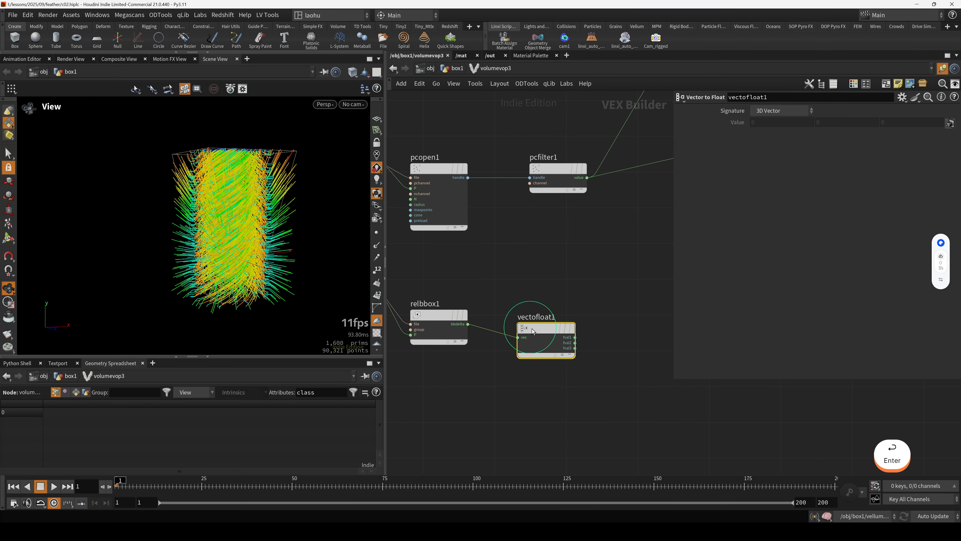
# Step: Feed vectofloat1's second component into a new Ramp Parameter and set its ramp type to Spline Ramp (float)
pyautogui.moveTo(533, 328); pyautogui.dragTo(602, 325)
pyautogui.press('Tab')
pyautogui.write('RAMP')
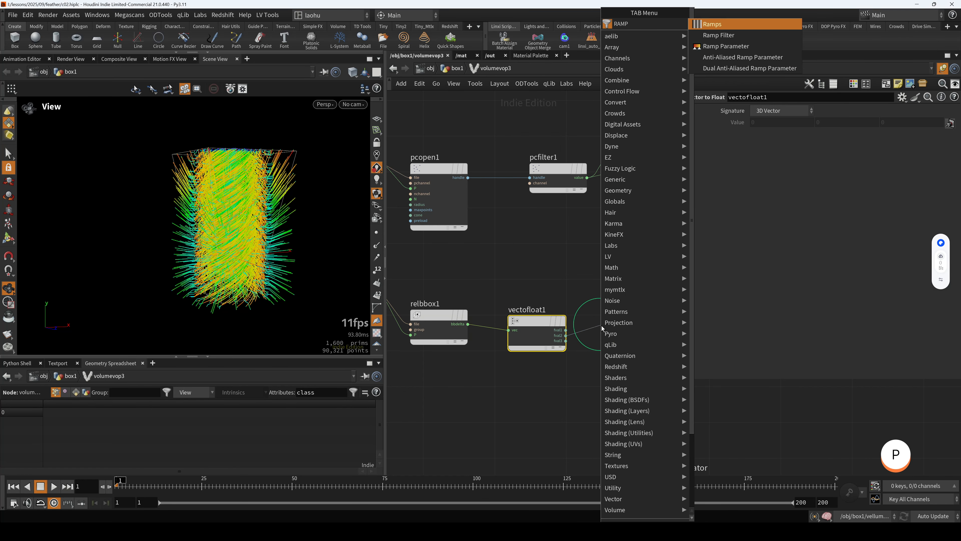
pyautogui.press('Return')
pyautogui.moveTo(564, 286); pyautogui.dragTo(503, 305, button='middle')
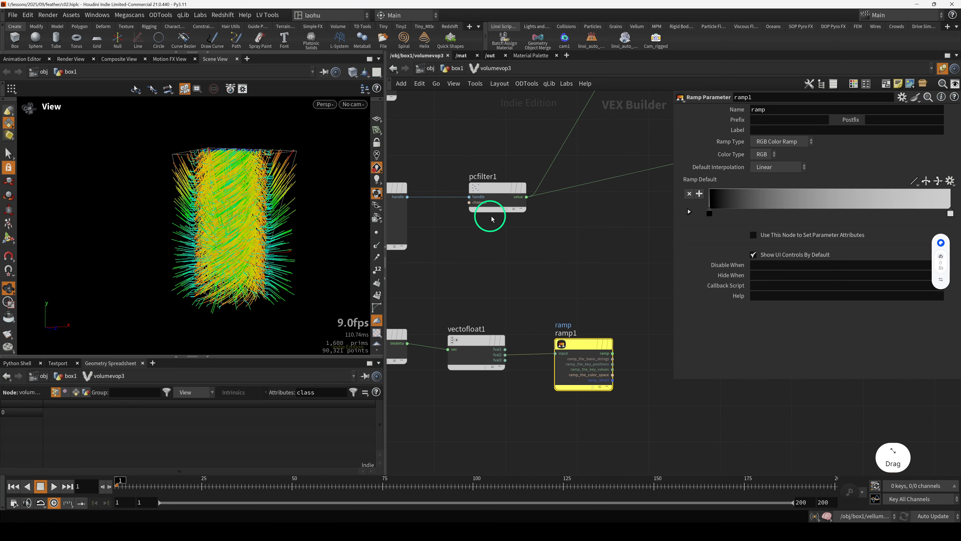
pyautogui.click(499, 193)
pyautogui.click(584, 322)
pyautogui.click(780, 141)
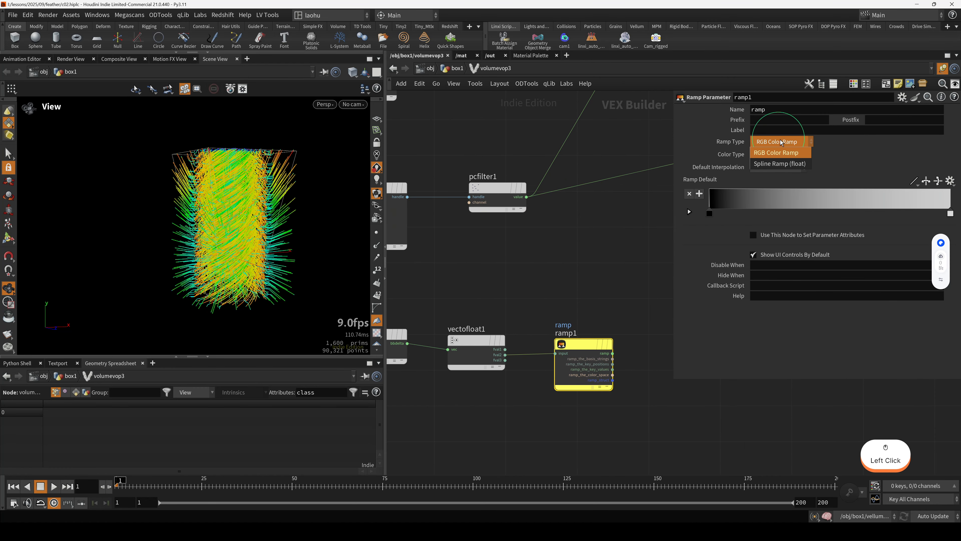
pyautogui.click(780, 167)
# Step: Add a Multiply node that multiplies pcfilter1's value by ramp1's output
pyautogui.click(500, 188)
pyautogui.scroll(-3, 531, 262)
pyautogui.moveTo(531, 262); pyautogui.dragTo(557, 266, button='middle')
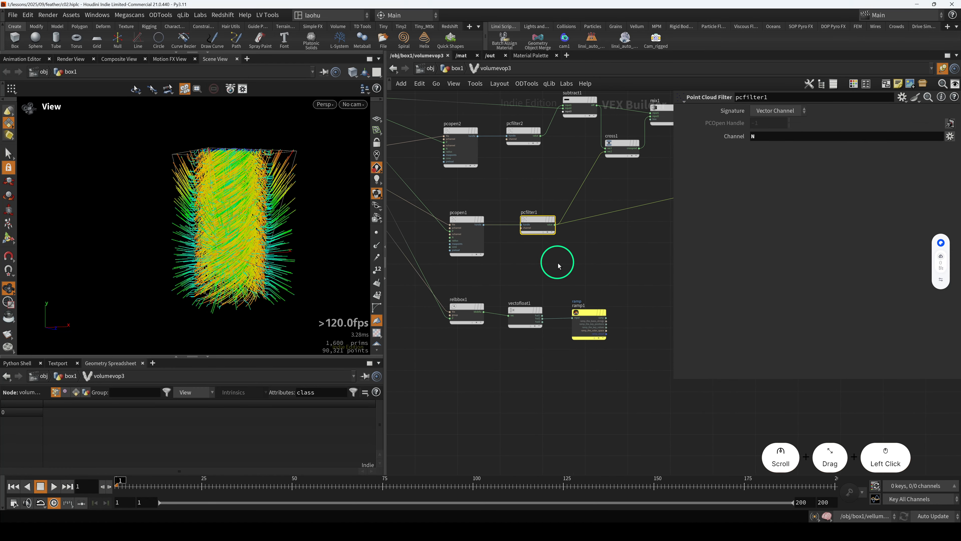
pyautogui.click(472, 237)
pyautogui.click(556, 222)
pyautogui.moveTo(555, 225); pyautogui.dragTo(608, 237)
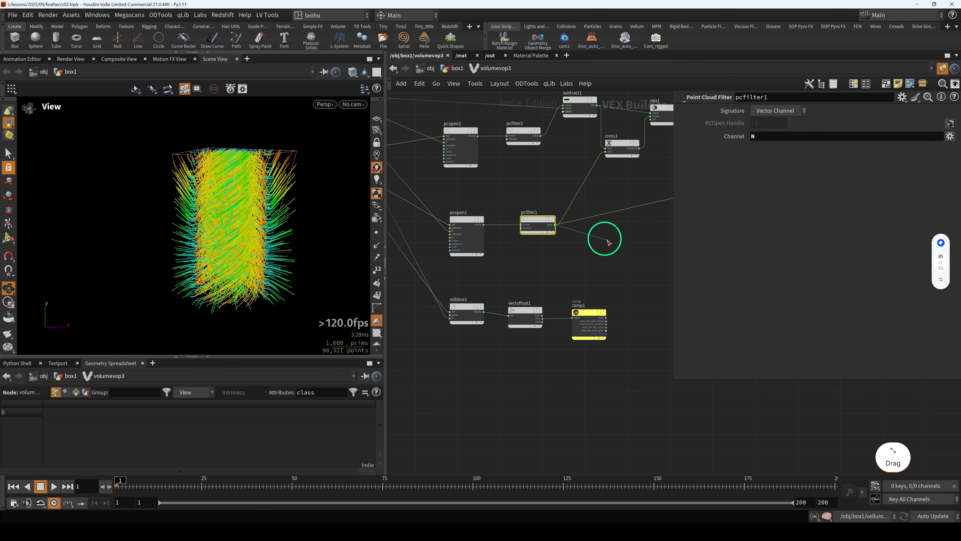
pyautogui.write('mu')
pyautogui.press('Return')
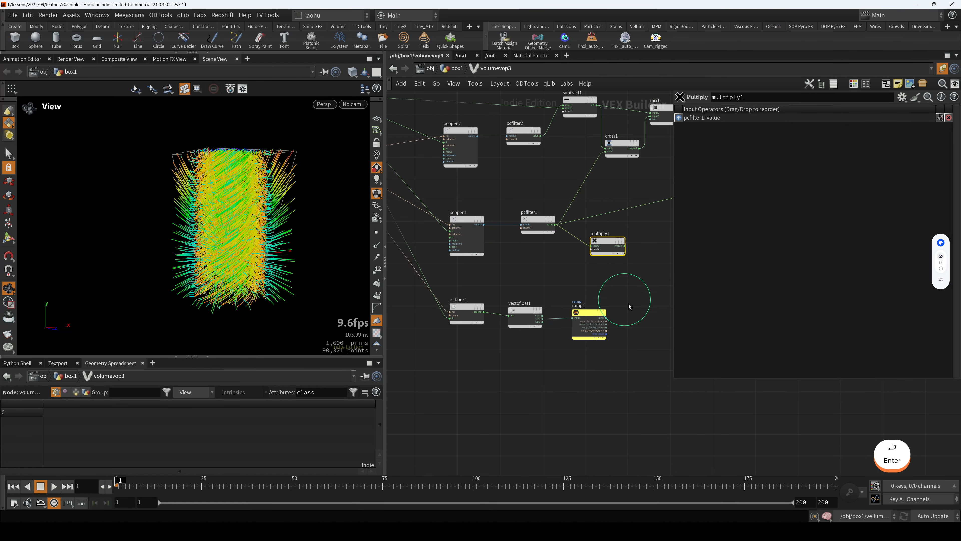
pyautogui.click(595, 256)
# Step: Connect multiply1's product to bind1 in place of mix2 and go up to the box1 network
pyautogui.moveTo(629, 267); pyautogui.dragTo(529, 274, button='middle')
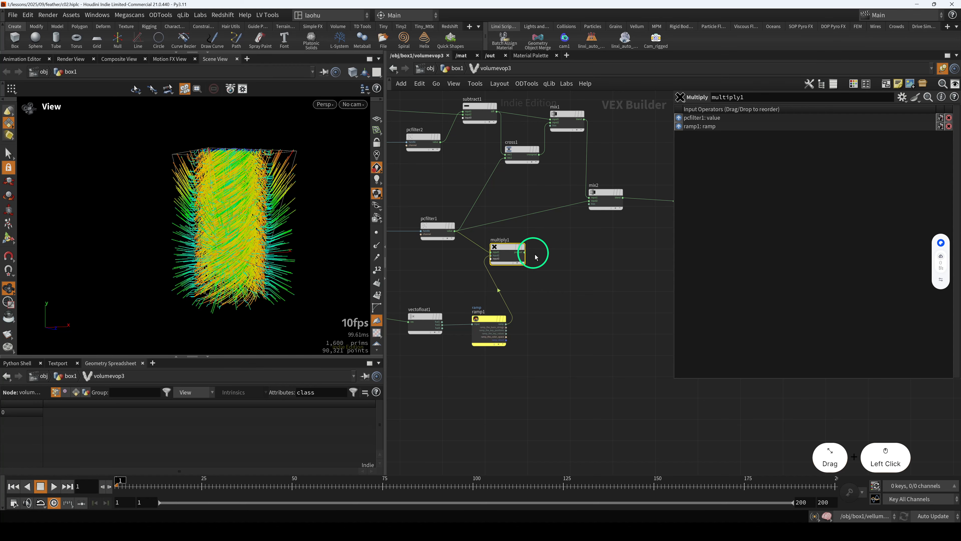
pyautogui.click(606, 205)
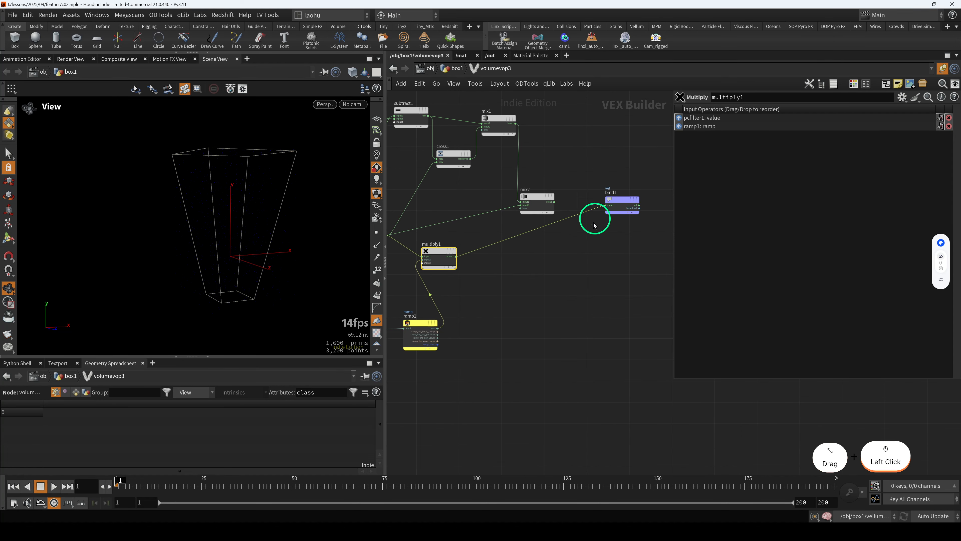
pyautogui.click(468, 69)
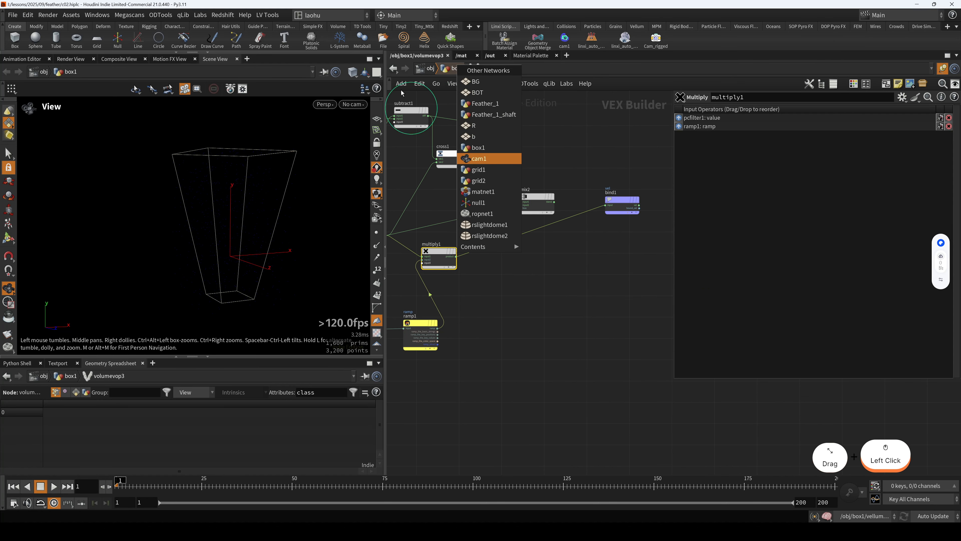
pyautogui.click(445, 65)
pyautogui.click(452, 69)
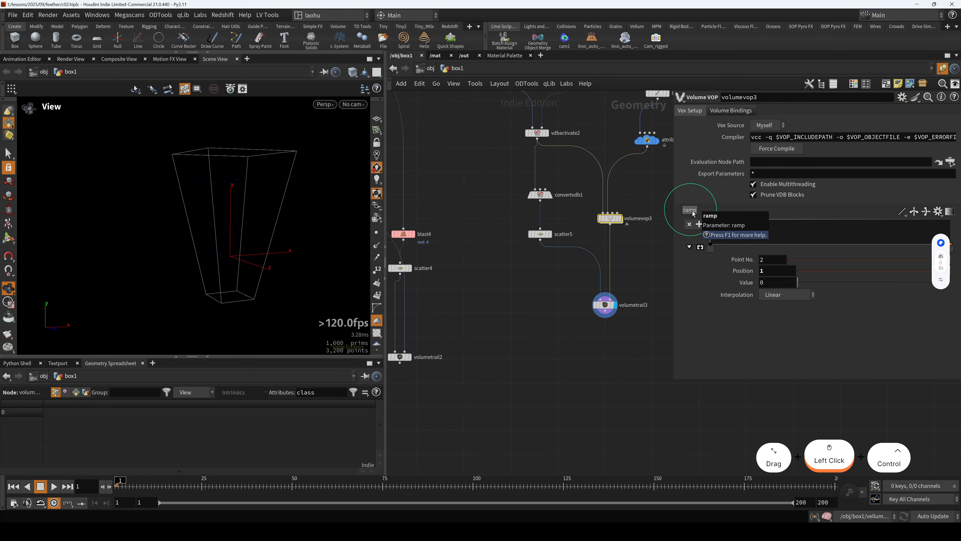
# Step: Reset volumevop3's ramp to its default and reverse it to fall linearly from 1 to 0
pyautogui.keyDown('ctrl'); pyautogui.click(696, 213); pyautogui.keyUp('ctrl')
pyautogui.keyDown('alt'); pyautogui.moveTo(257, 215); pyautogui.dragTo(273, 223); pyautogui.keyUp('alt')
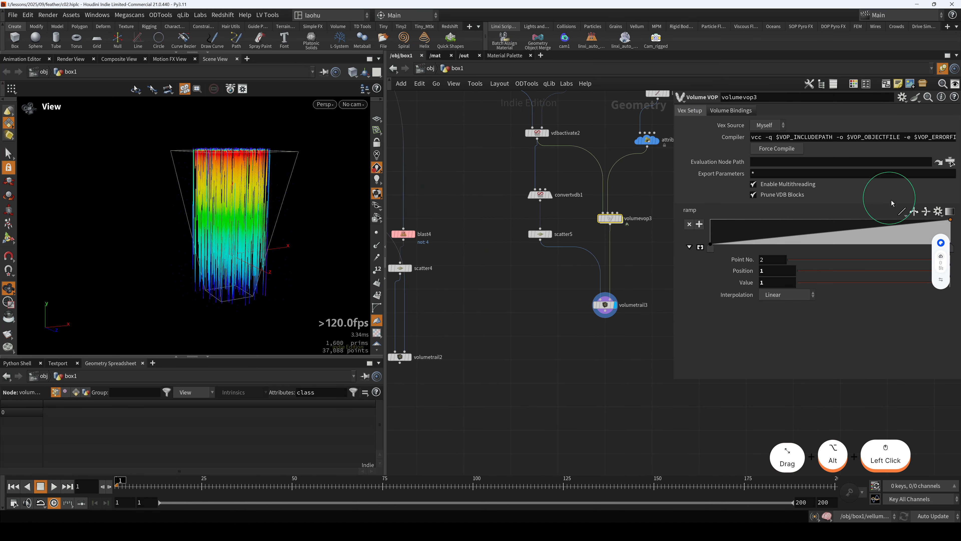
pyautogui.click(914, 212)
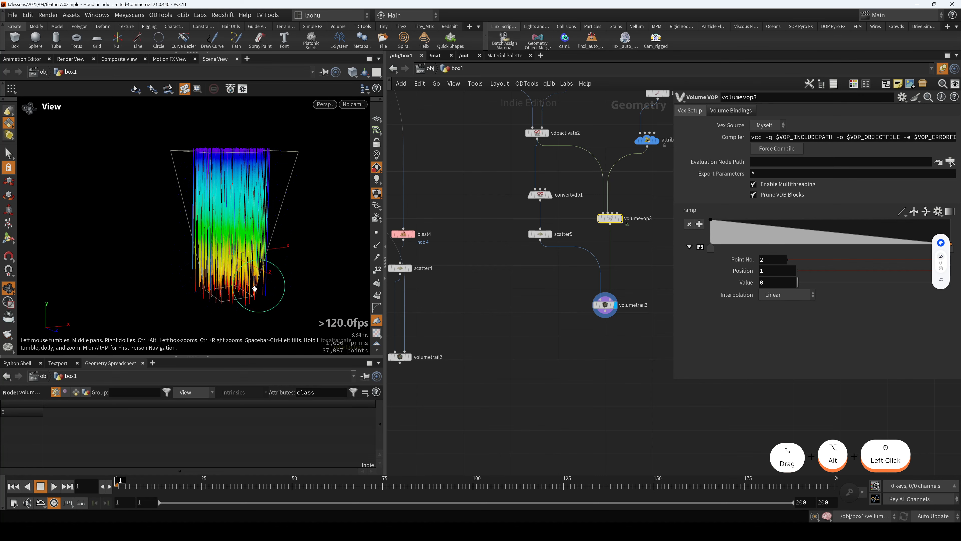
pyautogui.keyDown('alt'); pyautogui.moveTo(220, 278); pyautogui.dragTo(221, 274); pyautogui.keyUp('alt')
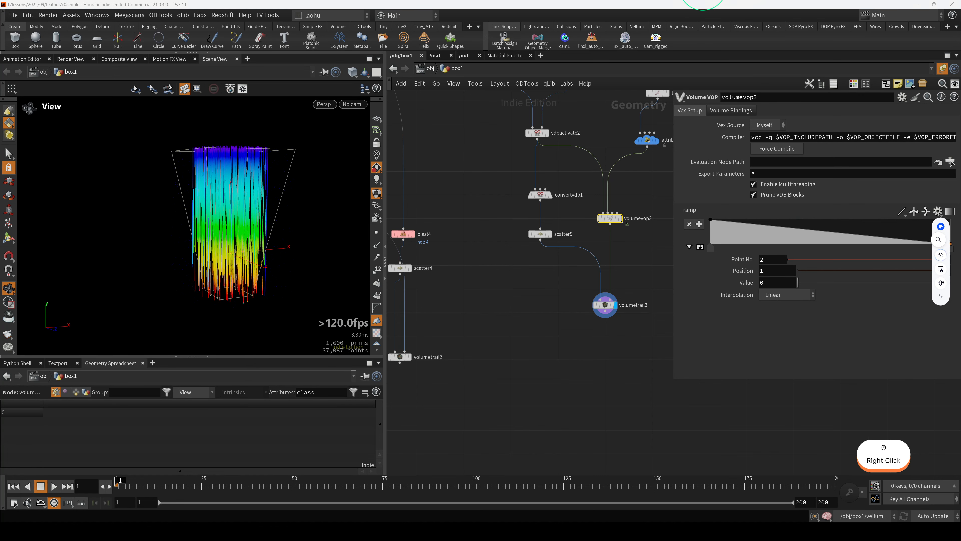
# Step: Shift volumetrail3 slightly in the network, re-enter volumevop3 and reconnect mix2's blend output to bind1
pyautogui.moveTo(615, 314); pyautogui.dragTo(599, 316)
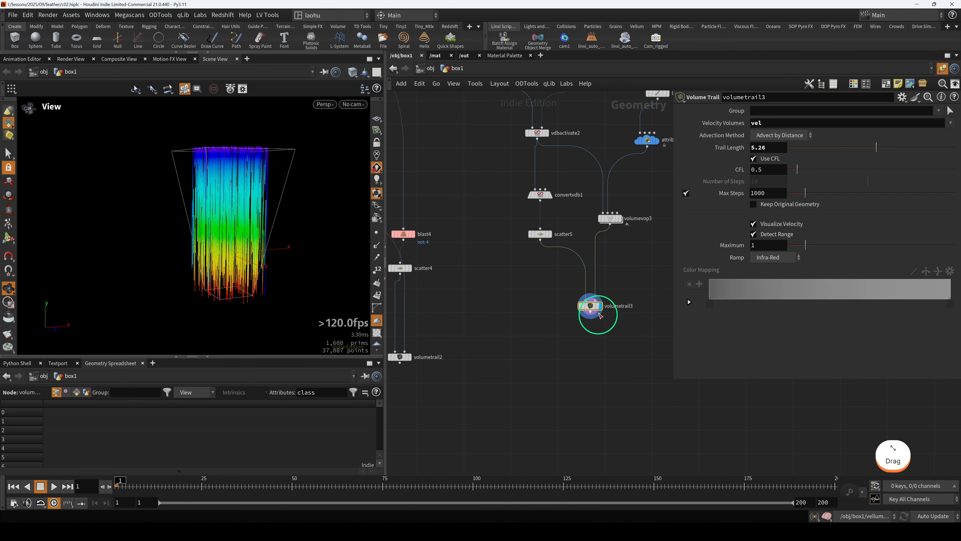
pyautogui.doubleClick(610, 218)
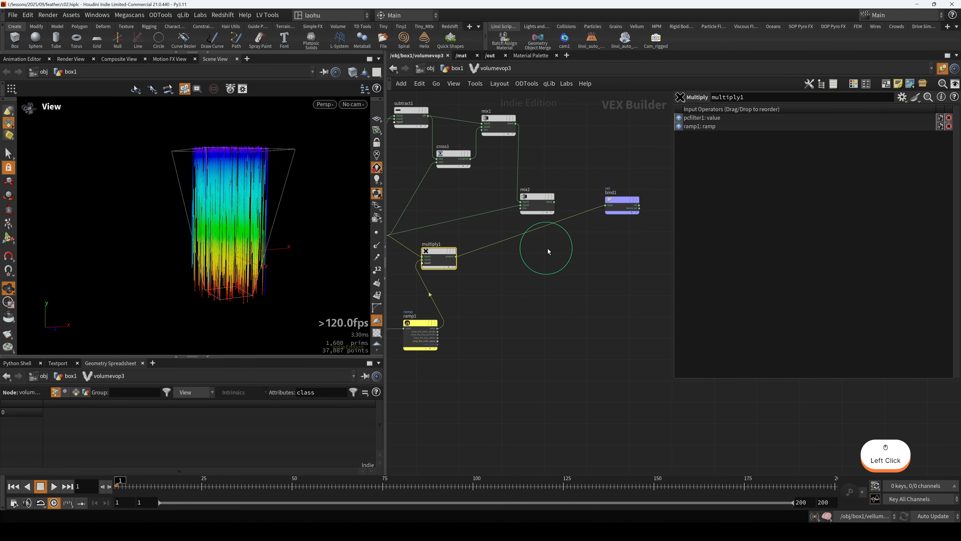
pyautogui.moveTo(597, 204); pyautogui.dragTo(606, 205)
pyautogui.moveTo(294, 232)
pyautogui.keyDown('alt'); pyautogui.mouseDown()
pyautogui.moveTo(320, 273)
pyautogui.moveTo(284, 228)
pyautogui.mouseUp(); pyautogui.keyUp('alt')
pyautogui.scroll(-2, 536, 265)
pyautogui.moveTo(516, 266); pyautogui.dragTo(533, 264, button='middle')
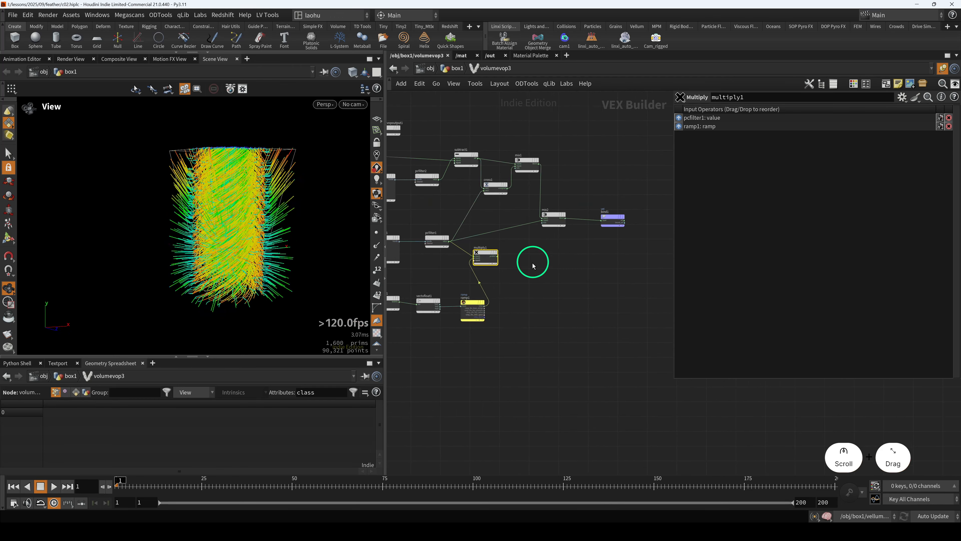
# Step: Connect the multiply1 product to the second input of mix2 and return to the box1 network to view the trails
pyautogui.scroll(2, 524, 260)
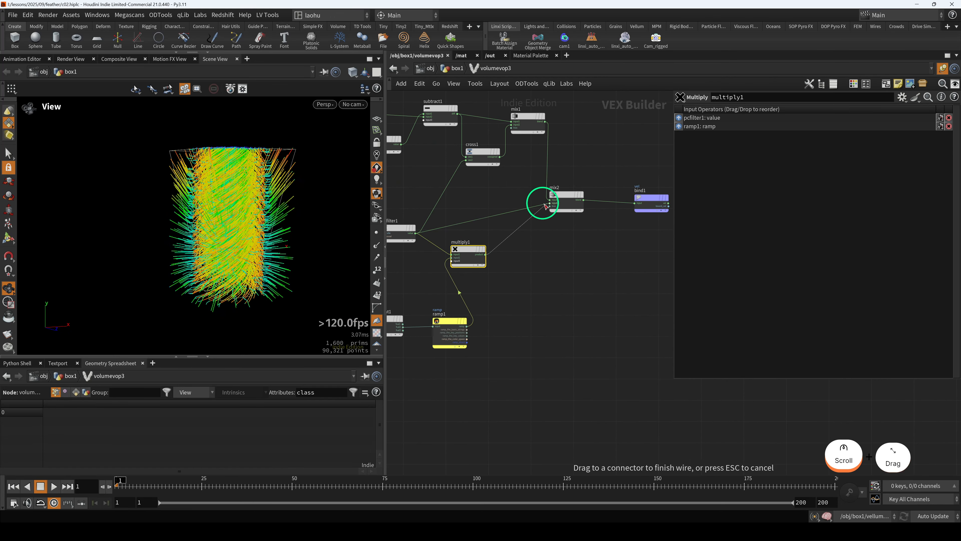
pyautogui.moveTo(545, 207); pyautogui.dragTo(550, 206)
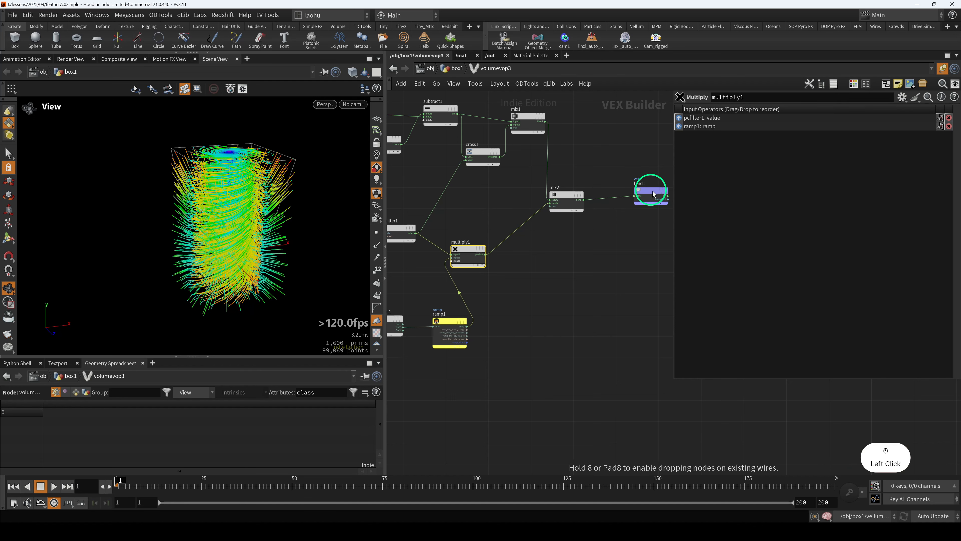
pyautogui.moveTo(654, 195); pyautogui.dragTo(653, 197)
pyautogui.moveTo(581, 239); pyautogui.dragTo(611, 235, button='middle')
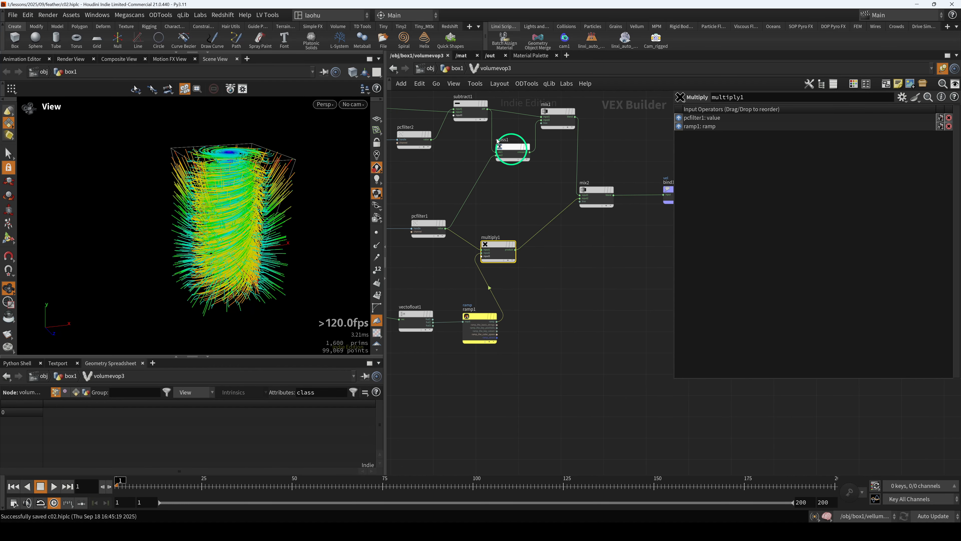
pyautogui.click(456, 69)
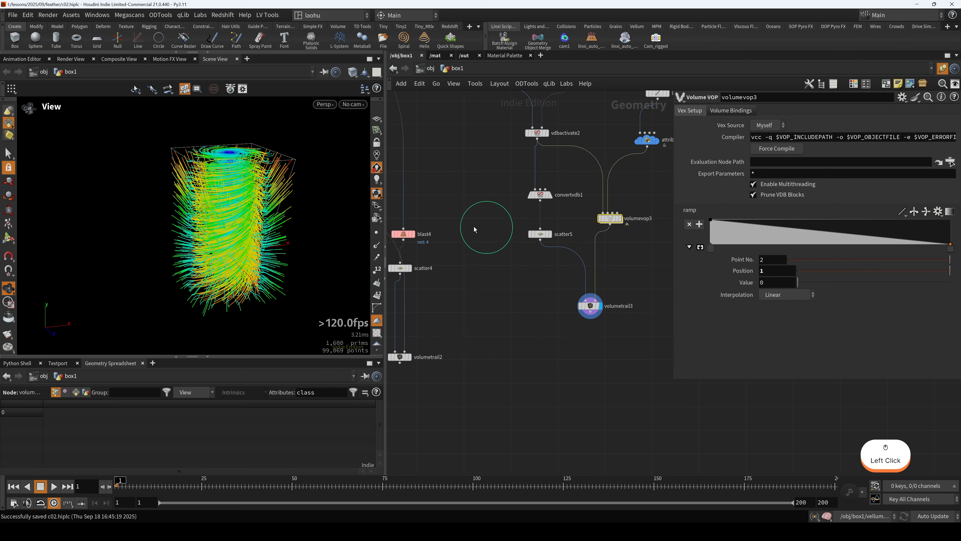
pyautogui.scroll(-3, 497, 297)
pyautogui.moveTo(311, 239); pyautogui.dragTo(316, 310)
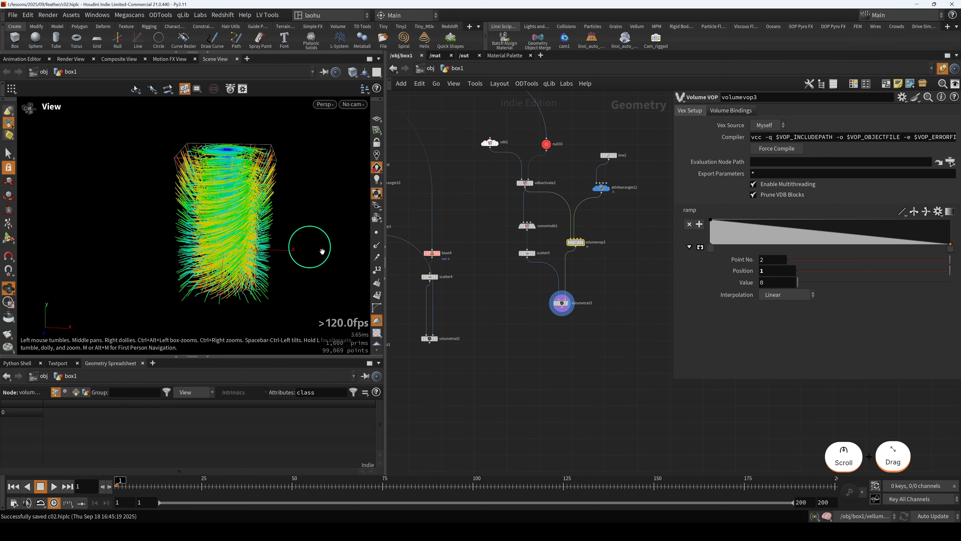
# Step: Add a null node fed by null33 and place it in the empty area beside the volumetrail3 branch
pyautogui.scroll(-3, 559, 288)
pyautogui.moveTo(505, 292); pyautogui.dragTo(564, 290)
pyautogui.scroll(2, 567, 290)
pyautogui.click(599, 162)
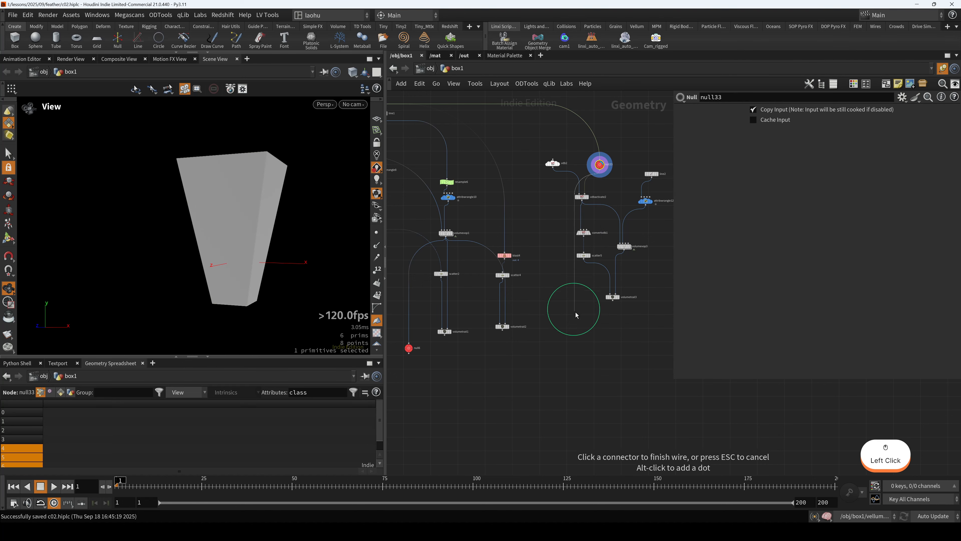
pyautogui.moveTo(631, 304); pyautogui.dragTo(543, 295, button='middle')
pyautogui.press('Tab')
pyautogui.press('Return')
pyautogui.click(580, 268)
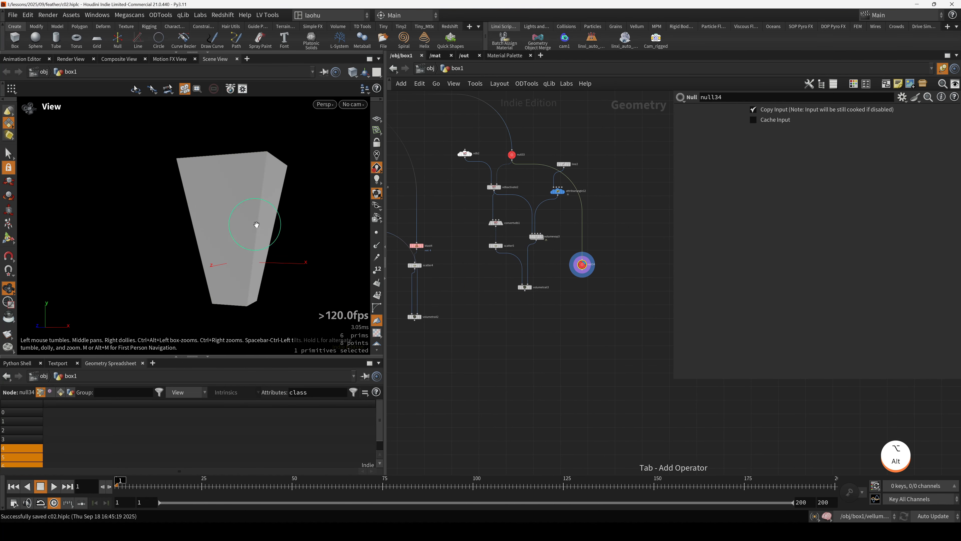
# Step: Isolate the box's bottom face with a Blast node on primitive 4, with Delete Non Selected enabled
pyautogui.moveTo(256, 225)
pyautogui.keyDown('alt'); pyautogui.mouseDown()
pyautogui.moveTo(263, 208)
pyautogui.moveTo(270, 270)
pyautogui.moveTo(232, 262)
pyautogui.mouseUp(); pyautogui.keyUp('alt')
pyautogui.hotkey('shift', 'w')
pyautogui.press('s')
pyautogui.click(240, 294)
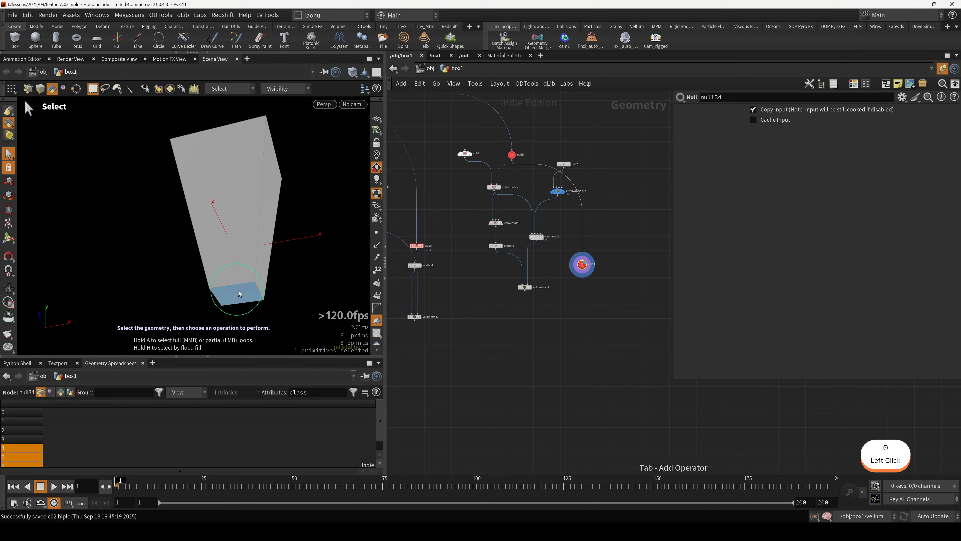
pyautogui.press('Delete')
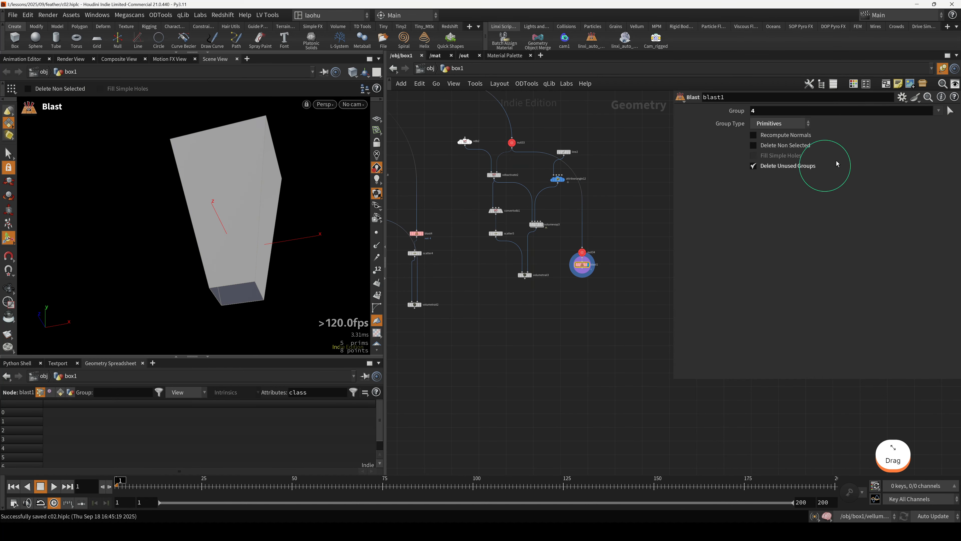
pyautogui.keyDown('alt'); pyautogui.moveTo(335, 235); pyautogui.dragTo(483, 279); pyautogui.keyUp('alt')
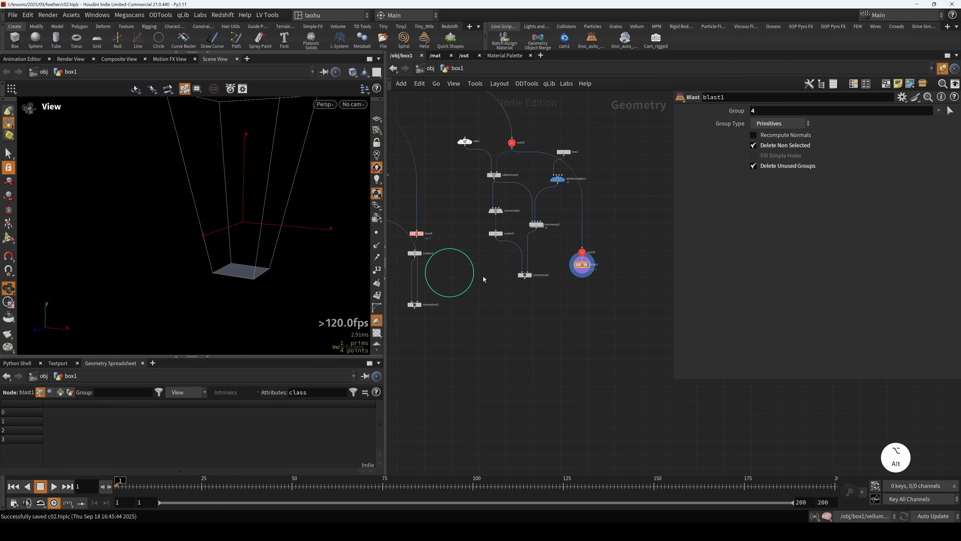
# Step: Add a Scatter node below blast1 and display its points
pyautogui.scroll(3, 573, 269)
pyautogui.click(592, 273)
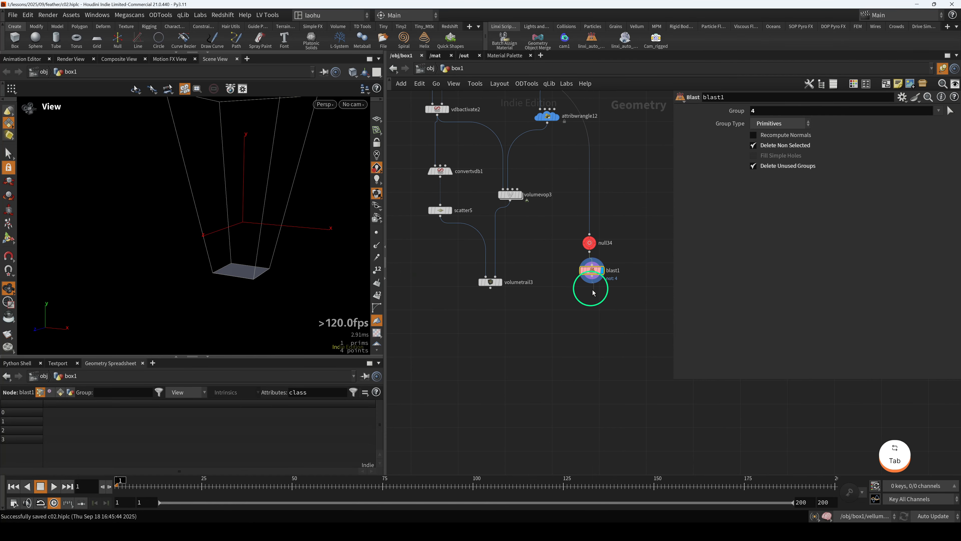
pyautogui.write('SCATT')
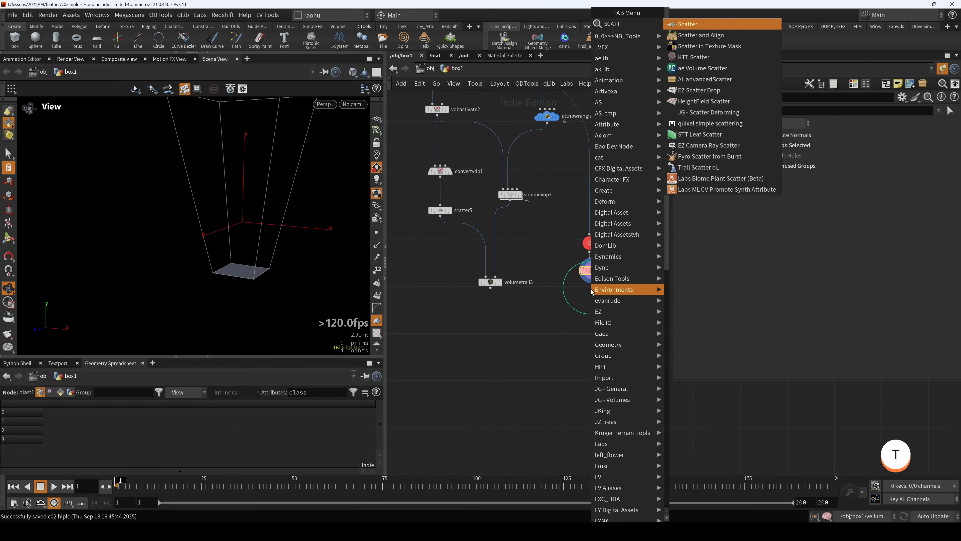
pyautogui.press('Return')
pyautogui.press('Return')
pyautogui.press('r')
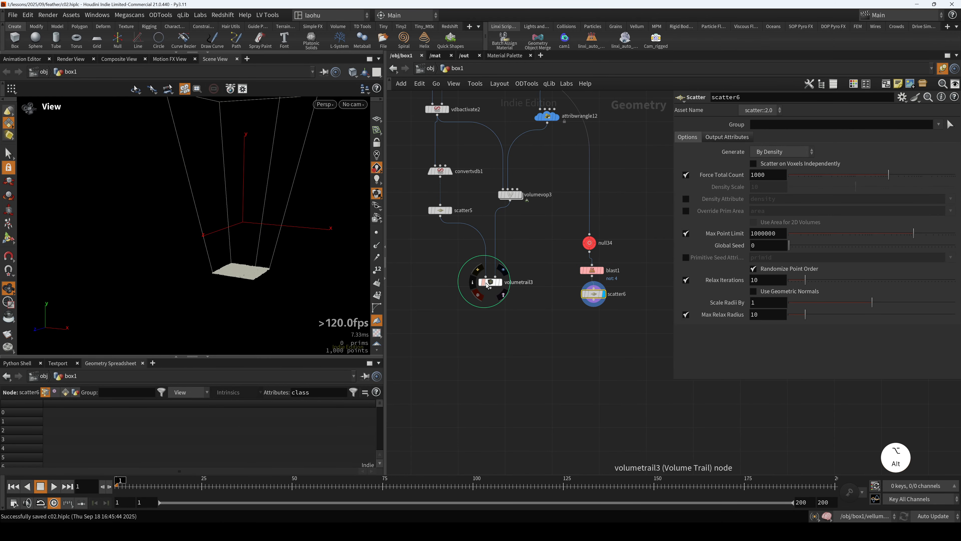
# Step: Duplicate volumetrail3 below the new scatter, feed scatter6 into its first input and display the copy
pyautogui.keyDown('alt'); pyautogui.moveTo(491, 282); pyautogui.dragTo(620, 337); pyautogui.keyUp('alt')
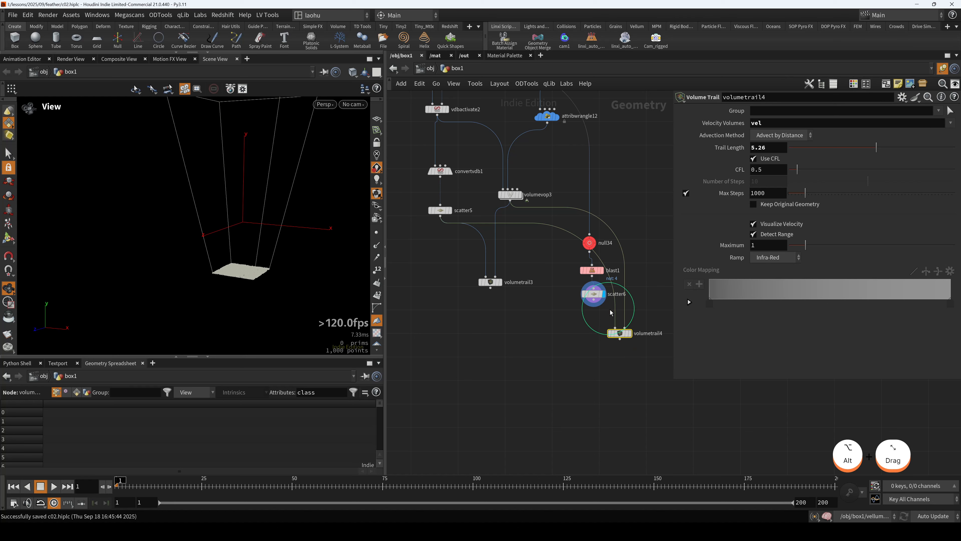
pyautogui.moveTo(596, 308); pyautogui.dragTo(621, 336)
pyautogui.press('r')
pyautogui.moveTo(279, 253); pyautogui.dragTo(225, 255)
pyautogui.scroll(5, 230, 254)
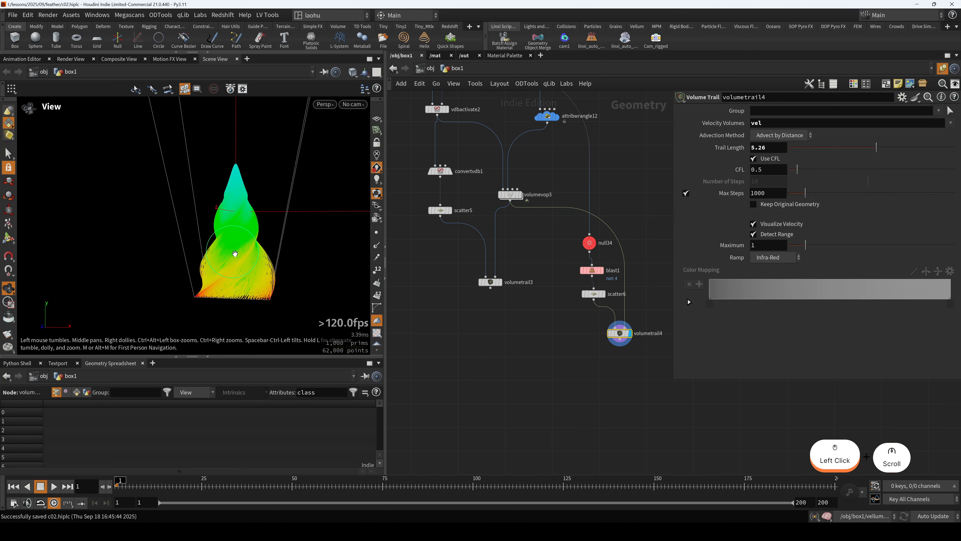
# Step: Set the Force Total Count of scatter6 to 240
pyautogui.click(593, 294)
pyautogui.moveTo(871, 177)
pyautogui.mouseDown()
pyautogui.moveTo(858, 182)
pyautogui.moveTo(868, 184)
pyautogui.mouseUp()
pyautogui.keyDown('alt'); pyautogui.scroll(-2, 242, 232); pyautogui.keyUp('alt')
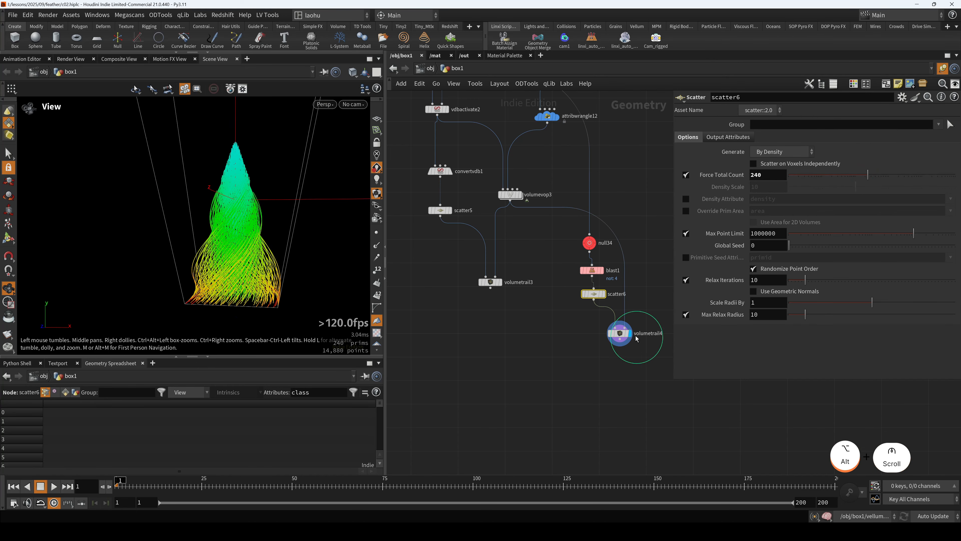
# Step: Set the Trail Length of volumetrail4 to 11.4 and move the node away from scatter6
pyautogui.click(624, 341)
pyautogui.moveTo(877, 151); pyautogui.dragTo(919, 152)
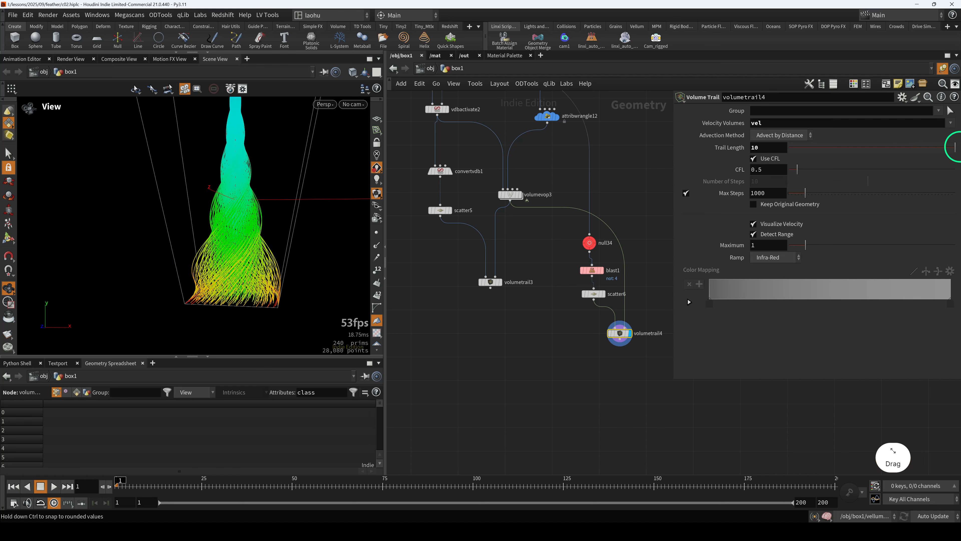
pyautogui.keyDown('alt'); pyautogui.scroll(-4, 236, 215); pyautogui.keyUp('alt')
pyautogui.keyDown('alt'); pyautogui.moveTo(261, 219); pyautogui.dragTo(210, 221); pyautogui.keyUp('alt')
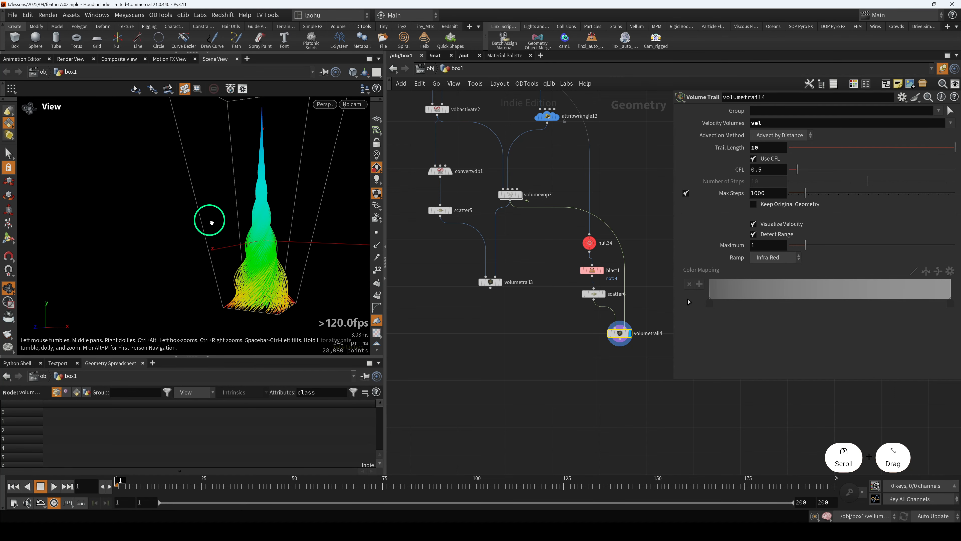
pyautogui.scroll(-3, 447, 263)
pyautogui.moveTo(772, 151)
pyautogui.mouseDown(button='middle')
pyautogui.moveTo(811, 146)
pyautogui.moveTo(768, 146)
pyautogui.mouseUp(button='middle')
pyautogui.moveTo(225, 243)
pyautogui.keyDown('alt'); pyautogui.mouseDown()
pyautogui.moveTo(265, 226)
pyautogui.moveTo(223, 230)
pyautogui.mouseUp(); pyautogui.keyUp('alt')
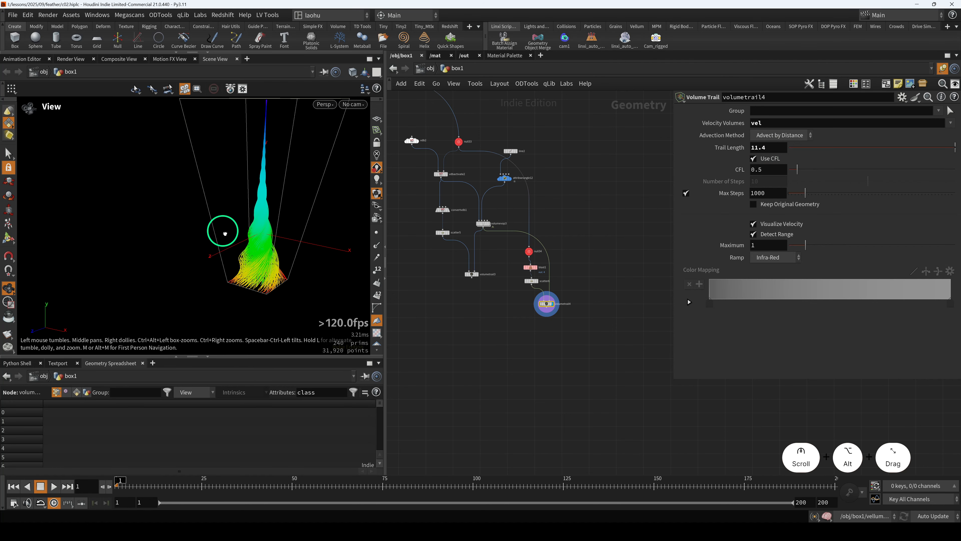
pyautogui.moveTo(545, 303); pyautogui.dragTo(575, 302)
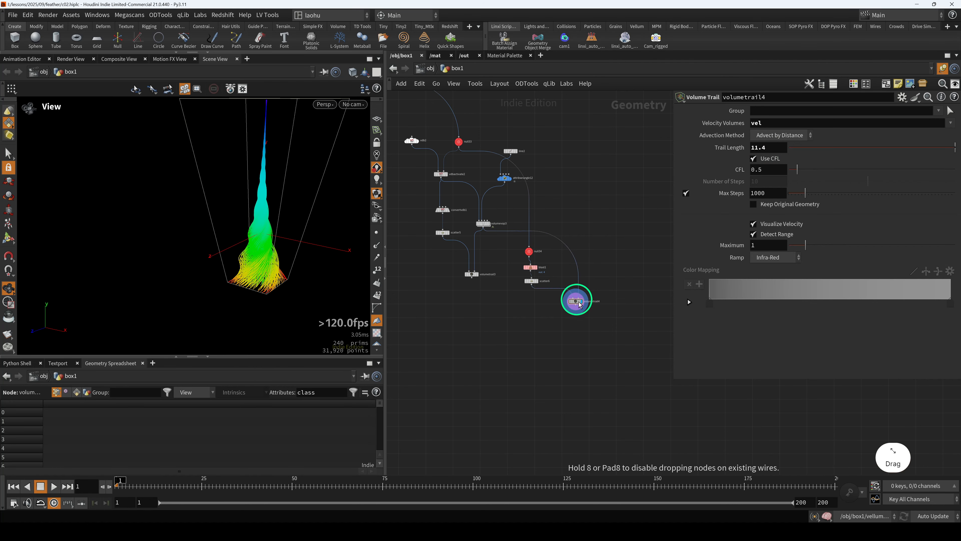
# Step: Compare the trails of volumetrail3 and volumetrail4 from several angles, leaving volumetrail4 displayed
pyautogui.keyDown('alt'); pyautogui.moveTo(283, 230); pyautogui.dragTo(292, 239); pyautogui.keyUp('alt')
pyautogui.click(531, 280)
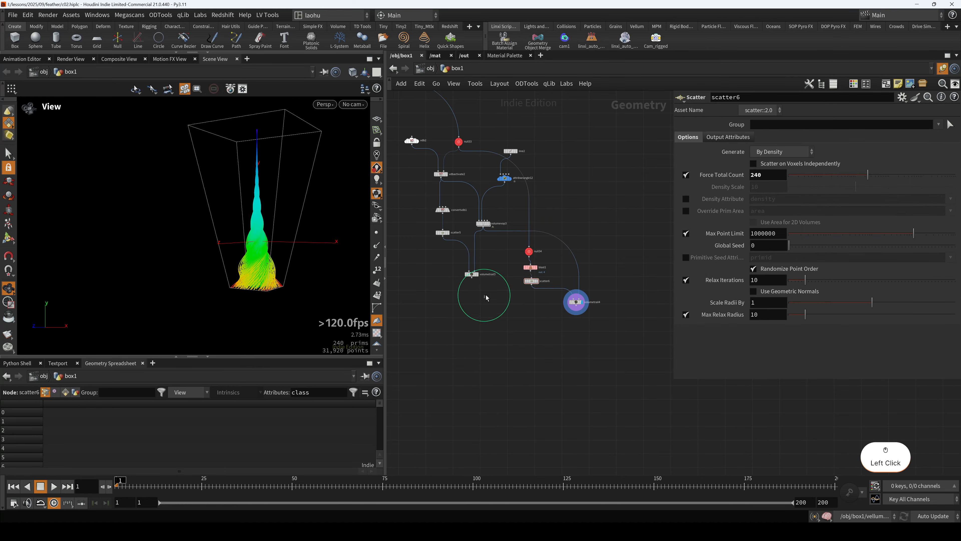
pyautogui.moveTo(484, 296); pyautogui.dragTo(428, 265)
pyautogui.press('r')
pyautogui.keyDown('alt'); pyautogui.moveTo(318, 241); pyautogui.dragTo(258, 212); pyautogui.keyUp('alt')
pyautogui.click(576, 301)
pyautogui.press('r')
pyautogui.keyDown('alt'); pyautogui.moveTo(320, 240); pyautogui.dragTo(301, 236); pyautogui.keyUp('alt')
pyautogui.scroll(5, 259, 272)
pyautogui.keyDown('alt'); pyautogui.moveTo(264, 273); pyautogui.dragTo(246, 279); pyautogui.keyUp('alt')
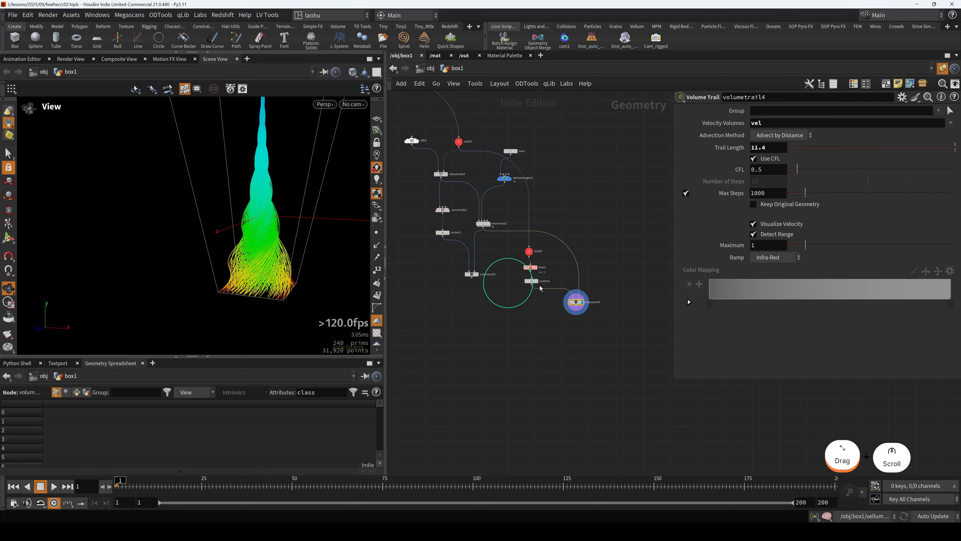
# Step: Inside volumevop3, set the Bias of mix2 to 0.693
pyautogui.scroll(3, 540, 288)
pyautogui.doubleClick(459, 200)
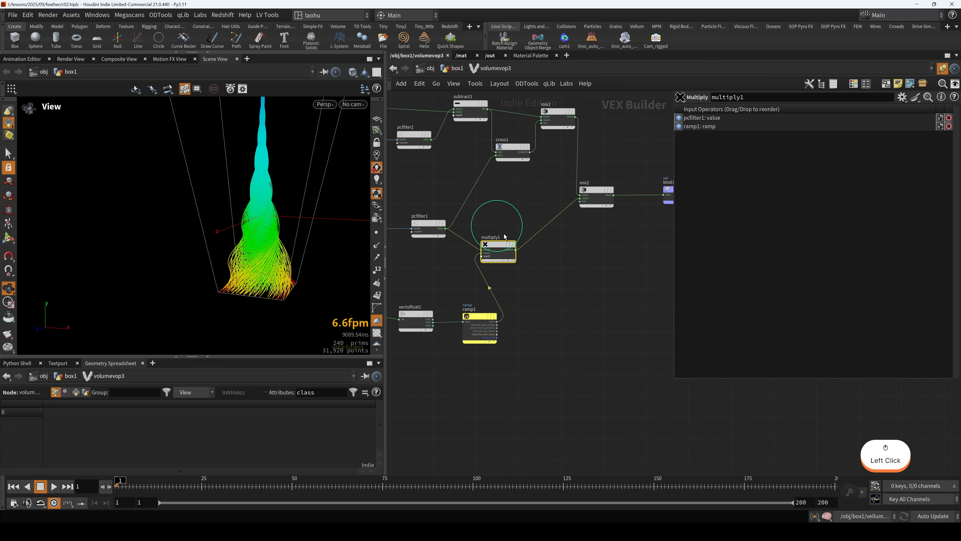
pyautogui.click(613, 211)
pyautogui.moveTo(887, 121); pyautogui.dragTo(901, 125)
pyautogui.press('f')
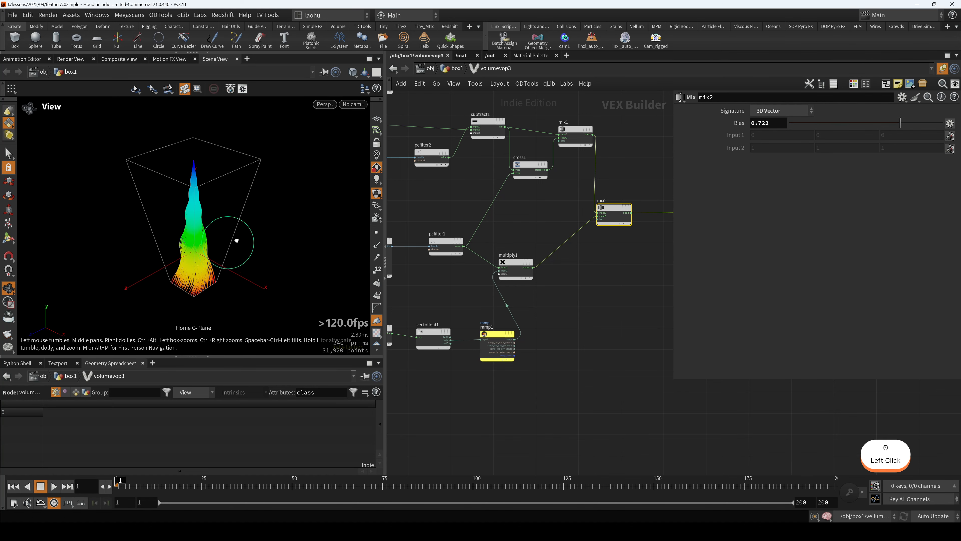
pyautogui.moveTo(231, 238); pyautogui.dragTo(235, 256)
pyautogui.click(884, 126)
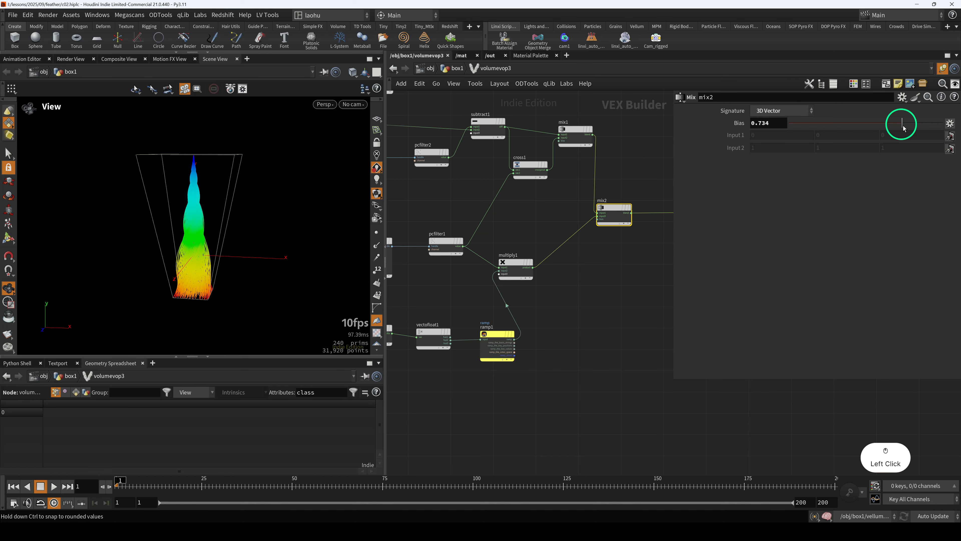
pyautogui.click(543, 268)
pyautogui.moveTo(501, 343); pyautogui.dragTo(498, 341)
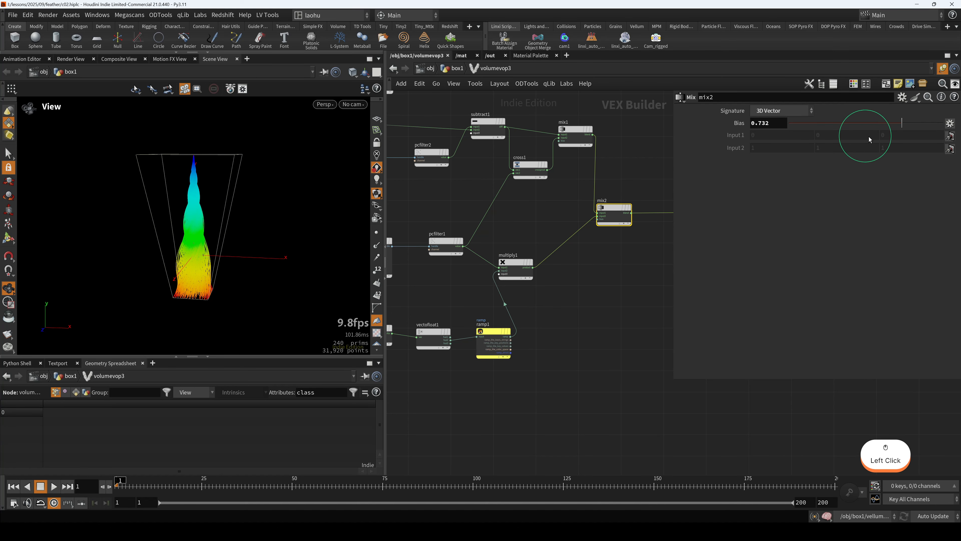
pyautogui.moveTo(902, 126)
pyautogui.mouseDown()
pyautogui.moveTo(911, 127)
pyautogui.moveTo(895, 127)
pyautogui.mouseUp()
pyautogui.click(597, 218)
# Step: Set the Bias of mix1 to 0.766 and shift subtract1 down level with it
pyautogui.moveTo(565, 169); pyautogui.dragTo(571, 205, button='middle')
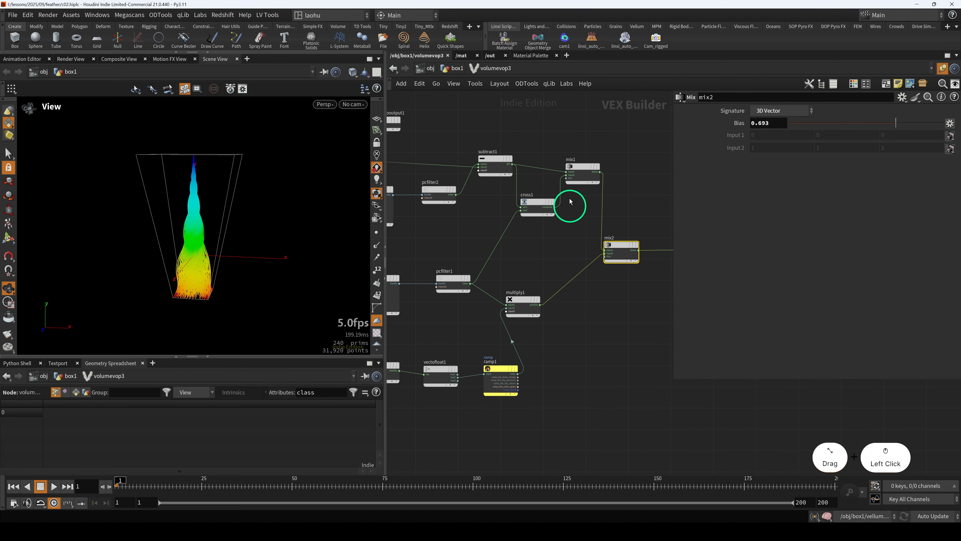
pyautogui.click(583, 179)
pyautogui.scroll(1, 522, 208)
pyautogui.scroll(1, 521, 208)
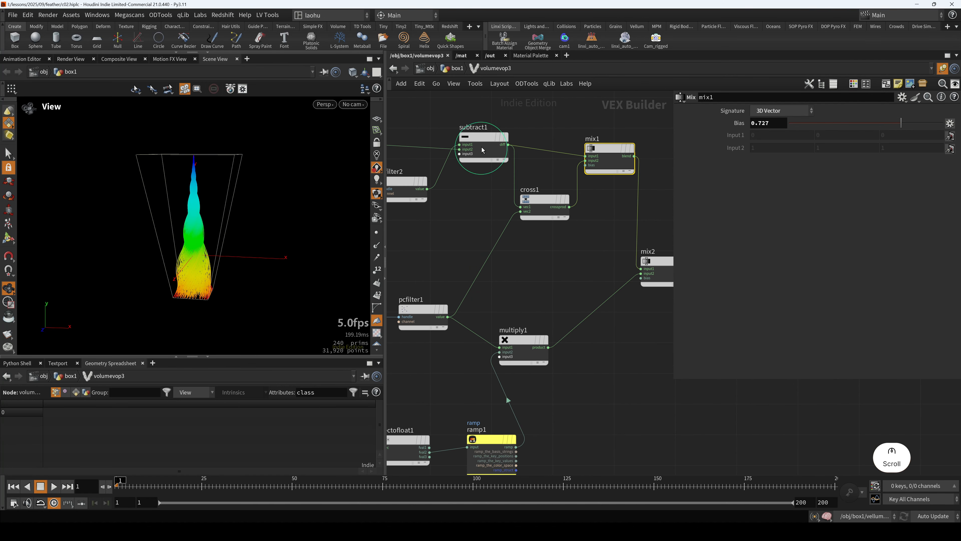
pyautogui.moveTo(480, 137); pyautogui.dragTo(480, 148)
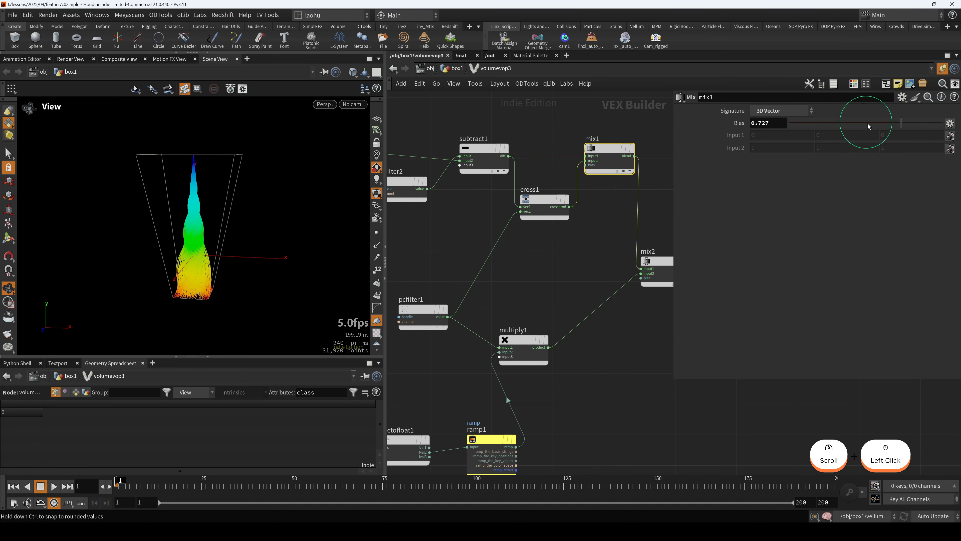
pyautogui.moveTo(869, 126); pyautogui.dragTo(907, 125)
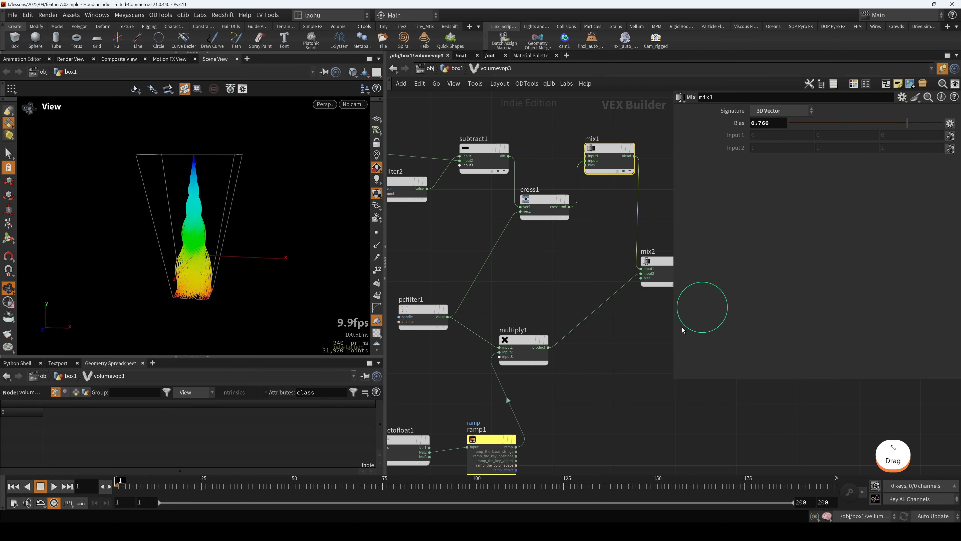
# Step: Return to the box1 network and duplicate vellumsolver4 into the empty area below the volume trail branches
pyautogui.scroll(-3, 629, 371)
pyautogui.click(456, 68)
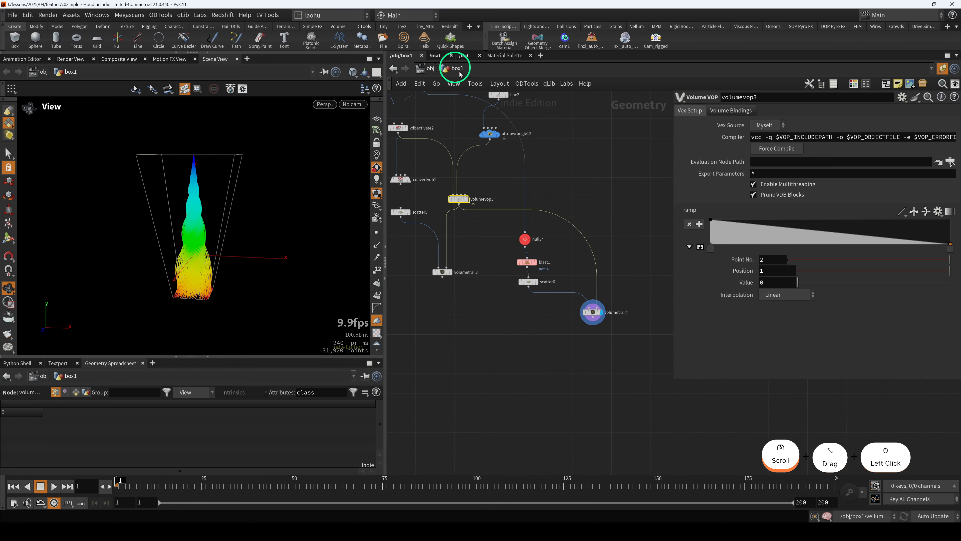
pyautogui.moveTo(635, 307); pyautogui.dragTo(670, 305, button='middle')
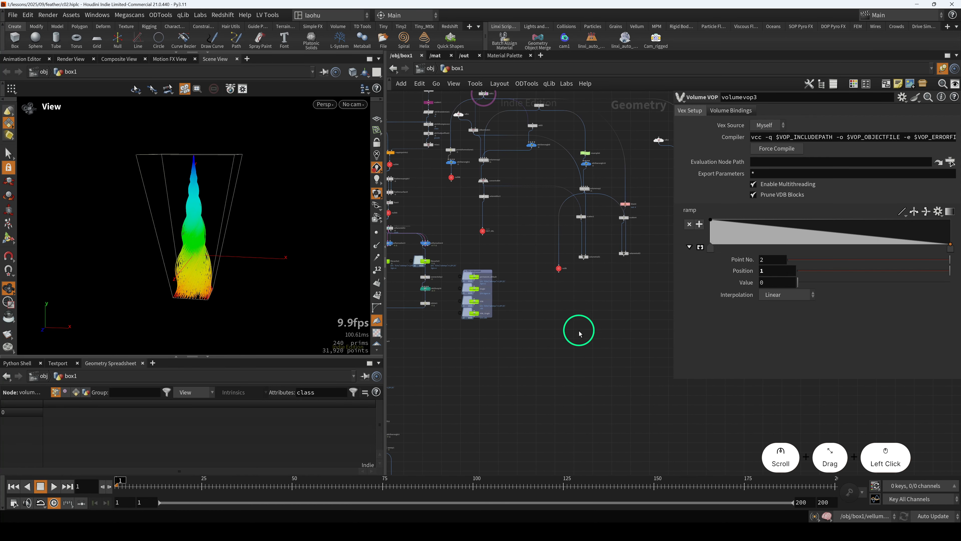
pyautogui.scroll(3, 424, 276)
pyautogui.moveTo(444, 342); pyautogui.dragTo(499, 355, button='middle')
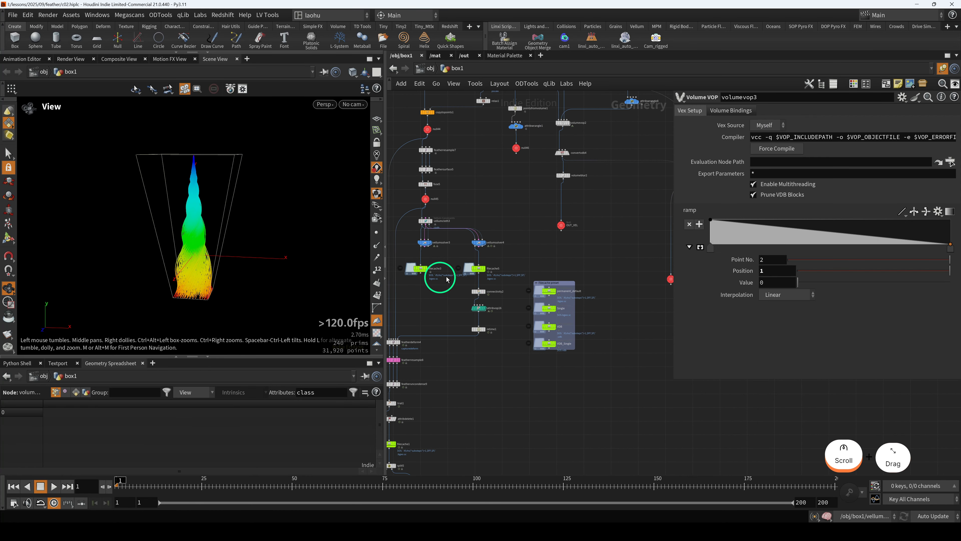
pyautogui.keyDown('alt'); pyautogui.moveTo(478, 242); pyautogui.dragTo(665, 372); pyautogui.keyUp('alt')
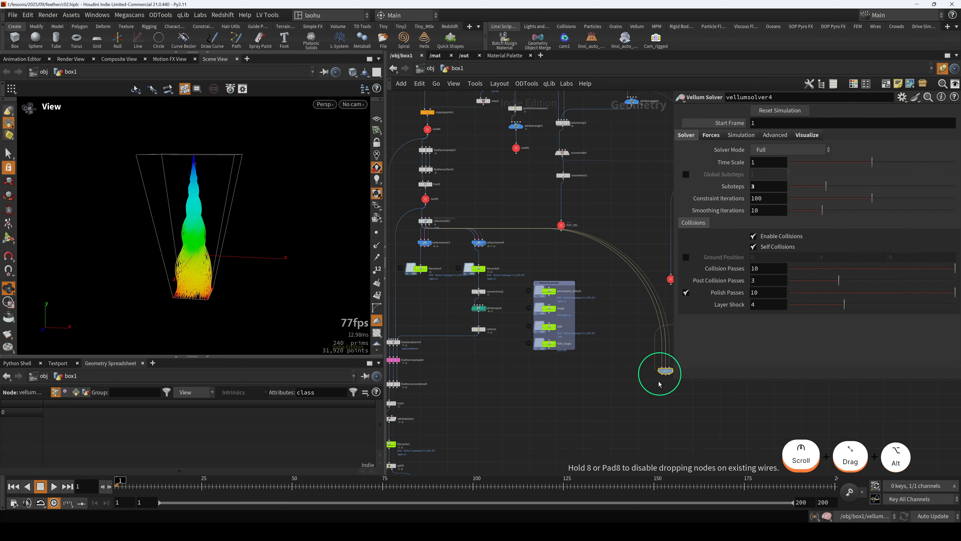
pyautogui.moveTo(655, 399); pyautogui.dragTo(522, 379, button='middle')
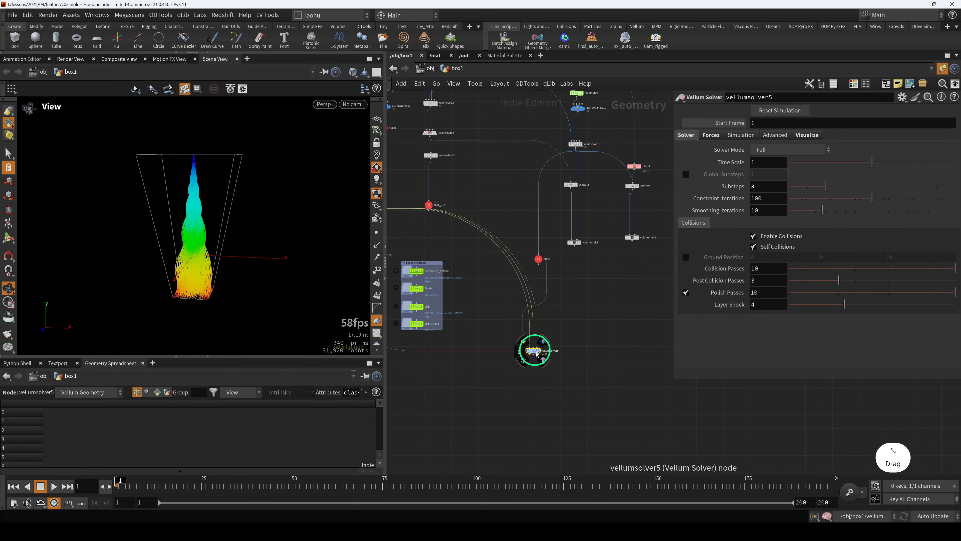
# Step: Move volumetrail3 aside and add a displayed null node fed by volumevop3 beneath it
pyautogui.click(593, 335)
pyautogui.moveTo(593, 336); pyautogui.dragTo(470, 355, button='middle')
pyautogui.moveTo(588, 311); pyautogui.dragTo(487, 326, button='middle')
pyautogui.scroll(2, 592, 295)
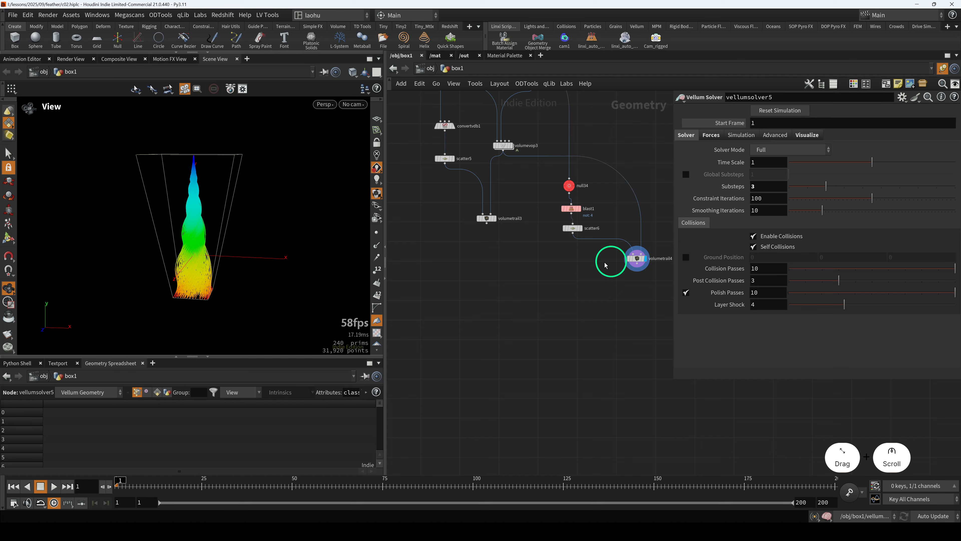
pyautogui.moveTo(489, 218); pyautogui.dragTo(436, 220)
pyautogui.click(503, 150)
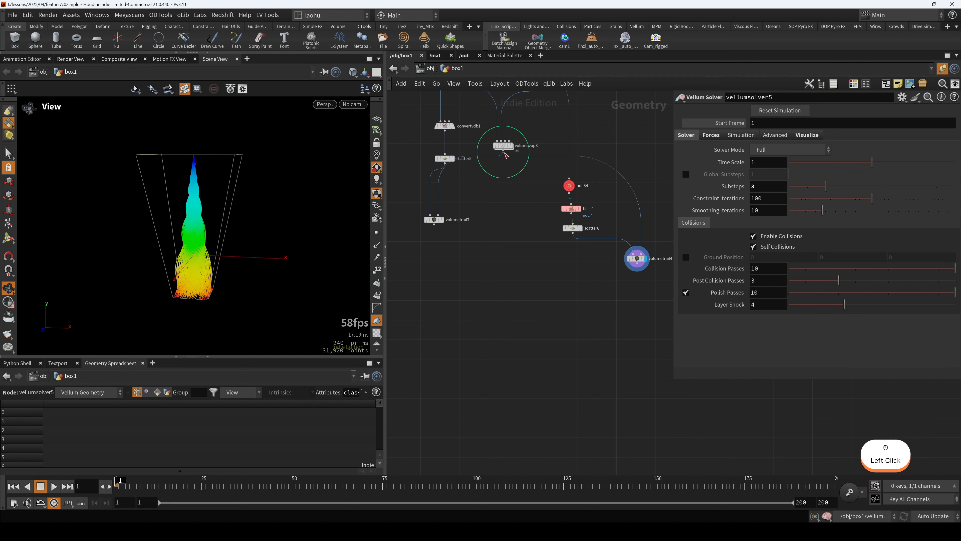
pyautogui.press('Tab')
pyautogui.write('null')
pyautogui.press('Return')
pyautogui.click(516, 264)
pyautogui.scroll(-1, 444, 307)
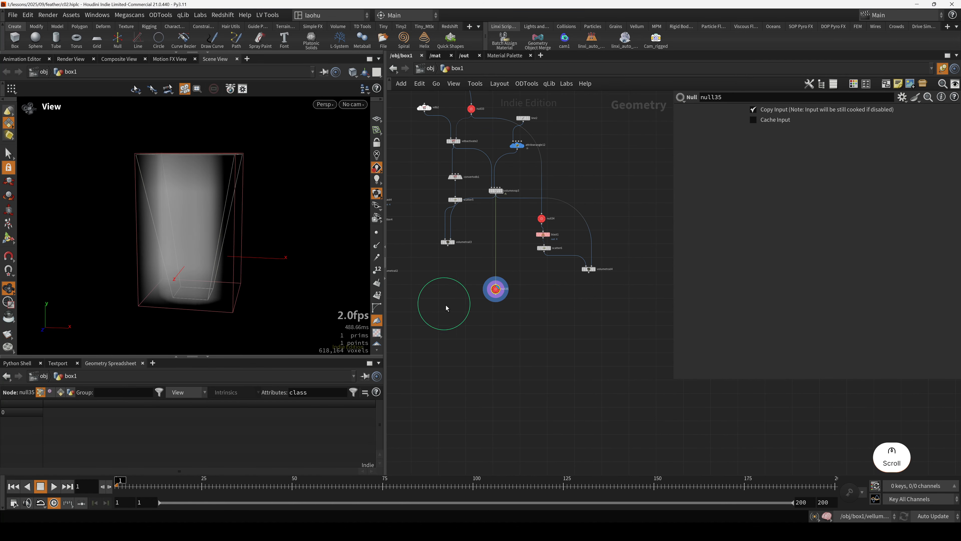
# Step: Copy the new null and paste its path, /obj/box1/null35, as the SOP source of popadvectbyvolumes1 inside vellumsolver5
pyautogui.moveTo(470, 286); pyautogui.dragTo(620, 283, button='middle')
pyautogui.hotkey('ctrl', 'c')
pyautogui.moveTo(534, 347); pyautogui.dragTo(631, 314, button='middle')
pyautogui.scroll(2, 575, 336)
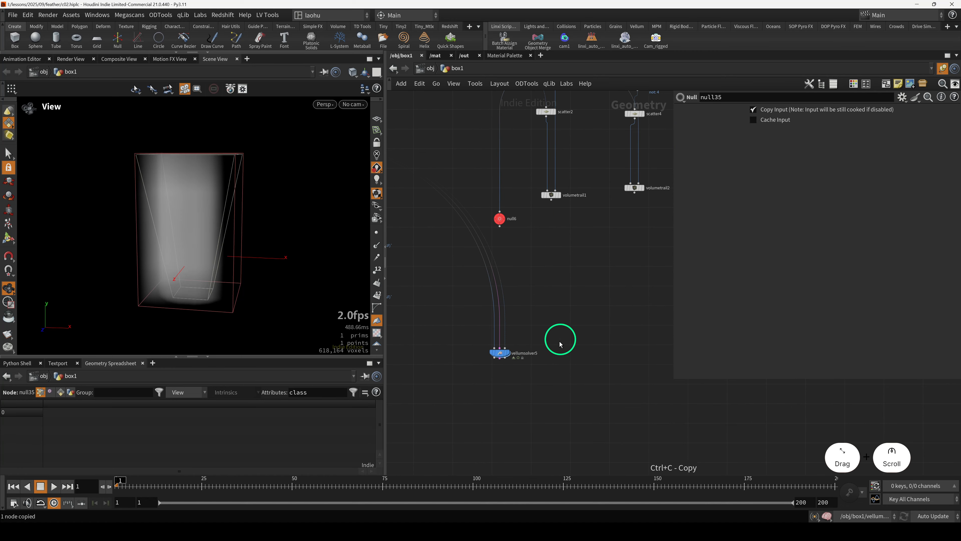
pyautogui.doubleClick(500, 352)
pyautogui.moveTo(523, 303); pyautogui.dragTo(424, 269, button='middle')
pyautogui.click(540, 307)
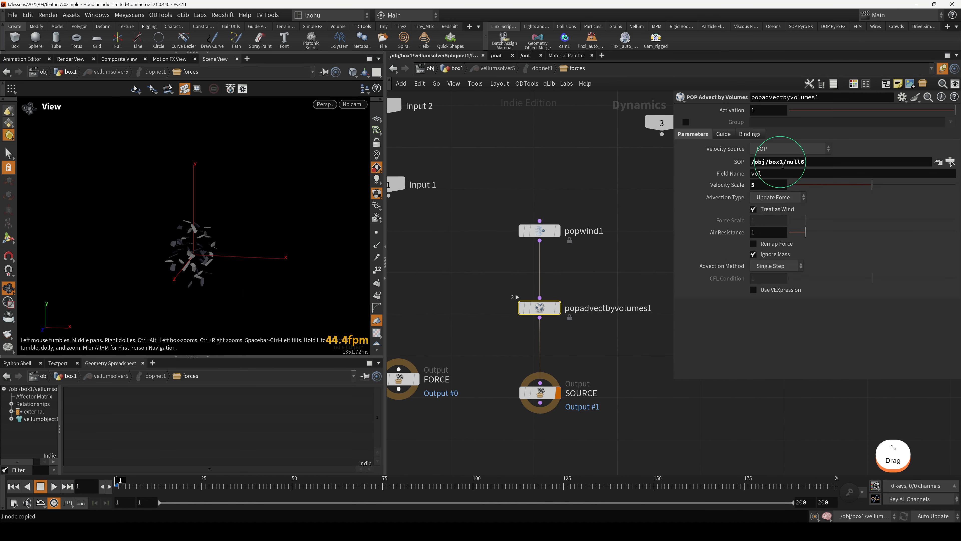
pyautogui.click(780, 162)
pyautogui.hotkey('ctrl', 'v')
pyautogui.click(587, 190)
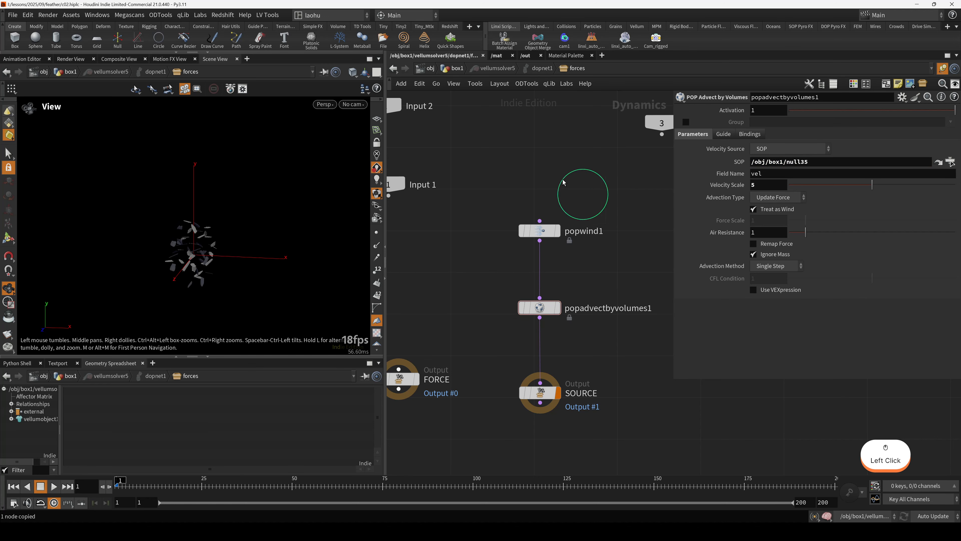
# Step: Return to the box1 network and display vellumsolver5 in the viewport
pyautogui.click(453, 70)
pyautogui.moveTo(508, 361); pyautogui.dragTo(510, 364)
pyautogui.press('r')
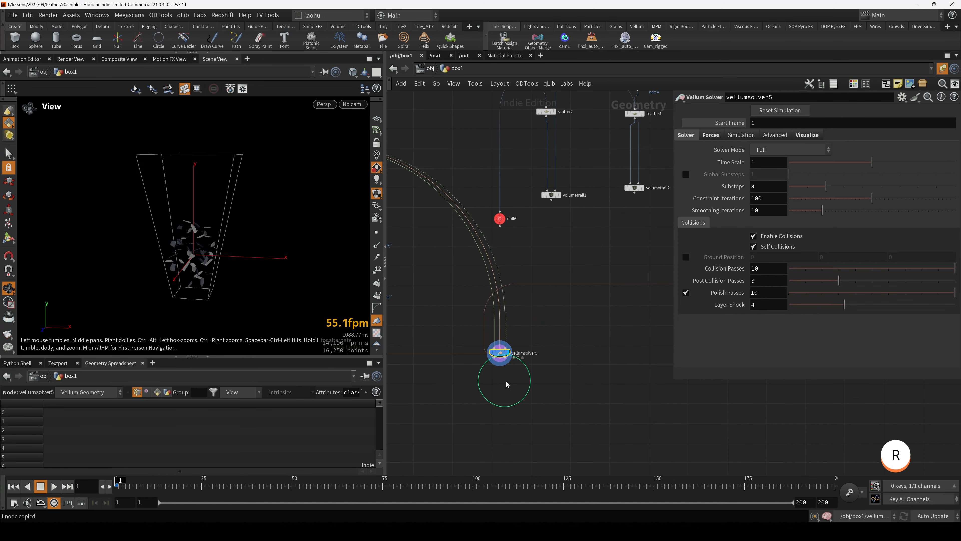
pyautogui.moveTo(506, 383); pyautogui.dragTo(550, 371, button='middle')
pyautogui.moveTo(175, 260); pyautogui.dragTo(212, 278)
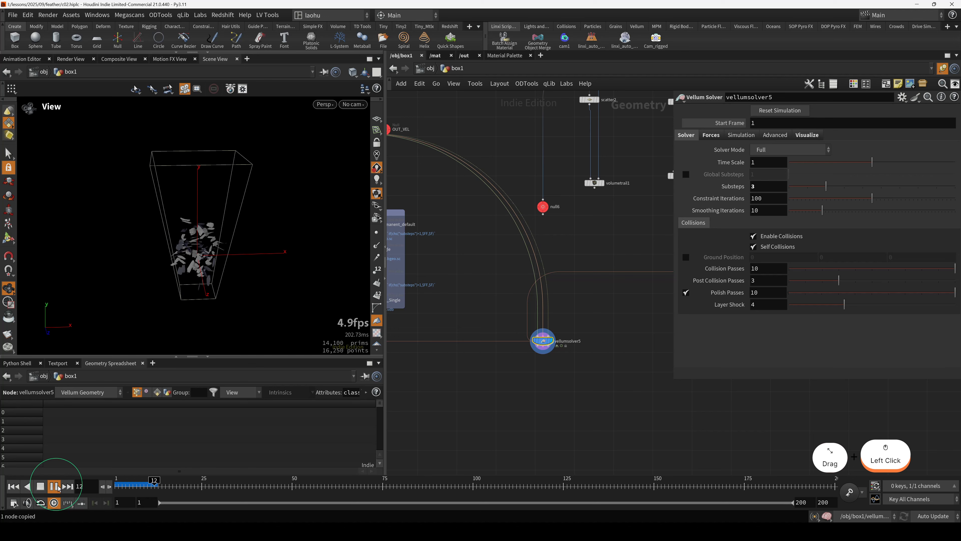
# Step: Run the vellumsolver5 simulation along the timeline to check how the feather pieces move
pyautogui.click(56, 488)
pyautogui.press('F6')
pyautogui.click(59, 489)
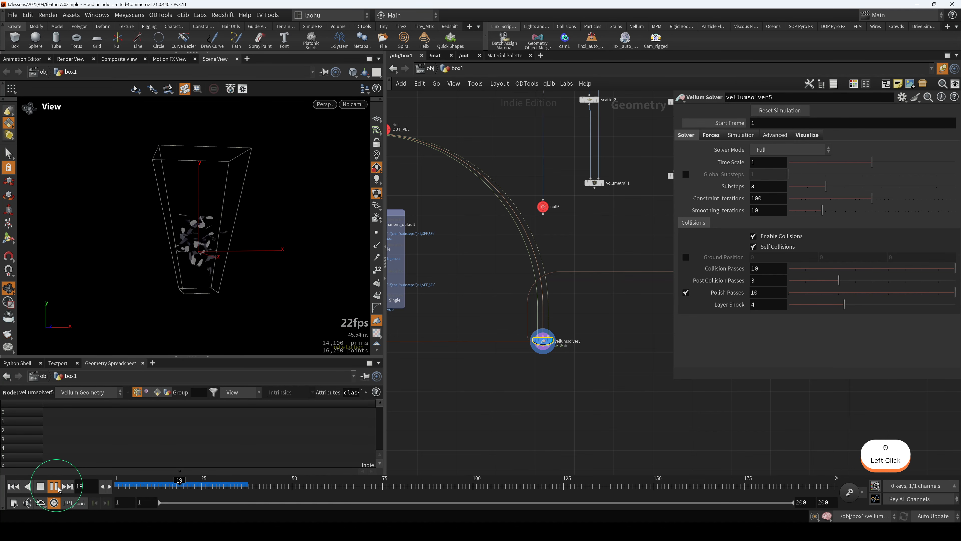
pyautogui.click(58, 489)
pyautogui.moveTo(132, 490)
pyautogui.mouseDown()
pyautogui.moveTo(196, 493)
pyautogui.moveTo(130, 491)
pyautogui.mouseUp()
pyautogui.click(57, 488)
pyautogui.click(67, 488)
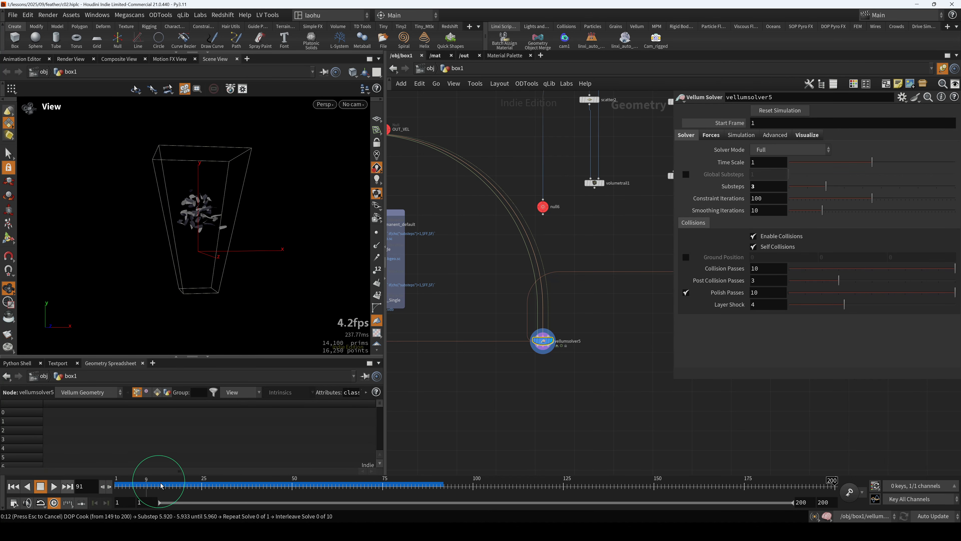
# Step: Replay and scrub the simulated frames from another viewing angle, ending at frame 1
pyautogui.moveTo(162, 486); pyautogui.dragTo(281, 485)
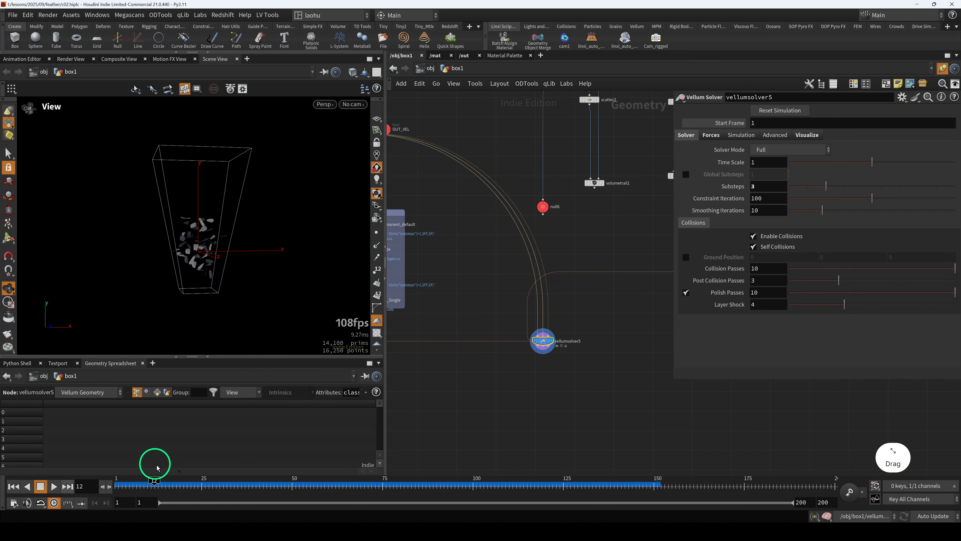
pyautogui.press('alt')
pyautogui.click(57, 484)
pyautogui.keyDown('alt'); pyautogui.moveTo(171, 305); pyautogui.dragTo(146, 286); pyautogui.keyUp('alt')
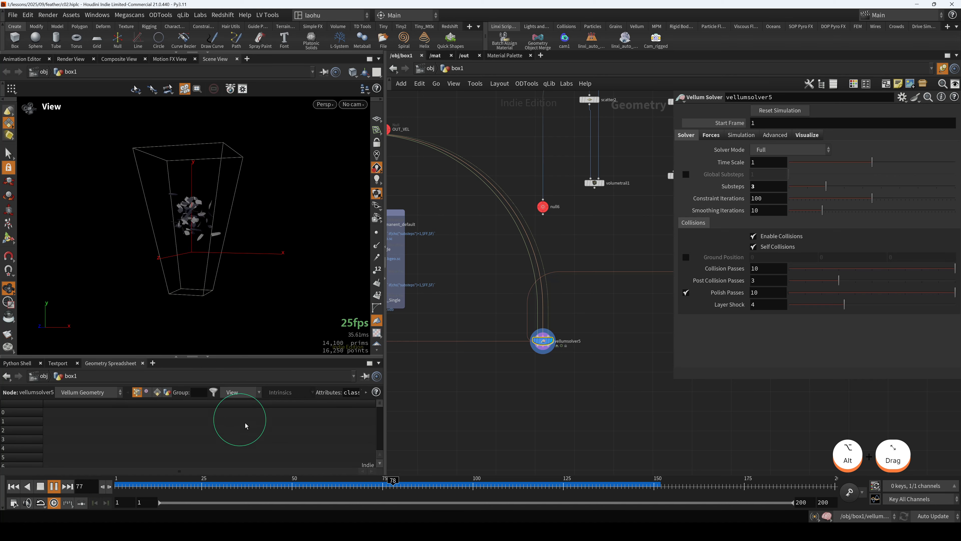
pyautogui.moveTo(183, 483); pyautogui.dragTo(494, 466)
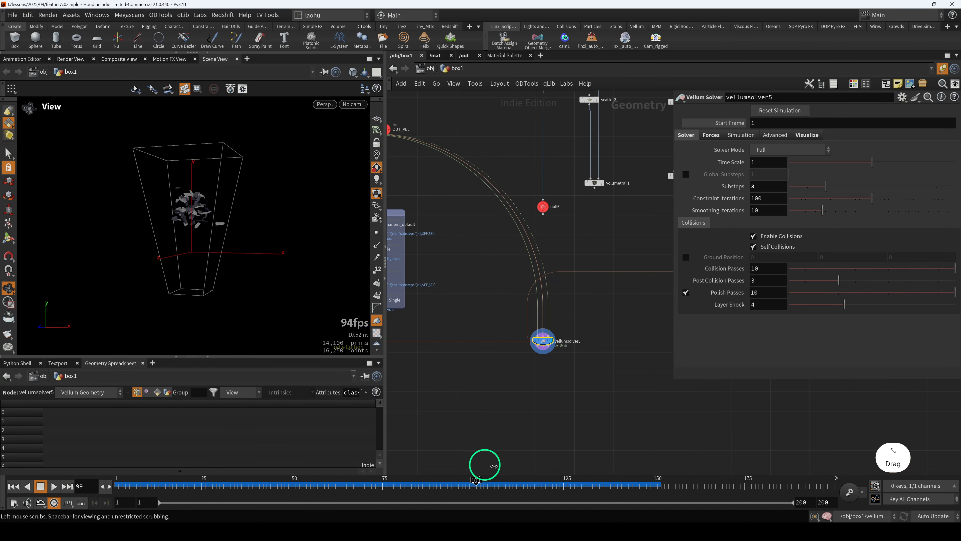
pyautogui.moveTo(377, 471); pyautogui.dragTo(311, 473)
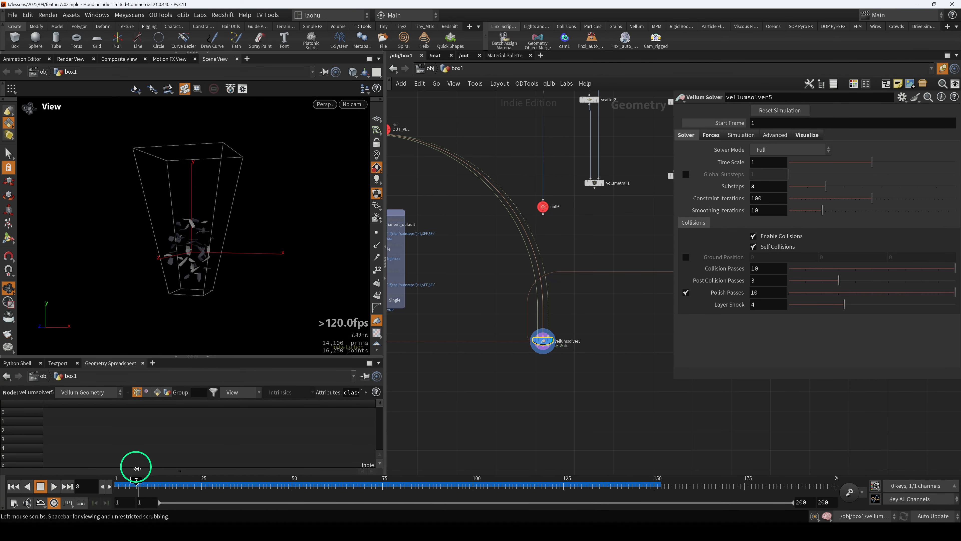
pyautogui.moveTo(136, 468); pyautogui.dragTo(117, 471)
# Step: Play the vellumsolver5 result once more from a different angle and return to frame 1
pyautogui.moveTo(544, 344)
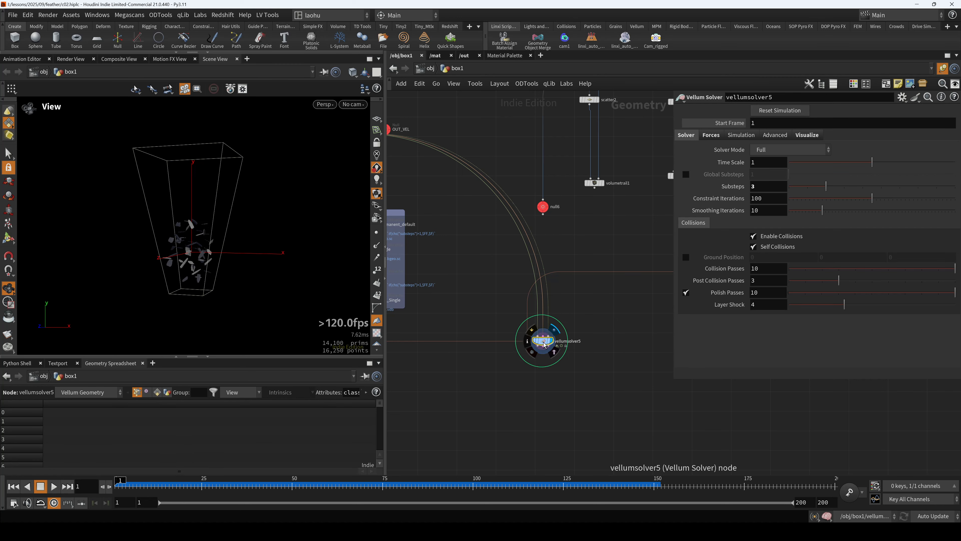
pyautogui.scroll(-4, 545, 344)
pyautogui.moveTo(197, 260); pyautogui.dragTo(234, 263)
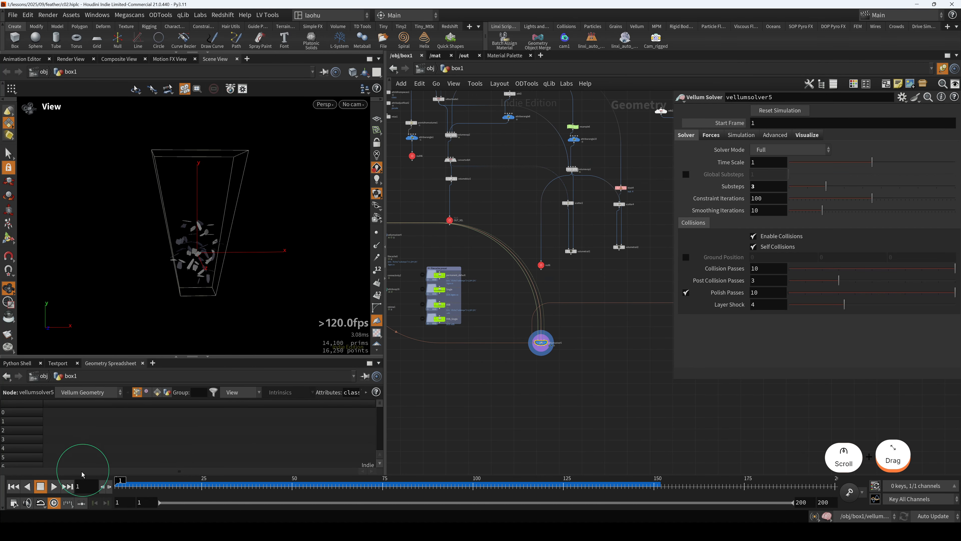
pyautogui.click(57, 484)
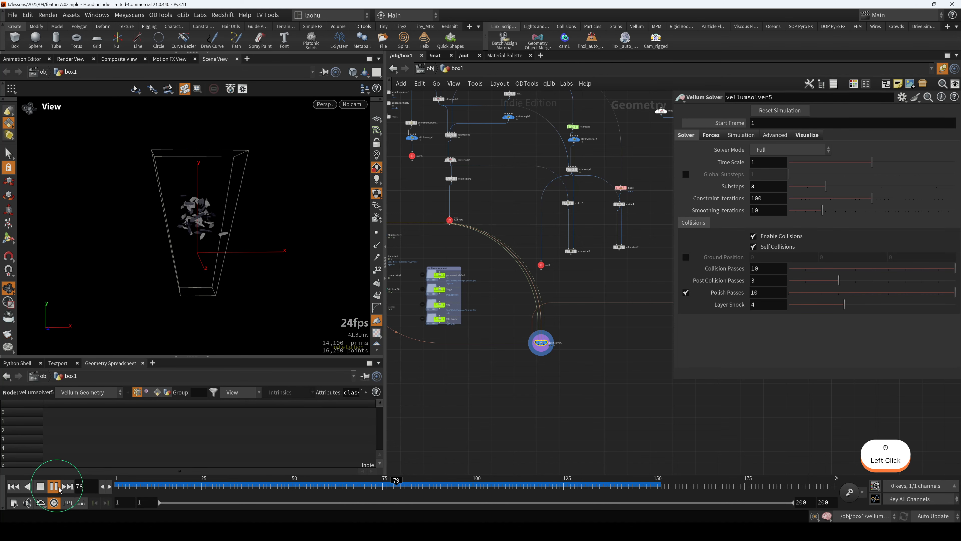
pyautogui.click(120, 483)
# Step: Display filecache5 and play its cached motion for comparison, returning to frame 1
pyautogui.moveTo(486, 390); pyautogui.dragTo(633, 365, button='middle')
pyautogui.scroll(2, 531, 236)
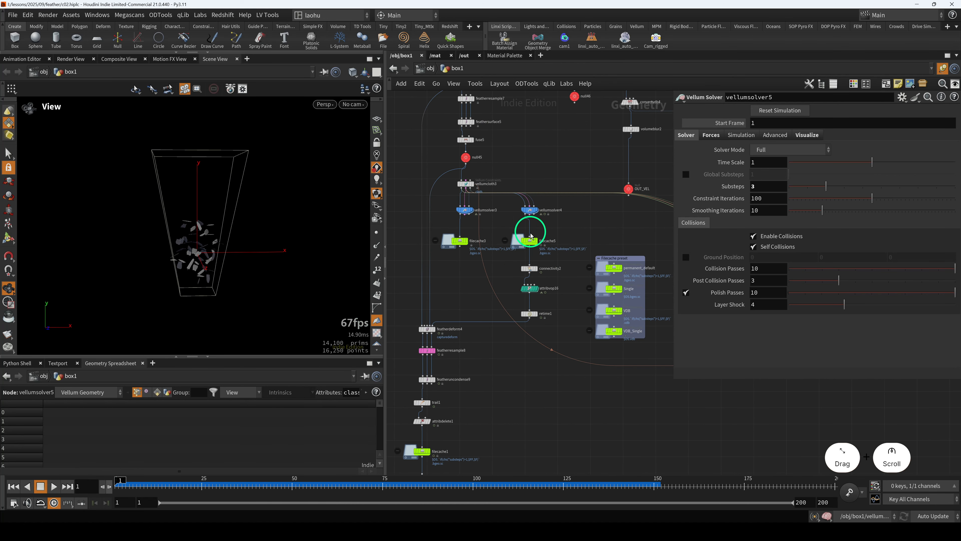
pyautogui.moveTo(531, 235); pyautogui.dragTo(480, 262, button='middle')
pyautogui.moveTo(459, 257); pyautogui.dragTo(494, 276)
pyautogui.press('r')
pyautogui.moveTo(251, 286); pyautogui.dragTo(228, 271)
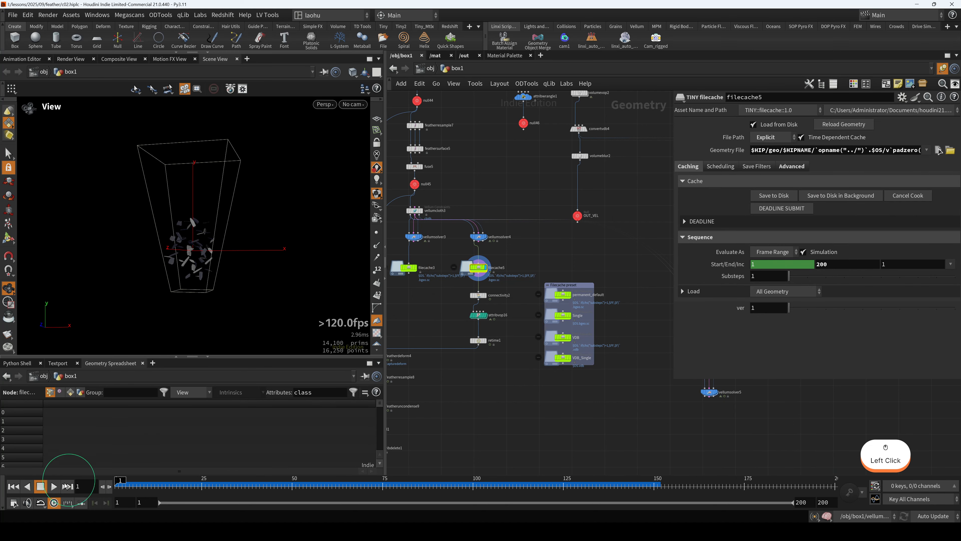
pyautogui.click(54, 486)
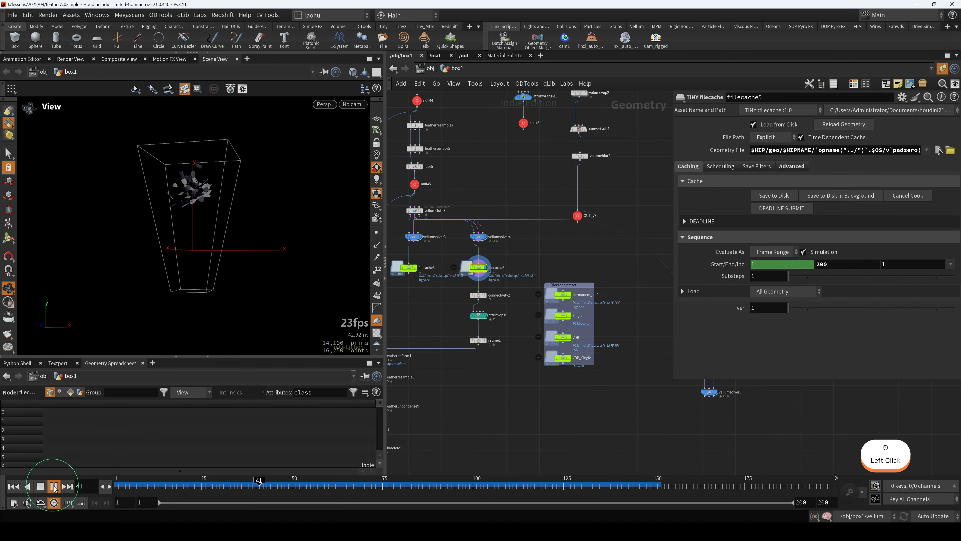
pyautogui.moveTo(166, 490); pyautogui.dragTo(117, 489)
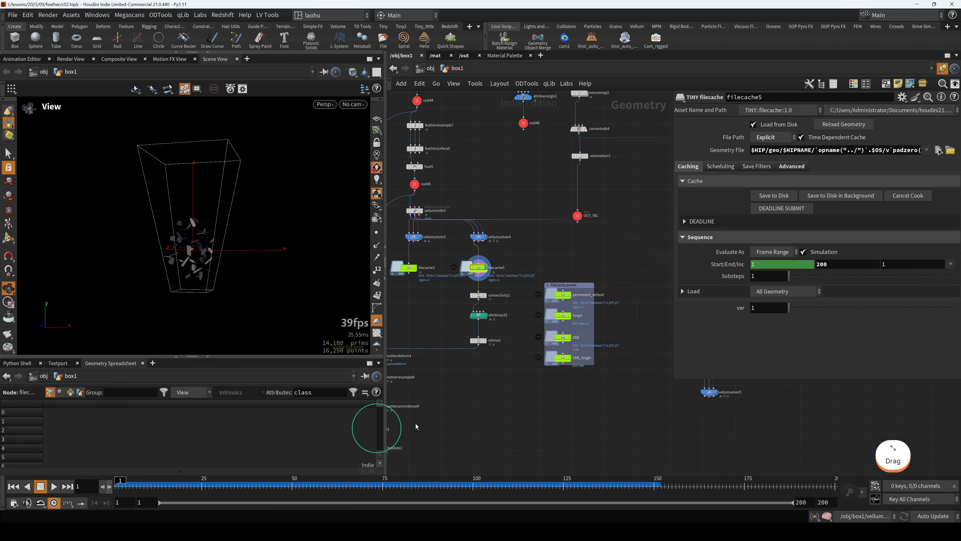
# Step: Check the vellumsolver4 settings and display volumetrail2 to view the velocity trails of its branch
pyautogui.scroll(-3, 503, 414)
pyautogui.moveTo(662, 341); pyautogui.dragTo(607, 327, button='middle')
pyautogui.scroll(5, 598, 360)
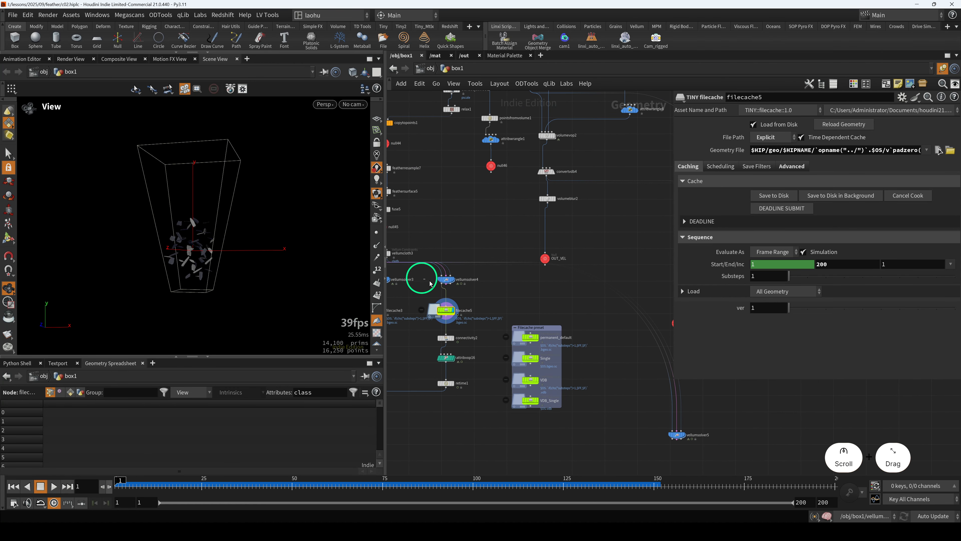
pyautogui.click(447, 279)
pyautogui.scroll(-3, 524, 256)
pyautogui.scroll(2, 596, 258)
pyautogui.moveTo(601, 259); pyautogui.dragTo(508, 267, button='middle')
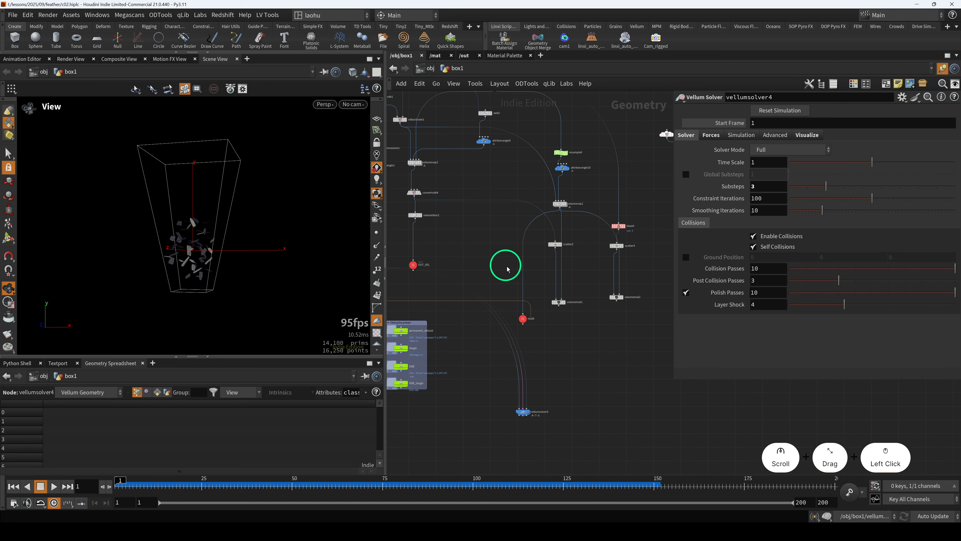
pyautogui.moveTo(604, 326); pyautogui.dragTo(638, 281)
pyautogui.press('r')
pyautogui.moveTo(198, 249); pyautogui.dragTo(169, 249)
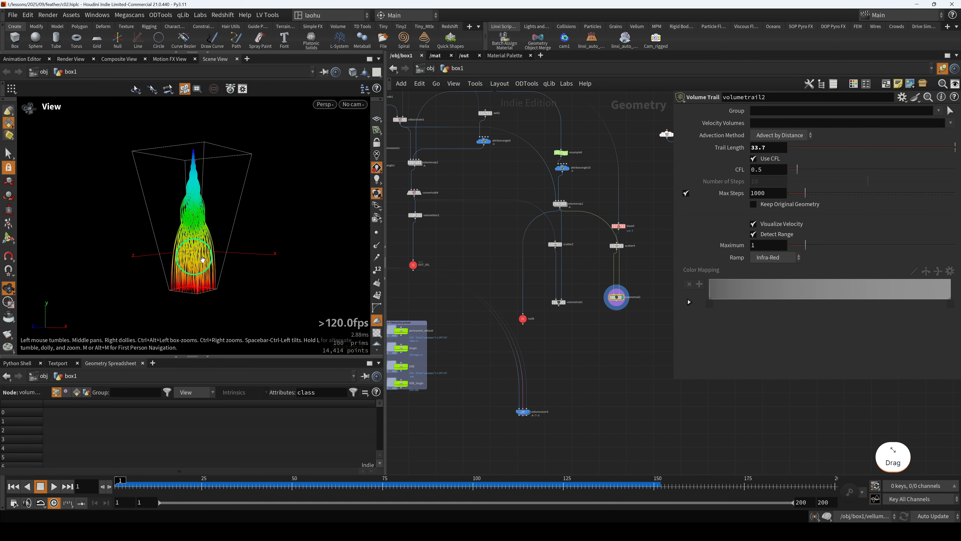
# Step: Compare the trails of volumetrail4 with those of volumetrail2 in the viewport
pyautogui.scroll(-4, 582, 320)
pyautogui.moveTo(667, 322); pyautogui.dragTo(615, 312, button='middle')
pyautogui.moveTo(632, 285); pyautogui.dragTo(622, 287)
pyautogui.press('r')
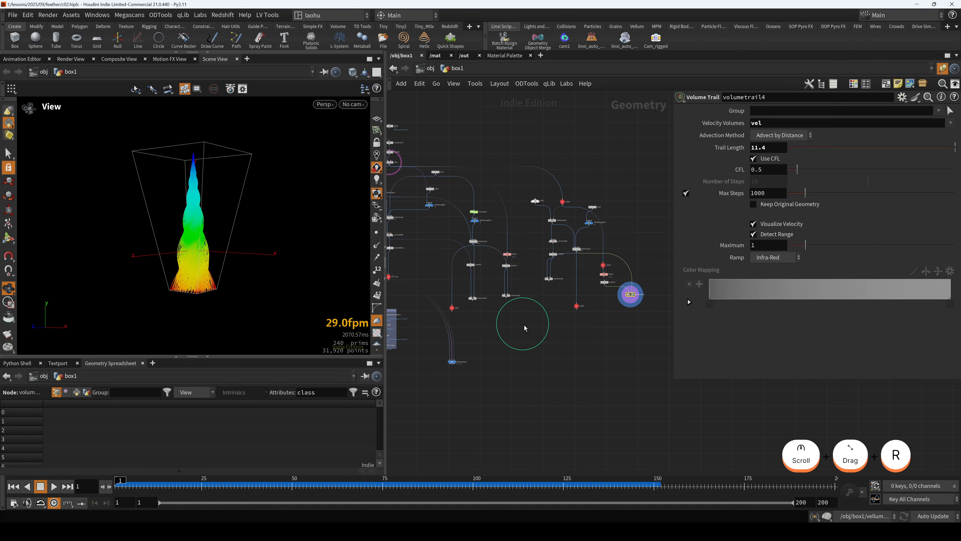
pyautogui.moveTo(523, 328); pyautogui.dragTo(554, 336, button='middle')
pyautogui.moveTo(546, 327); pyautogui.dragTo(528, 297)
pyautogui.press('r')
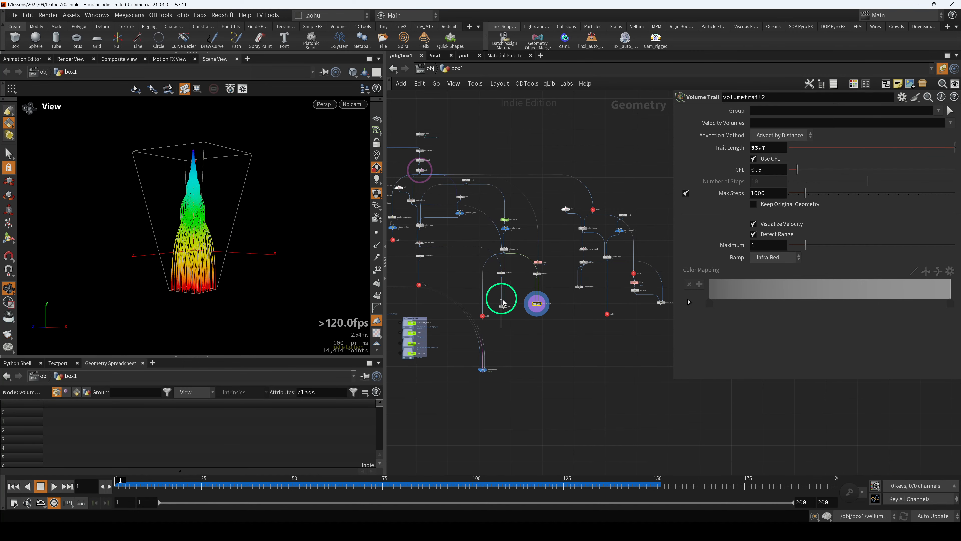
pyautogui.click(545, 311)
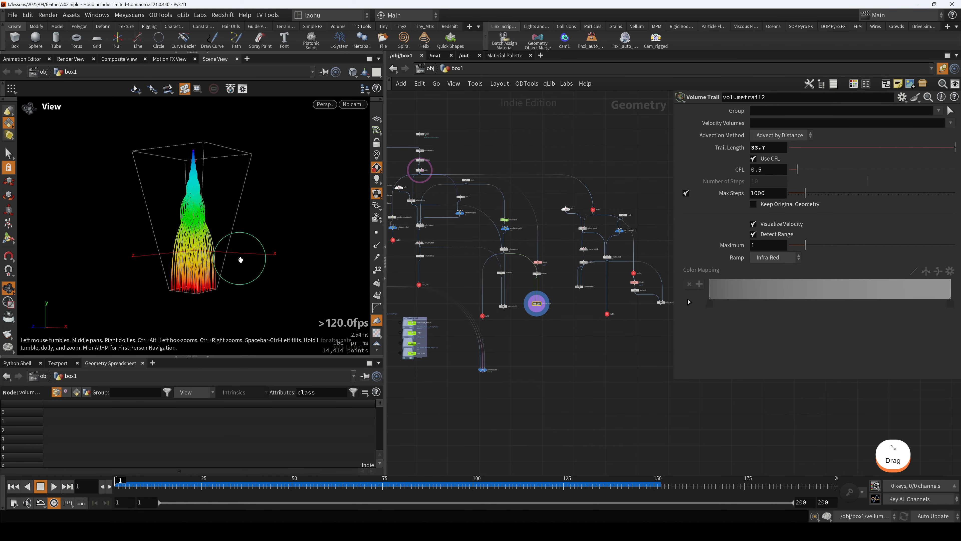
pyautogui.scroll(3, 205, 265)
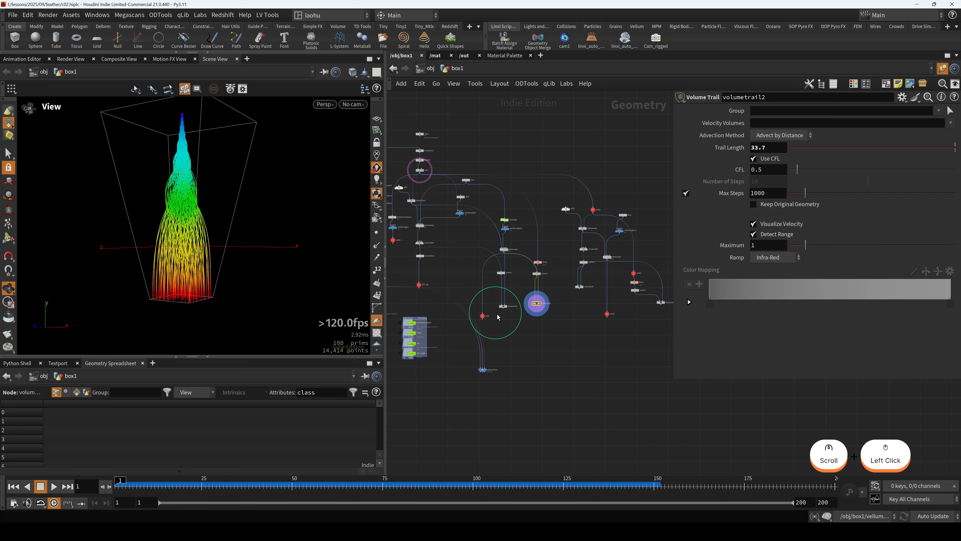
# Step: Display volumetrail1 to examine its short trails, switch back to volumetrail2 and view it from another angle
pyautogui.moveTo(507, 315); pyautogui.dragTo(518, 317, button='middle')
pyautogui.moveTo(513, 294); pyautogui.dragTo(511, 290)
pyautogui.press('r')
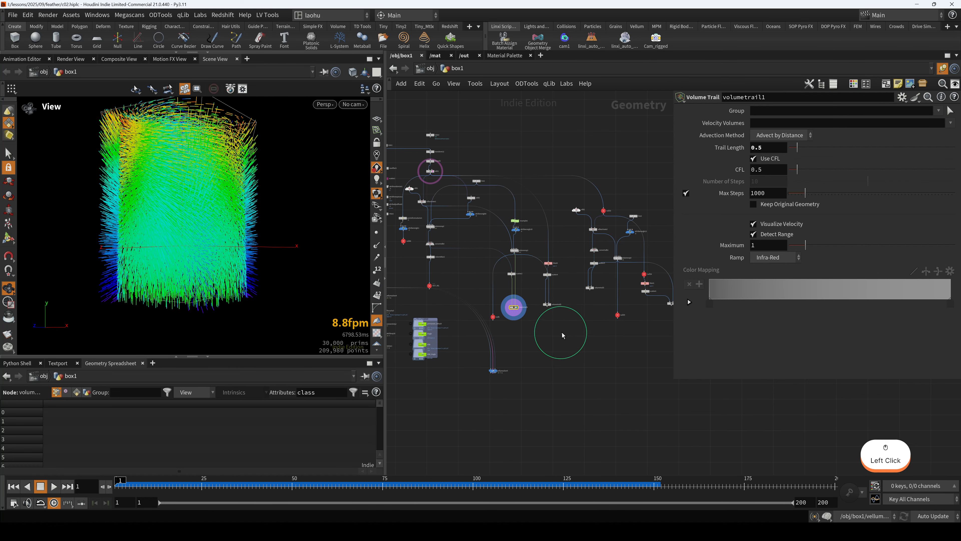
pyautogui.moveTo(562, 333); pyautogui.dragTo(538, 296)
pyautogui.press('r')
pyautogui.moveTo(299, 271); pyautogui.dragTo(295, 292)
pyautogui.scroll(2, 494, 257)
pyautogui.moveTo(493, 249); pyautogui.dragTo(542, 245, button='middle')
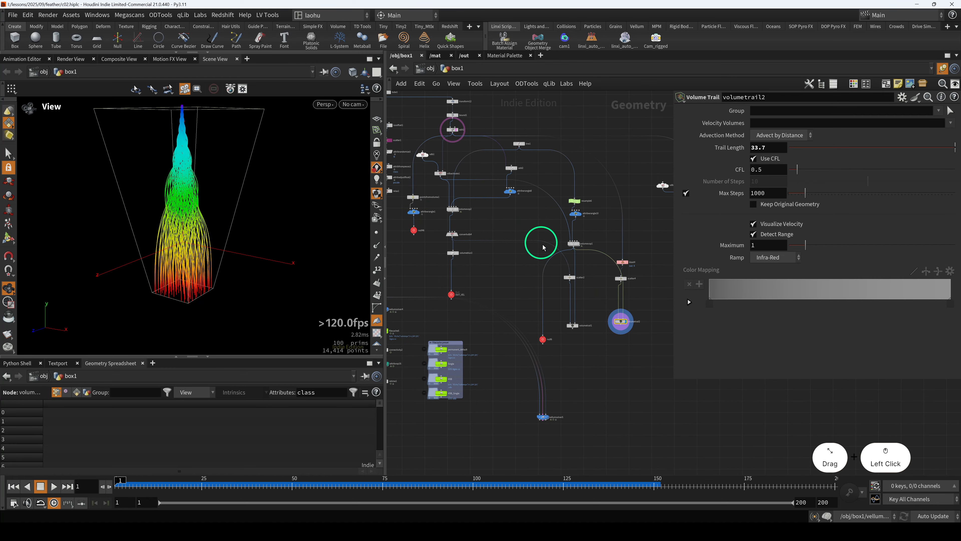
# Step: Open volumevop1 and examine how its point cloud, subtract, cross and mix nodes build the velocity
pyautogui.doubleClick(573, 244)
pyautogui.scroll(-2, 550, 269)
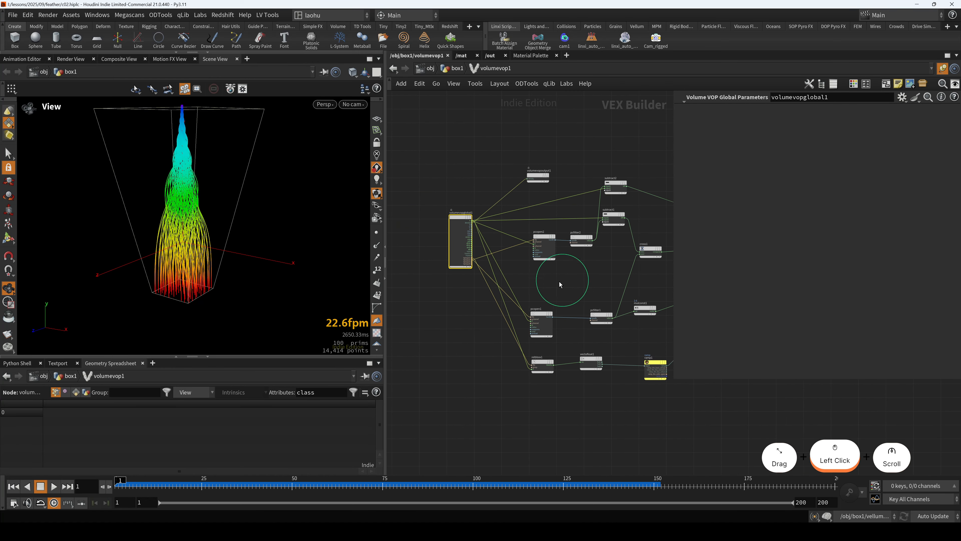
pyautogui.moveTo(559, 282); pyautogui.dragTo(499, 280, button='middle')
pyautogui.scroll(1, 555, 261)
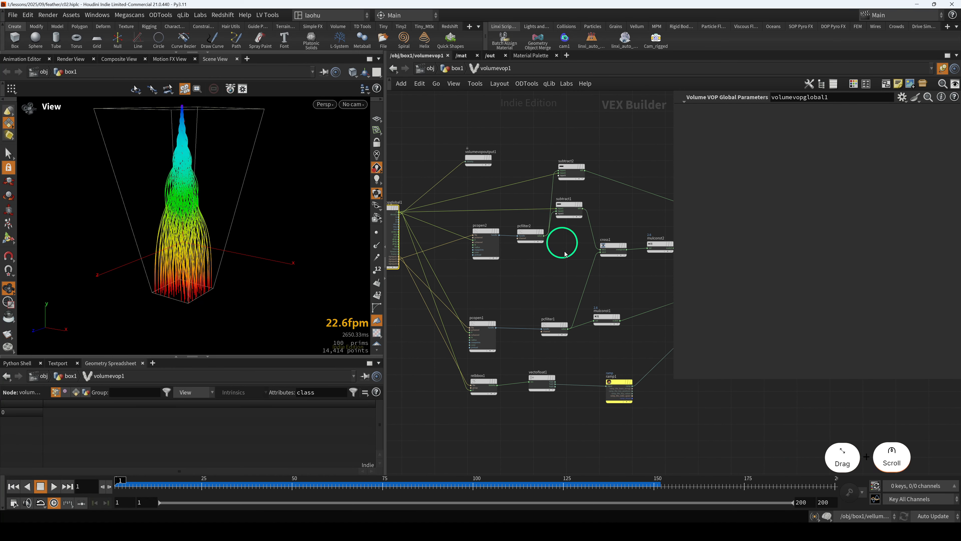
pyautogui.moveTo(565, 254); pyautogui.dragTo(481, 256, button='middle')
pyautogui.moveTo(488, 209); pyautogui.dragTo(551, 223, button='middle')
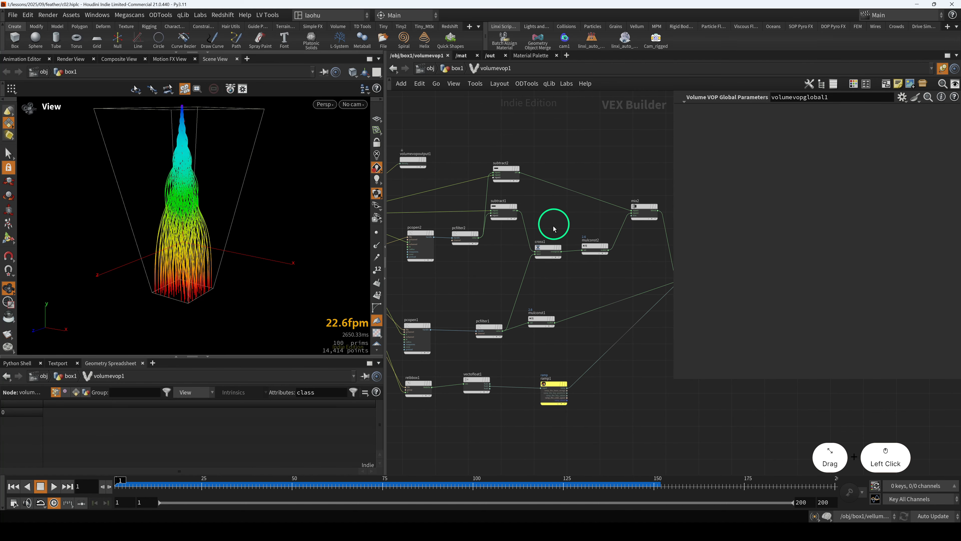
pyautogui.moveTo(485, 268); pyautogui.dragTo(578, 261, button='middle')
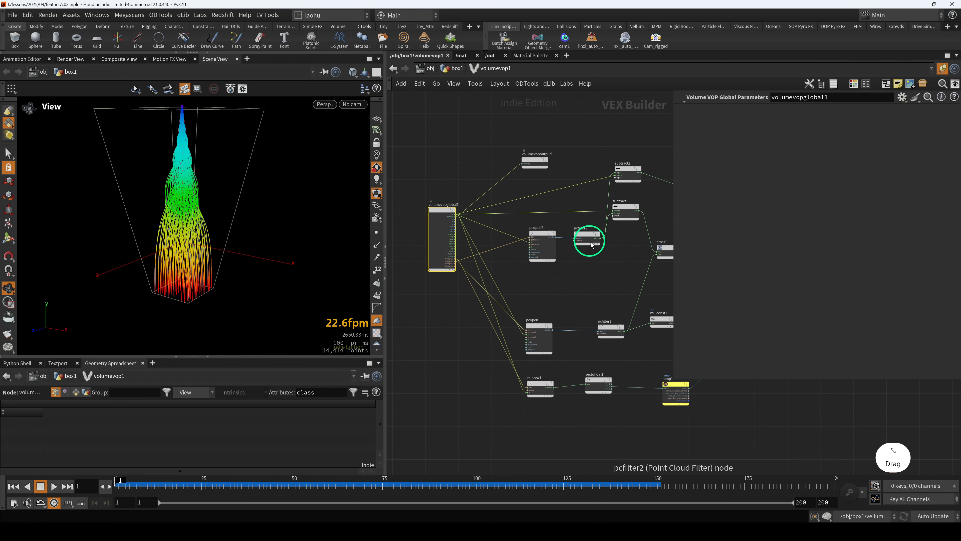
pyautogui.moveTo(590, 236); pyautogui.dragTo(587, 236)
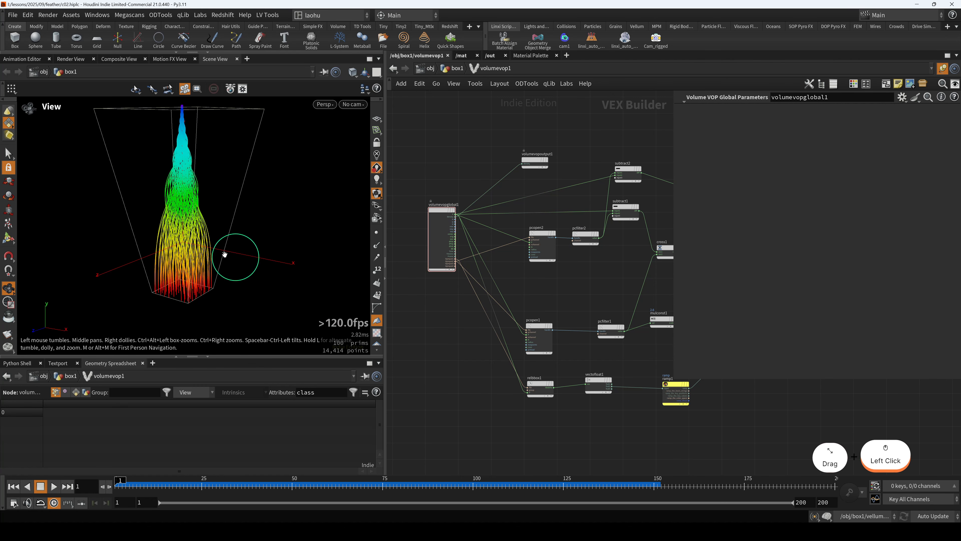
# Step: Examine the subtract2, pcfilter1, vector-to-float and mix2 nodes inside volumevop1
pyautogui.moveTo(225, 253); pyautogui.dragTo(176, 231)
pyautogui.moveTo(602, 259); pyautogui.dragTo(504, 251, button='middle')
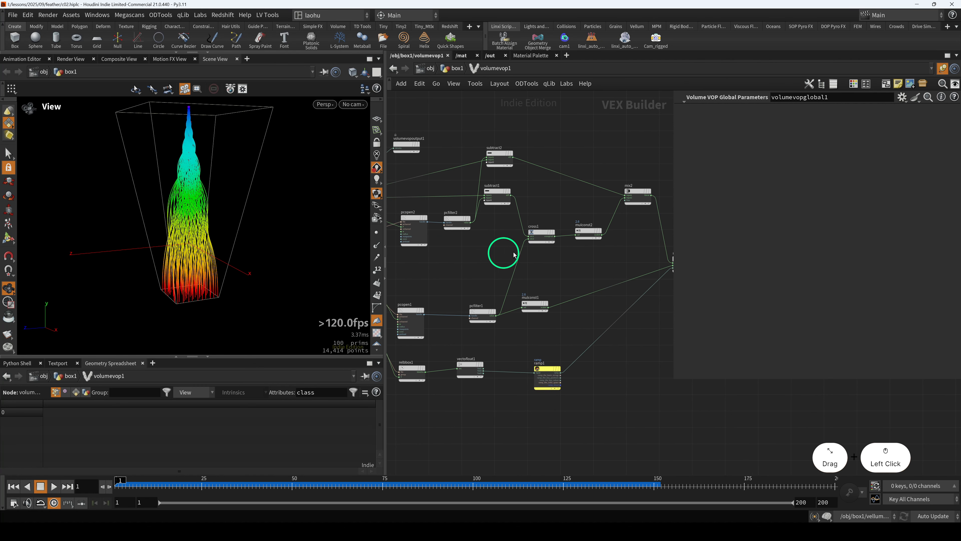
pyautogui.moveTo(536, 240); pyautogui.dragTo(539, 236)
pyautogui.click(501, 156)
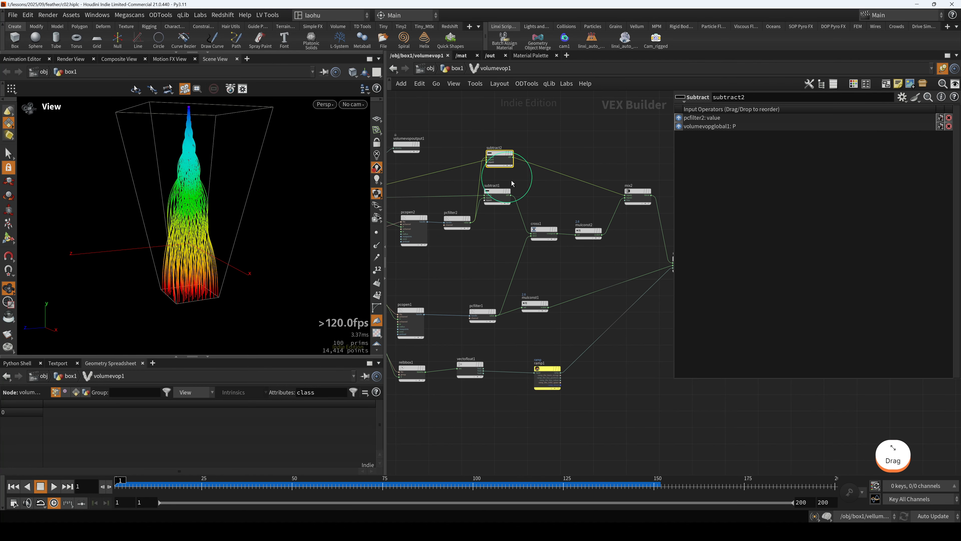
pyautogui.moveTo(544, 194); pyautogui.dragTo(592, 191, button='middle')
pyautogui.moveTo(536, 266); pyautogui.dragTo(528, 233, button='middle')
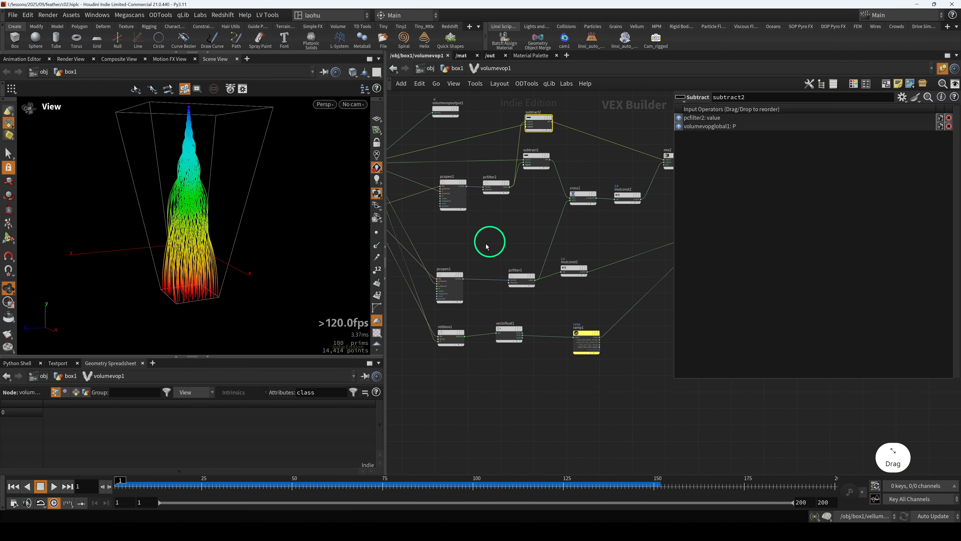
pyautogui.click(454, 274)
pyautogui.click(524, 280)
pyautogui.moveTo(550, 300); pyautogui.dragTo(507, 290, button='middle')
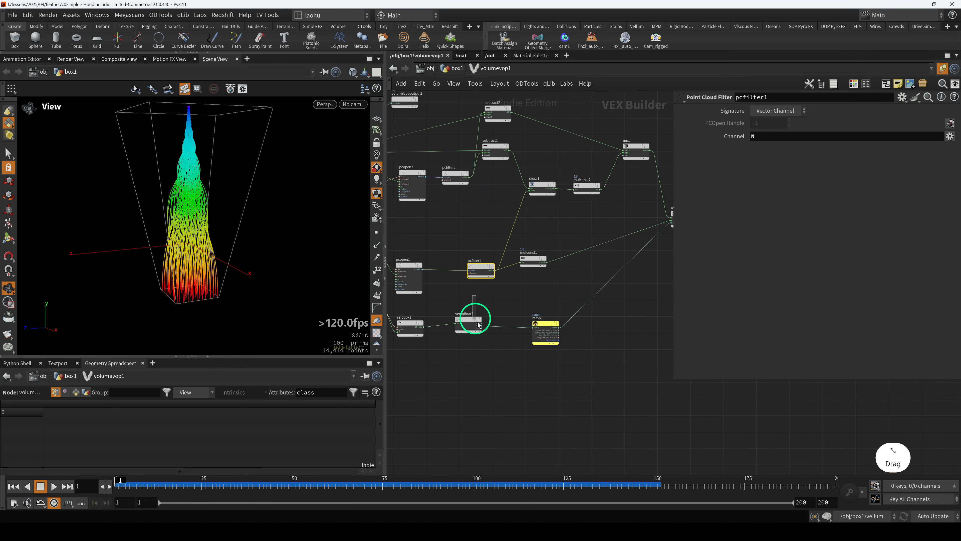
pyautogui.moveTo(479, 325); pyautogui.dragTo(471, 330)
pyautogui.moveTo(483, 313); pyautogui.dragTo(411, 309, button='middle')
pyautogui.click(612, 212)
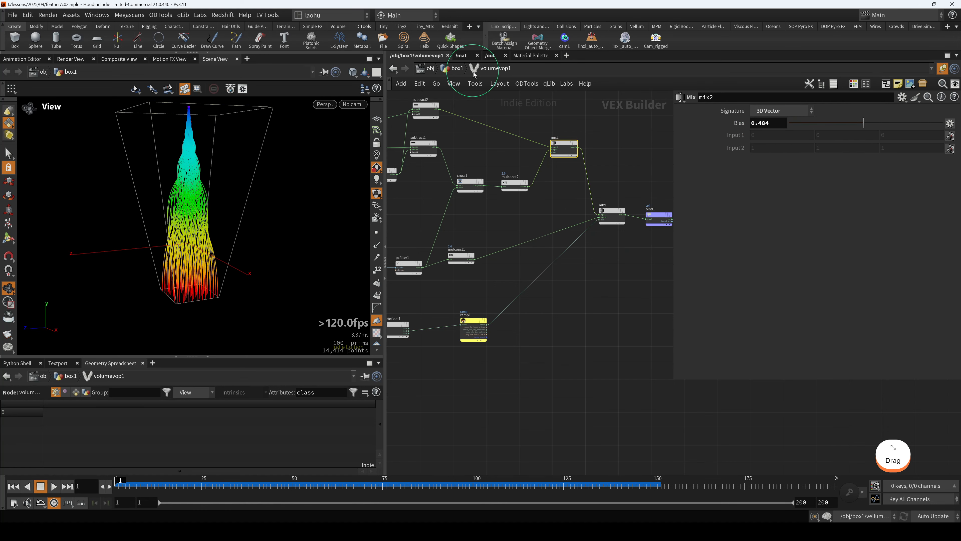
# Step: Check the multipliers of mulconst1 and mulconst2 that scale the directions in volumevop1
pyautogui.click(458, 68)
pyautogui.doubleClick(574, 244)
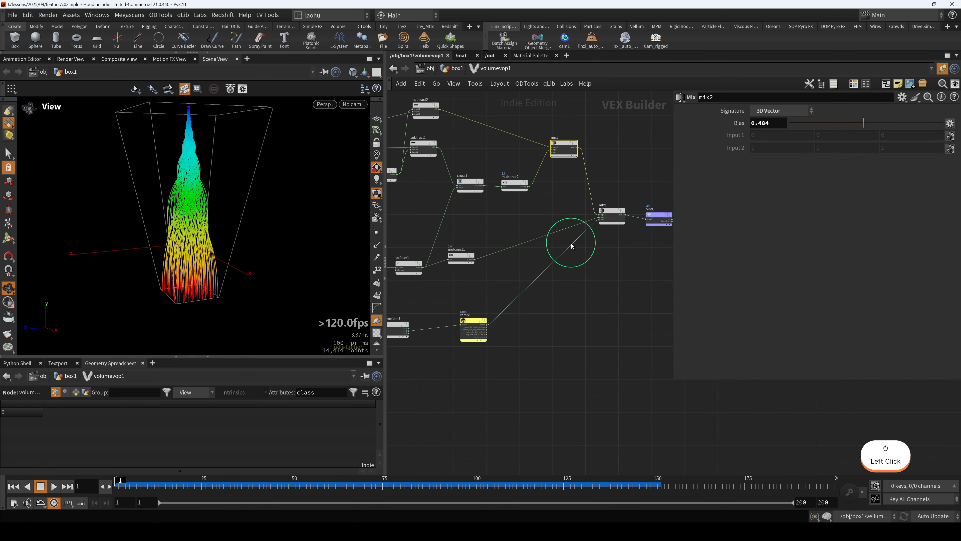
pyautogui.click(537, 194)
pyautogui.scroll(1, 537, 235)
pyautogui.moveTo(525, 263); pyautogui.dragTo(511, 296)
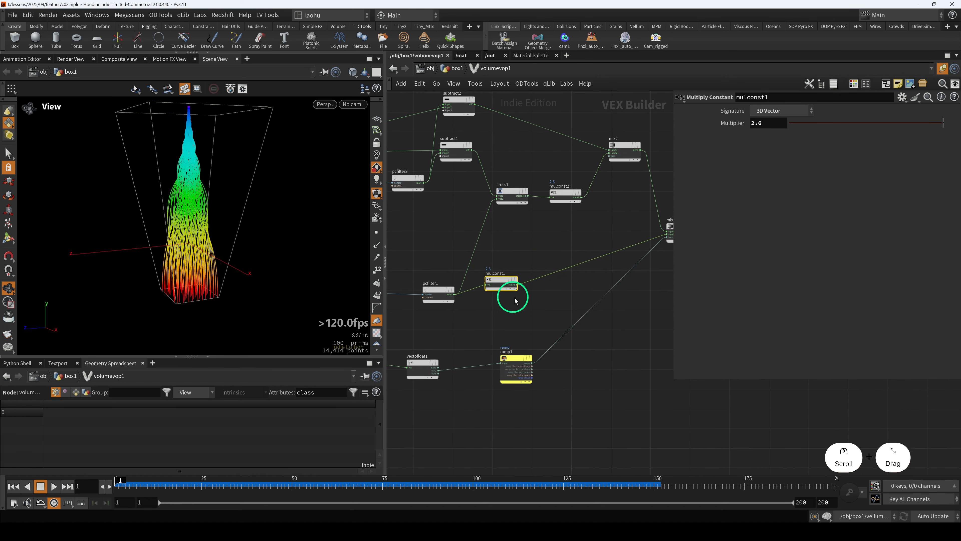
pyautogui.moveTo(484, 310); pyautogui.dragTo(518, 303, button='middle')
pyautogui.moveTo(536, 278); pyautogui.dragTo(536, 280)
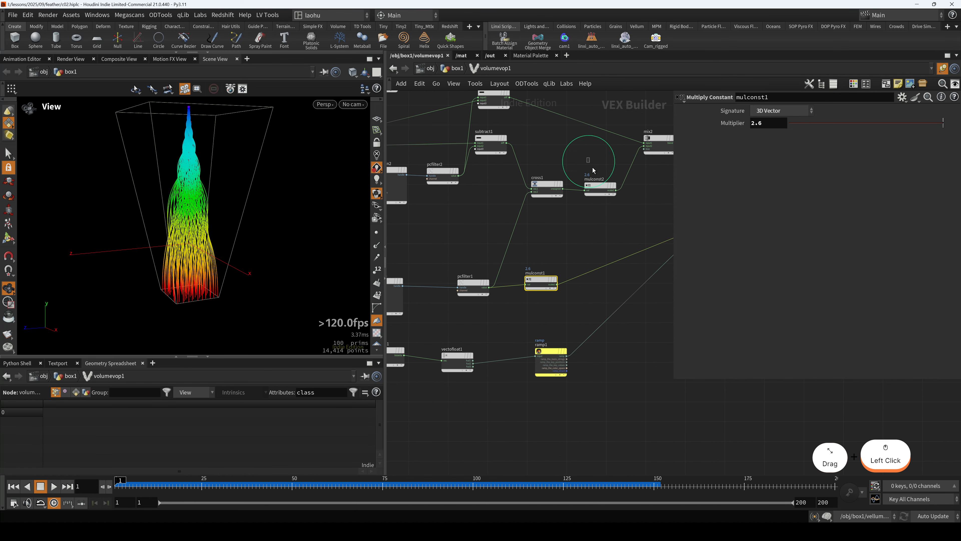
pyautogui.moveTo(593, 168); pyautogui.dragTo(594, 199)
pyautogui.moveTo(587, 155); pyautogui.dragTo(564, 191, button='middle')
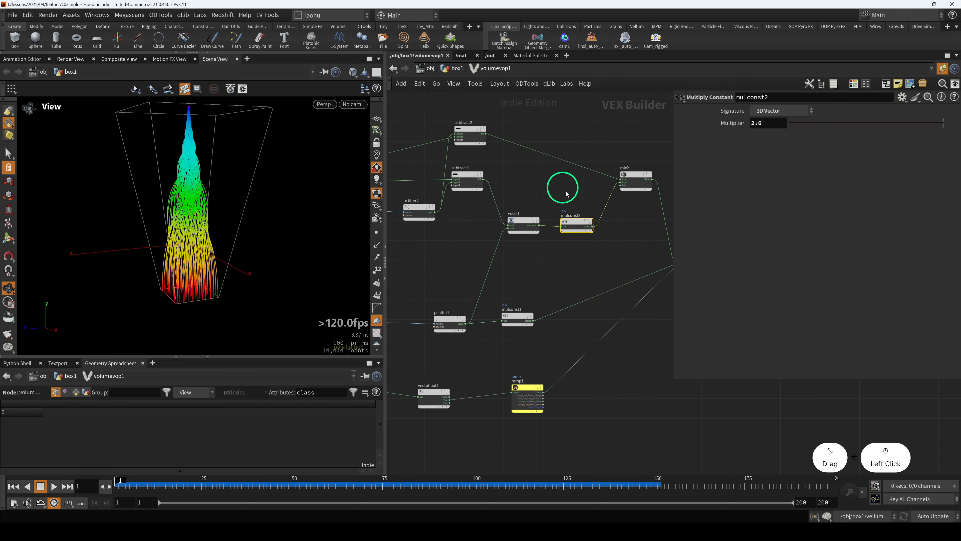
# Step: Return to the box1 network and move the whole volumevop1 branch, including null6, away from the OUT_VEL branch
pyautogui.click(456, 71)
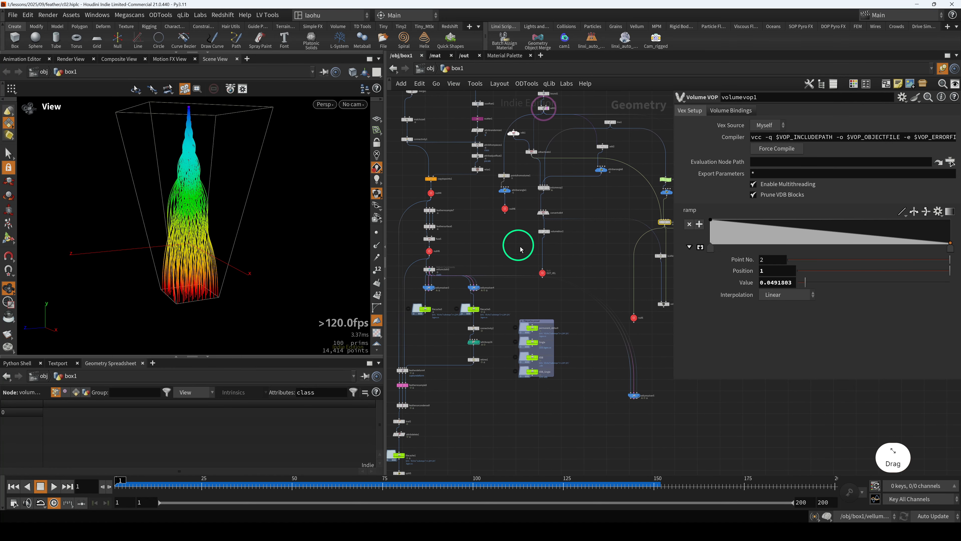
pyautogui.moveTo(520, 249); pyautogui.dragTo(514, 304)
pyautogui.moveTo(504, 281); pyautogui.dragTo(439, 259, button='middle')
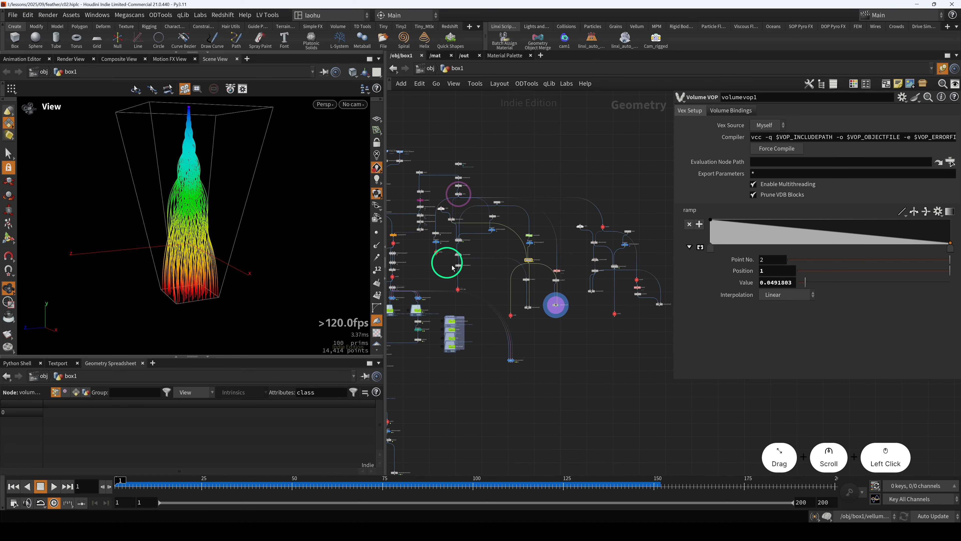
pyautogui.scroll(-3, 453, 268)
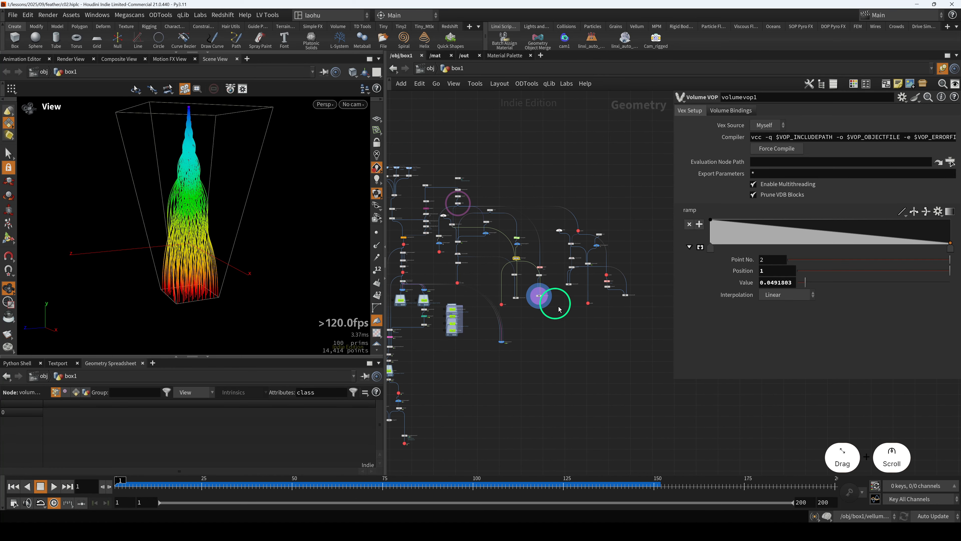
pyautogui.moveTo(618, 319); pyautogui.dragTo(516, 195)
pyautogui.keyDown('shift'); pyautogui.moveTo(509, 313); pyautogui.dragTo(510, 312); pyautogui.keyUp('shift')
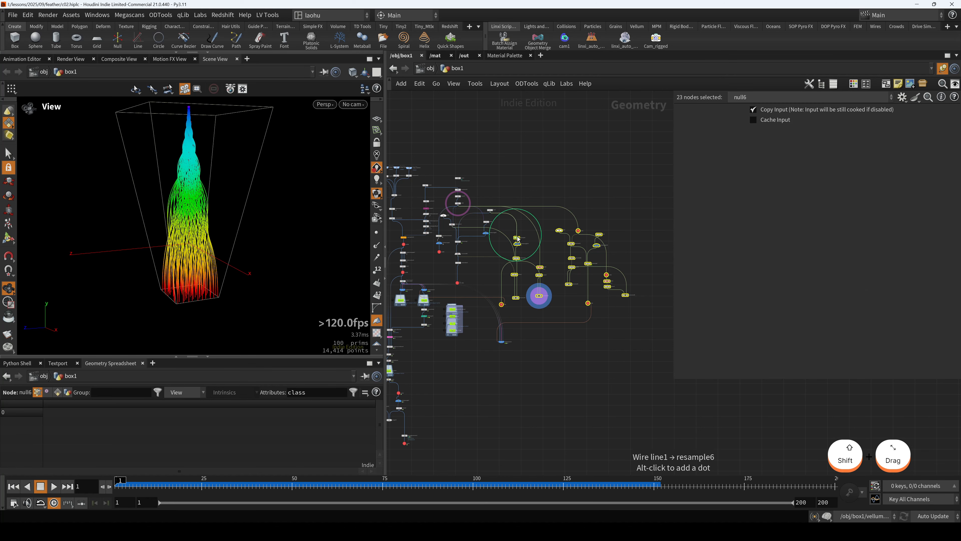
pyautogui.moveTo(518, 239); pyautogui.dragTo(569, 239)
pyautogui.click(493, 285)
pyautogui.moveTo(493, 285); pyautogui.dragTo(553, 282, button='middle')
pyautogui.scroll(10, 517, 224)
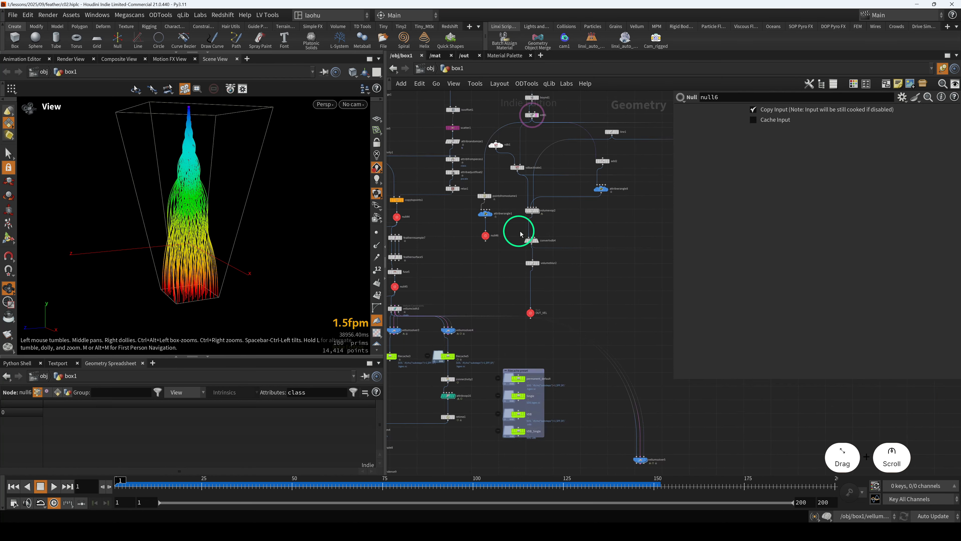
# Step: Open volumevop2 and examine its near point nodes and the importpoint1 settings
pyautogui.click(532, 210)
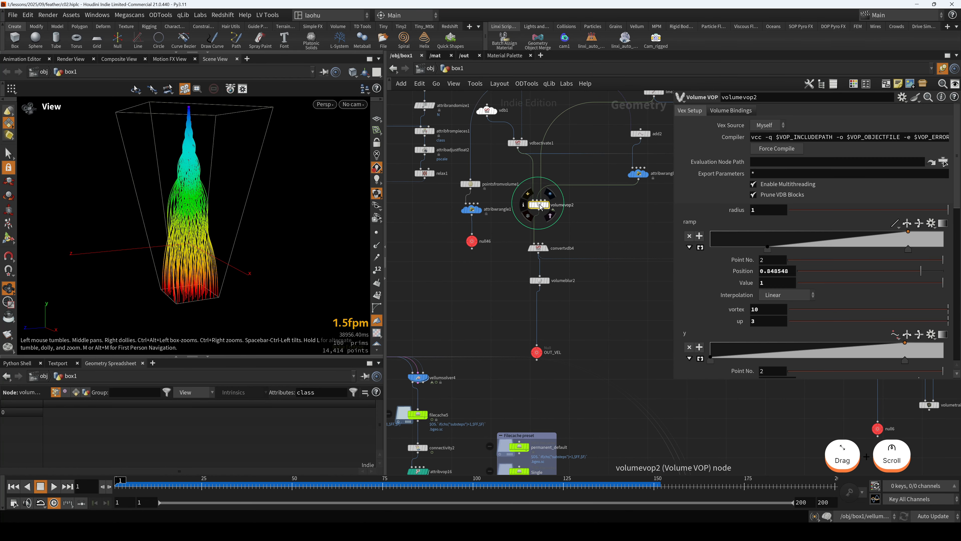
pyautogui.doubleClick(532, 210)
pyautogui.scroll(6, 518, 224)
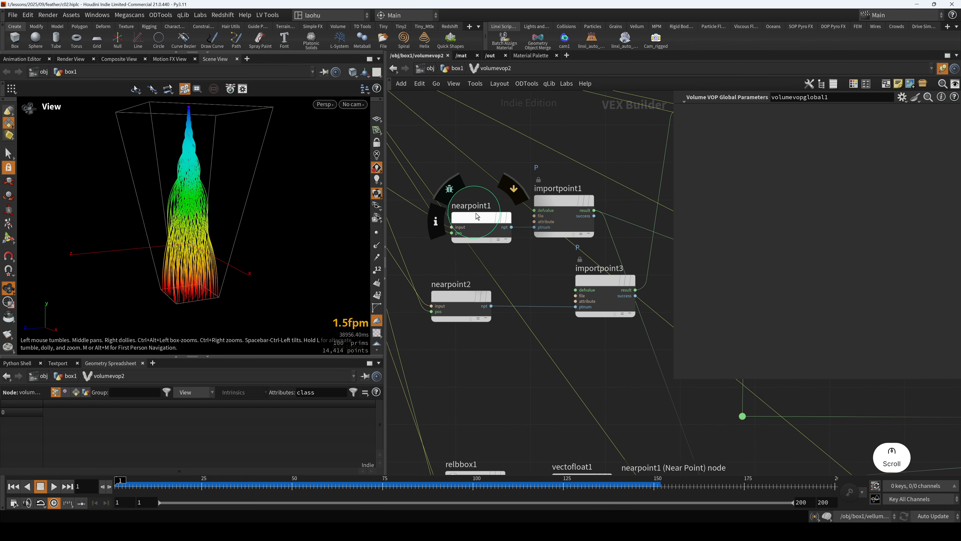
pyautogui.click(557, 200)
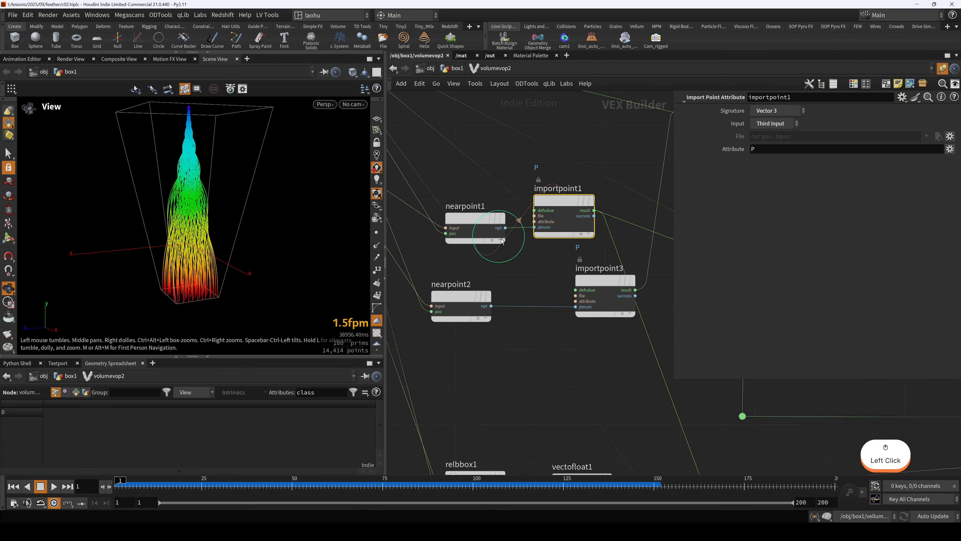
# Step: Examine how add1 and ramp2 feed multiply3 in volumevop2, shifting add1 and ramp2 slightly to separate their wires
pyautogui.scroll(-10, 507, 244)
pyautogui.moveTo(559, 184); pyautogui.dragTo(460, 191, button='middle')
pyautogui.scroll(3, 579, 254)
pyautogui.scroll(3, 596, 262)
pyautogui.click(622, 329)
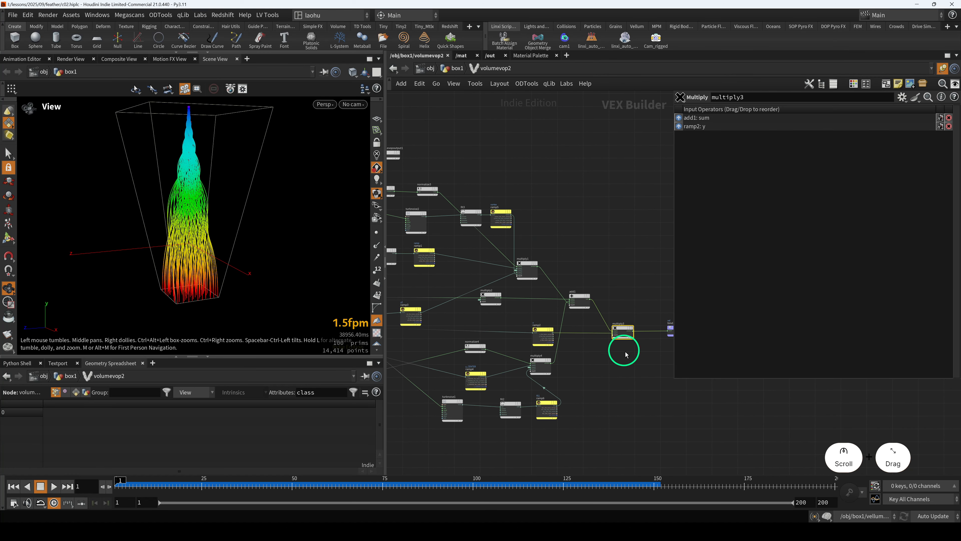
pyautogui.moveTo(580, 363); pyautogui.dragTo(576, 321, button='middle')
pyautogui.scroll(2, 576, 320)
pyautogui.moveTo(577, 230); pyautogui.dragTo(583, 187)
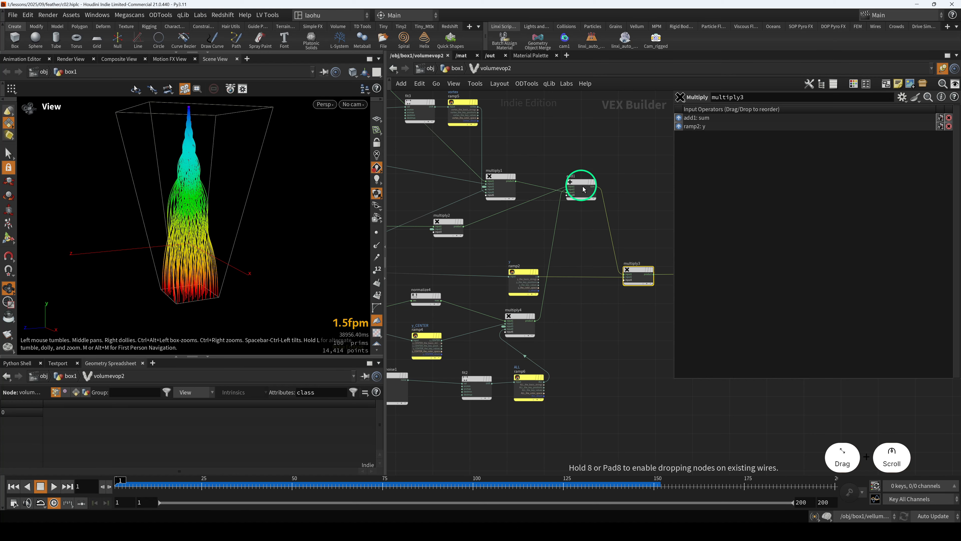
pyautogui.moveTo(521, 273); pyautogui.dragTo(519, 263)
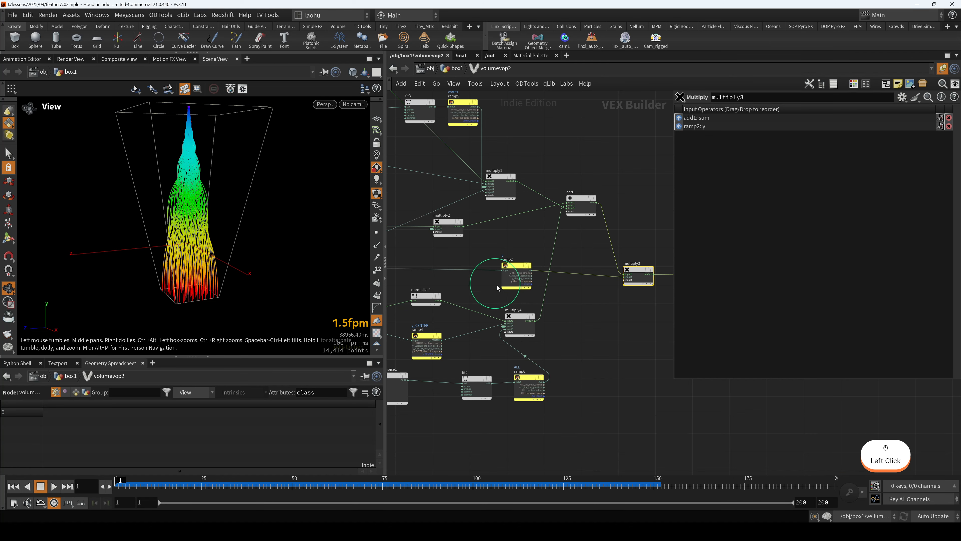
# Step: Check the y-CENTER ramp parameter and the nodes feeding multiply4 in volumevop2
pyautogui.scroll(-1, 474, 287)
pyautogui.moveTo(473, 287); pyautogui.dragTo(573, 272, button='middle')
pyautogui.scroll(2, 529, 285)
pyautogui.moveTo(529, 320); pyautogui.dragTo(531, 325)
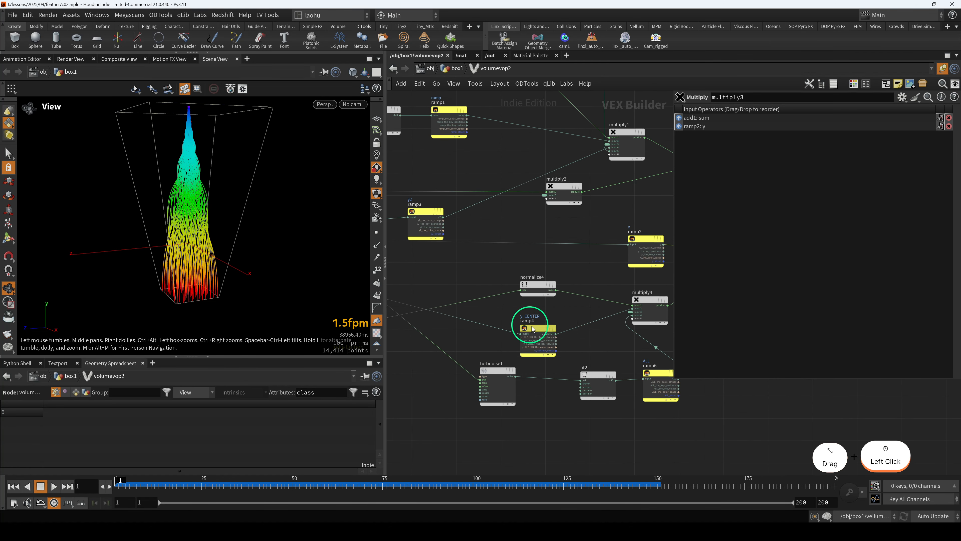
pyautogui.click(530, 325)
pyautogui.scroll(-2, 531, 325)
pyautogui.moveTo(587, 297); pyautogui.dragTo(676, 288, button='middle')
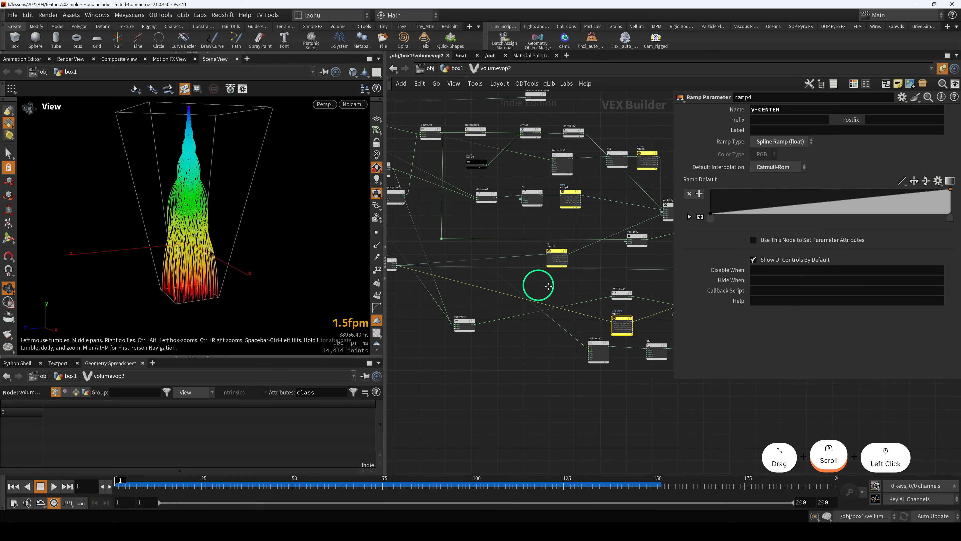
# Step: Inspect relbbox1 and trace how its vector-to-float output supplies the ramps and other nodes in volumevop2
pyautogui.moveTo(538, 286); pyautogui.dragTo(626, 278, button='middle')
pyautogui.scroll(2, 454, 276)
pyautogui.moveTo(454, 278); pyautogui.dragTo(527, 305, button='middle')
pyautogui.scroll(1, 497, 260)
pyautogui.click(510, 278)
pyautogui.click(570, 276)
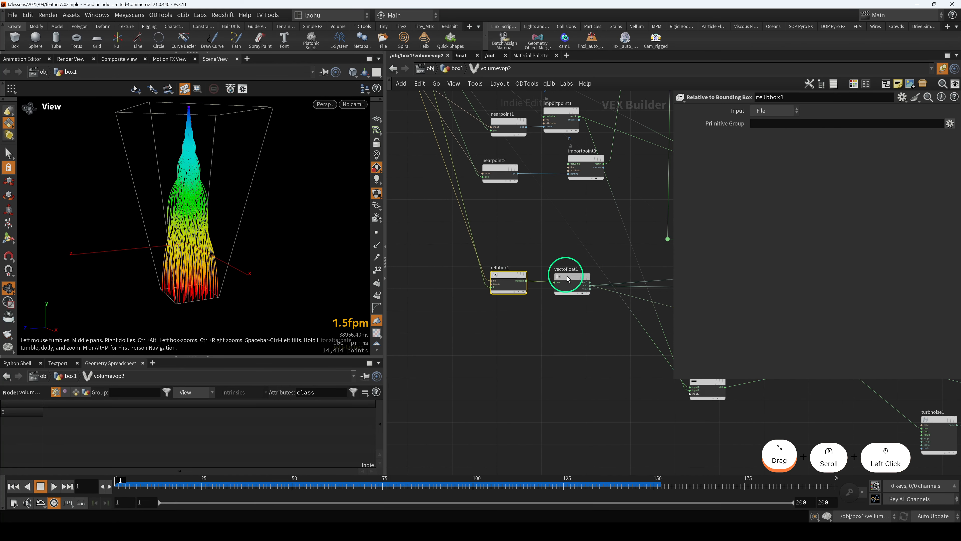
pyautogui.click(499, 279)
pyautogui.scroll(-2, 515, 319)
pyautogui.moveTo(534, 338); pyautogui.dragTo(462, 334, button='middle')
pyautogui.scroll(2, 473, 242)
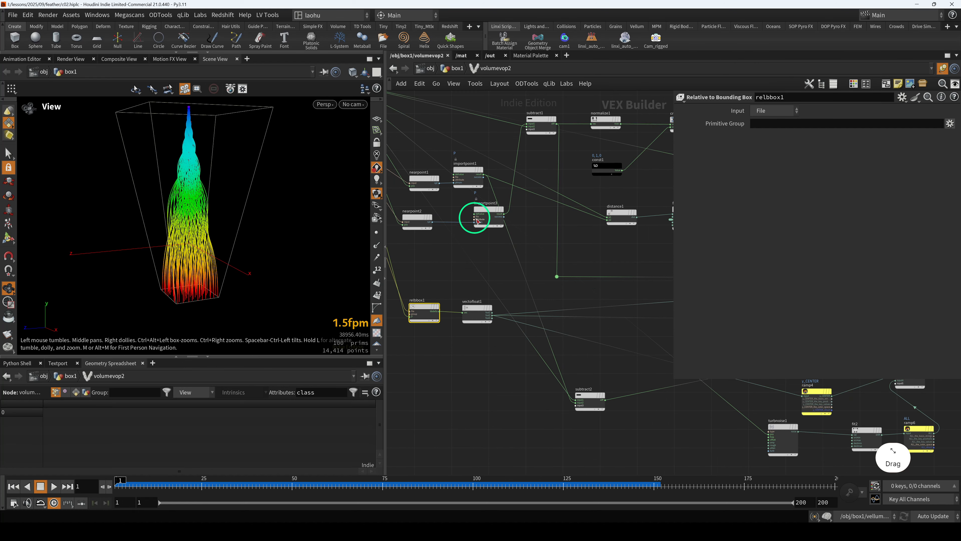
pyautogui.scroll(-3, 446, 231)
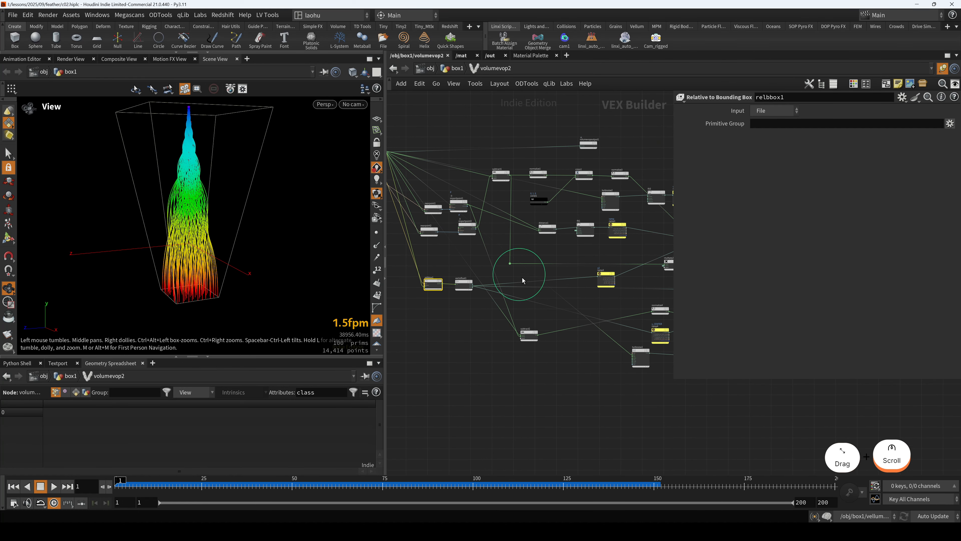
pyautogui.scroll(-3, 523, 280)
# Step: Return to the box1 network and display convertvdb4, then volumeblur2, to compare the velocity volume before and after blurring
pyautogui.click(453, 69)
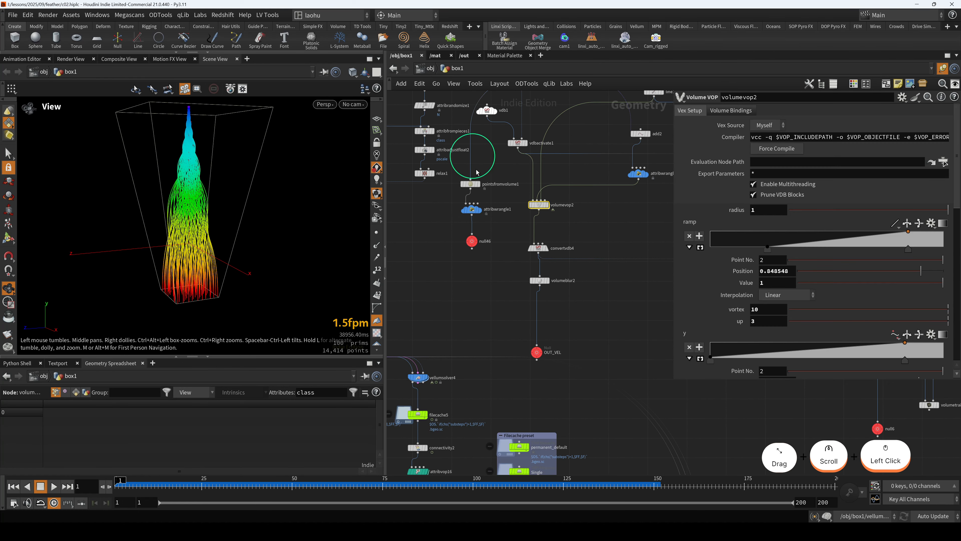
pyautogui.moveTo(583, 235); pyautogui.dragTo(607, 226, button='middle')
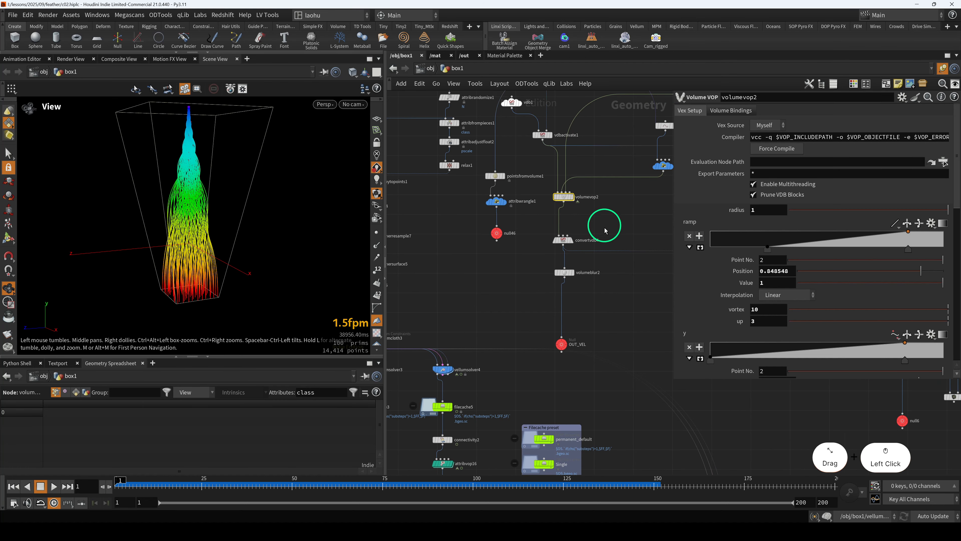
pyautogui.click(570, 275)
pyautogui.press('r')
pyautogui.click(561, 242)
pyautogui.press('r')
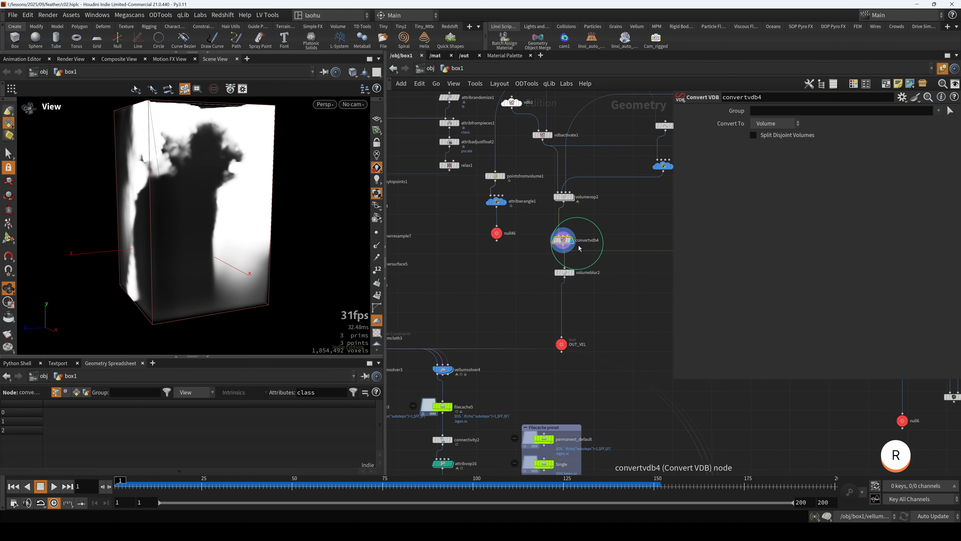
pyautogui.click(564, 272)
pyautogui.press('r')
pyautogui.scroll(-3, 573, 282)
pyautogui.scroll(3, 542, 272)
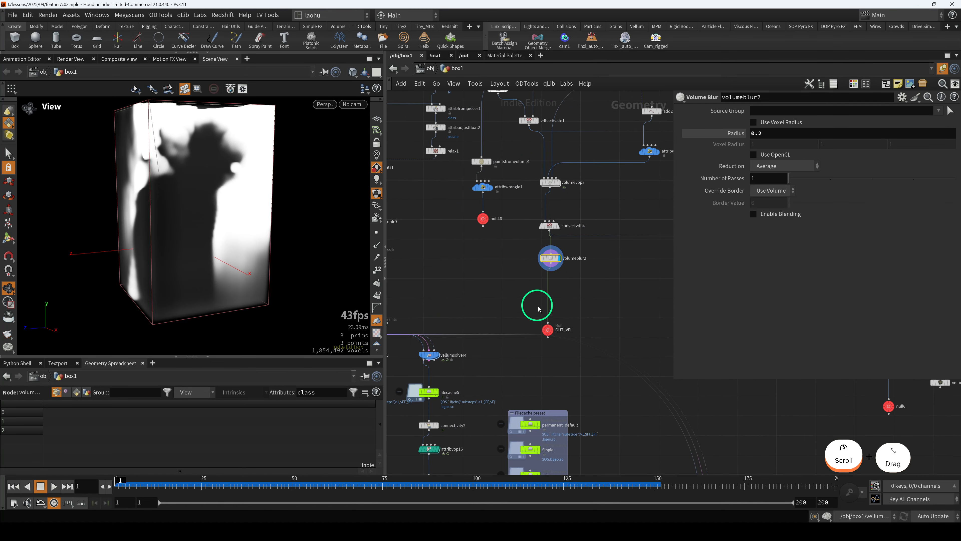
pyautogui.scroll(-5, 540, 309)
pyautogui.moveTo(265, 239); pyautogui.dragTo(247, 253)
# Step: Display filecache3, scrub its simulation up to frame 44 and back to frame 1, and check the vellumsolver3 settings
pyautogui.scroll(-4, 601, 314)
pyautogui.scroll(2, 618, 316)
pyautogui.keyDown('alt'); pyautogui.moveTo(619, 317); pyautogui.dragTo(622, 279); pyautogui.keyUp('alt')
pyautogui.scroll(1, 446, 297)
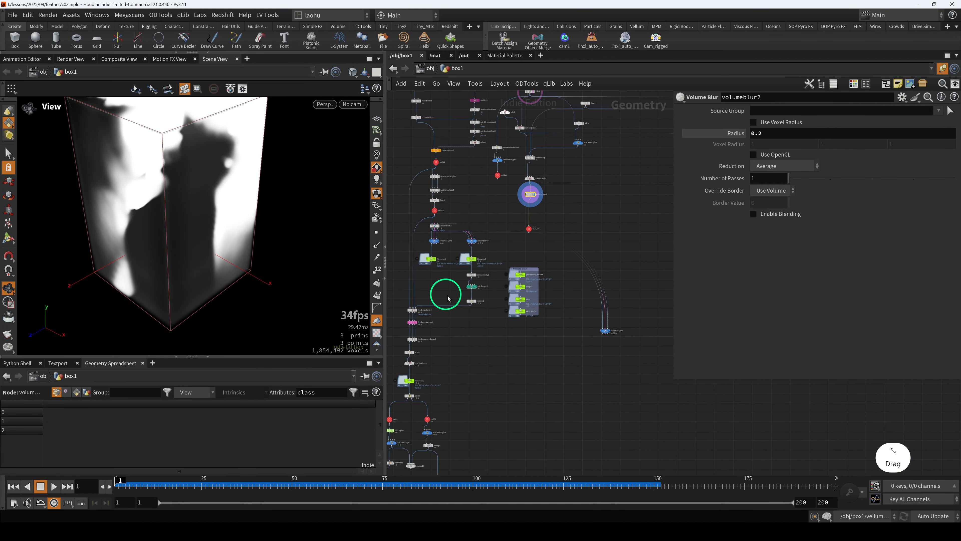
pyautogui.click(435, 261)
pyautogui.press('r')
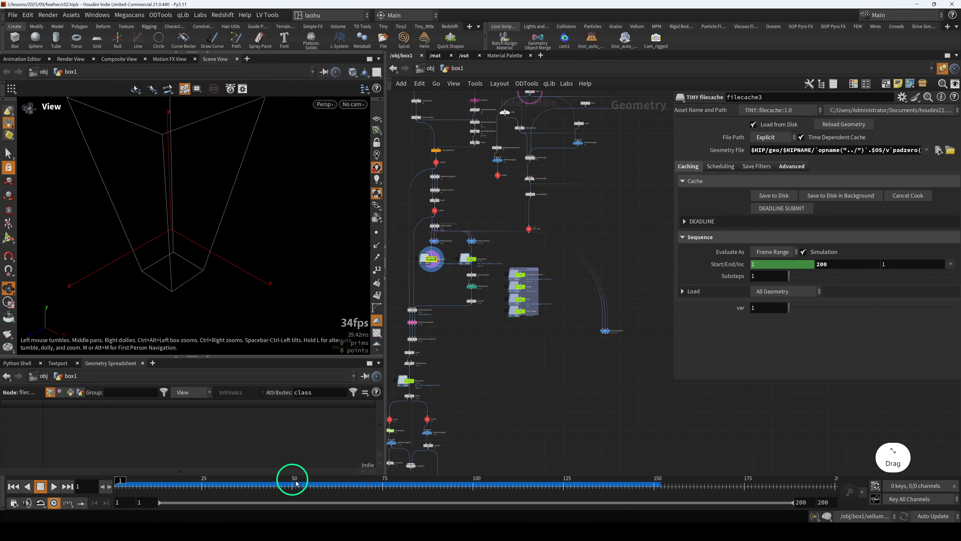
pyautogui.moveTo(123, 478); pyautogui.dragTo(270, 484)
pyautogui.moveTo(178, 264); pyautogui.dragTo(273, 262)
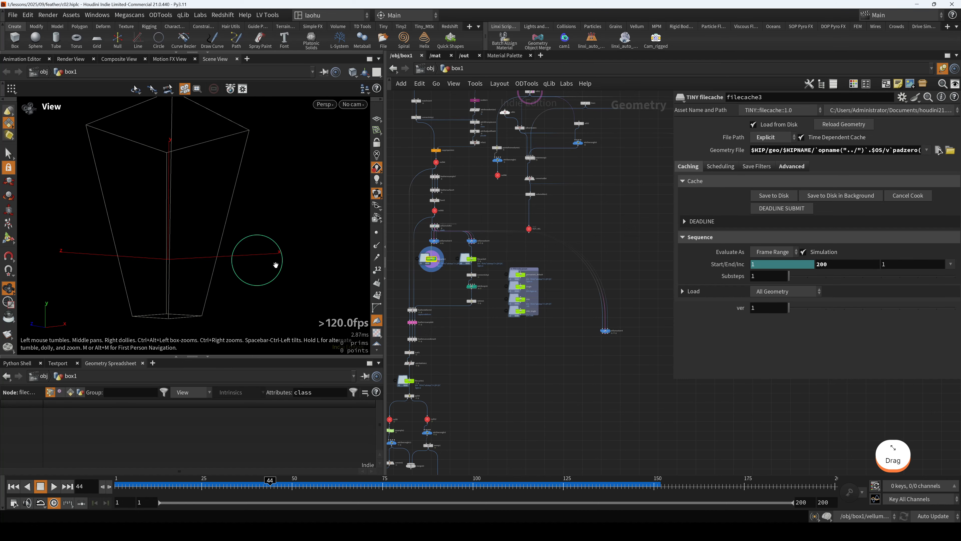
pyautogui.scroll(3, 439, 260)
pyautogui.click(120, 484)
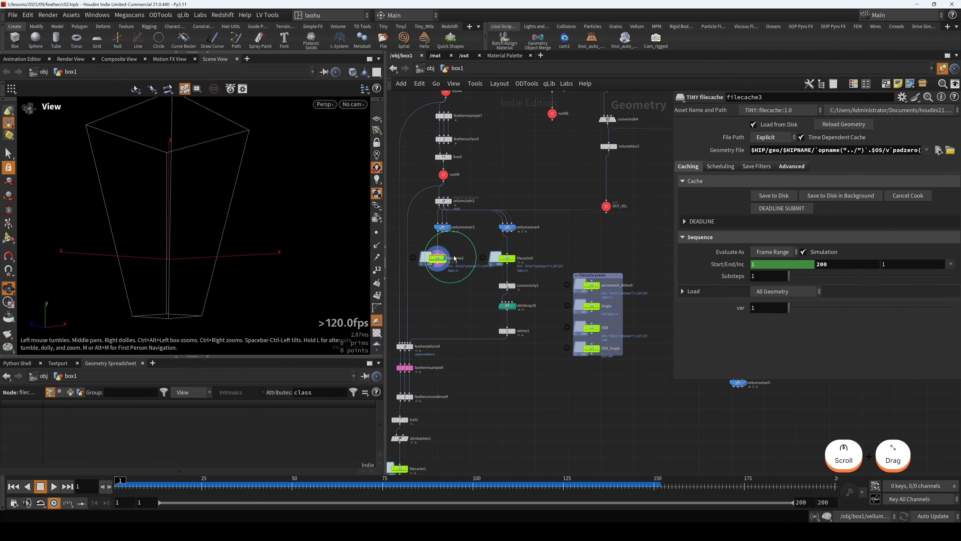
pyautogui.click(442, 226)
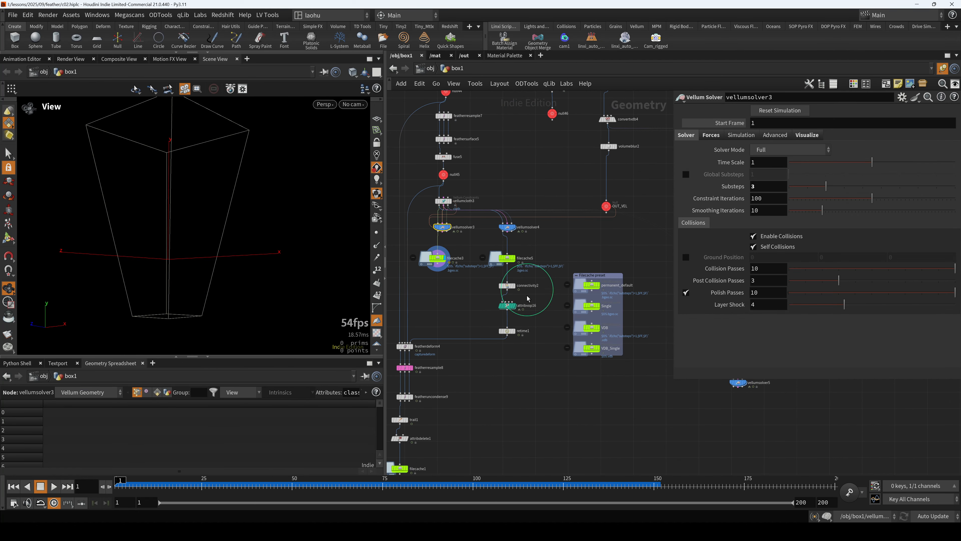
pyautogui.moveTo(529, 298); pyautogui.dragTo(542, 294)
# Step: Display filecache5 and scrub to frame 72 to view the cached feather simulation inside the tapered box
pyautogui.moveTo(565, 245); pyautogui.dragTo(577, 228)
pyautogui.press('r')
pyautogui.moveTo(299, 210); pyautogui.dragTo(231, 281)
pyautogui.moveTo(206, 483); pyautogui.dragTo(371, 478)
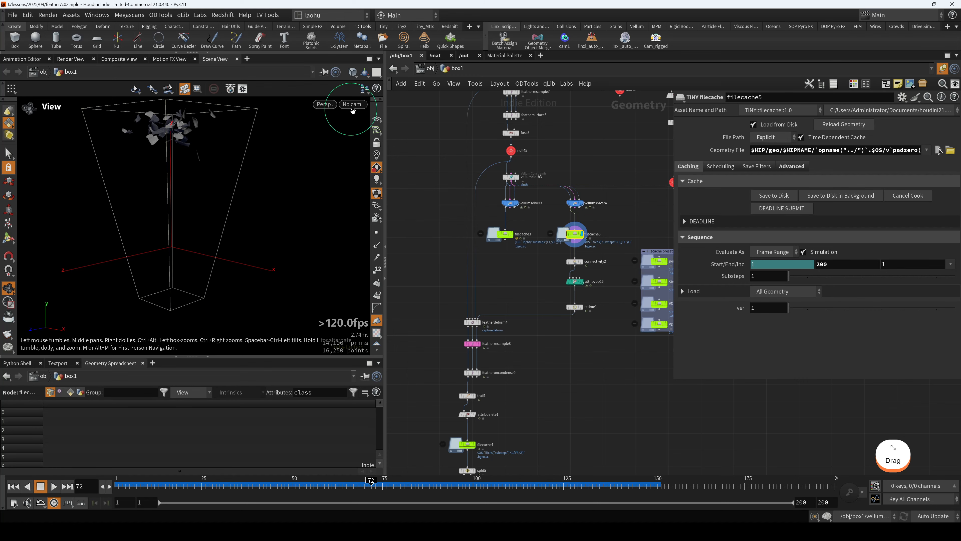
# Step: View the filecache5 simulation through cam1, scrub to frame 131, and frame the tapered box in a free perspective view
pyautogui.click(354, 104)
pyautogui.click(367, 155)
pyautogui.moveTo(227, 480); pyautogui.dragTo(588, 477)
pyautogui.hotkey('space', 'h')
pyautogui.moveTo(261, 220); pyautogui.dragTo(218, 227)
pyautogui.scroll(4, 198, 194)
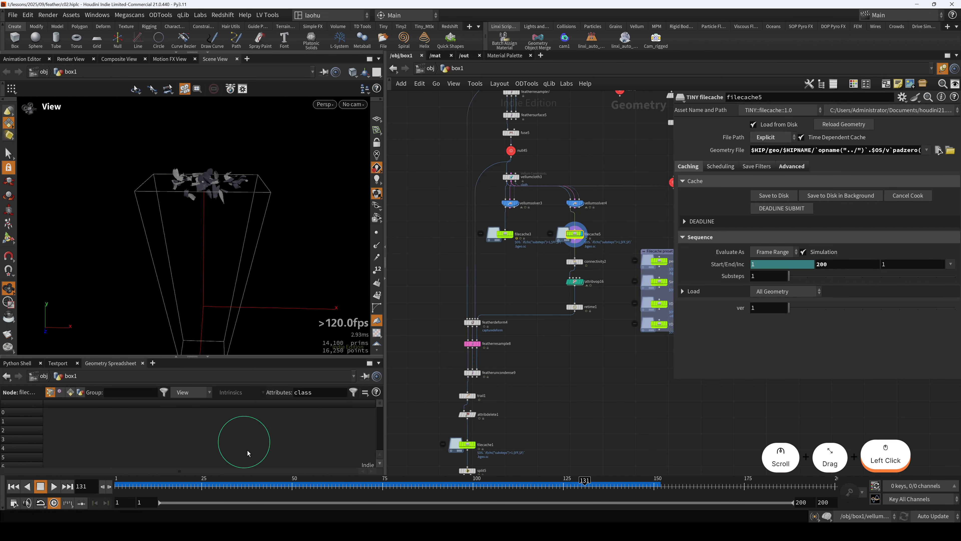
# Step: Review the cached feathers from several angles while scrubbing through frames 83, 26 and 99
pyautogui.moveTo(155, 215); pyautogui.dragTo(131, 244)
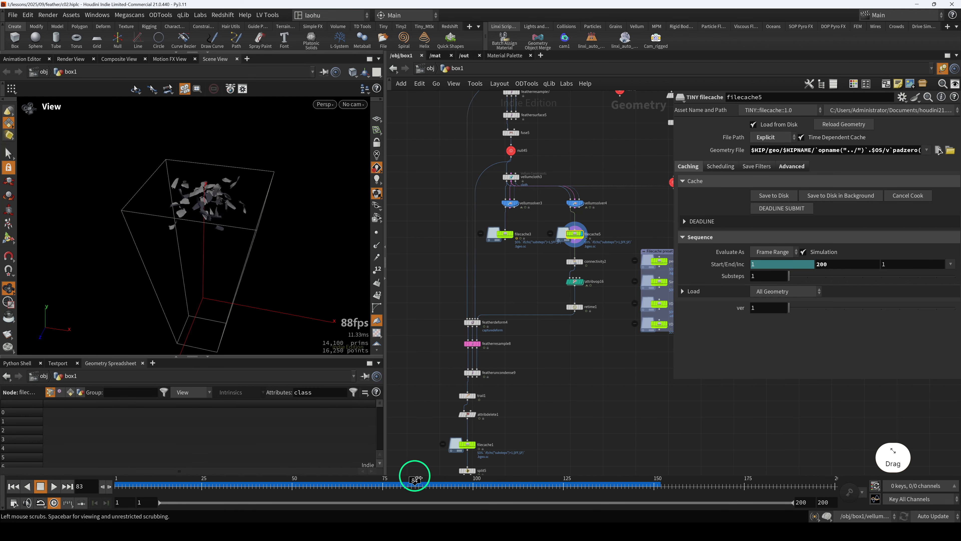
pyautogui.moveTo(191, 240); pyautogui.dragTo(202, 216)
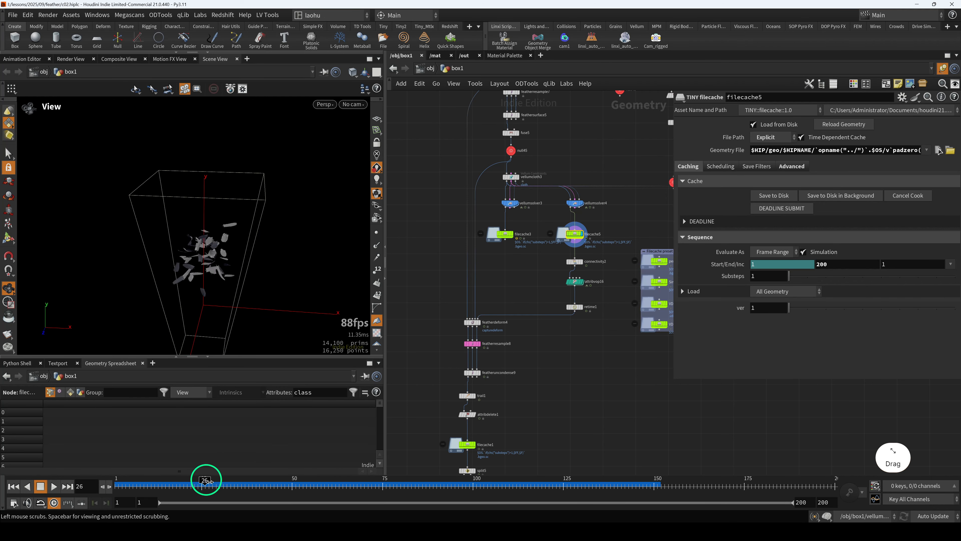
pyautogui.moveTo(475, 479); pyautogui.dragTo(469, 479)
pyautogui.scroll(5, 196, 197)
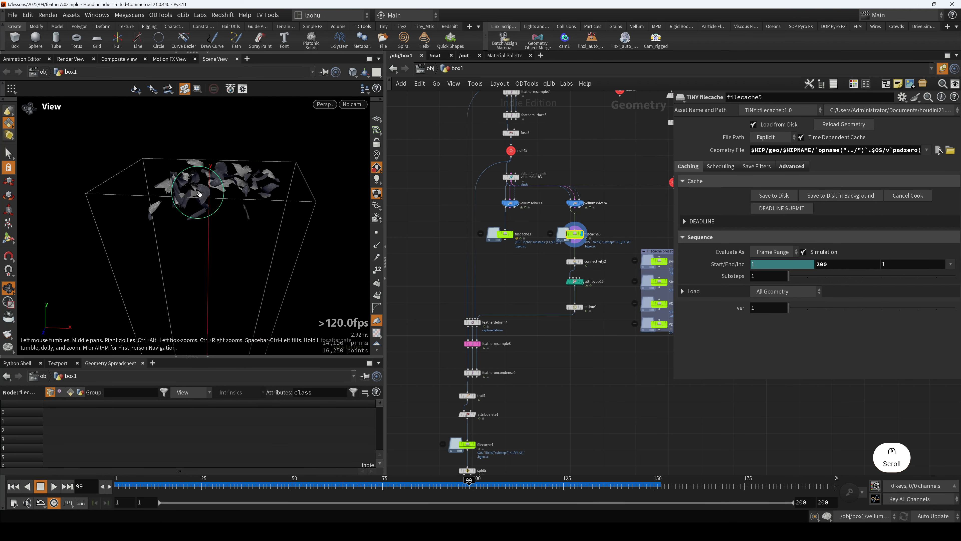
pyautogui.moveTo(197, 195); pyautogui.dragTo(205, 265)
# Step: Look through cam1, scrub the feathers to frame 119, and return to a free view of the whole box
pyautogui.click(353, 104)
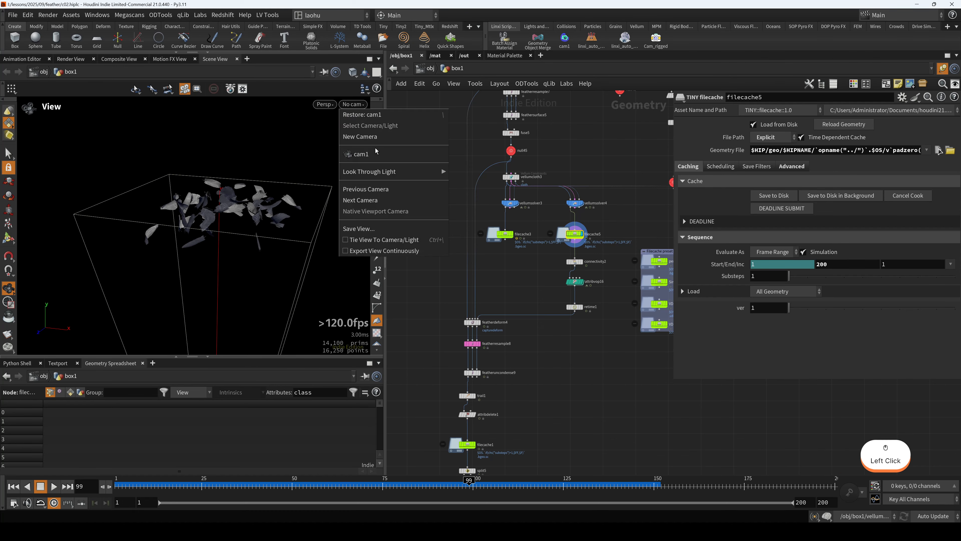
pyautogui.click(364, 156)
pyautogui.moveTo(300, 495); pyautogui.dragTo(542, 464)
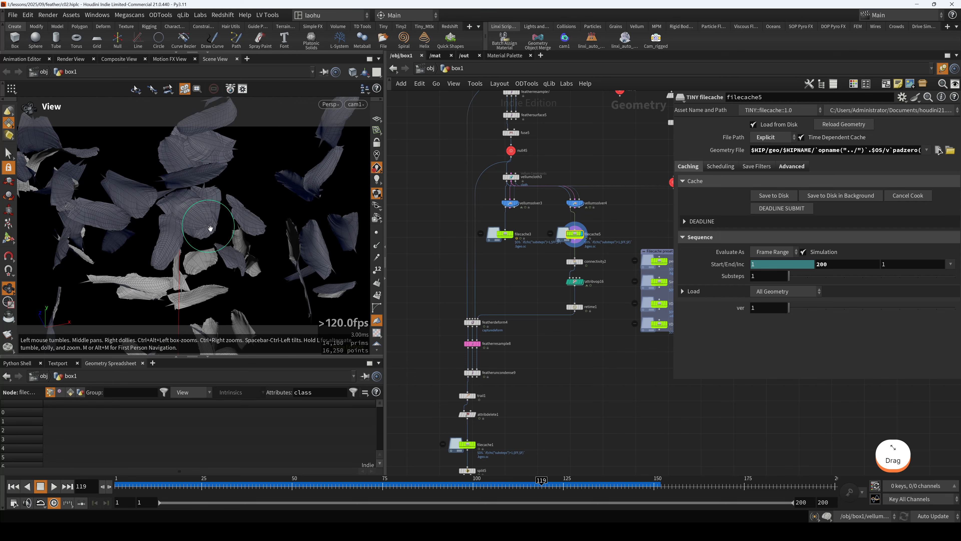
pyautogui.moveTo(215, 223); pyautogui.dragTo(232, 243)
pyautogui.scroll(-5, 204, 264)
pyautogui.scroll(1, 216, 255)
pyautogui.scroll(-2, 234, 264)
pyautogui.press('h')
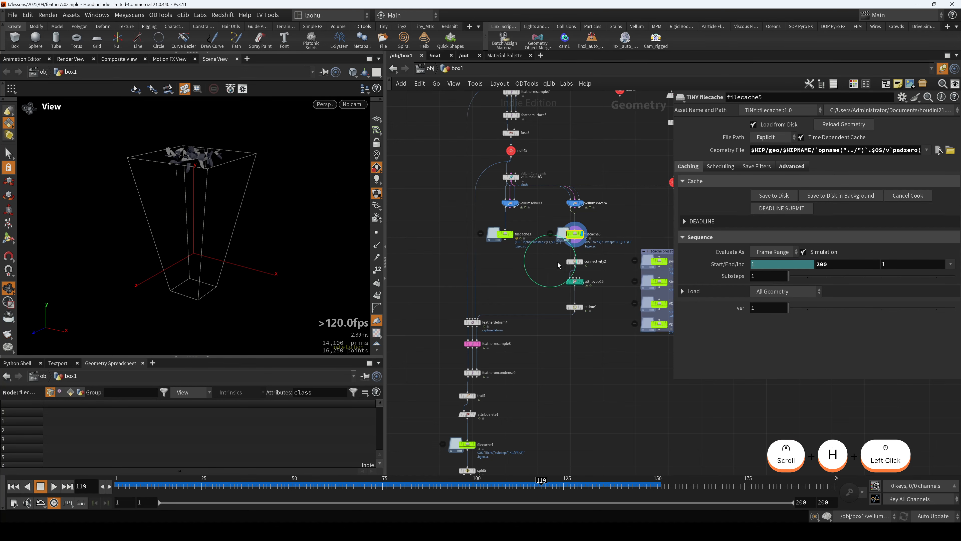
# Step: Locate volumevop2 in the box1 network and open its VOP network
pyautogui.scroll(-3, 529, 267)
pyautogui.moveTo(580, 243); pyautogui.dragTo(512, 280, button='middle')
pyautogui.scroll(-3, 513, 280)
pyautogui.moveTo(606, 280); pyautogui.dragTo(540, 284, button='middle')
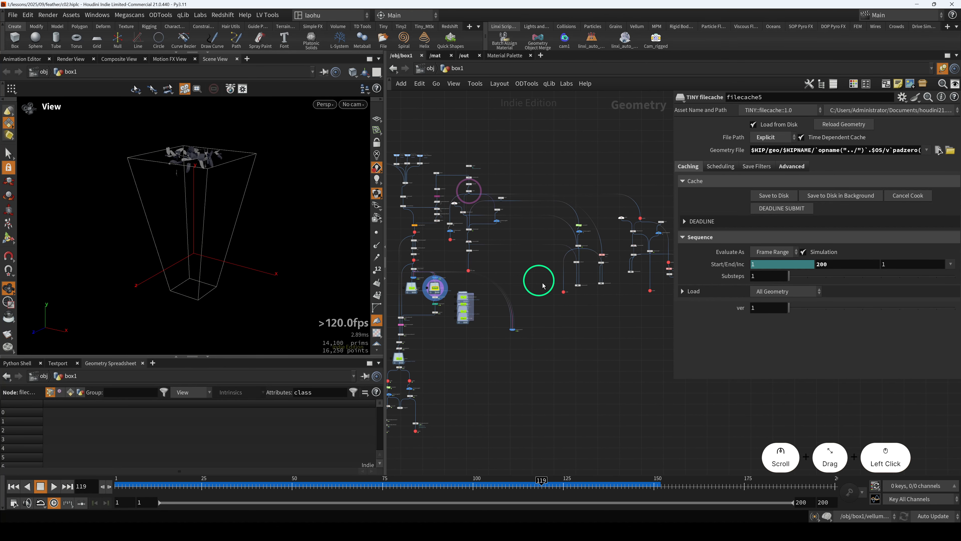
pyautogui.scroll(6, 550, 289)
pyautogui.moveTo(641, 295)
pyautogui.mouseDown(button='middle')
pyautogui.moveTo(514, 299)
pyautogui.moveTo(555, 274)
pyautogui.moveTo(628, 288)
pyautogui.mouseUp(button='middle')
pyautogui.scroll(-4, 537, 290)
pyautogui.moveTo(505, 253); pyautogui.dragTo(565, 275, button='middle')
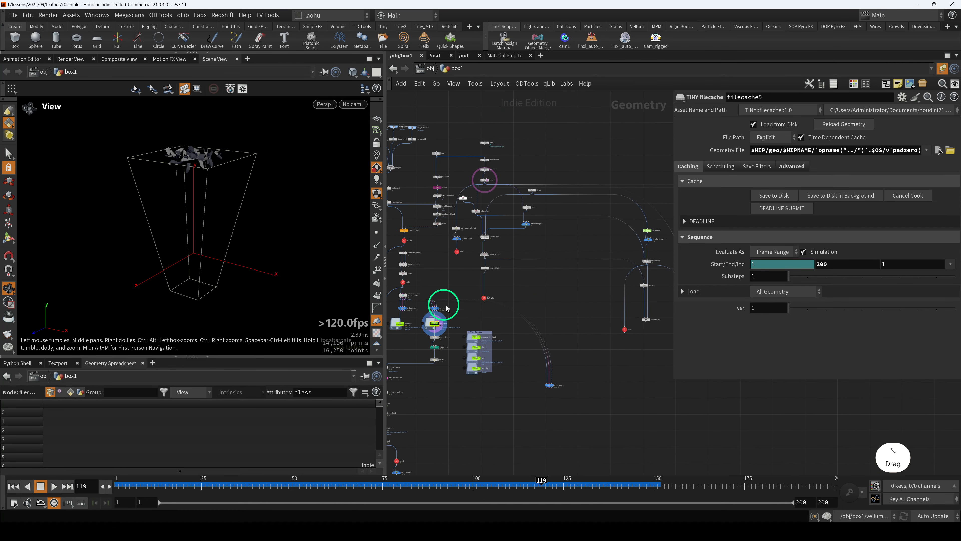
pyautogui.scroll(3, 467, 275)
pyautogui.moveTo(414, 260); pyautogui.dragTo(440, 266, button='middle')
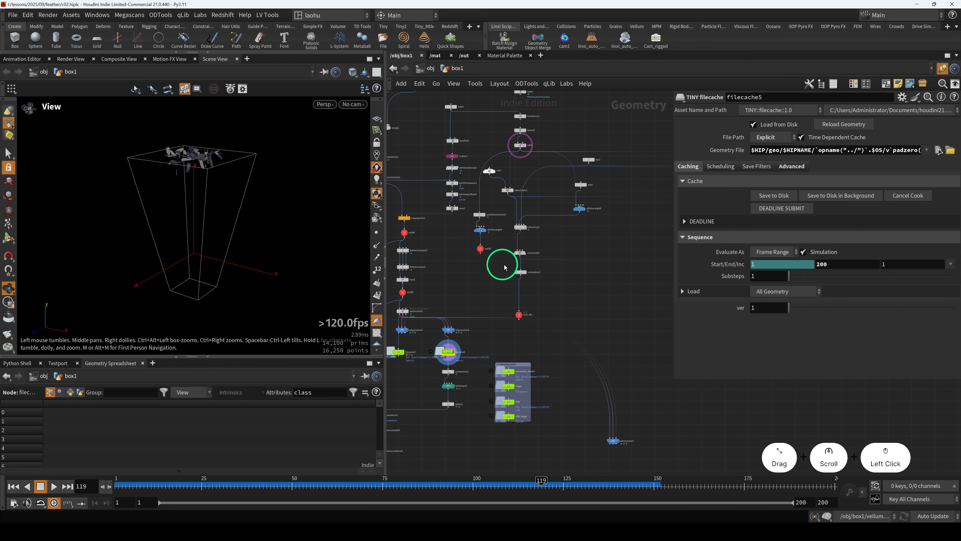
pyautogui.doubleClick(520, 230)
pyautogui.moveTo(521, 215); pyautogui.dragTo(500, 313, button='middle')
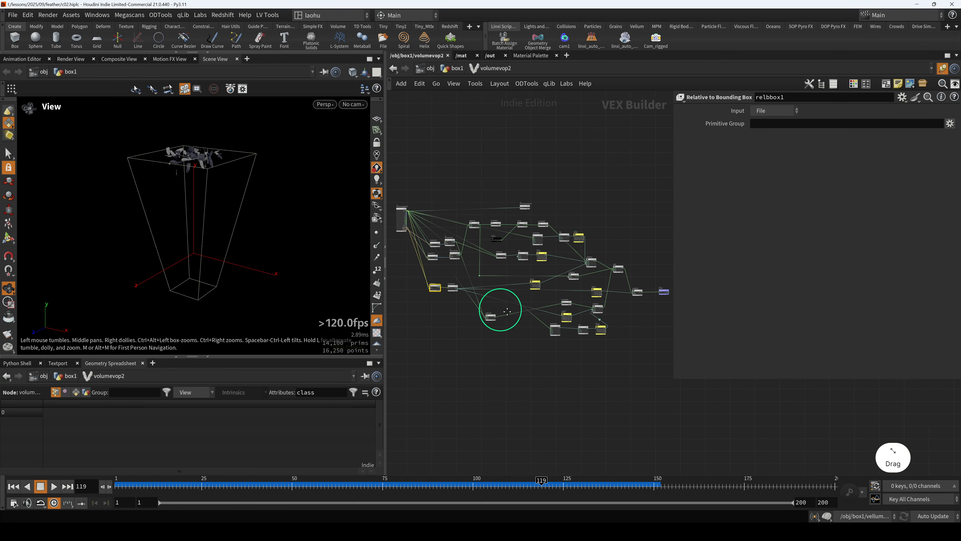
# Step: Inspect the turbnoise1 branch and its noise settings in volumevop2, and return to the box1 network
pyautogui.scroll(5, 480, 281)
pyautogui.moveTo(541, 230); pyautogui.dragTo(508, 256, button='middle')
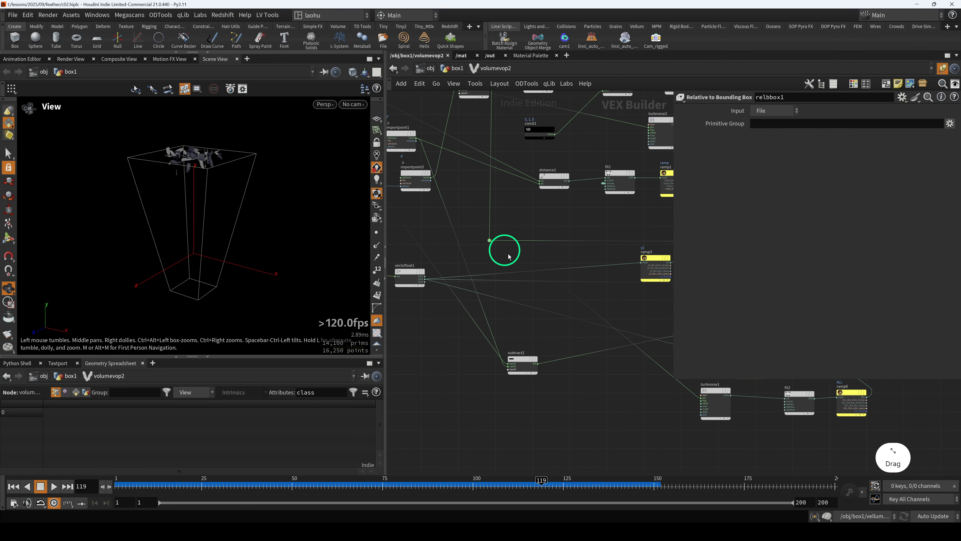
pyautogui.moveTo(683, 398); pyautogui.dragTo(524, 361, button='middle')
pyautogui.scroll(3, 544, 368)
pyautogui.scroll(-3, 550, 383)
pyautogui.moveTo(571, 409); pyautogui.dragTo(526, 334)
pyautogui.moveTo(620, 408); pyautogui.dragTo(635, 349)
pyautogui.moveTo(578, 412); pyautogui.dragTo(527, 342)
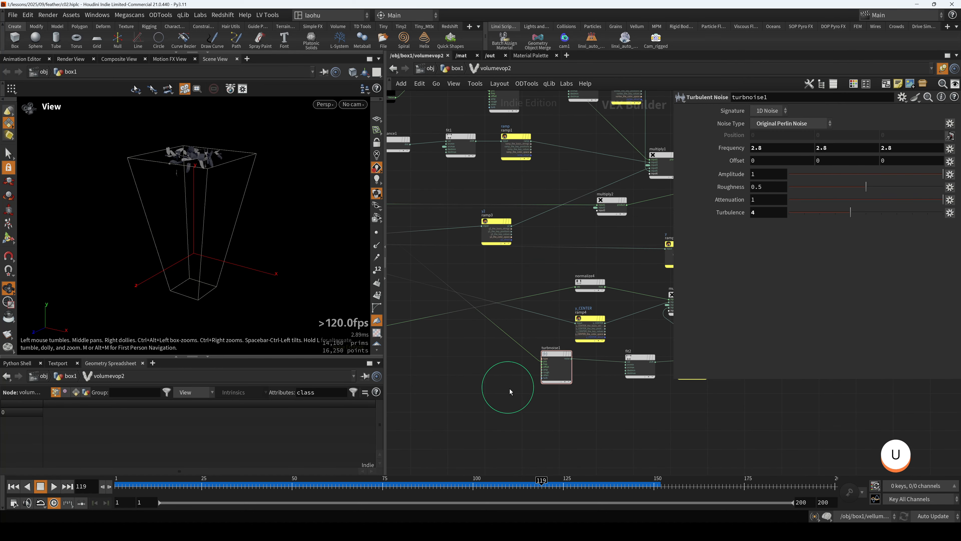
pyautogui.press('u')
# Step: Select filecache5 and view its feathers at frame 119 in the upper part of the box from several angles
pyautogui.moveTo(215, 178); pyautogui.dragTo(186, 156)
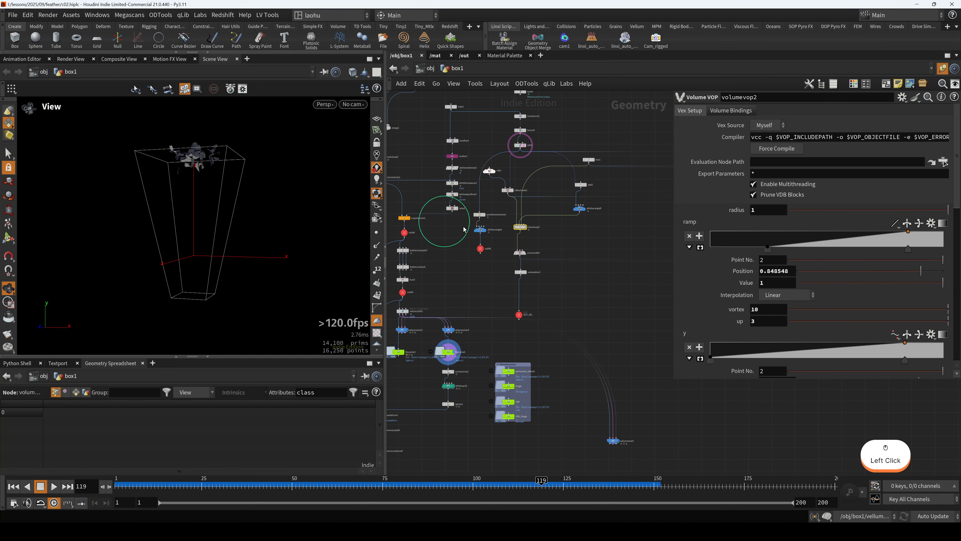
pyautogui.scroll(-4, 518, 246)
pyautogui.scroll(2, 475, 289)
pyautogui.moveTo(474, 288); pyautogui.dragTo(491, 277, button='middle')
pyautogui.scroll(3, 491, 277)
pyautogui.click(501, 301)
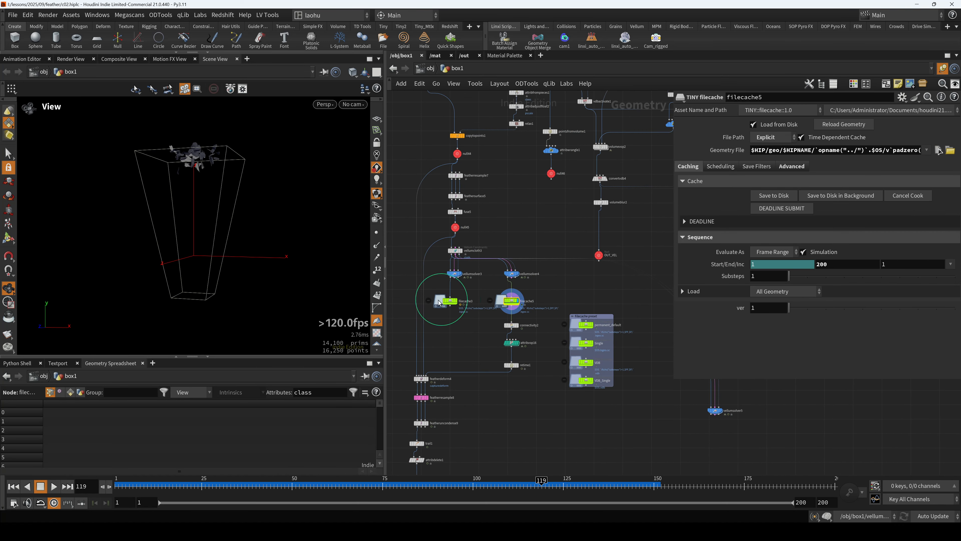
pyautogui.moveTo(165, 181); pyautogui.dragTo(197, 216)
pyautogui.scroll(3, 198, 215)
pyautogui.moveTo(198, 215); pyautogui.dragTo(194, 195, button='middle')
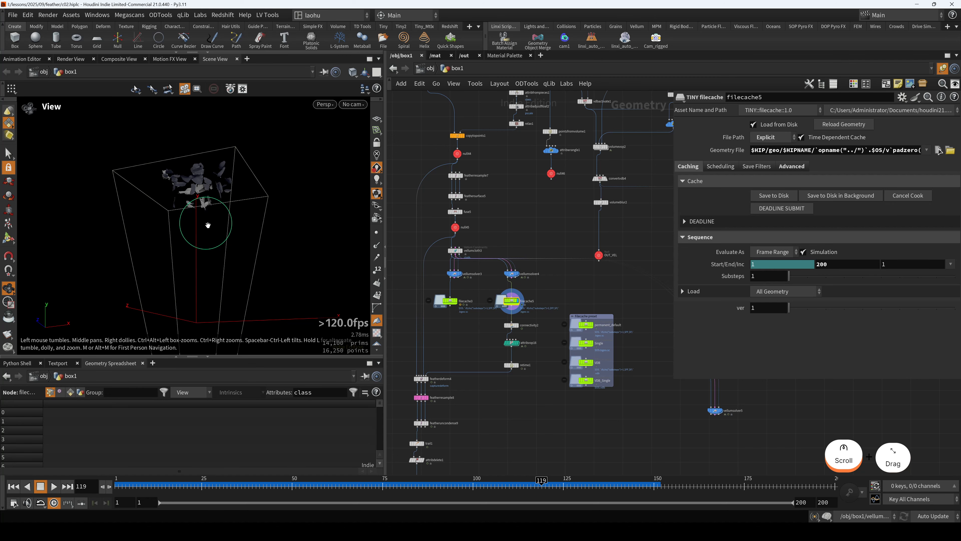
# Step: Compare the display of filecache5 and connectivity2, and check connectivity2's connectivity type and class attribute settings
pyautogui.moveTo(492, 324); pyautogui.dragTo(503, 288, button='middle')
pyautogui.scroll(3, 505, 289)
pyautogui.moveTo(535, 299); pyautogui.dragTo(534, 298)
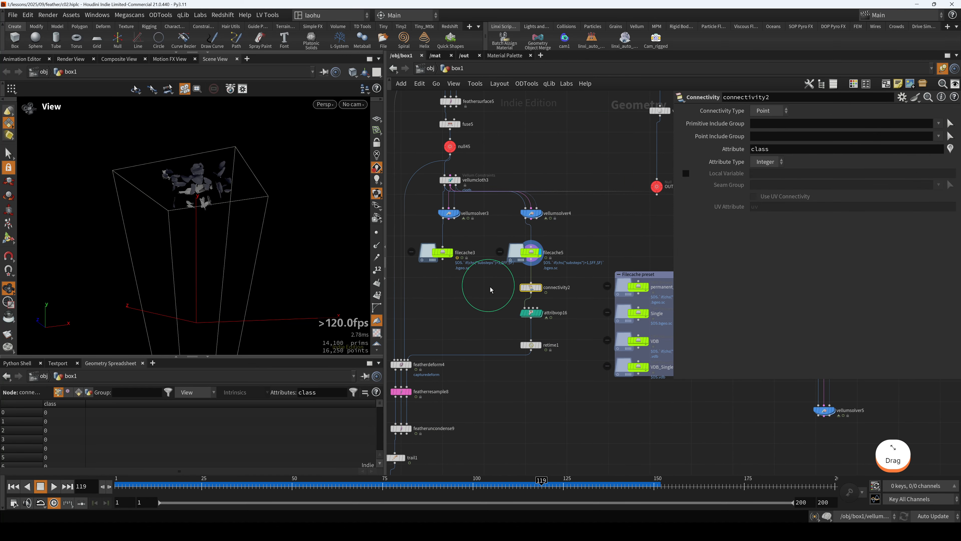
pyautogui.click(515, 252)
pyautogui.click(537, 290)
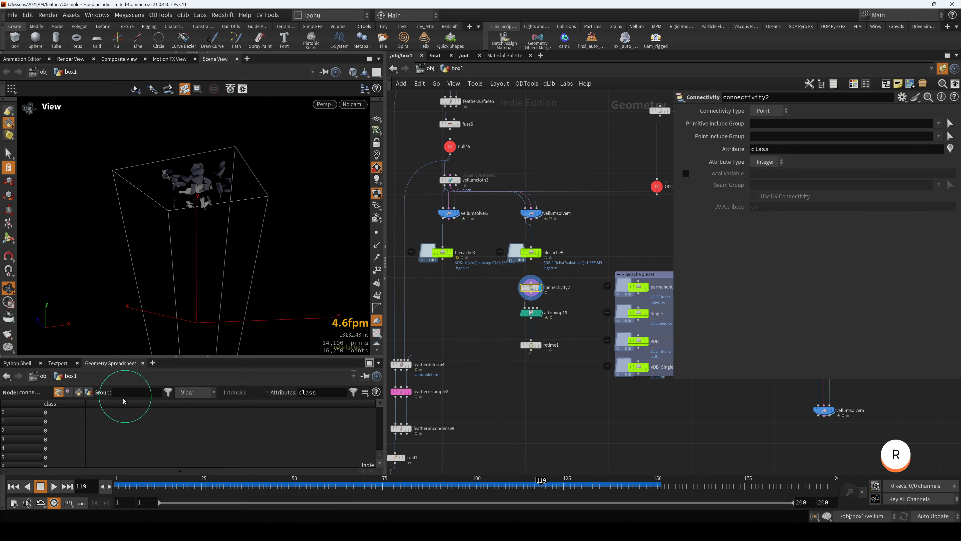
pyautogui.click(532, 254)
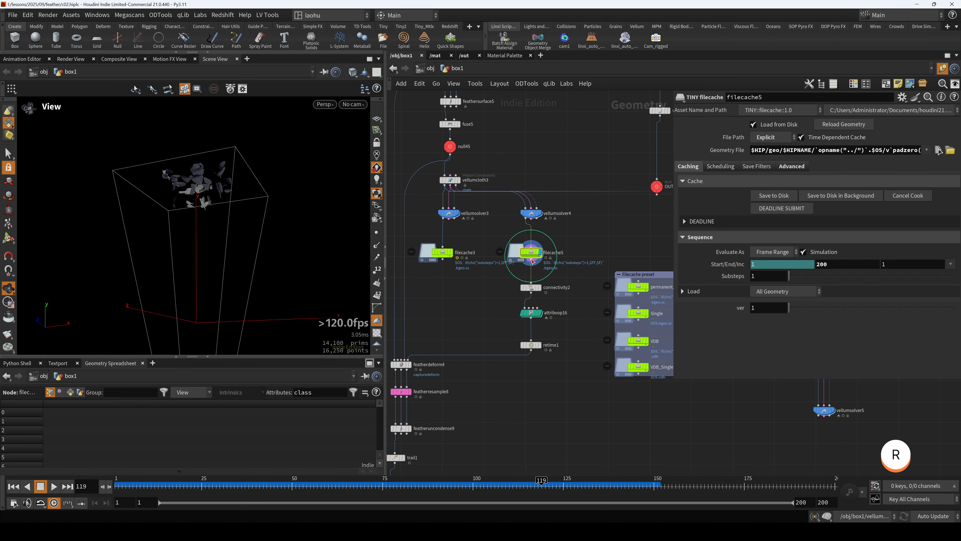
pyautogui.moveTo(507, 279); pyautogui.dragTo(528, 293)
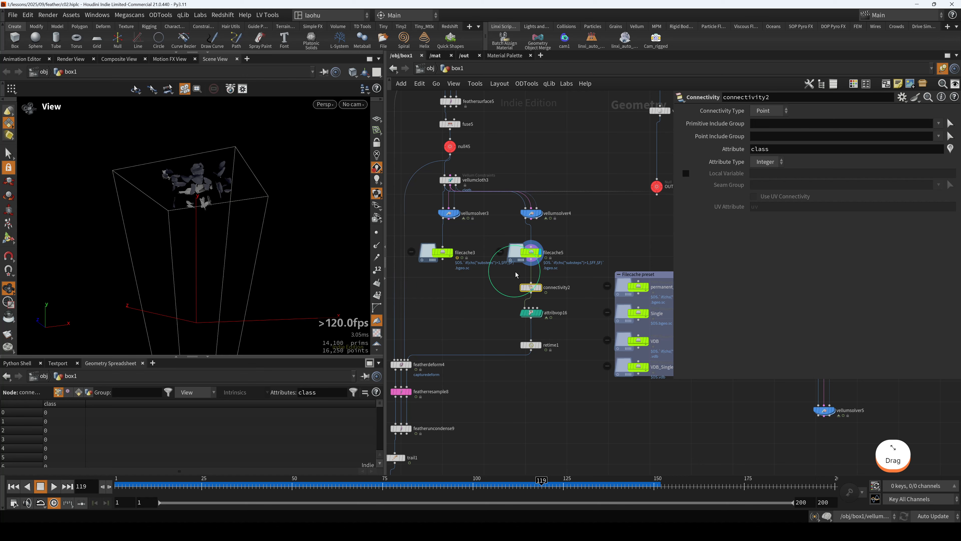
pyautogui.click(529, 261)
pyautogui.click(531, 287)
pyautogui.scroll(2, 532, 285)
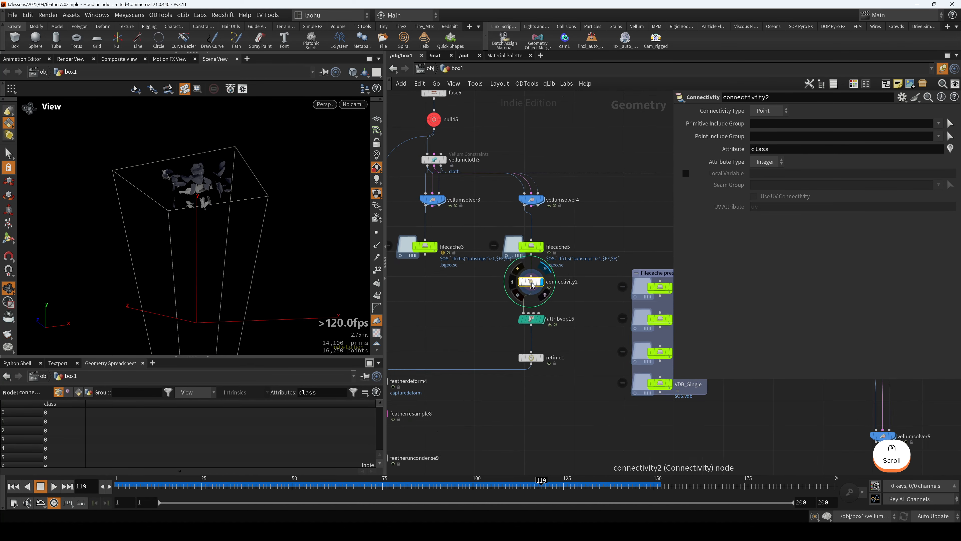
pyautogui.scroll(4, 531, 284)
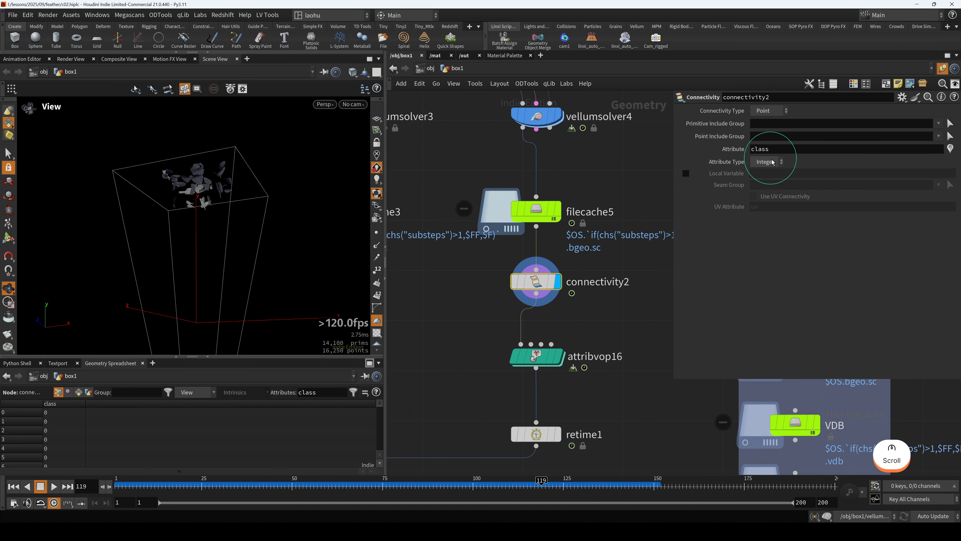
pyautogui.scroll(5, 222, 228)
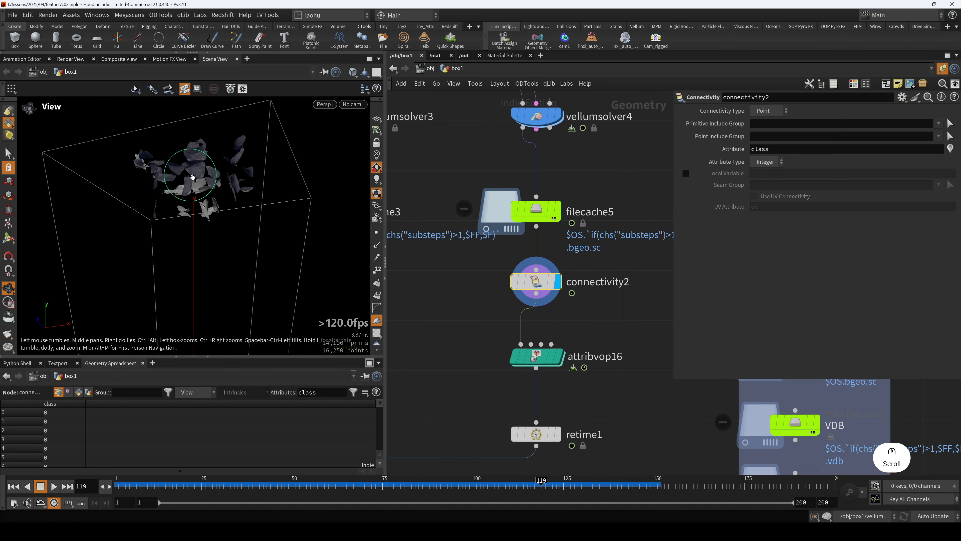
# Step: Visualize connectivity2's class point attribute in the viewport to color each feather separately
pyautogui.keyDown('ctrl'); pyautogui.click(532, 285); pyautogui.keyUp('ctrl')
pyautogui.moveTo(532, 285); pyautogui.dragTo(380, 244, button='middle')
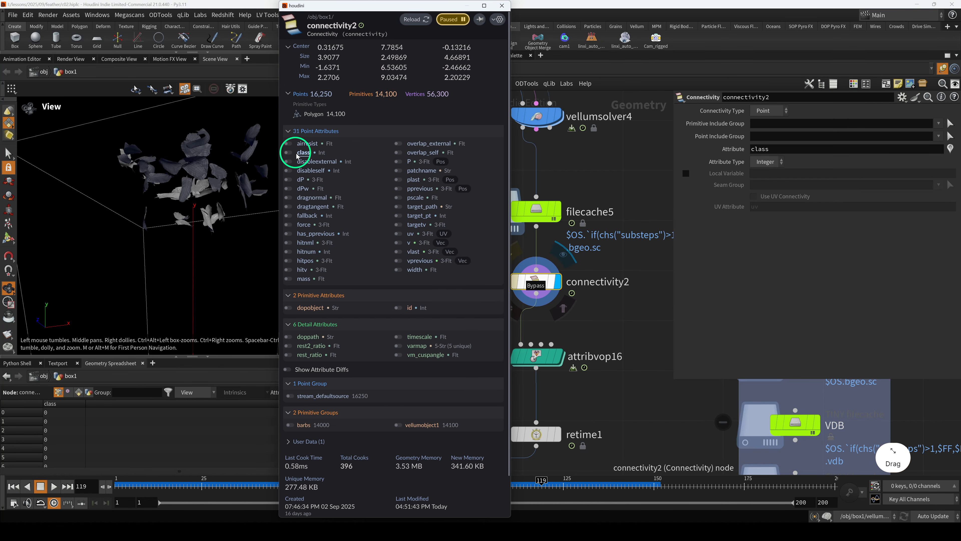
pyautogui.click(288, 152)
pyautogui.scroll(3, 223, 193)
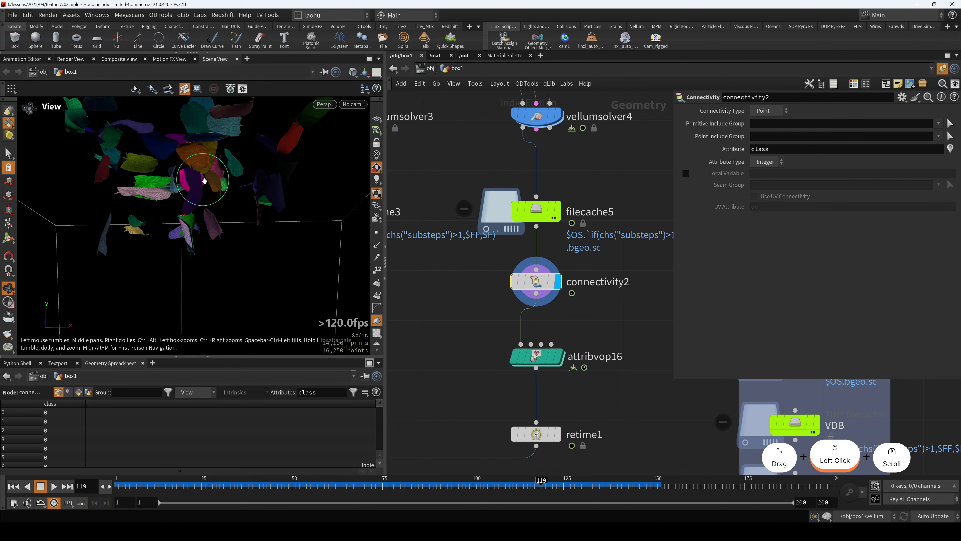
# Step: Display attribvop16, open its VOP network, and select the bind1, random1 and fit1 nodes
pyautogui.doubleClick(532, 357)
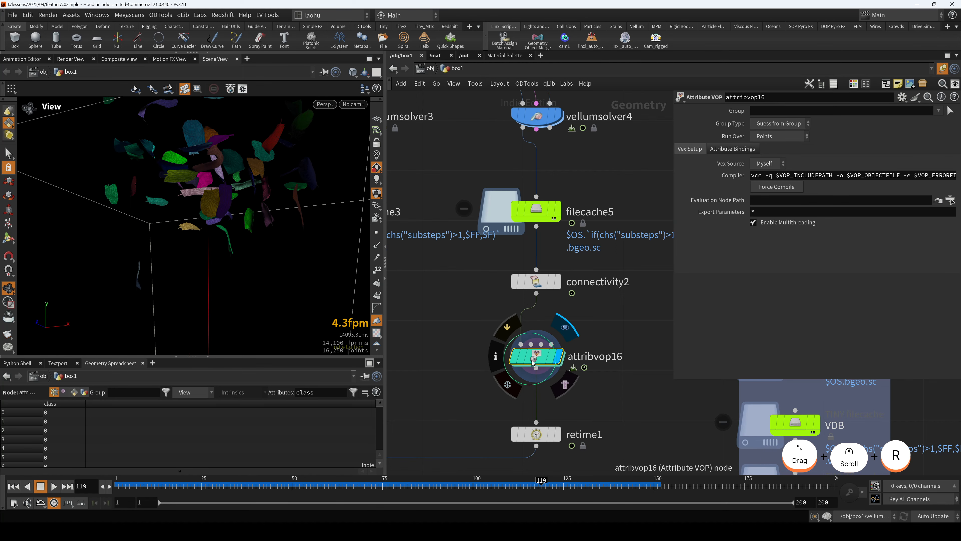
pyautogui.scroll(-3, 522, 347)
pyautogui.moveTo(510, 335); pyautogui.dragTo(568, 351, button='middle')
pyautogui.scroll(2, 541, 318)
pyautogui.moveTo(436, 282); pyautogui.dragTo(547, 303)
pyautogui.moveTo(525, 244); pyautogui.dragTo(506, 254, button='middle')
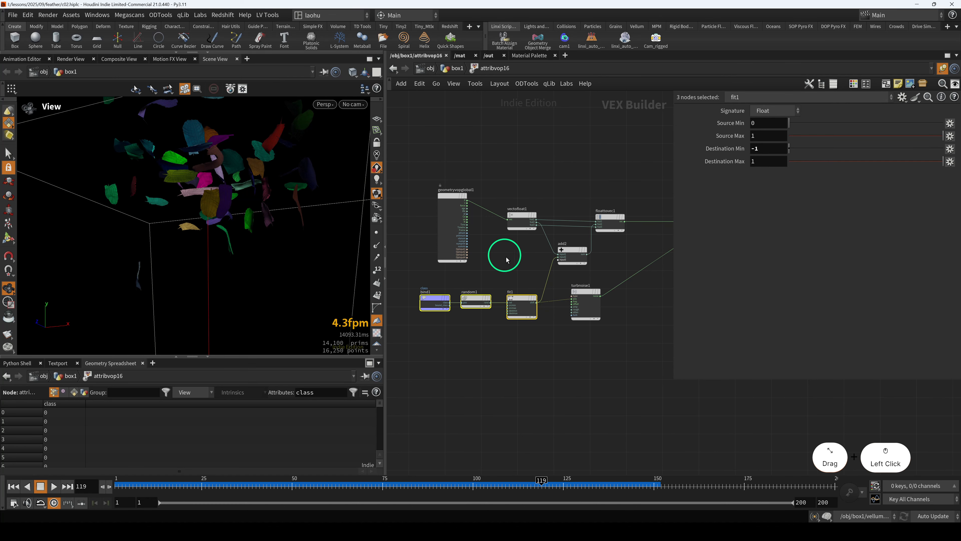
# Step: Inspect vectofloat1 and the bind1, random1 and fit1 chain that generates a random offset from the class attribute
pyautogui.moveTo(246, 215); pyautogui.dragTo(215, 186)
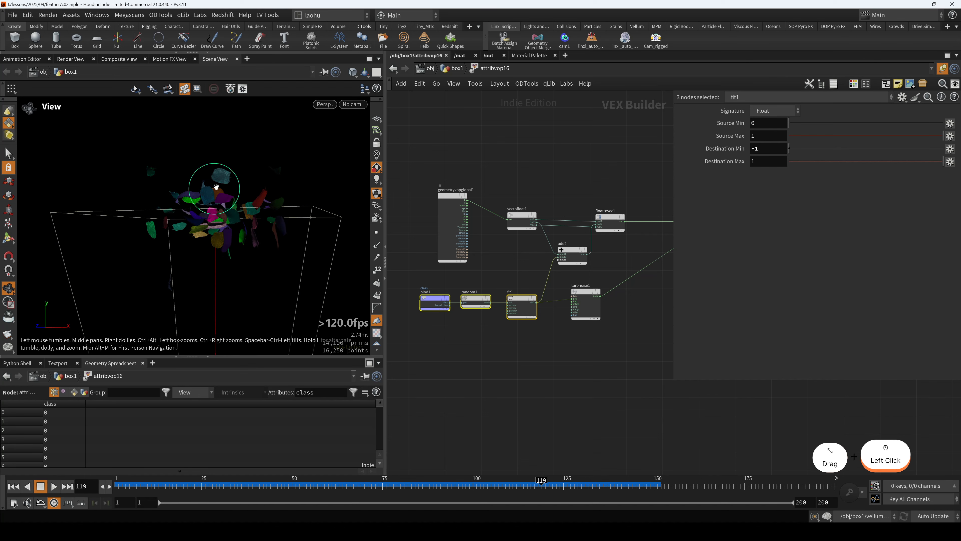
pyautogui.scroll(1, 501, 265)
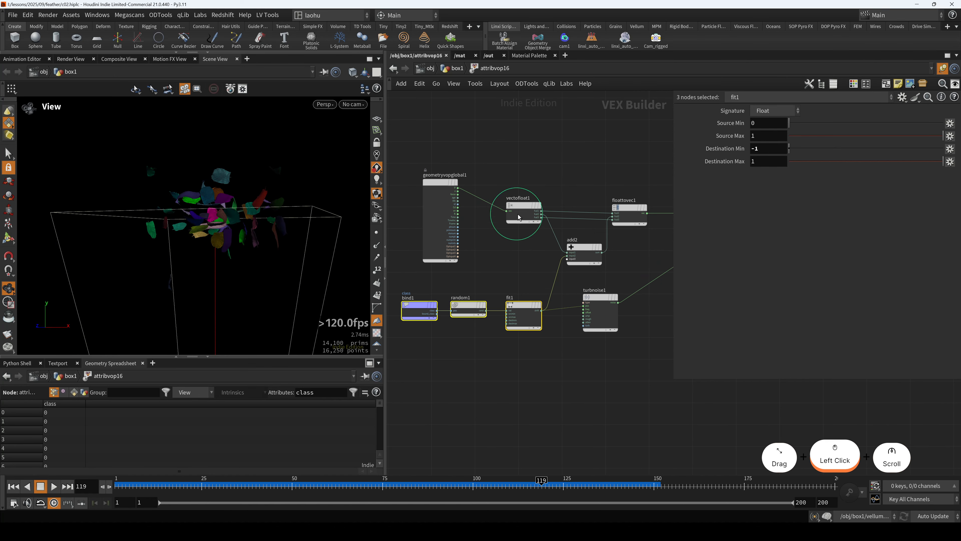
pyautogui.click(524, 214)
pyautogui.scroll(3, 431, 289)
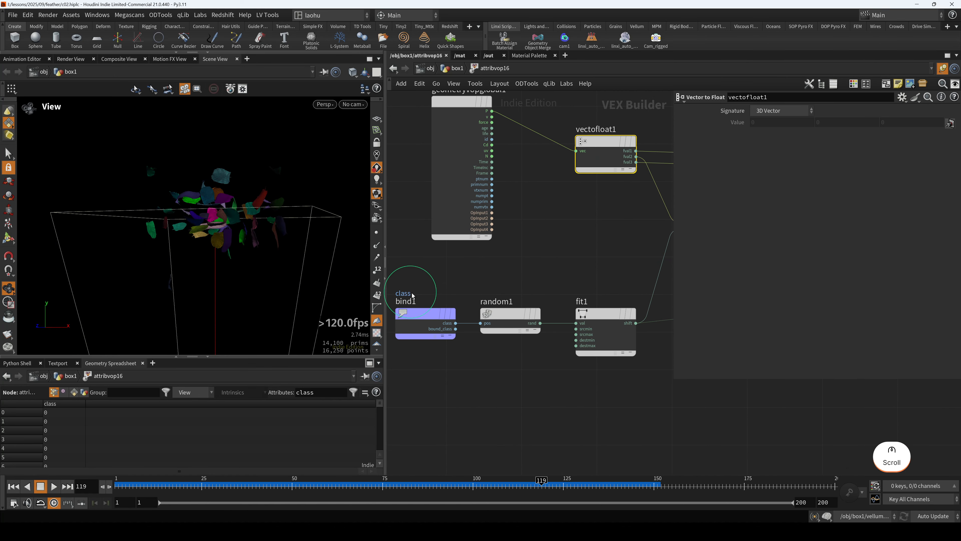
pyautogui.click(440, 322)
pyautogui.scroll(-3, 453, 303)
pyautogui.click(483, 327)
pyautogui.click(537, 329)
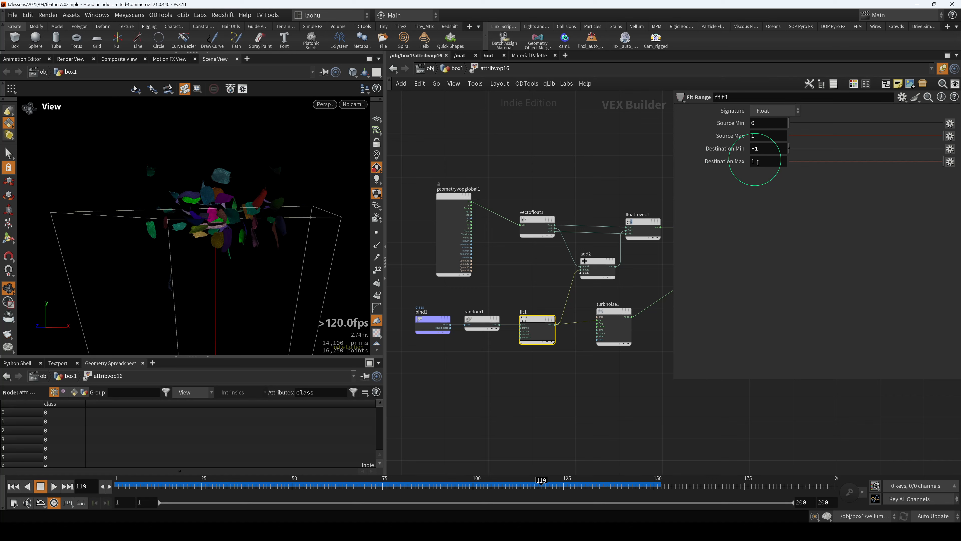
# Step: Trace how add2 combines the vectofloat1 and fit1 outputs and feeds floattovec1
pyautogui.moveTo(557, 281); pyautogui.dragTo(494, 275, button='middle')
pyautogui.scroll(3, 520, 259)
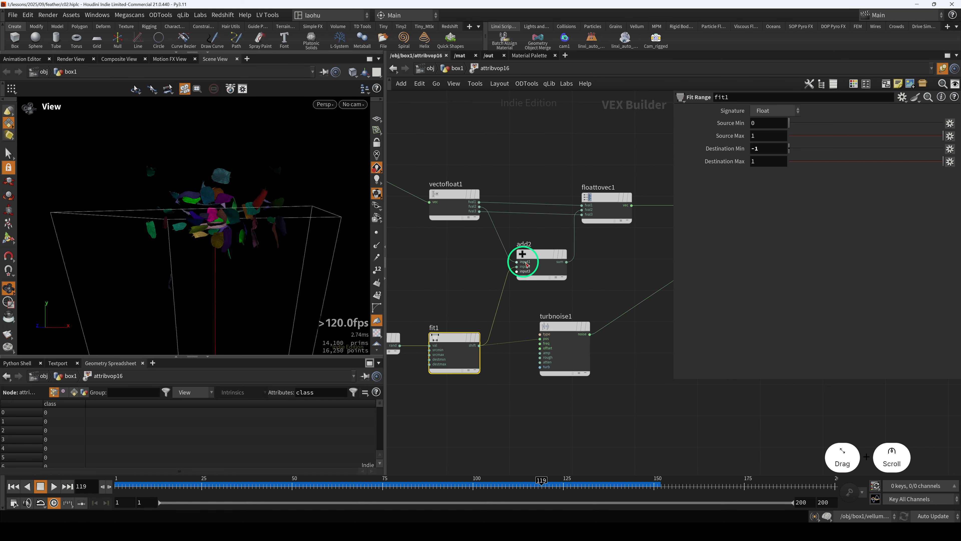
pyautogui.moveTo(609, 198); pyautogui.dragTo(610, 190)
pyautogui.moveTo(544, 238); pyautogui.dragTo(544, 265)
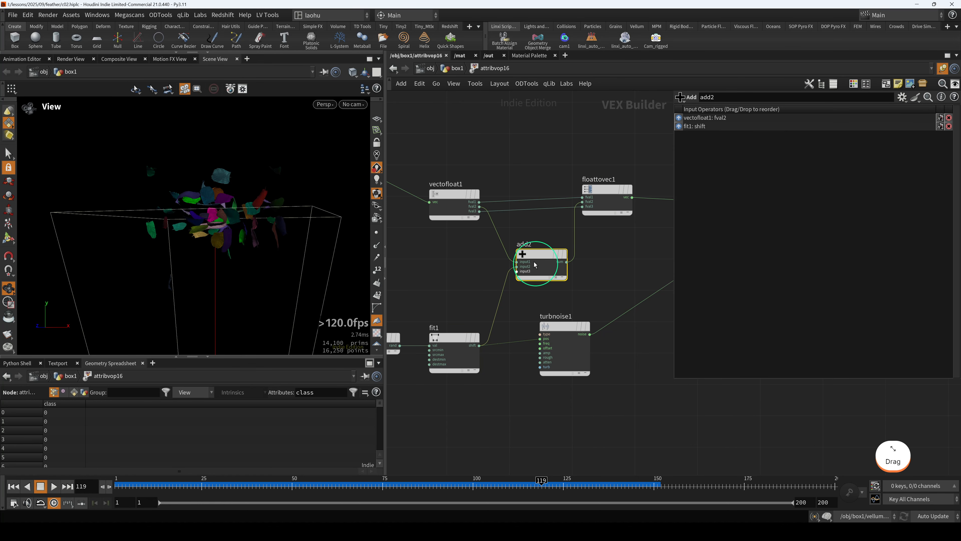
pyautogui.moveTo(459, 195); pyautogui.dragTo(458, 186)
# Step: Follow the floattovec1 and turbnoise1 outputs through add1 to the geometry output node
pyautogui.scroll(-3, 629, 269)
pyautogui.moveTo(629, 269); pyautogui.dragTo(504, 249, button='middle')
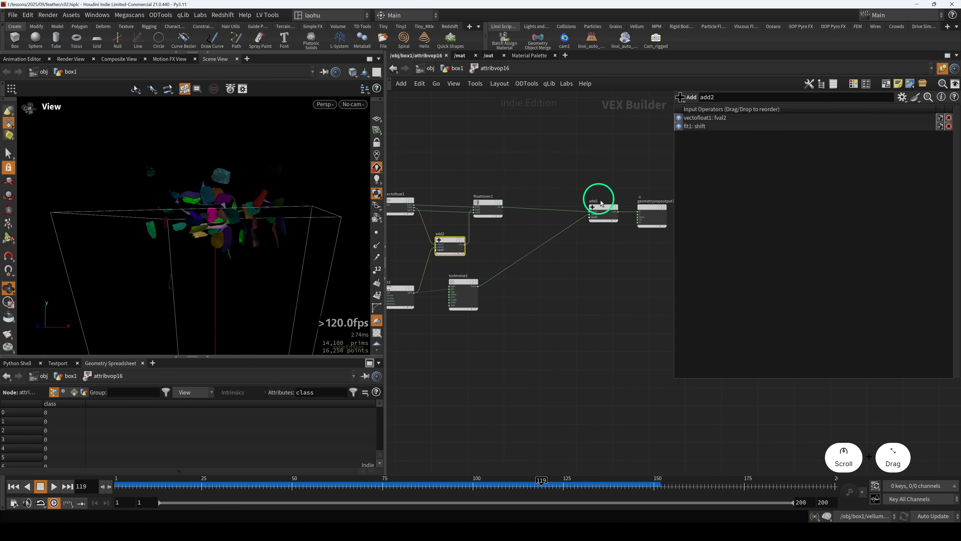
pyautogui.scroll(2, 600, 197)
pyautogui.scroll(-3, 601, 197)
pyautogui.moveTo(618, 186); pyautogui.dragTo(592, 192, button='middle')
pyautogui.scroll(2, 597, 193)
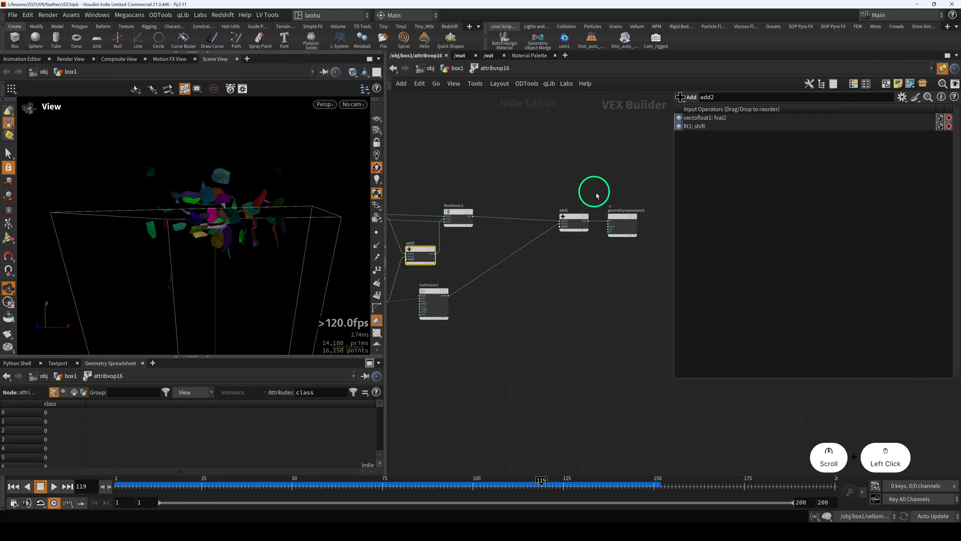
# Step: Check the geometry output and turbnoise1 nodes, return to the box1 network and display connectivity2
pyautogui.moveTo(597, 193); pyautogui.dragTo(639, 254)
pyautogui.moveTo(591, 283); pyautogui.dragTo(715, 250, button='middle')
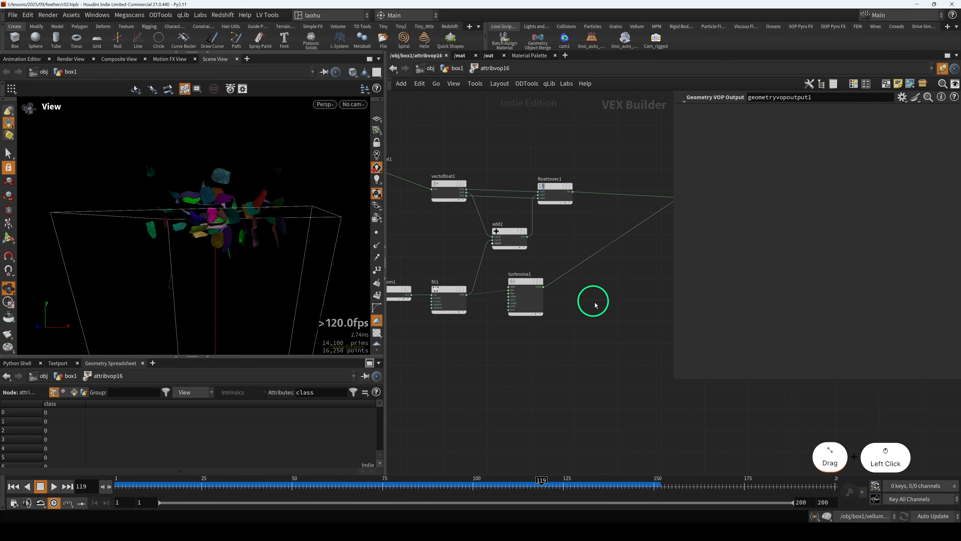
pyautogui.click(532, 270)
pyautogui.click(456, 71)
pyautogui.click(536, 281)
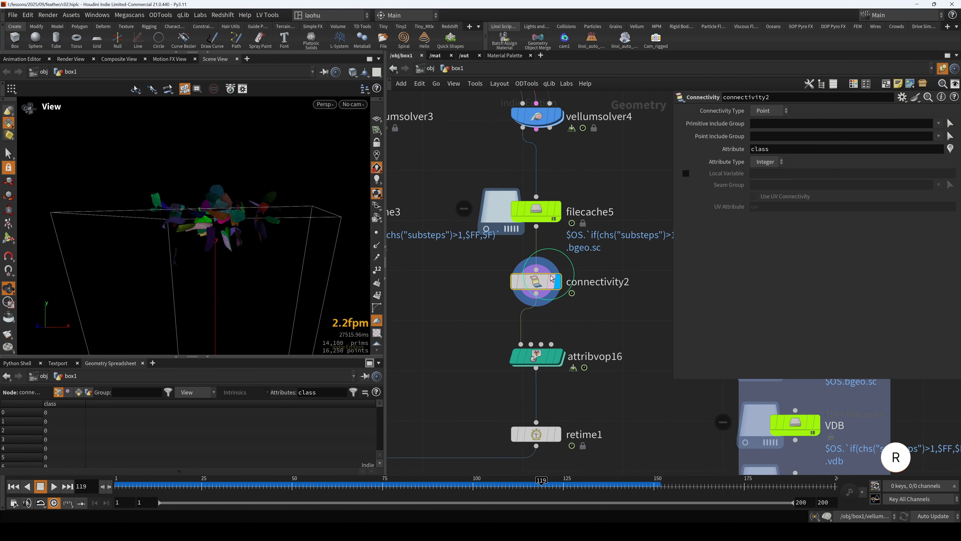
# Step: Display attribvop16 and turn off the class color visualization on the feathers
pyautogui.moveTo(272, 228); pyautogui.dragTo(250, 250)
pyautogui.click(536, 356)
pyautogui.press('r')
pyautogui.scroll(-2, 272, 254)
pyautogui.moveTo(535, 360)
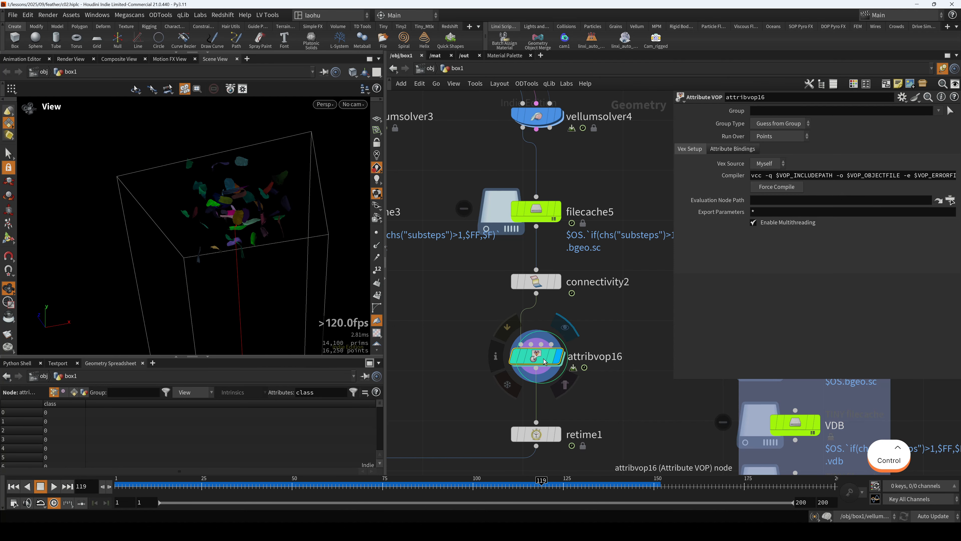
pyautogui.keyDown('ctrl'); pyautogui.click(497, 357); pyautogui.keyUp('ctrl')
pyautogui.click(306, 153)
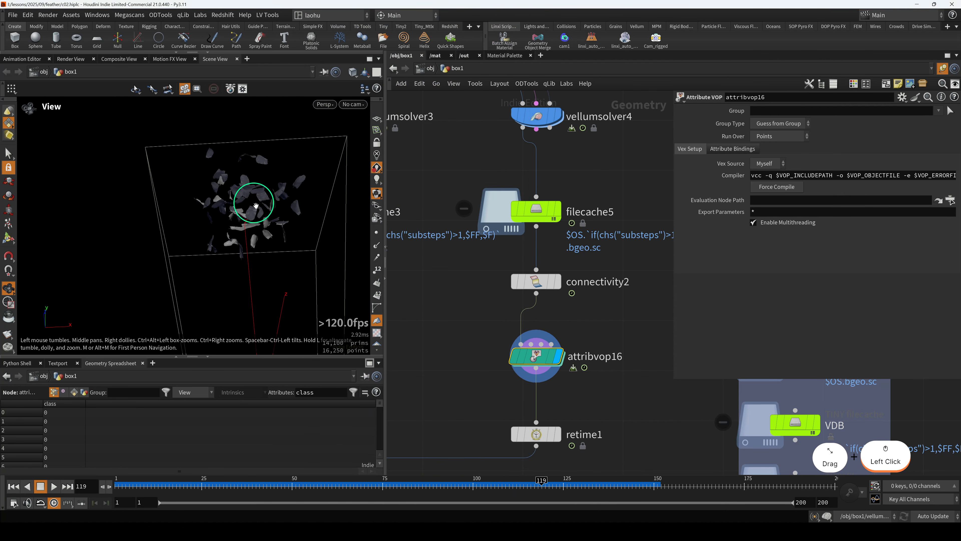
pyautogui.moveTo(258, 204); pyautogui.dragTo(223, 244)
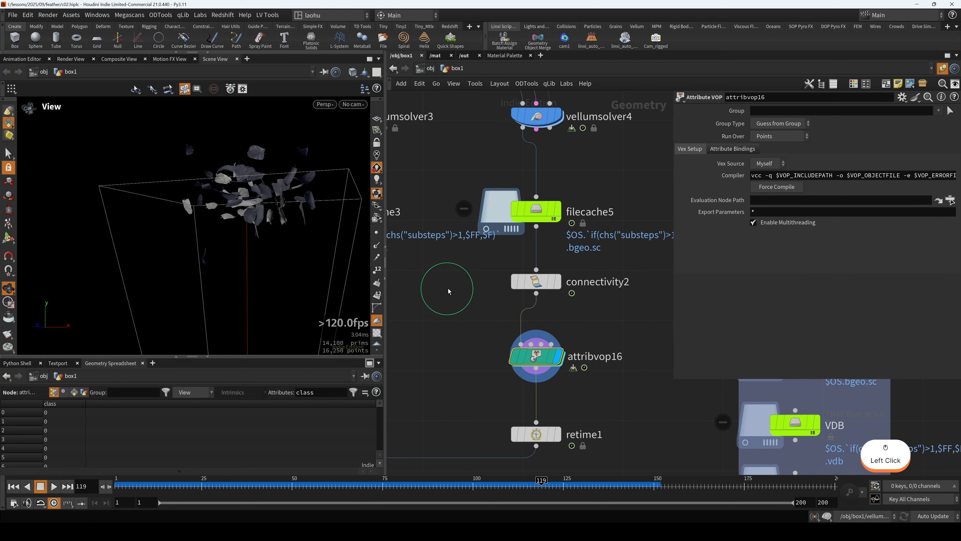
# Step: Reopen the attribvop16 network, nudge the turbnoise1 node and examine the offset feathers from several angles
pyautogui.press('r')
pyautogui.click(534, 286)
pyautogui.click(540, 358)
pyautogui.doubleClick(535, 357)
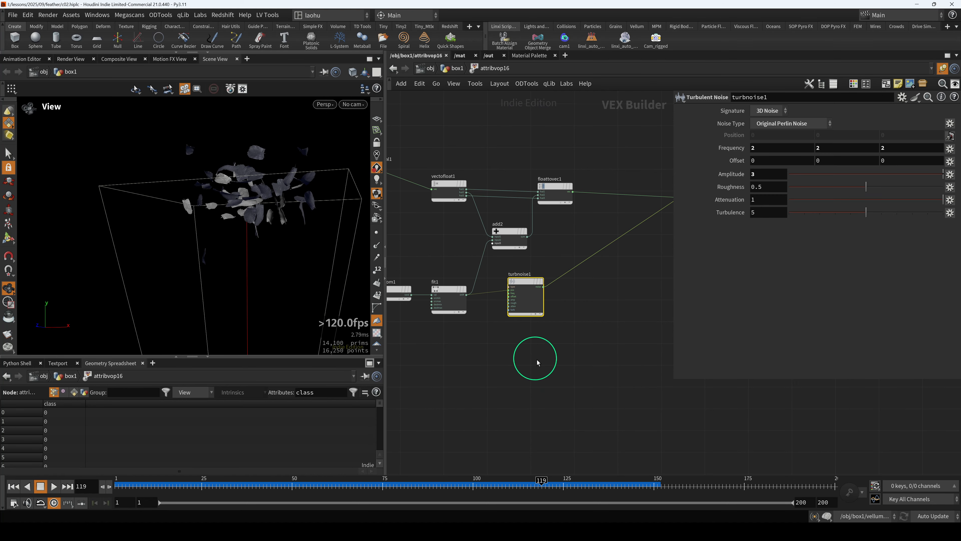
pyautogui.moveTo(523, 281); pyautogui.dragTo(530, 288)
pyautogui.moveTo(273, 224)
pyautogui.mouseDown()
pyautogui.moveTo(294, 259)
pyautogui.moveTo(257, 213)
pyautogui.mouseUp()
pyautogui.scroll(-1, 290, 191)
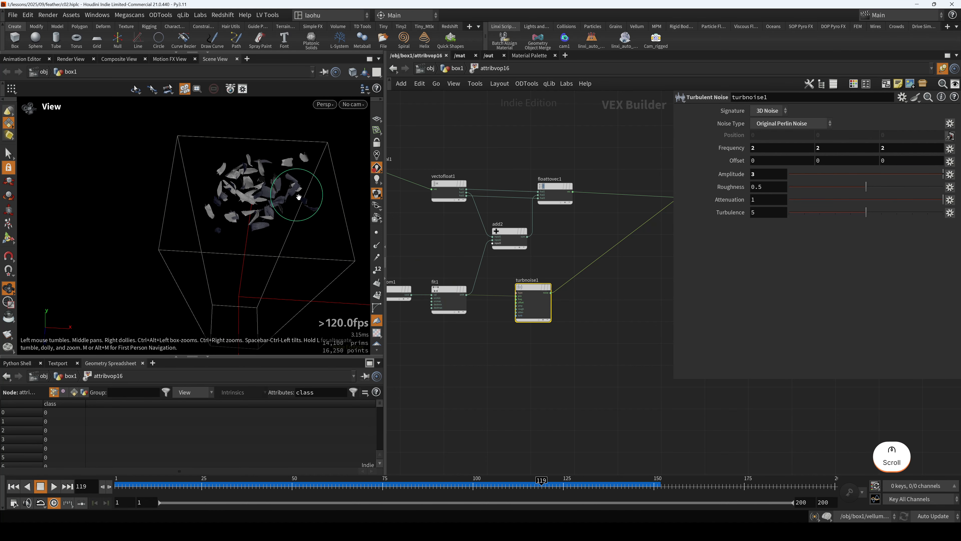
pyautogui.moveTo(290, 196); pyautogui.dragTo(258, 210, button='middle')
pyautogui.scroll(-3, 398, 262)
pyautogui.scroll(2, 457, 283)
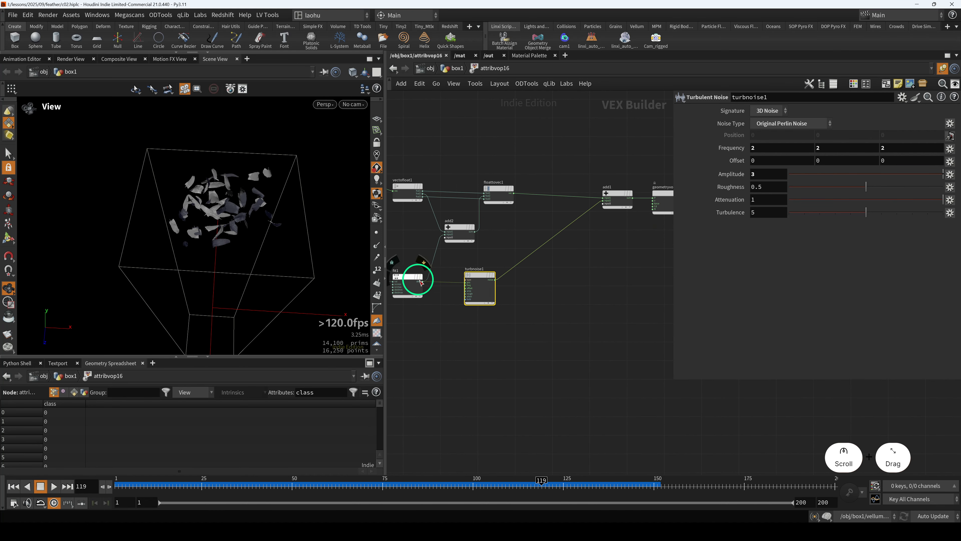
# Step: Wire the fit1 output into add1 in place of turbnoise1 and return to the box1 network
pyautogui.moveTo(421, 282); pyautogui.dragTo(564, 231)
pyautogui.moveTo(595, 201); pyautogui.dragTo(599, 201)
pyautogui.moveTo(271, 217); pyautogui.dragTo(256, 177)
pyautogui.click(443, 73)
pyautogui.click(525, 297)
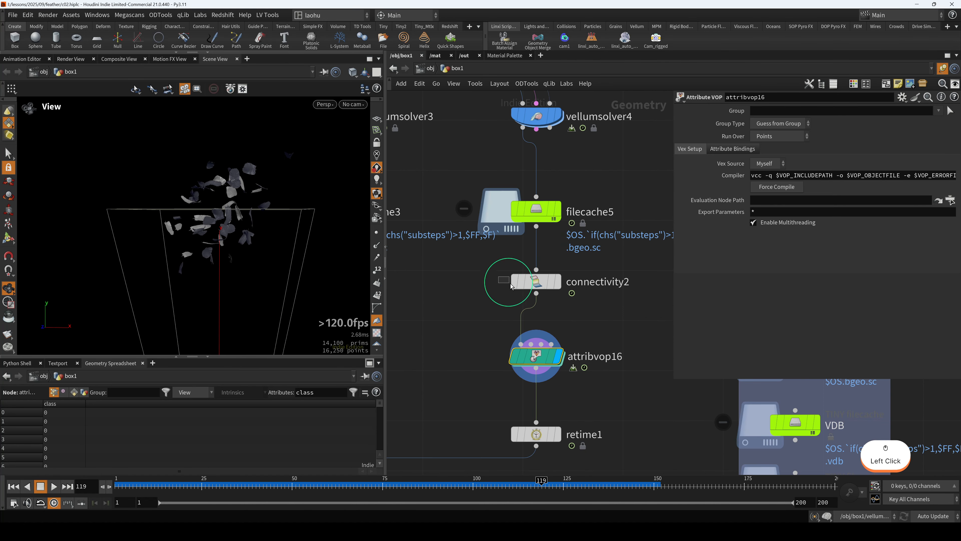
# Step: Toggle the bypass on attribvop16 repeatedly to compare the feathers with and without the offset
pyautogui.press('q')
pyautogui.press('q')
pyautogui.press('q')
pyautogui.press('q')
pyautogui.press('q')
pyautogui.press('q')
pyautogui.press('q')
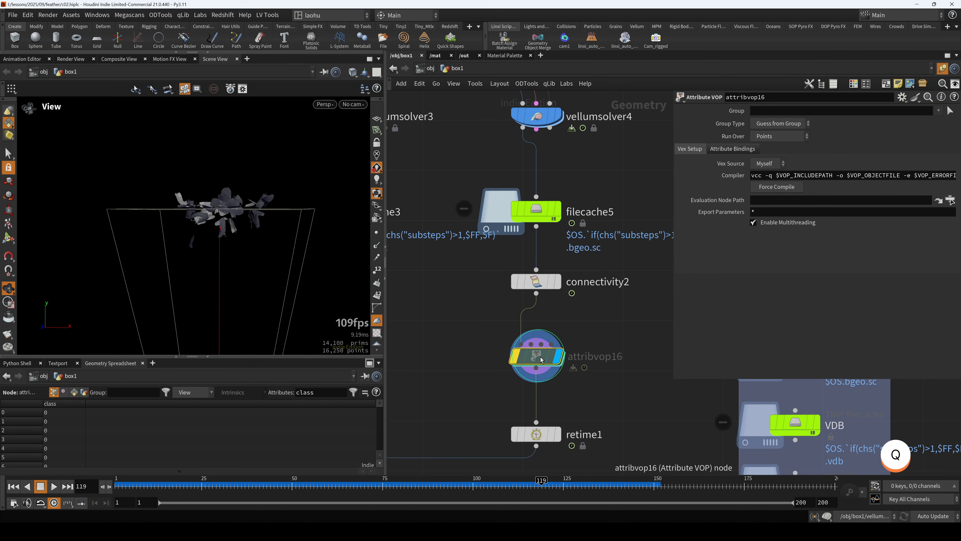
pyautogui.press('q')
pyautogui.press('q')
pyautogui.press('q')
pyautogui.press('q')
pyautogui.press('q')
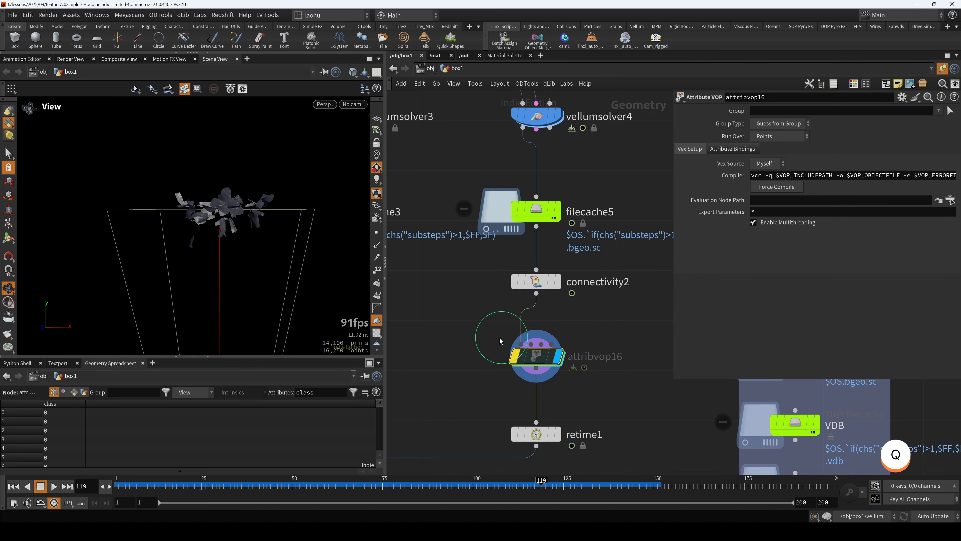
pyautogui.moveTo(233, 227)
pyautogui.keyDown('alt'); pyautogui.mouseDown()
pyautogui.moveTo(235, 262)
pyautogui.moveTo(252, 232)
pyautogui.moveTo(247, 216)
pyautogui.mouseUp(); pyautogui.keyUp('alt')
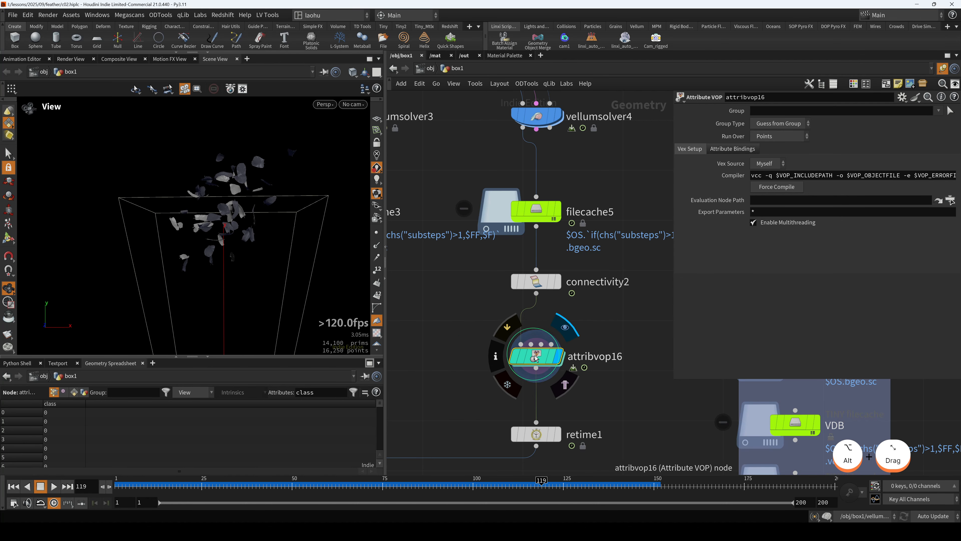
# Step: Reconnect the turbnoise1 output to add1 inside attribvop16, replacing the direct fit1 wire
pyautogui.doubleClick(528, 353)
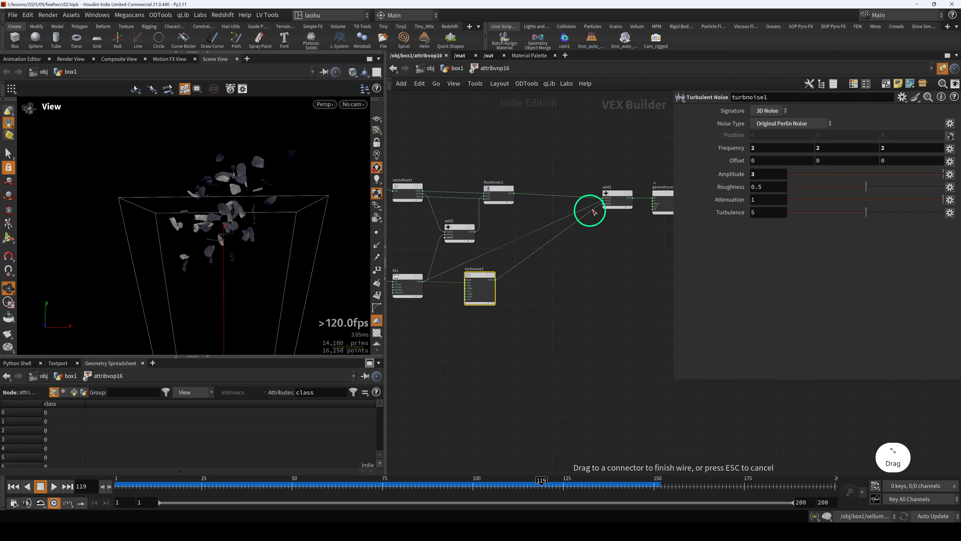
pyautogui.moveTo(598, 201); pyautogui.dragTo(602, 203)
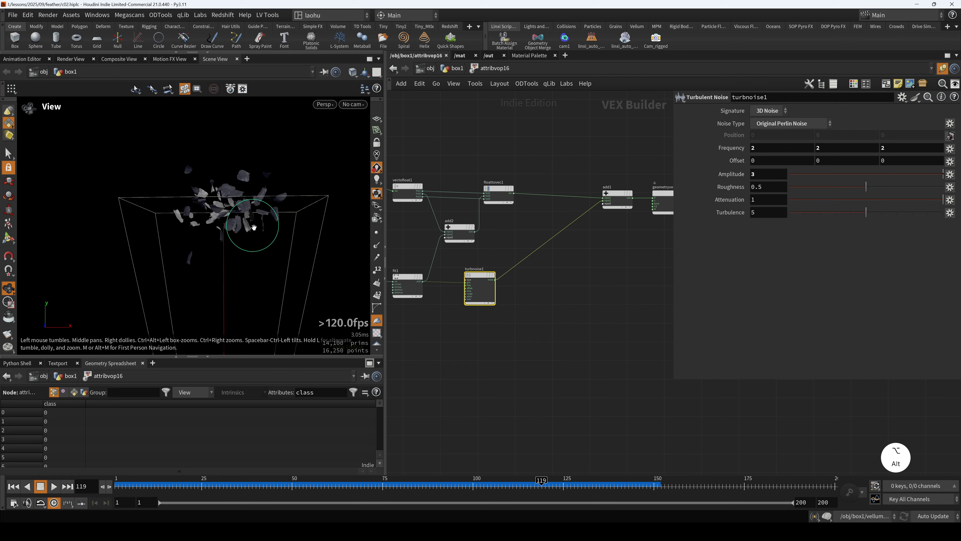
pyautogui.keyDown('alt'); pyautogui.moveTo(257, 225); pyautogui.dragTo(249, 286); pyautogui.keyUp('alt')
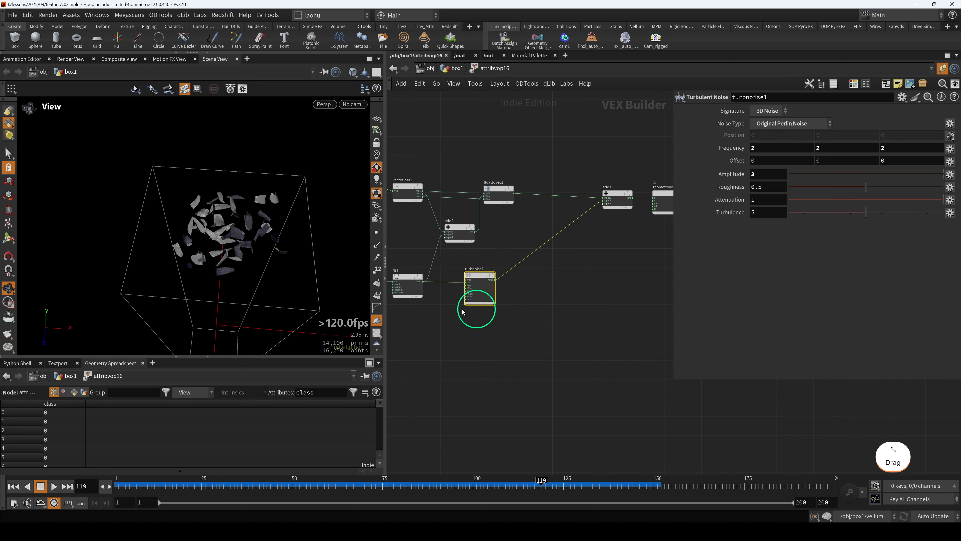
pyautogui.keyDown('alt'); pyautogui.moveTo(246, 265); pyautogui.dragTo(219, 270); pyautogui.keyUp('alt')
pyautogui.keyDown('alt'); pyautogui.moveTo(219, 270); pyautogui.dragTo(257, 246, button='middle'); pyautogui.keyUp('alt')
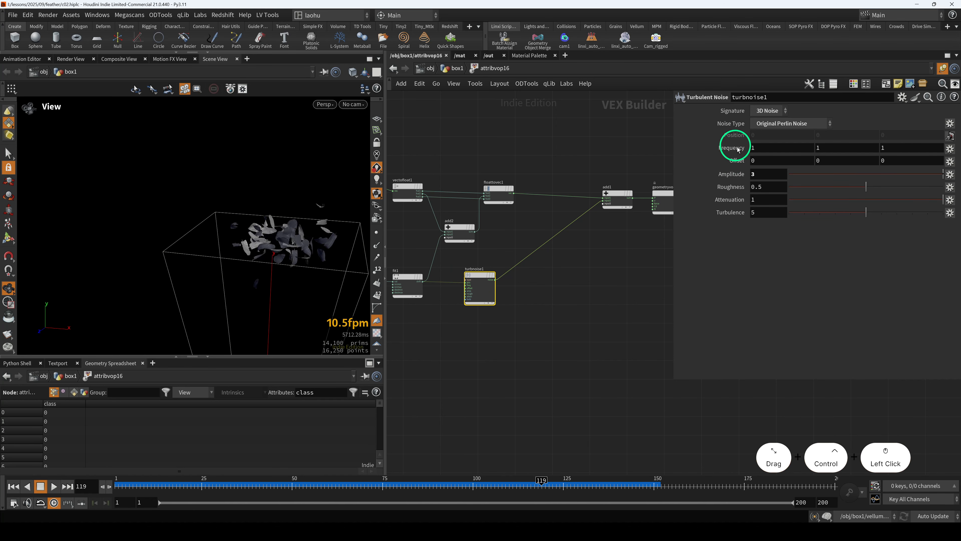
# Step: Adjust turbnoise1's frequency, trying 3.6 on all three axes and resetting it to 1 before adjusting it again
pyautogui.moveTo(739, 148); pyautogui.dragTo(780, 147, button='middle')
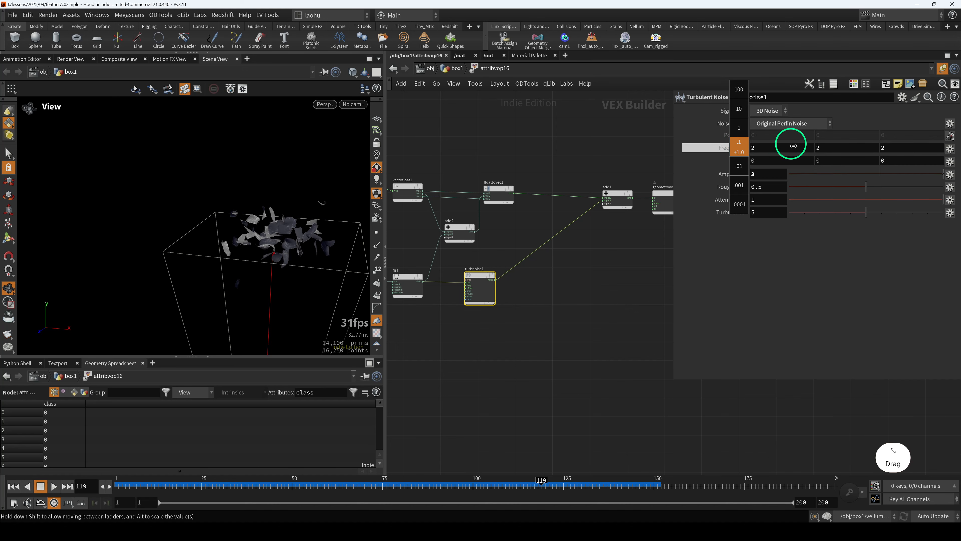
pyautogui.moveTo(869, 144); pyautogui.dragTo(857, 145, button='middle')
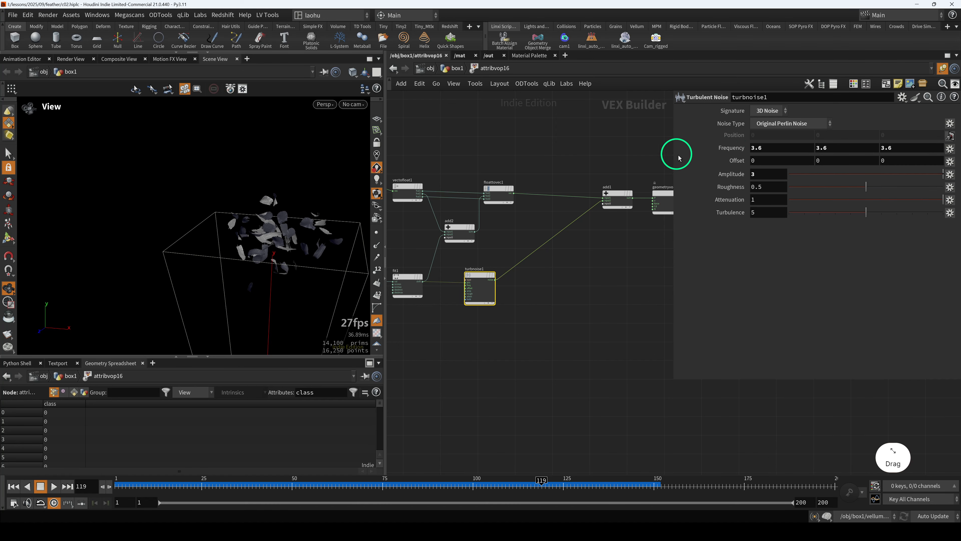
pyautogui.press('ctrl')
pyautogui.keyDown('ctrl'); pyautogui.middleClick(740, 148); pyautogui.keyUp('ctrl')
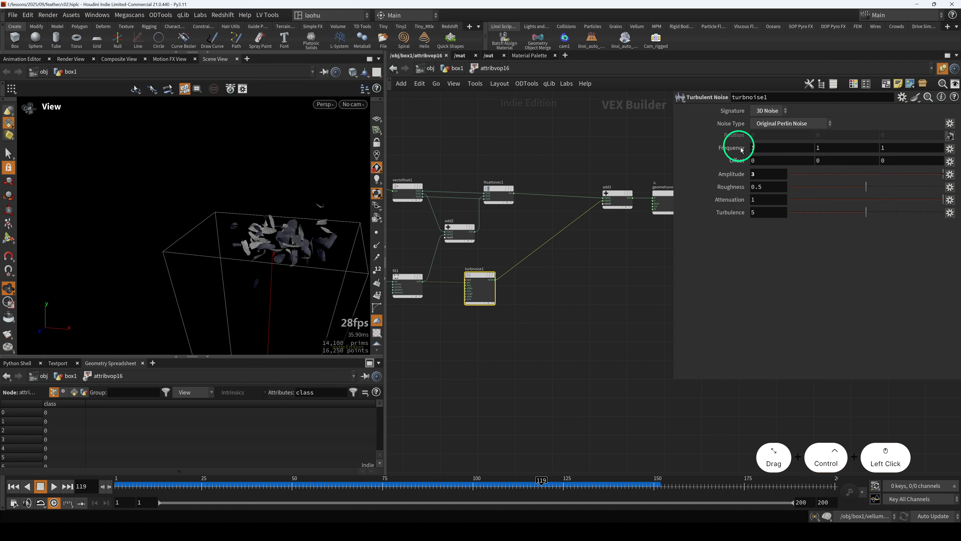
pyautogui.moveTo(740, 147); pyautogui.dragTo(793, 148, button='middle')
# Step: Scrub the timeline to frame 106 to review the feather motion and return to the box1 network
pyautogui.keyDown('alt'); pyautogui.moveTo(353, 237); pyautogui.dragTo(289, 212); pyautogui.keyUp('alt')
pyautogui.moveTo(168, 482); pyautogui.dragTo(494, 476)
pyautogui.keyDown('alt'); pyautogui.moveTo(244, 227); pyautogui.dragTo(272, 235); pyautogui.keyUp('alt')
pyautogui.click(457, 68)
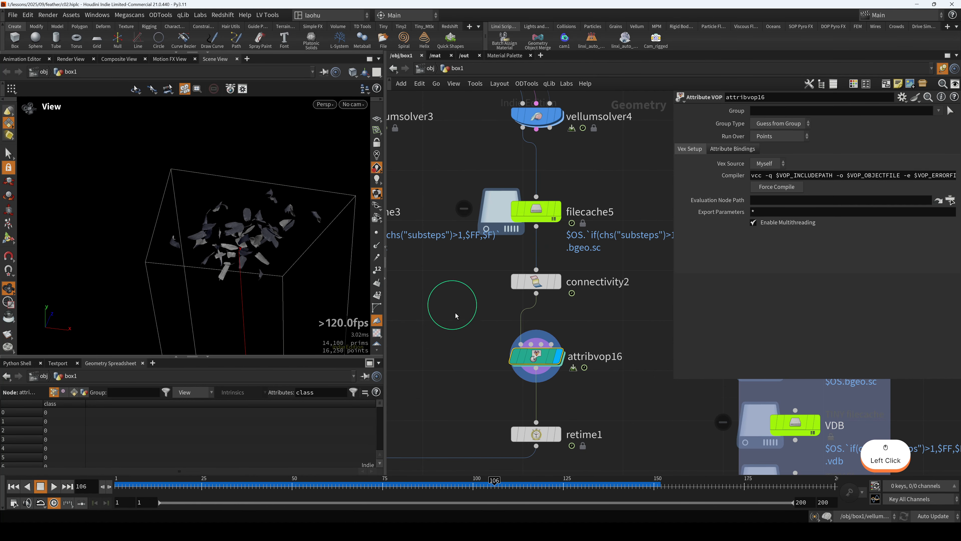
# Step: Look over the box1 network around the attribvop16 chain, the filecache presets and the separate Vellum solver branch
pyautogui.moveTo(451, 301); pyautogui.dragTo(485, 231, button='middle')
pyautogui.scroll(-2, 529, 258)
pyautogui.keyDown('alt'); pyautogui.moveTo(361, 273); pyautogui.dragTo(287, 265); pyautogui.keyUp('alt')
pyautogui.scroll(-3, 450, 276)
pyautogui.scroll(-2, 450, 276)
pyautogui.moveTo(450, 276); pyautogui.dragTo(438, 316, button='middle')
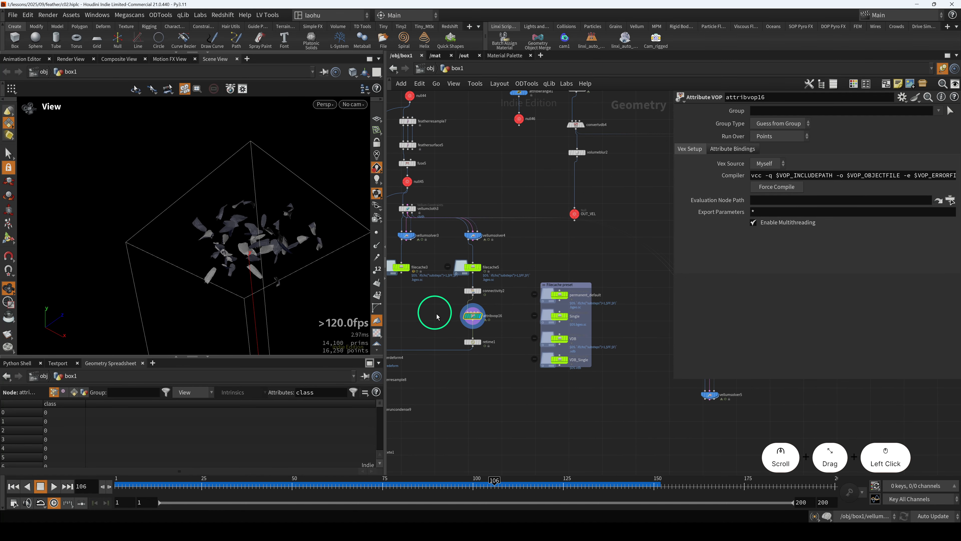
pyautogui.scroll(-6, 454, 299)
pyautogui.moveTo(648, 298); pyautogui.dragTo(707, 305, button='middle')
pyautogui.scroll(3, 619, 279)
pyautogui.scroll(4, 440, 354)
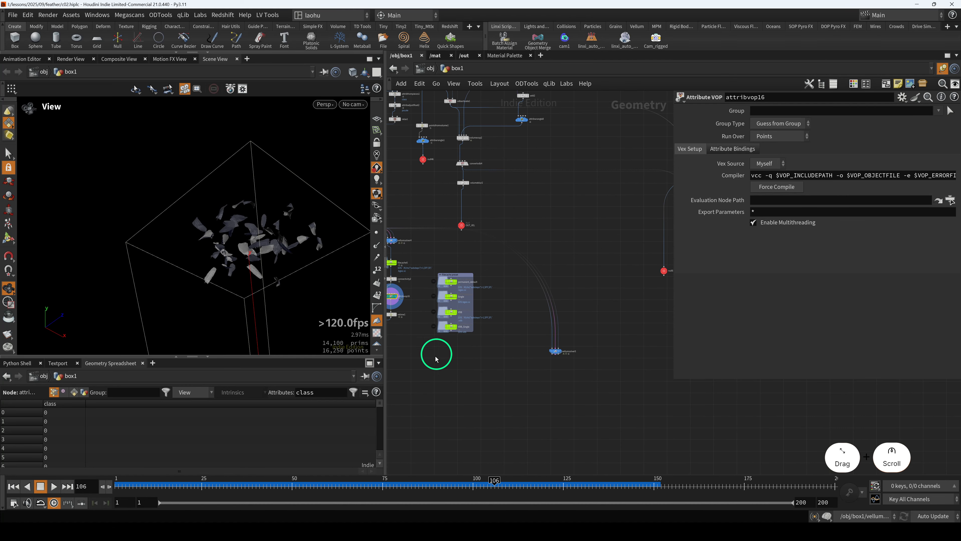
# Step: Display filecache5 and widen its parameter area to reveal more of the geometry file path
pyautogui.click(498, 256)
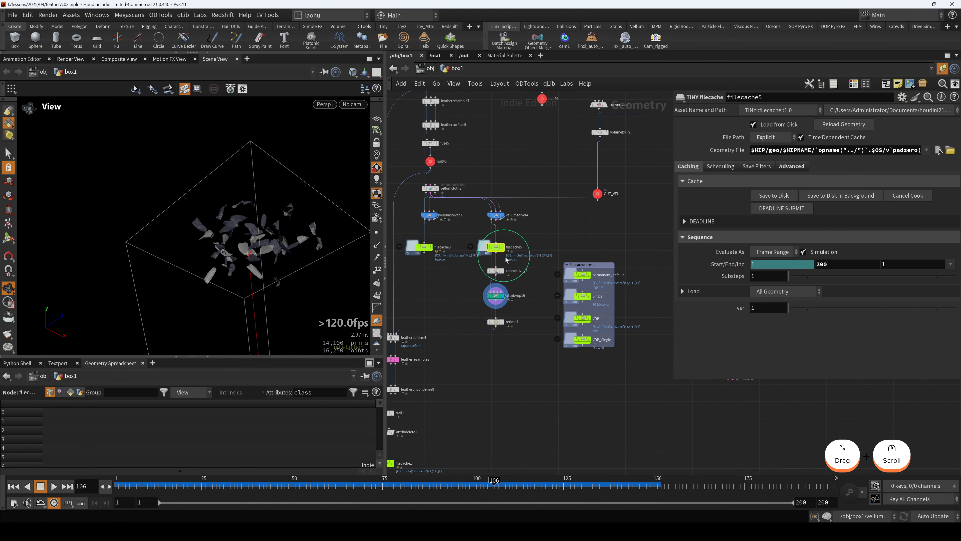
pyautogui.moveTo(230, 265); pyautogui.dragTo(246, 268)
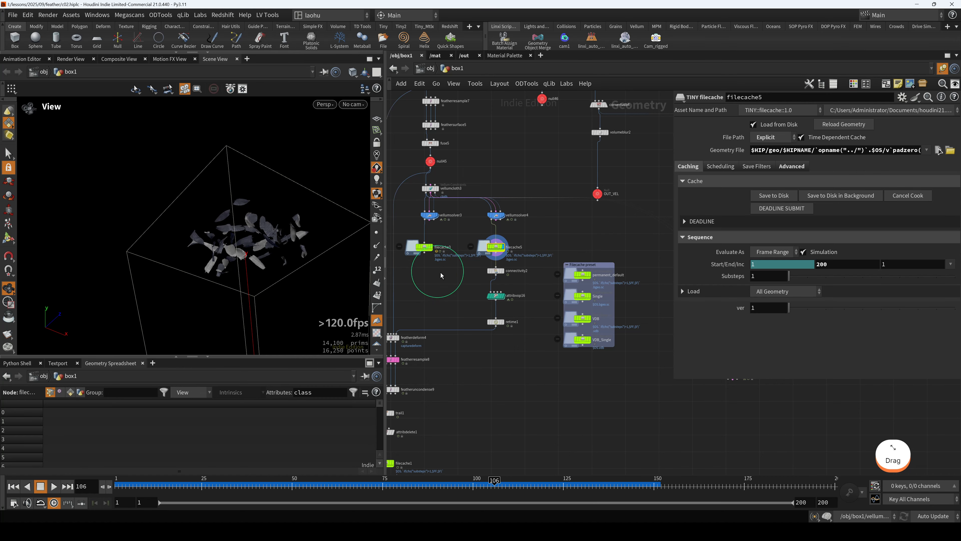
pyautogui.scroll(4, 492, 258)
pyautogui.click(502, 239)
pyautogui.moveTo(504, 237); pyautogui.dragTo(497, 235)
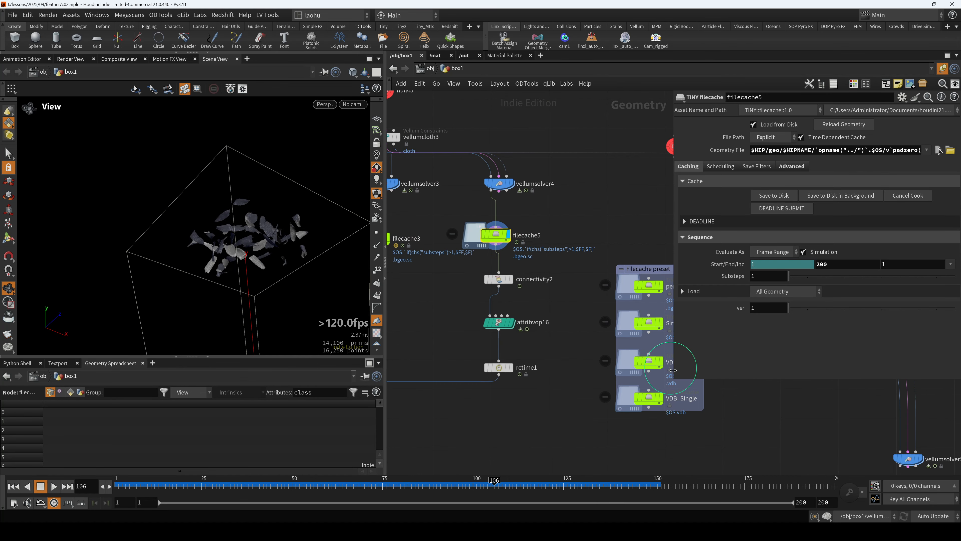
pyautogui.moveTo(675, 384); pyautogui.dragTo(576, 365)
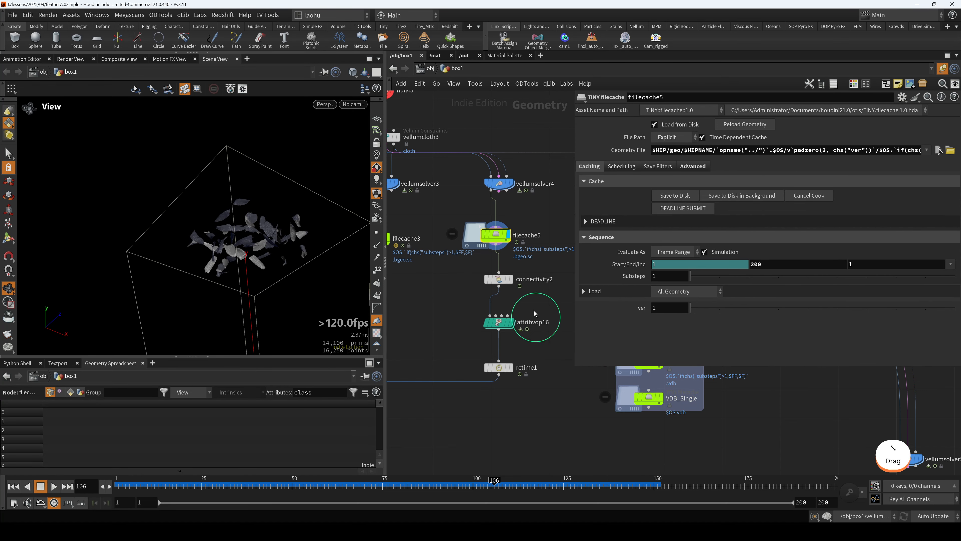
# Step: Examine the $HIPNAME part of filecache5's geometry file path
pyautogui.scroll(-3, 542, 299)
pyautogui.scroll(-2, 544, 273)
pyautogui.moveTo(543, 272); pyautogui.dragTo(599, 217, button='middle')
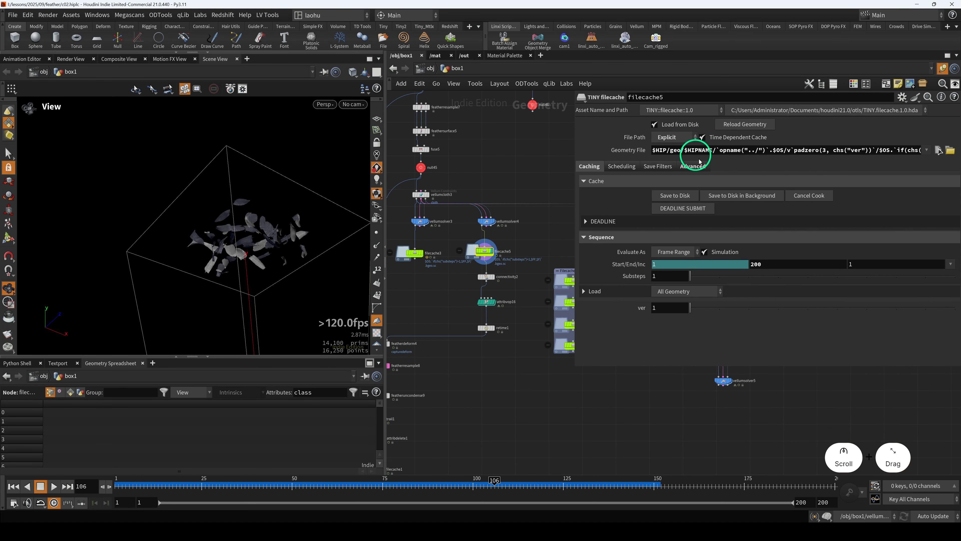
pyautogui.click(640, 151)
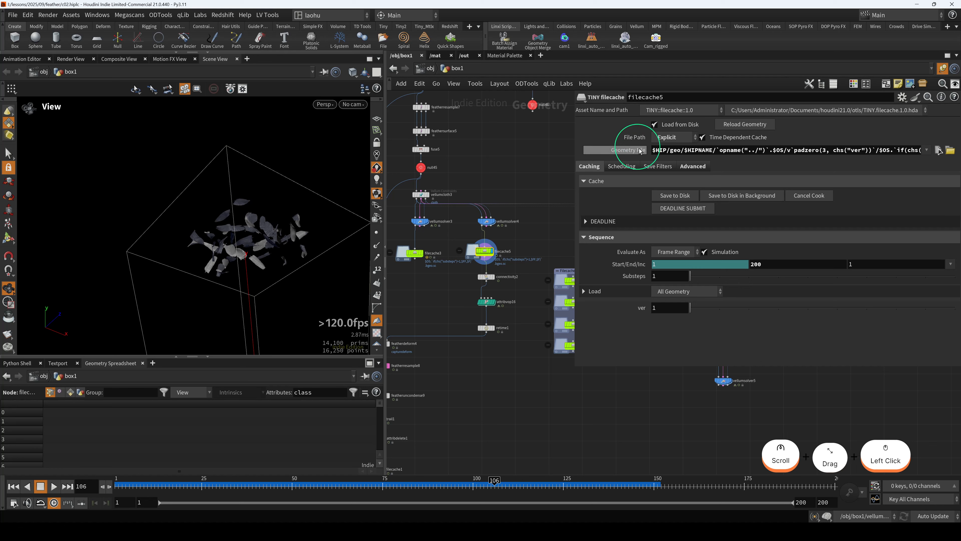
pyautogui.click(640, 150)
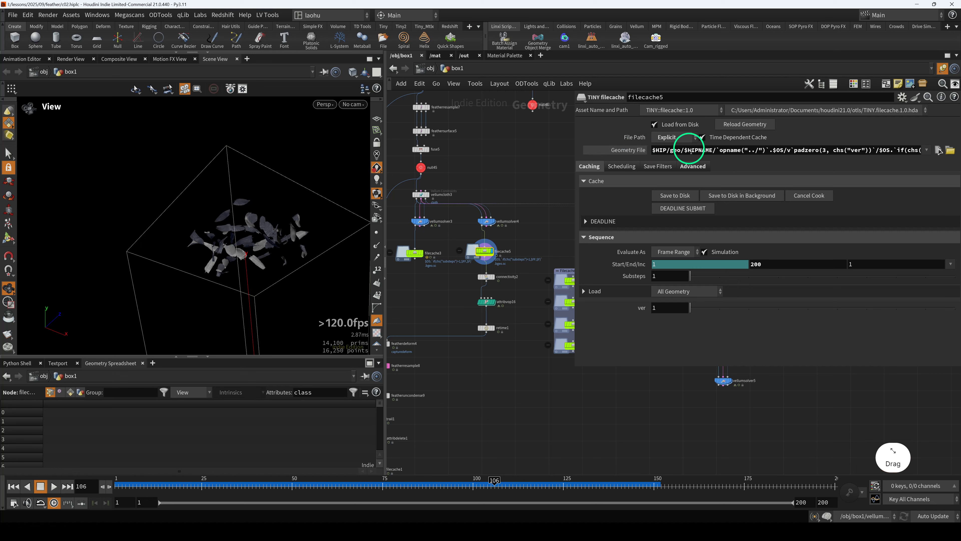
pyautogui.moveTo(684, 151); pyautogui.dragTo(714, 153)
pyautogui.click(530, 164)
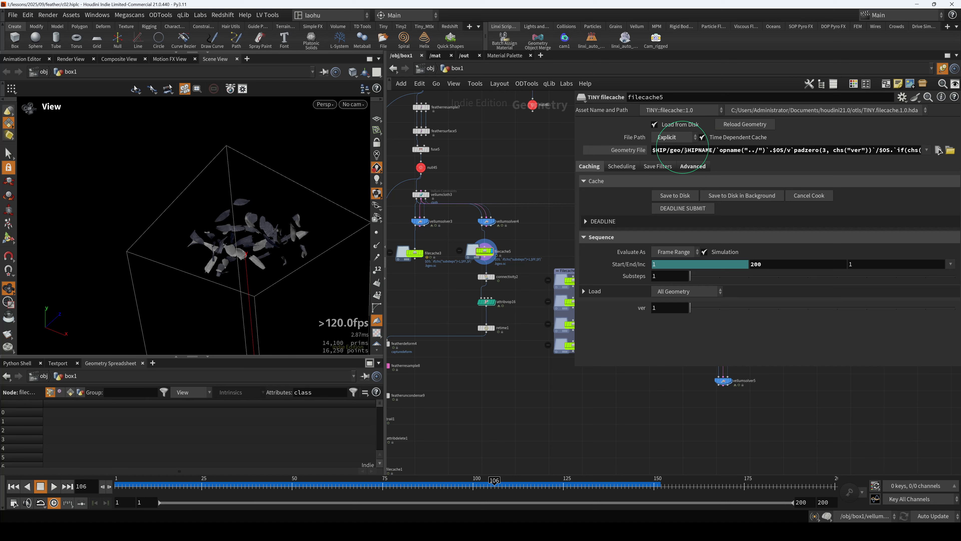
pyautogui.moveTo(685, 152); pyautogui.dragTo(716, 151)
pyautogui.click(553, 180)
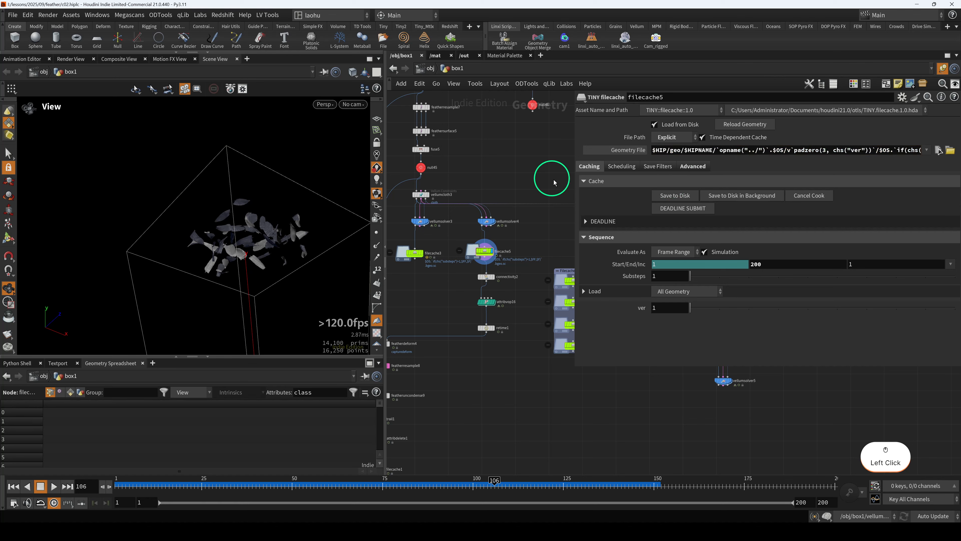
# Step: Examine the opname("../") part of filecache5's geometry file path and its ver parameter
pyautogui.moveTo(465, 152); pyautogui.dragTo(461, 159, button='middle')
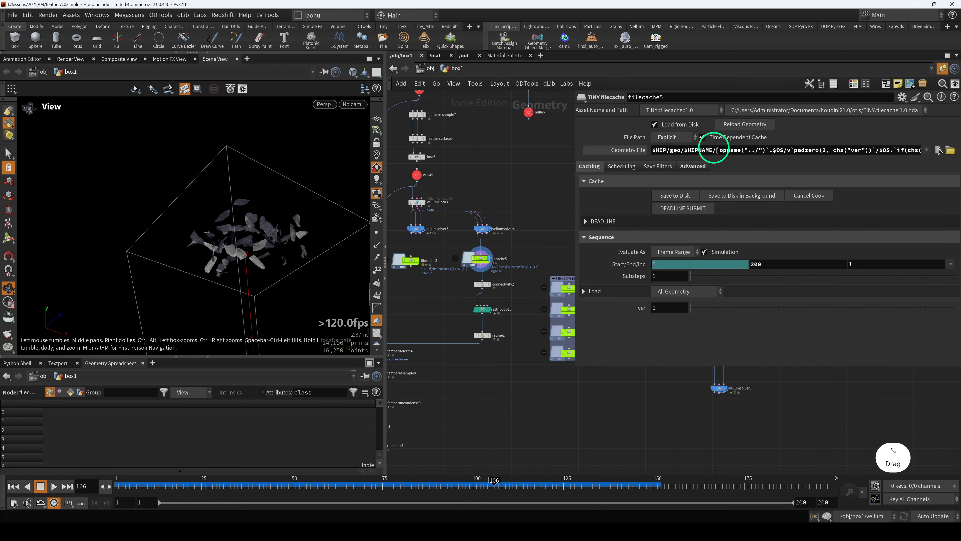
pyautogui.moveTo(717, 150); pyautogui.dragTo(768, 150)
pyautogui.click(528, 151)
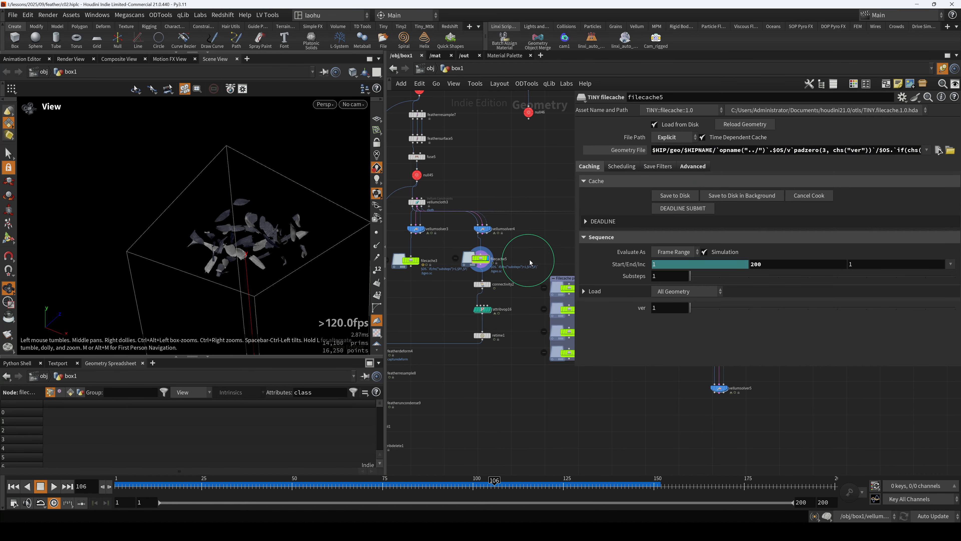
pyautogui.moveTo(530, 260); pyautogui.dragTo(527, 260, button='middle')
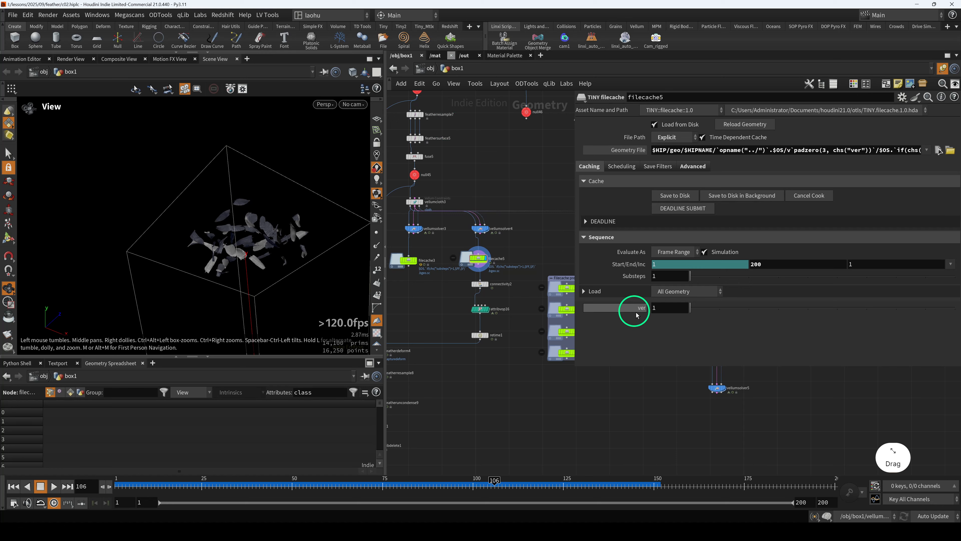
pyautogui.scroll(-1, 637, 313)
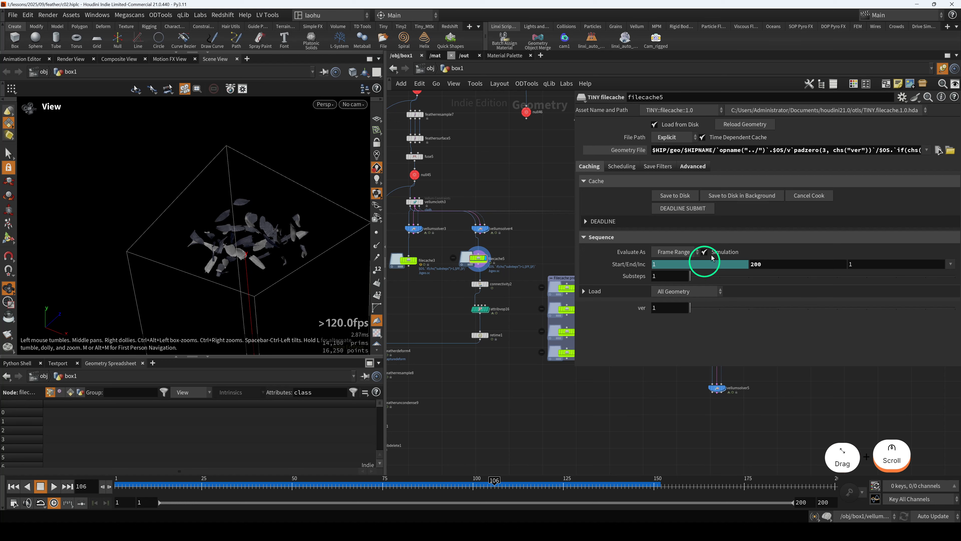
# Step: Examine the substeps expression and .bgeo.sc extension at the end of filecache5's geometry file path
pyautogui.scroll(1, 507, 269)
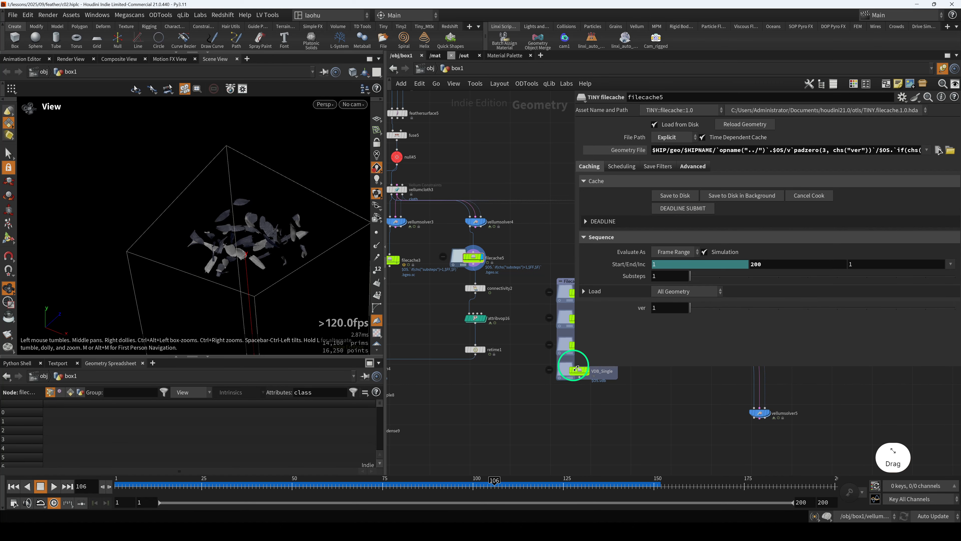
pyautogui.moveTo(575, 368); pyautogui.dragTo(449, 363)
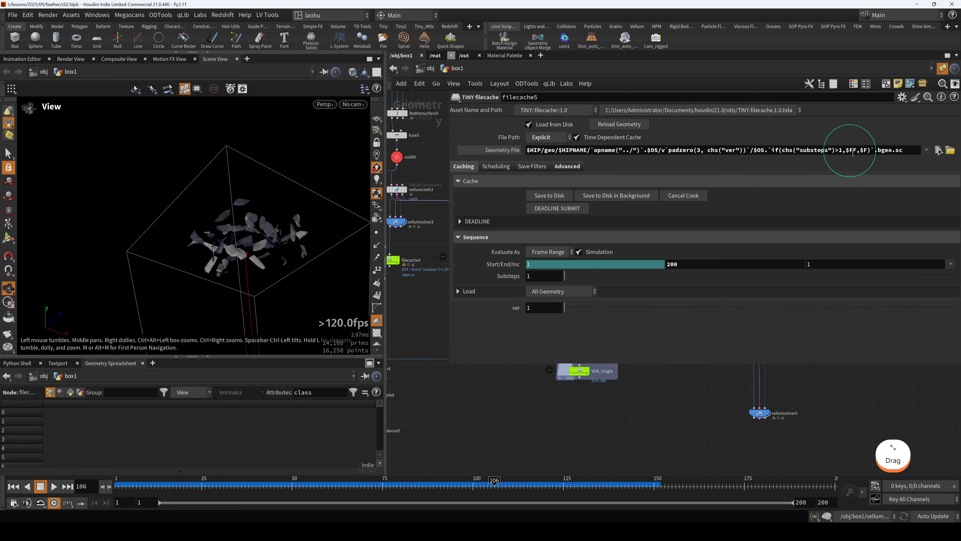
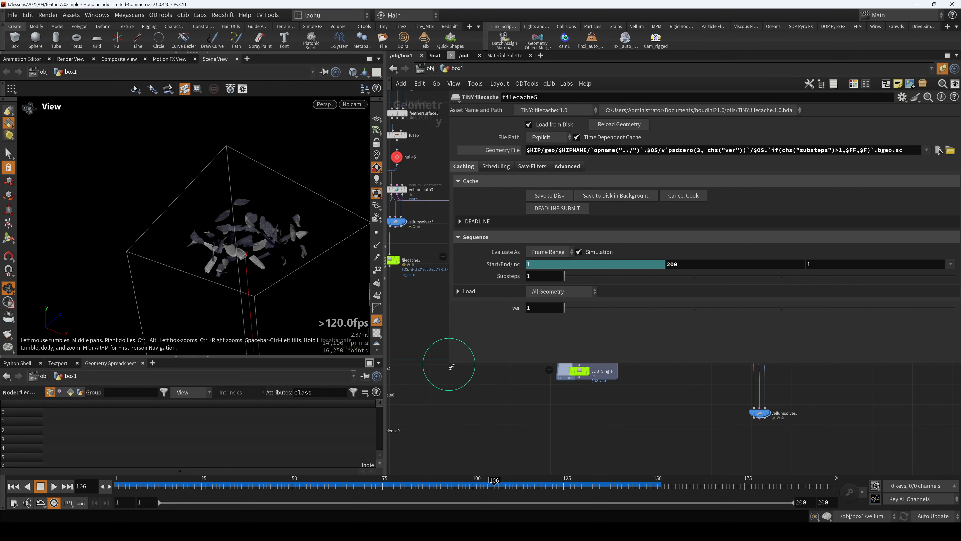
pyautogui.moveTo(451, 367); pyautogui.dragTo(558, 368)
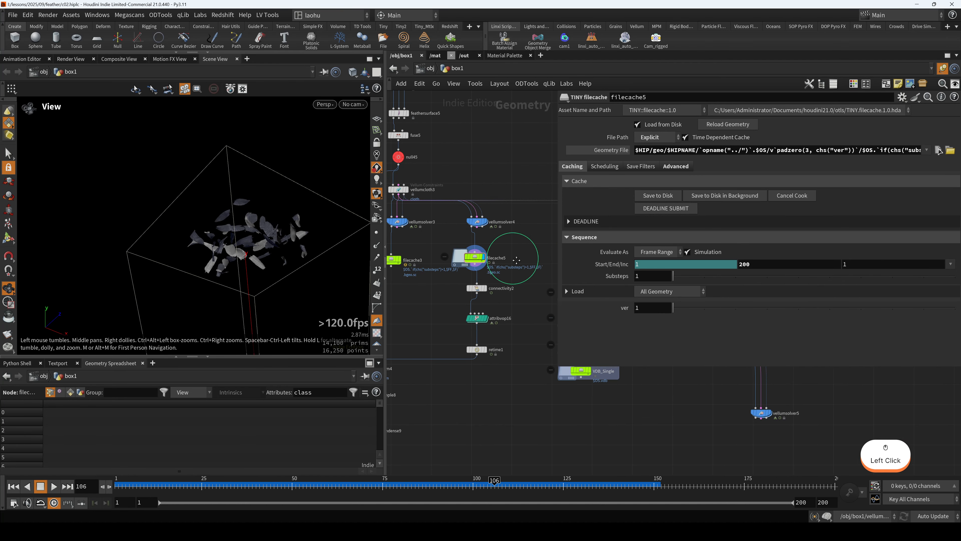
# Step: Look over the DEADLINE submission settings of the filecache5 node, and collapse them again
pyautogui.moveTo(512, 259); pyautogui.dragTo(522, 251, button='middle')
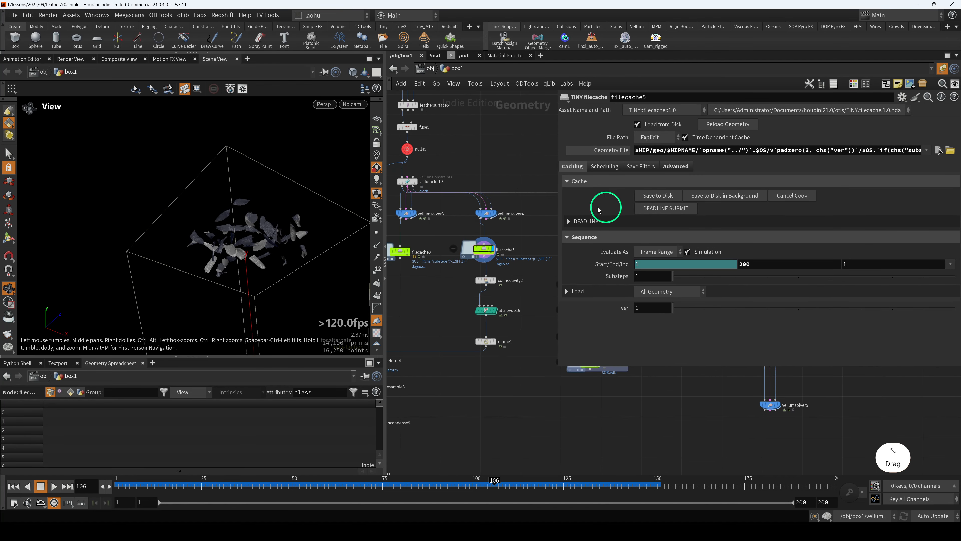
pyautogui.scroll(3, 488, 253)
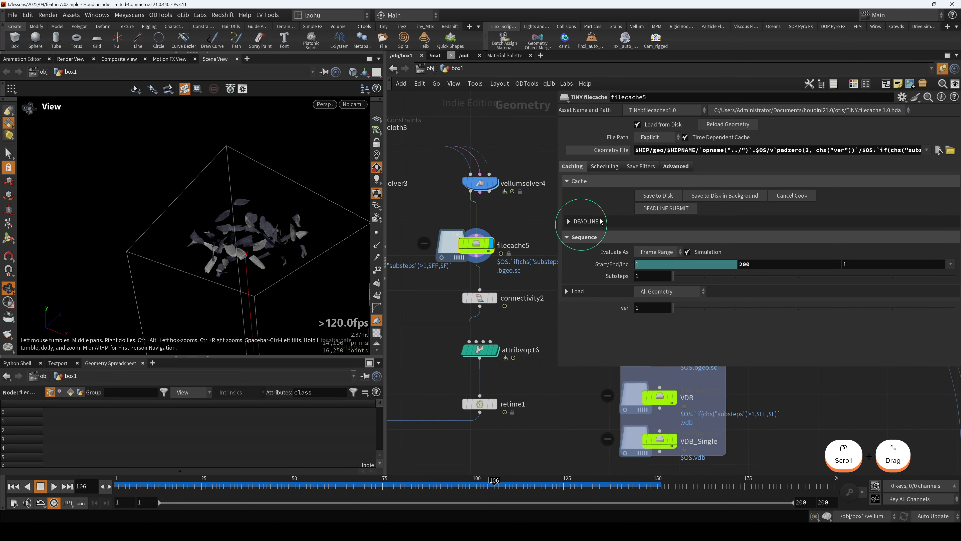
pyautogui.moveTo(476, 244); pyautogui.dragTo(470, 243)
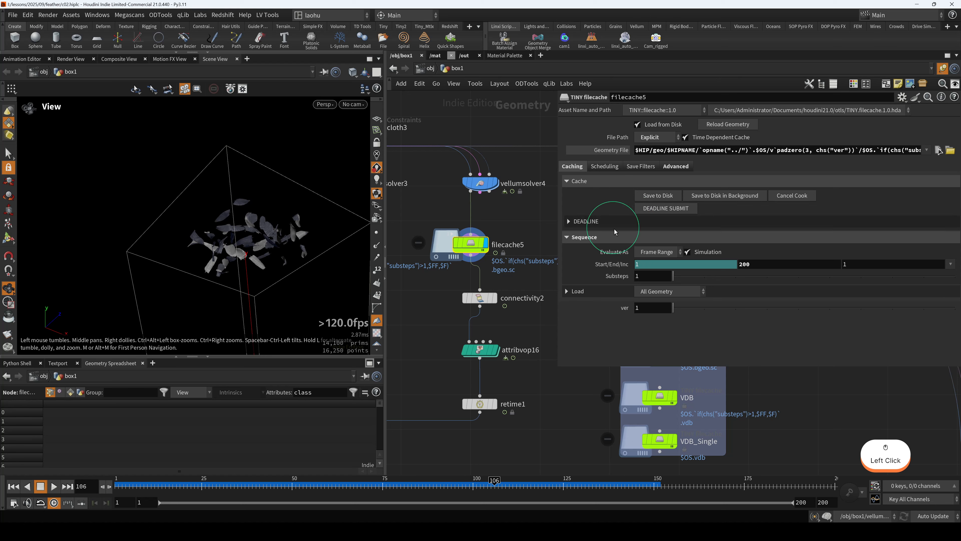
pyautogui.click(588, 221)
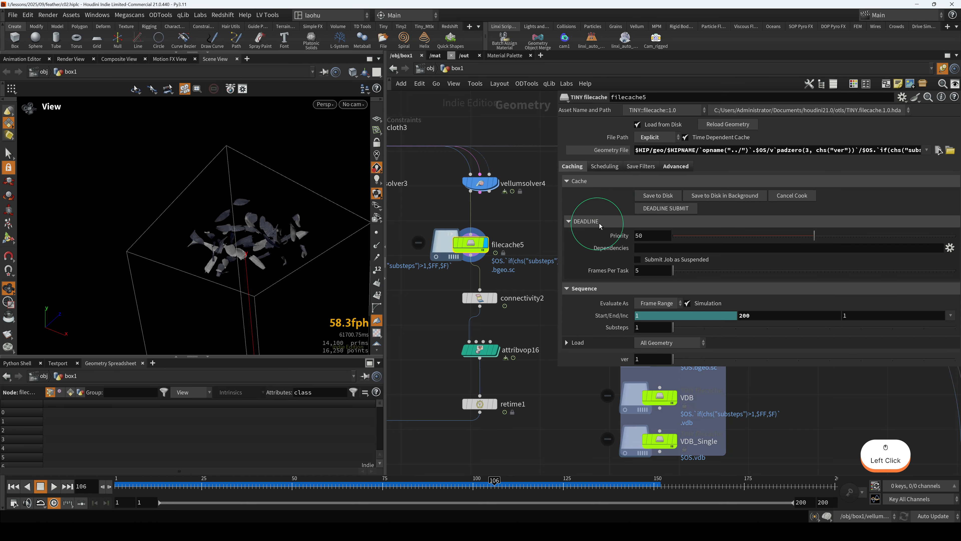
pyautogui.click(591, 222)
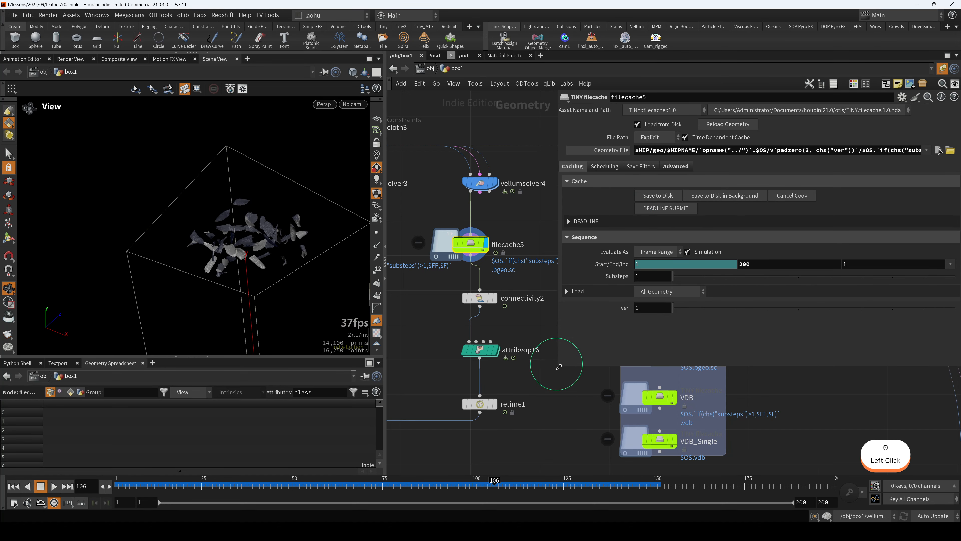
# Step: Bring the Filecache preset group into view and look through filecache5's list of legacy presets
pyautogui.moveTo(559, 367); pyautogui.dragTo(608, 329)
pyautogui.scroll(-2, 588, 337)
pyautogui.moveTo(584, 337); pyautogui.dragTo(503, 311, button='middle')
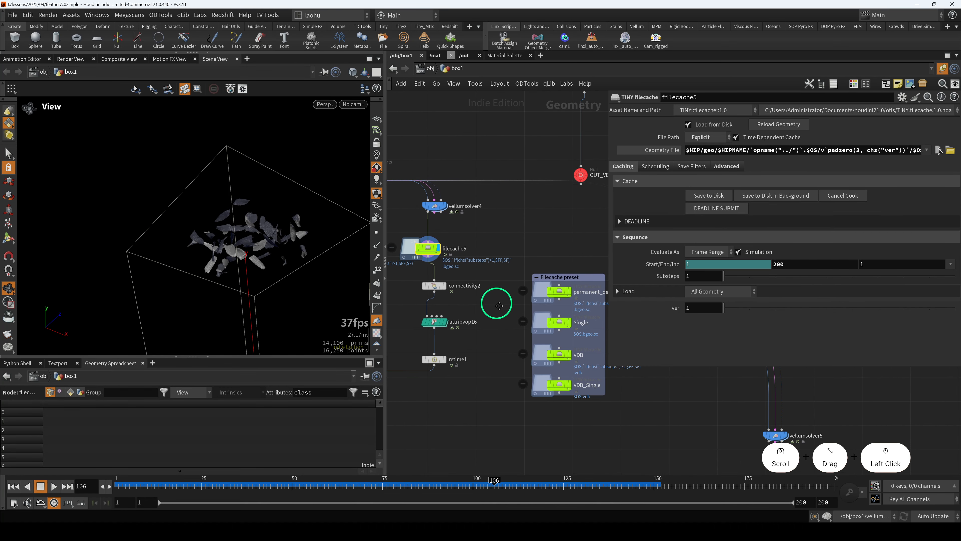
pyautogui.click(903, 99)
pyautogui.moveTo(826, 252)
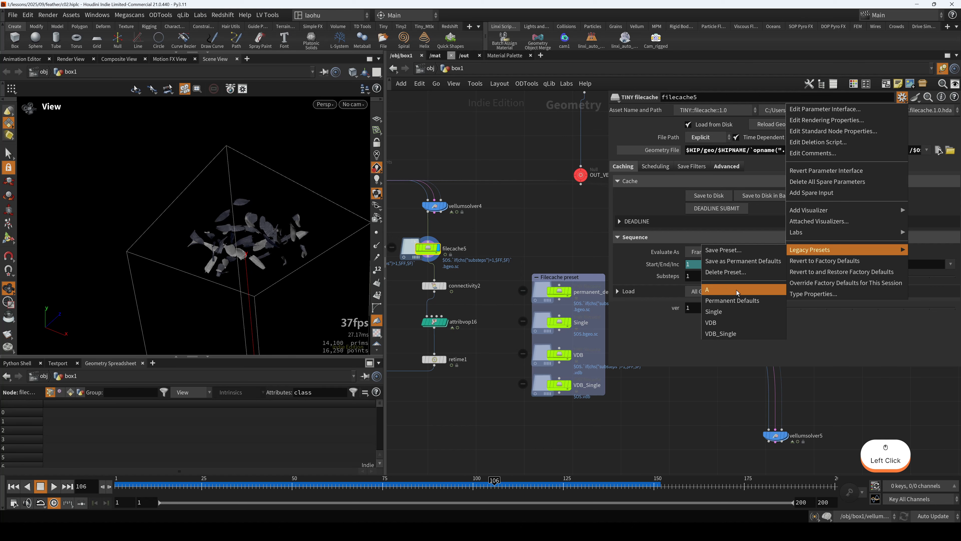
pyautogui.click(647, 248)
pyautogui.click(711, 267)
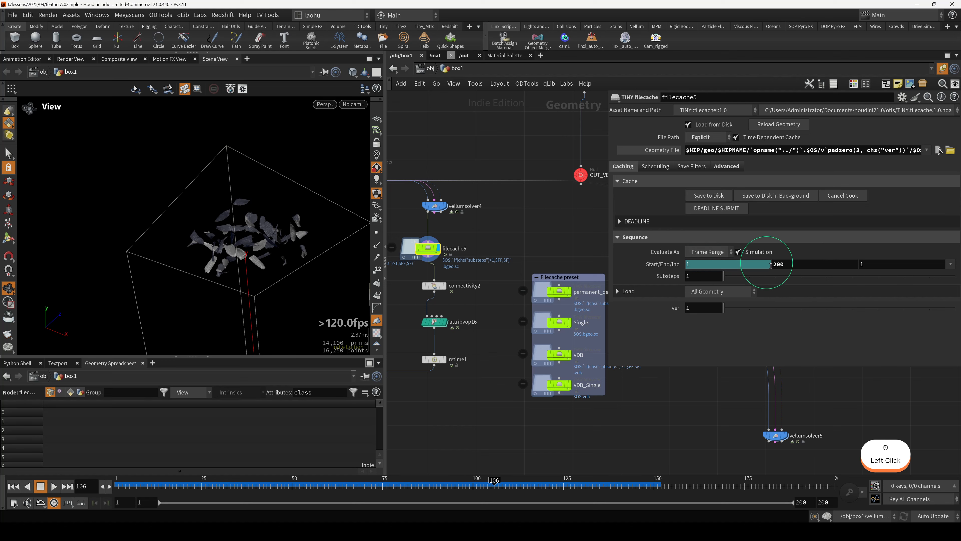
# Step: Display the permanent_default and Single filecache nodes, and apply the legacy preset Single to the Single node
pyautogui.click(557, 290)
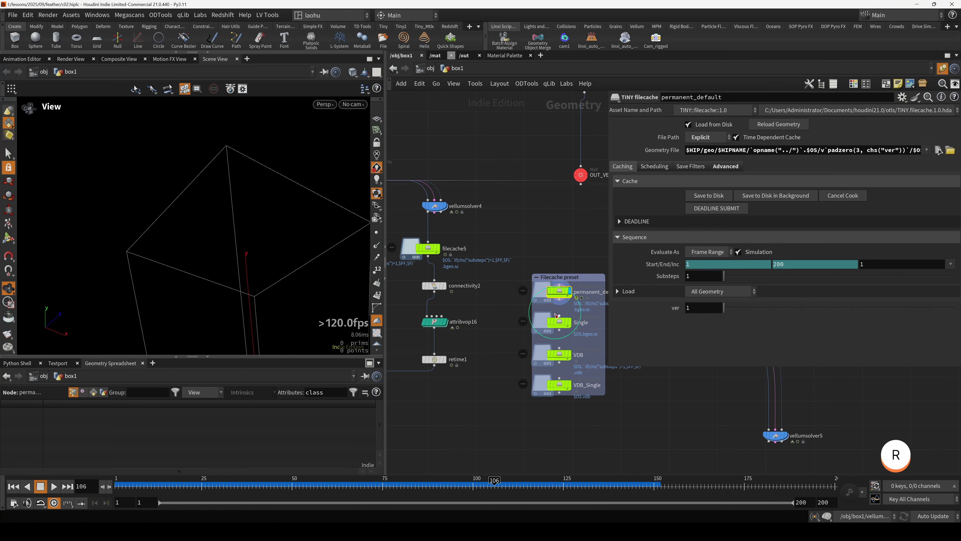
pyautogui.click(556, 322)
pyautogui.scroll(3, 652, 364)
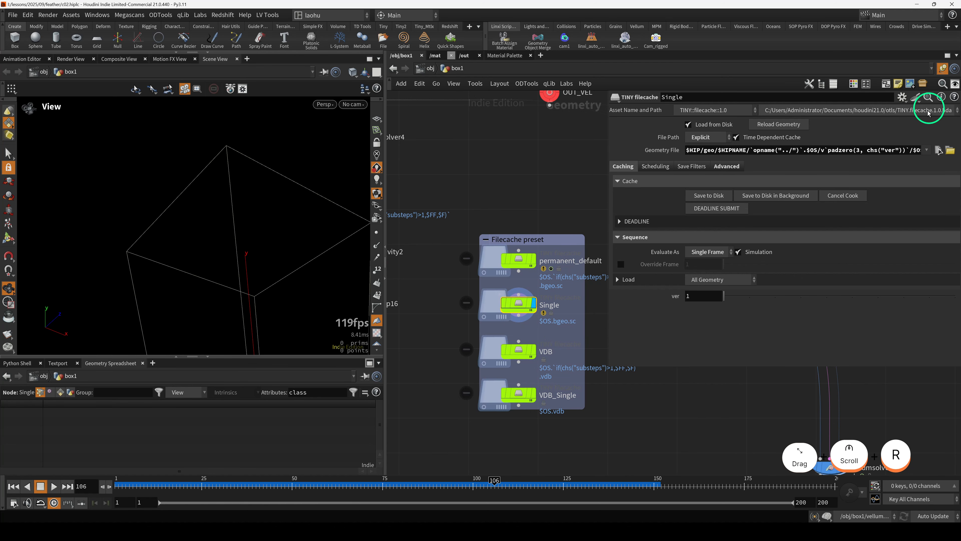
pyautogui.click(902, 97)
pyautogui.moveTo(847, 250)
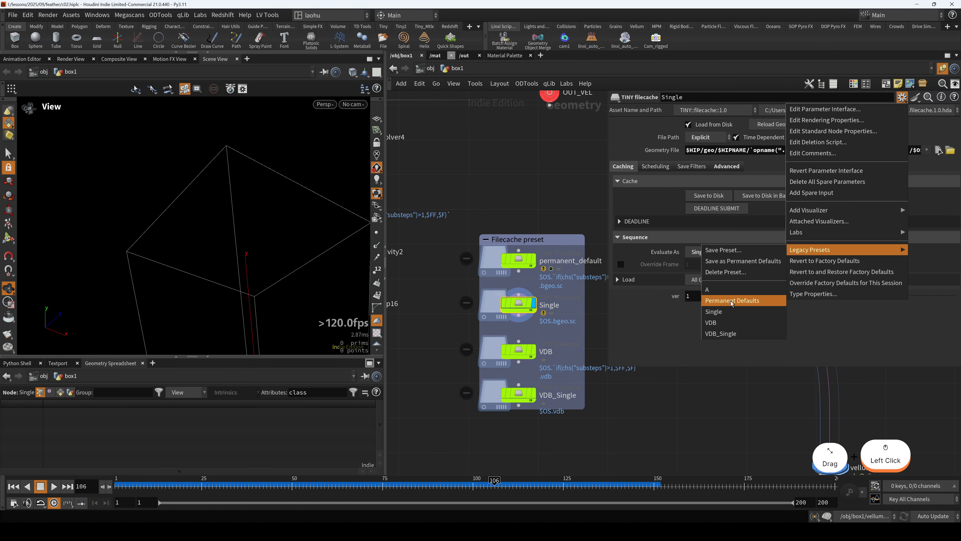
pyautogui.click(728, 315)
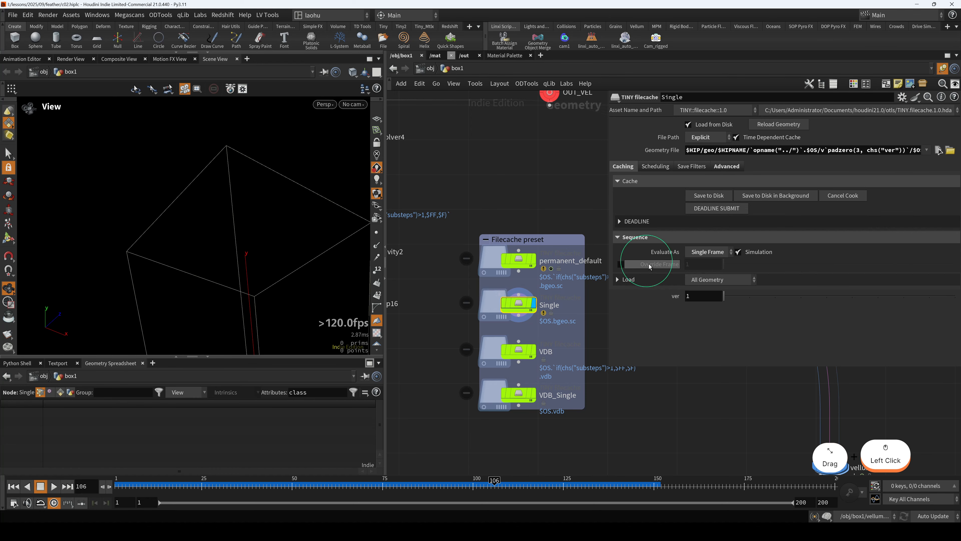
# Step: Examine the .vdb extension at the end of the VDB filecache node's geometry file path
pyautogui.click(535, 340)
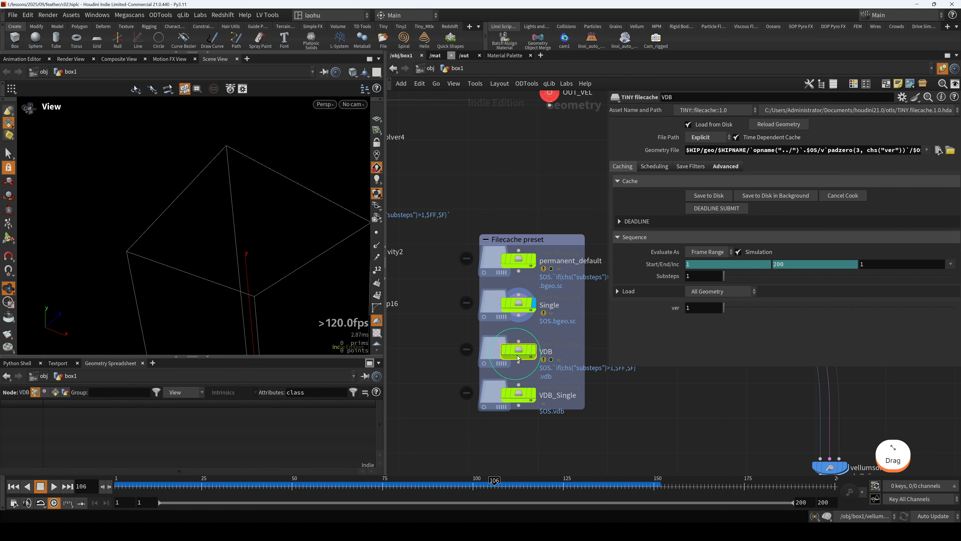
pyautogui.moveTo(869, 150); pyautogui.dragTo(939, 150)
pyautogui.click(904, 151)
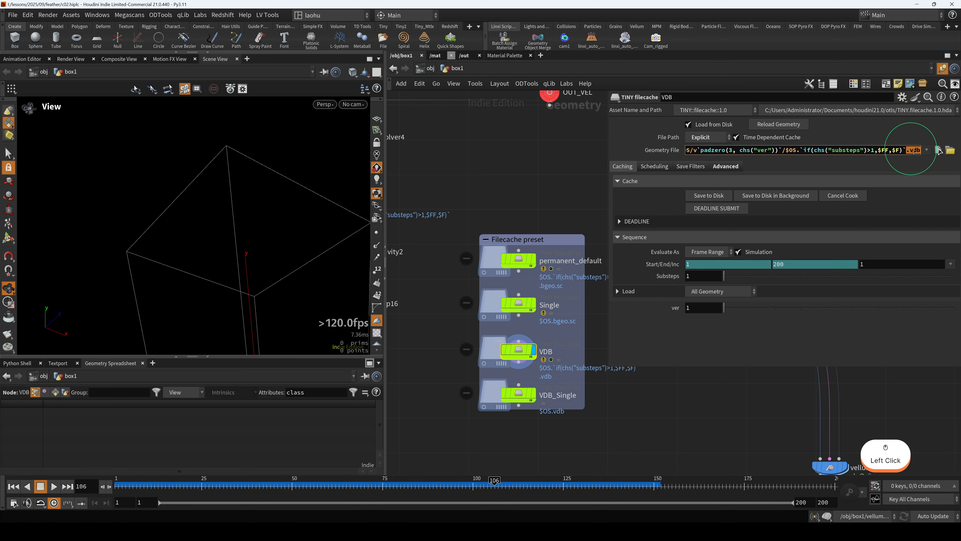
pyautogui.click(842, 331)
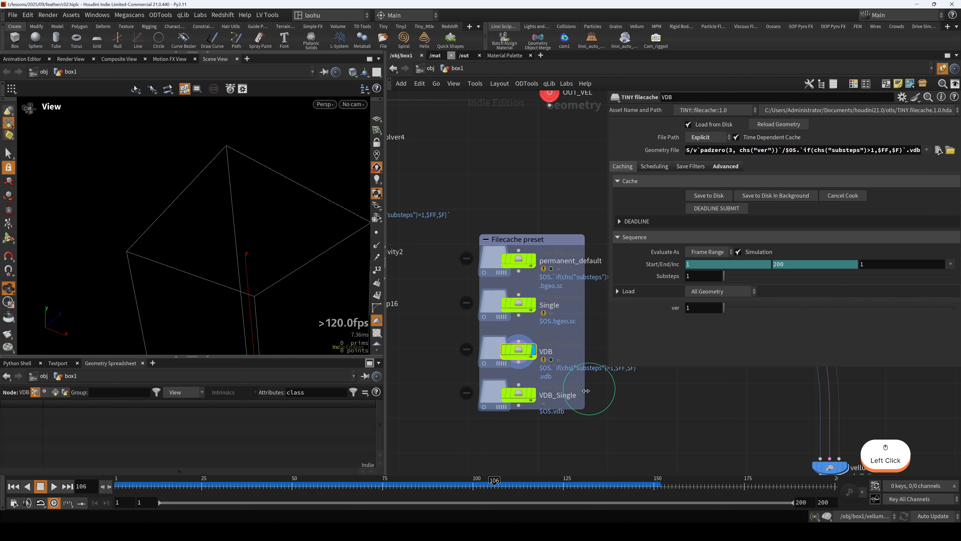
# Step: Compare the VDB and VDB_Single filecache settings, and select all four nodes in the Filecache preset group
pyautogui.click(532, 394)
pyautogui.click(520, 362)
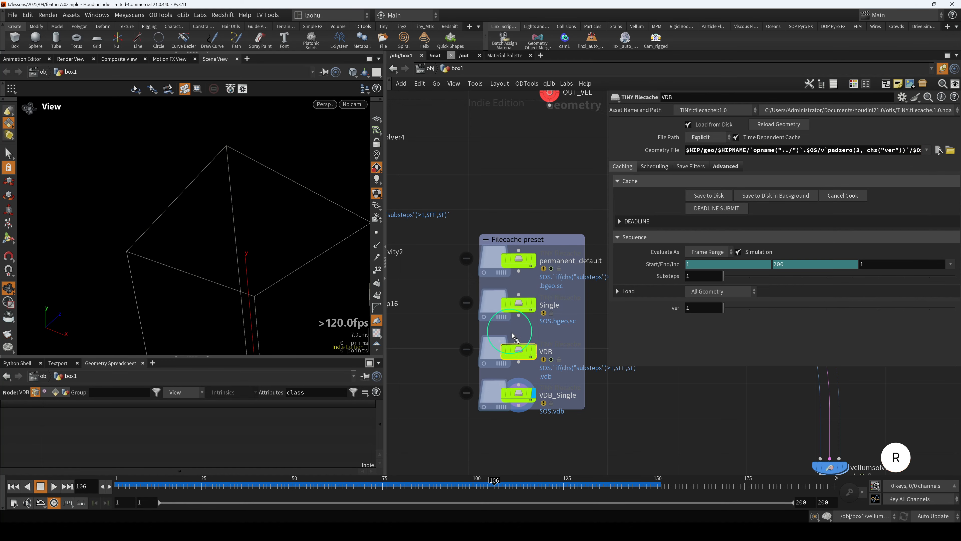
pyautogui.click(543, 404)
pyautogui.click(513, 377)
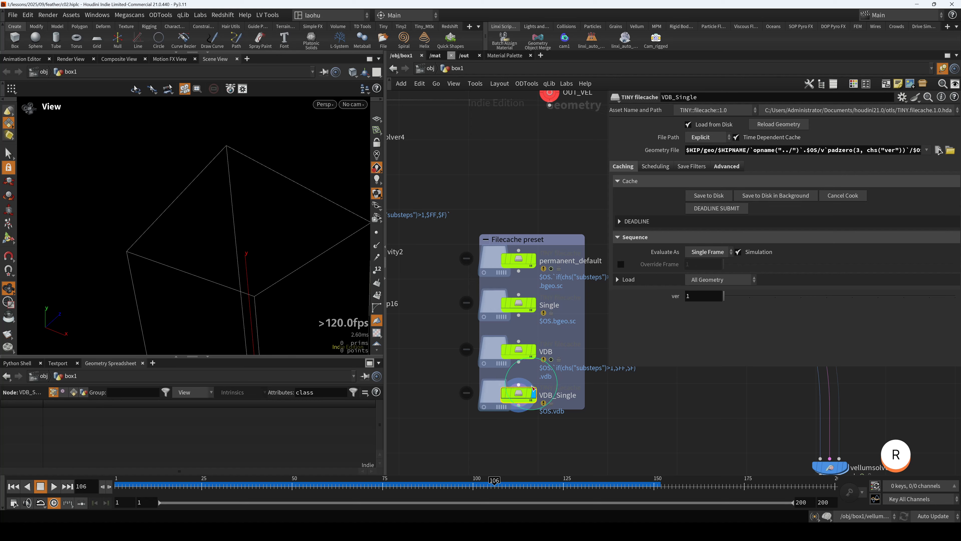
pyautogui.click(524, 395)
pyautogui.moveTo(499, 226); pyautogui.dragTo(522, 434)
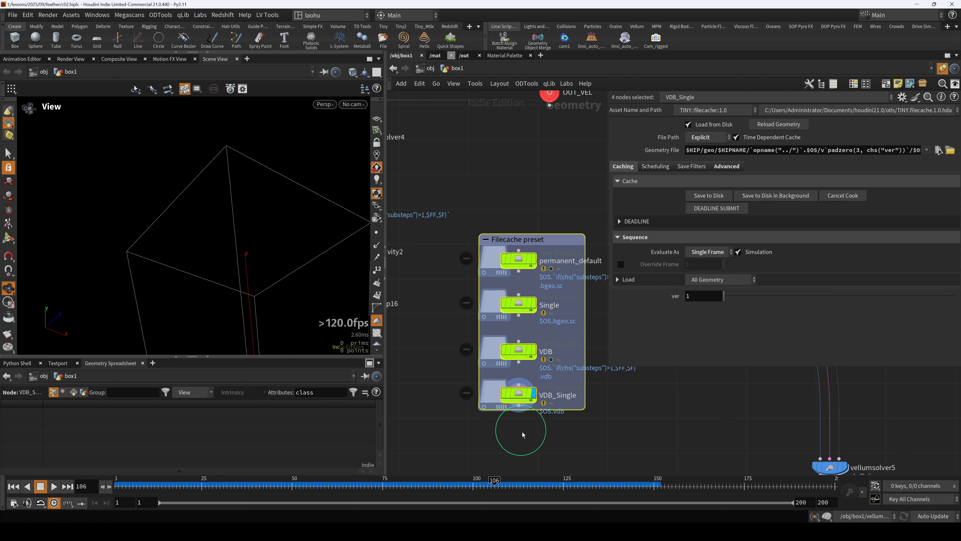
pyautogui.click(468, 386)
# Step: Review filecache5's caching settings alongside the Filecache preset group
pyautogui.scroll(-3, 448, 355)
pyautogui.moveTo(448, 354); pyautogui.dragTo(547, 368, button='middle')
pyautogui.scroll(2, 547, 368)
pyautogui.click(436, 243)
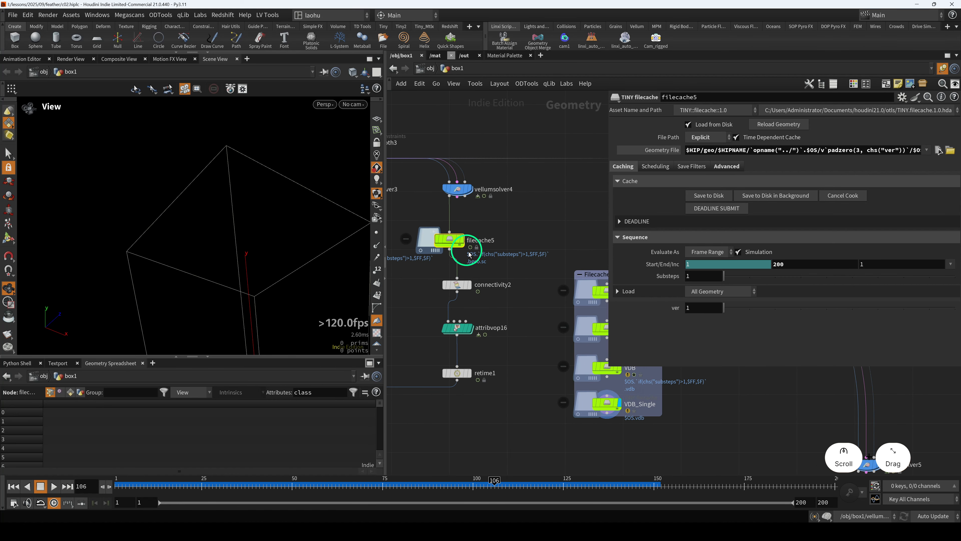
pyautogui.moveTo(527, 293); pyautogui.dragTo(466, 266, button='middle')
pyautogui.scroll(1, 500, 267)
# Step: Start saving a new preset from the Single filecache node's settings
pyautogui.click(525, 258)
pyautogui.click(516, 291)
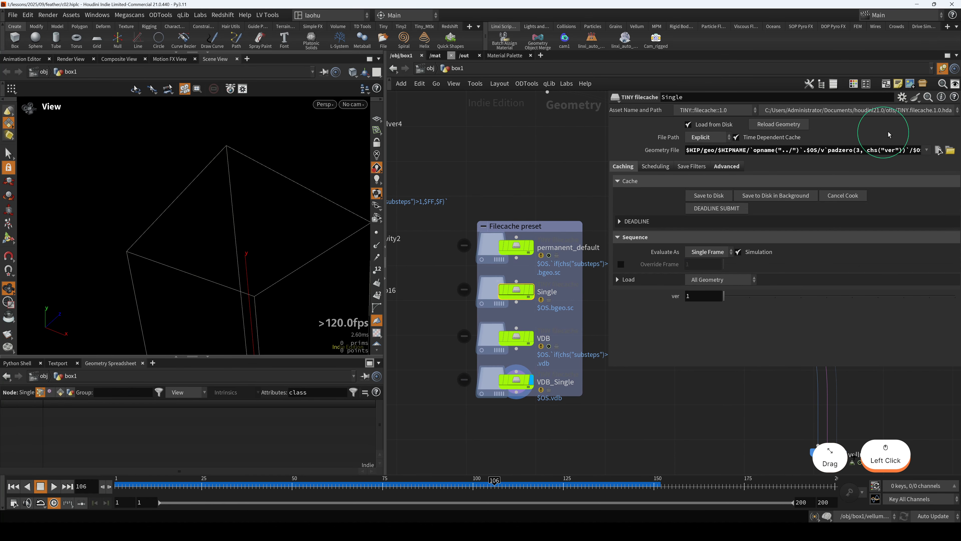
pyautogui.click(902, 98)
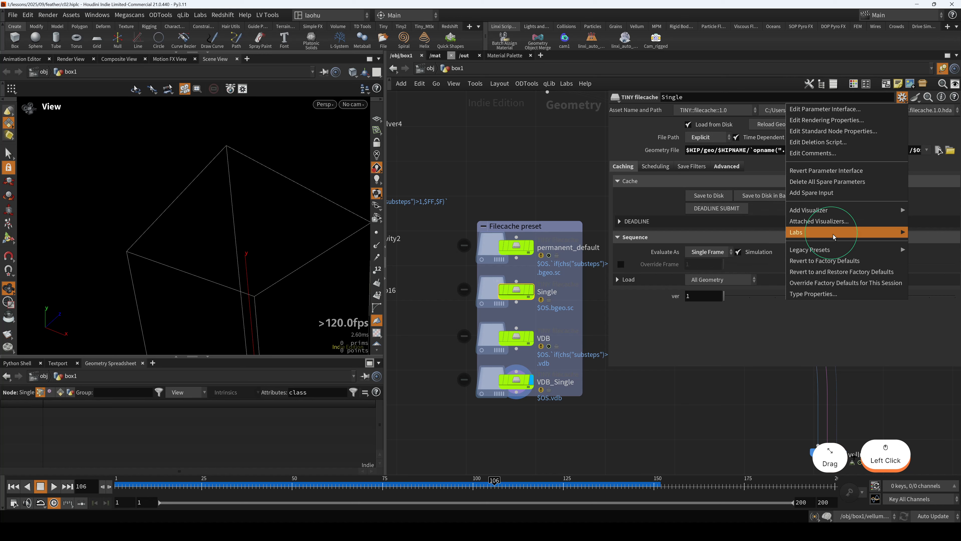
pyautogui.moveTo(833, 234)
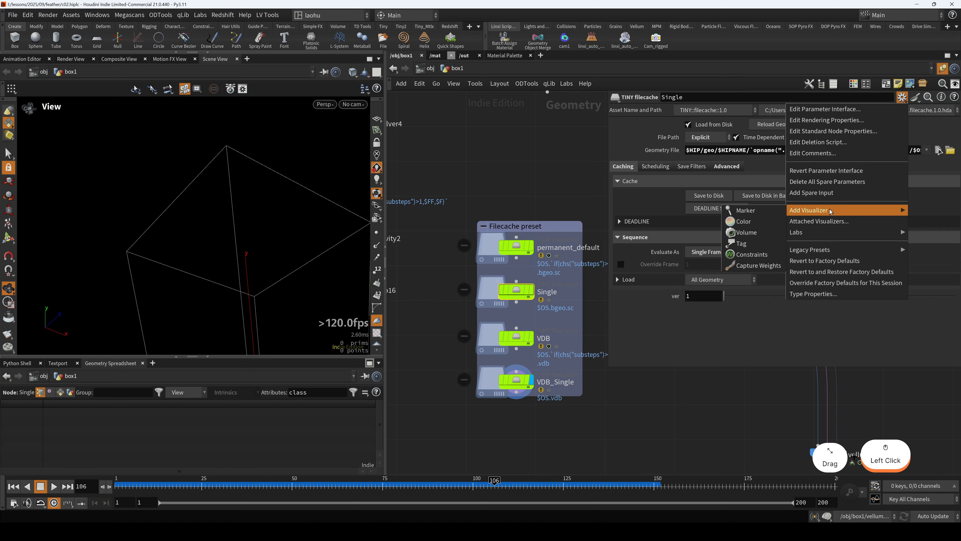
pyautogui.click(826, 200)
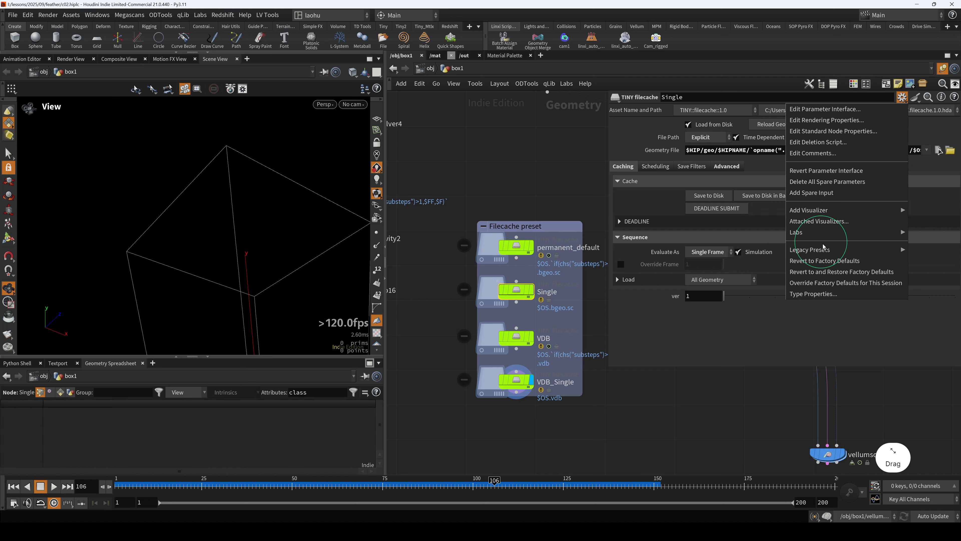
pyautogui.moveTo(824, 250)
pyautogui.click(722, 251)
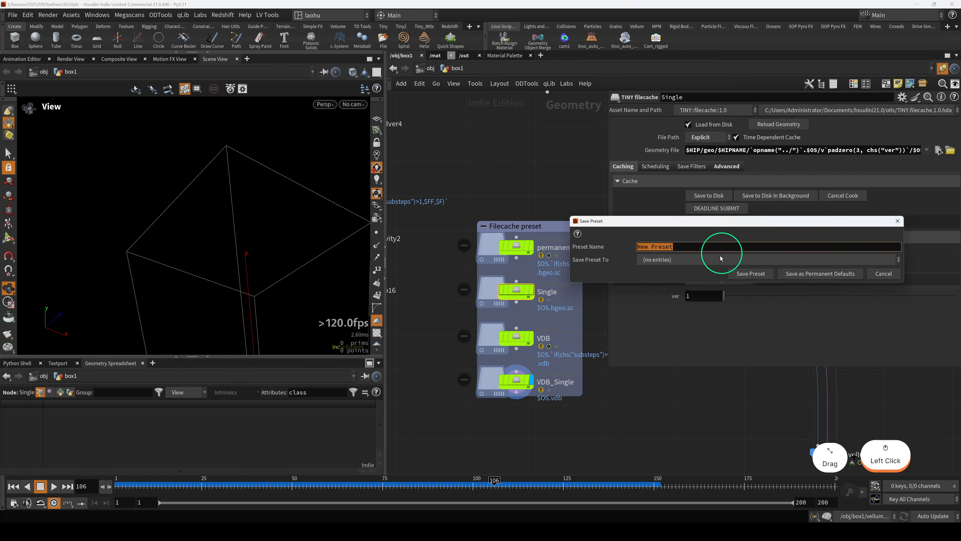
# Step: Choose $HOUDINI_USER_PREF_DIR as the preset's save location, and cancel the save
pyautogui.click(673, 260)
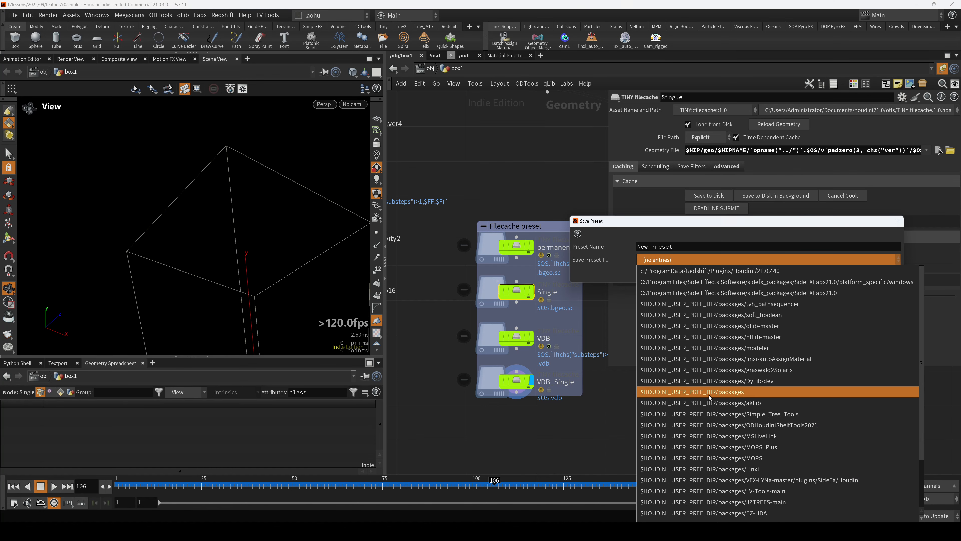
pyautogui.scroll(-3, 710, 401)
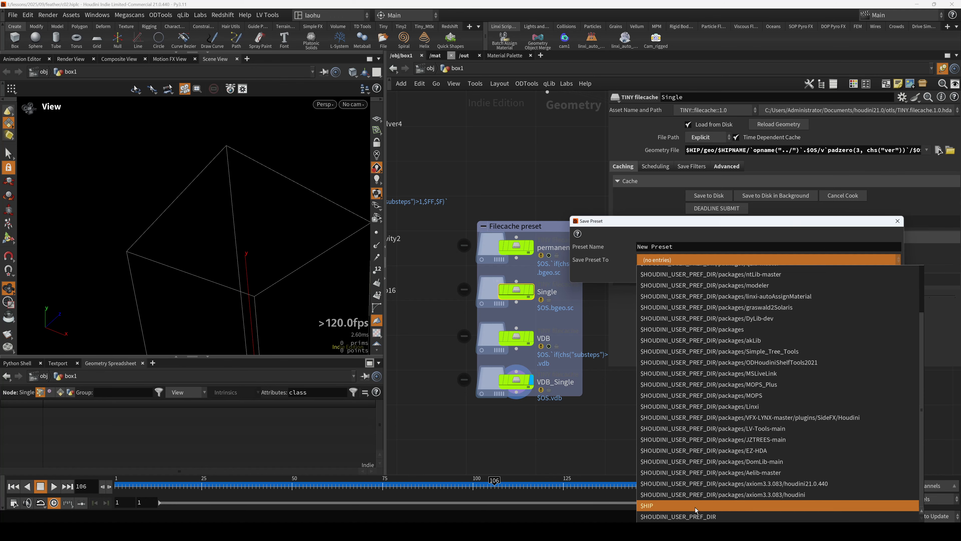
pyautogui.click(695, 516)
pyautogui.moveTo(638, 246); pyautogui.dragTo(670, 250)
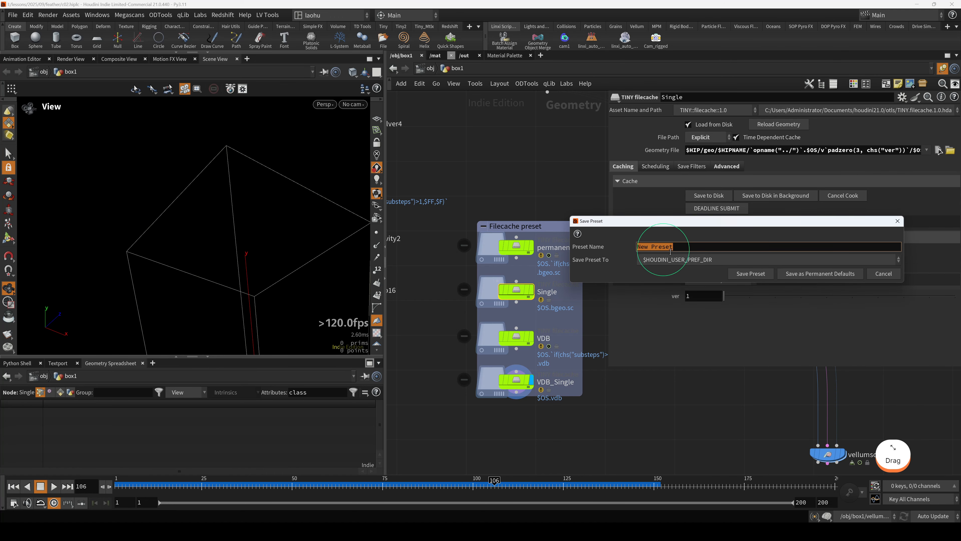
pyautogui.click(891, 276)
# Step: Display the attribvop16 result and view it through cam1
pyautogui.scroll(-4, 558, 309)
pyautogui.moveTo(462, 322); pyautogui.dragTo(511, 305, button='middle')
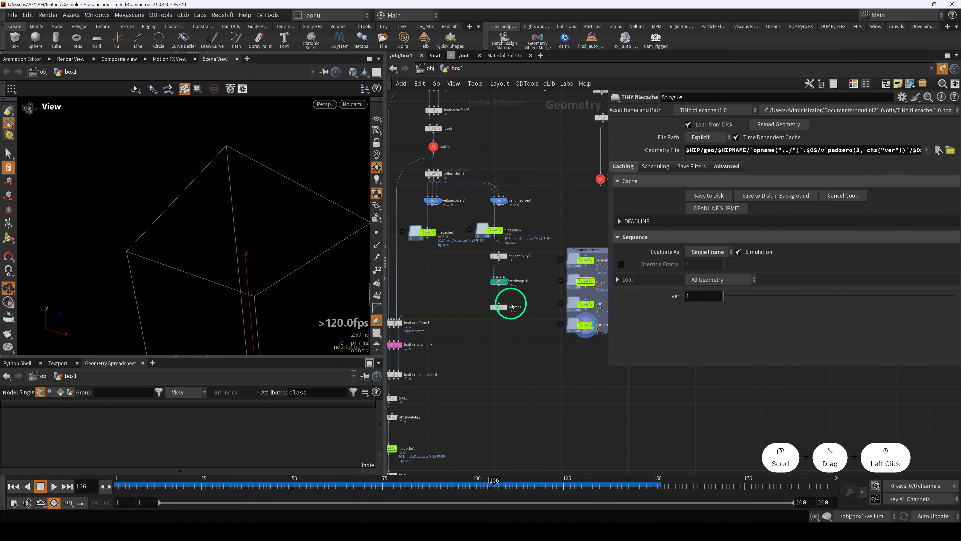
pyautogui.moveTo(511, 305); pyautogui.dragTo(466, 305, button='right')
pyautogui.click(490, 311)
pyautogui.click(496, 273)
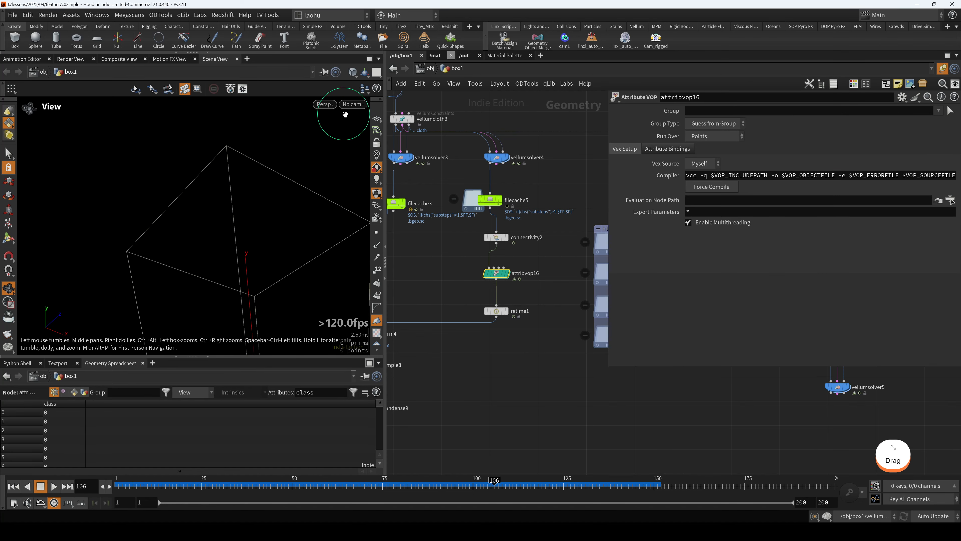
pyautogui.click(353, 104)
pyautogui.click(370, 155)
pyautogui.press('r')
# Step: Scrub the timeline to frame 116 to review the offset feather motion through the camera
pyautogui.moveTo(490, 279); pyautogui.dragTo(506, 266, button='middle')
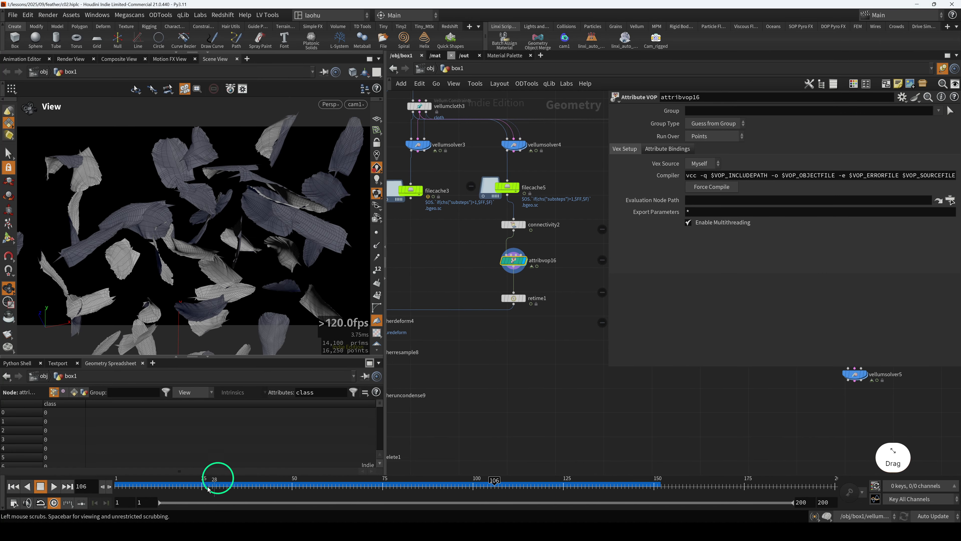
pyautogui.moveTo(194, 488); pyautogui.dragTo(530, 488)
pyautogui.press('r')
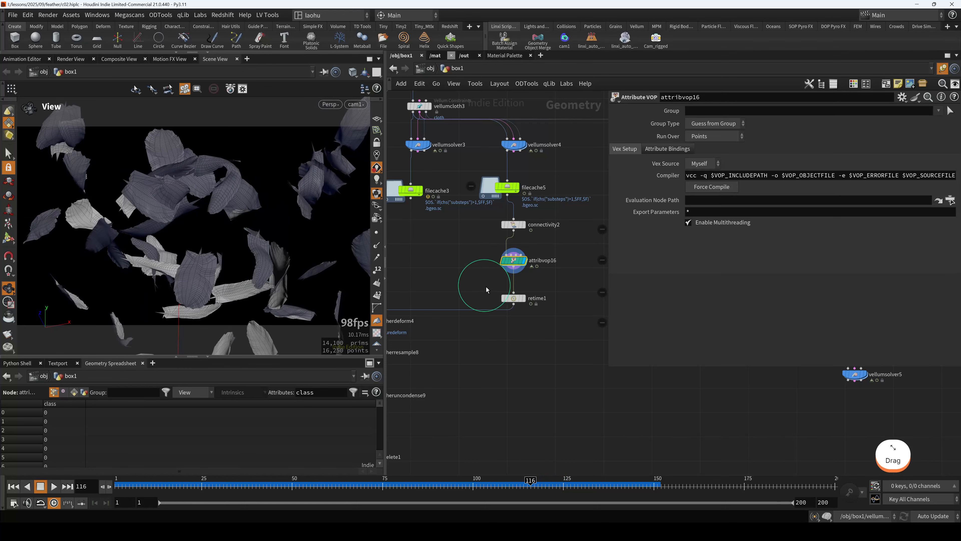
# Step: Display the retime1 result and play it from the start of the timeline to review the retimed feather motion
pyautogui.click(526, 302)
pyautogui.moveTo(418, 382); pyautogui.dragTo(440, 375, button='middle')
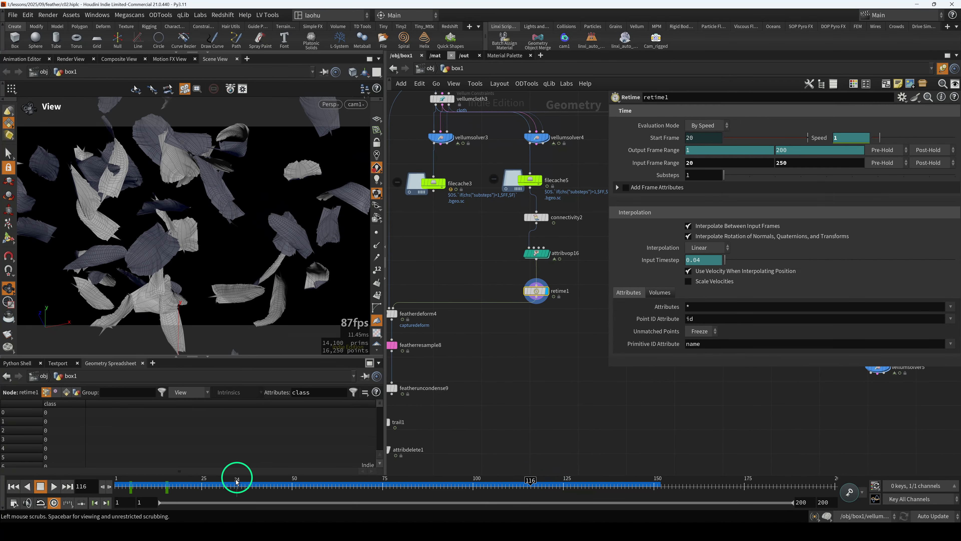
pyautogui.moveTo(236, 476); pyautogui.dragTo(60, 489)
pyautogui.click(57, 486)
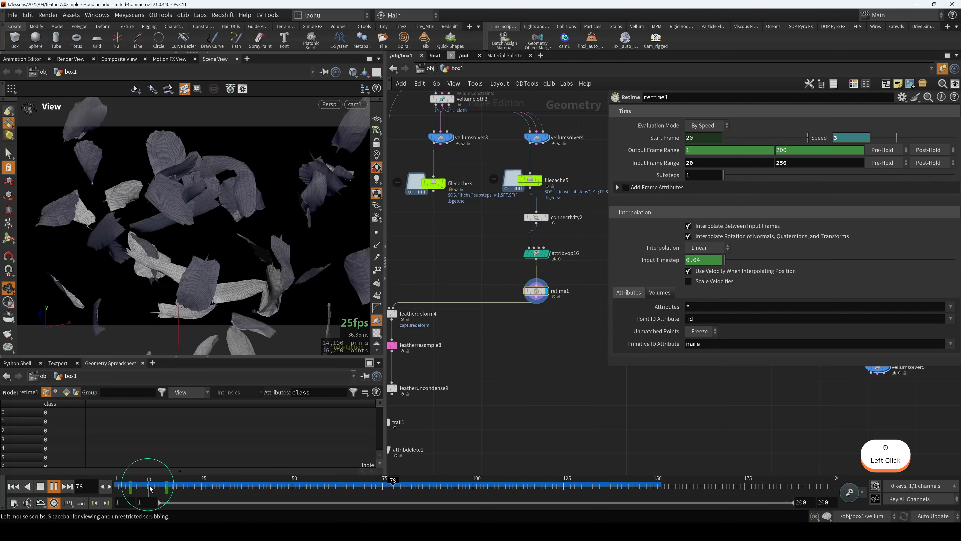
pyautogui.moveTo(149, 487); pyautogui.dragTo(120, 488)
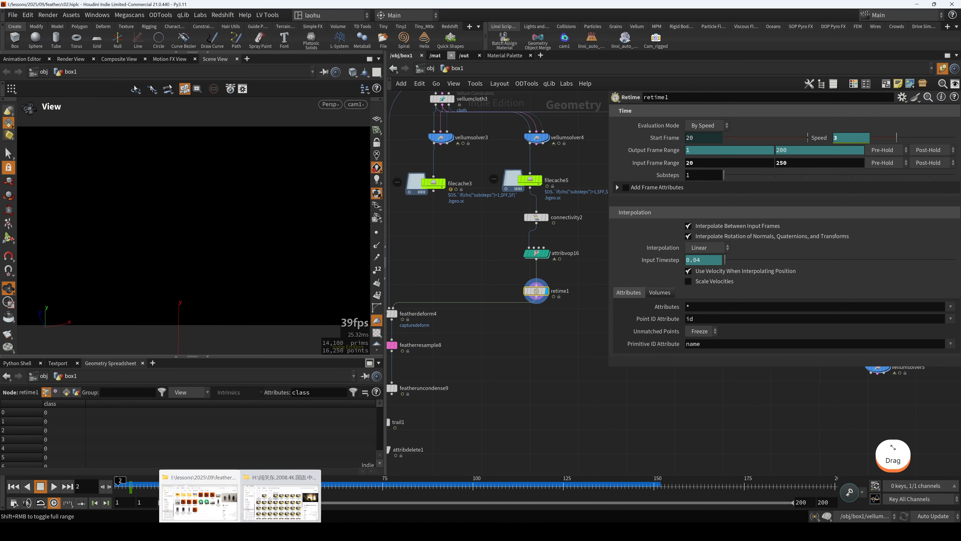
# Step: Switch to PotPlayer to watch the rendered c02.mp4 feather clip, and return to Houdini
pyautogui.click(604, 530)
pyautogui.press('space')
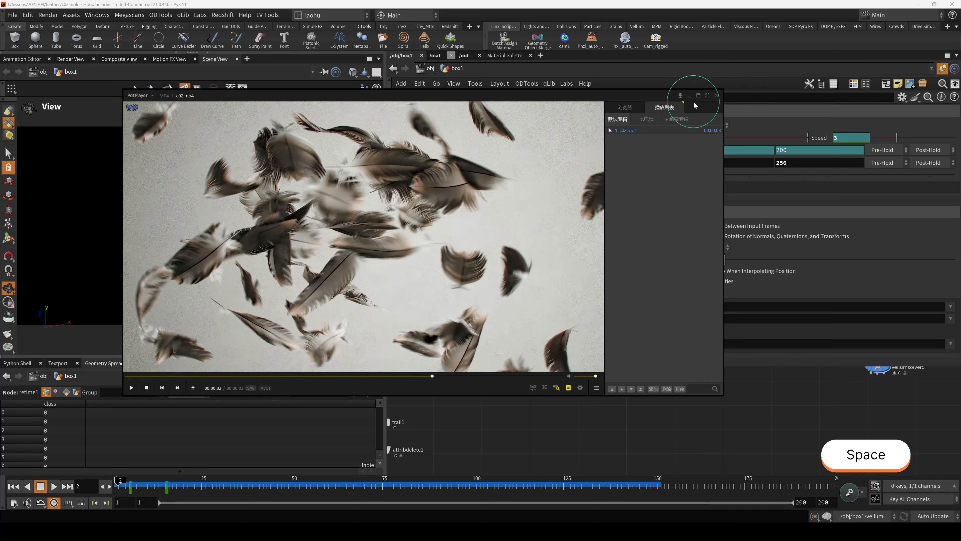
pyautogui.click(690, 95)
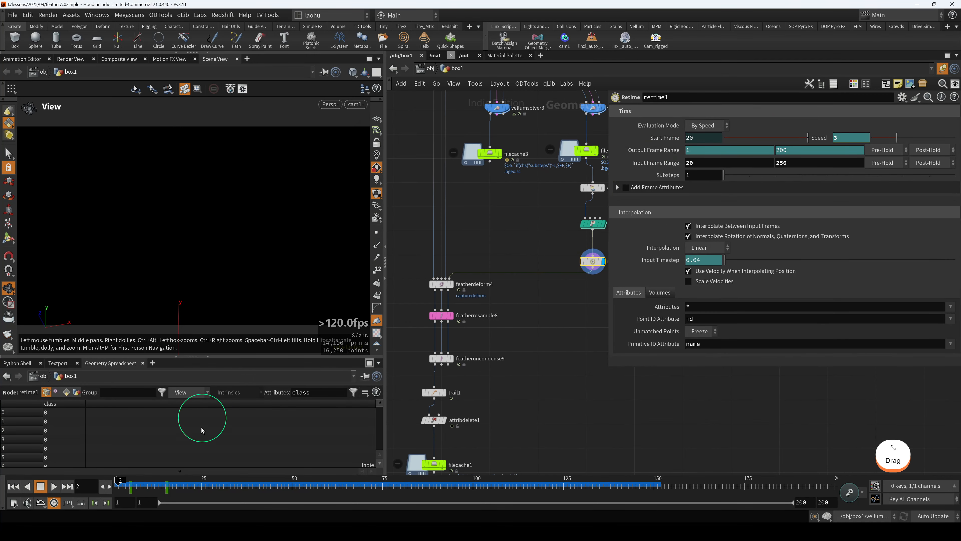
# Step: Move to frame 34 and display the featherdeform4 result
pyautogui.moveTo(131, 485); pyautogui.dragTo(233, 485)
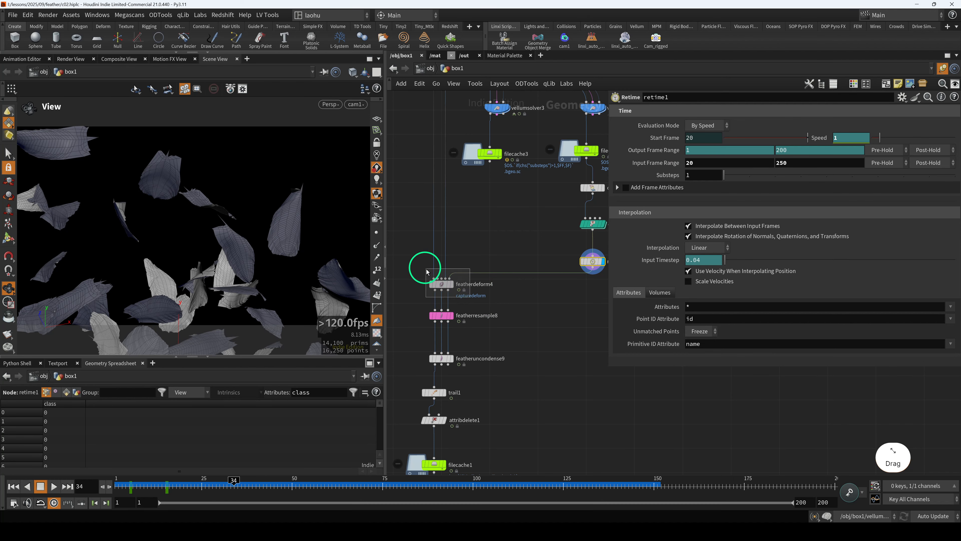
pyautogui.click(441, 284)
pyautogui.press('r')
pyautogui.moveTo(420, 280); pyautogui.dragTo(466, 291)
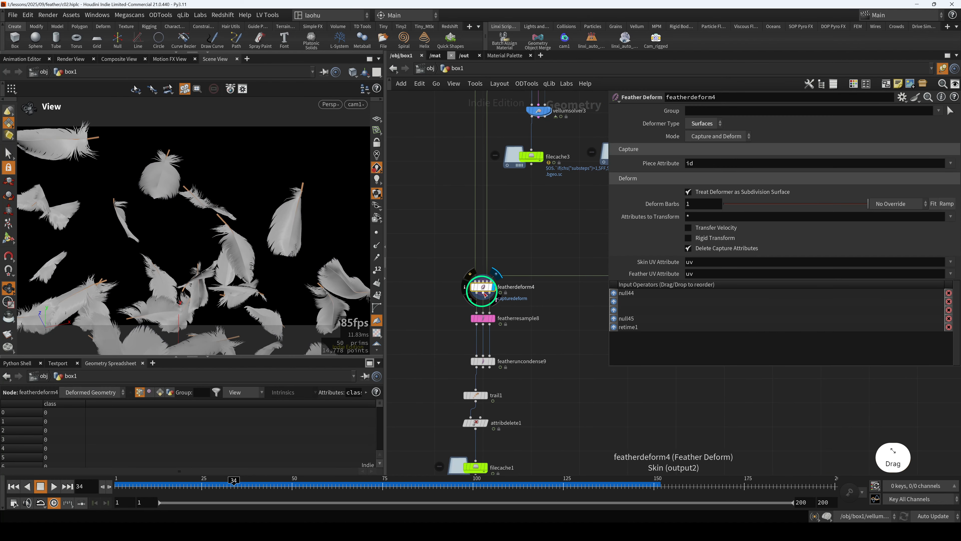
# Step: Review the deformer type options of featherdeform4 and keep Surfaces selected
pyautogui.scroll(-6, 485, 287)
pyautogui.scroll(2, 476, 226)
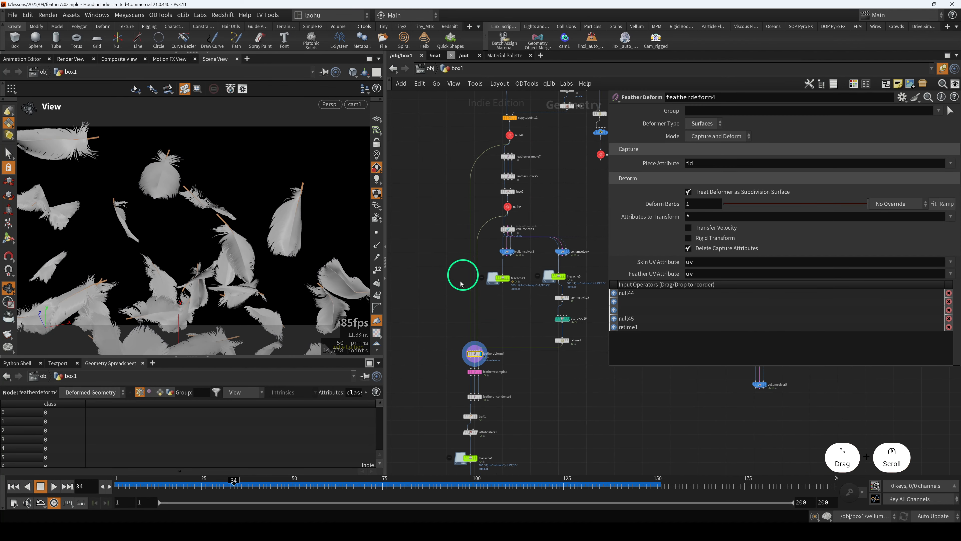
pyautogui.click(699, 125)
pyautogui.click(668, 126)
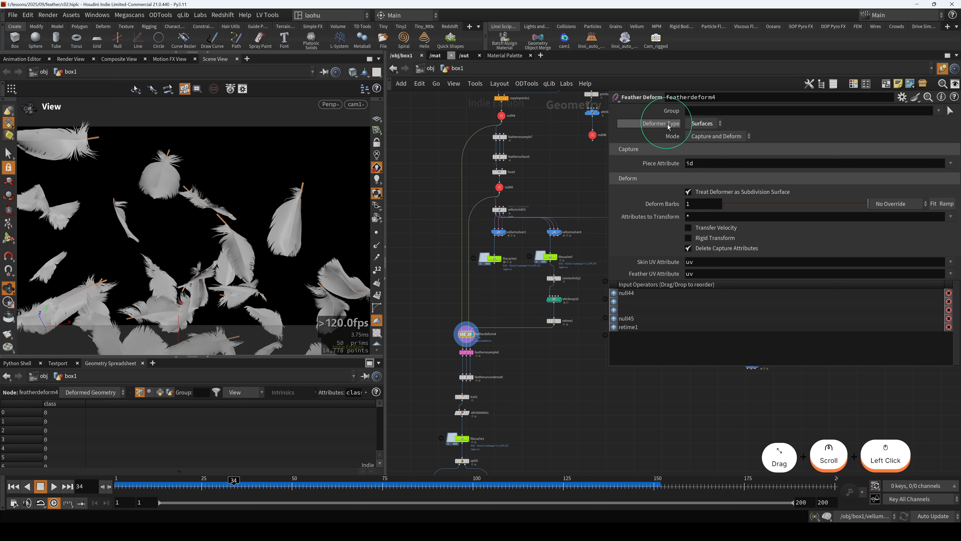
pyautogui.click(698, 125)
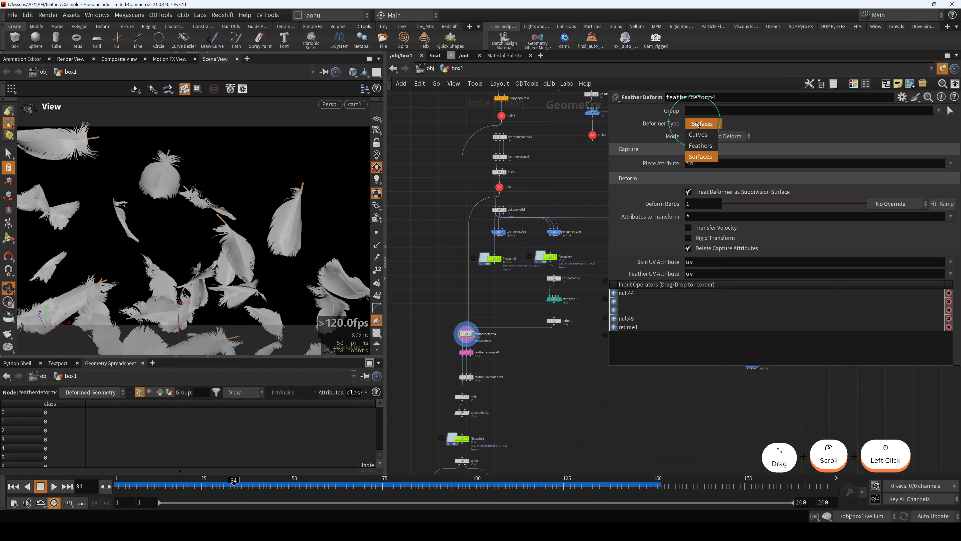
pyautogui.click(702, 159)
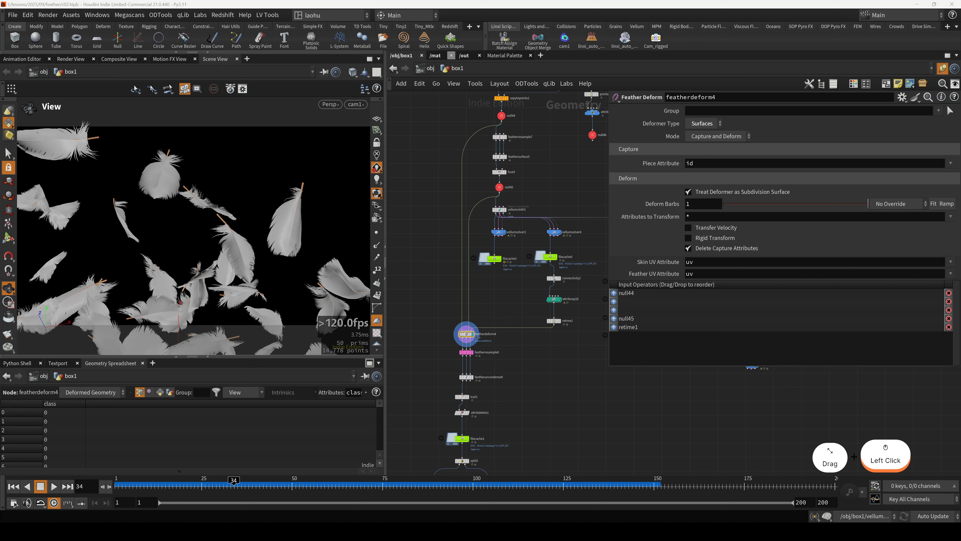
# Step: Display the featherresample8 result and compare it with the featherdeform4 output
pyautogui.moveTo(437, 326); pyautogui.dragTo(458, 306, button='middle')
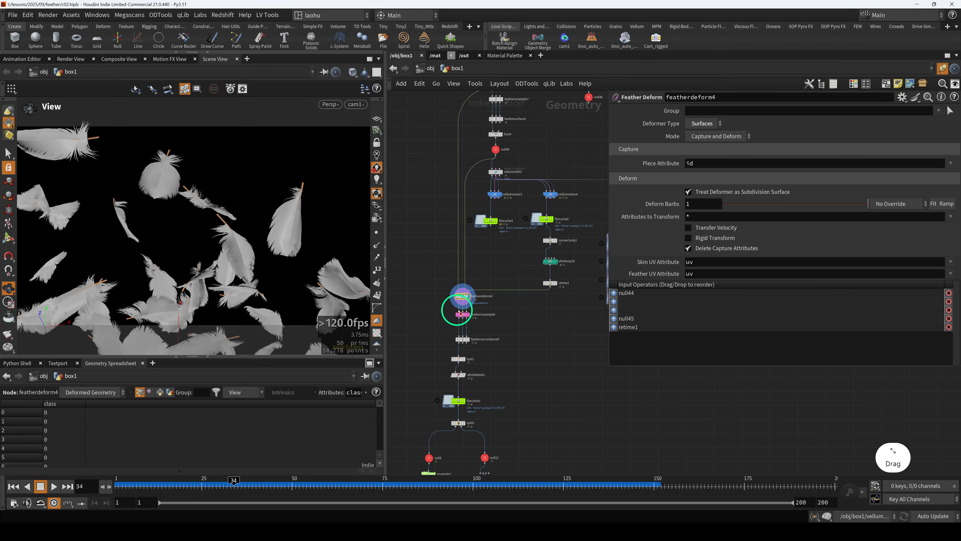
pyautogui.scroll(3, 439, 307)
pyautogui.press('r')
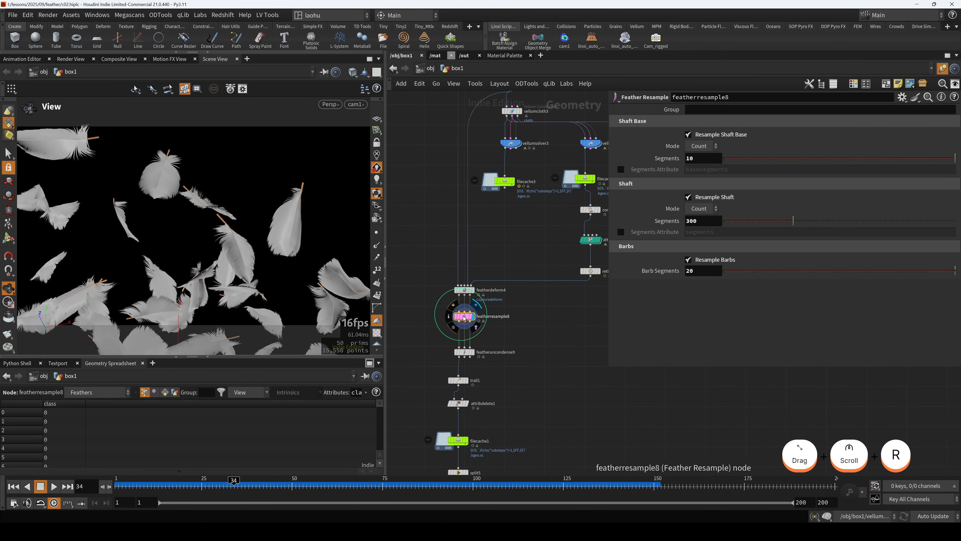
pyautogui.moveTo(514, 327); pyautogui.dragTo(525, 305, button='middle')
pyautogui.press('r')
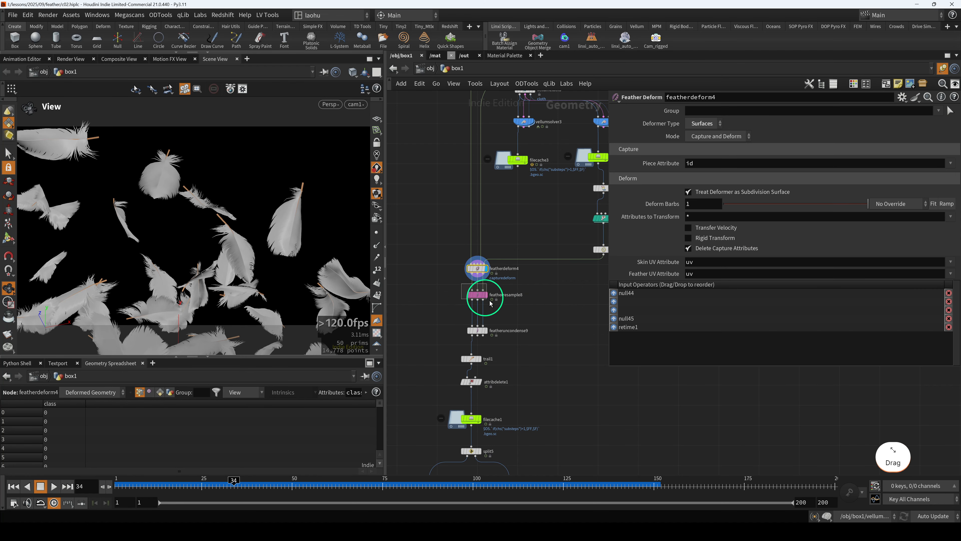
pyautogui.press('r')
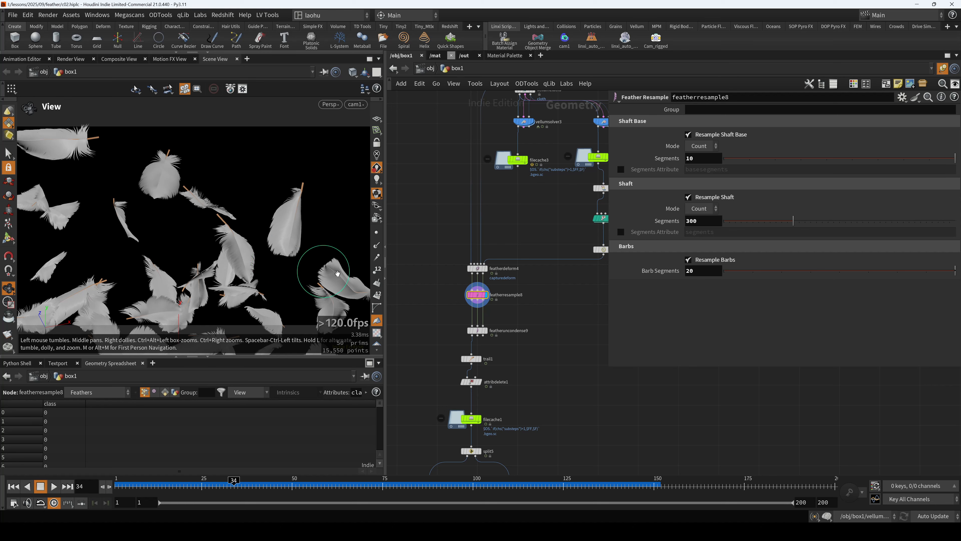
pyautogui.moveTo(550, 317); pyautogui.dragTo(553, 289, button='middle')
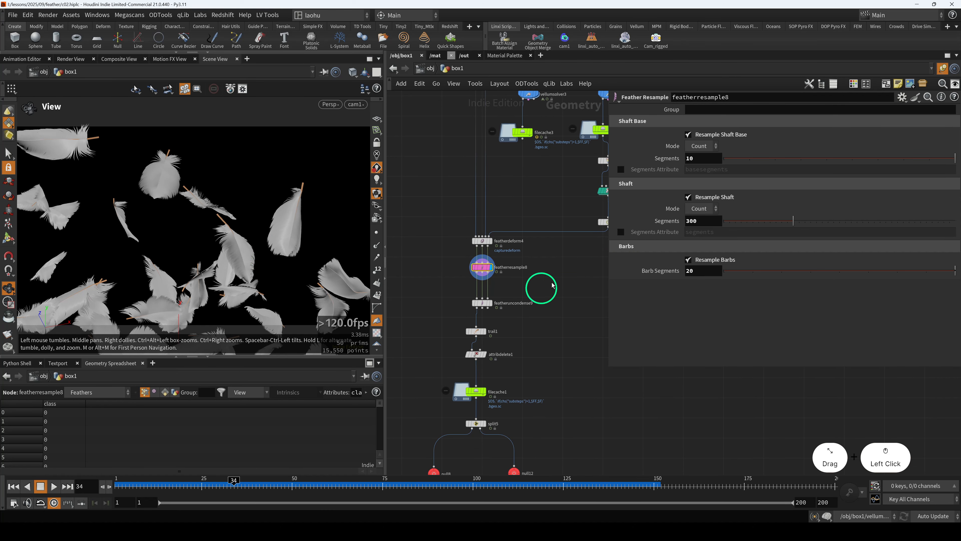
pyautogui.scroll(3, 503, 288)
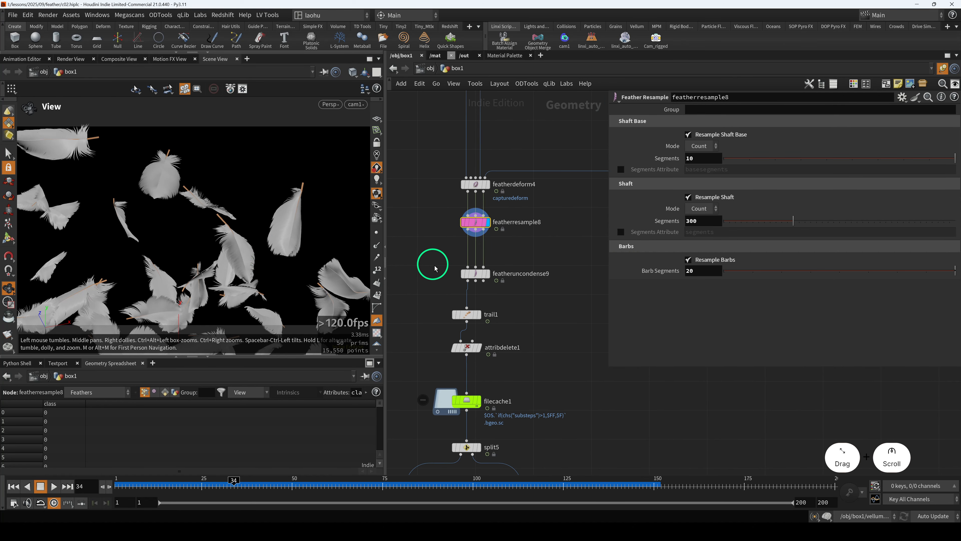
# Step: Display the featheruncondense9 result, followed by the velocity calculation in trail1, to review their settings
pyautogui.click(500, 278)
pyautogui.press('r')
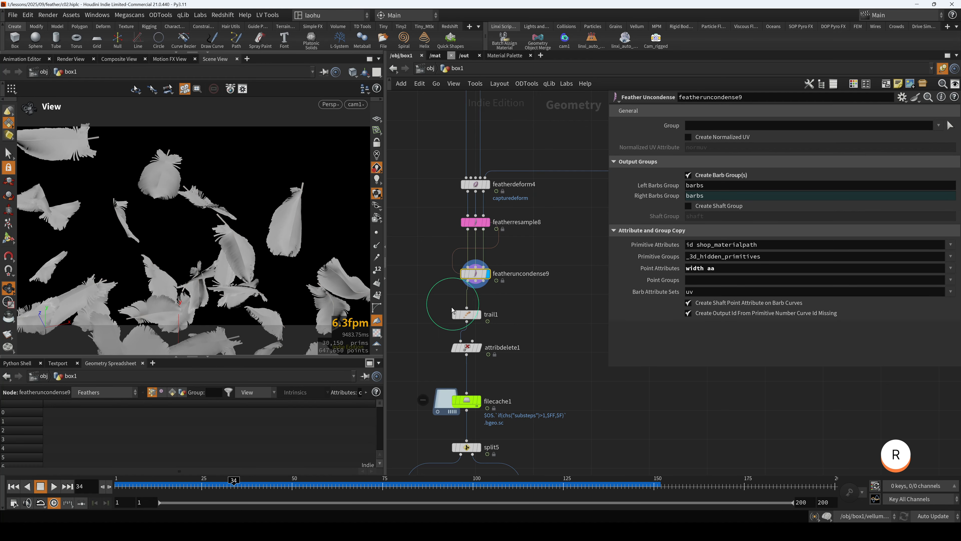
pyautogui.click(471, 314)
pyautogui.press('r')
pyautogui.moveTo(532, 294); pyautogui.dragTo(547, 256, button='middle')
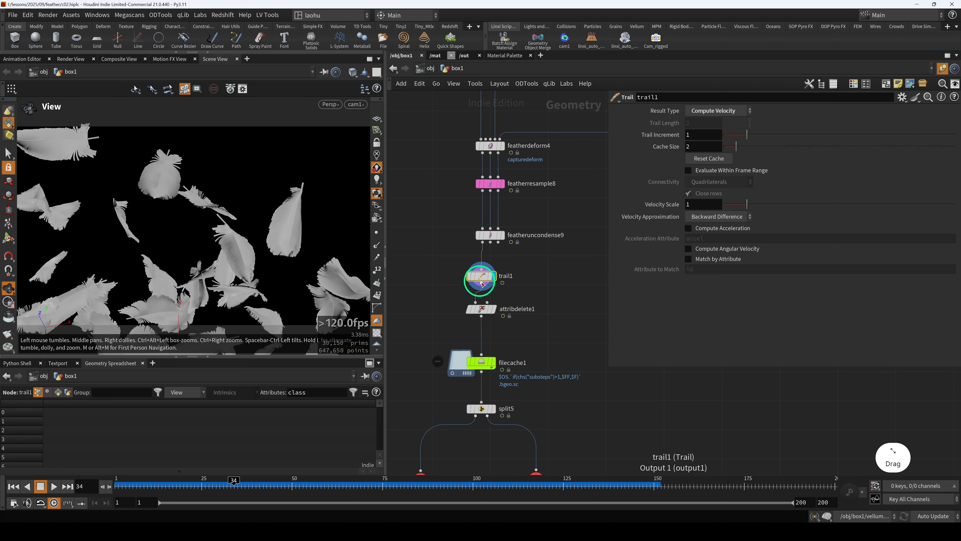
pyautogui.moveTo(482, 280)
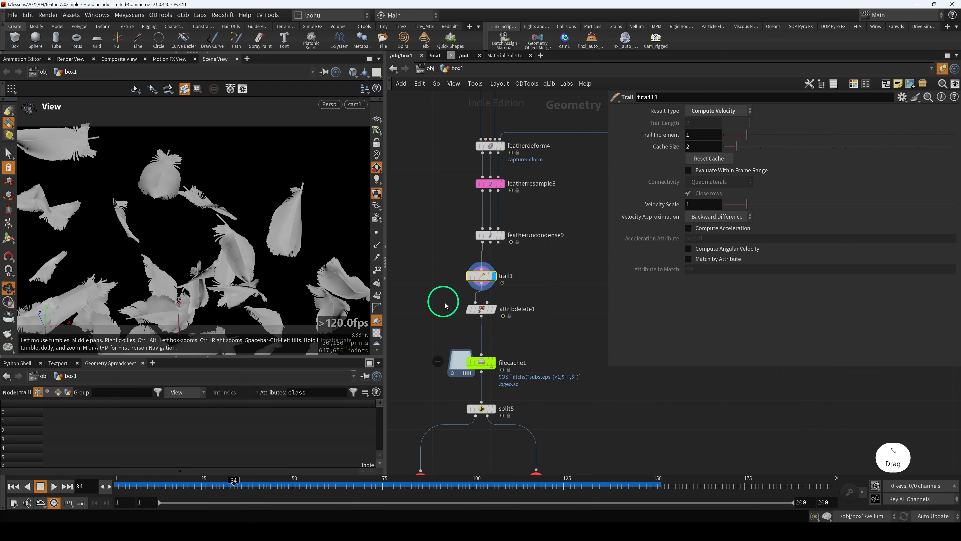
# Step: Display attribdelete1 and inspect its geometry information for the remaining attributes
pyautogui.click(475, 308)
pyautogui.press('r')
pyautogui.moveTo(472, 326); pyautogui.dragTo(484, 288, button='middle')
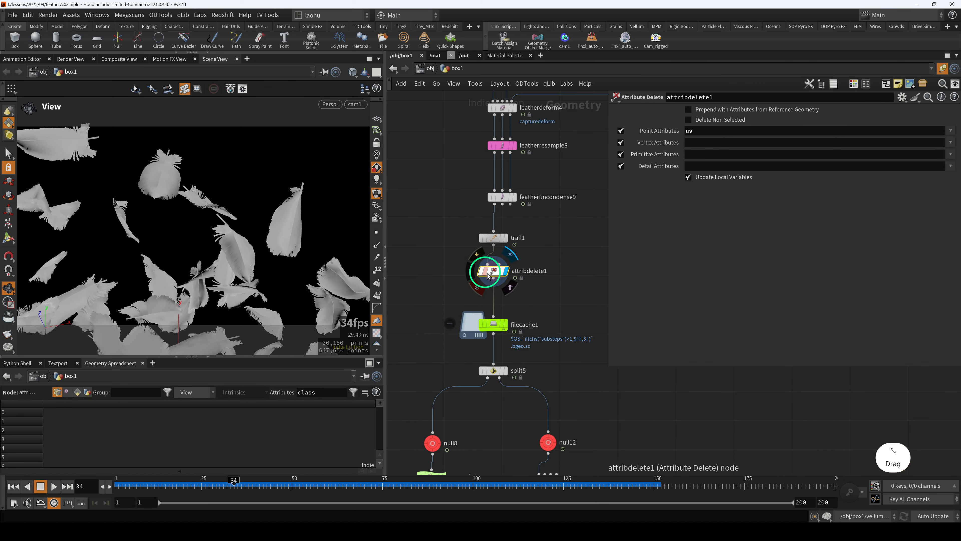
pyautogui.keyDown('ctrl'); pyautogui.click(485, 288); pyautogui.keyUp('ctrl')
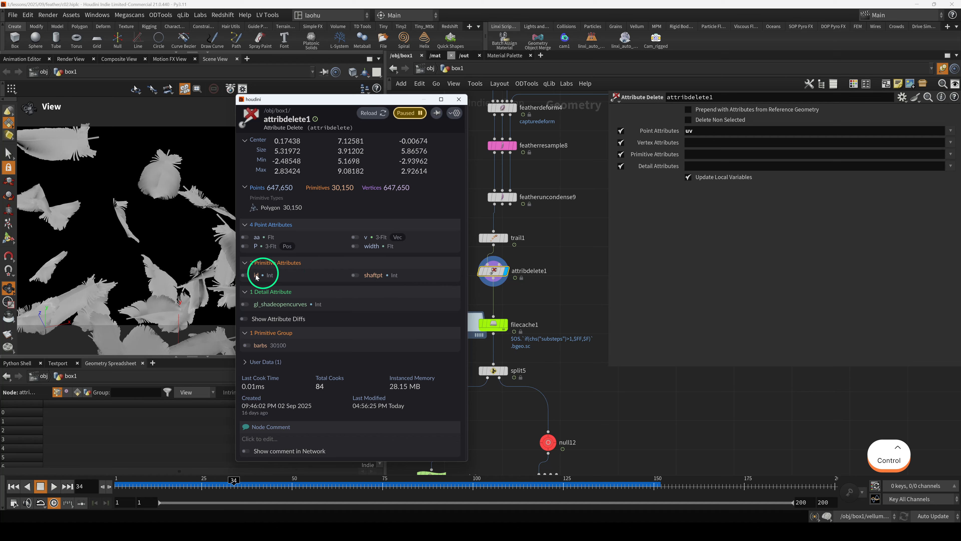
# Step: Set attribdelete1 to delete the primitive attributes id and shaftpt, and check the available vertex and point attributes
pyautogui.click(951, 154)
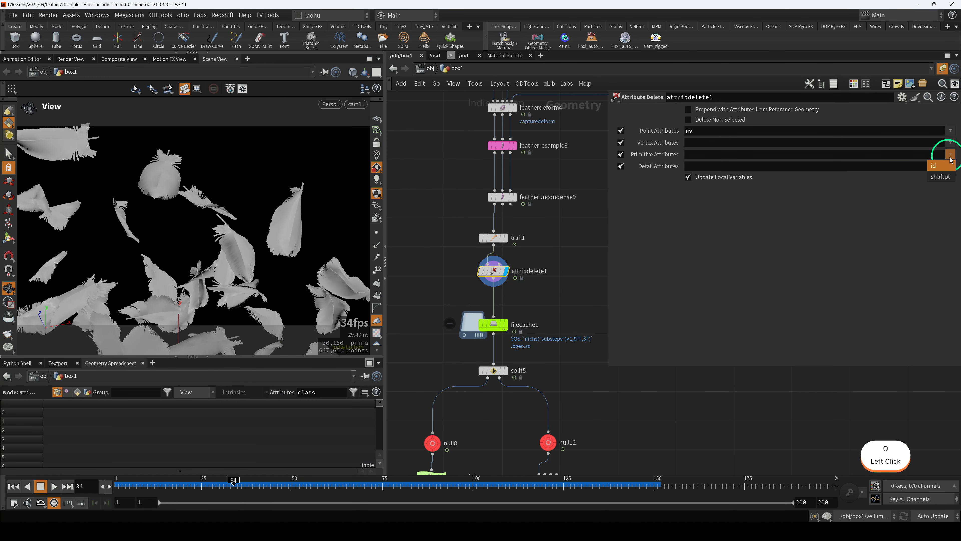
pyautogui.click(950, 167)
pyautogui.click(949, 177)
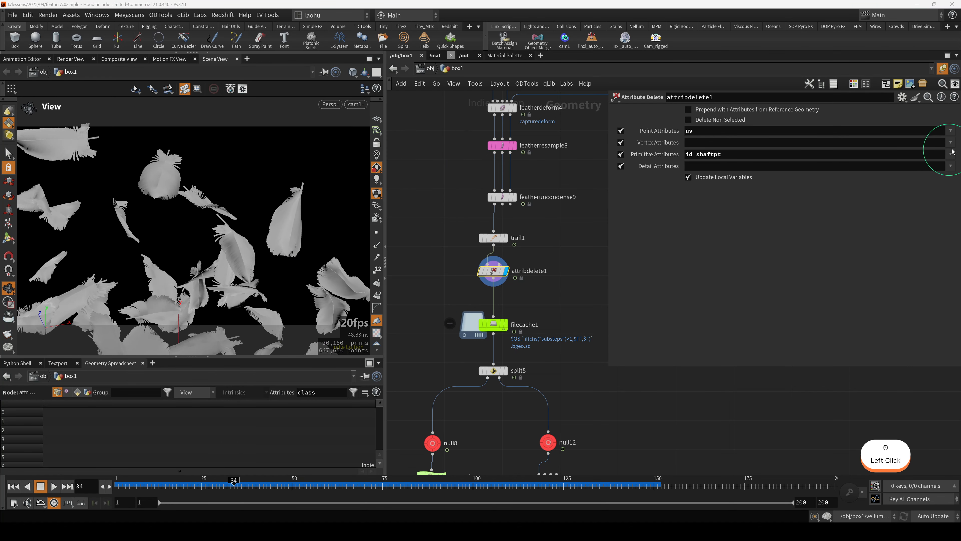
pyautogui.click(950, 142)
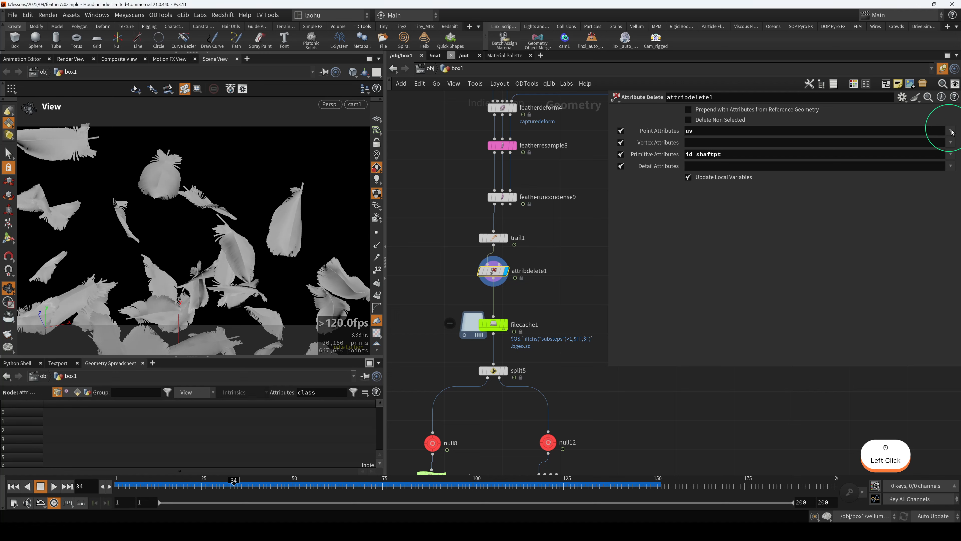
pyautogui.click(952, 131)
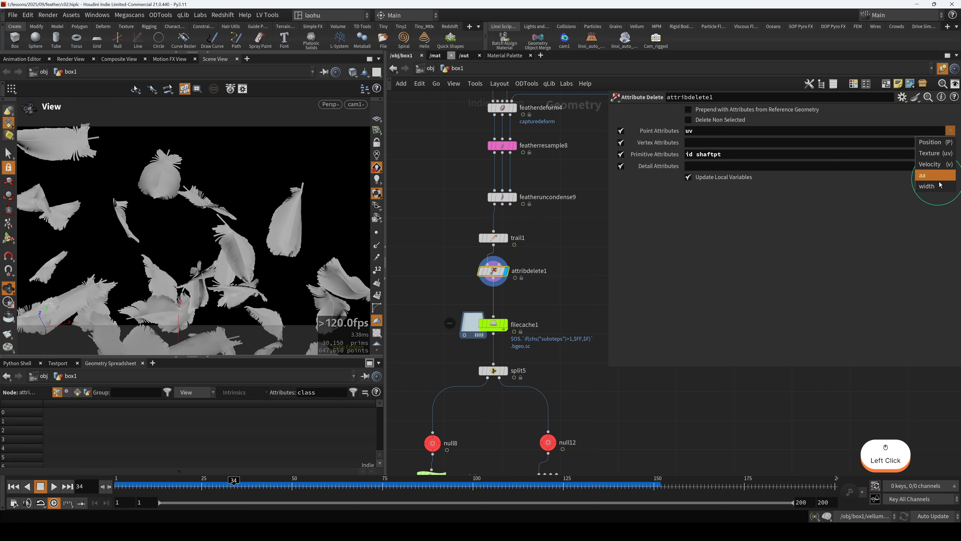
pyautogui.click(851, 226)
# Step: Try deleting the gl_shadeopencurves detail attribute in attribdelete1, and undo that change
pyautogui.click(951, 166)
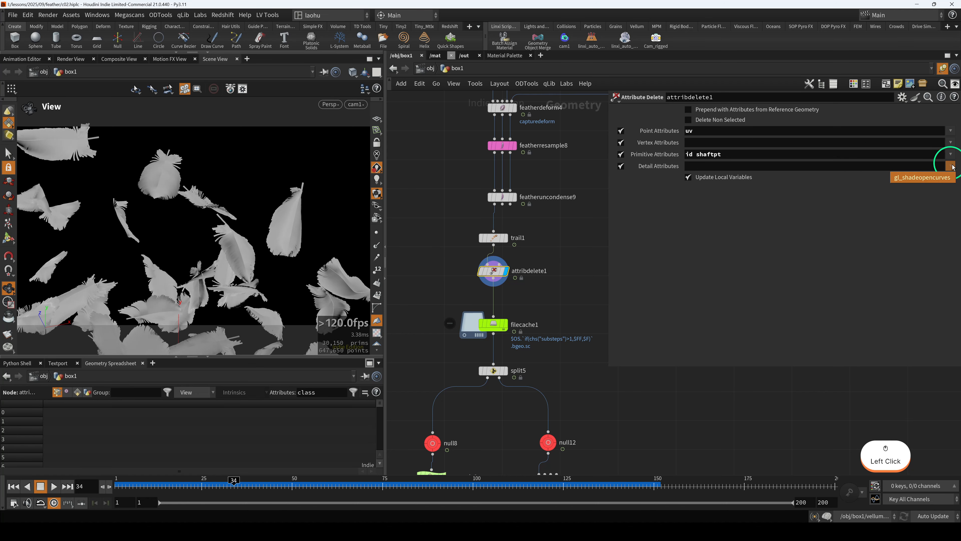
pyautogui.click(938, 177)
pyautogui.click(890, 208)
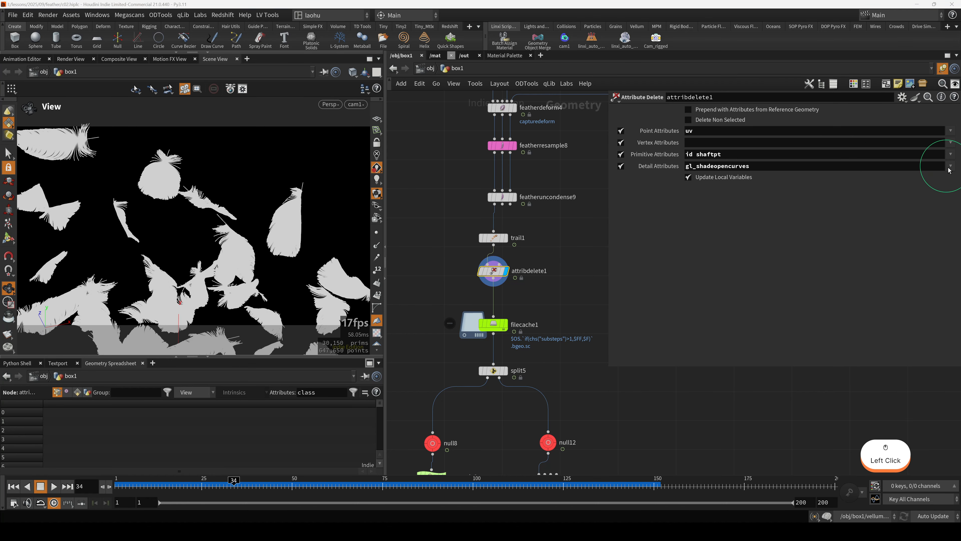
pyautogui.hotkey('ctrl', 'z')
# Step: Display the filecache1 result and review its caching settings
pyautogui.moveTo(446, 321); pyautogui.dragTo(466, 250, button='middle')
pyautogui.moveTo(477, 242); pyautogui.dragTo(544, 287)
pyautogui.press('r')
pyautogui.moveTo(463, 296); pyautogui.dragTo(459, 210, button='middle')
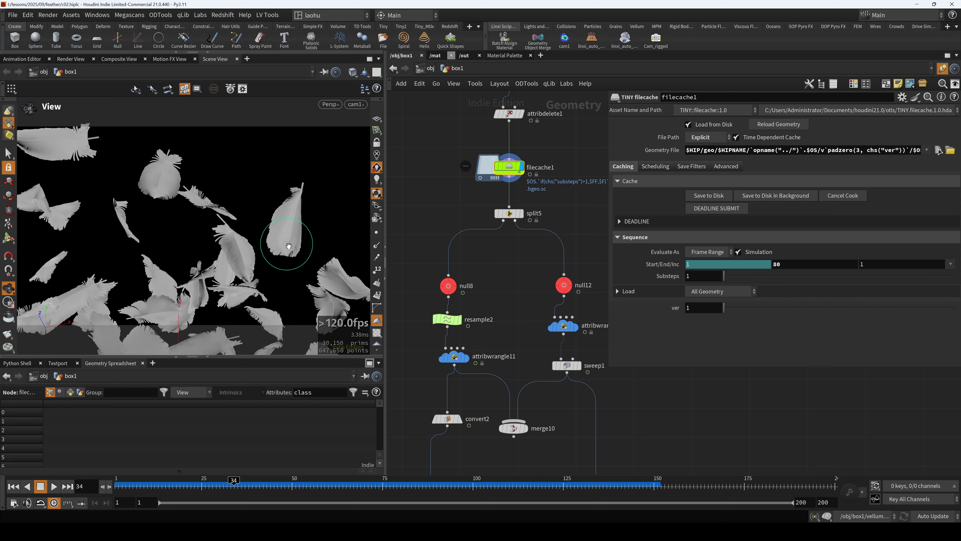
# Step: Display null8 below split5 and inspect the feather barbs up close
pyautogui.moveTo(424, 270); pyautogui.dragTo(465, 303)
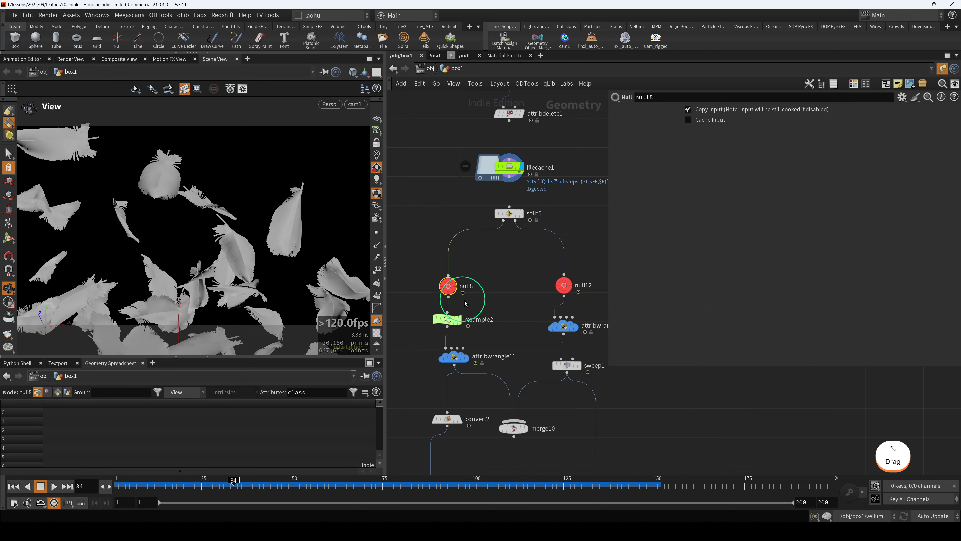
pyautogui.press('r')
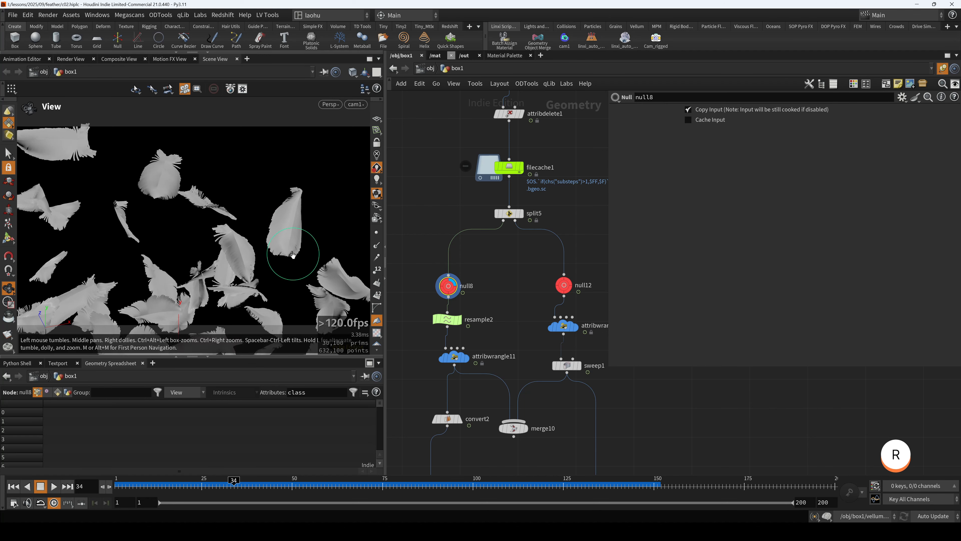
pyautogui.scroll(2, 251, 257)
pyautogui.scroll(3, 251, 257)
pyautogui.moveTo(242, 251); pyautogui.dragTo(238, 262)
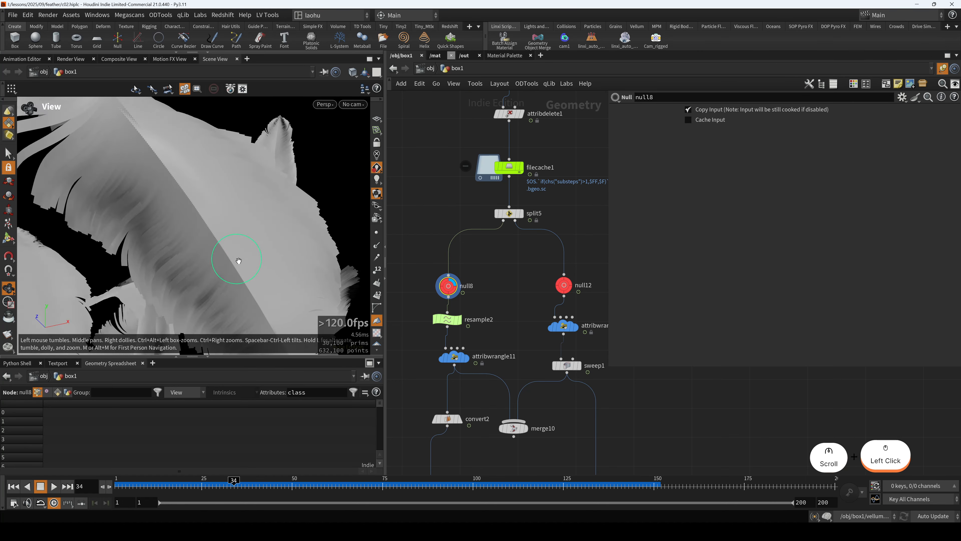
# Step: Look through cam1 again, examine the null8 feathers slightly closer, and select the null8 node
pyautogui.press('h')
pyautogui.click(353, 104)
pyautogui.click(363, 154)
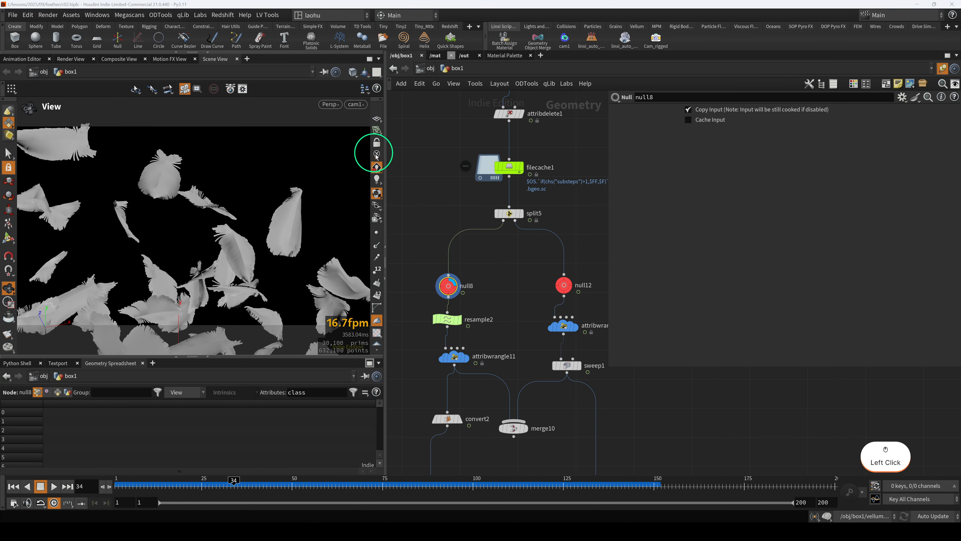
pyautogui.scroll(2, 288, 244)
pyautogui.click(508, 213)
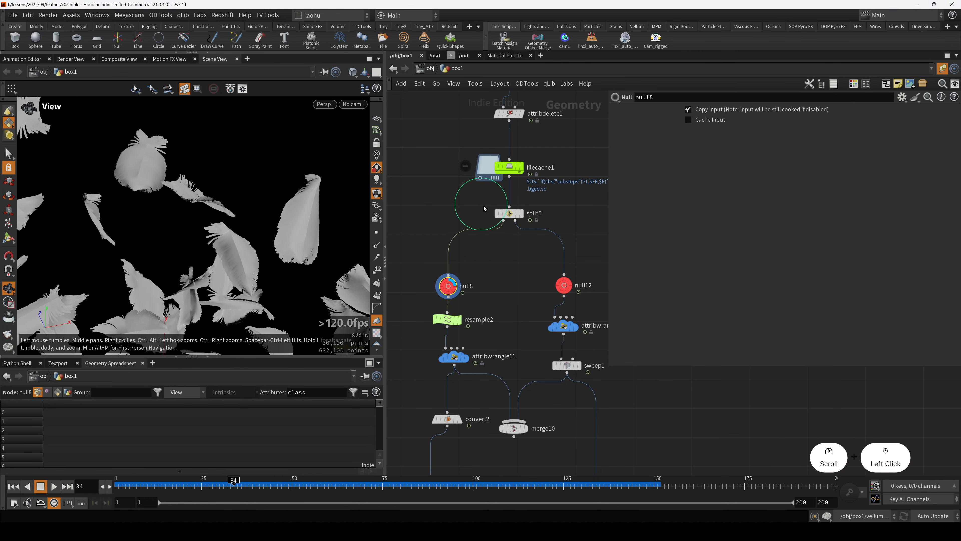
pyautogui.moveTo(420, 266); pyautogui.dragTo(478, 306)
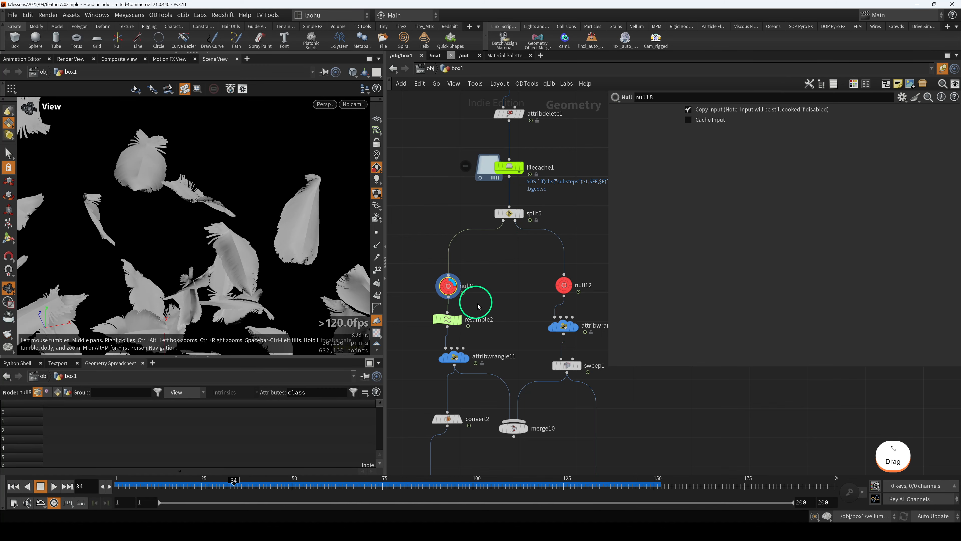
# Step: Display null12's shafts and null8's barbs in turn, display resample2 and review its Curve U Attribute setting
pyautogui.click(532, 253)
pyautogui.moveTo(429, 276); pyautogui.dragTo(446, 249, button='middle')
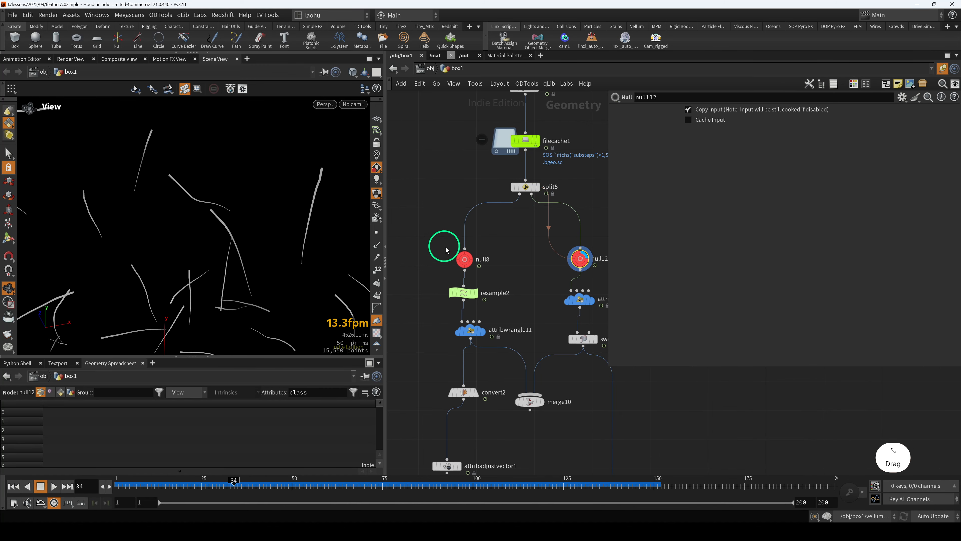
pyautogui.press('r')
pyautogui.click(434, 281)
pyautogui.click(463, 293)
pyautogui.press('r')
pyautogui.moveTo(632, 327); pyautogui.dragTo(624, 269, button='middle')
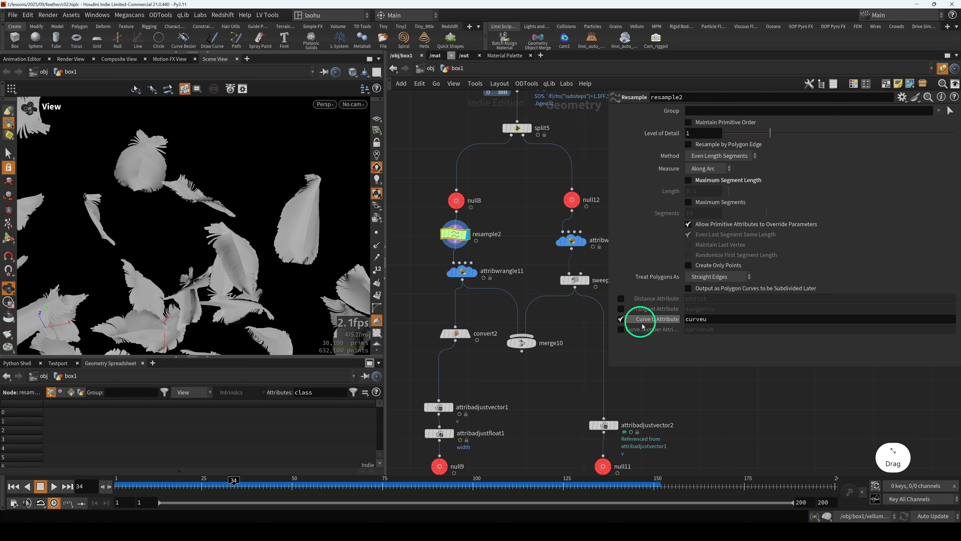
# Step: Display attribwrangle11, compare it with resample2, and visualize the curveu attribute on the resample2 barbs
pyautogui.click(459, 281)
pyautogui.press('r')
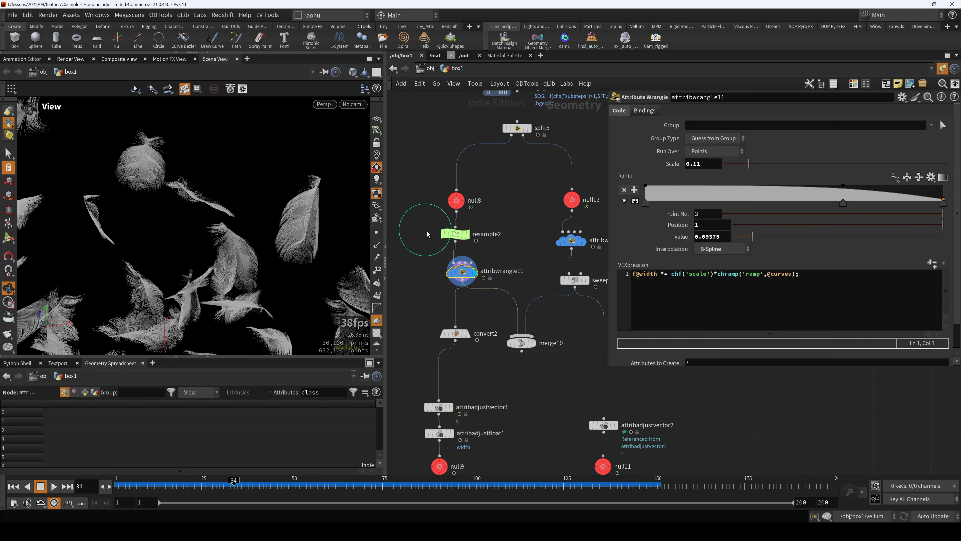
pyautogui.keyDown('ctrl'); pyautogui.click(455, 237); pyautogui.keyUp('ctrl')
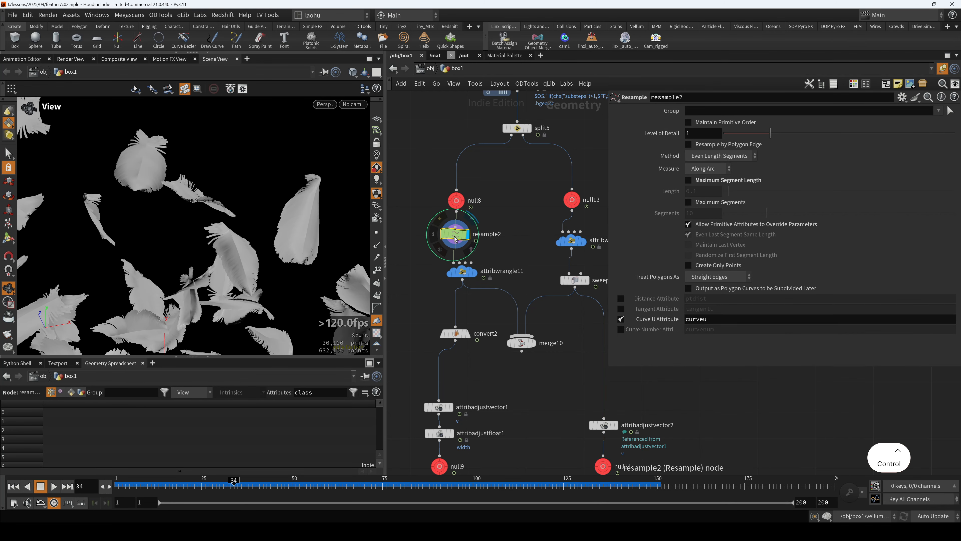
pyautogui.moveTo(455, 237); pyautogui.dragTo(383, 207, button='middle')
pyautogui.click(224, 211)
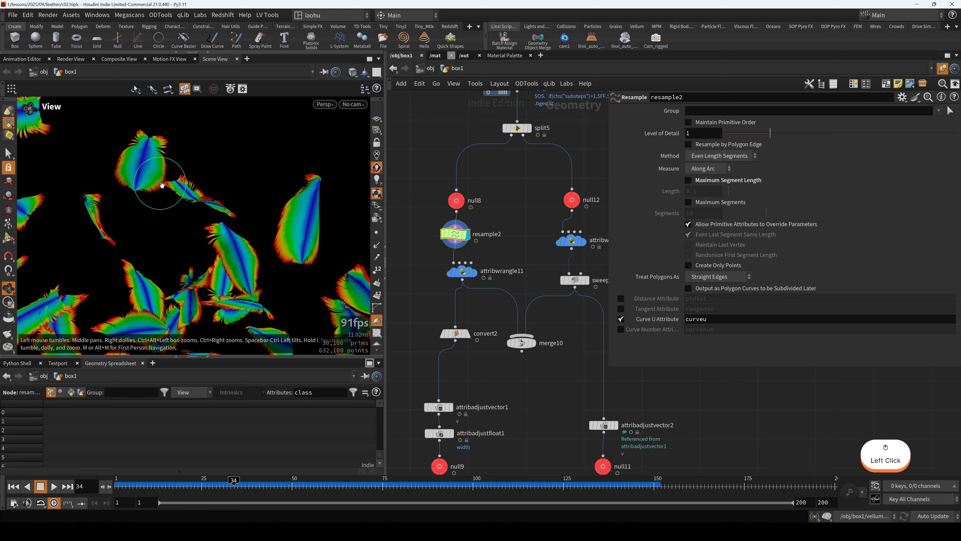
# Step: Display attribwrangle11, inspect the width taper against the curveu colours up close, and turn off the curveu visualization
pyautogui.click(462, 271)
pyautogui.press('r')
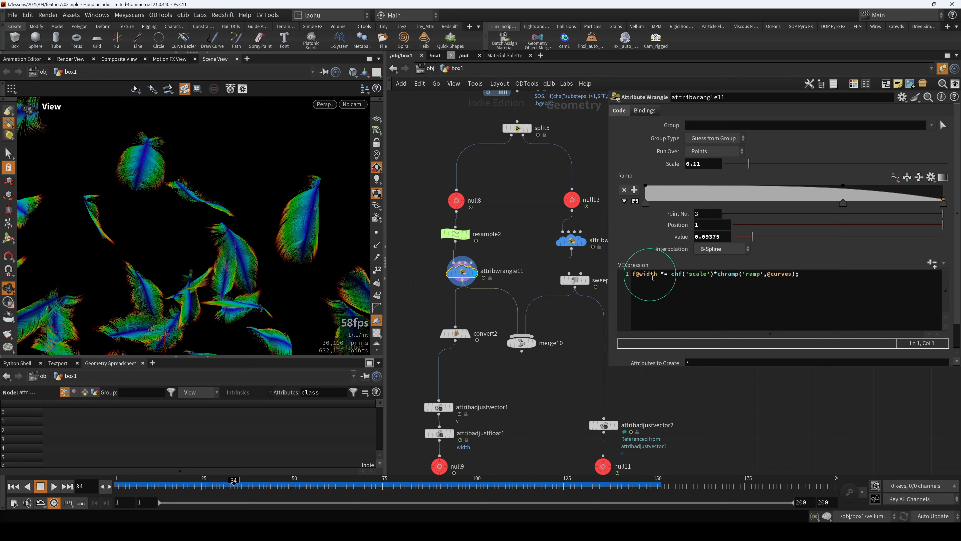
pyautogui.scroll(5, 206, 251)
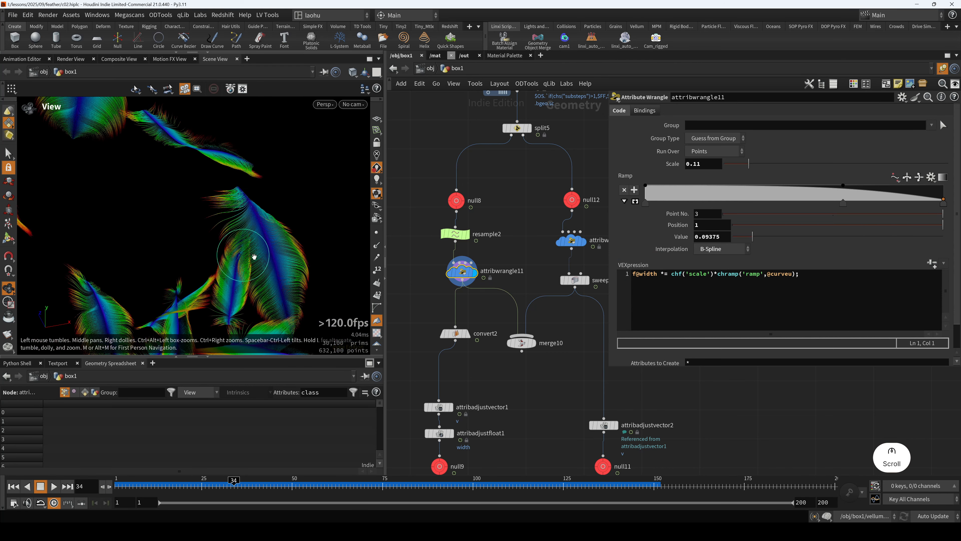
pyautogui.keyDown('ctrl'); pyautogui.middleClick(461, 273); pyautogui.keyUp('ctrl')
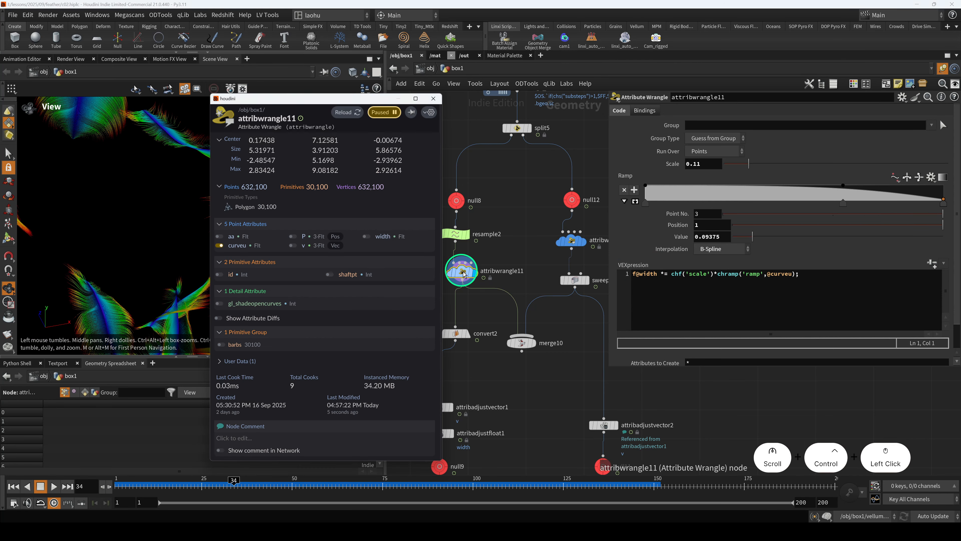
pyautogui.click(223, 246)
pyautogui.click(504, 182)
# Step: Display the filecache1 result and examine the cached feathers close up and from farther away
pyautogui.moveTo(483, 135); pyautogui.dragTo(473, 211, button='middle')
pyautogui.moveTo(465, 152); pyautogui.dragTo(509, 165)
pyautogui.press('r')
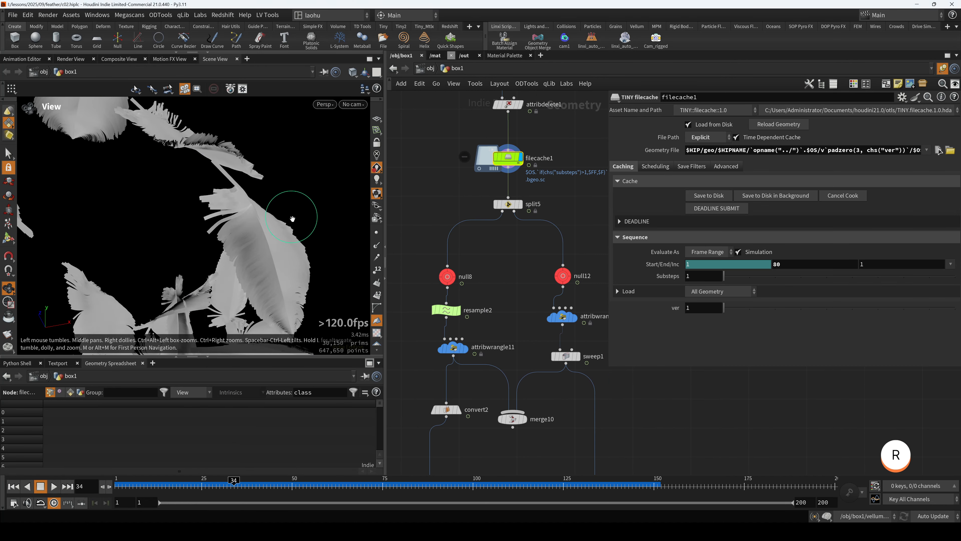
pyautogui.moveTo(292, 219); pyautogui.dragTo(288, 236)
pyautogui.scroll(-6, 318, 215)
pyautogui.moveTo(467, 156); pyautogui.dragTo(471, 279, button='middle')
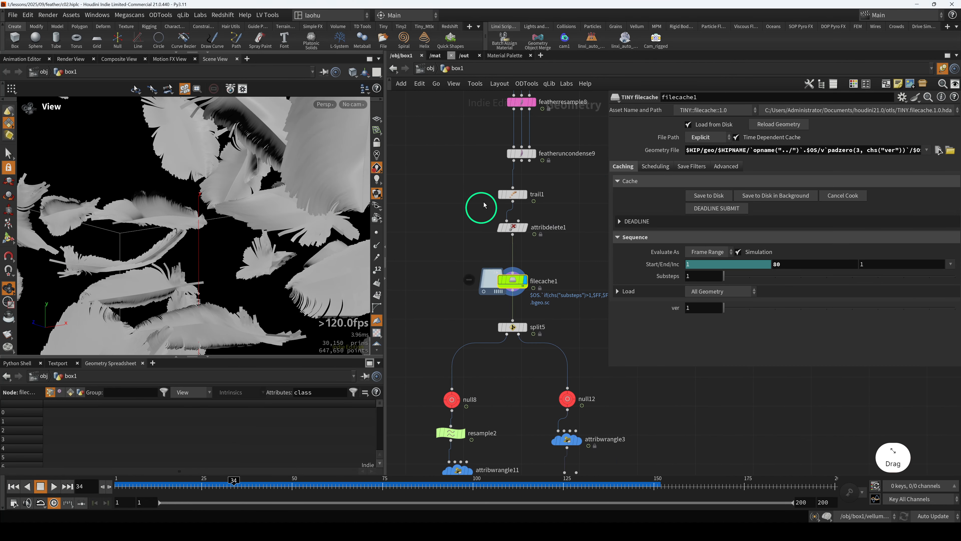
# Step: Display featherresample8 and inspect the condensed feathers along with its shaft and barb segment settings
pyautogui.moveTo(488, 131); pyautogui.dragTo(483, 192, button='middle')
pyautogui.moveTo(488, 150); pyautogui.dragTo(524, 175)
pyautogui.press('r')
pyautogui.moveTo(297, 210); pyautogui.dragTo(249, 185)
pyautogui.scroll(7, 292, 167)
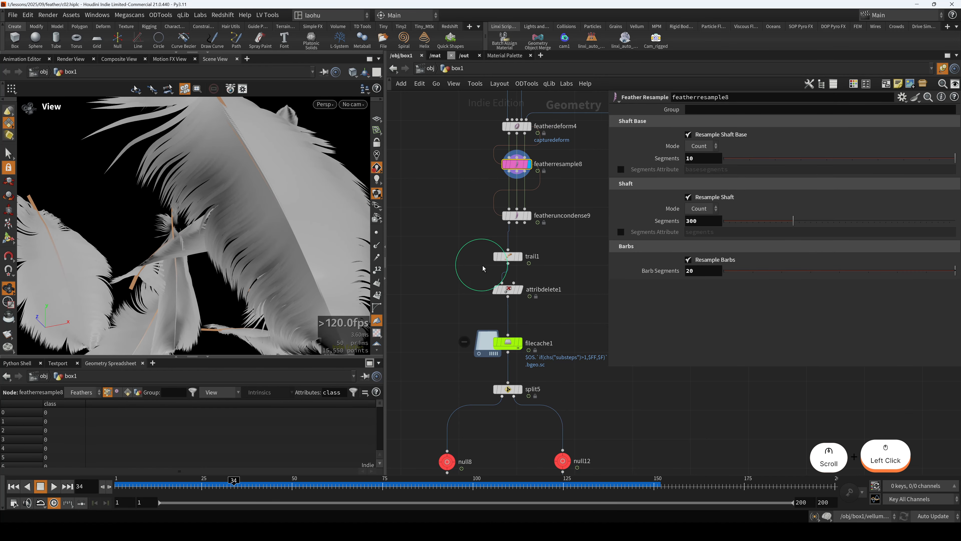
# Step: Display filecache1 and the nodes below it one after another to compare the feather geometry
pyautogui.moveTo(478, 318); pyautogui.dragTo(502, 352)
pyautogui.press('r')
pyautogui.moveTo(467, 449); pyautogui.dragTo(497, 360, button='middle')
pyautogui.press('r')
pyautogui.moveTo(447, 365); pyautogui.dragTo(457, 418)
pyautogui.press('r')
pyautogui.scroll(-4, 269, 230)
pyautogui.moveTo(474, 376); pyautogui.dragTo(472, 258, button='middle')
pyautogui.moveTo(453, 388); pyautogui.dragTo(465, 227, button='middle')
# Step: Display attribwrangle11 and examine the thinned feather barbs from different angles and distances
pyautogui.moveTo(466, 262); pyautogui.dragTo(506, 293)
pyautogui.press('r')
pyautogui.scroll(-5, 303, 253)
pyautogui.moveTo(280, 236); pyautogui.dragTo(321, 237)
pyautogui.scroll(2, 303, 249)
pyautogui.scroll(5, 305, 249)
pyautogui.scroll(3, 327, 231)
pyautogui.scroll(-2, 321, 237)
pyautogui.scroll(-3, 321, 237)
# Step: Display convert2 and review its conversion of the barbs to NURBS curves
pyautogui.moveTo(446, 367); pyautogui.dragTo(453, 272, button='middle')
pyautogui.click(504, 256)
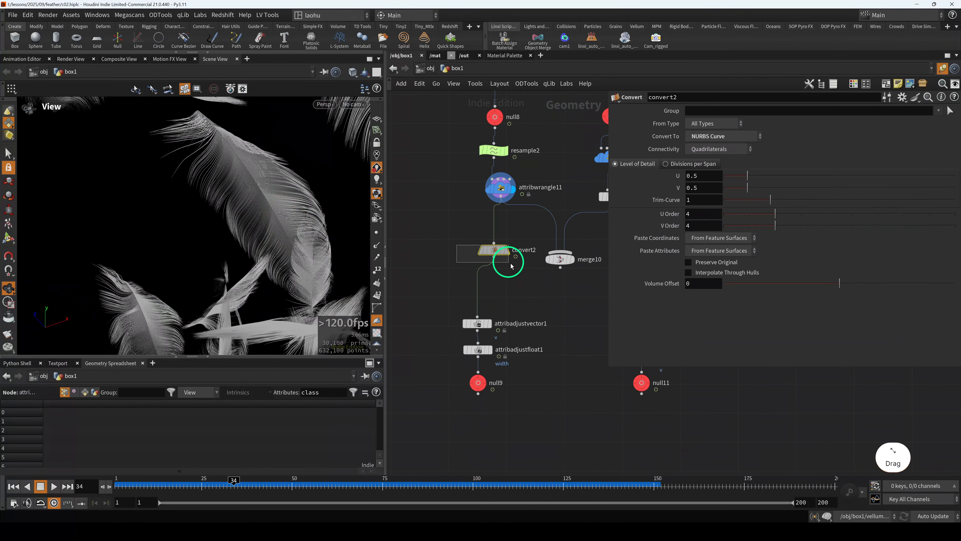
pyautogui.press('r')
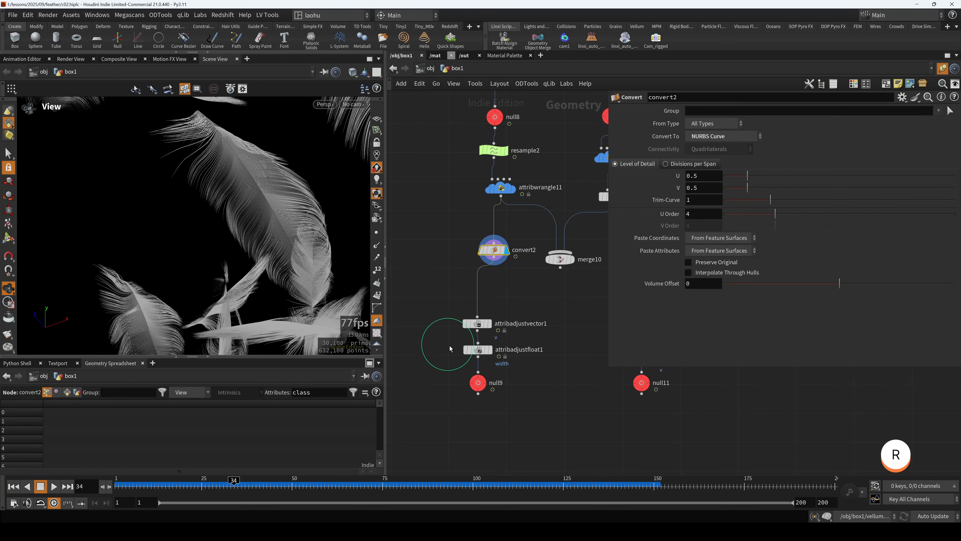
# Step: Display attribwrangle3 and sweep1 in the shaft branch and review the pscale expression and Round Tube settings
pyautogui.scroll(-3, 450, 348)
pyautogui.click(545, 239)
pyautogui.press('r')
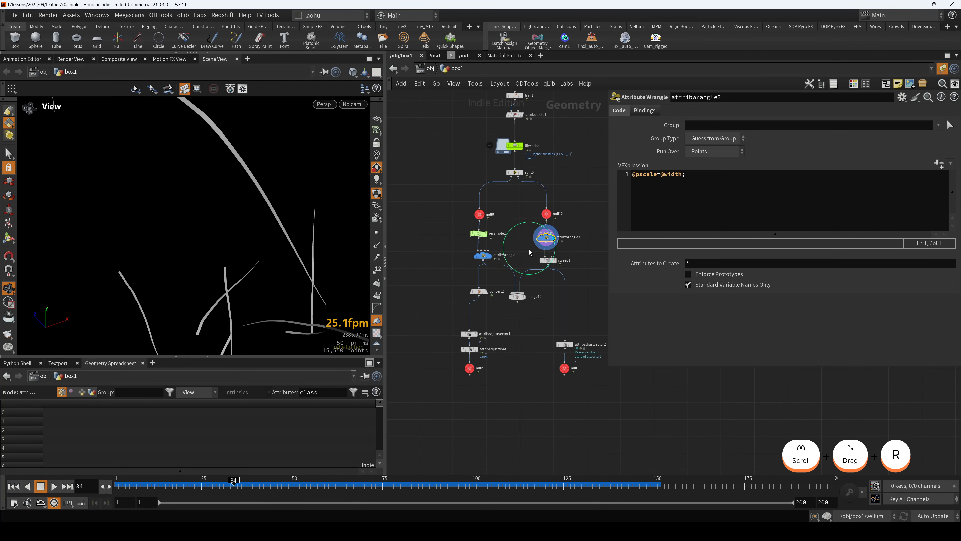
pyautogui.click(547, 259)
pyautogui.press('r')
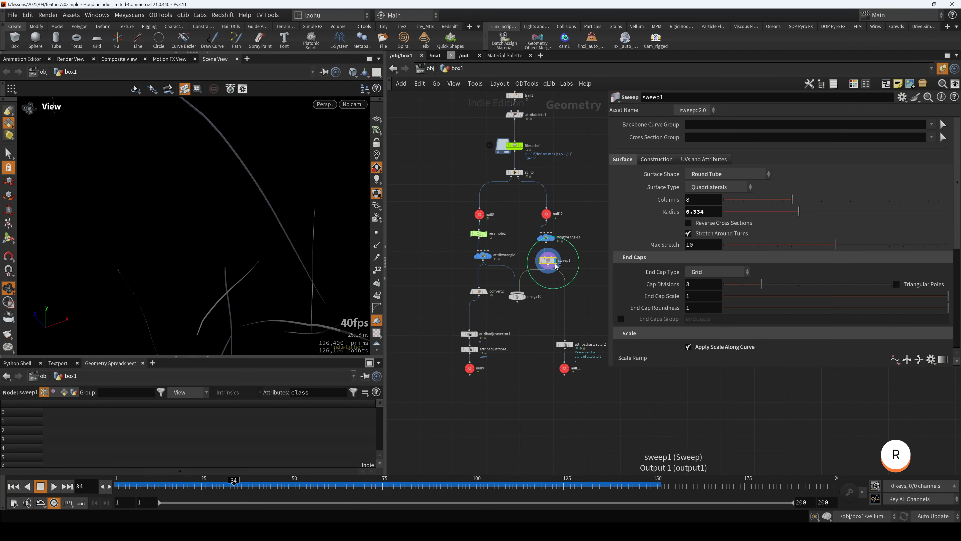
# Step: Inspect the swept feather shafts of sweep1 up close and from farther away
pyautogui.moveTo(307, 243); pyautogui.dragTo(264, 261)
pyautogui.scroll(3, 205, 259)
pyautogui.scroll(3, 204, 259)
pyautogui.scroll(-5, 215, 279)
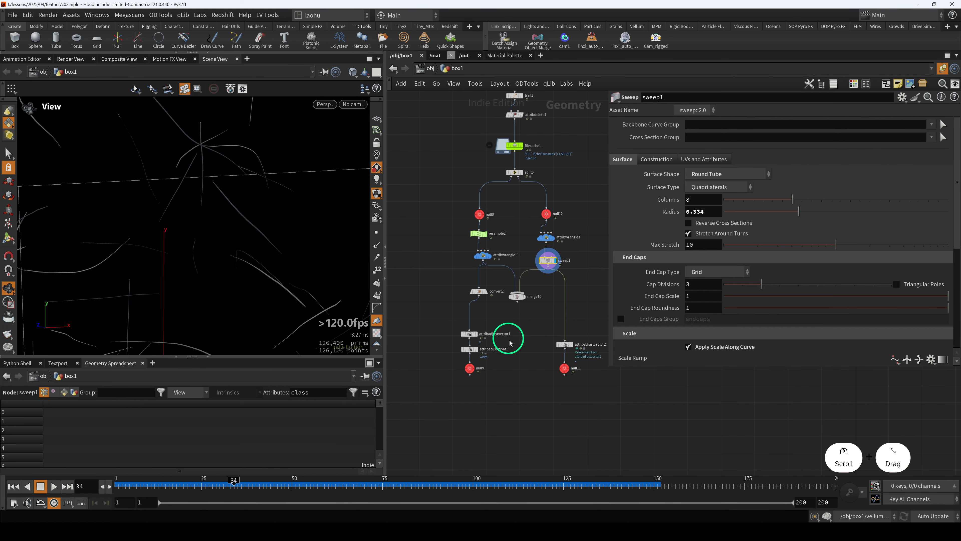
# Step: Review the velocity scaling in attribadjustvector2 and attribadjustvector1, displaying attribadjustvector1 and enlarging the parameter display
pyautogui.scroll(2, 540, 354)
pyautogui.click(579, 344)
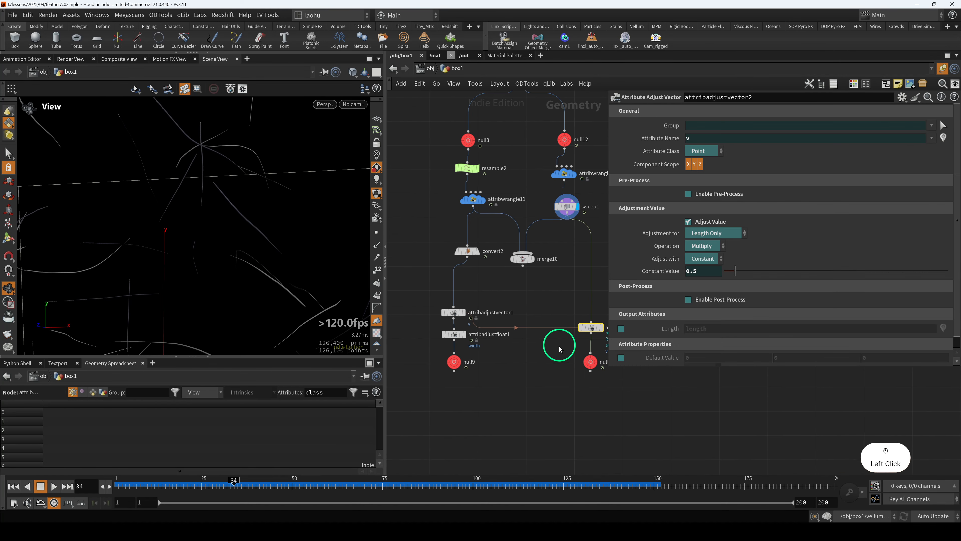
pyautogui.click(454, 313)
pyautogui.click(462, 312)
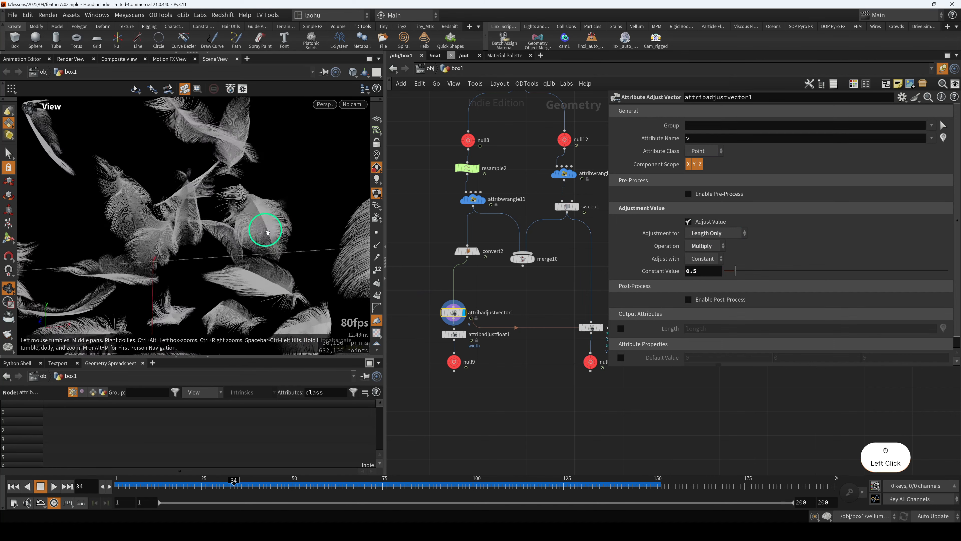
pyautogui.moveTo(277, 172); pyautogui.dragTo(282, 236)
pyautogui.click(432, 334)
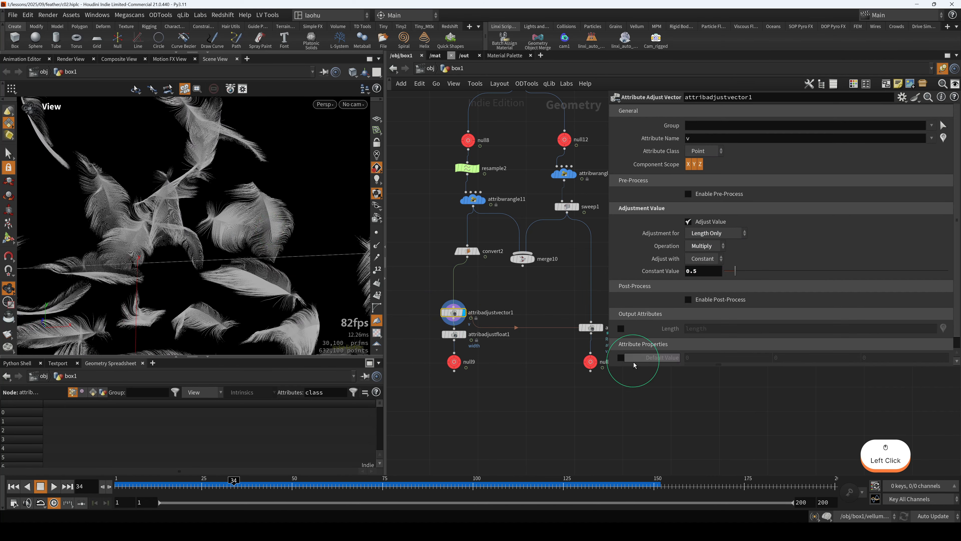
pyautogui.moveTo(610, 368); pyautogui.dragTo(623, 368)
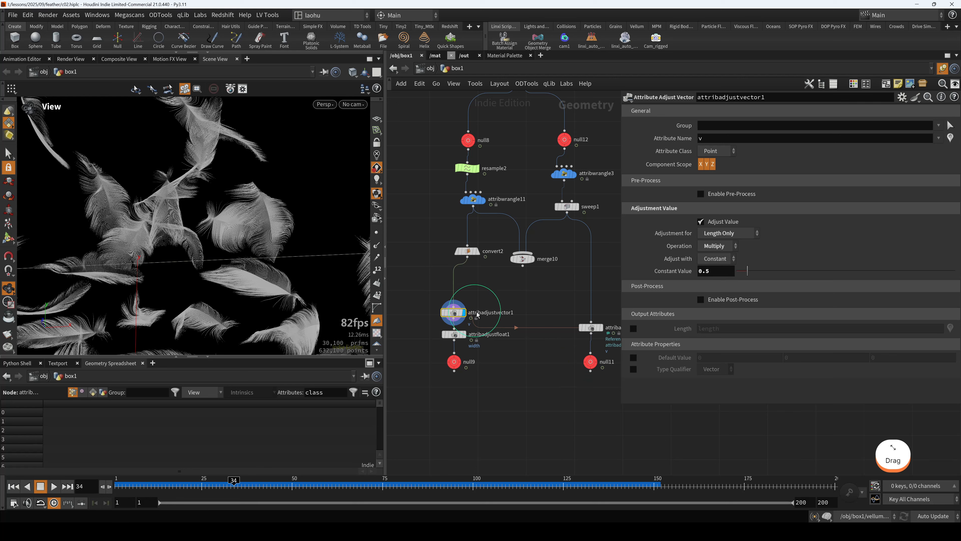
pyautogui.moveTo(551, 300); pyautogui.dragTo(555, 302, button='middle')
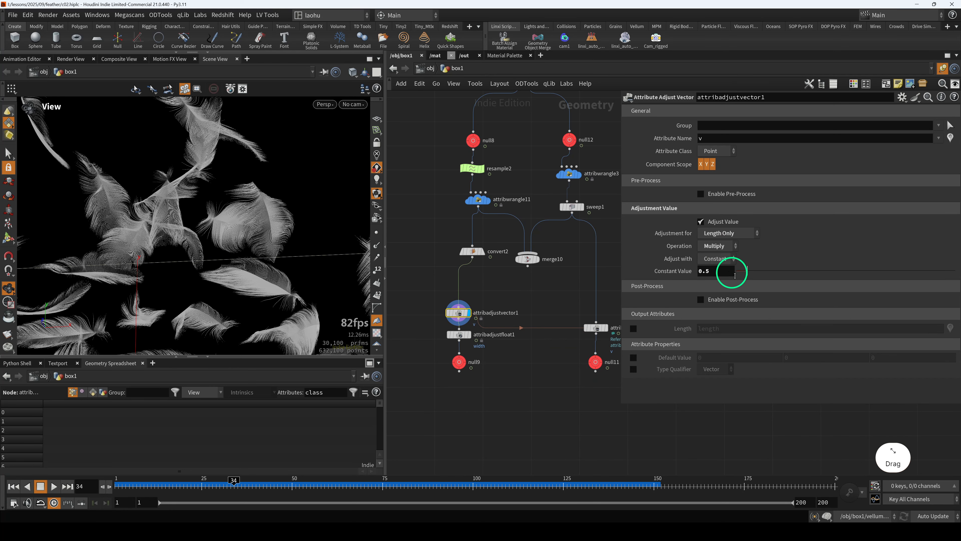
# Step: Check attribadjustfloat1 and display the null9 output at the end of the barb branch
pyautogui.click(463, 364)
pyautogui.click(457, 334)
pyautogui.click(457, 363)
pyautogui.press('r')
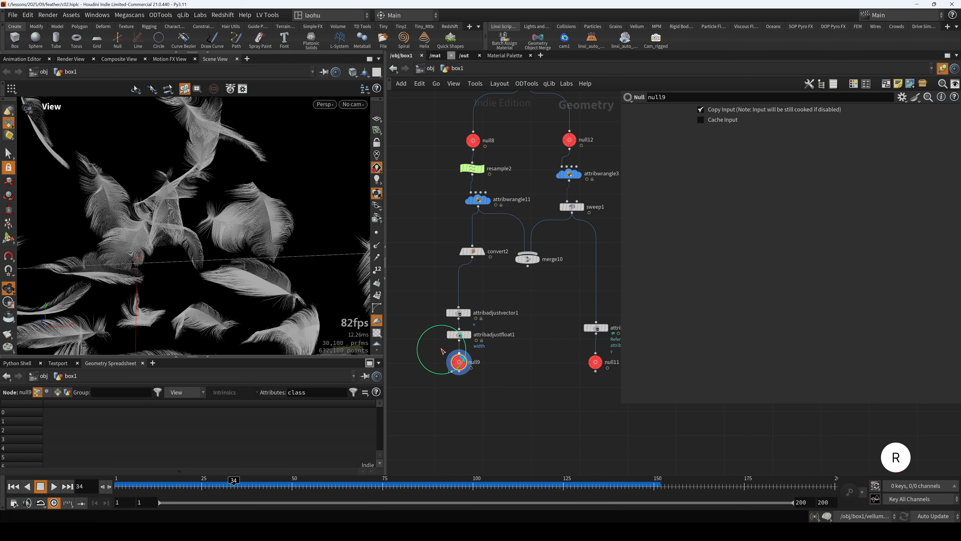
# Step: Toggle the bypass on attribadjustfloat1 to compare the barb width, select null9 and save the scene
pyautogui.click(457, 334)
pyautogui.press('q')
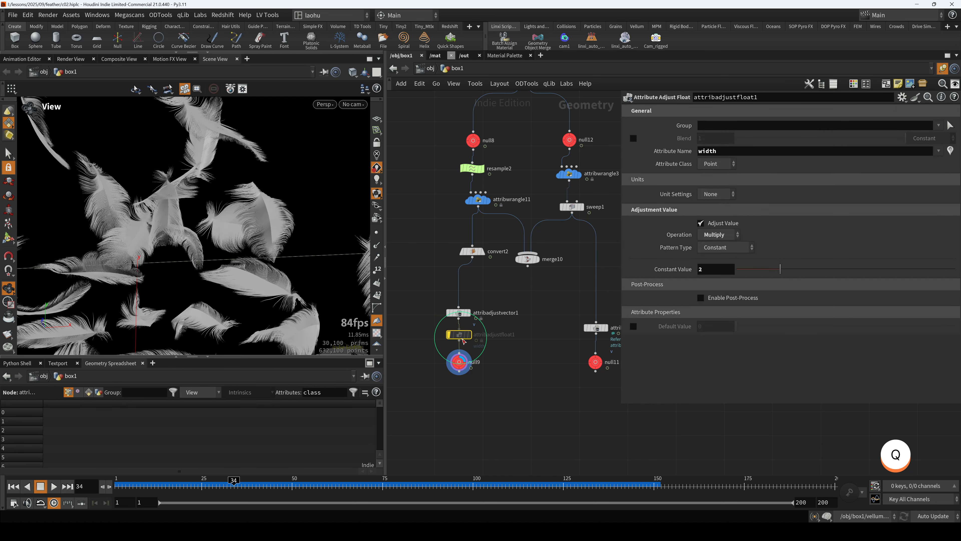
pyautogui.click(459, 360)
pyautogui.hotkey('ctrl', 's')
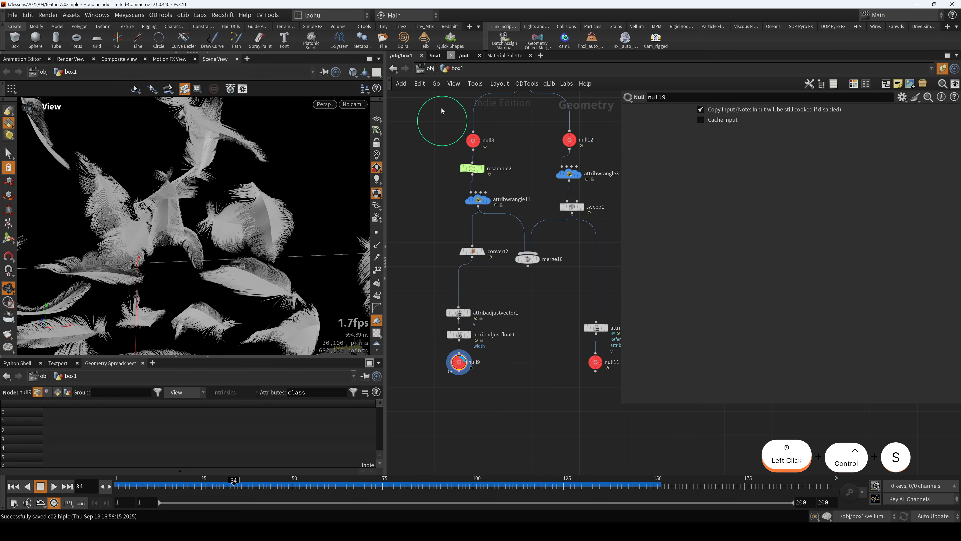
# Step: Go up to the object level, look through cam1 and scrub the timeline to frame 40
pyautogui.click(431, 68)
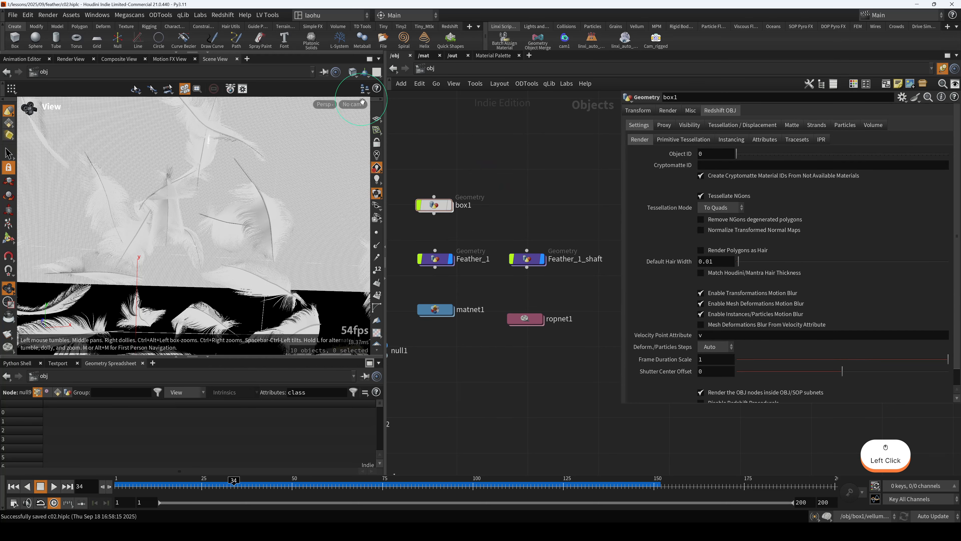
pyautogui.click(354, 104)
pyautogui.click(379, 154)
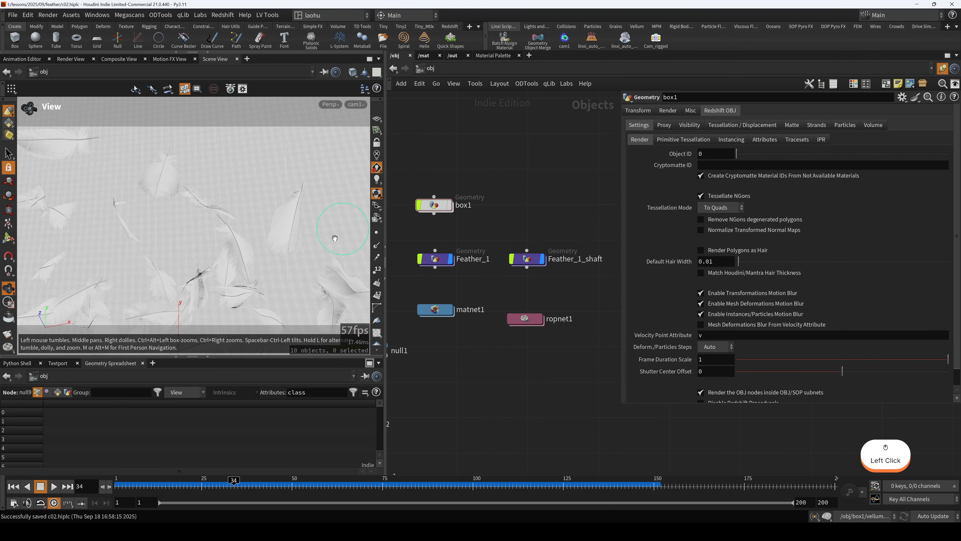
pyautogui.moveTo(203, 487); pyautogui.dragTo(289, 488)
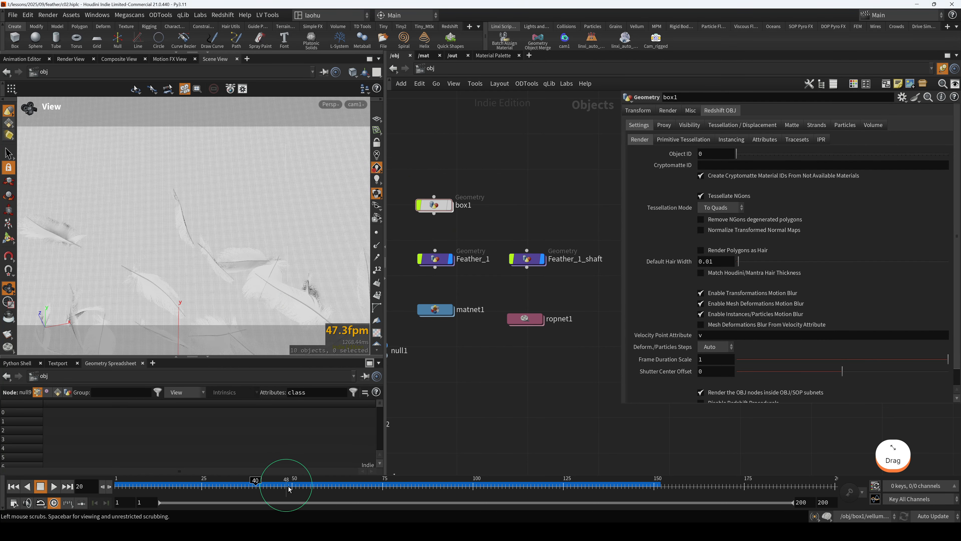
# Step: Select the rslightdome2 dome light and review its light settings and HDRI texture
pyautogui.scroll(-2, 510, 364)
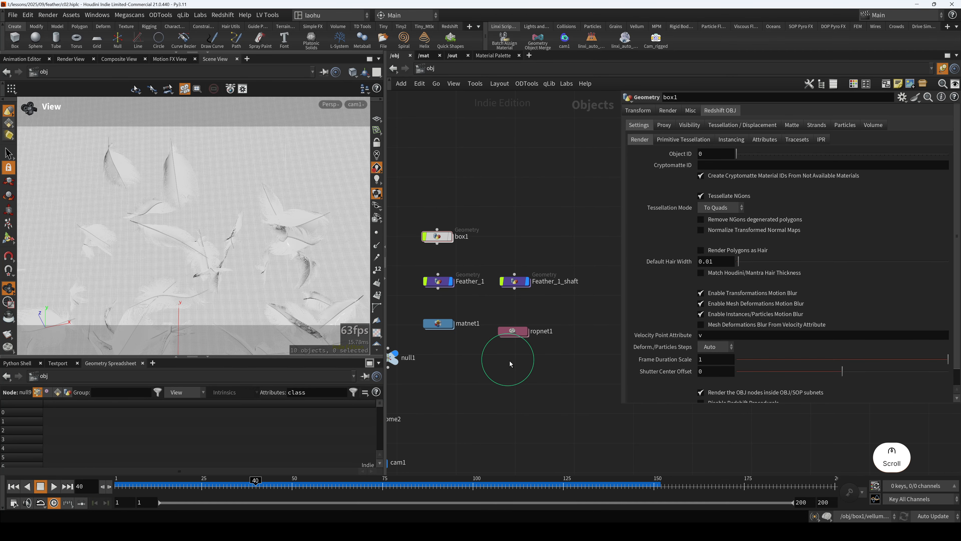
pyautogui.moveTo(448, 403); pyautogui.dragTo(553, 338, button='middle')
pyautogui.moveTo(468, 282); pyautogui.dragTo(461, 349)
pyautogui.moveTo(461, 307); pyautogui.dragTo(476, 311, button='middle')
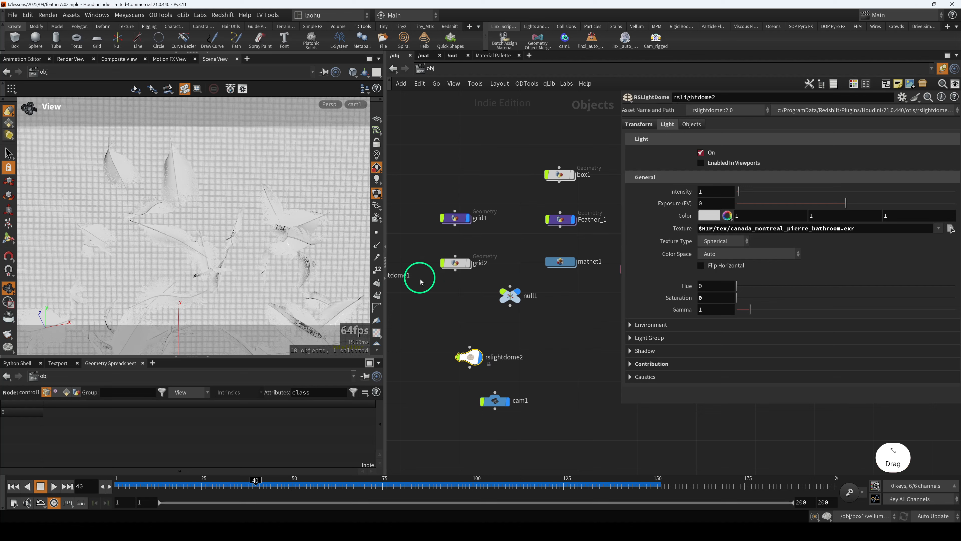
# Step: Start a Redshift render of the feathers in the Redshift Render View, and reposition and shrink its window
pyautogui.click(449, 26)
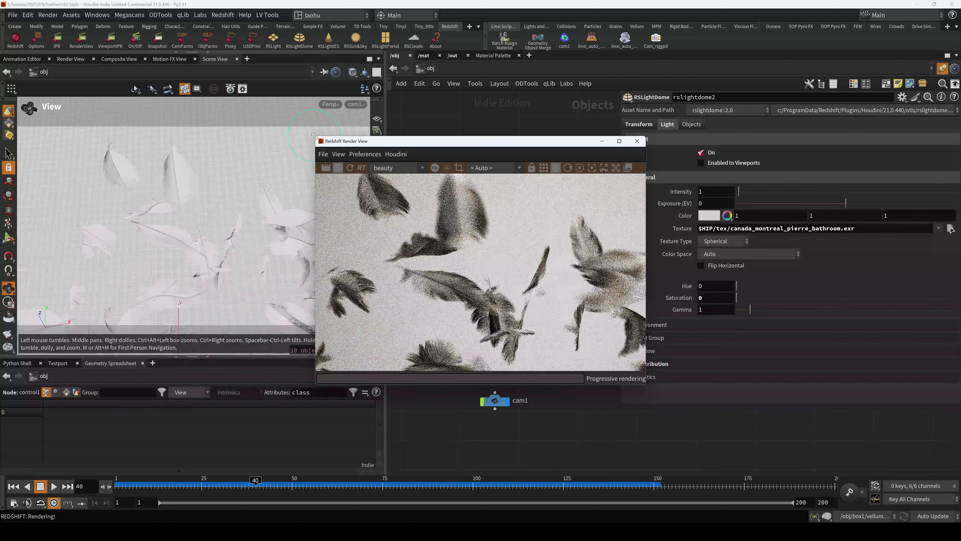
pyautogui.moveTo(317, 136); pyautogui.dragTo(160, 47)
pyautogui.moveTo(265, 53); pyautogui.dragTo(76, 45)
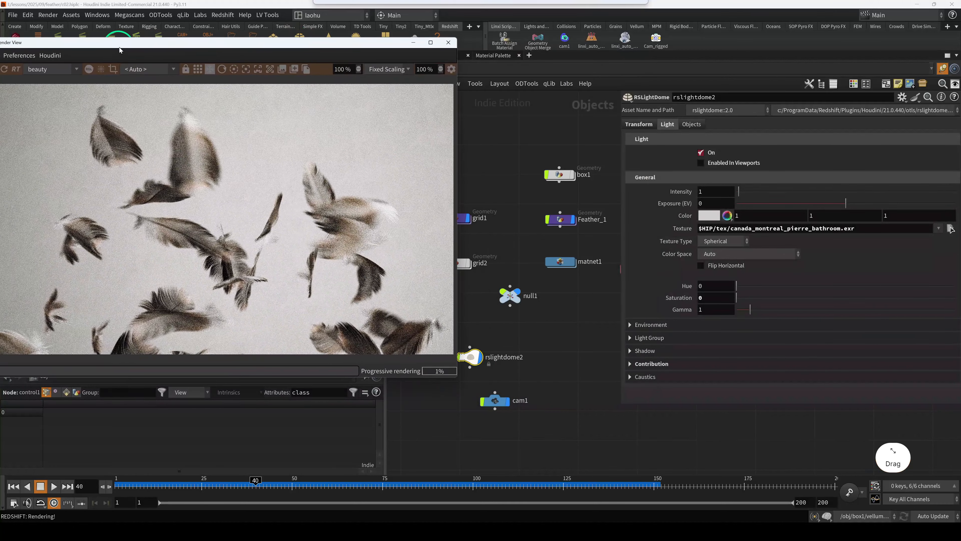
pyautogui.moveTo(460, 378); pyautogui.dragTo(388, 359)
# Step: Bring the scene's light nodes into view in the network and move the Redshift Render View clear of the viewport
pyautogui.scroll(-3, 467, 315)
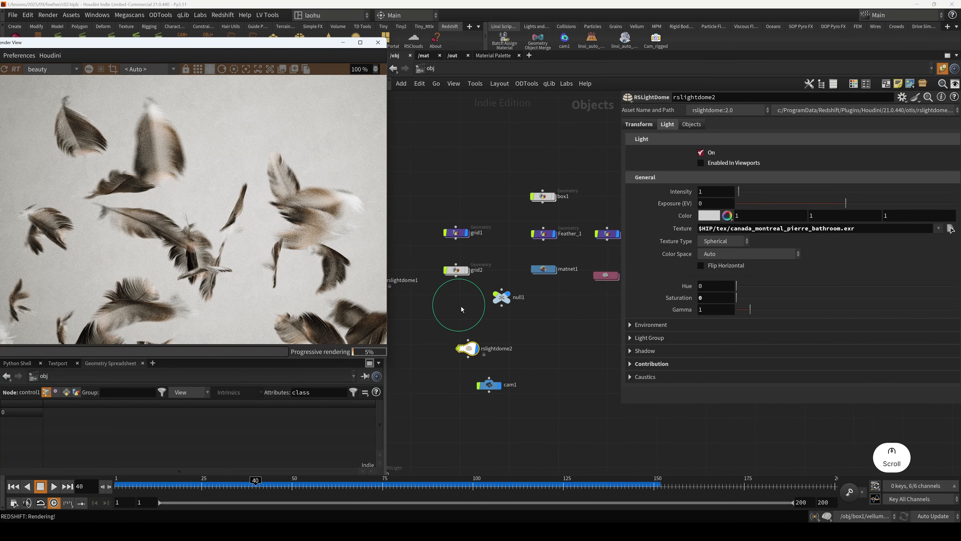
pyautogui.moveTo(454, 296); pyautogui.dragTo(514, 281, button='middle')
pyautogui.moveTo(269, 43); pyautogui.dragTo(887, 187)
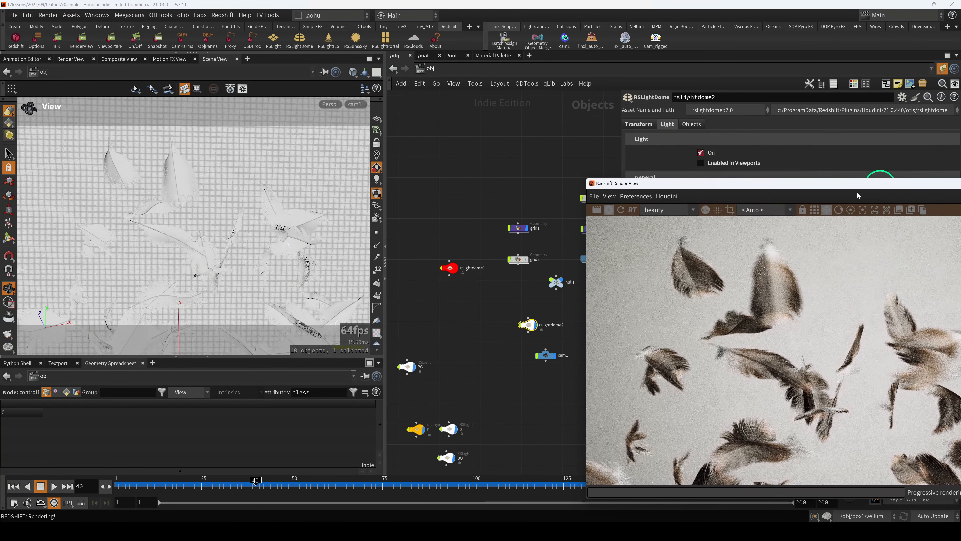
# Step: Leave the cam1 view and examine the layout of the area lights around the feathers
pyautogui.press('h')
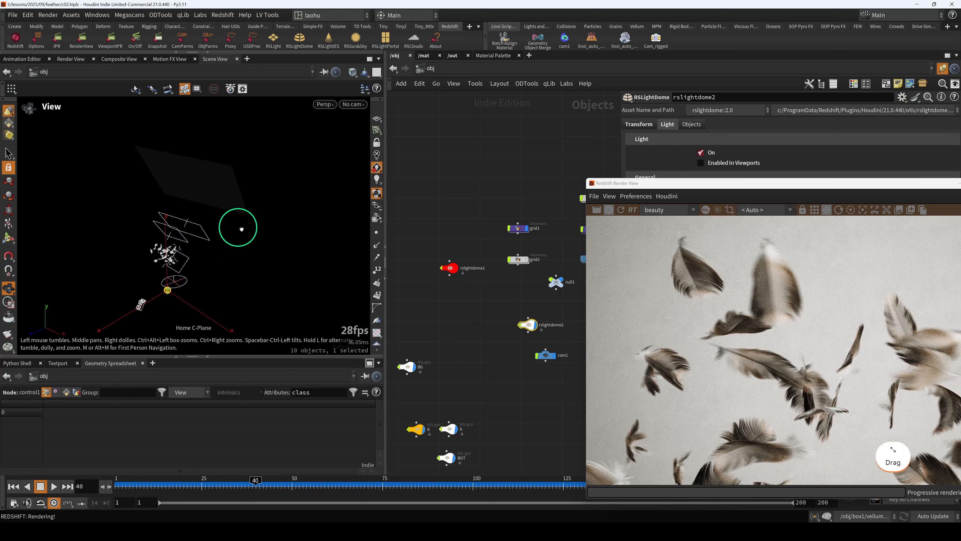
pyautogui.moveTo(236, 225); pyautogui.dragTo(171, 235)
pyautogui.scroll(3, 188, 223)
pyautogui.scroll(3, 191, 215)
pyautogui.scroll(2, 182, 255)
pyautogui.scroll(3, 182, 255)
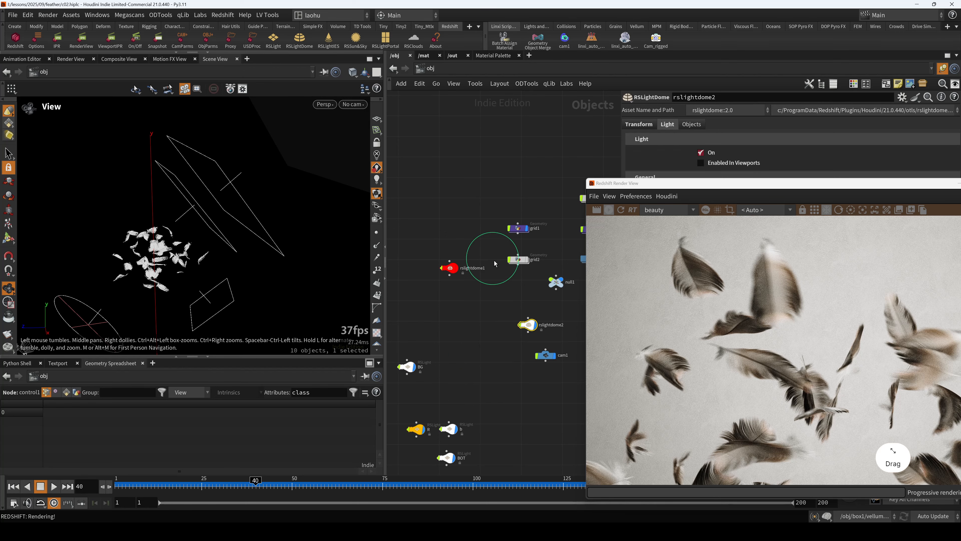
# Step: Select the BG area light and review its light settings, with the Redshift Render View cleared from the parameters
pyautogui.moveTo(456, 372); pyautogui.dragTo(480, 309, button='middle')
pyautogui.click(433, 304)
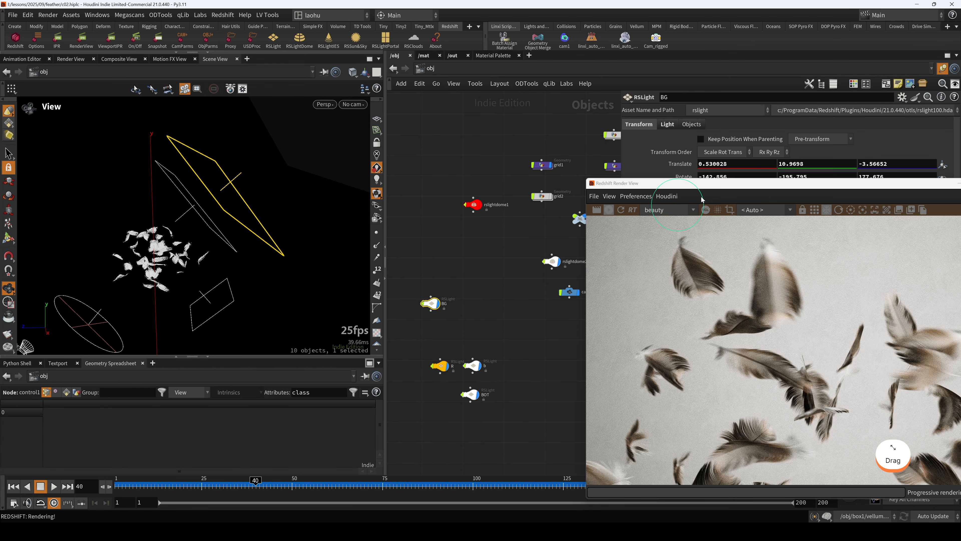
pyautogui.moveTo(725, 189); pyautogui.dragTo(692, 155)
pyautogui.click(694, 141)
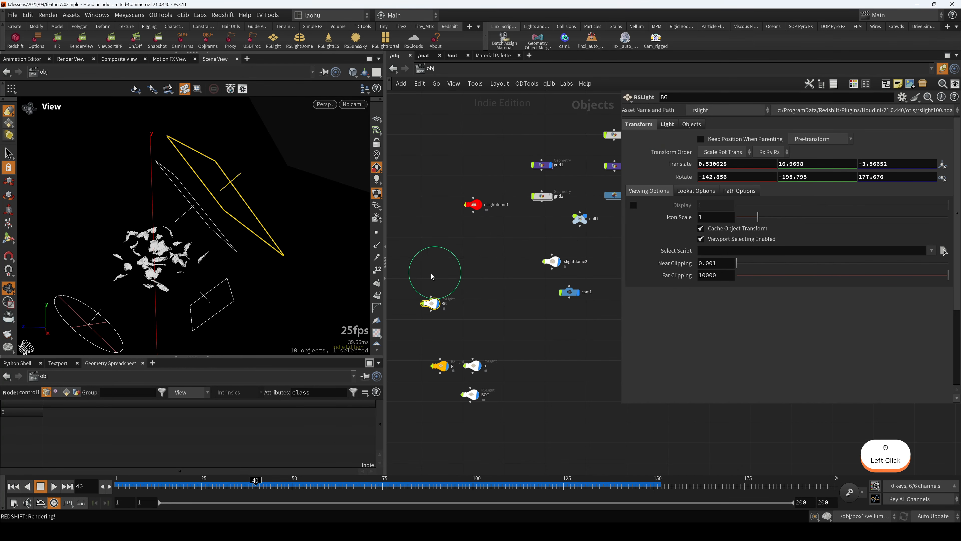
pyautogui.click(668, 124)
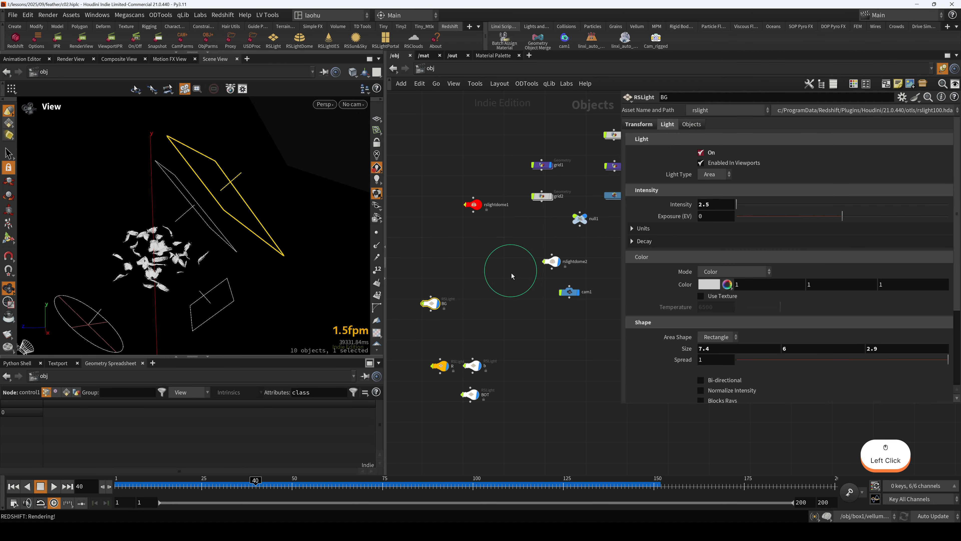
pyautogui.moveTo(509, 273); pyautogui.dragTo(530, 291, button='middle')
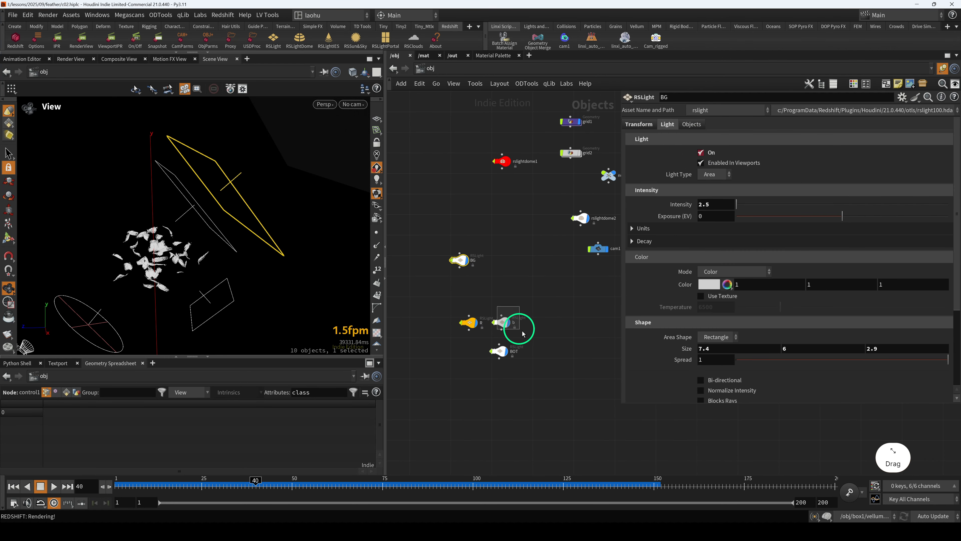
# Step: Select the b area light and examine its light settings and its placement relative to the feathers
pyautogui.moveTo(524, 333); pyautogui.dragTo(527, 336)
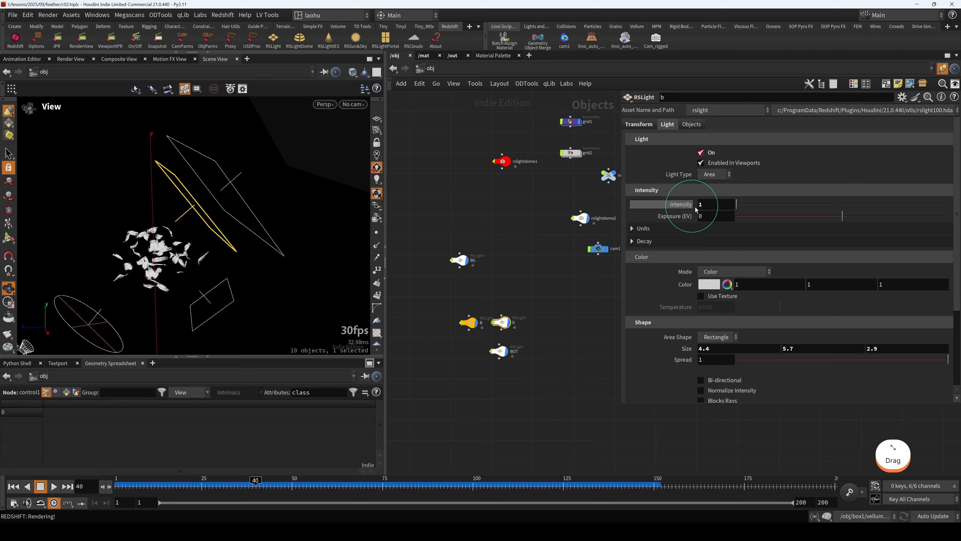
pyautogui.scroll(10, 226, 253)
pyautogui.click(219, 237)
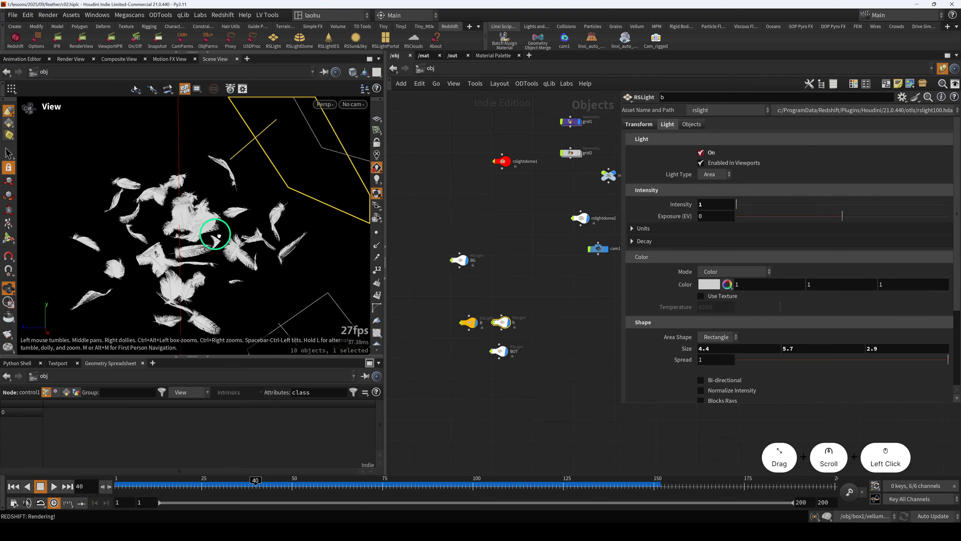
pyautogui.moveTo(219, 235); pyautogui.dragTo(242, 248)
pyautogui.scroll(-2, 235, 236)
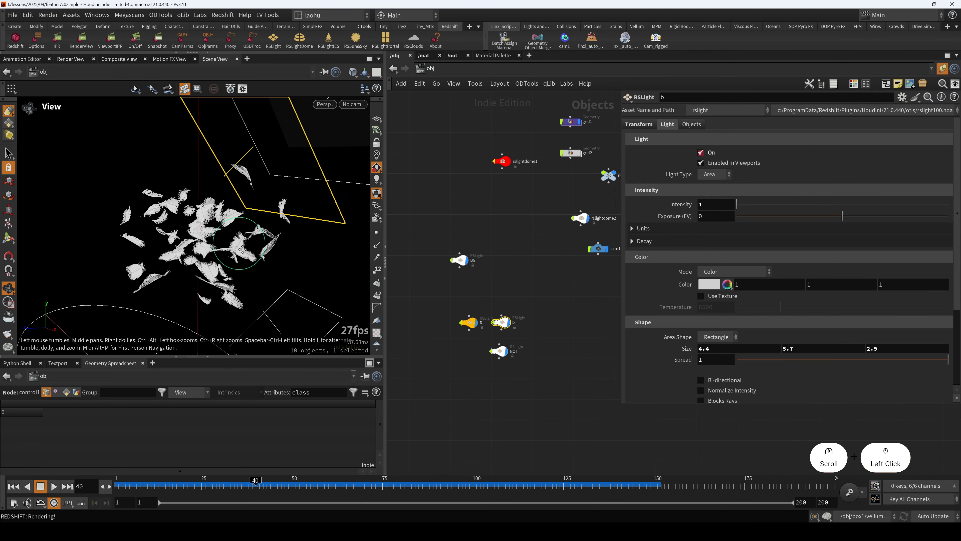
pyautogui.scroll(5, 243, 248)
pyautogui.click(510, 320)
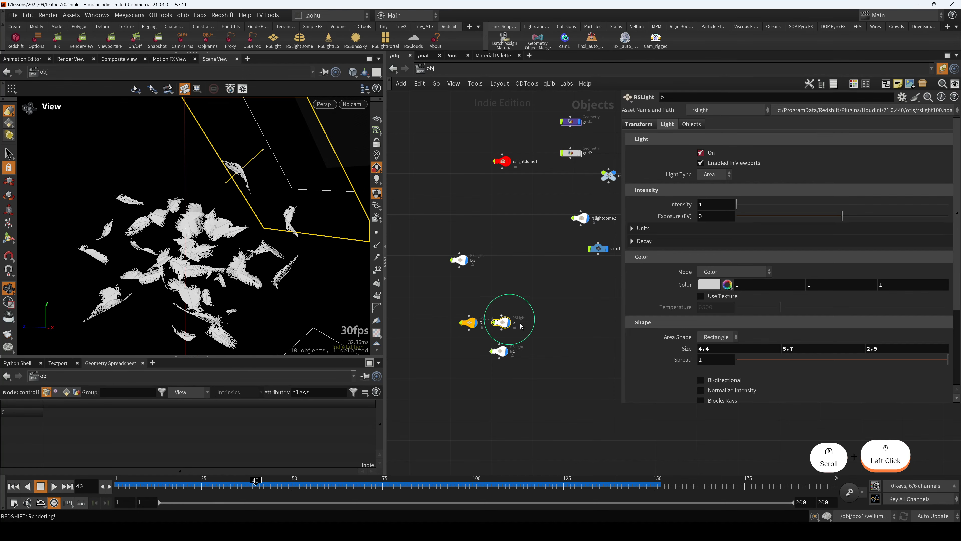
pyautogui.moveTo(349, 337); pyautogui.dragTo(268, 267)
# Step: Examine the R disc light's settings and placement from the home view, and check the BOT light's object associations
pyautogui.click(471, 322)
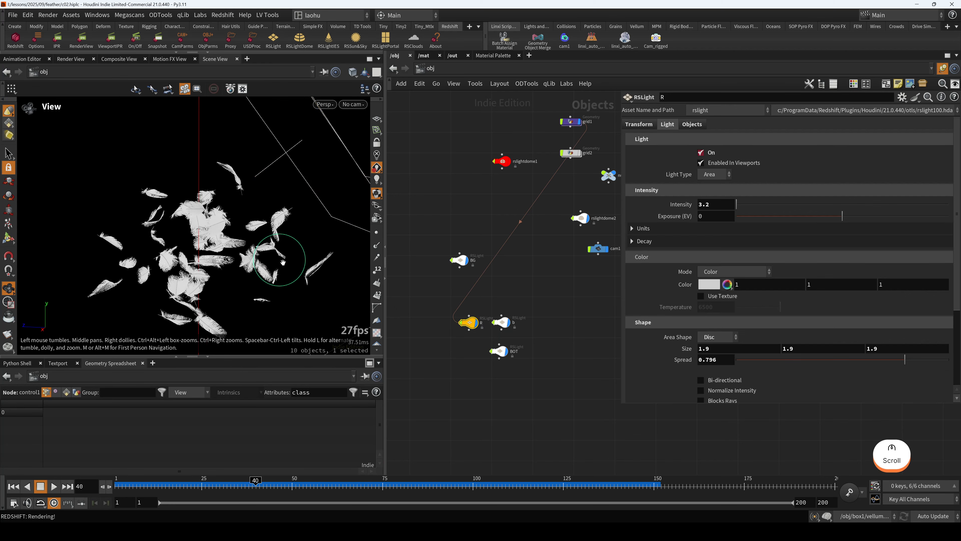
pyautogui.scroll(-3, 306, 262)
pyautogui.press('h')
pyautogui.scroll(5, 260, 243)
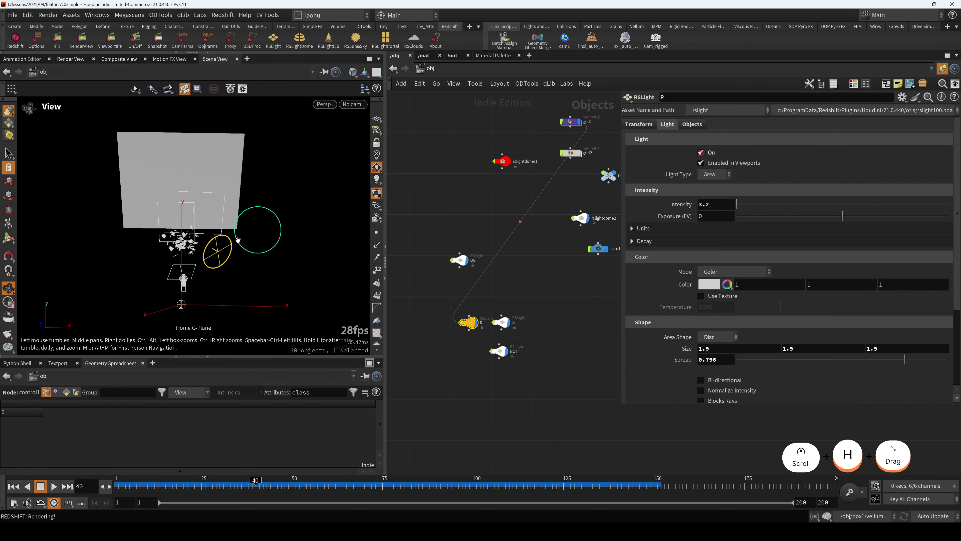
pyautogui.moveTo(207, 254); pyautogui.dragTo(235, 248)
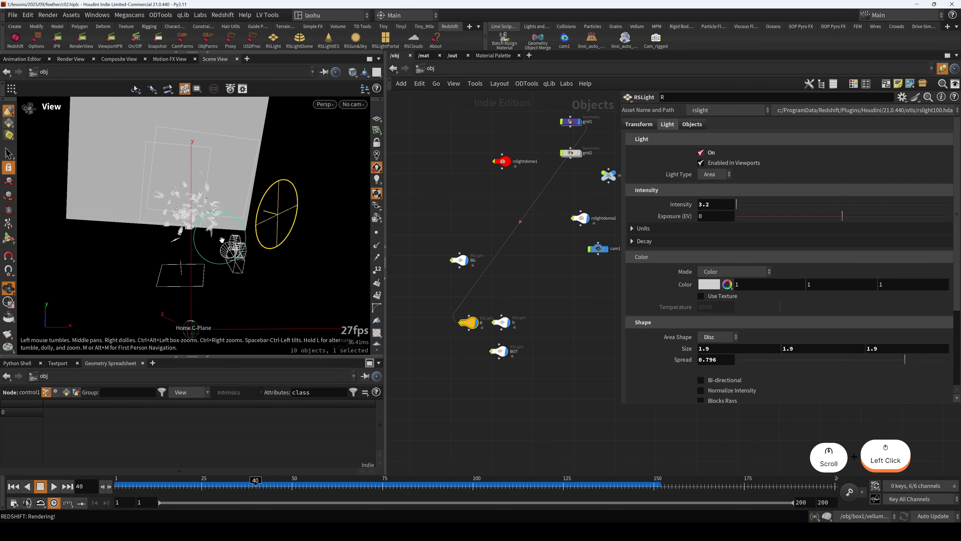
pyautogui.scroll(3, 236, 248)
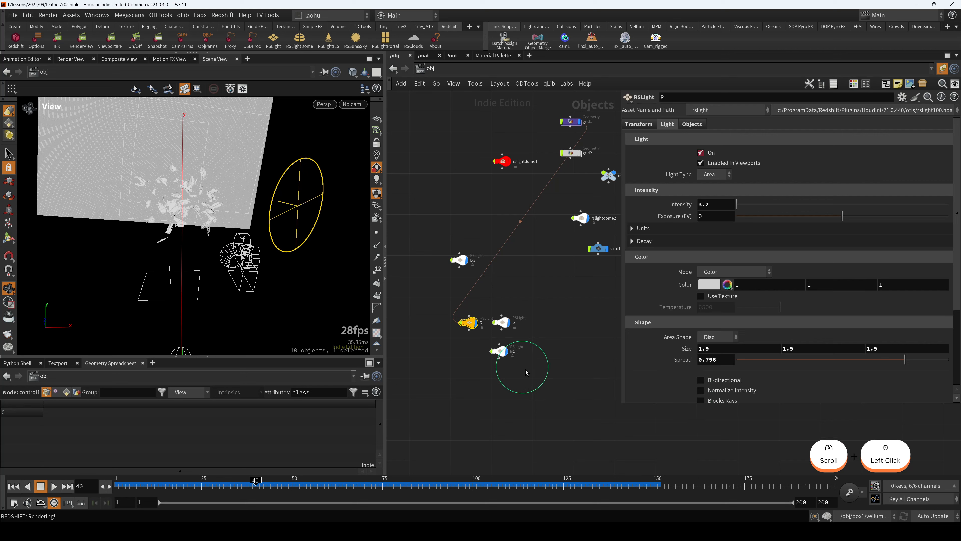
pyautogui.click(499, 351)
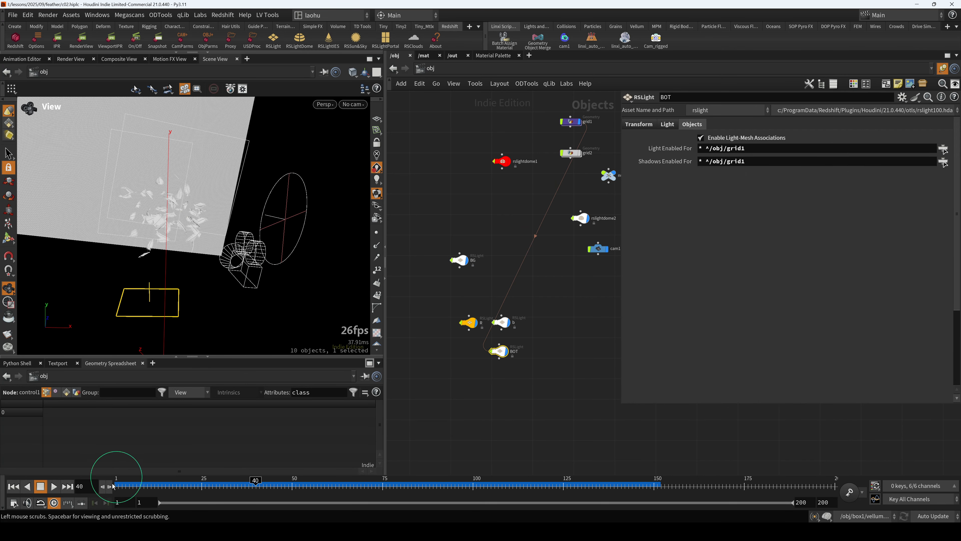
# Step: View the c02.mp4 clip in PotPlayer, switch back to the Redshift Render View, and place its window over the viewport
pyautogui.moveTo(614, 539)
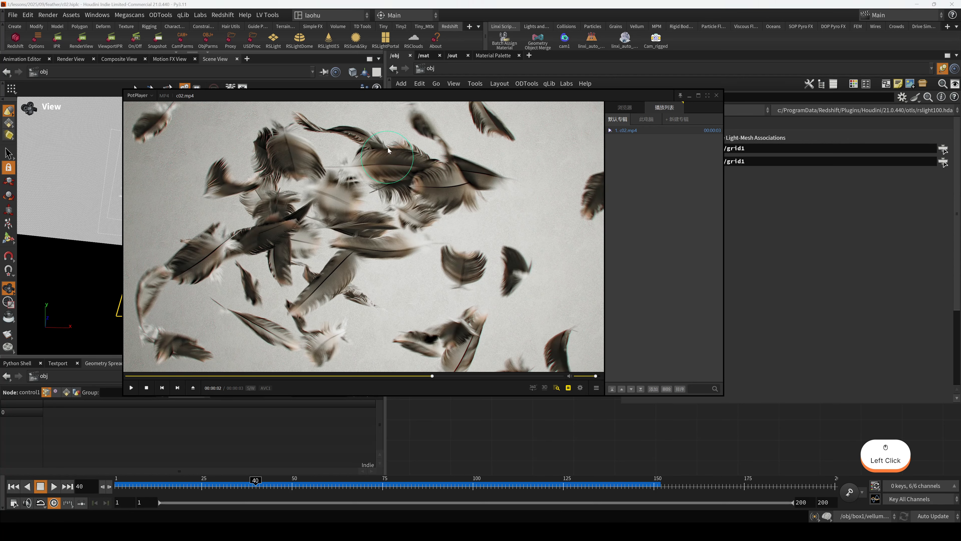
pyautogui.click(741, 302)
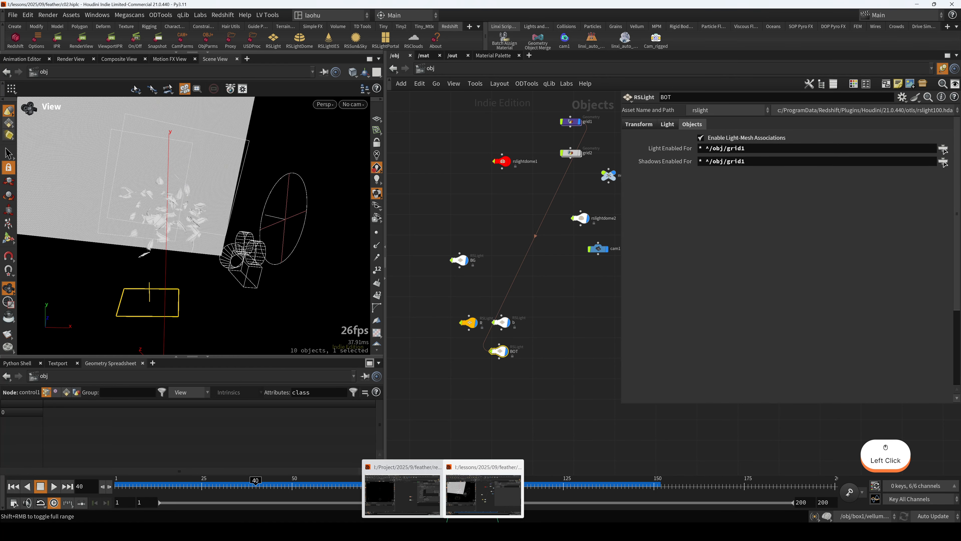
pyautogui.click(481, 532)
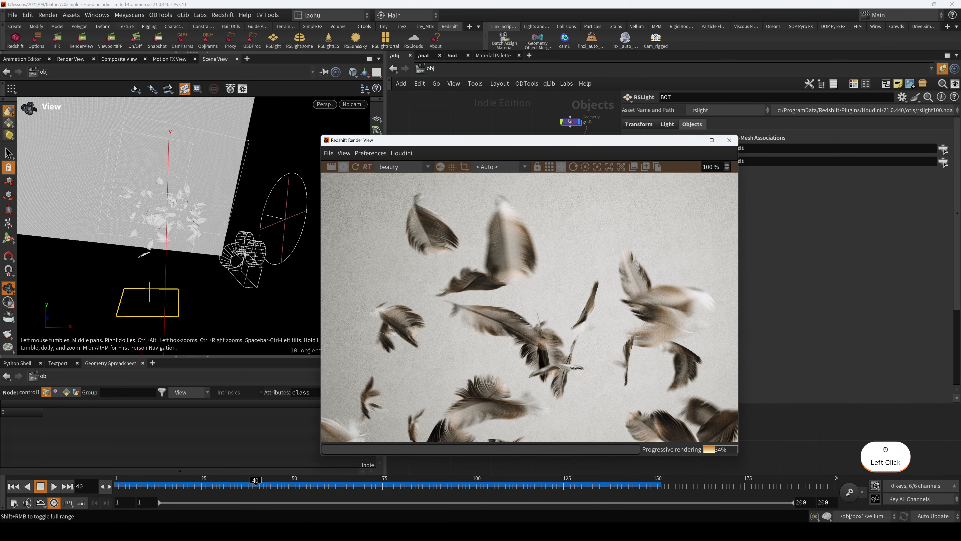
pyautogui.moveTo(455, 142); pyautogui.dragTo(134, 81)
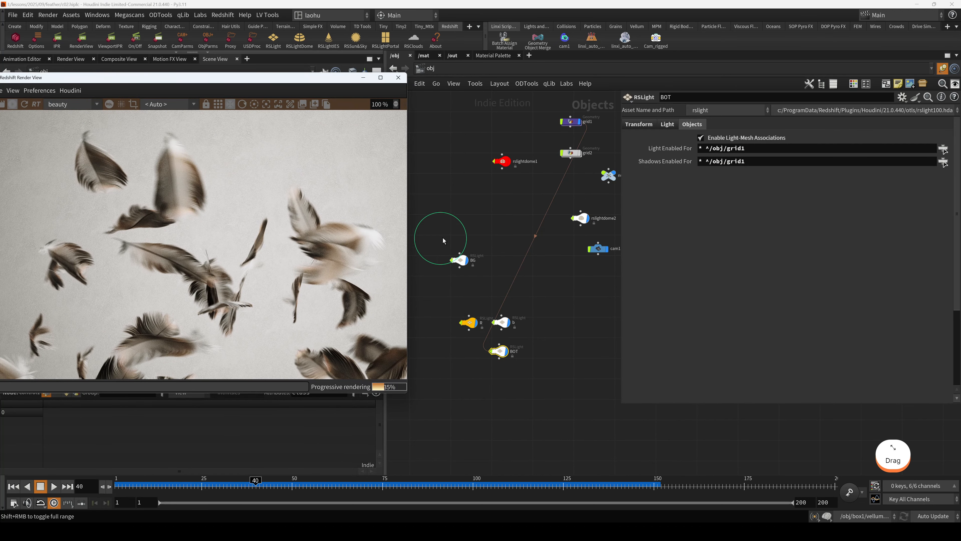
# Step: Select Feather_1 and Feather_1_shaft in turn and review their Redshift motion blur settings
pyautogui.scroll(-1, 458, 227)
pyautogui.scroll(4, 459, 229)
pyautogui.click(517, 207)
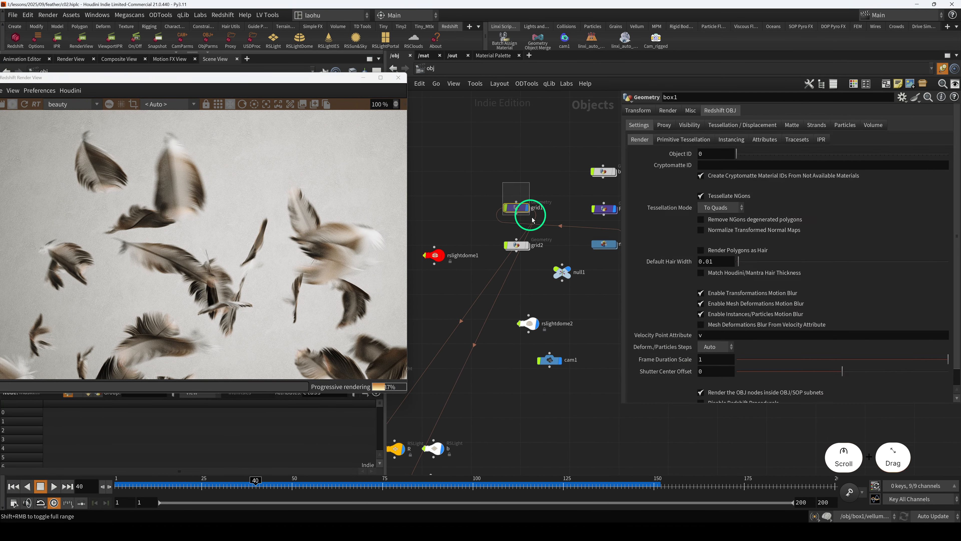
pyautogui.moveTo(546, 215); pyautogui.dragTo(482, 220, button='middle')
pyautogui.moveTo(510, 198); pyautogui.dragTo(554, 224)
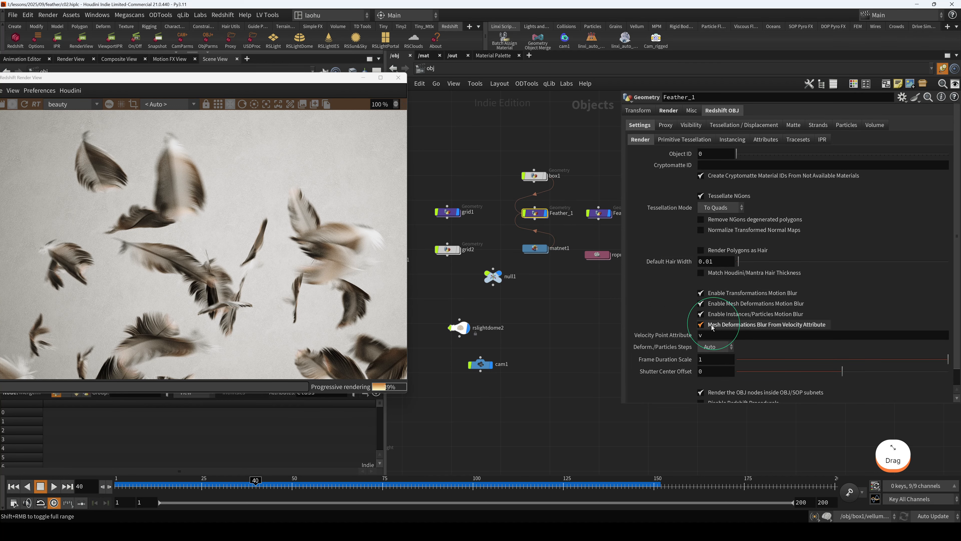
pyautogui.moveTo(605, 310); pyautogui.dragTo(566, 307, button='middle')
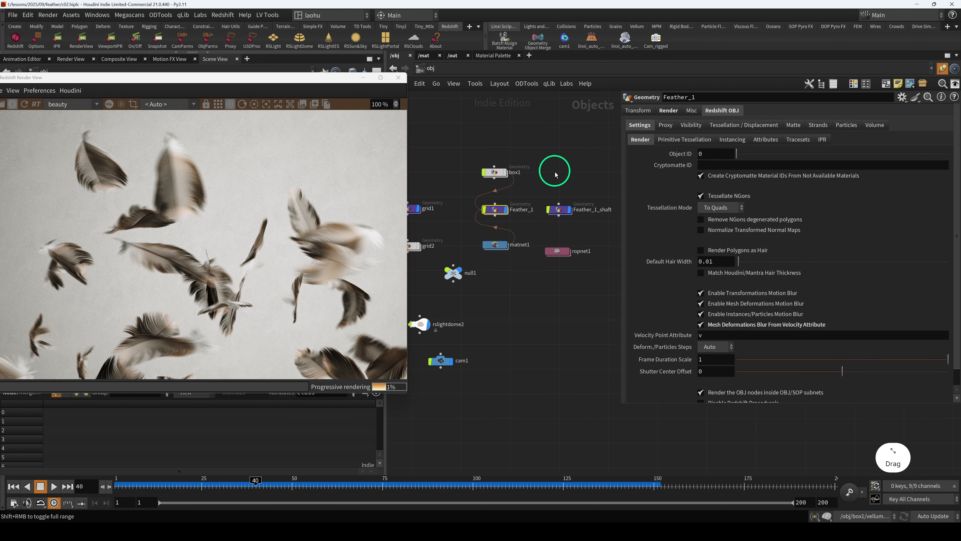
pyautogui.moveTo(552, 174); pyautogui.dragTo(581, 226)
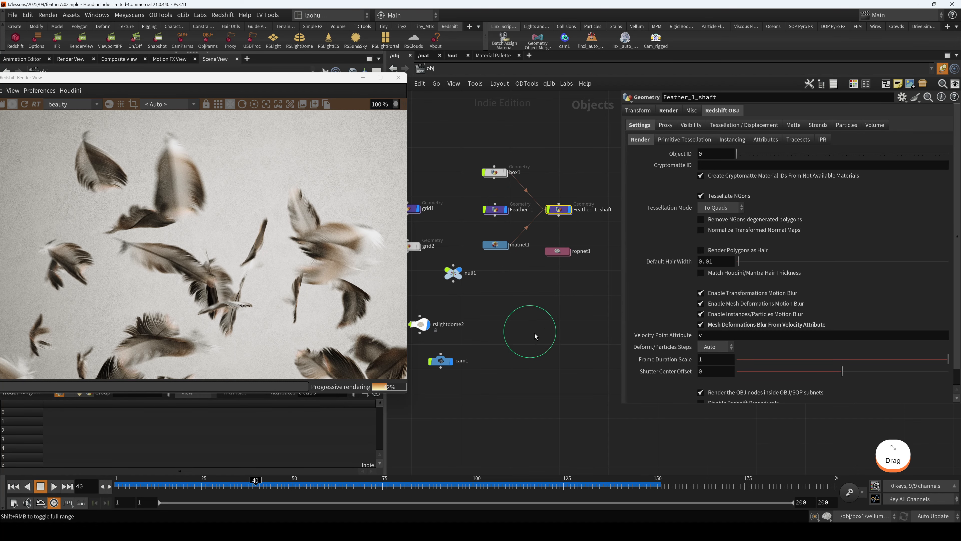
# Step: Enter the matnet1 material network and bring its feather material builders into view
pyautogui.click(526, 333)
pyautogui.press('2')
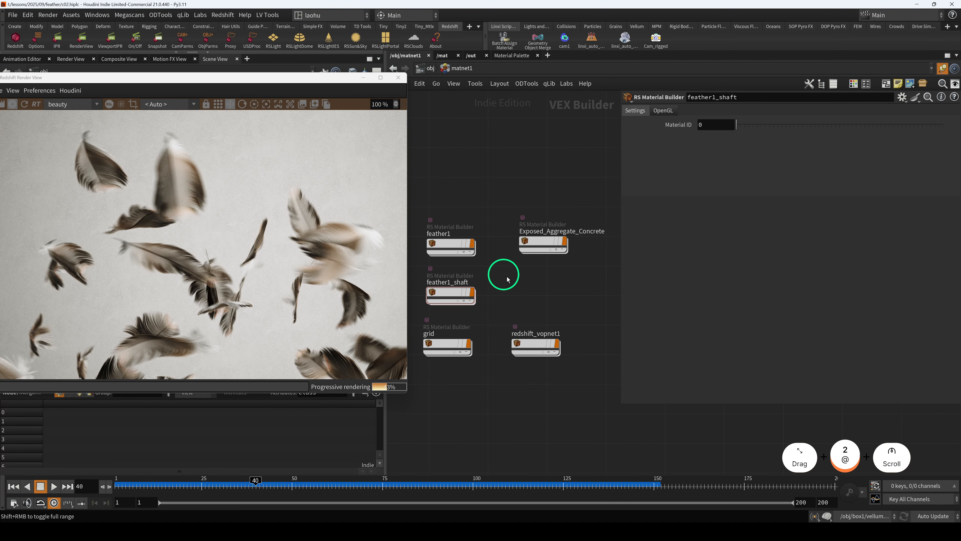
pyautogui.click(541, 248)
pyautogui.moveTo(539, 245); pyautogui.dragTo(539, 248)
pyautogui.moveTo(518, 310); pyautogui.dragTo(558, 296, button='middle')
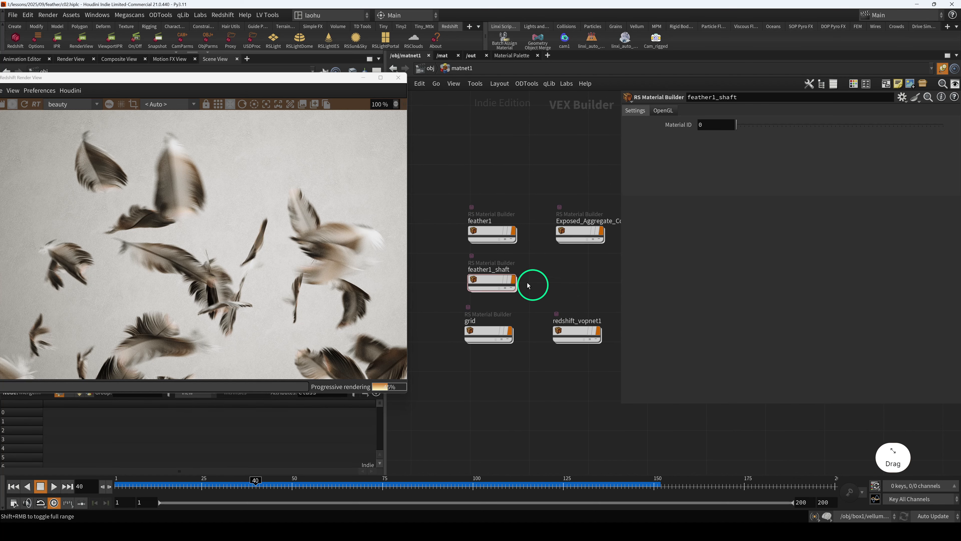
# Step: Open the feather1 material and review its RSRamp1 color ramp and the Hair nodes it feeds
pyautogui.doubleClick(490, 232)
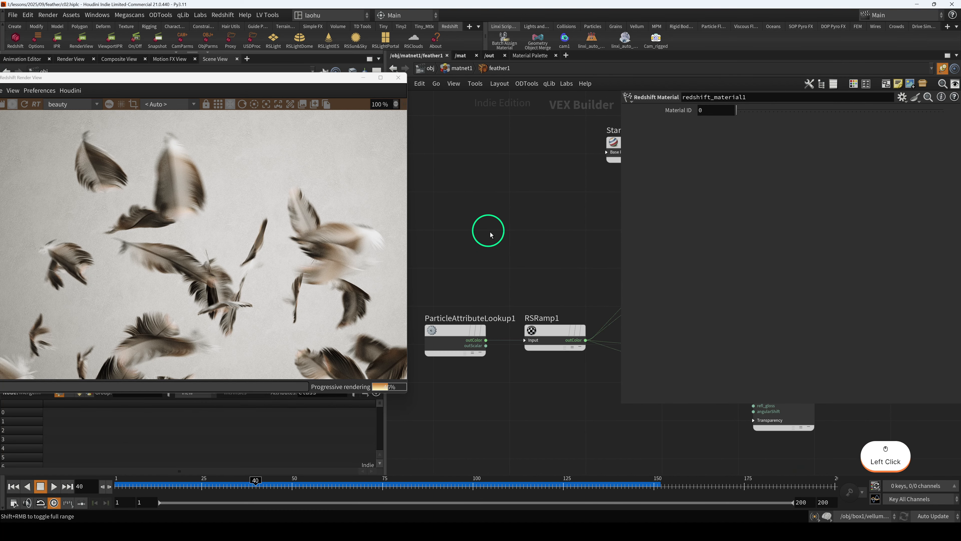
pyautogui.scroll(-2, 506, 244)
pyautogui.moveTo(505, 245); pyautogui.dragTo(460, 216, button='middle')
pyautogui.click(487, 266)
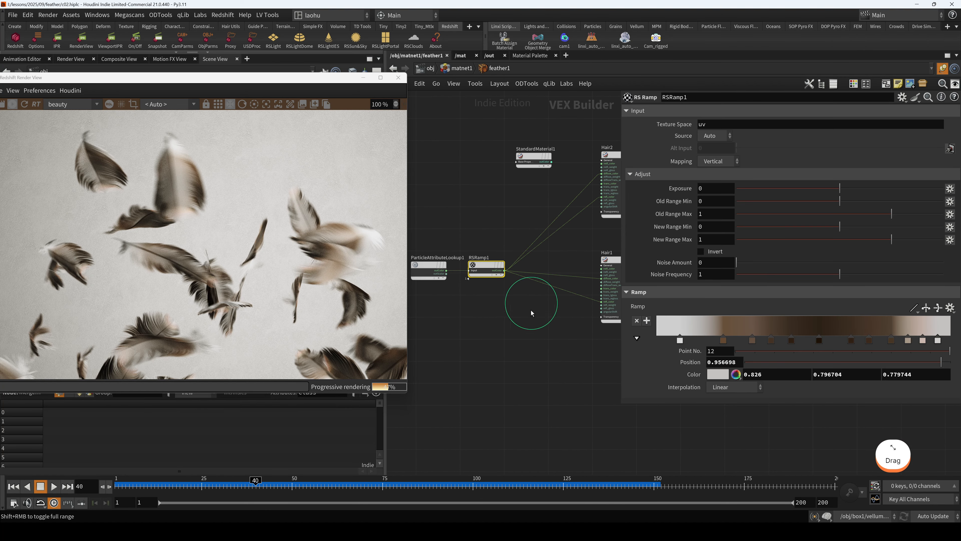
pyautogui.moveTo(442, 283); pyautogui.dragTo(443, 286)
pyautogui.moveTo(493, 243); pyautogui.dragTo(517, 301)
pyautogui.moveTo(526, 317); pyautogui.dragTo(506, 305, button='middle')
pyautogui.moveTo(532, 335); pyautogui.dragTo(476, 339, button='middle')
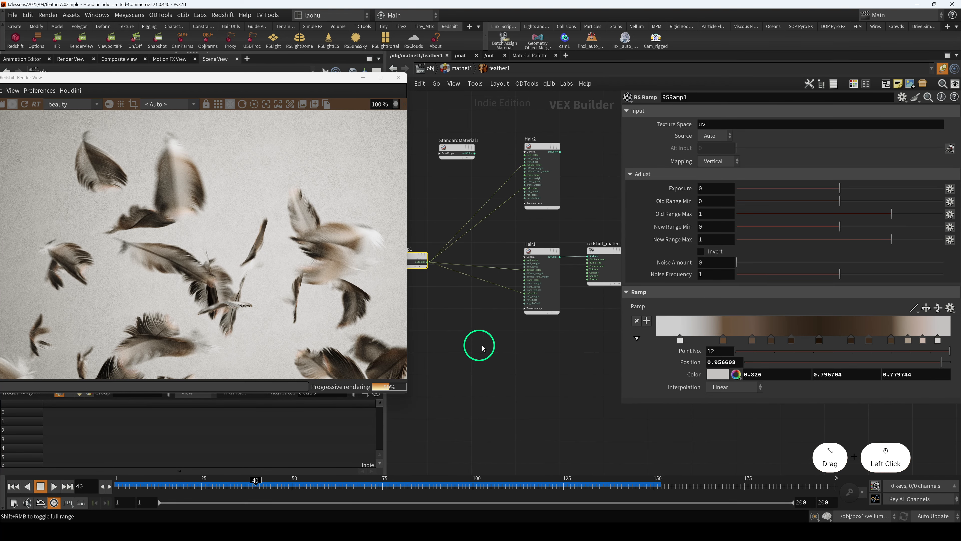
# Step: Try an internal reflection weight of 0.756 on the Hair1 node, and undo the change
pyautogui.click(541, 254)
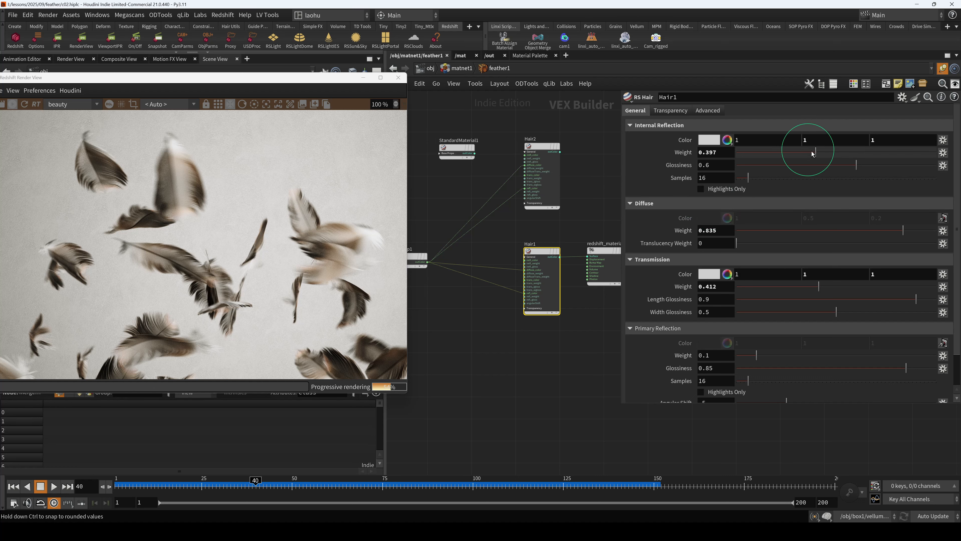
pyautogui.moveTo(832, 152); pyautogui.dragTo(887, 151)
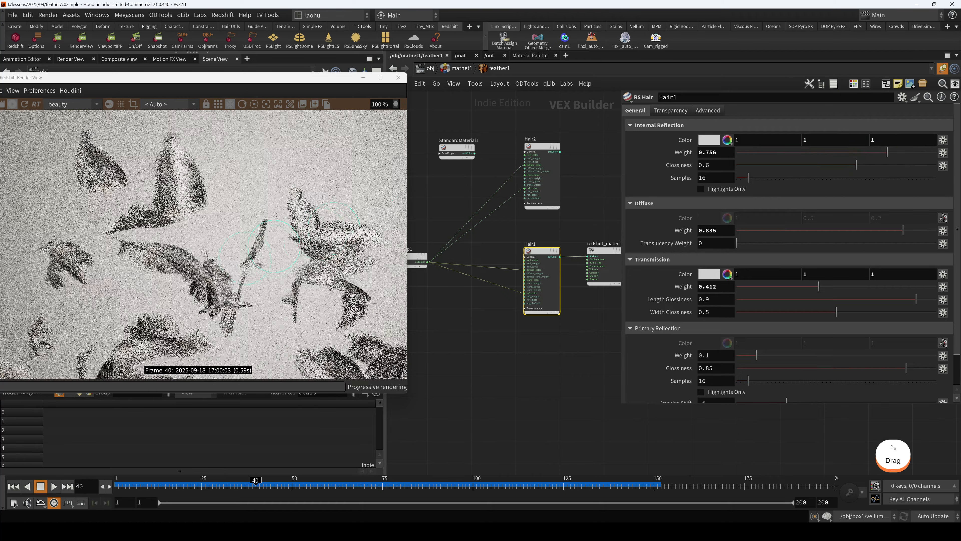
pyautogui.hotkey('ctrl', 'z')
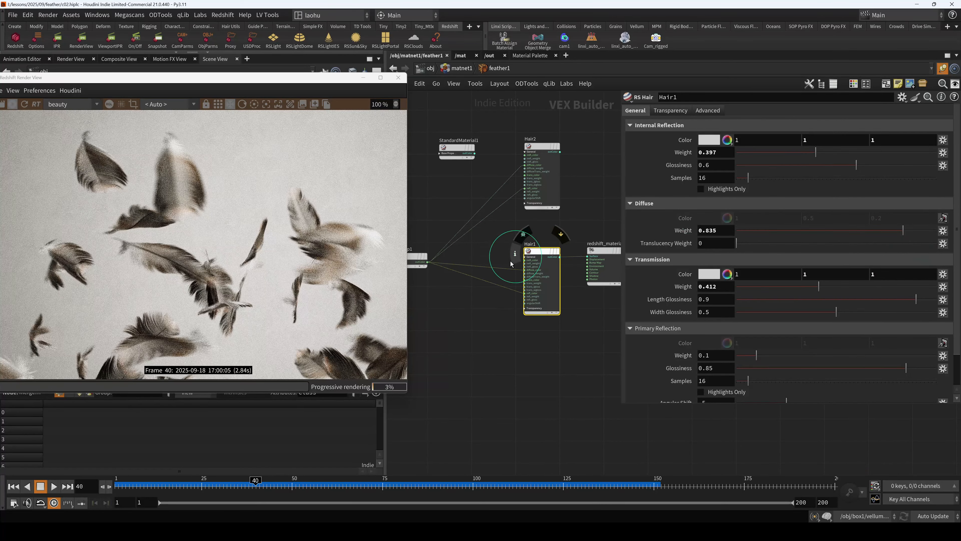
# Step: Try a higher diffuse weight and a transmission weight of 0.92 on Hair1, undoing each change
pyautogui.moveTo(903, 229); pyautogui.dragTo(943, 224)
pyautogui.press('ctrl')
pyautogui.hotkey('ctrl', 'z')
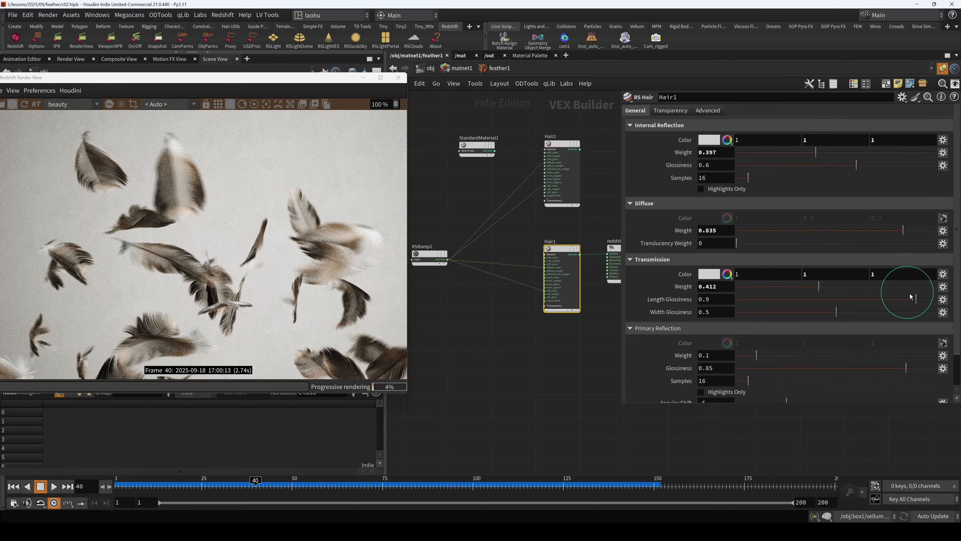
pyautogui.moveTo(835, 287); pyautogui.dragTo(920, 286)
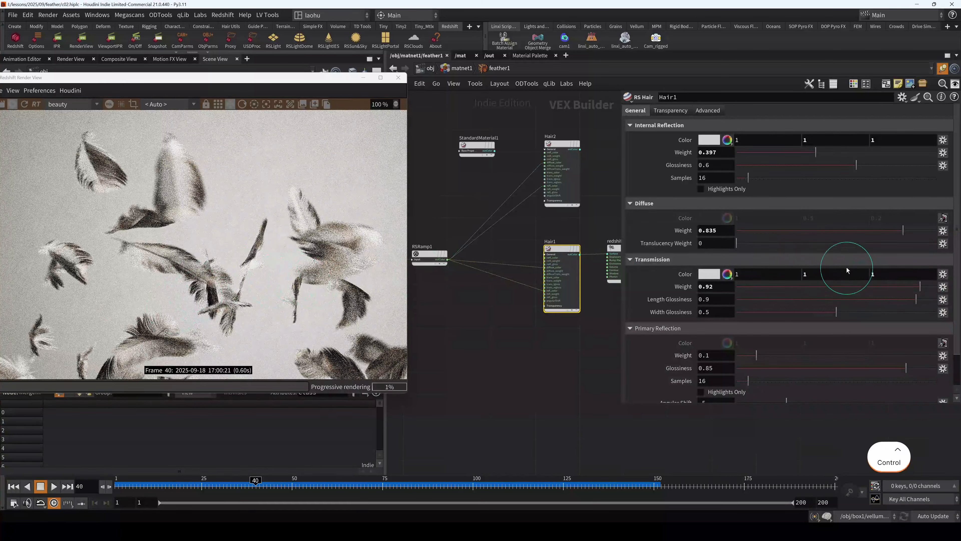
pyautogui.hotkey('ctrl', 'z')
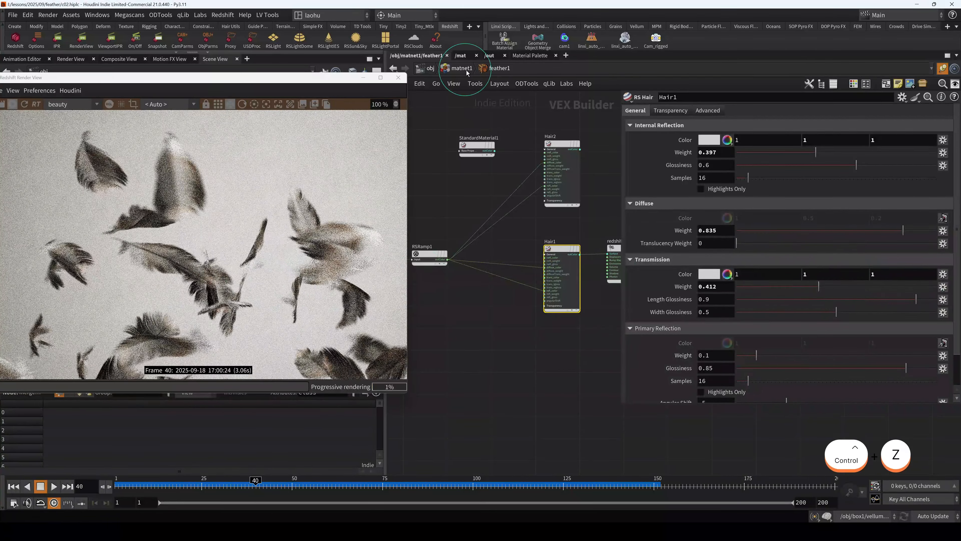
# Step: Open the feather1_shaft material and review StandardMaterial1's transmission and subsurface settings
pyautogui.click(467, 72)
pyautogui.doubleClick(488, 280)
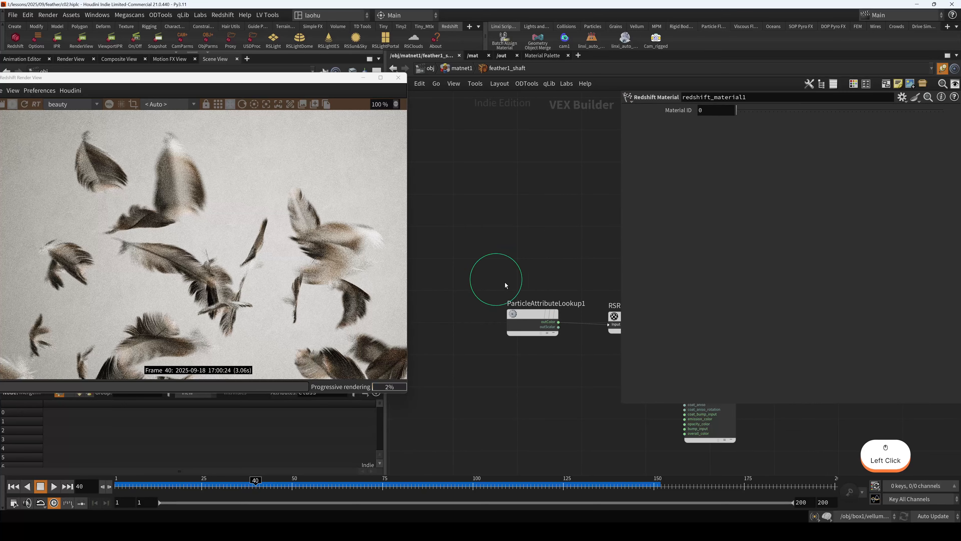
pyautogui.moveTo(535, 264); pyautogui.dragTo(425, 213, button='middle')
pyautogui.click(582, 193)
pyautogui.scroll(-8, 742, 288)
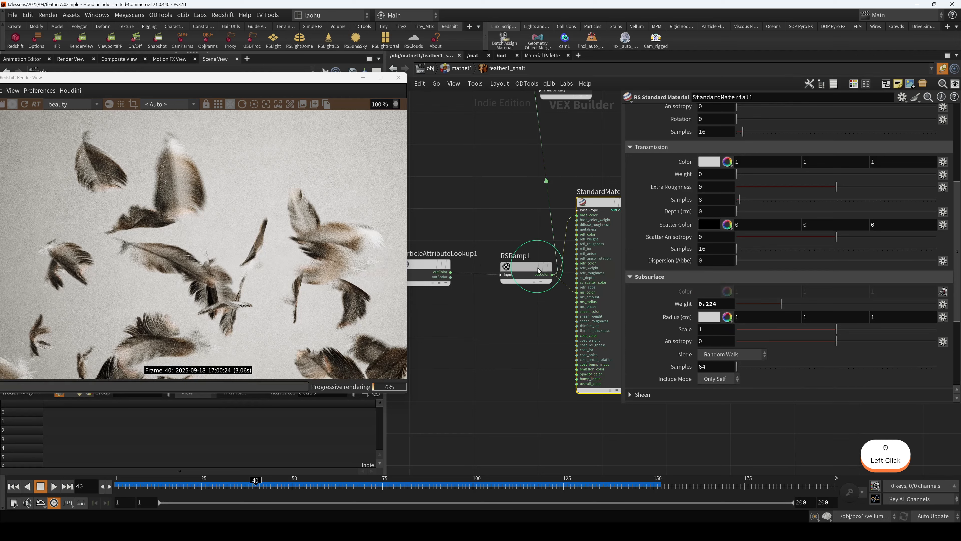
# Step: Select the shaft material's RSRamp1 node and review its color ramp and its attribute lookup input
pyautogui.moveTo(535, 267); pyautogui.dragTo(506, 265)
pyautogui.click(493, 268)
pyautogui.moveTo(505, 309); pyautogui.dragTo(557, 307, button='middle')
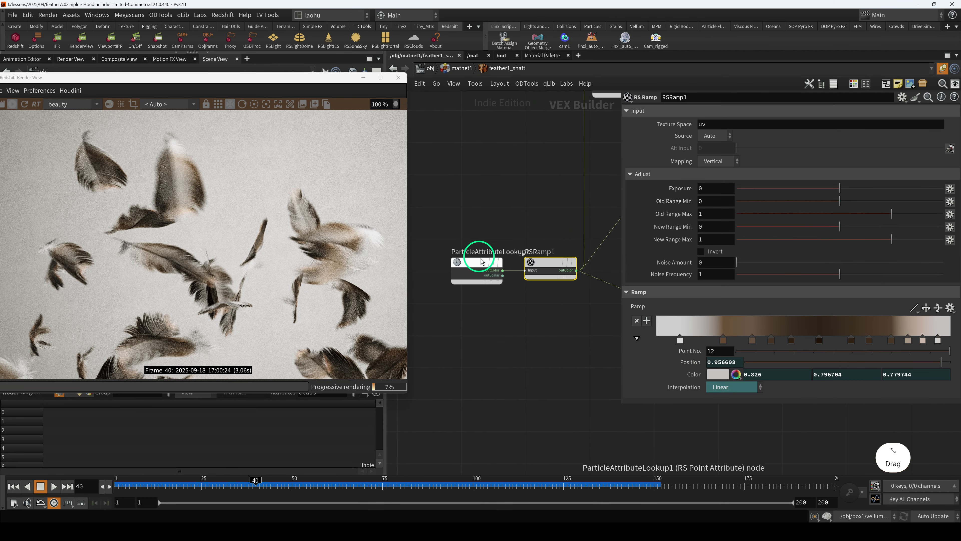
# Step: Move the shaft material's ParticleAttributeLookup1 node away from RSRamp1 and return to the matnet1 network
pyautogui.moveTo(476, 263); pyautogui.dragTo(451, 262)
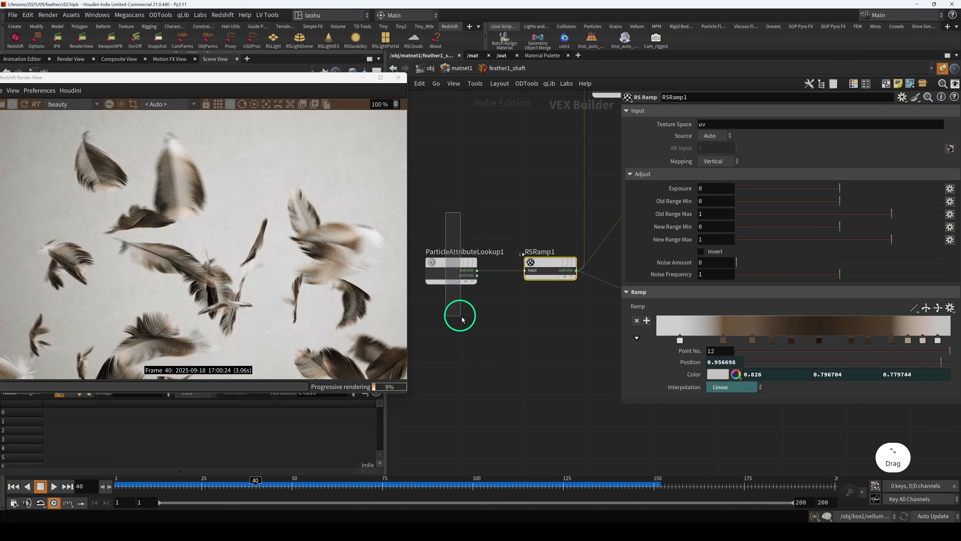
pyautogui.moveTo(462, 318); pyautogui.dragTo(463, 317)
pyautogui.click(459, 68)
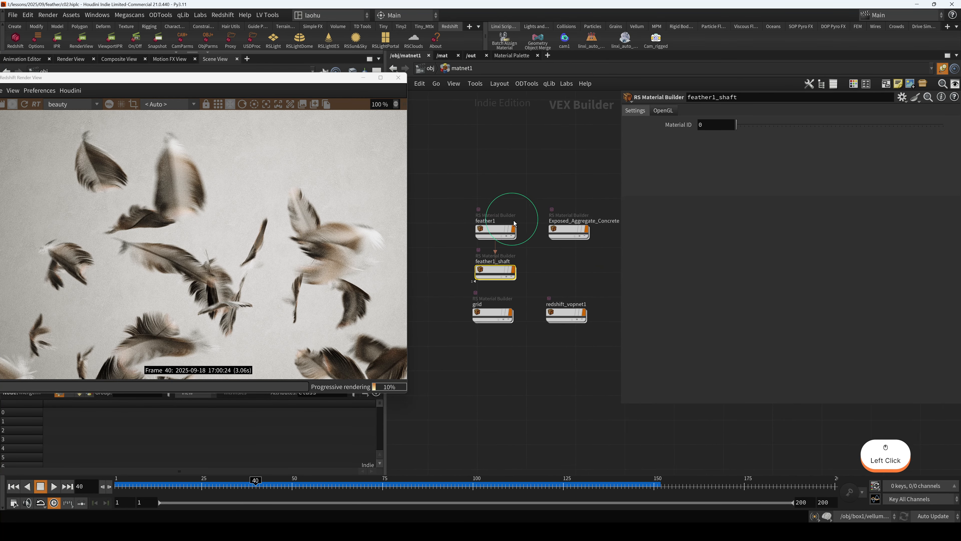
# Step: Move the render view window lower and open the Exposed_Aggregate_Concrete material network
pyautogui.scroll(-2, 505, 201)
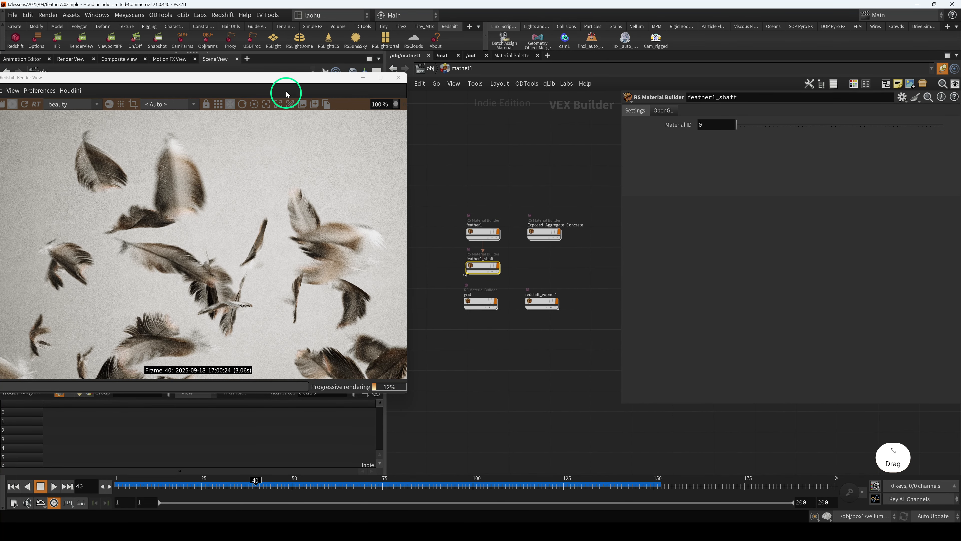
pyautogui.moveTo(285, 79); pyautogui.dragTo(284, 115)
pyautogui.scroll(2, 514, 210)
pyautogui.moveTo(525, 211); pyautogui.dragTo(562, 265)
pyautogui.moveTo(559, 274); pyautogui.dragTo(545, 262, button='middle')
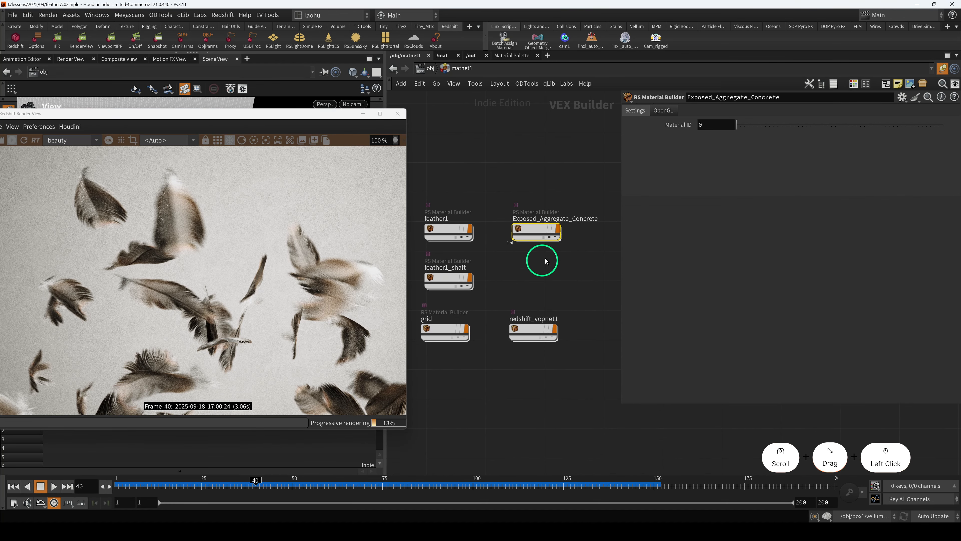
pyautogui.moveTo(539, 227); pyautogui.dragTo(531, 228)
pyautogui.doubleClick(532, 231)
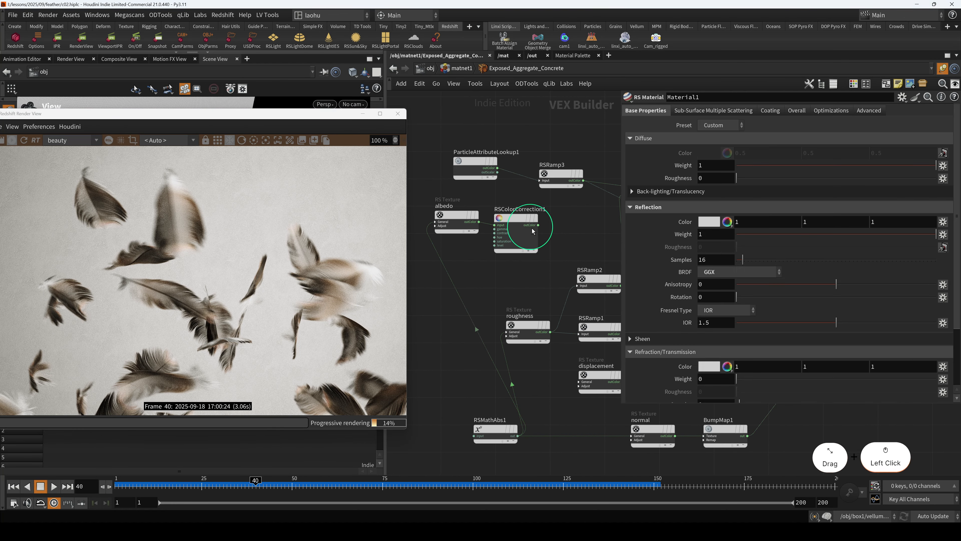
# Step: Review the concrete material's ramp, displacement and roughness nodes and the connections to its output
pyautogui.scroll(-2, 530, 262)
pyautogui.scroll(3, 491, 251)
pyautogui.click(530, 238)
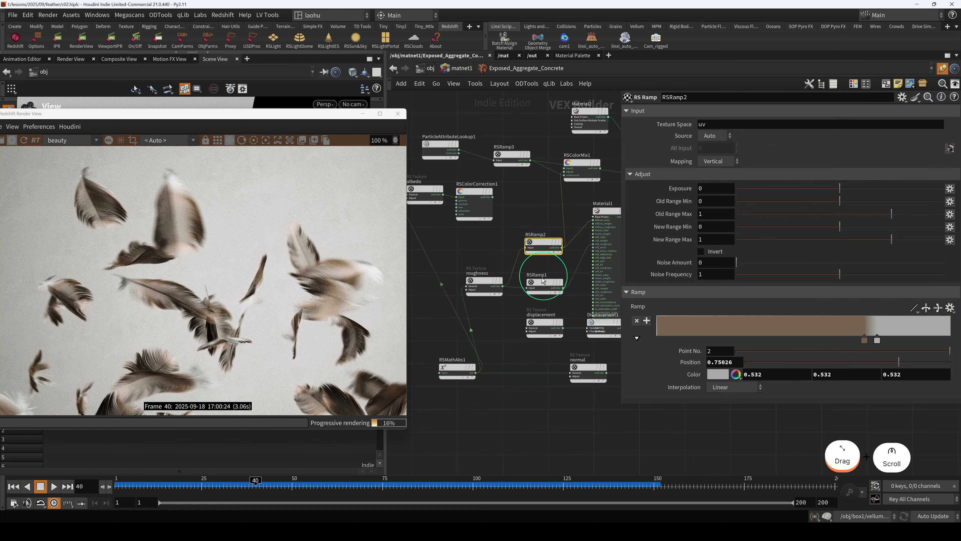
pyautogui.click(550, 293)
pyautogui.click(540, 338)
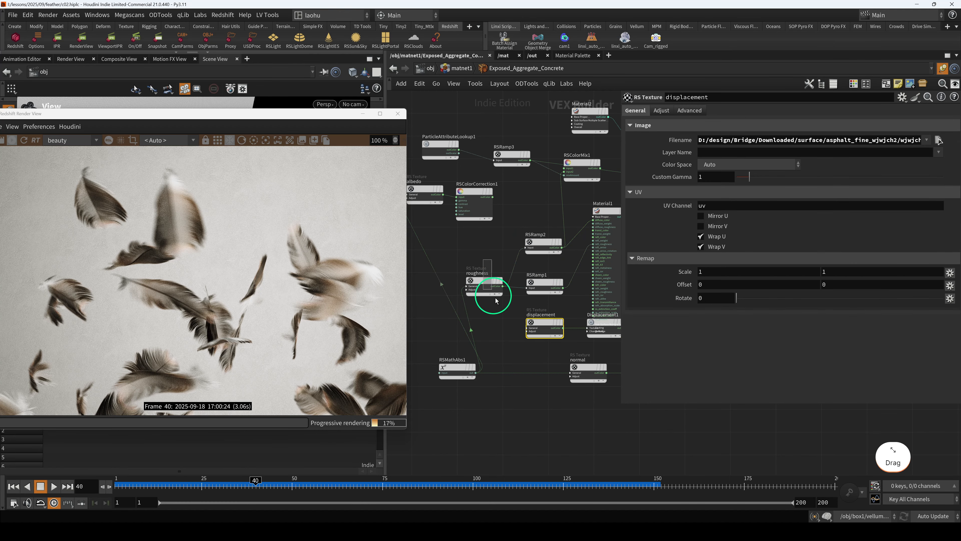
pyautogui.moveTo(495, 298); pyautogui.dragTo(497, 301)
pyautogui.moveTo(452, 366); pyautogui.dragTo(421, 359)
pyautogui.scroll(-2, 504, 347)
pyautogui.moveTo(607, 350); pyautogui.dragTo(527, 320, button='middle')
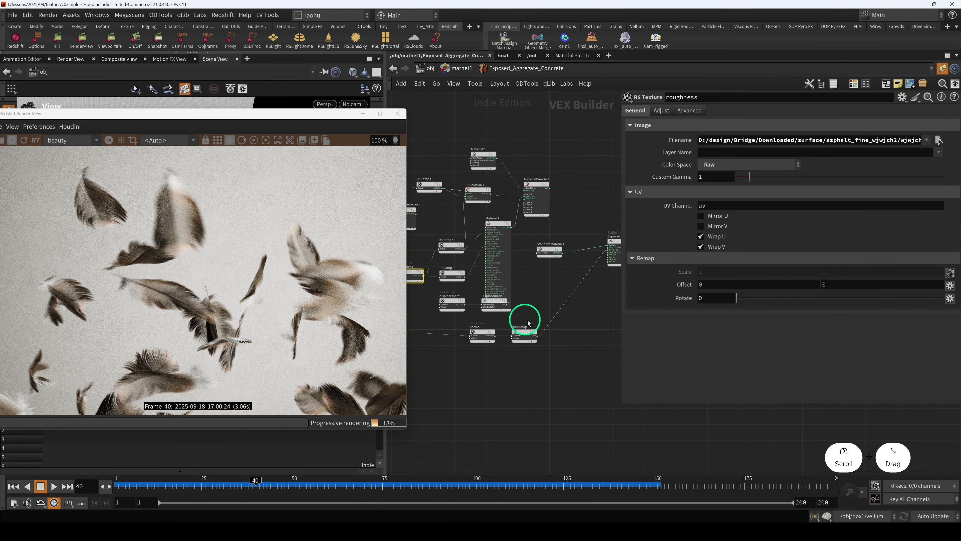
pyautogui.scroll(1, 529, 323)
# Step: Delete the displacement texture and its Displacement node from the concrete material
pyautogui.click(441, 303)
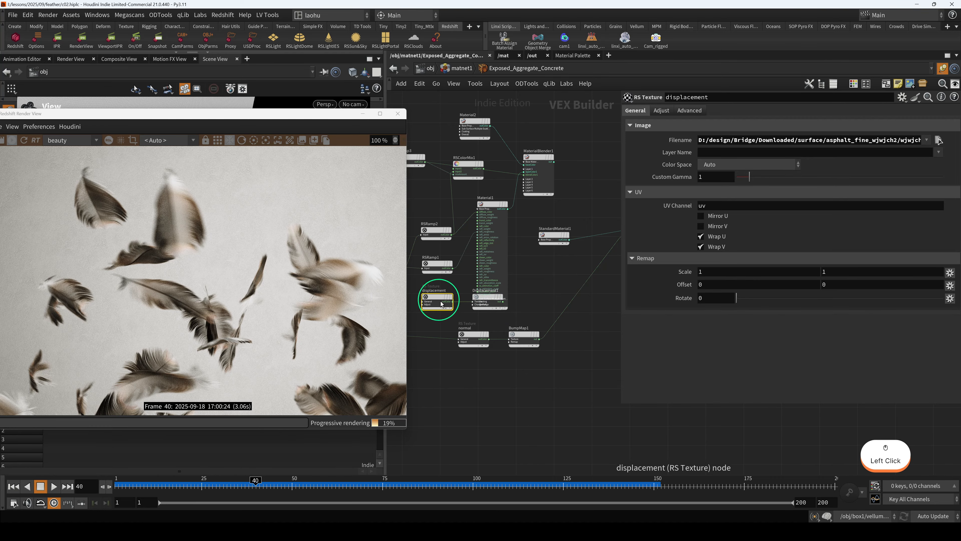
pyautogui.press('Delete')
pyautogui.click(481, 301)
pyautogui.press('Delete')
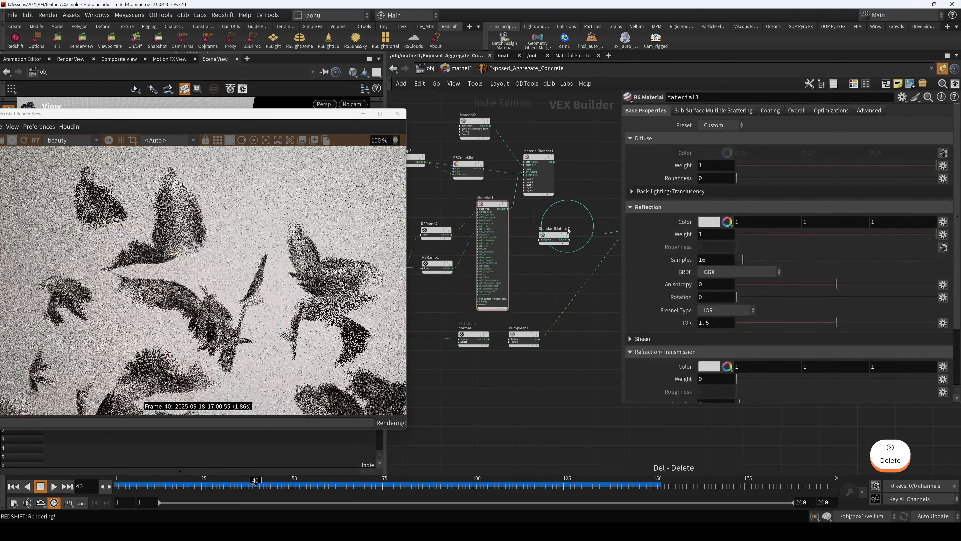
# Step: Separate StandardMaterial1 and the concrete output node from the unused shader nodes, and delete the unused material, blender, ramp and texture nodes
pyautogui.moveTo(550, 235); pyautogui.dragTo(566, 227)
pyautogui.moveTo(554, 255); pyautogui.dragTo(493, 253, button='middle')
pyautogui.moveTo(578, 226); pyautogui.dragTo(550, 301)
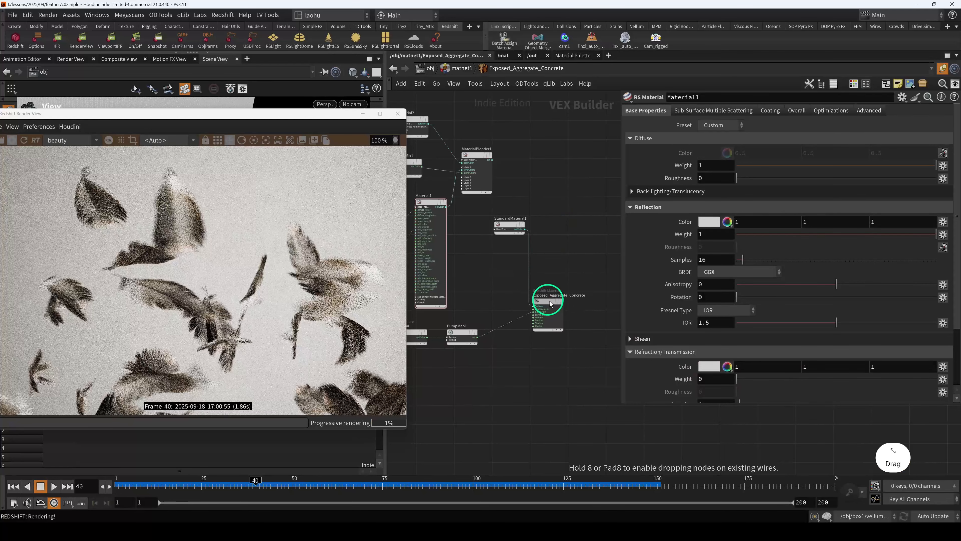
pyautogui.scroll(-3, 549, 291)
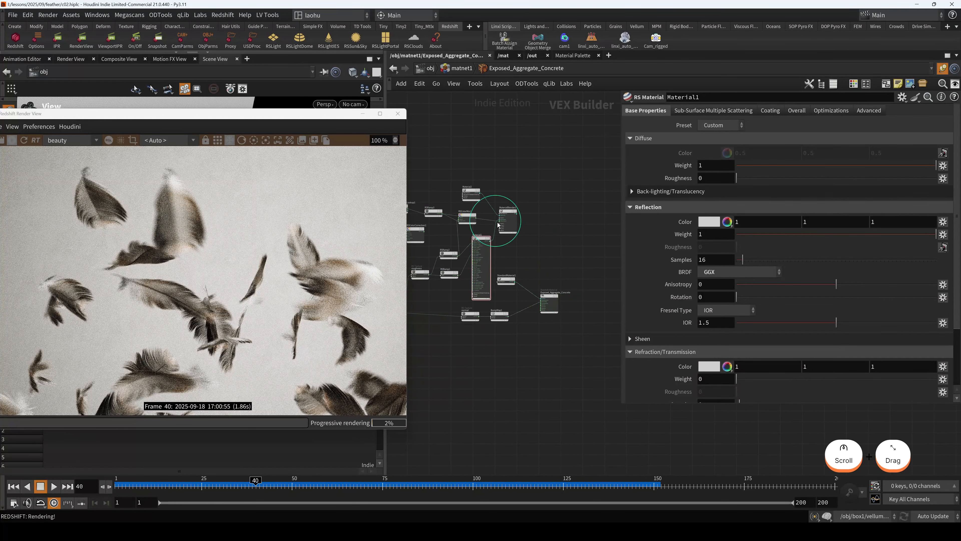
pyautogui.moveTo(541, 212); pyautogui.dragTo(605, 214, button='middle')
pyautogui.moveTo(461, 173); pyautogui.dragTo(534, 265)
pyautogui.press('Delete')
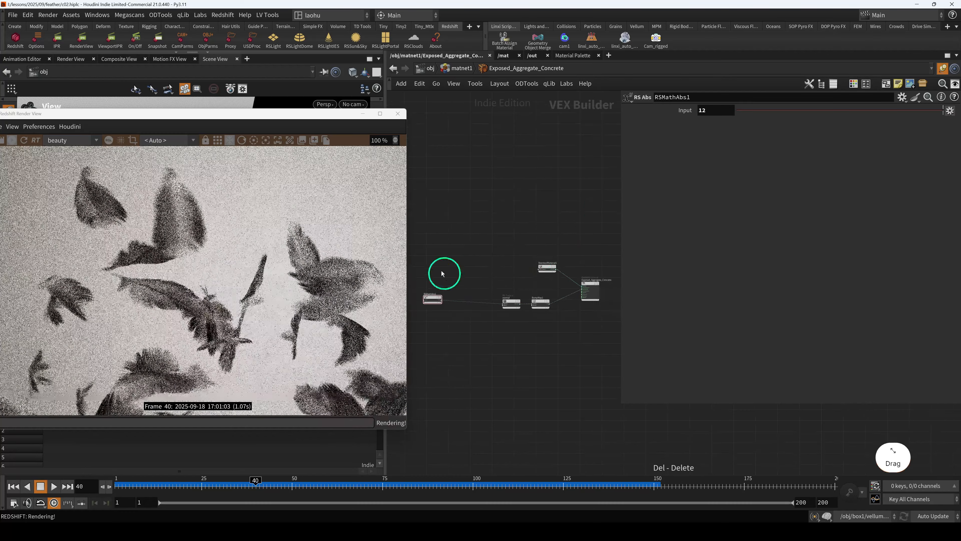
# Step: Move RSMathAbs1 closer to the normal texture node and save the scene file
pyautogui.moveTo(435, 298); pyautogui.dragTo(470, 299)
pyautogui.scroll(2, 537, 292)
pyautogui.hotkey('ctrl', 's')
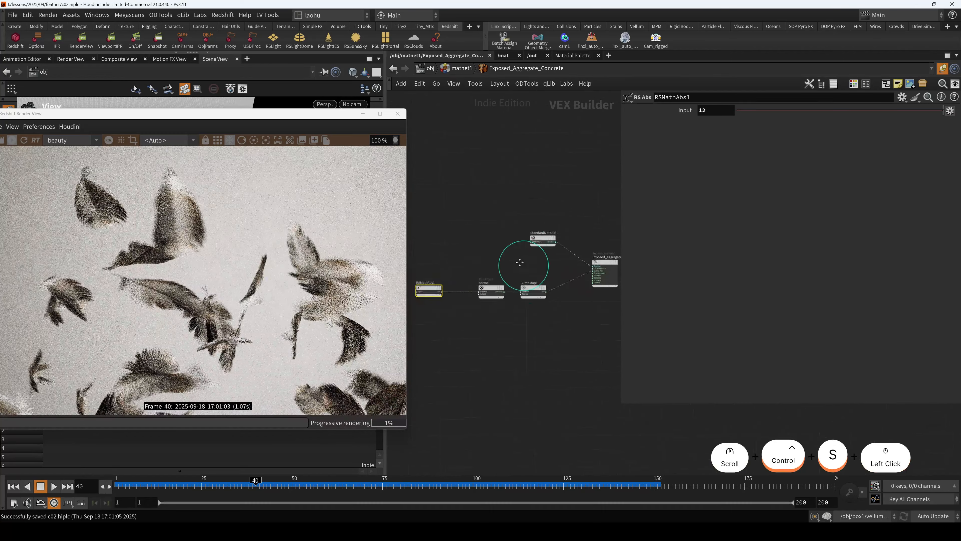
# Step: Select the concrete material's StandardMaterial1 and review its base, reflection and transmission settings
pyautogui.moveTo(520, 262); pyautogui.dragTo(496, 240, button='middle')
pyautogui.scroll(2, 497, 241)
pyautogui.click(610, 241)
pyautogui.click(531, 207)
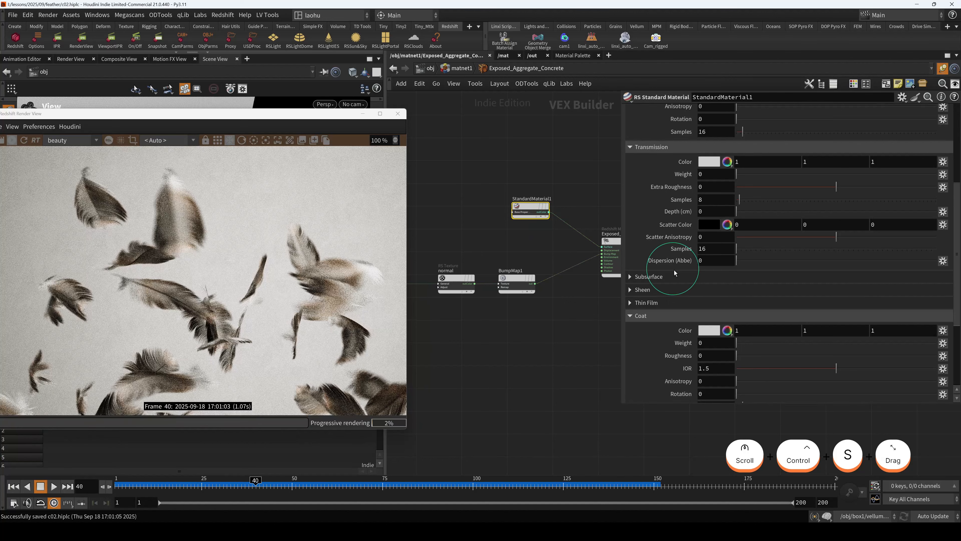
pyautogui.scroll(6, 674, 270)
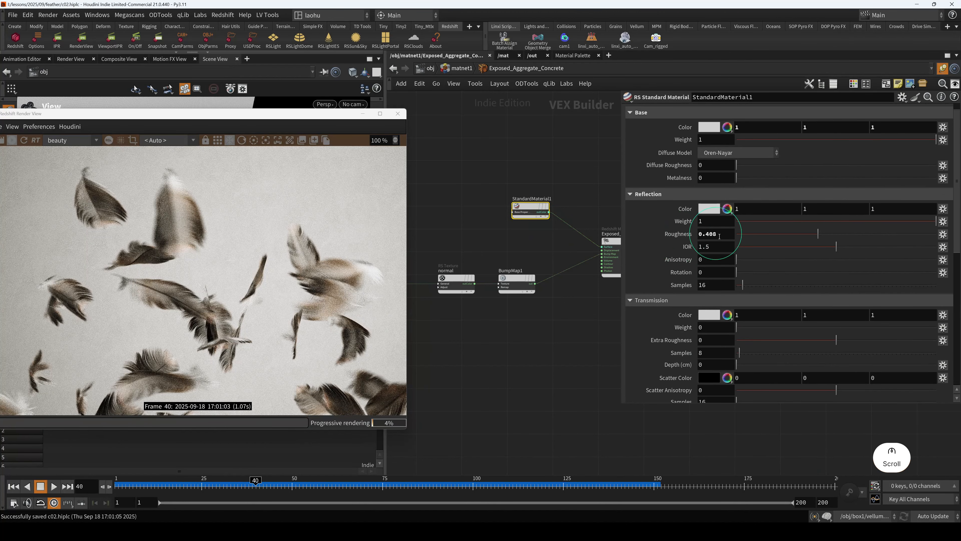
pyautogui.moveTo(588, 289); pyautogui.dragTo(626, 280, button='middle')
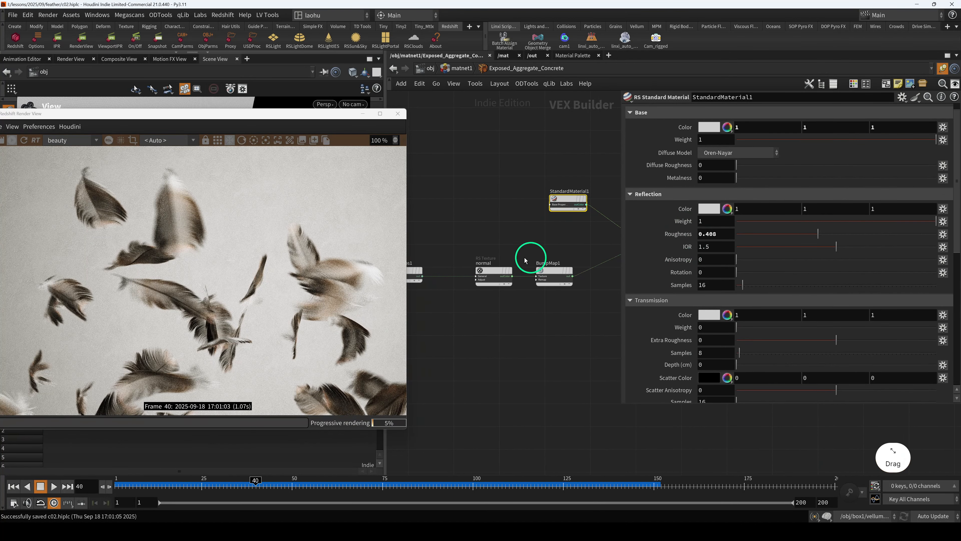
# Step: Review the concrete material's normal texture and BumpMap1 nodes, and return to the matnet1 network
pyautogui.click(509, 281)
pyautogui.click(563, 269)
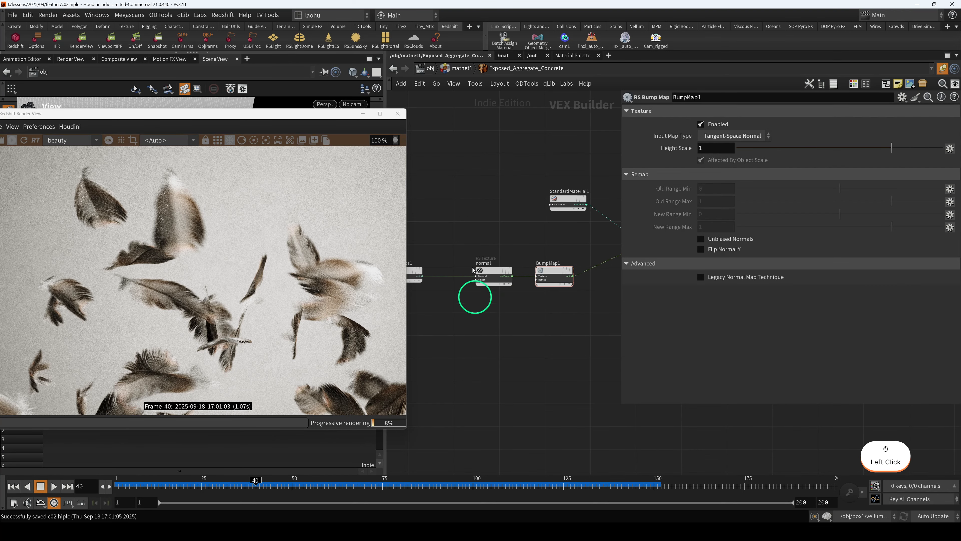
pyautogui.click(479, 127)
pyautogui.click(458, 69)
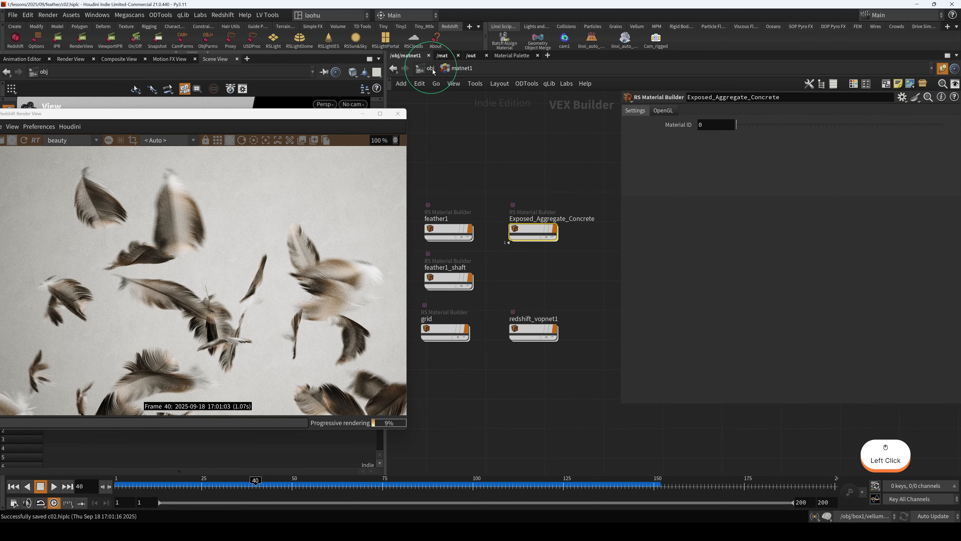
# Step: Go to the C02 Redshift render node in ropnet1 and review its output and motion blur settings alongside the render
pyautogui.click(430, 69)
pyautogui.press('2')
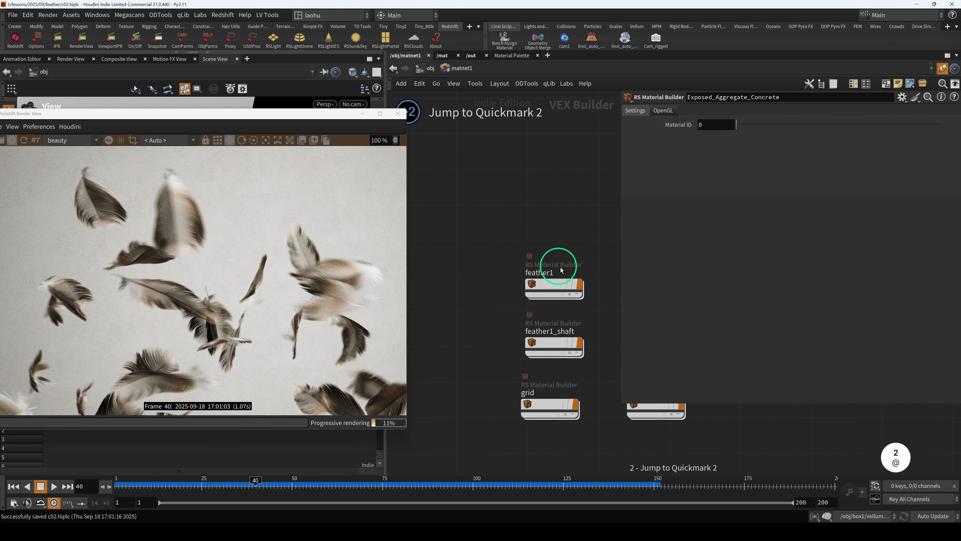
pyautogui.press('3')
pyautogui.moveTo(552, 258); pyautogui.dragTo(499, 210, button='middle')
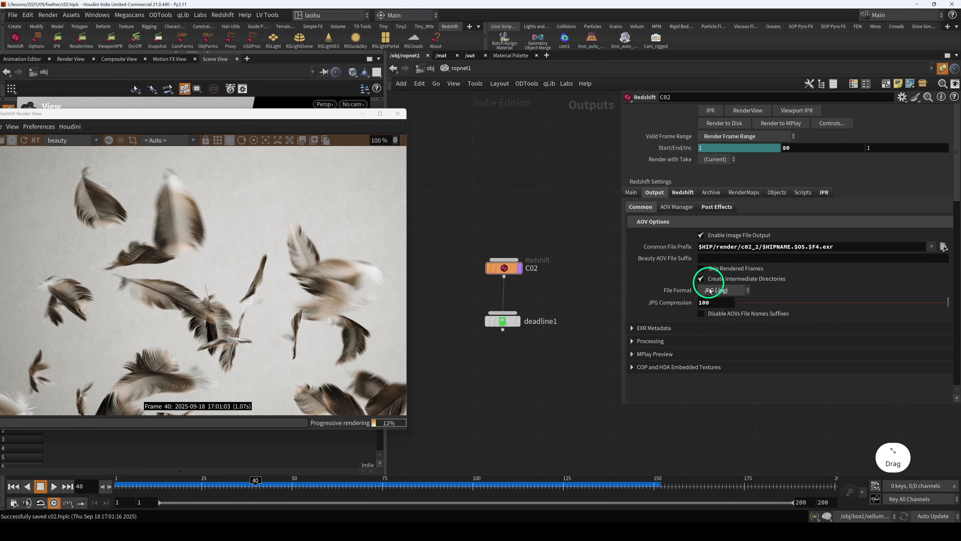
pyautogui.click(683, 193)
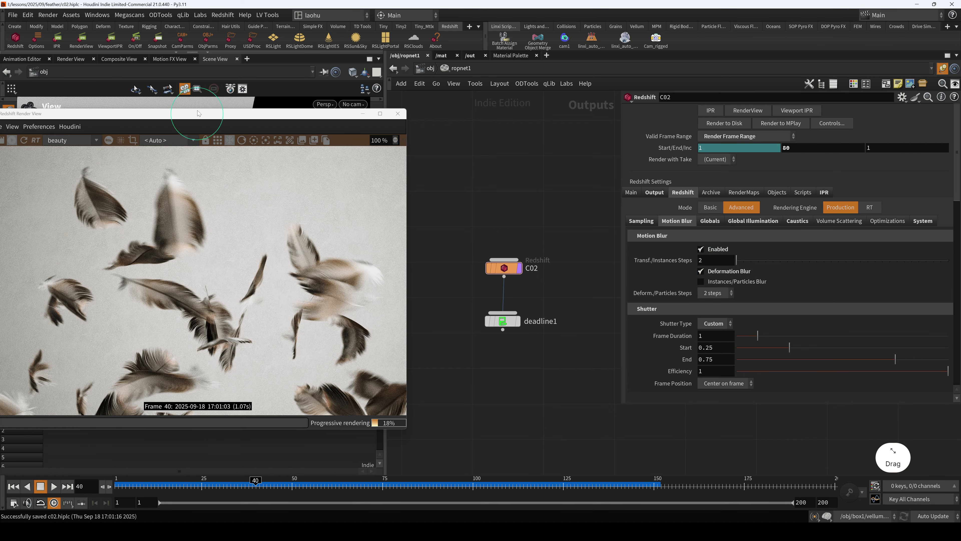
pyautogui.moveTo(217, 116); pyautogui.dragTo(437, 90)
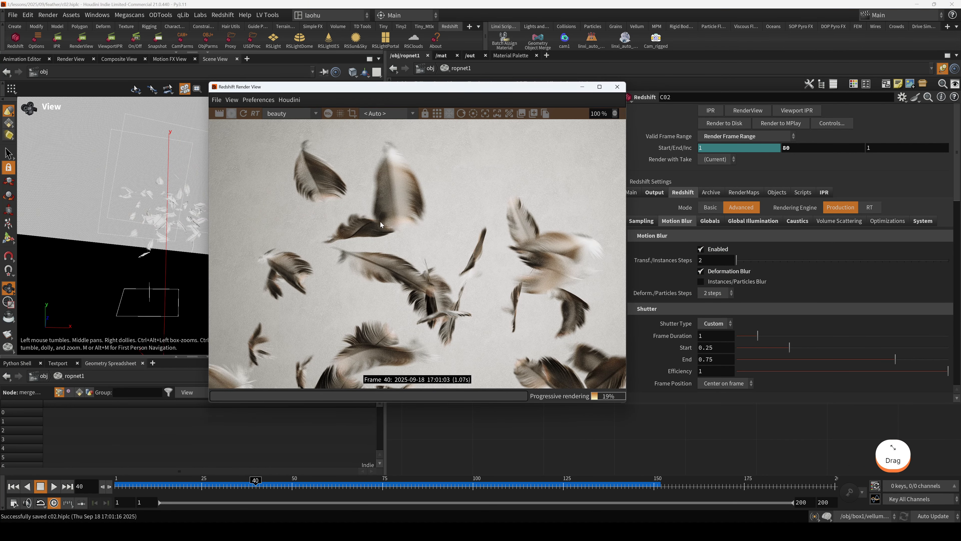
pyautogui.moveTo(430, 93); pyautogui.dragTo(220, 85)
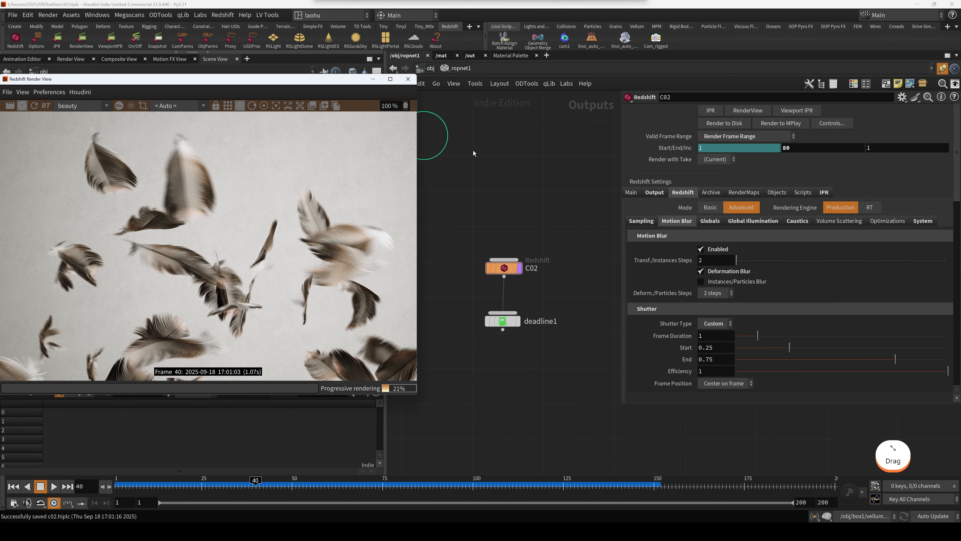
# Step: Open the box1 geometry network and review attribadjustvector1's length adjustment of the v attribute
pyautogui.press('1')
pyautogui.click(535, 206)
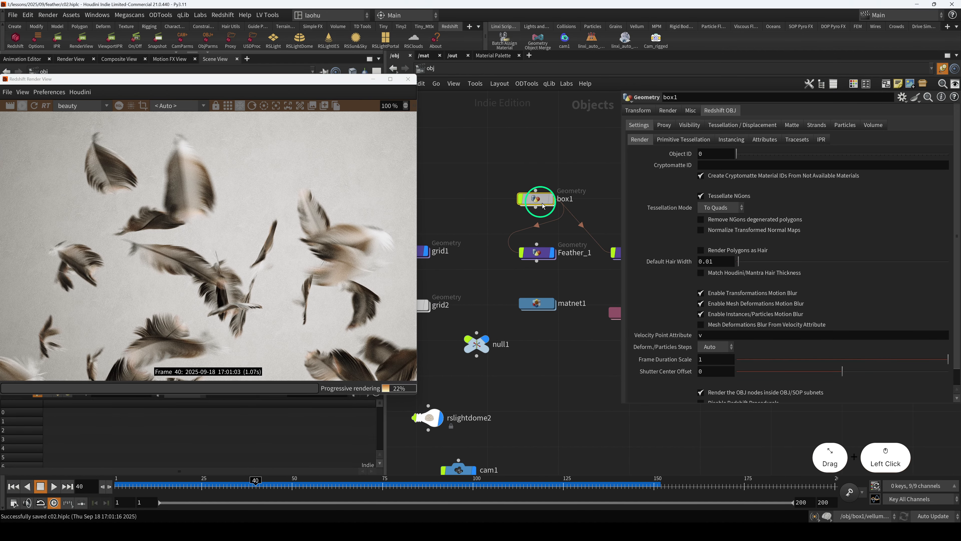
pyautogui.doubleClick(534, 207)
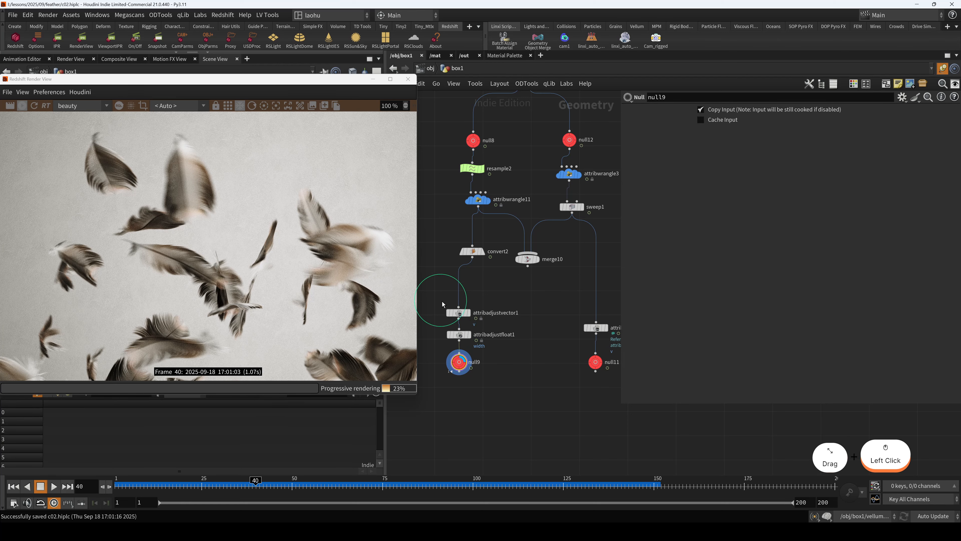
pyautogui.moveTo(442, 303); pyautogui.dragTo(474, 320)
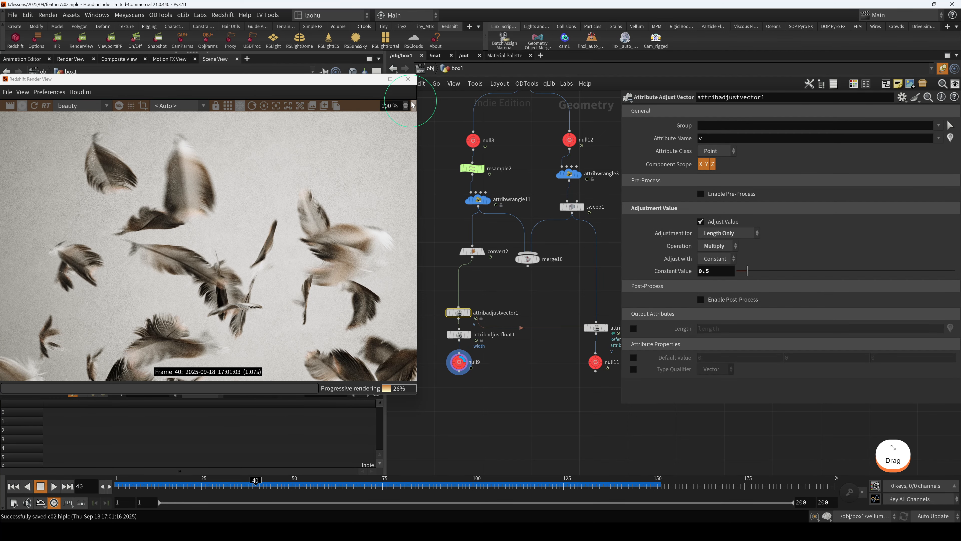
pyautogui.moveTo(349, 79); pyautogui.dragTo(371, 86)
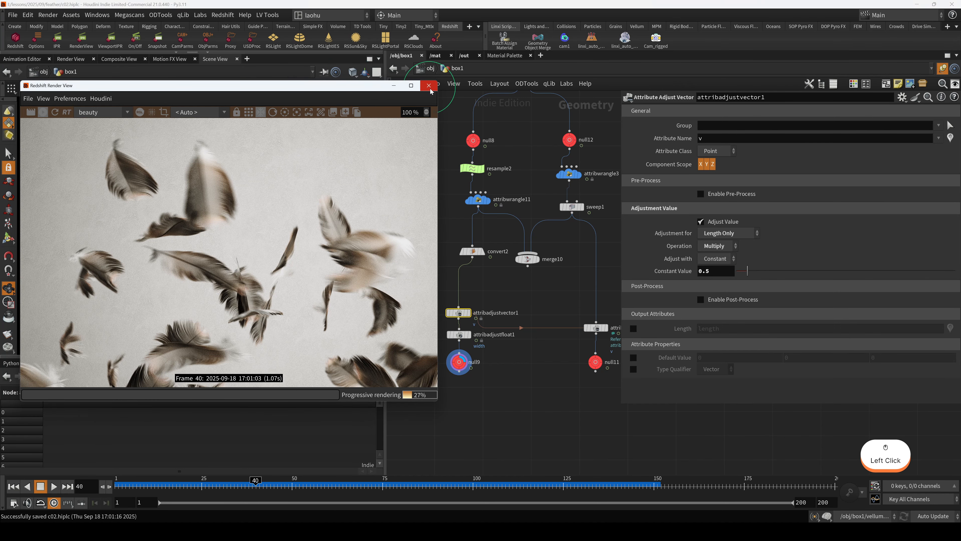